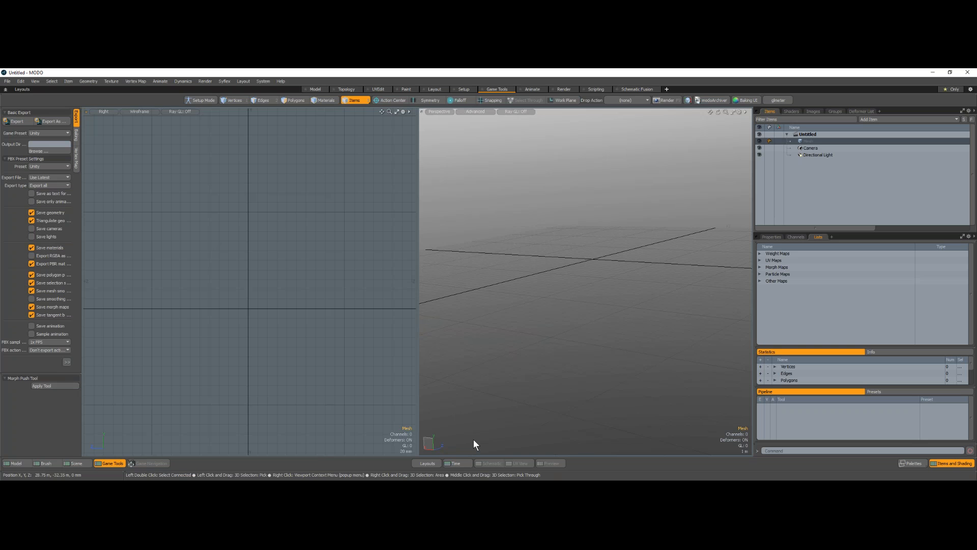
Show the modeling tool set in the toolbox and widen the viewports by narrowing the item list
left_click(7, 81)
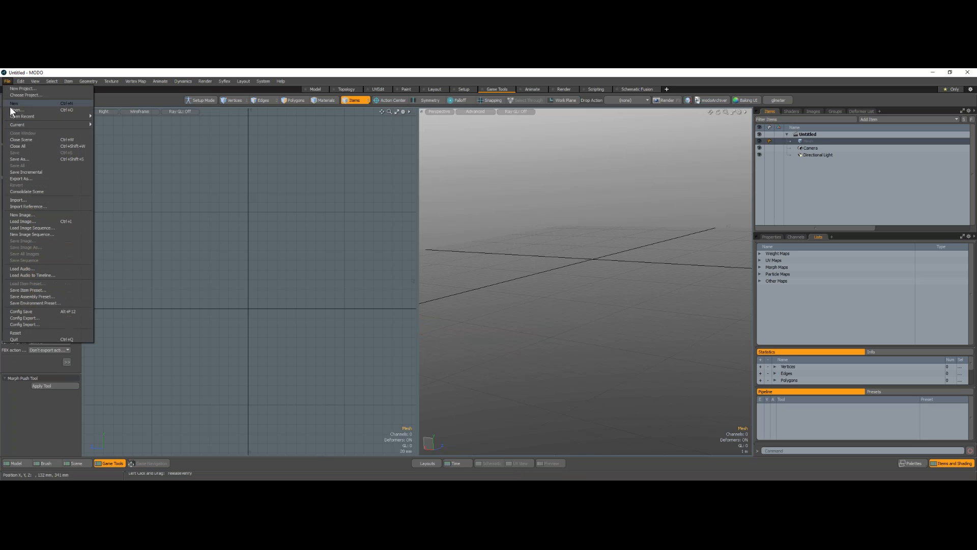
left_click(251, 168)
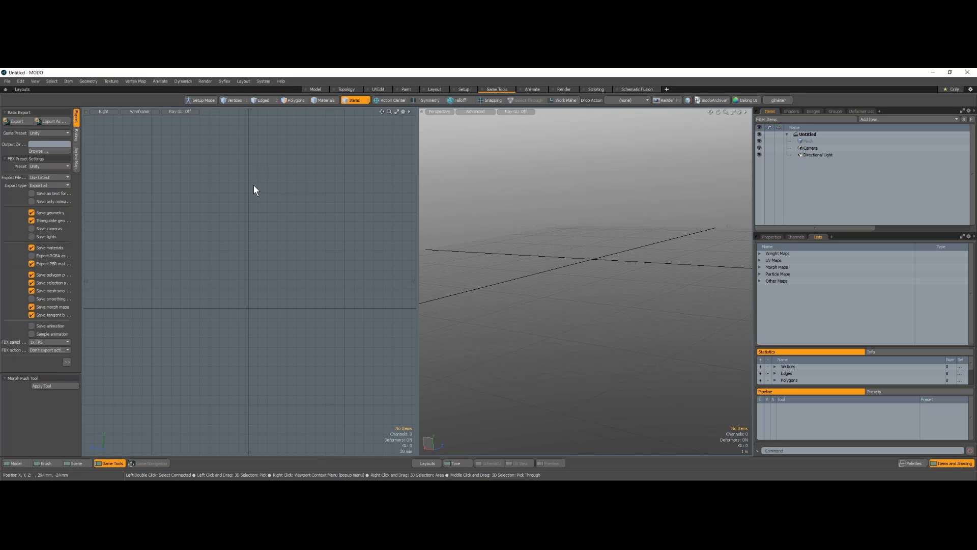
left_click(15, 463)
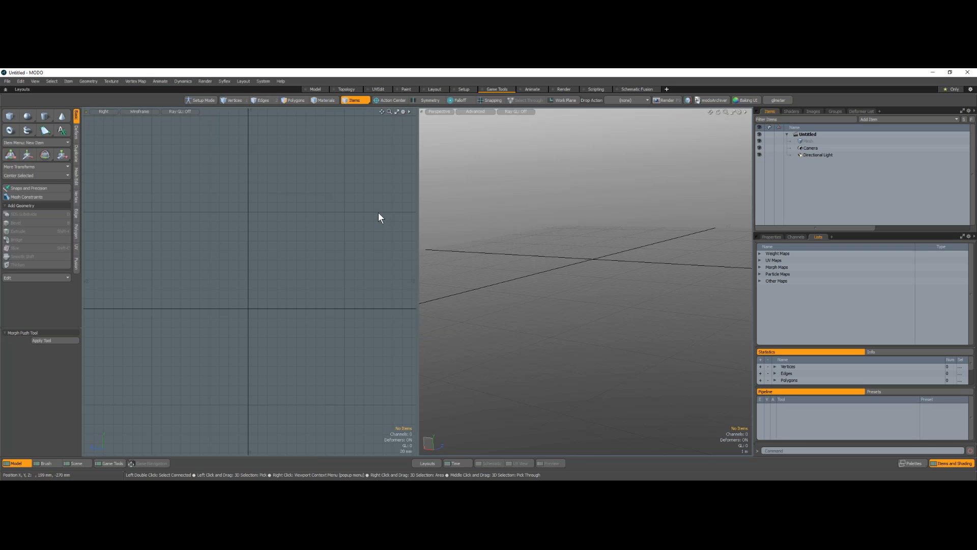
left_click_drag(758, 198, 801, 199)
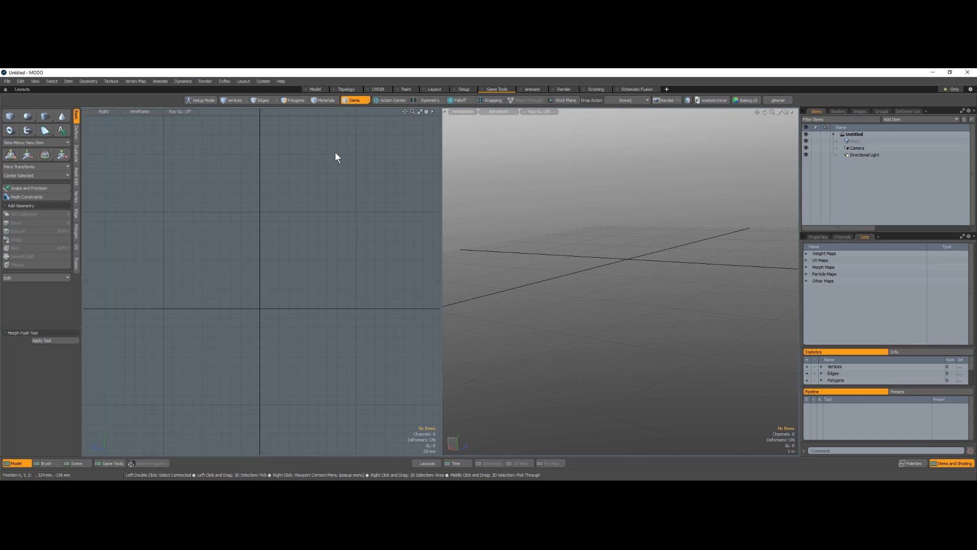
Look through the Topology, UVEdit and Paint layouts and switch the workspace to the Model layout
left_click(314, 89)
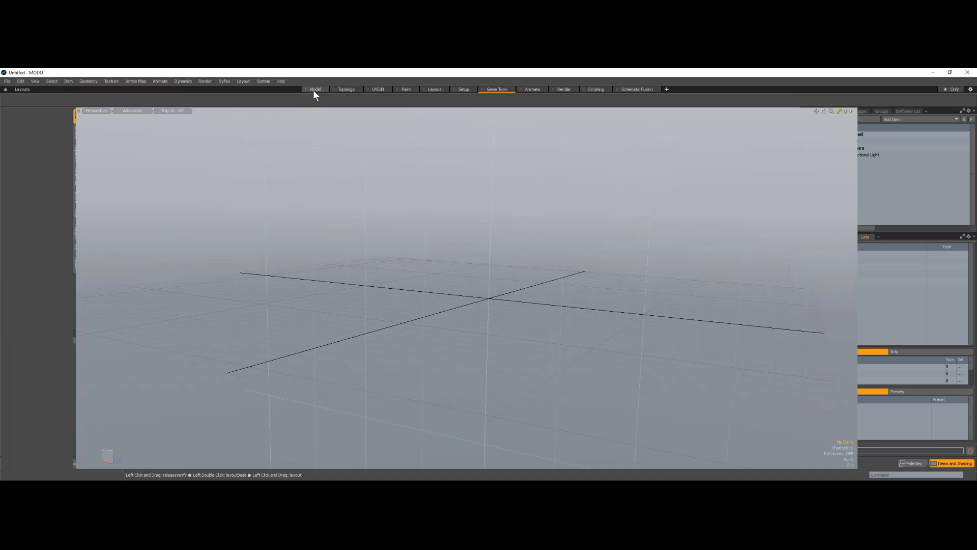
left_click(345, 89)
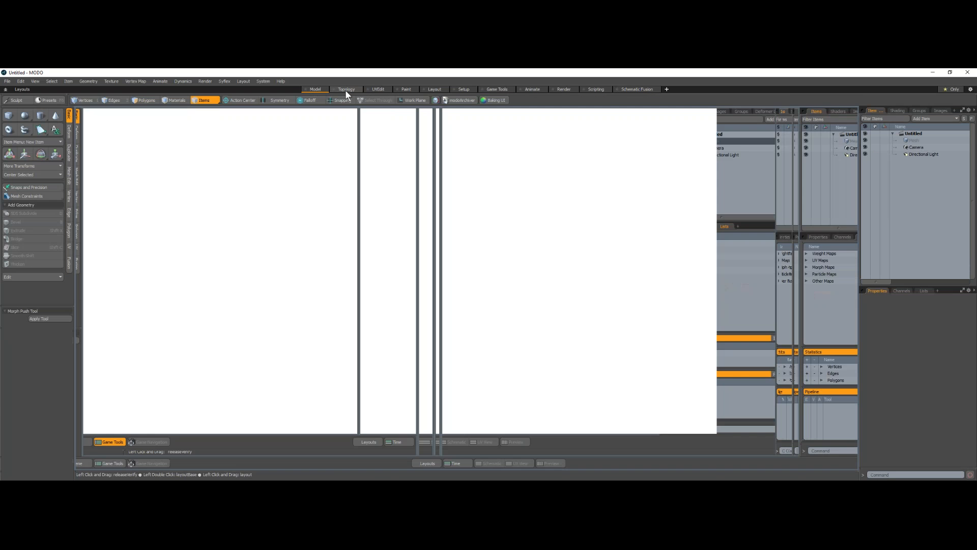
left_click(382, 90)
left_click(402, 89)
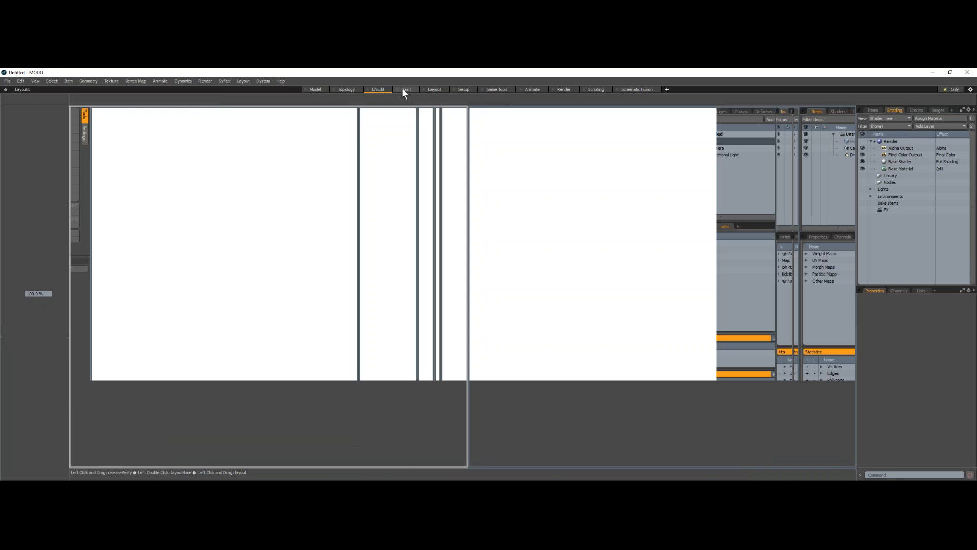
left_click(315, 89)
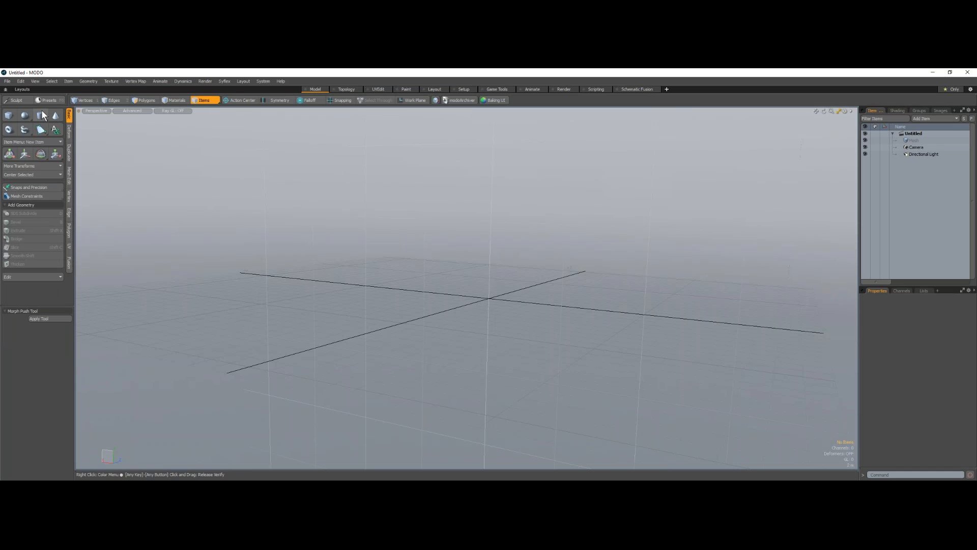
Look through the Deform, Mesh Edit, Vertex, Edge, Polygon, UV and Fusion tool sets and return to the Basic tools
left_click(68, 132)
left_click(69, 178)
left_click(69, 197)
left_click(69, 213)
left_click(71, 231)
left_click(70, 247)
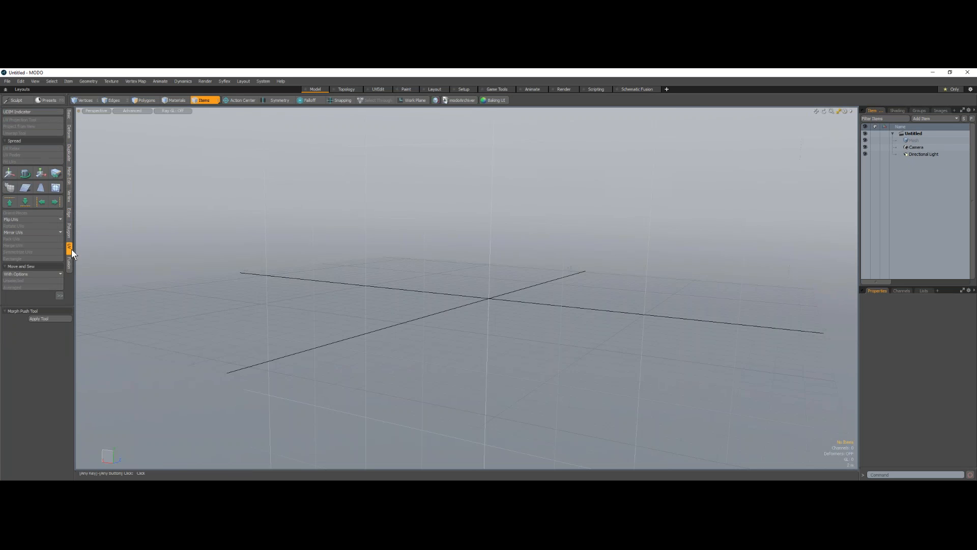
left_click(71, 261)
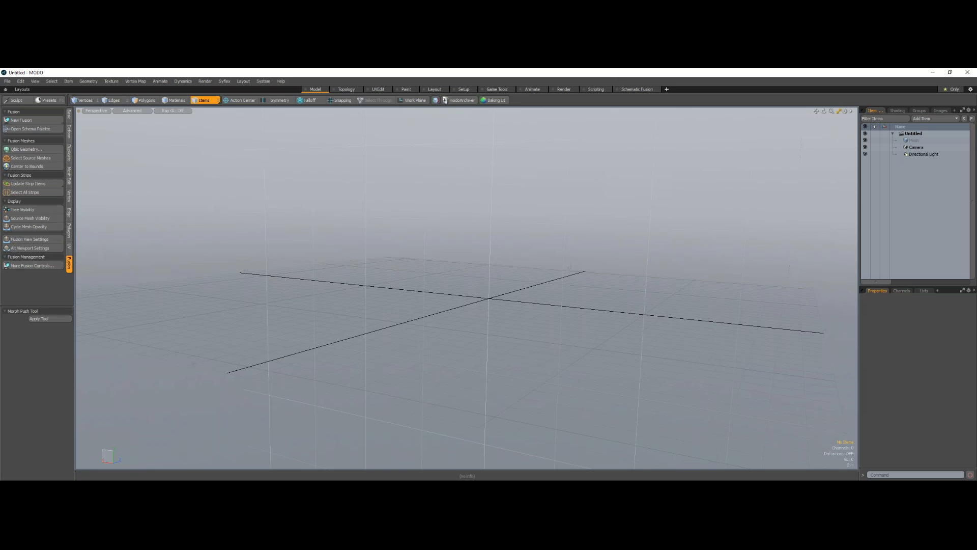
left_click(69, 114)
Add a 1 m unit cube at the world origin as a new mesh item while in vertex mode
left_click(9, 115)
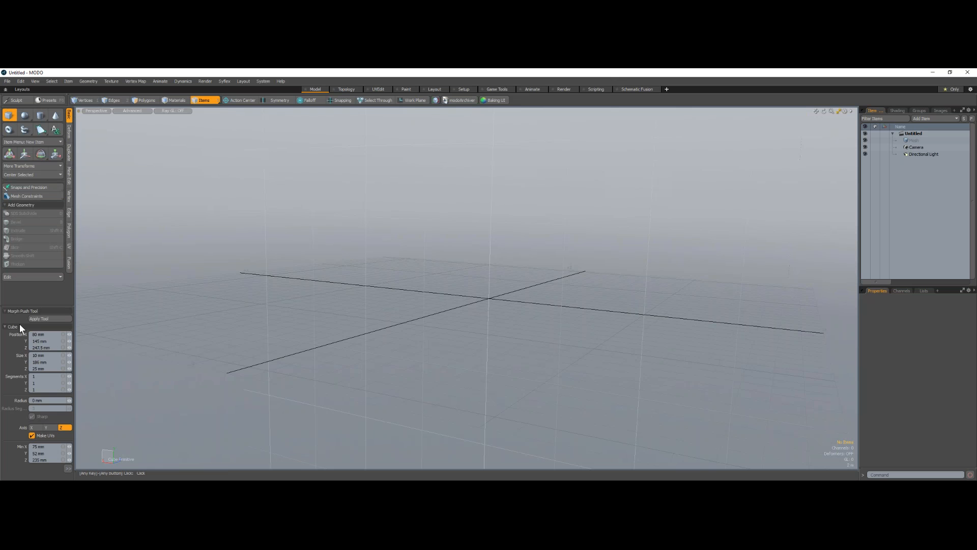
key("q")
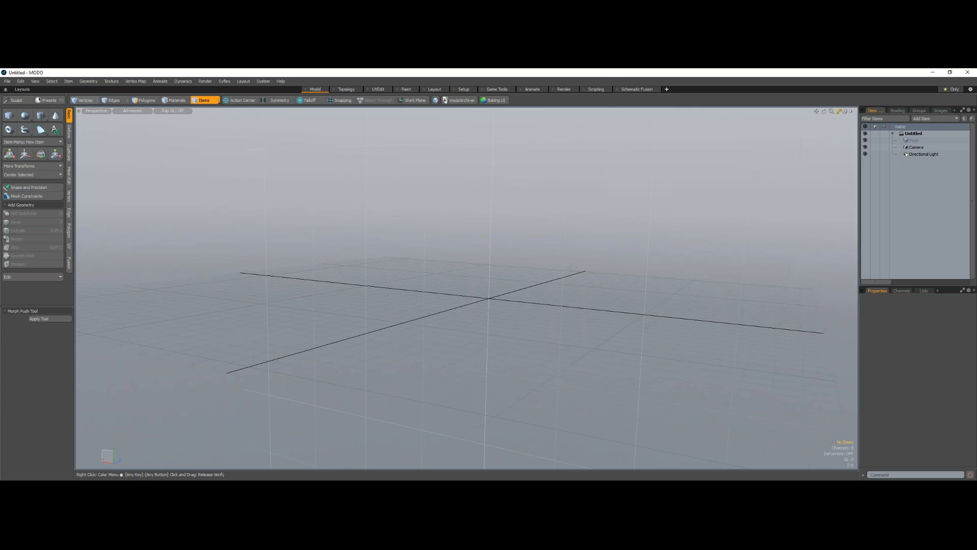
left_click(87, 100)
left_click(10, 116, "shift")
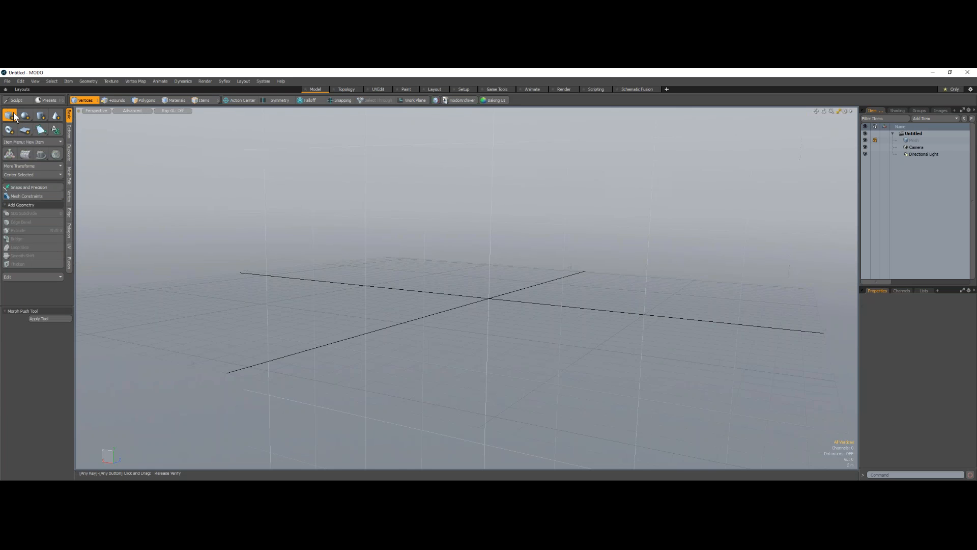
left_click_drag(275, 200, 295, 213, "alt+shift")
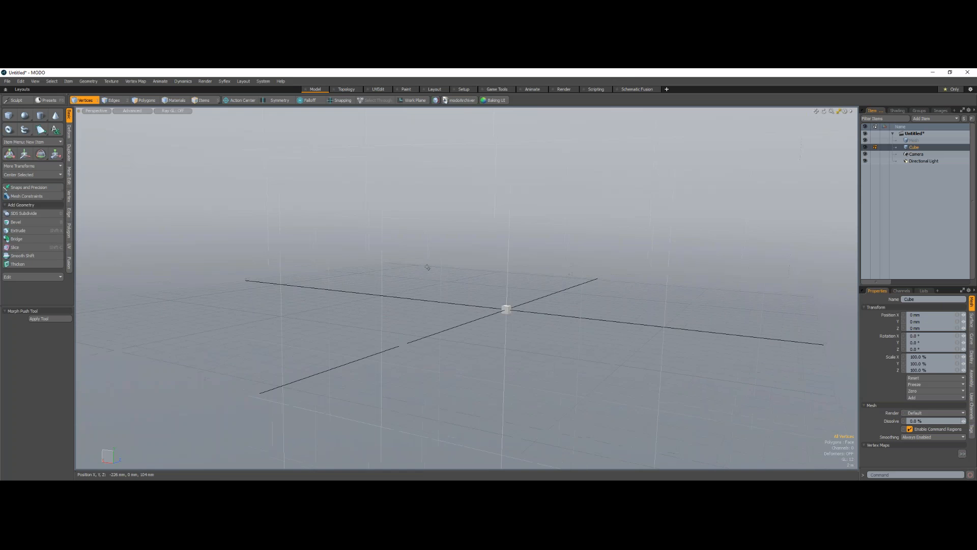
key("shift+a")
left_click_drag(448, 231, 509, 244, "alt")
left_click_drag(509, 244, 320, 223, "ctrl+alt")
Cycle between the vertex, edge and polygon selection modes on the cube
key("2")
key("3")
left_click_drag(394, 237, 452, 252, "alt")
key("2")
key("1")
key("2")
key("1")
key("2")
key("3")
key("1")
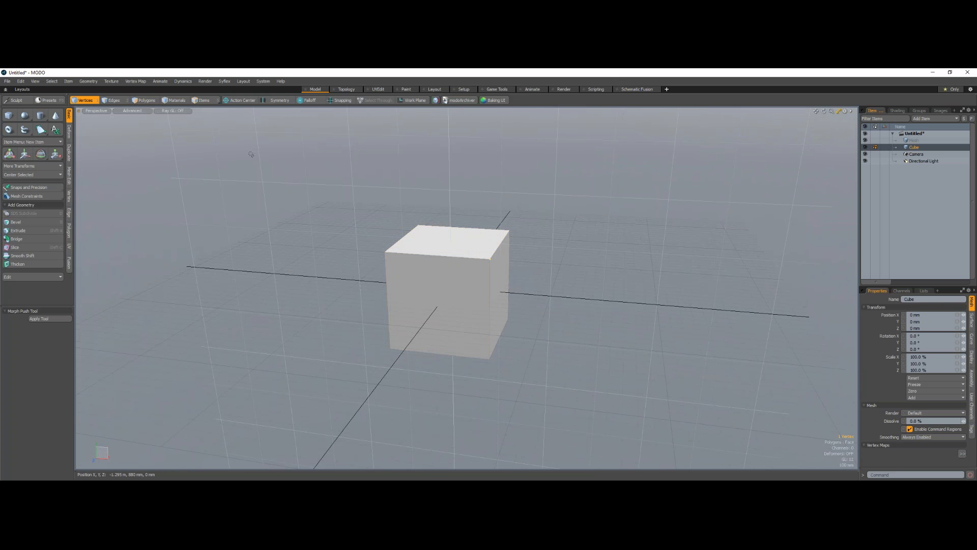
key("2")
key("3")
Try moving the whole cube in item mode with the Move tool and undo the move
left_click(203, 100)
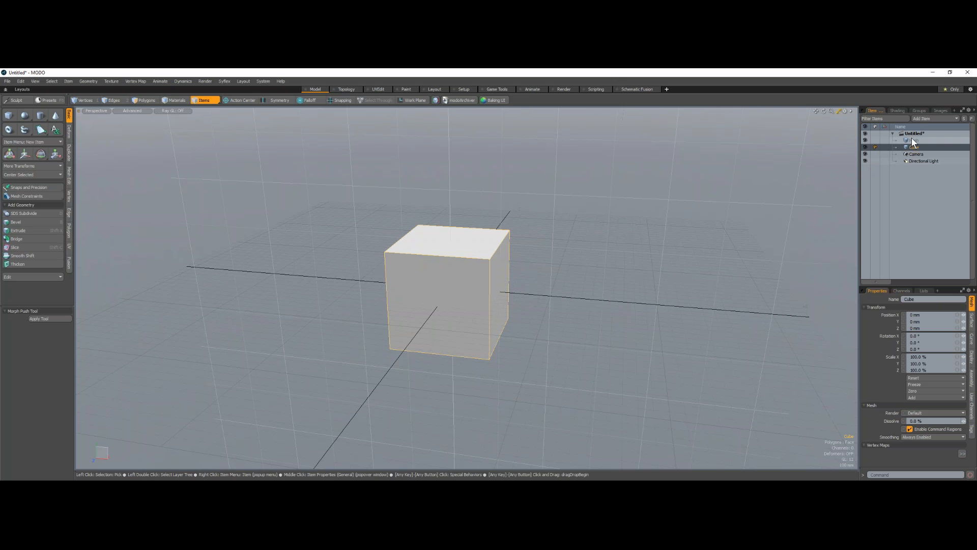
left_click_drag(912, 137, 917, 148)
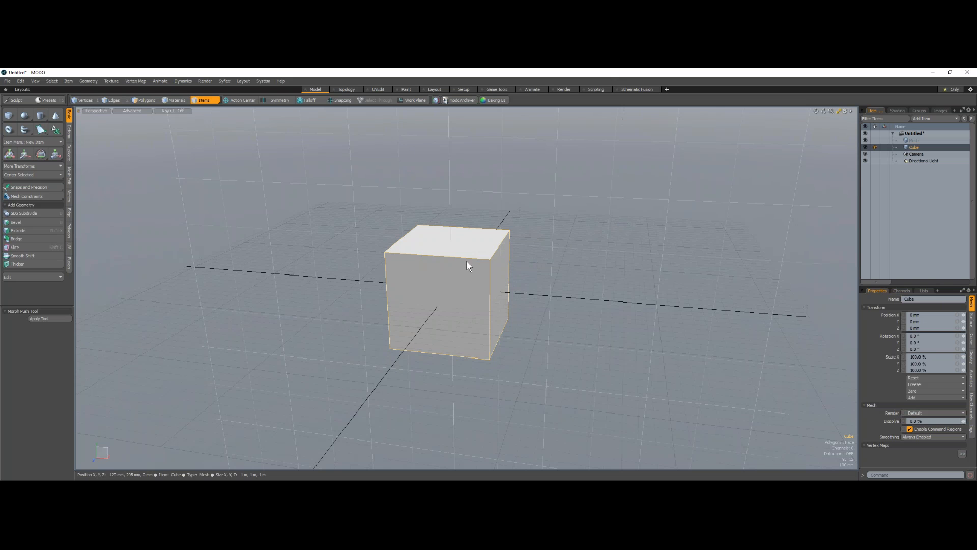
key("alt")
left_click_drag(534, 299, 552, 254, "alt")
key("w")
left_click_drag(486, 289, 440, 286)
key("ctrl+z")
Select the cube's polygons in polygon mode and clear the selection
left_click(147, 100)
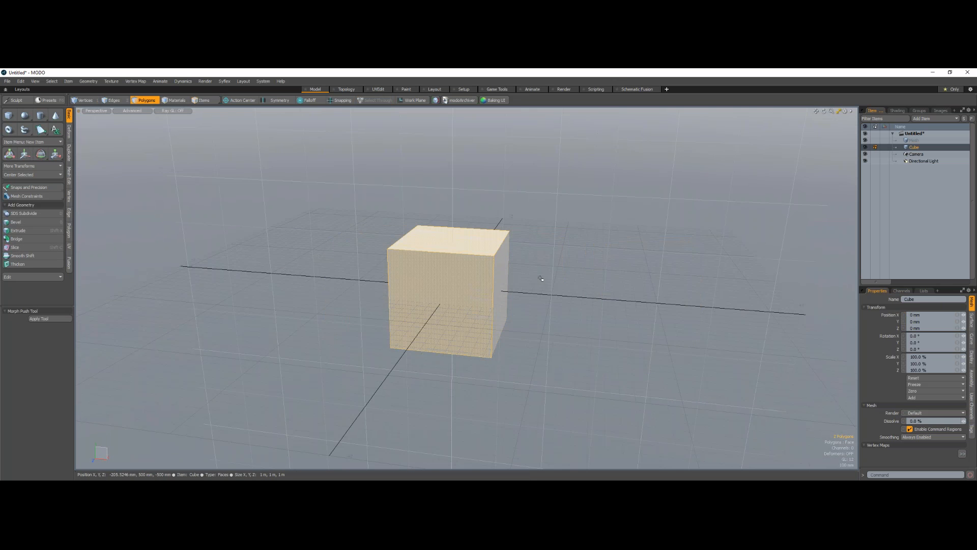
left_click(501, 302)
left_click_drag(524, 300, 477, 287)
key("Escape")
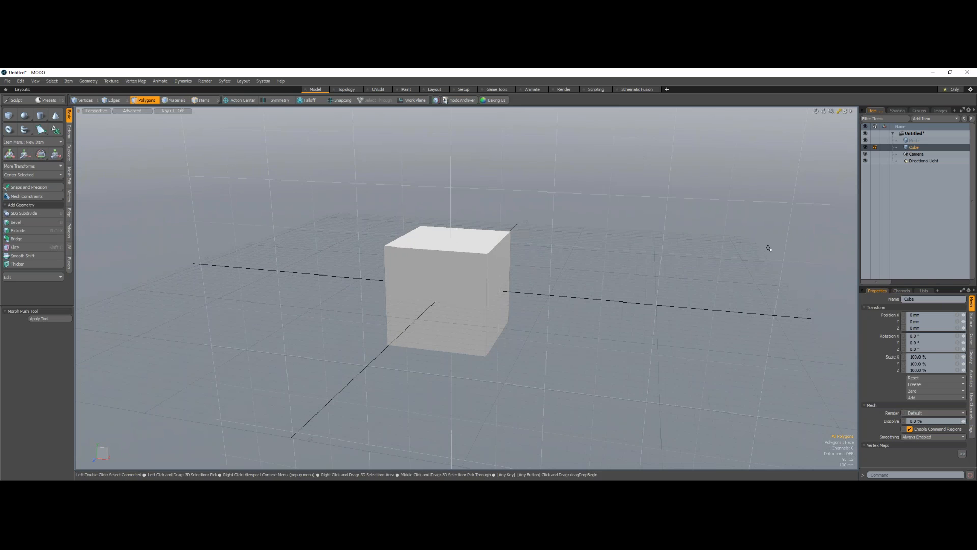
Keep the cube item selected and enlarge the Properties area and the tool properties area
left_click(915, 153)
left_click(915, 146)
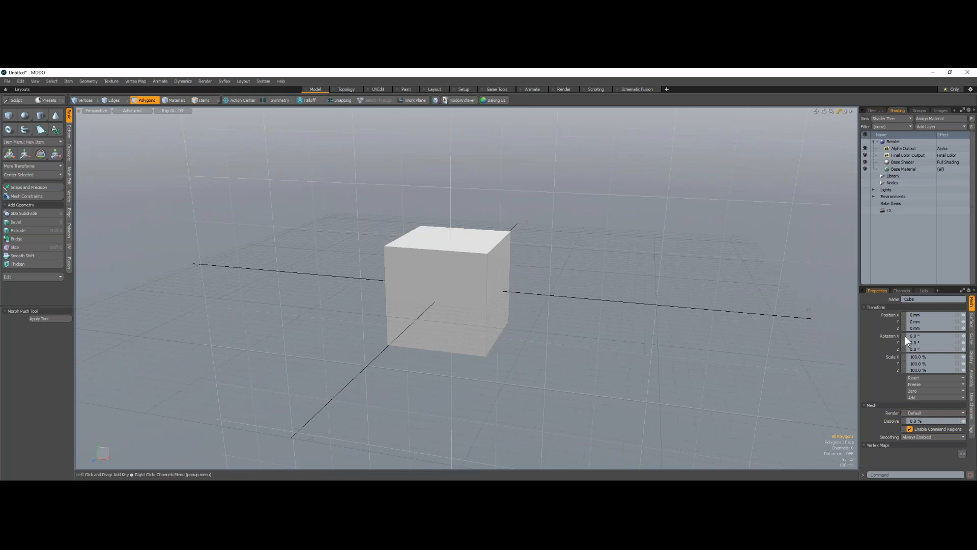
left_click_drag(879, 287, 880, 259)
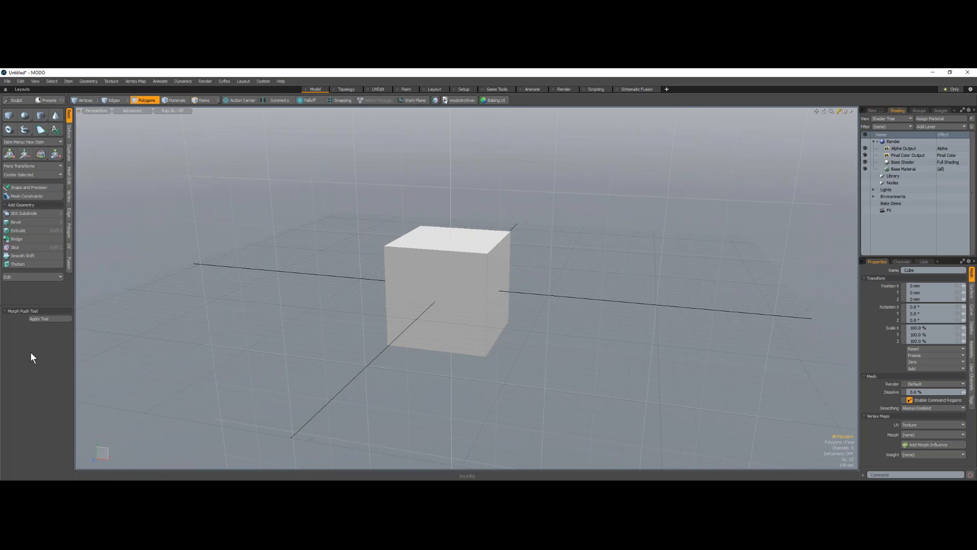
left_click_drag(22, 303, 22, 294)
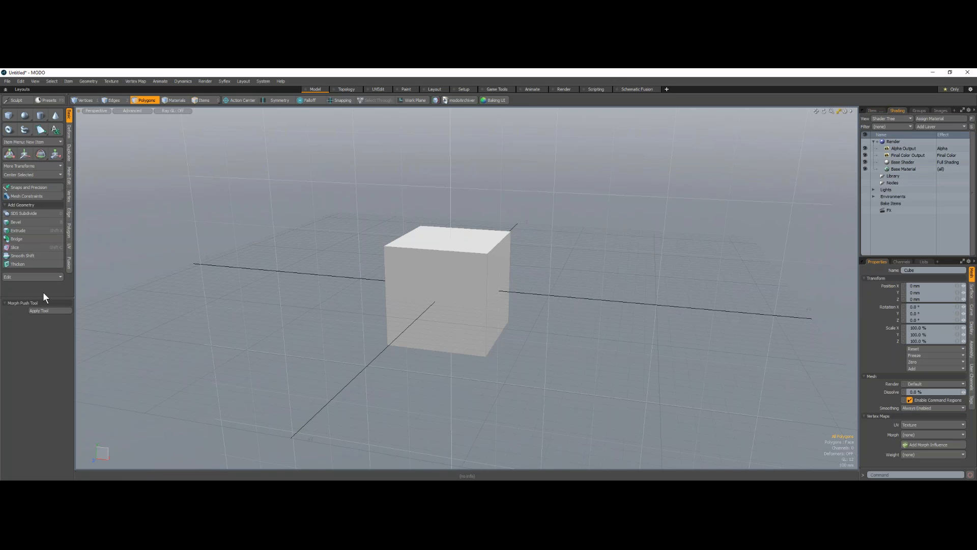
Move the cube item along the X axis to about -1.62 m with the combined Transform tool
left_click_drag(521, 299, 500, 299, "alt")
left_click(200, 100)
left_click_drag(440, 287, 464, 302, "alt")
key("w")
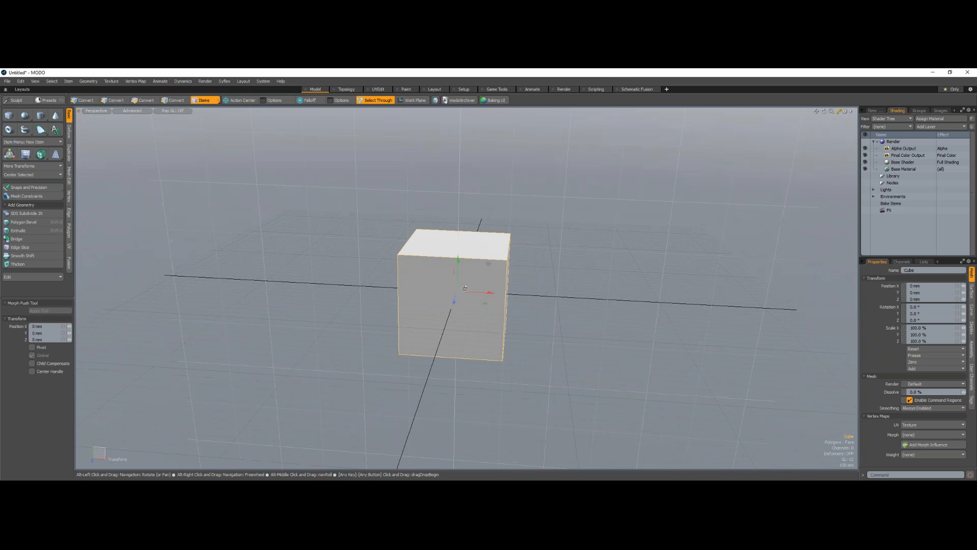
key("y")
left_click_drag(489, 294, 475, 290, "alt")
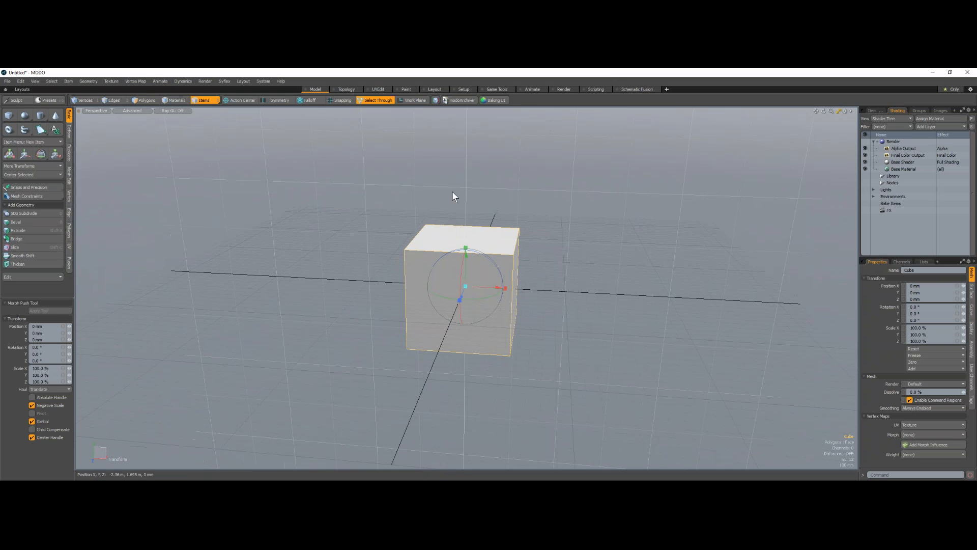
left_click(881, 112)
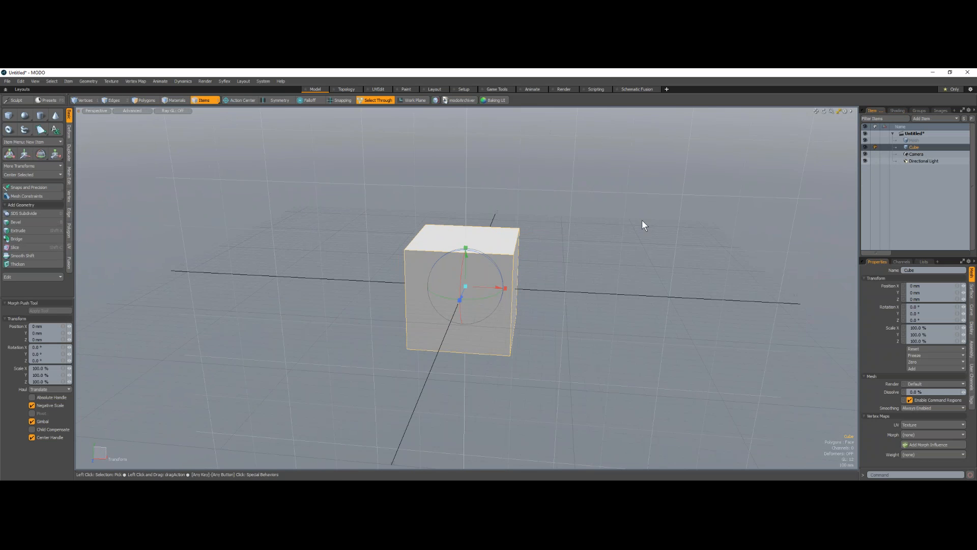
left_click_drag(492, 289, 338, 280)
key("alt")
left_click_drag(449, 312, 502, 312, "alt")
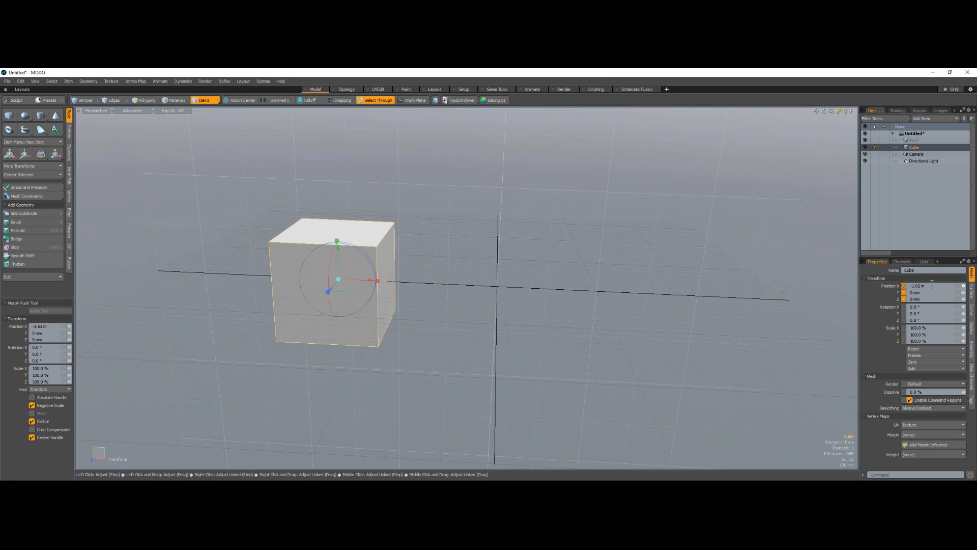
key("space")
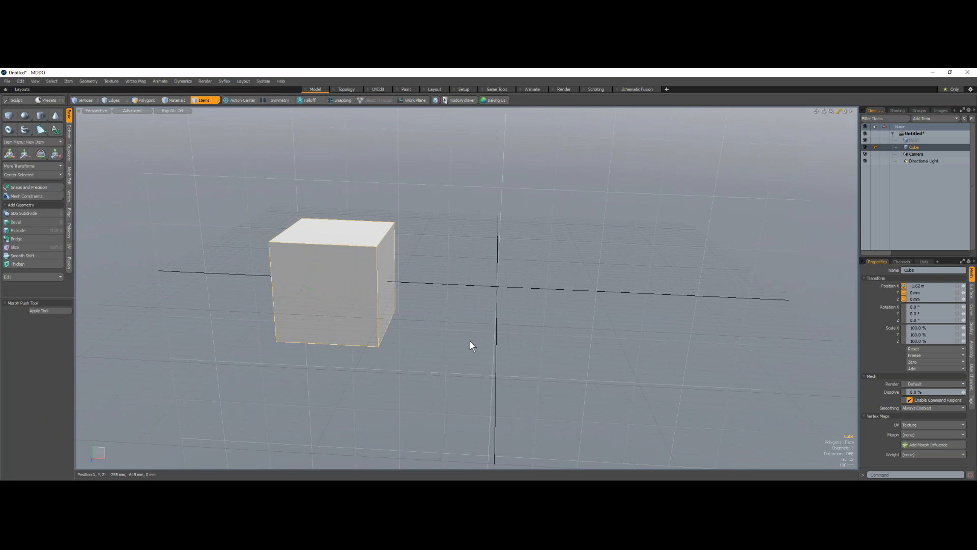
Move the cube item farther along the X axis to about -2.475 m
key("w")
key("y")
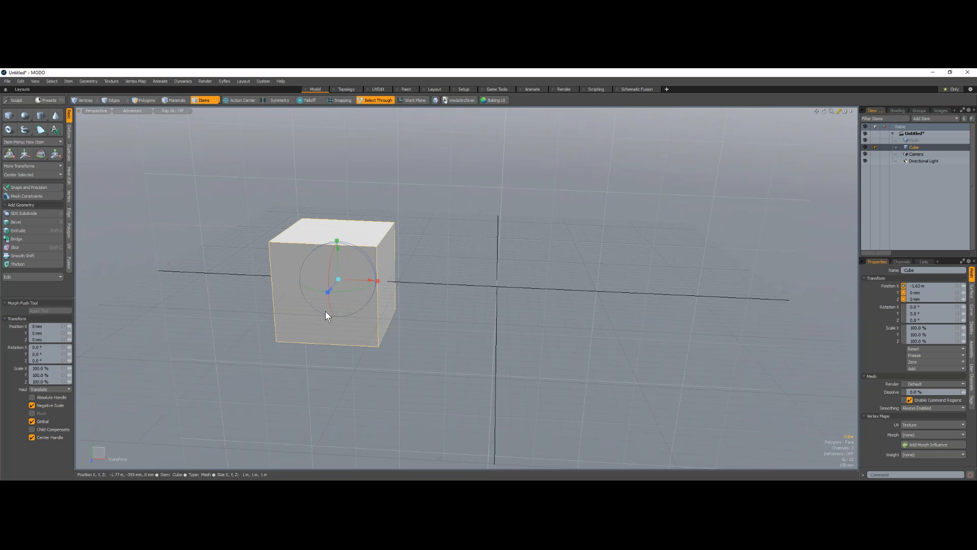
left_click_drag(359, 279, 275, 277)
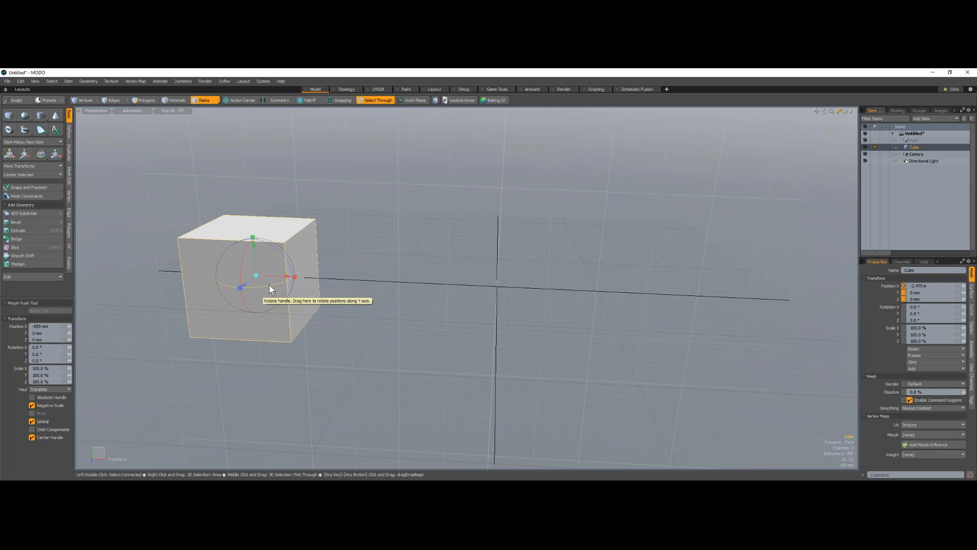
Undo the cube's item-level moves back to the world origin
key("ctrl+z")
key("ctrl+z")
key("ctrl+z")
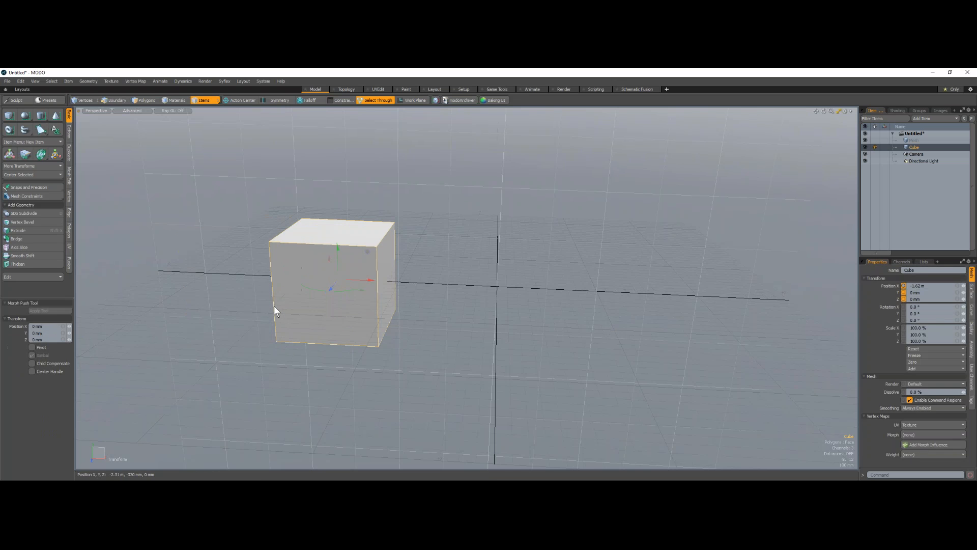
left_click_drag(395, 307, 275, 217, "alt")
key("ctrl+z")
key("ctrl+z")
key("ctrl+z")
Bring up the Move tool on the cube item and review the Action Center options
key("w")
key("alt")
left_click_drag(502, 254, 488, 249, "alt")
left_click(238, 99)
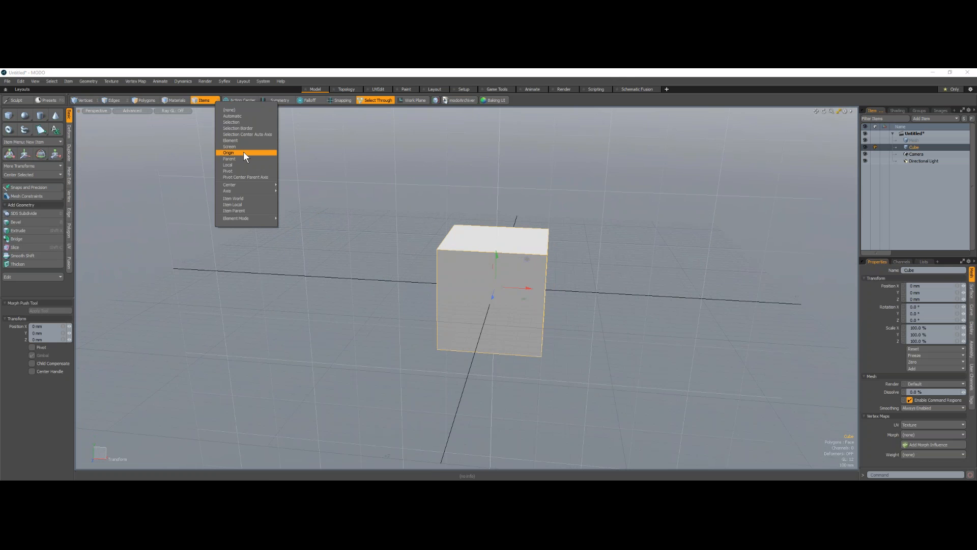
left_click(264, 153)
key("alt")
left_click_drag(516, 247, 459, 250, "alt")
Move all of the cube's polygons along the negative X axis in polygon mode
key("3")
key("w")
left_click_drag(522, 287, 349, 280)
key("q")
Activate Move in item mode and examine where the cube's pivot sits relative to its offset geometry
left_click(202, 100)
key("w")
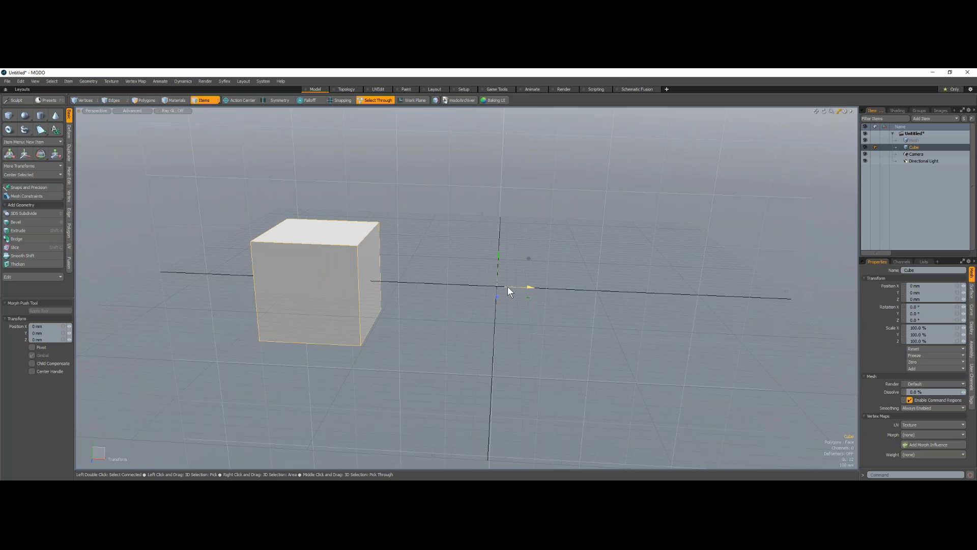
key("alt")
left_click_drag(425, 295, 331, 286, "alt")
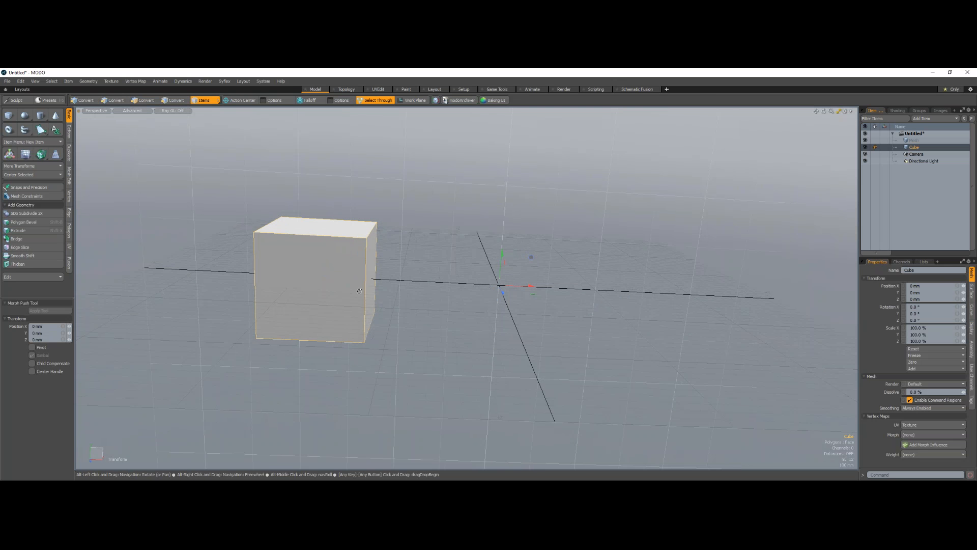
mouse_move(390, 262)
left_mouse_down("alt")
mouse_move(378, 280)
mouse_move(355, 283)
mouse_move(387, 275)
left_mouse_up("alt")
left_click_drag(452, 279, 415, 283, "alt")
Copy and paste all the cube's polygons within the same mesh item and move one set farther along negative X
key("3")
double_click(388, 245)
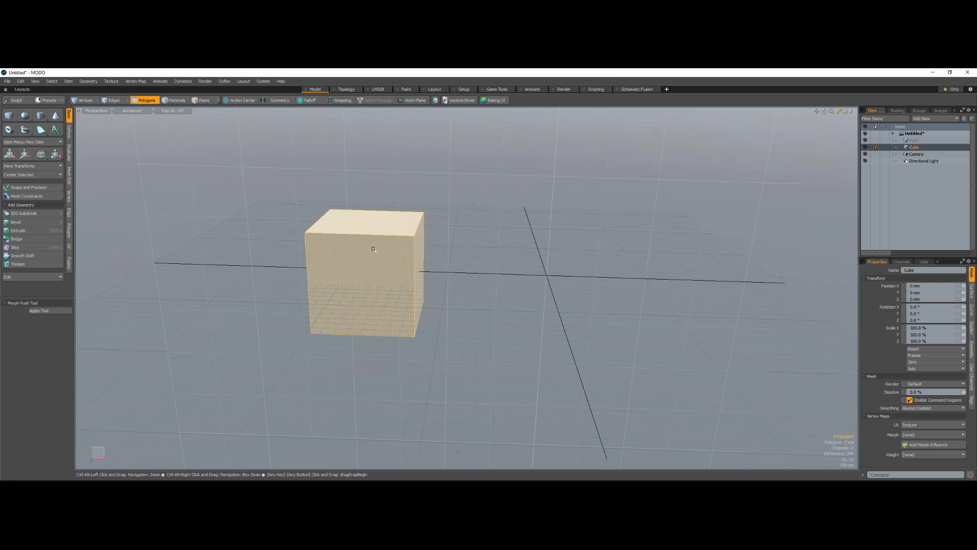
left_click_drag(373, 249, 302, 262, "ctrl+alt")
key("ctrl+c")
key("ctrl+v")
key("w")
Activate Move in item mode and examine the pivot shared by both cubes in the mesh item
left_click(201, 99)
key("w")
left_click_drag(543, 239, 559, 239, "alt")
left_click_drag(322, 232, 300, 235, "alt")
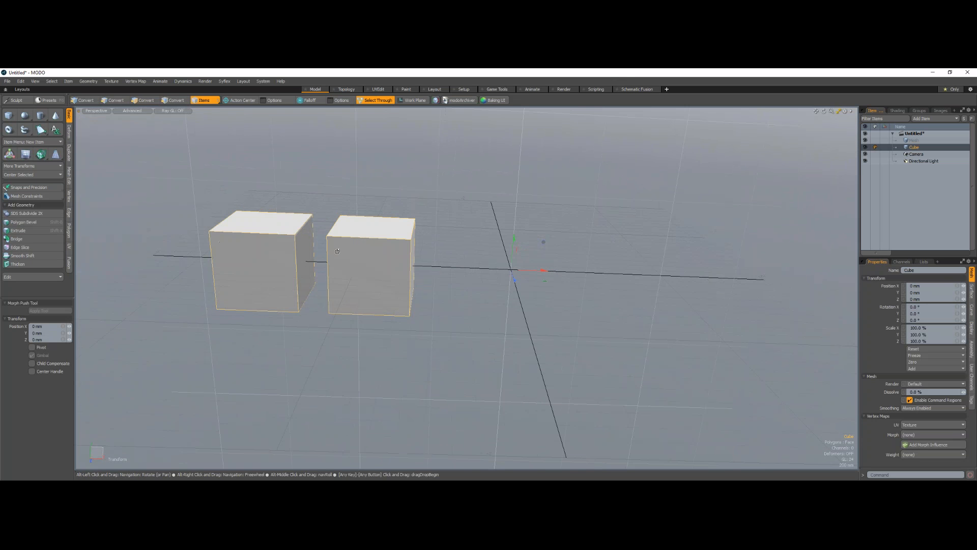
Center the mesh item's center on the bounding box of both cubes
left_click_drag(447, 283, 481, 279, "alt")
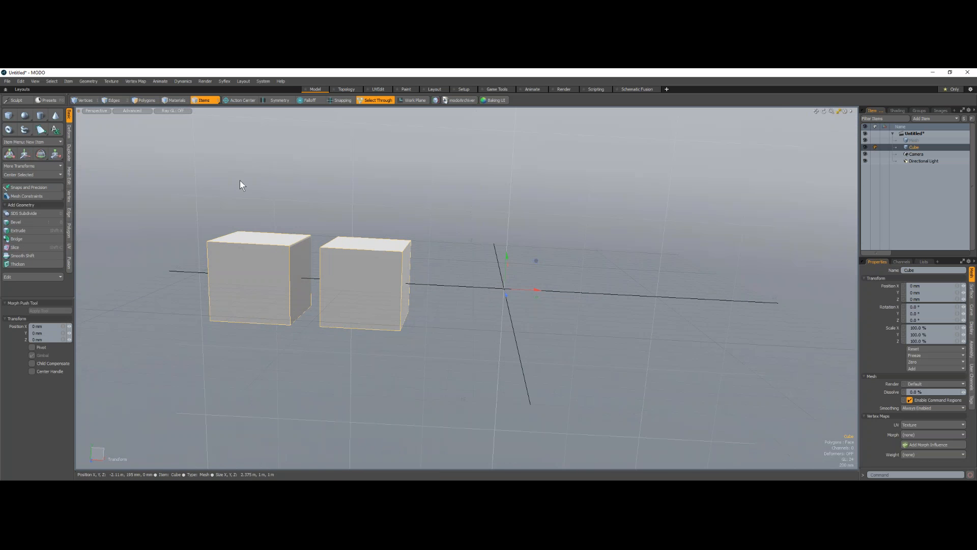
left_click(20, 81)
mouse_move(45, 205)
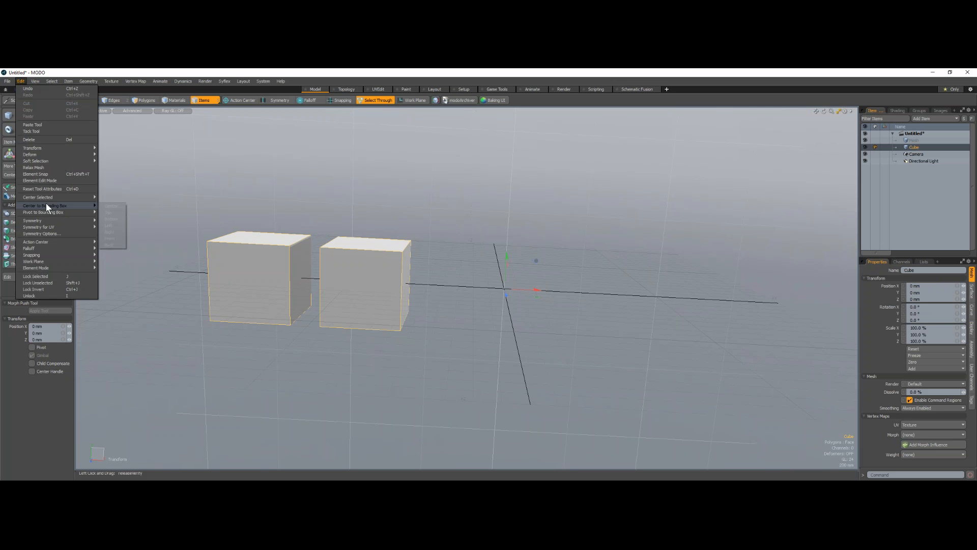
left_click(109, 206)
Delete the polygons of the cube farther along negative X in polygon mode
mouse_move(315, 244)
left_mouse_down("alt")
mouse_move(363, 258)
mouse_move(326, 253)
left_mouse_up("alt")
left_click(154, 102)
key("Delete")
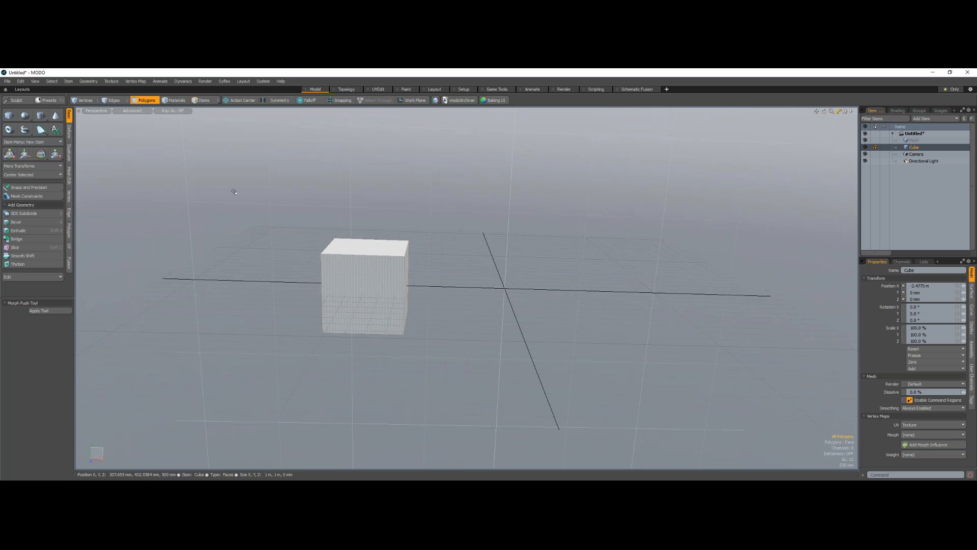
Center the remaining cube item's center on its bounding box and activate Move to inspect the handle's placement
key("5")
left_click(23, 78)
mouse_move(49, 203)
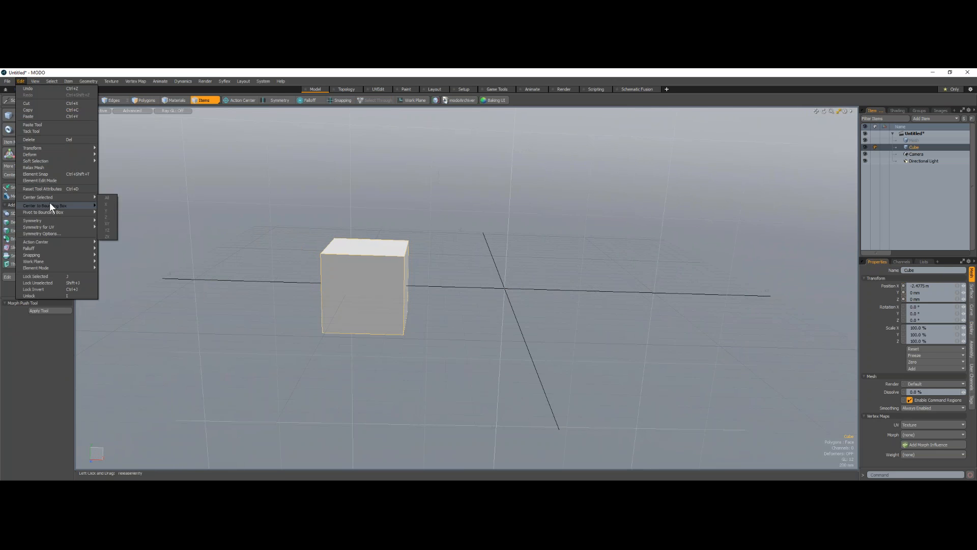
left_click(106, 203)
key("w")
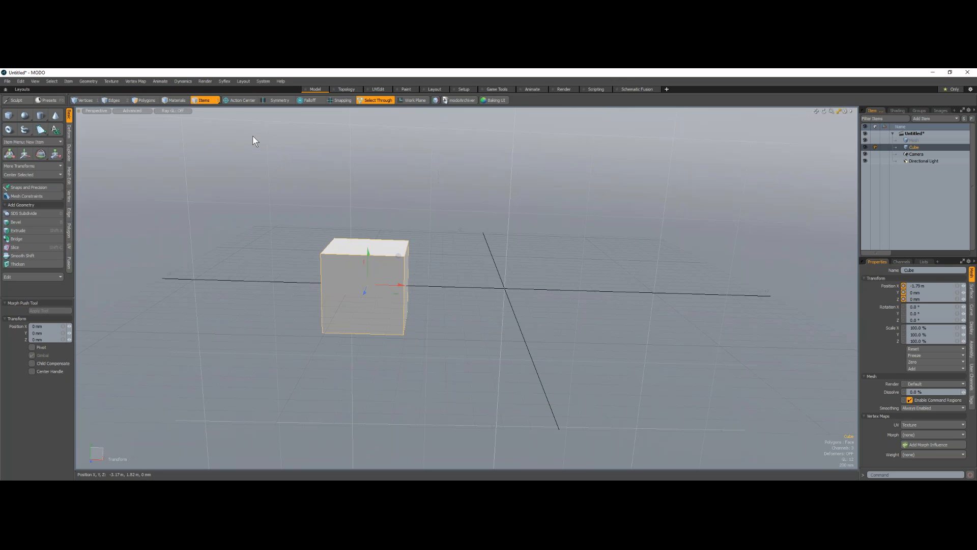
key("alt")
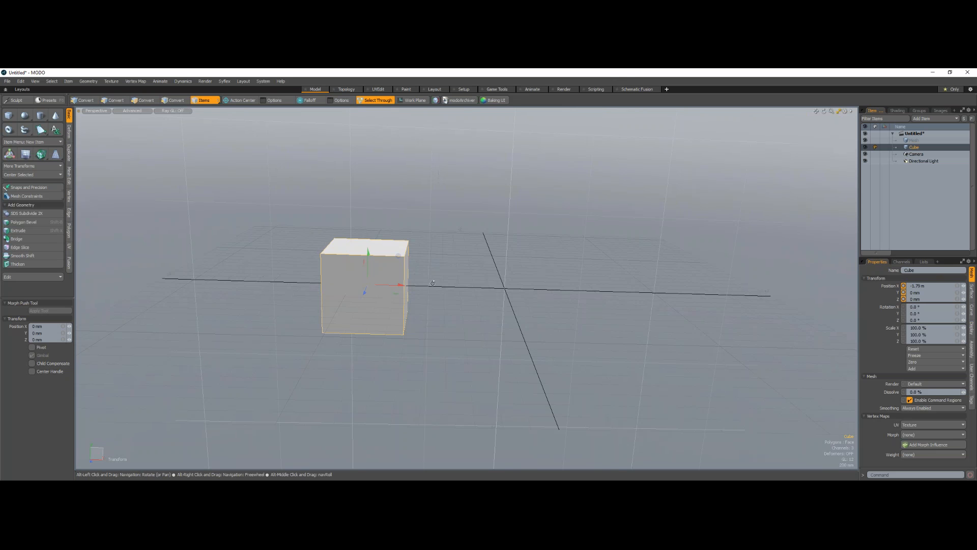
left_click_drag(433, 283, 407, 284, "alt")
Select the cube's center in Center selection mode and move it about -400 mm in X and 325 mm in Y
left_click(212, 98)
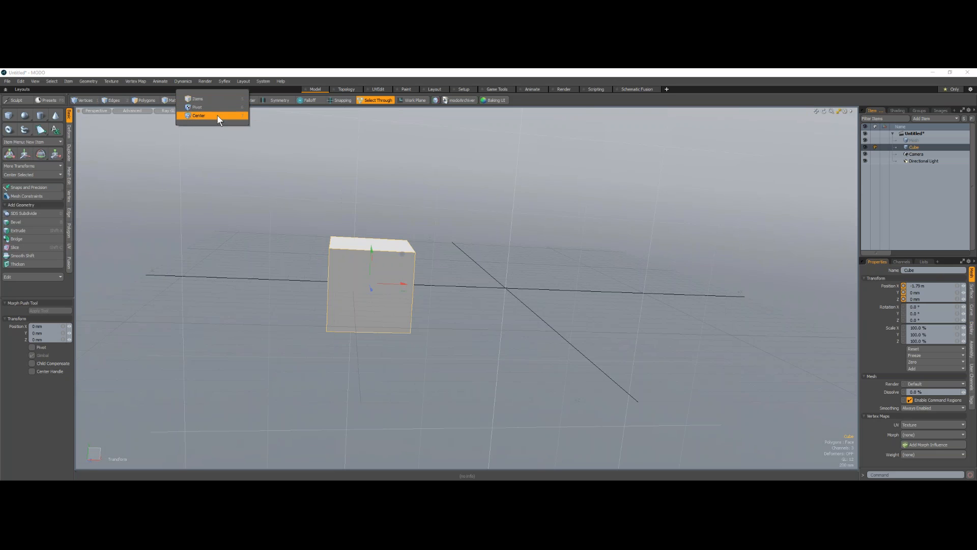
left_click(217, 116)
left_click_drag(424, 276, 369, 285, "alt")
scroll(369, 285, "up", 4)
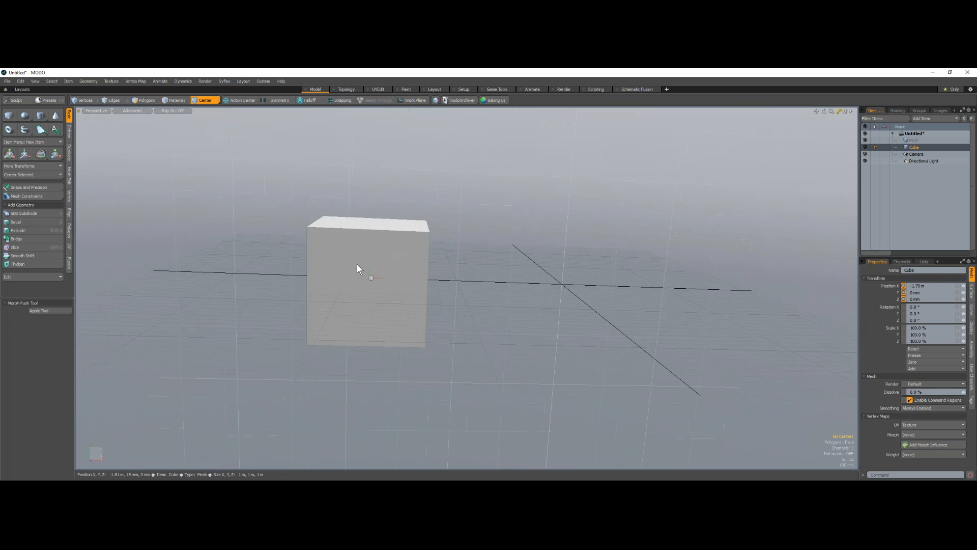
left_click(210, 101)
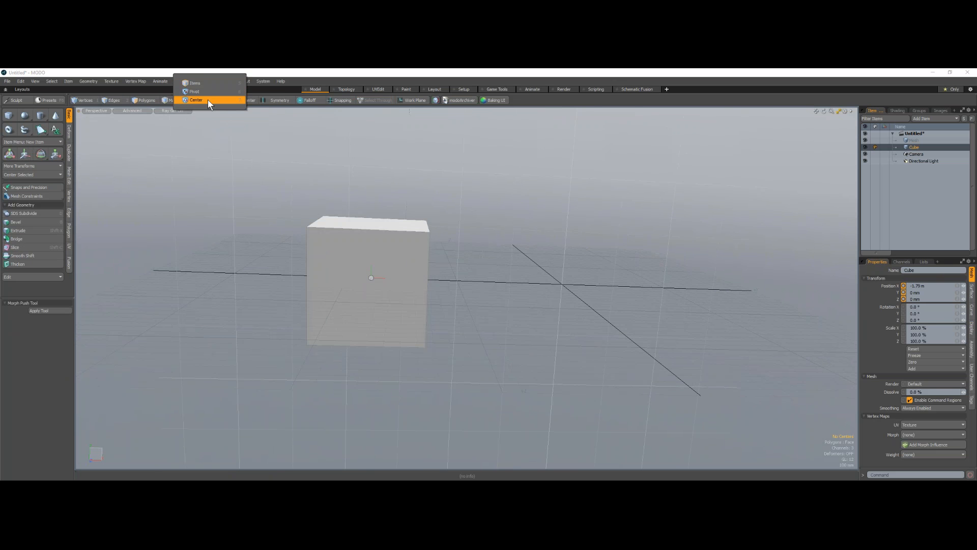
left_click(207, 100)
left_click(371, 277)
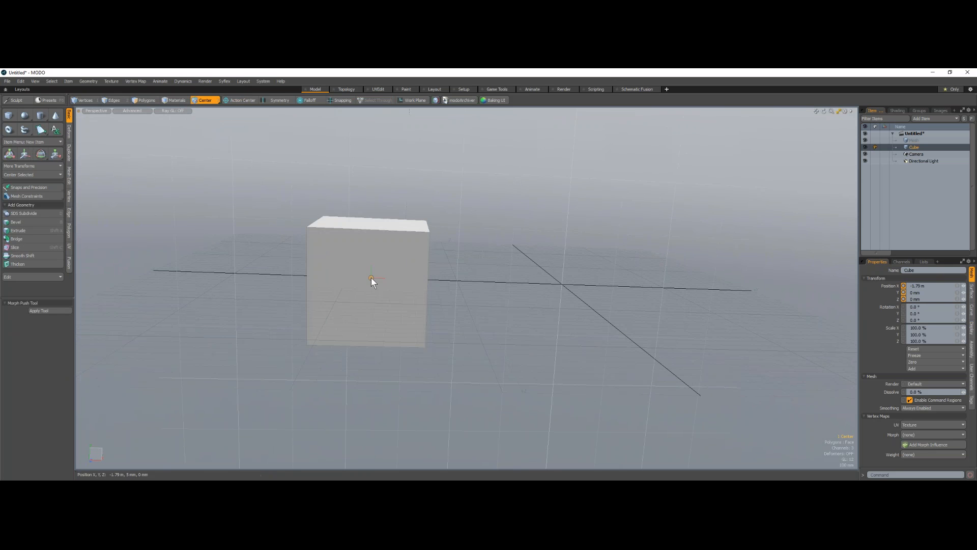
left_click_drag(392, 270, 355, 242, "alt")
key("w")
left_click_drag(415, 248, 450, 281, "alt")
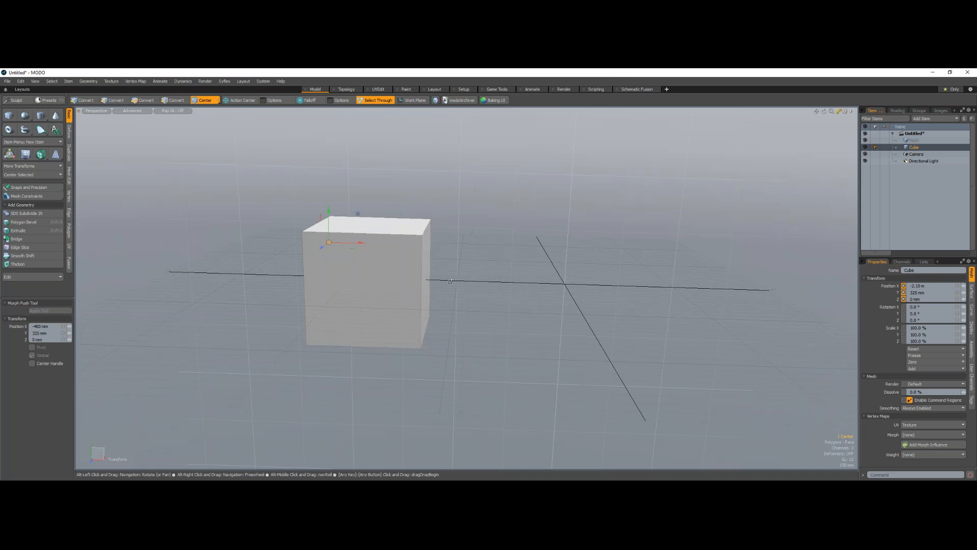
Return to item mode and activate Move to examine where the cube's transform handle sits
key("q")
left_click(215, 101)
left_click(216, 86)
key("w")
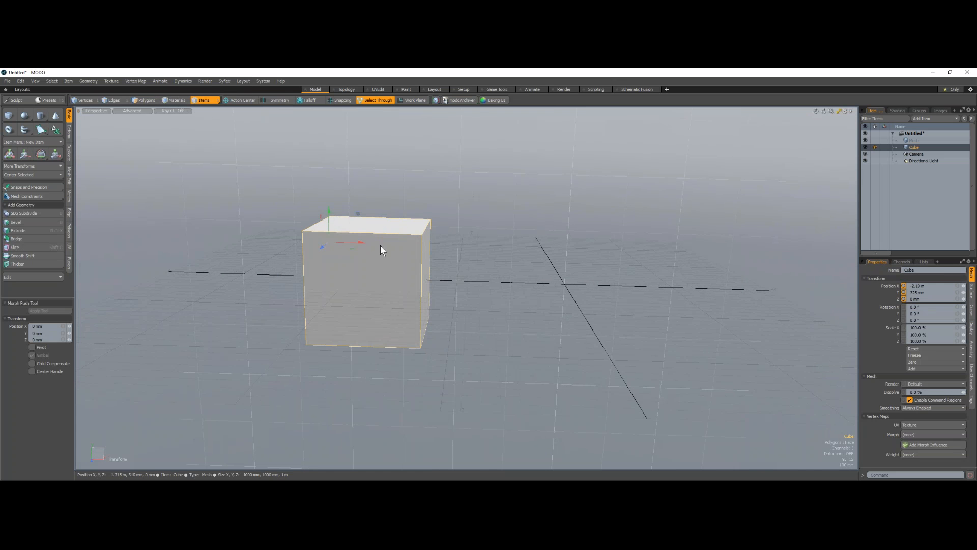
mouse_move(380, 245)
left_mouse_down("alt")
mouse_move(519, 259)
mouse_move(390, 244)
left_mouse_up("alt")
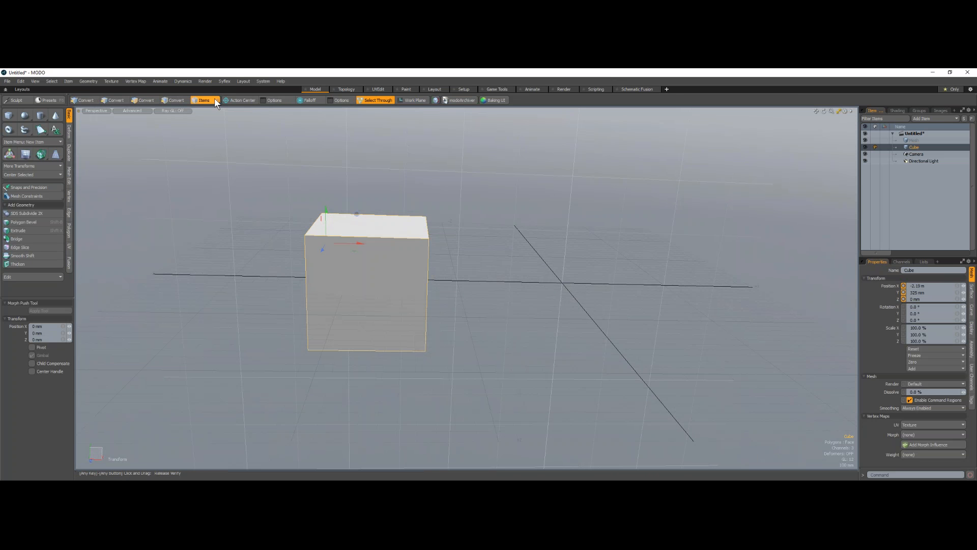
Switch back to Center selection mode and enable snapping with the Vertex snap type
left_click(216, 100)
left_click(214, 115)
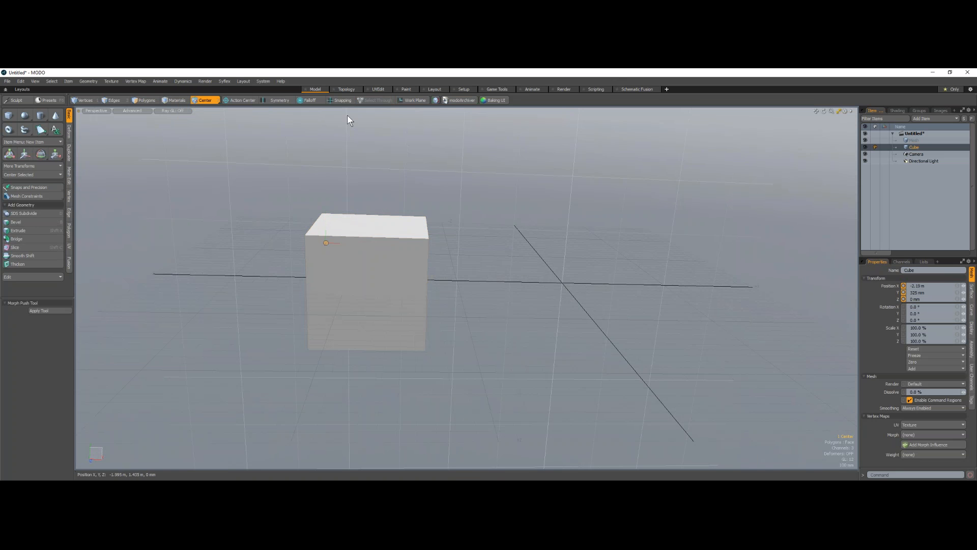
left_click(341, 100)
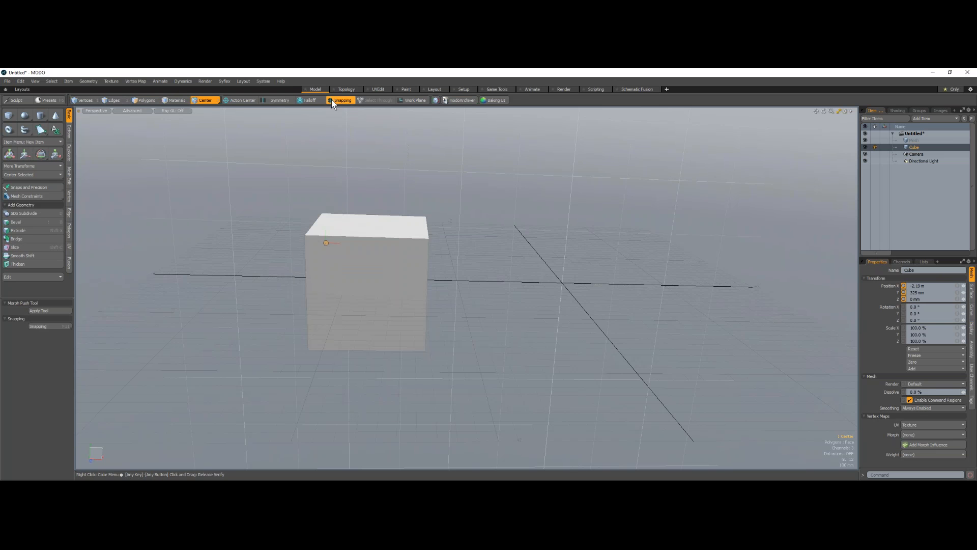
left_click(337, 100, "ctrl")
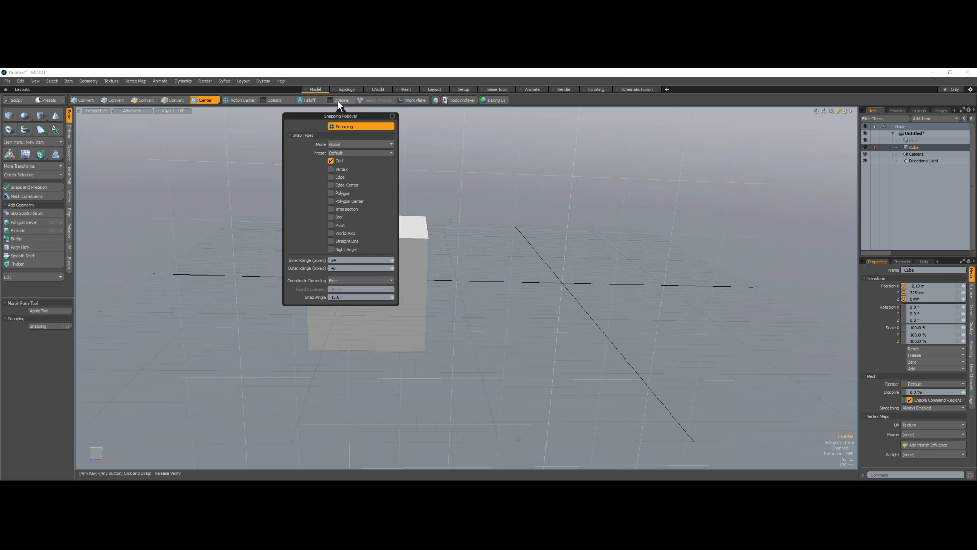
left_click(331, 168)
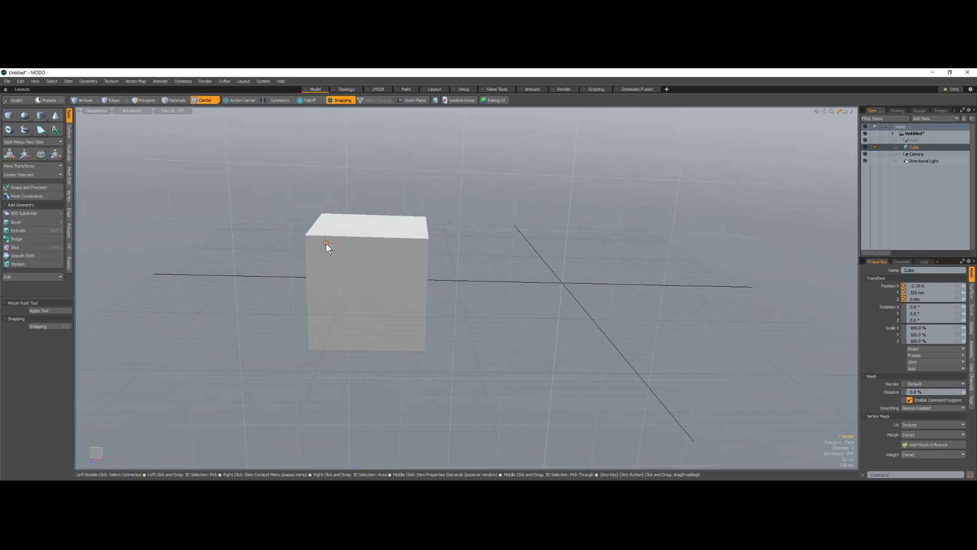
Snap the cube's center to its upper front-left vertex, and slide it along X to about -1.55 m
key("w")
left_click_drag(355, 278, 300, 231, "alt")
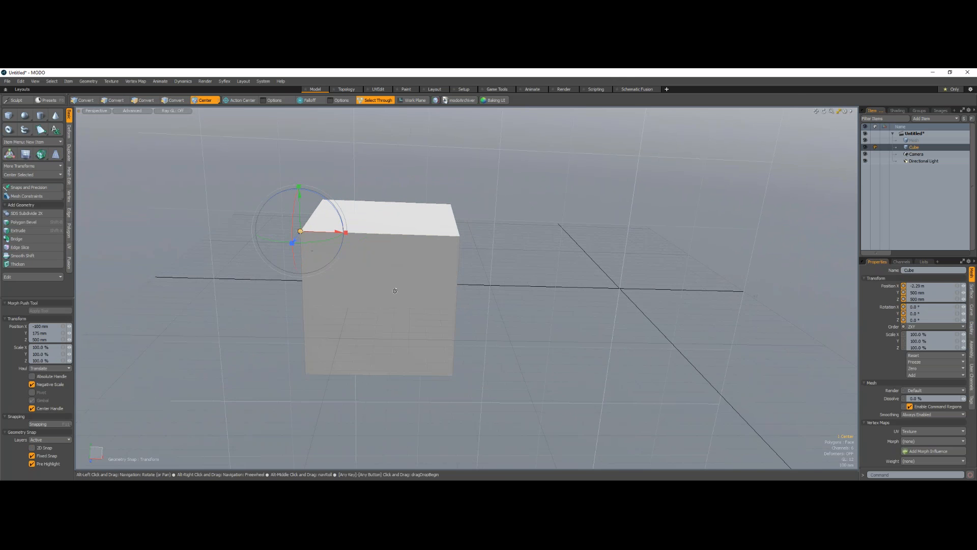
left_click_drag(395, 290, 453, 304, "alt")
left_click_drag(346, 235, 472, 238)
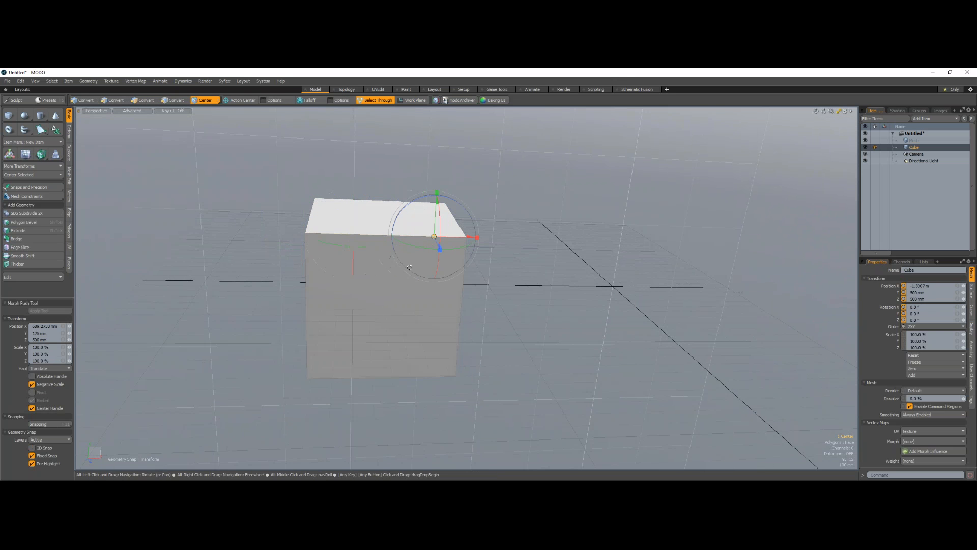
Try rotating the cube item 45° about the Z axis around its relocated center in item mode
left_click(209, 101)
left_click(205, 85)
key("w")
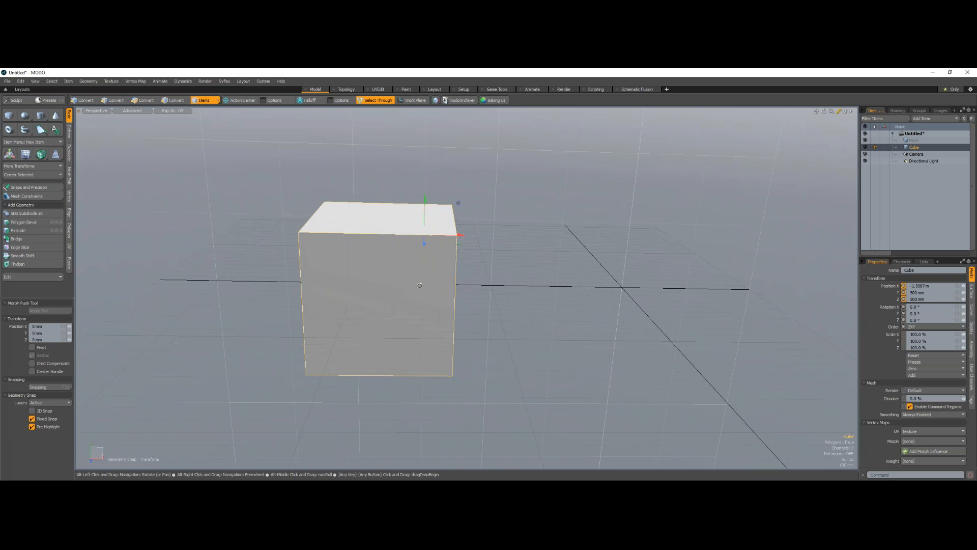
left_click_drag(420, 285, 442, 188, "alt")
key("e")
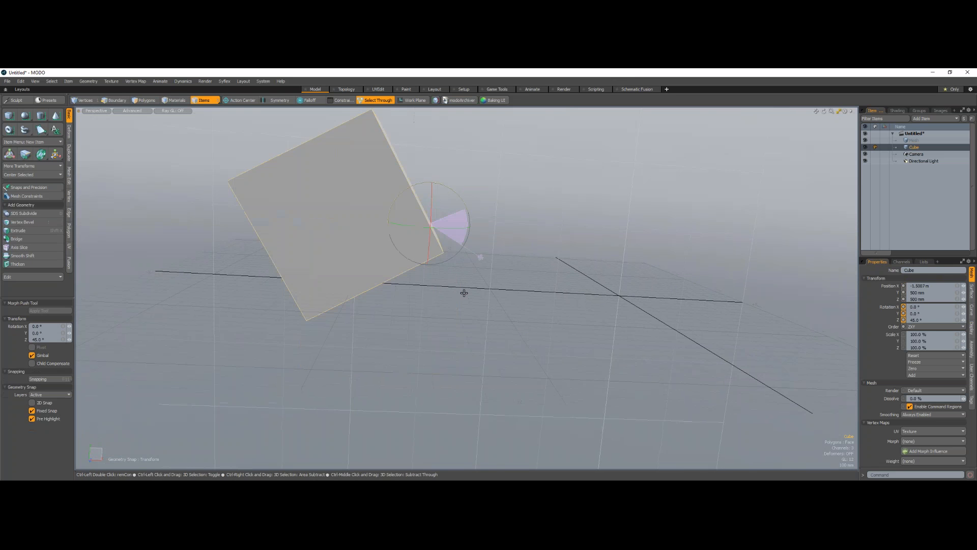
left_click_drag(445, 273, 326, 203, "alt")
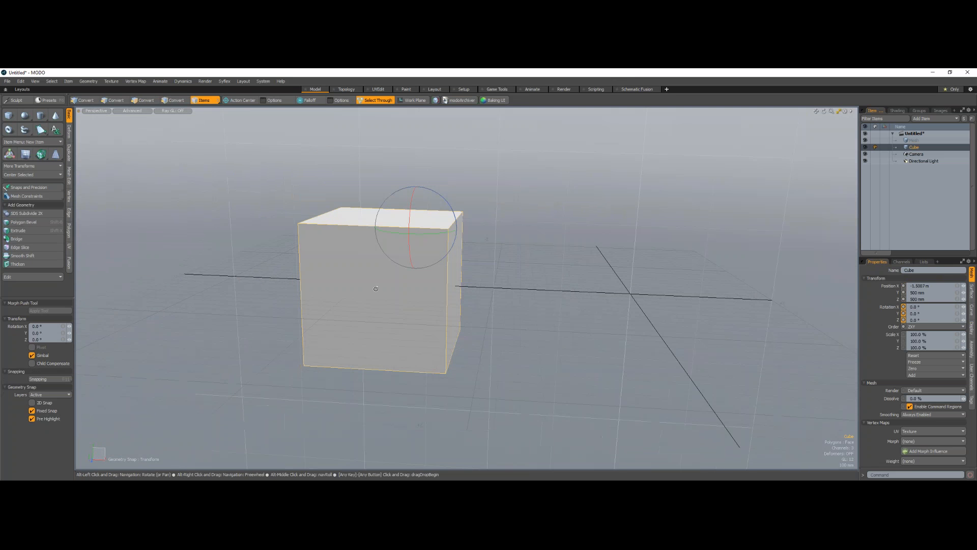
key("space")
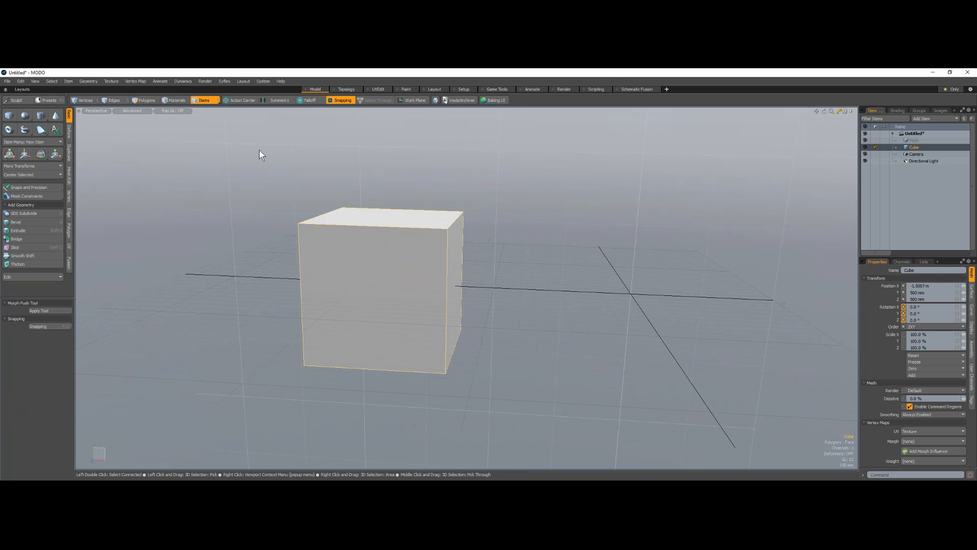
Examine the available mouse input presets in the Remapping preferences and close the preferences window
left_click(265, 81)
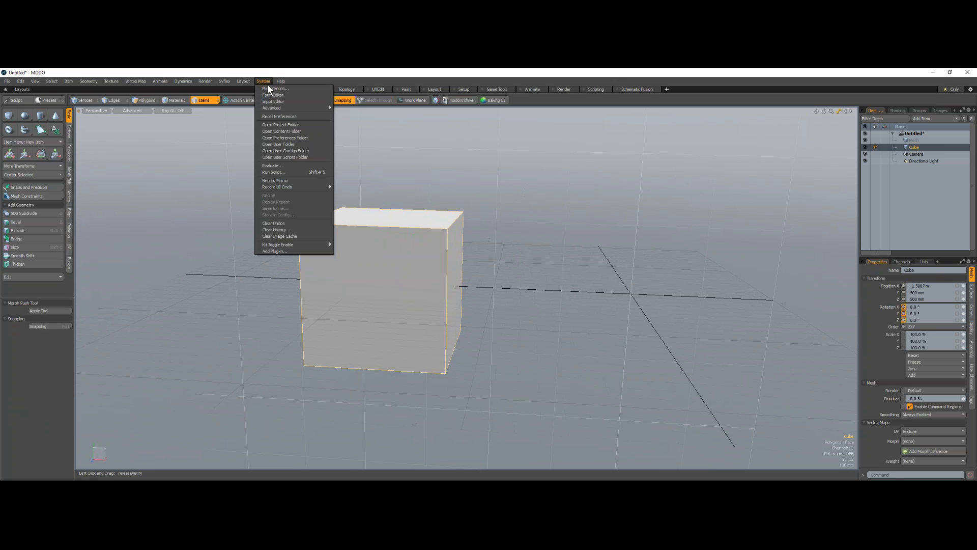
left_click(268, 86)
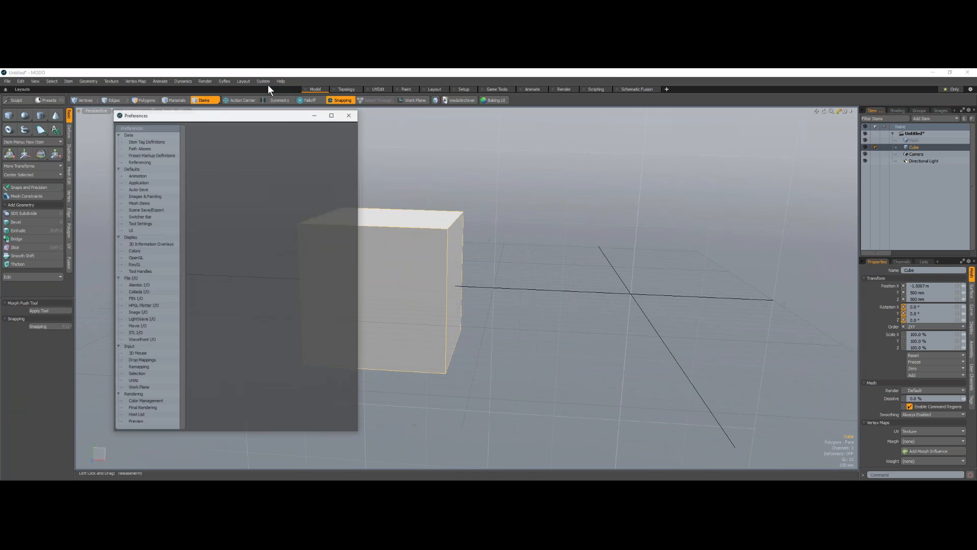
left_click_drag(267, 116, 298, 124)
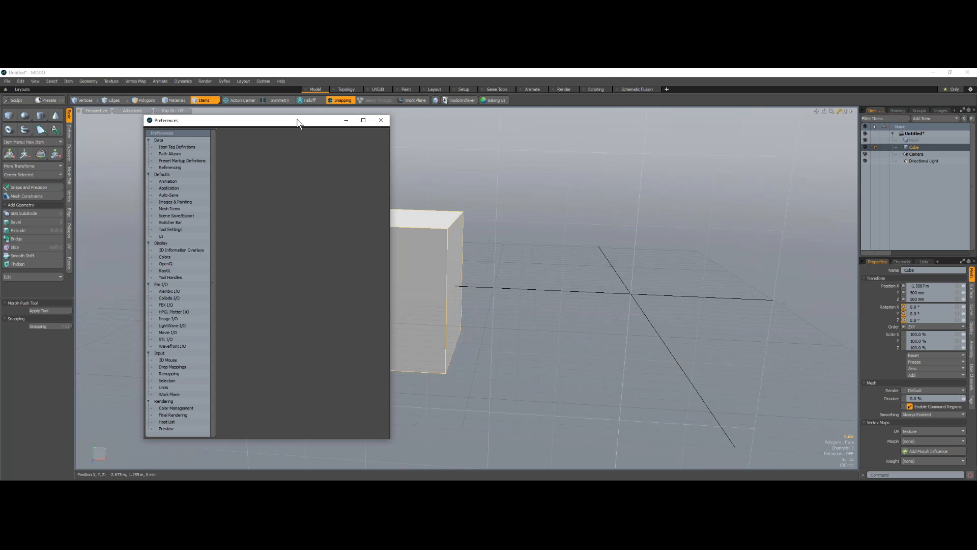
left_click_drag(313, 124, 765, 118)
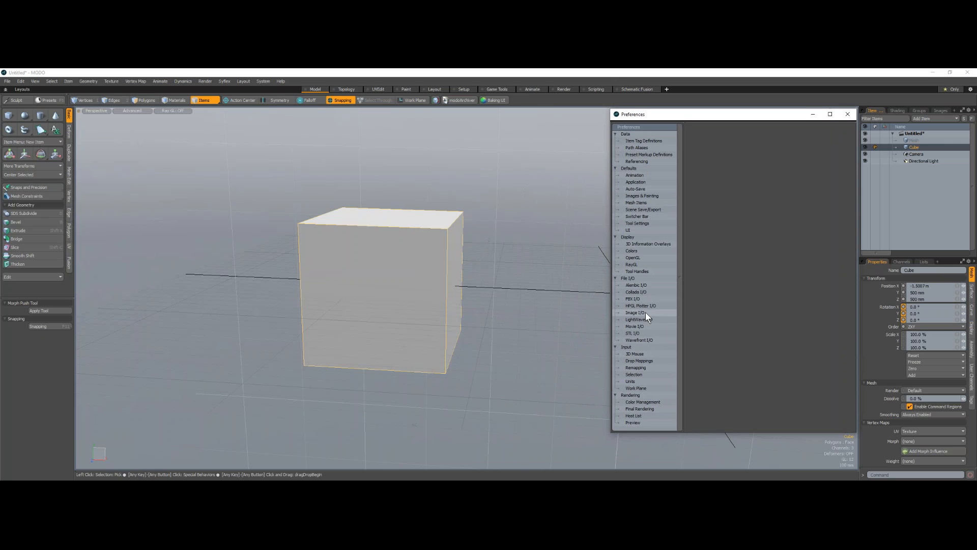
left_click(648, 368)
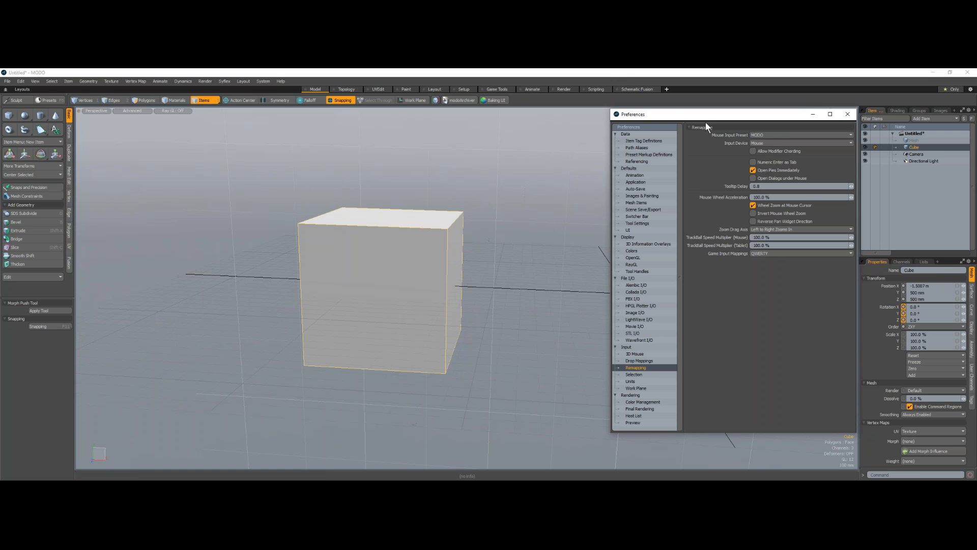
left_click(774, 134)
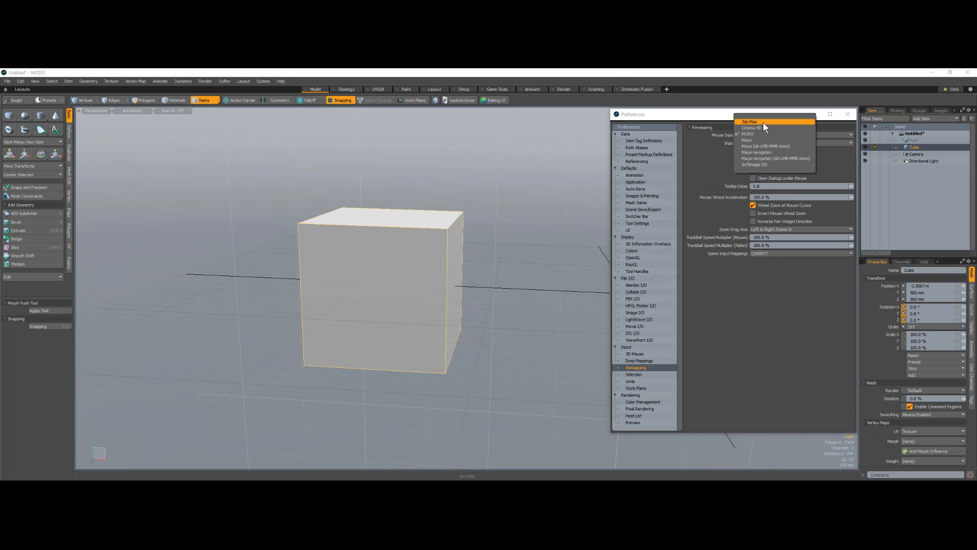
left_click(770, 316)
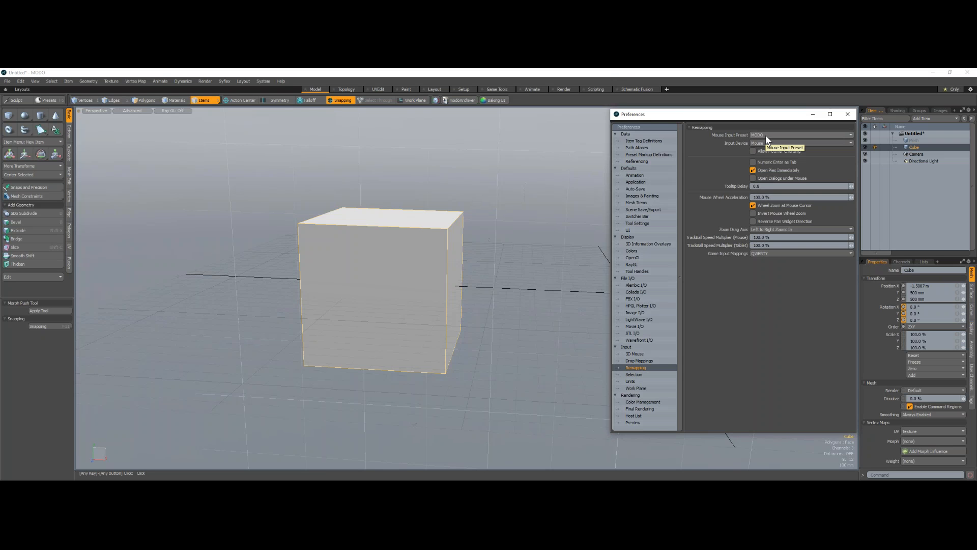
left_click(850, 114)
Deselect the cube so that no items are selected in the scene
left_click_drag(453, 258, 425, 314, "alt")
left_click_drag(406, 256, 375, 246, "alt+shift")
left_click(298, 218)
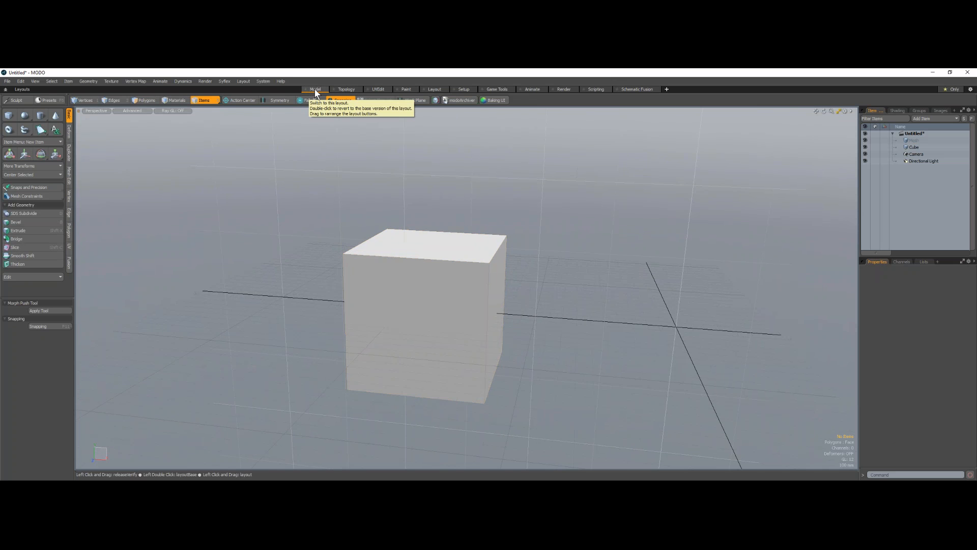
Switch to the Topology layout and frame the cube in its viewport
left_click(346, 90)
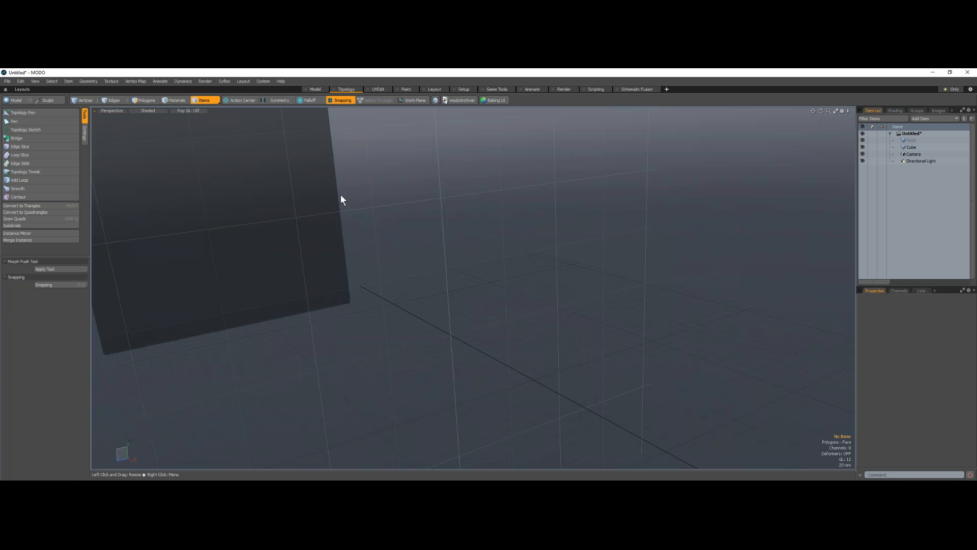
left_click_drag(284, 190, 473, 432, "alt+shift")
key("a")
scroll(473, 288, "down", 4, "alt")
left_click_drag(420, 382, 527, 360, "alt")
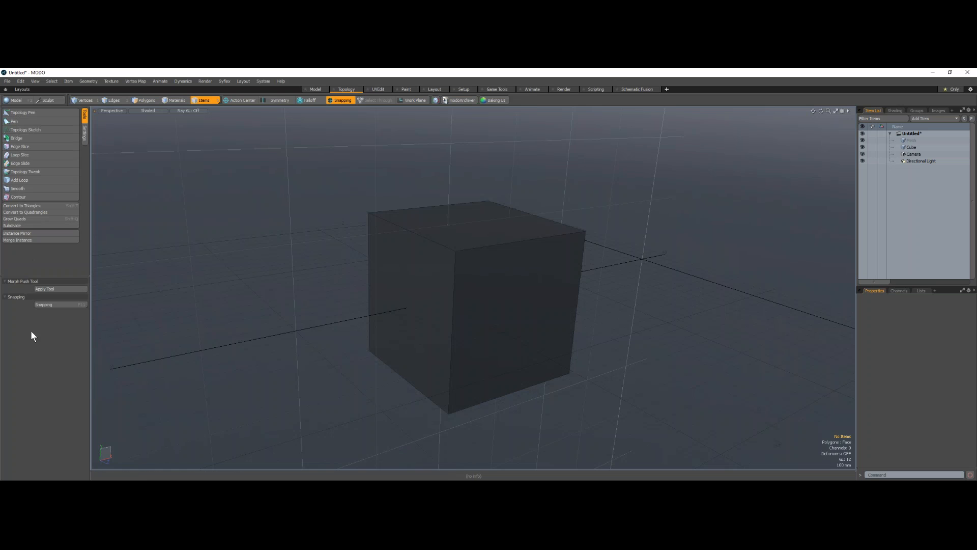
View the Alpha Output's properties in the shader tree and return to the item list
left_click(894, 110)
left_click(900, 149)
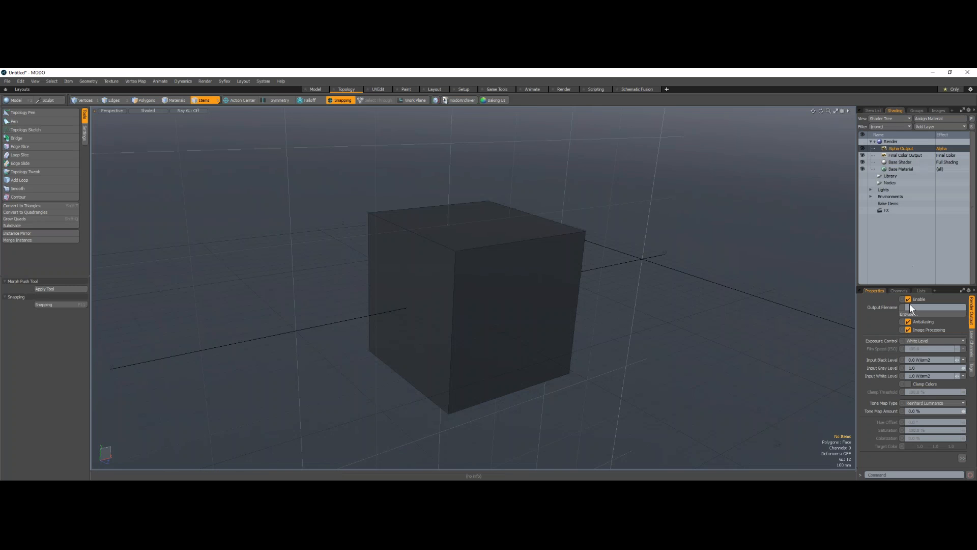
left_click(872, 110)
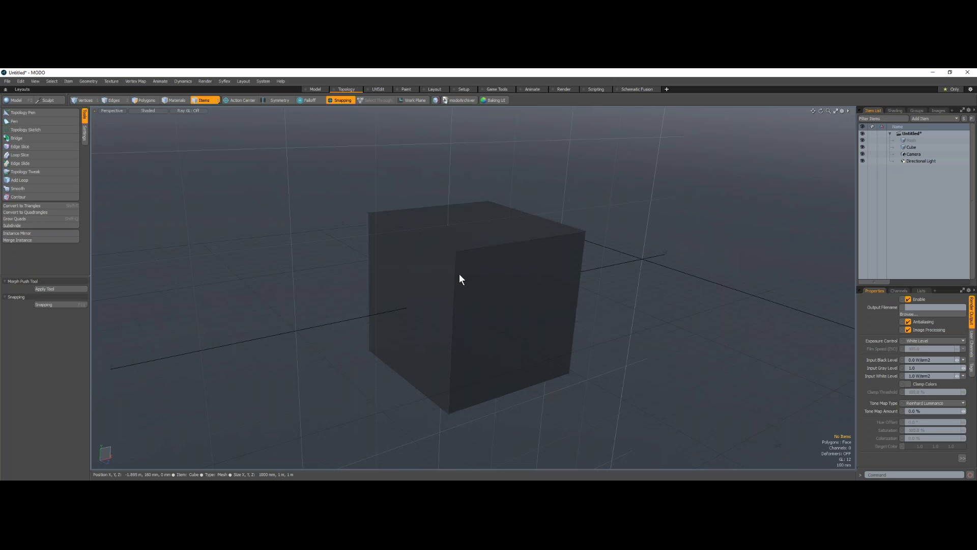
Return to the Model layout and replace the cube scene with an empty default scene
left_click(317, 90)
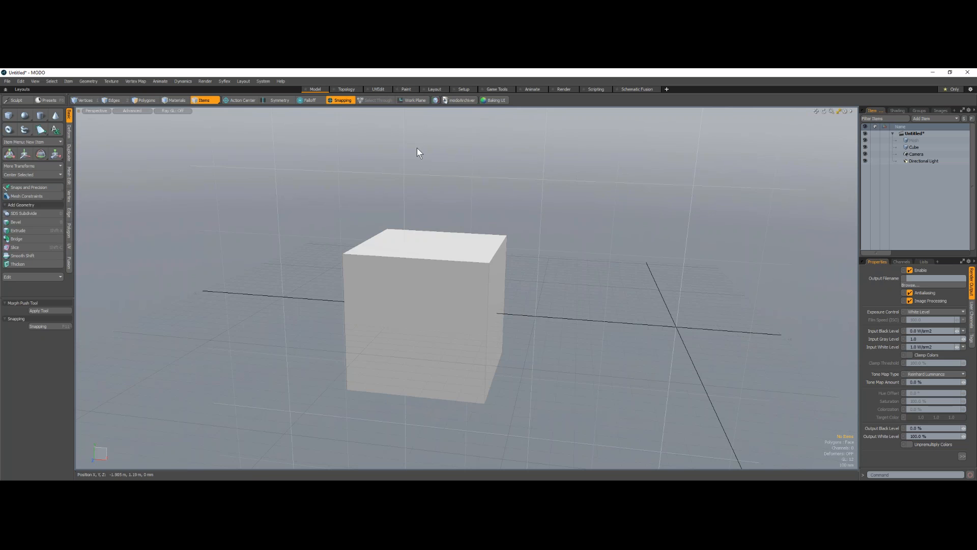
left_click_drag(518, 337, 590, 336, "alt")
left_click(8, 82)
left_click(18, 94)
left_click(725, 337)
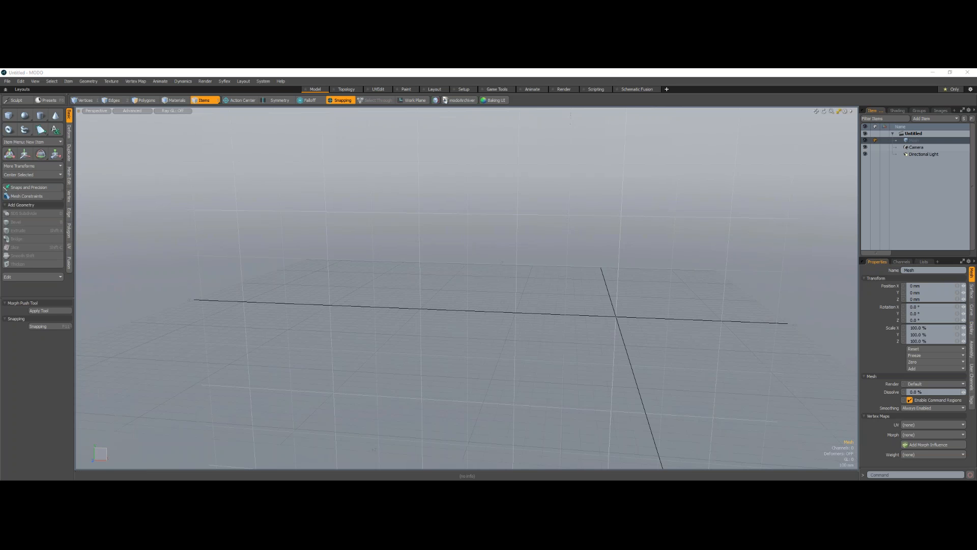
Open the recent scene Islands_0006_MA.lxo and bring its rock islands into view
left_click(7, 82)
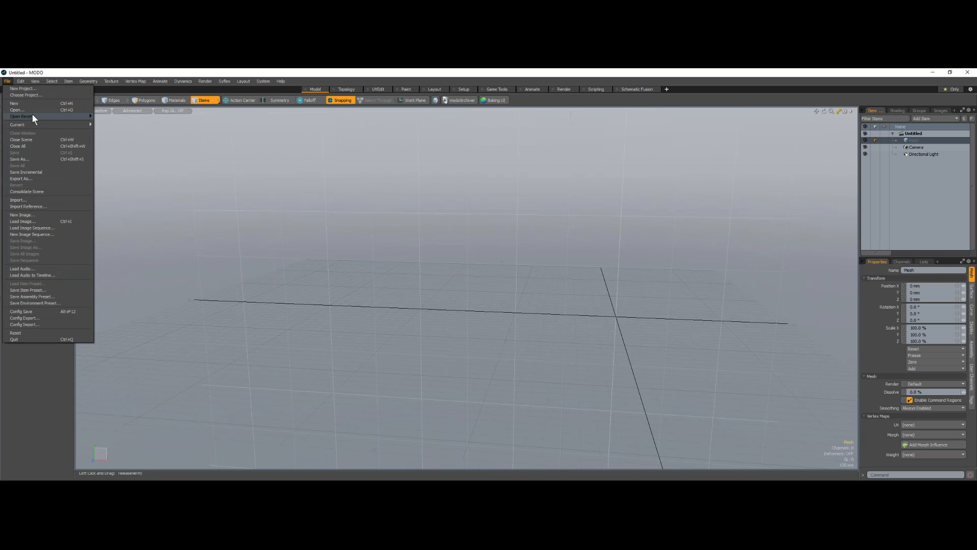
mouse_move(32, 114)
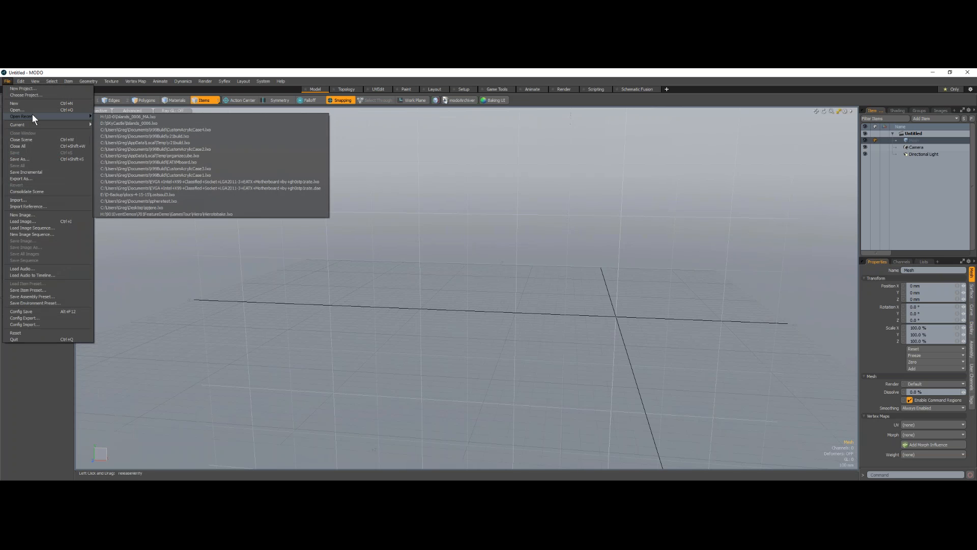
left_click(160, 120)
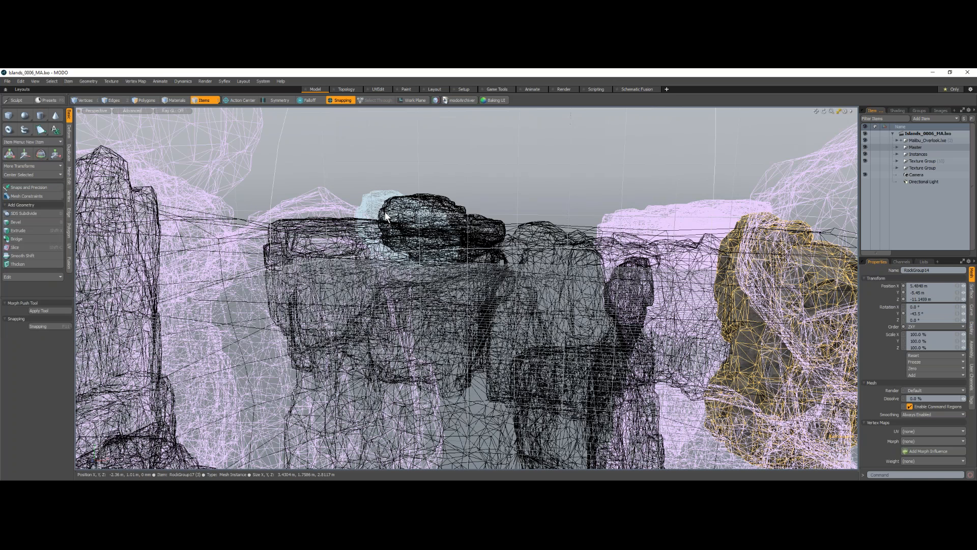
scroll(384, 211, "down", 10)
mouse_move(385, 212)
left_mouse_down("alt")
mouse_move(645, 298)
mouse_move(355, 332)
mouse_move(459, 336)
left_mouse_up("alt")
left_click_drag(459, 336, 476, 377, "alt")
Switch to the Game Tools layout and adjust the split between the wireframe and shaded 3D viewports
left_click(498, 89)
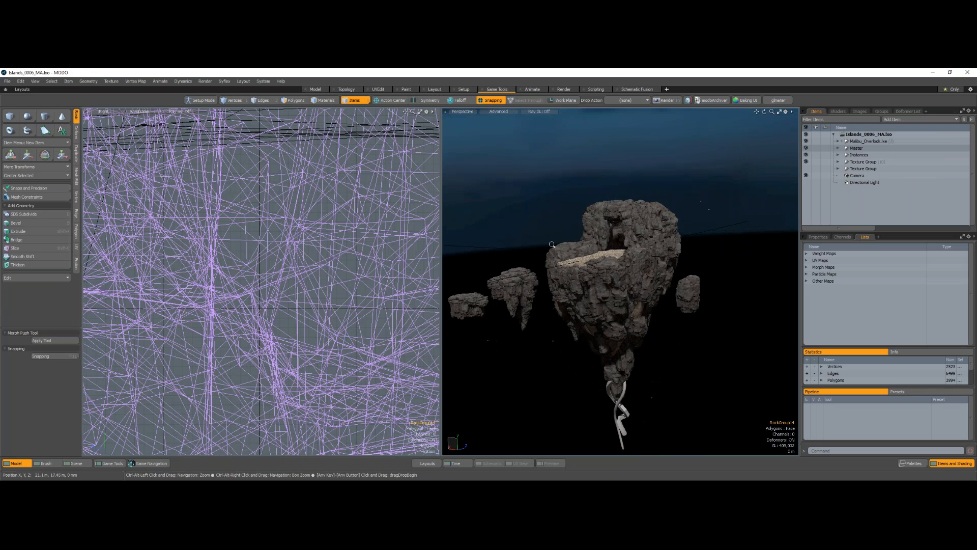
left_click_drag(568, 251, 591, 251, "ctrl+alt")
left_click_drag(592, 251, 585, 270, "alt")
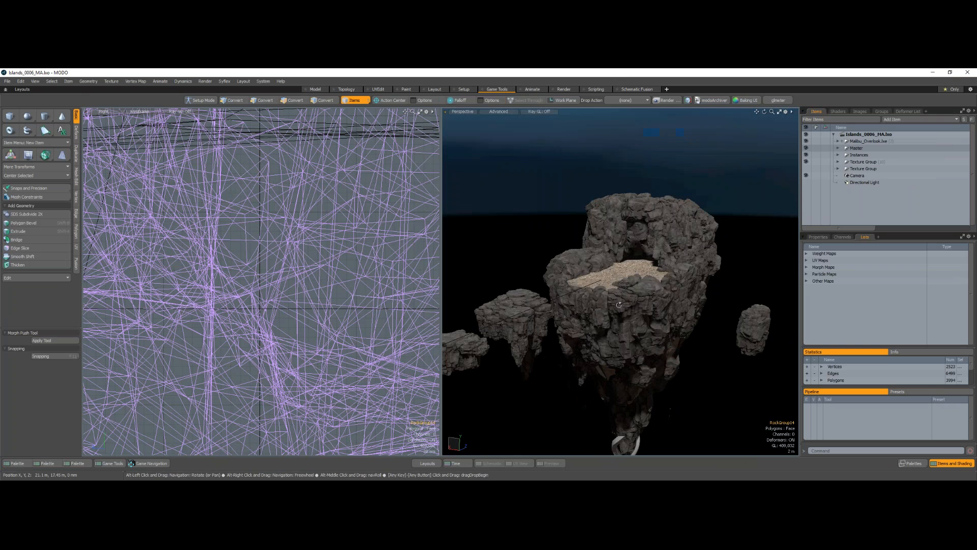
left_click_drag(427, 241, 311, 243)
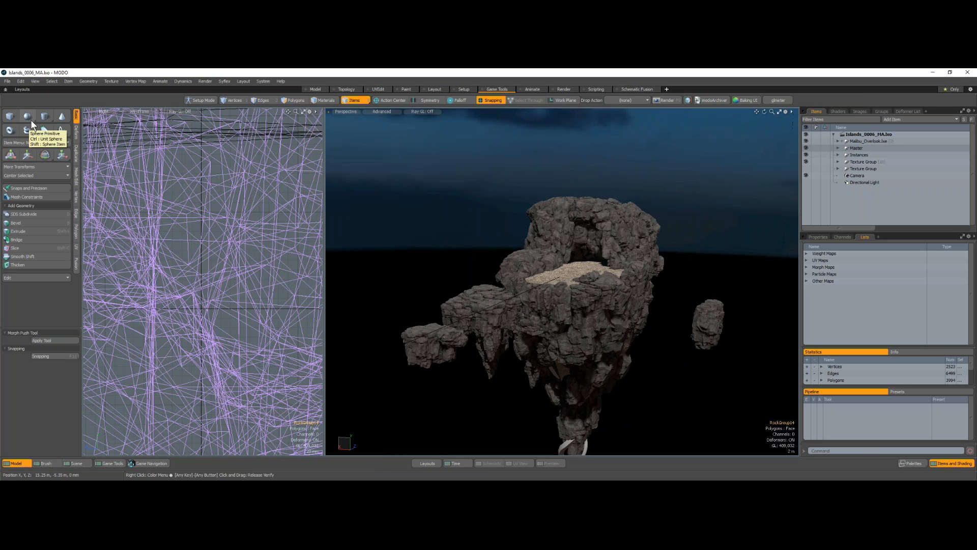
left_click(315, 113)
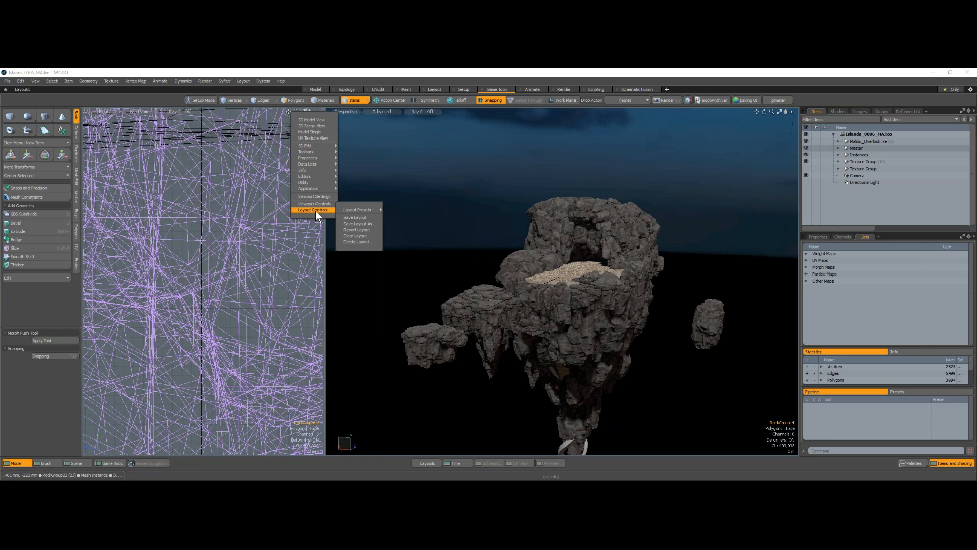
left_click(291, 75)
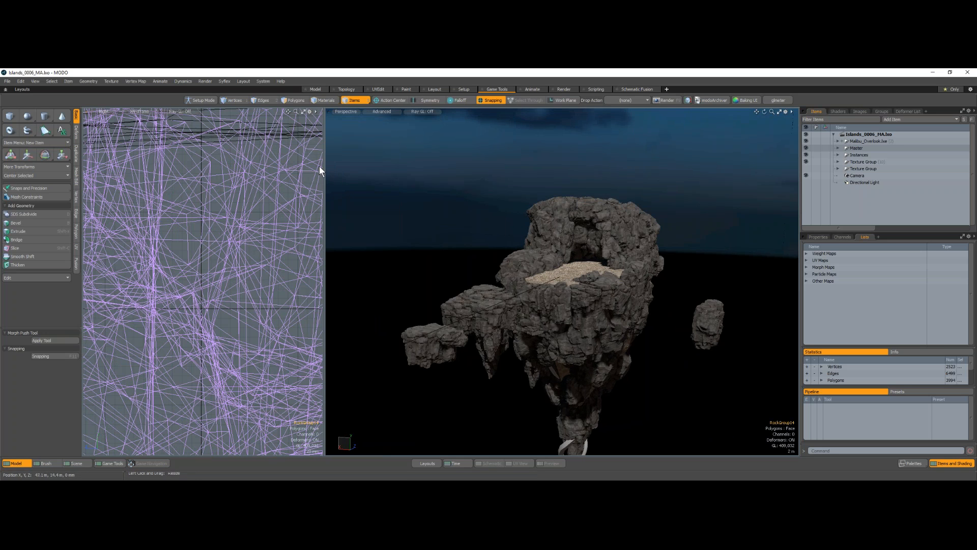
left_click_drag(326, 169, 457, 181)
Set the wireframe viewport's shading style to Advanced and frame the rock islands in it
scroll(387, 255, "down", 15)
mouse_move(438, 274)
left_mouse_down("alt")
mouse_move(104, 296)
mouse_move(127, 293)
left_mouse_up("alt")
scroll(104, 296, "up", 10)
left_click(144, 111)
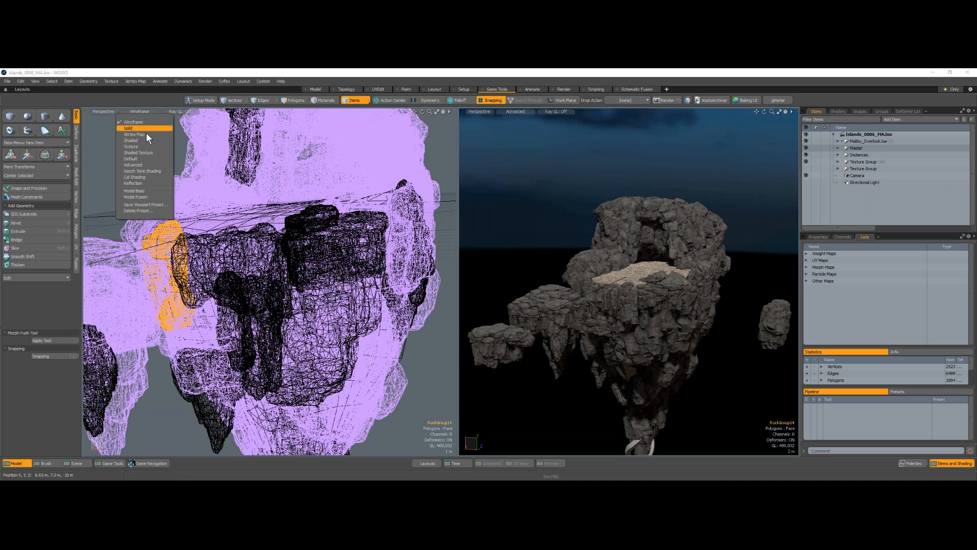
left_click(144, 165)
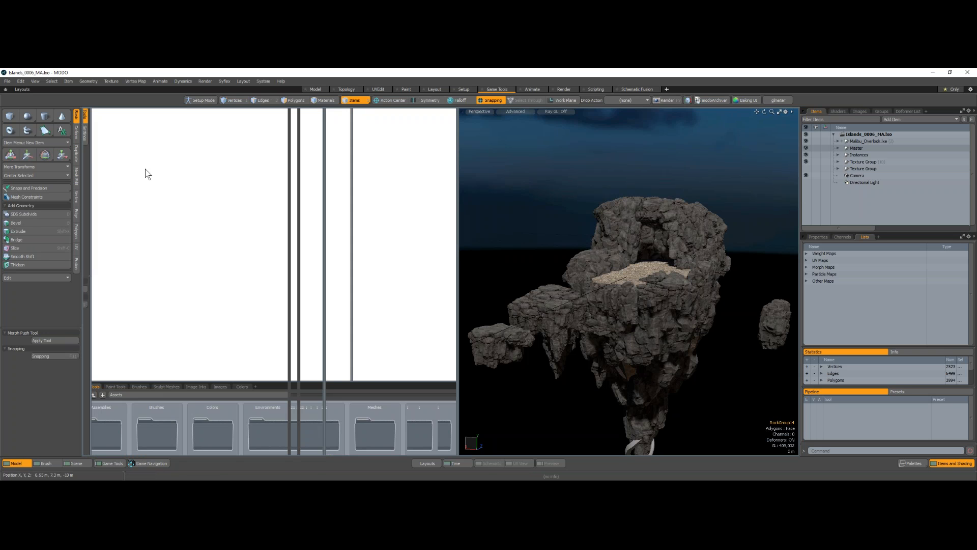
scroll(282, 281, "down", 5)
left_click_drag(282, 280, 196, 250, "alt")
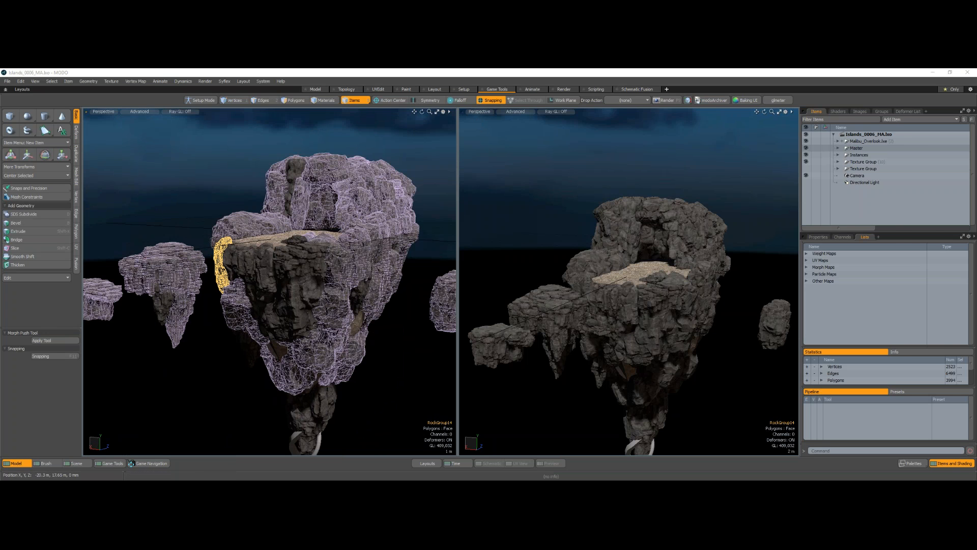
Set the left 3D viewport to display only the selected item, without the wireframe overlay
key("o")
left_click(676, 270)
left_click_drag(293, 239, 369, 270, "alt")
left_click(321, 275)
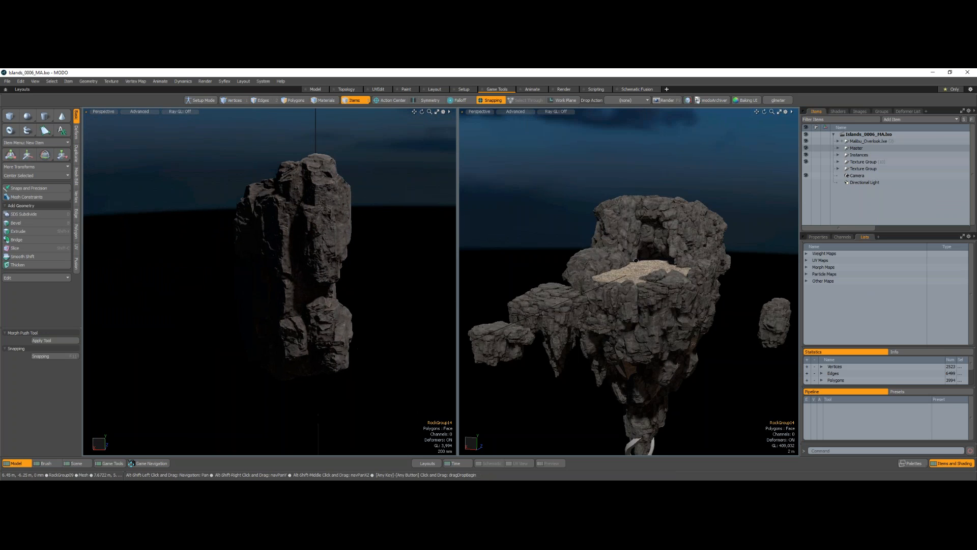
Select the Cave mesh and toggle Show Shadows in the left viewport's advanced display options
left_click_drag(550, 260, 548, 227, "alt+shift")
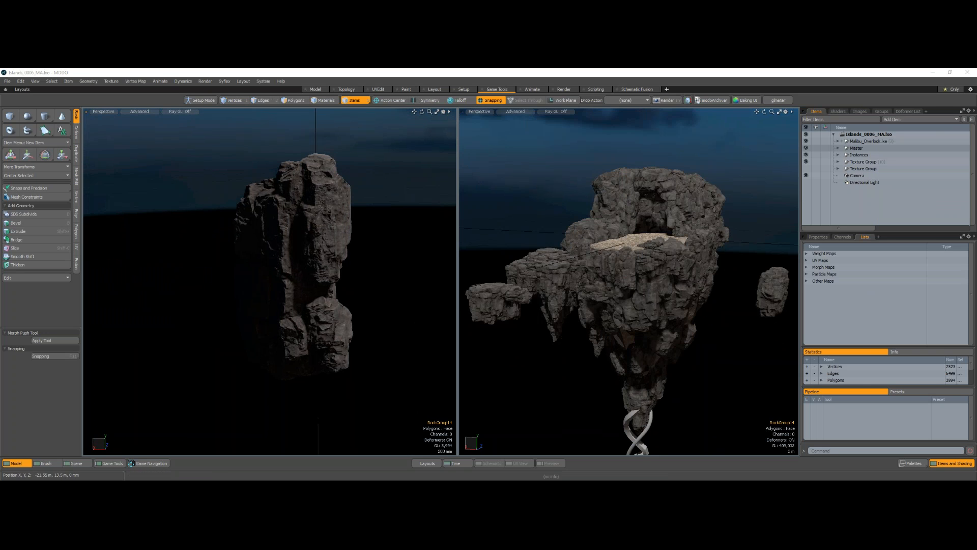
left_click_drag(976, 224, 401, 196)
left_click(375, 177)
left_click(422, 232)
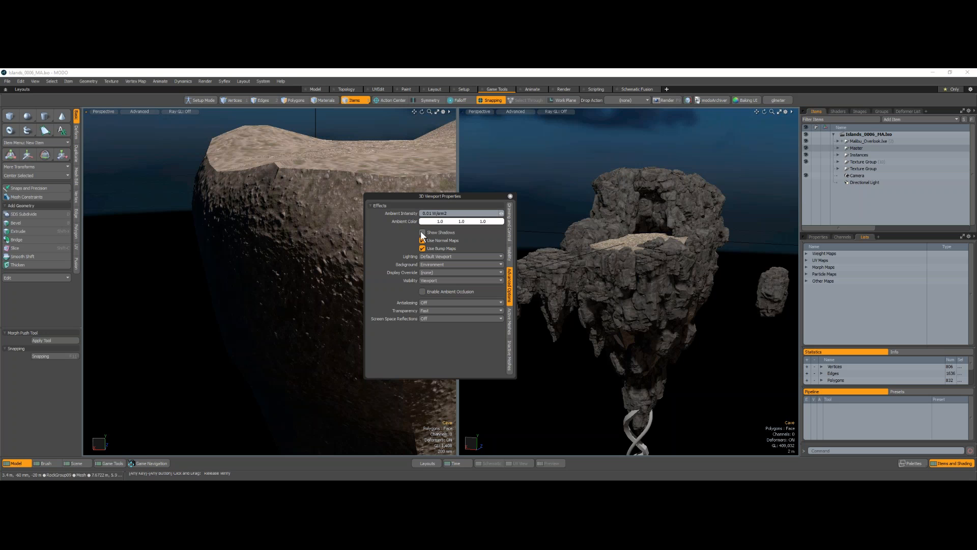
Select different rock items to view them in isolation in the left viewport, and close the 3D viewport properties
left_click(182, 224)
left_click(166, 193)
left_click(175, 158)
left_click_drag(214, 219, 270, 237, "ctrl+alt")
left_click(198, 231)
left_click(510, 196)
left_click_drag(515, 342, 696, 277, "alt")
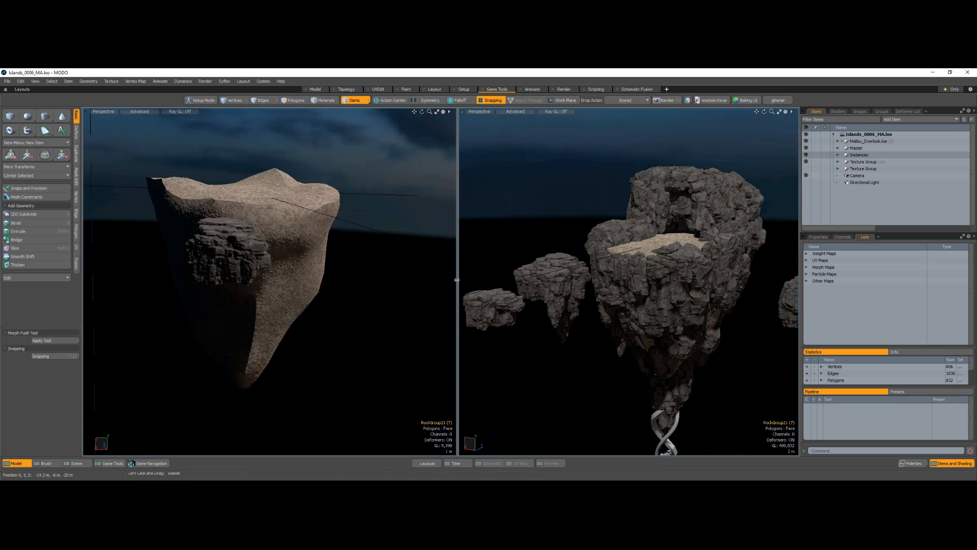
Narrow the left 3D viewport and remove it so a single perspective viewport fills the space
left_click_drag(434, 280, 405, 281)
left_click(419, 111)
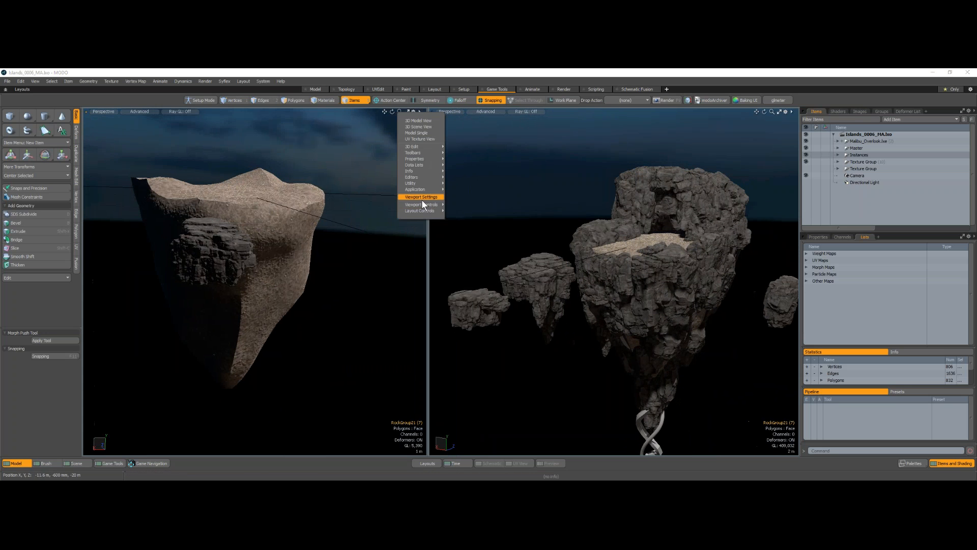
mouse_move(426, 204)
left_click(465, 217)
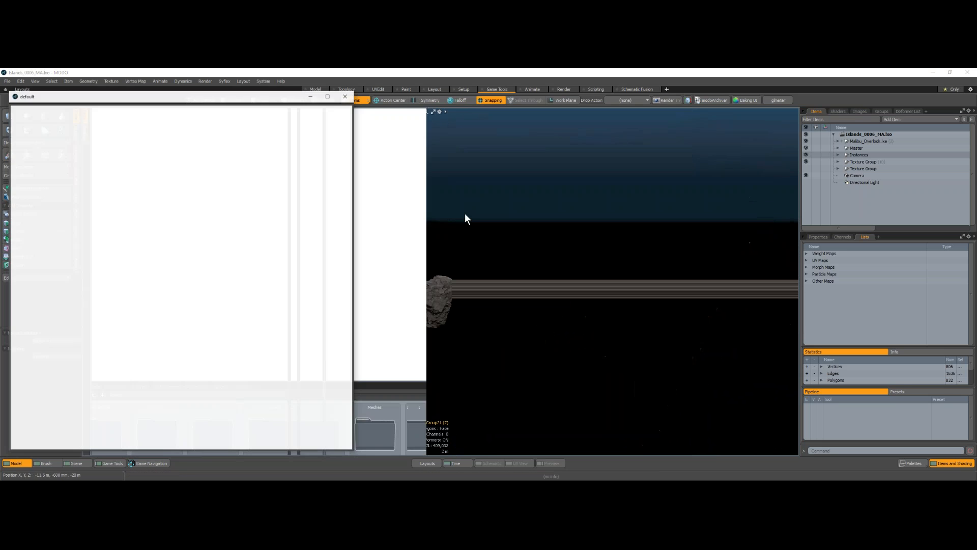
Expand the RockGr_17_a material in the shader tree and view its Unity Material's properties
left_click_drag(460, 290, 432, 292, "alt")
left_click_drag(433, 293, 507, 296, "ctrl+alt")
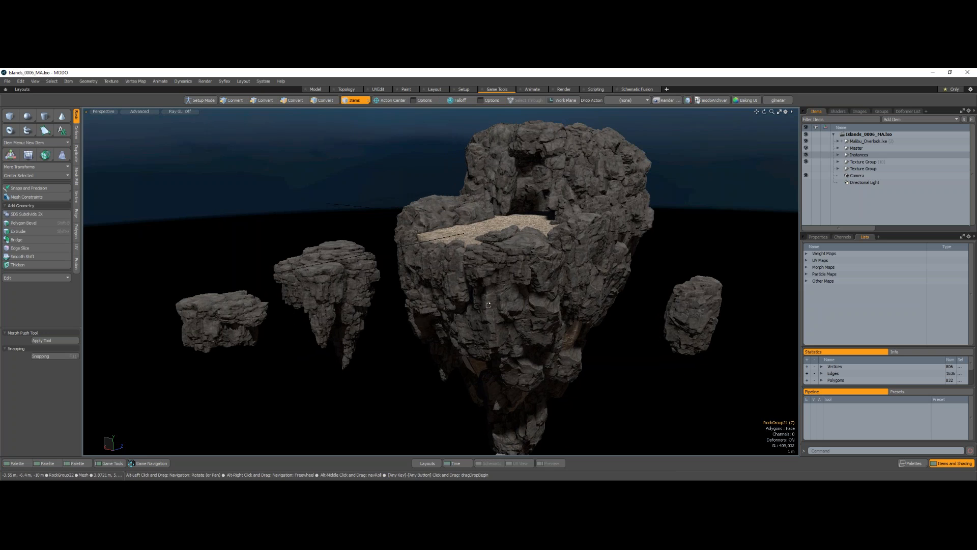
left_click_drag(498, 306, 480, 293, "alt")
scroll(497, 311, "up", 2, "alt+shift")
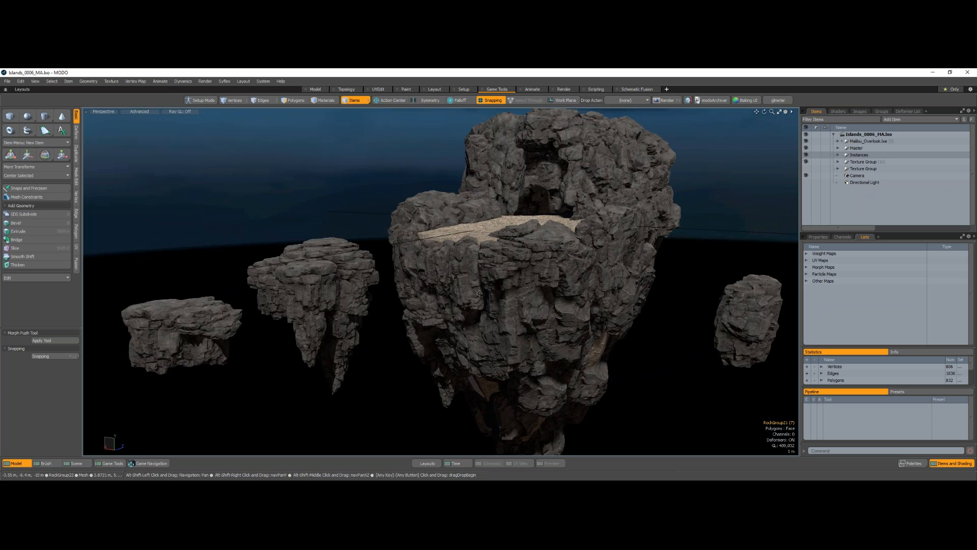
left_click_drag(479, 294, 450, 302, "alt")
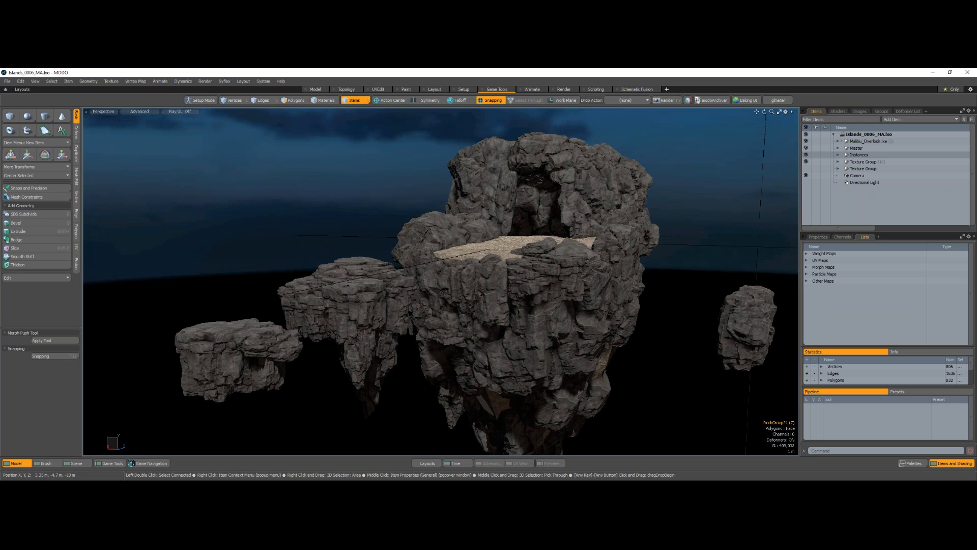
left_click(837, 110)
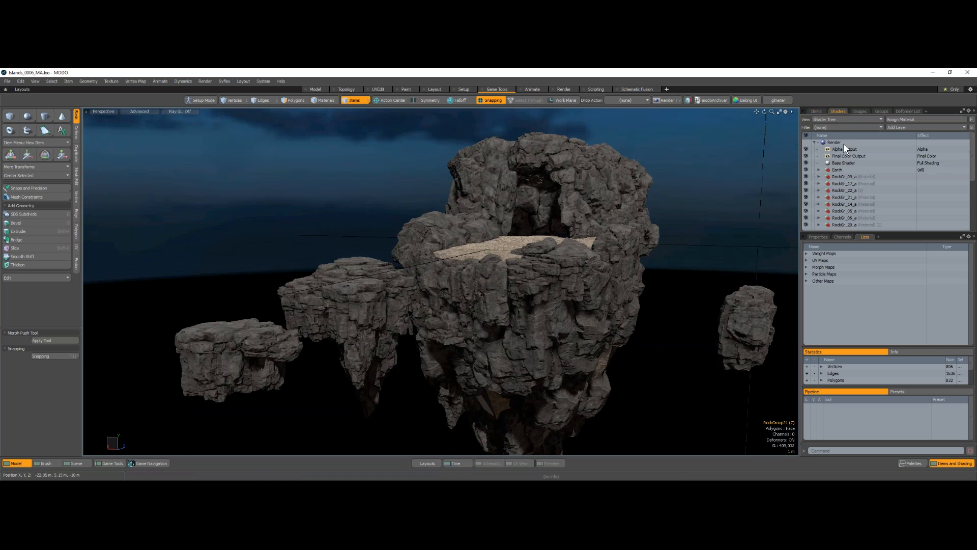
left_click(819, 183)
scroll(837, 185, "down", 1)
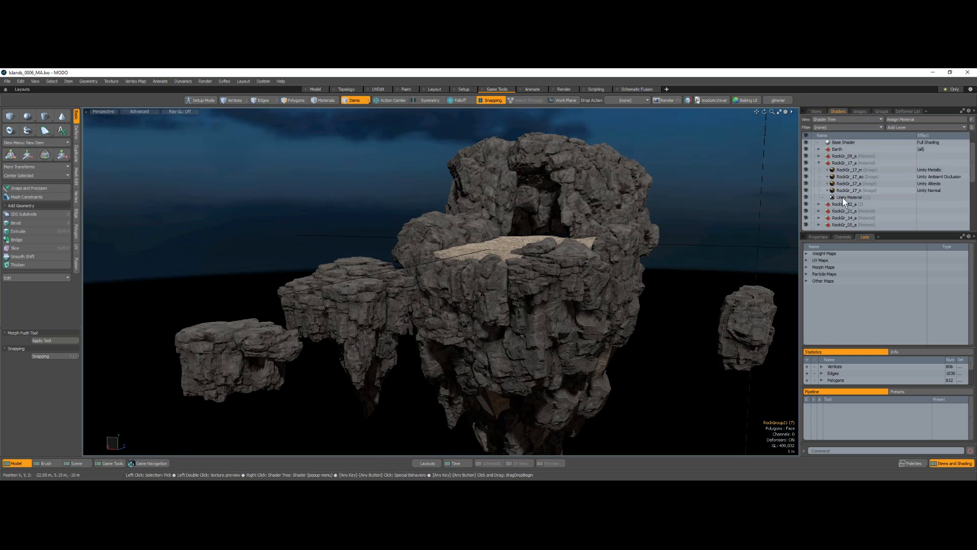
left_click(848, 197)
left_click(817, 237)
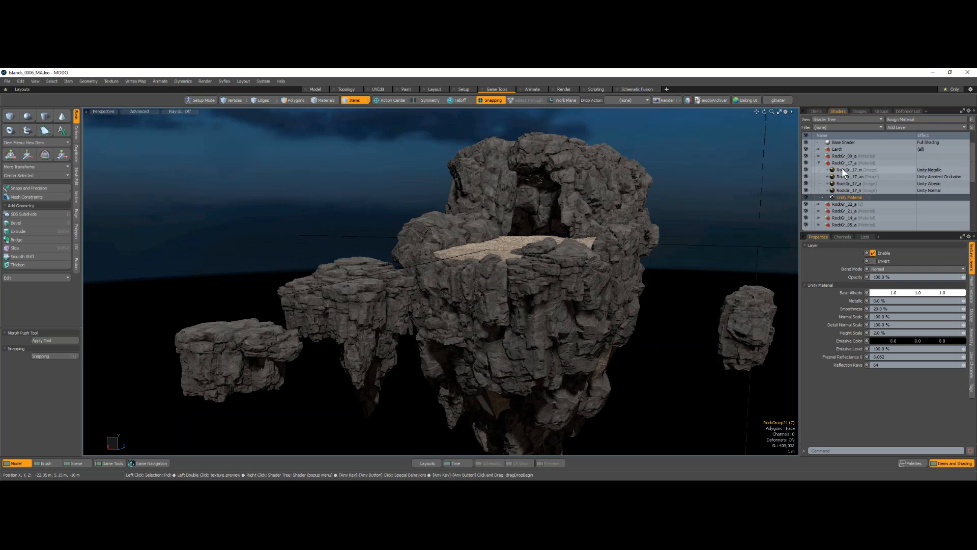
Toggle the visibility of RockGr_17_a's Unity Material in the shader tree
left_click(806, 197)
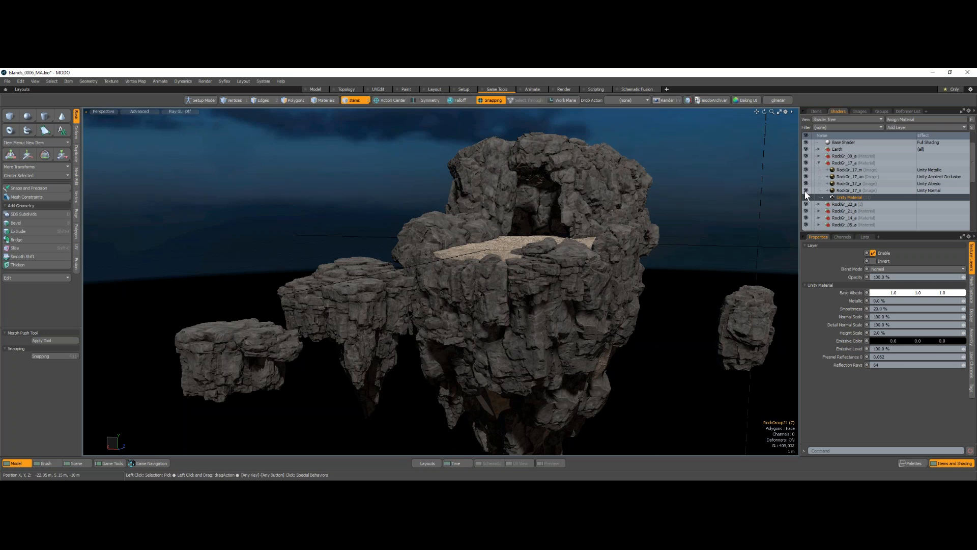
left_click_drag(568, 314, 485, 310, "ctrl+alt")
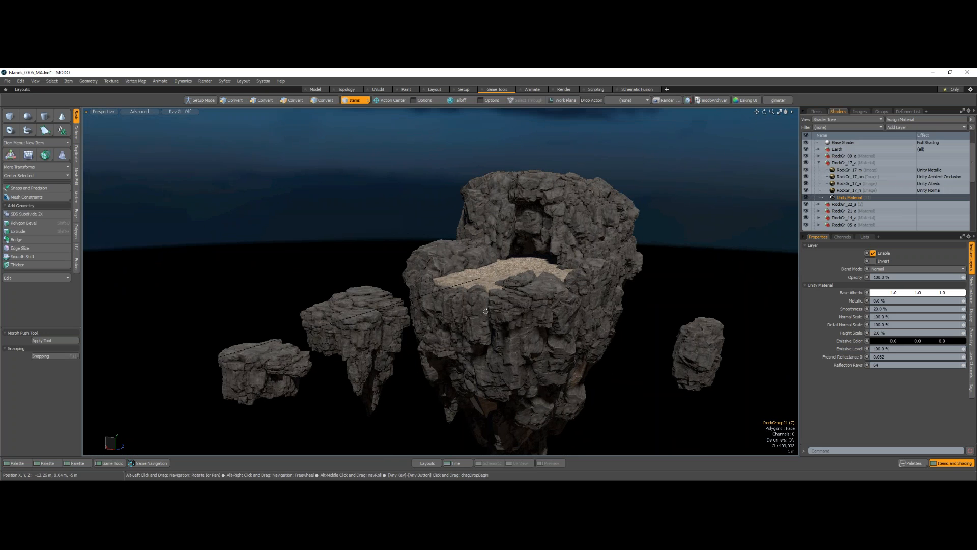
left_click_drag(490, 308, 487, 310, "alt")
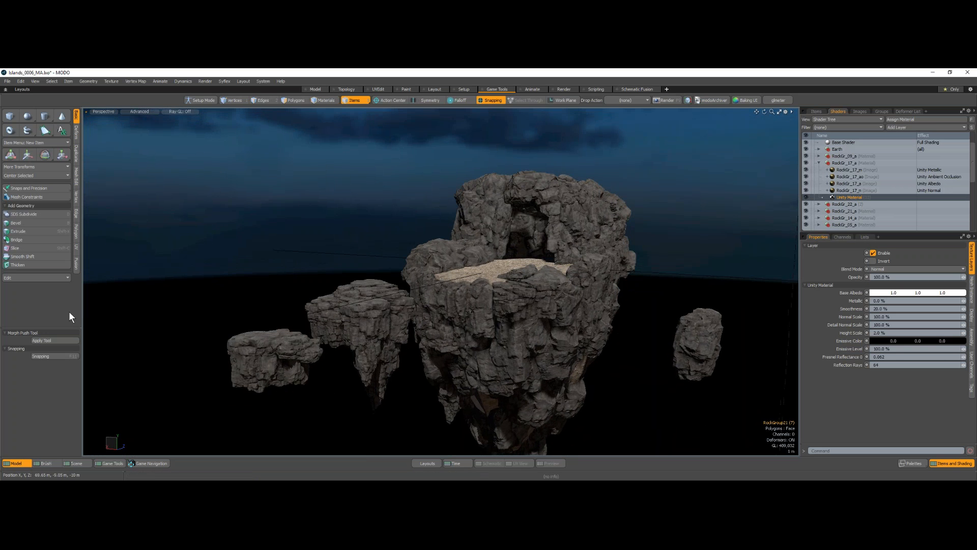
Widen the modeling tool palette beside the viewport and hide it
left_click_drag(83, 331, 138, 328)
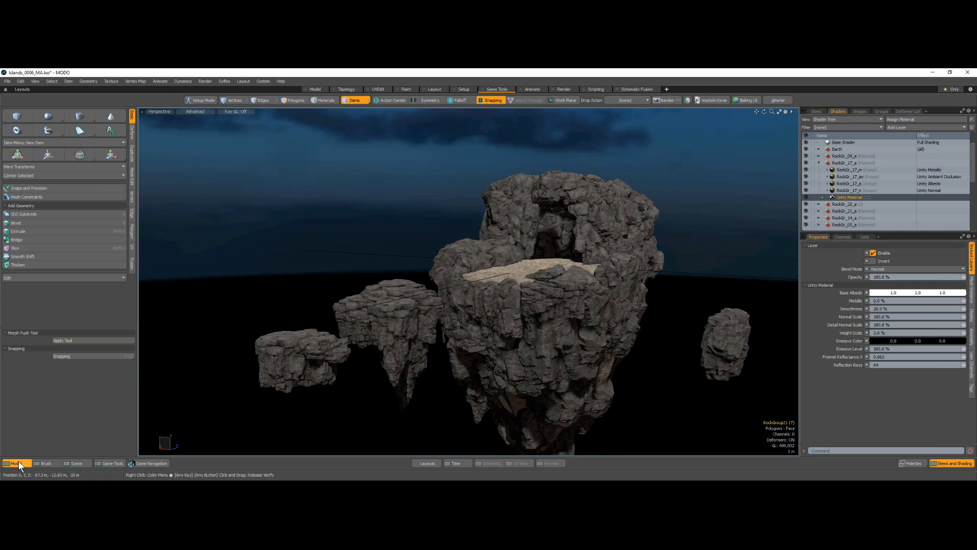
left_click(19, 463)
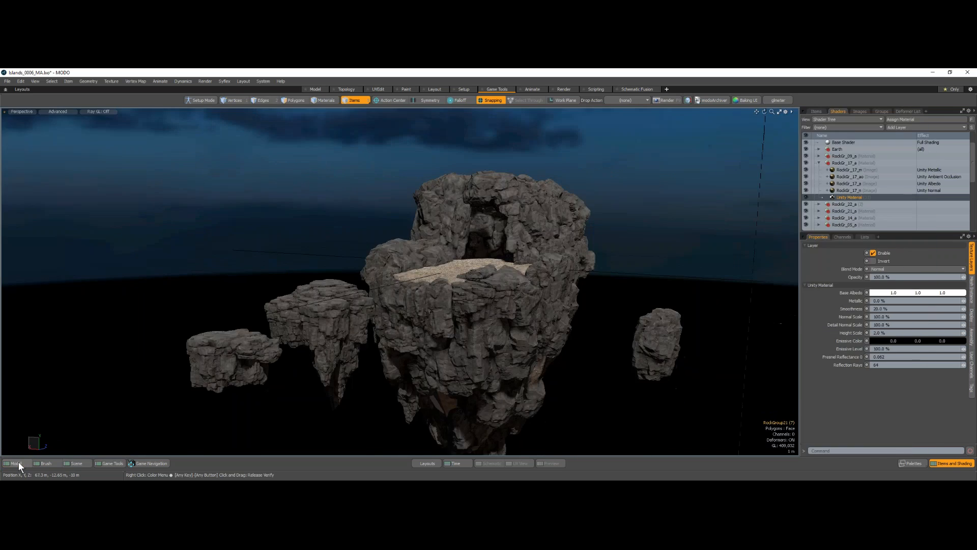
left_click(20, 463)
left_click(19, 463)
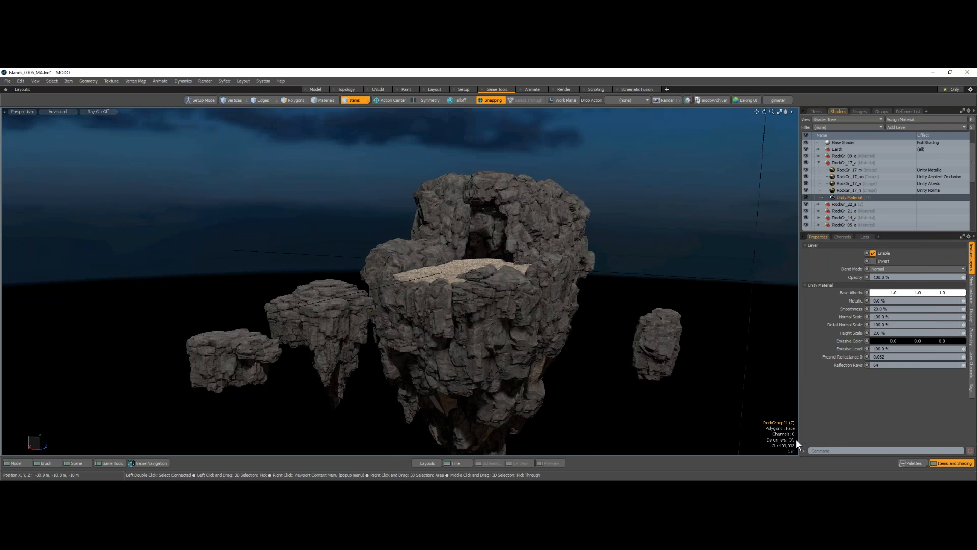
Hide the Items and Shading viewports, briefly reveal the timeline, and restore the Items and Shading viewports
left_click(945, 463)
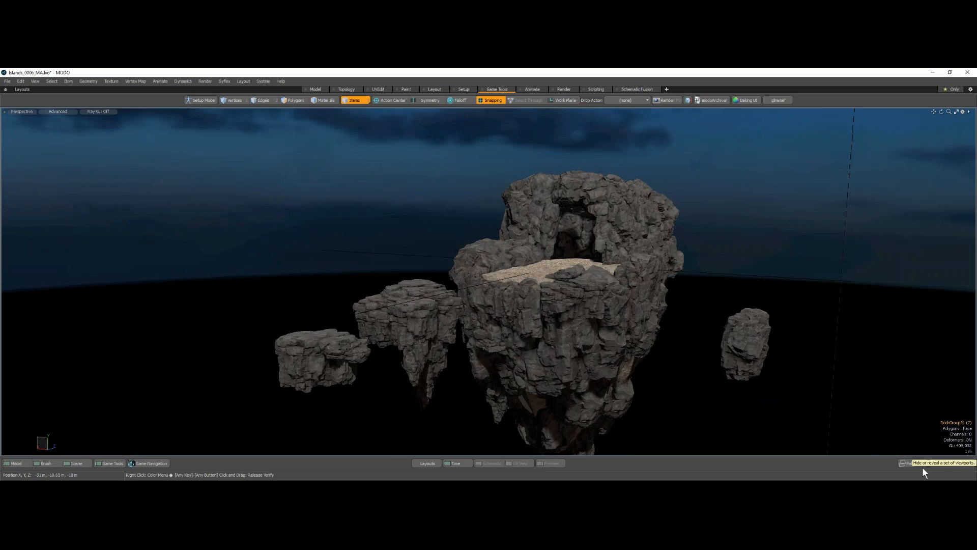
left_click(459, 460)
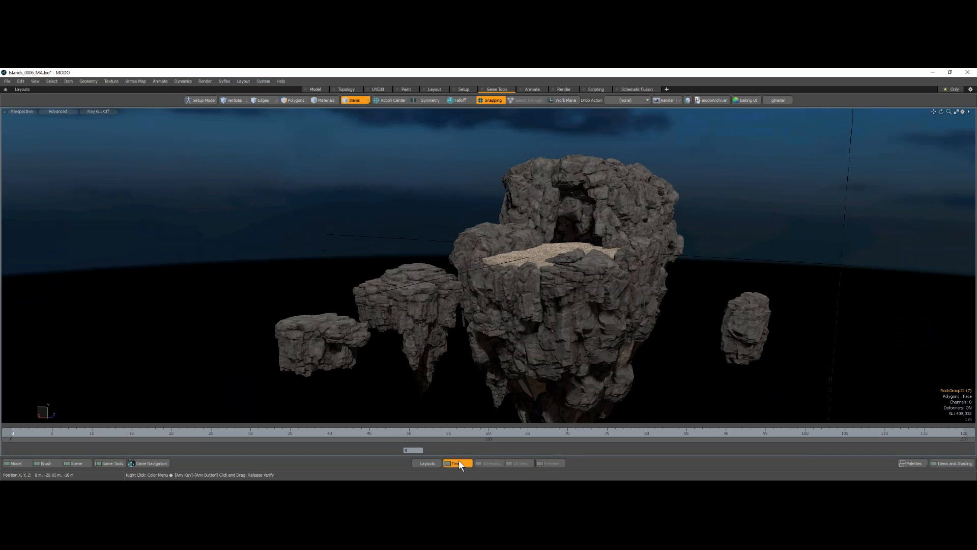
left_click(456, 463)
left_click(955, 463)
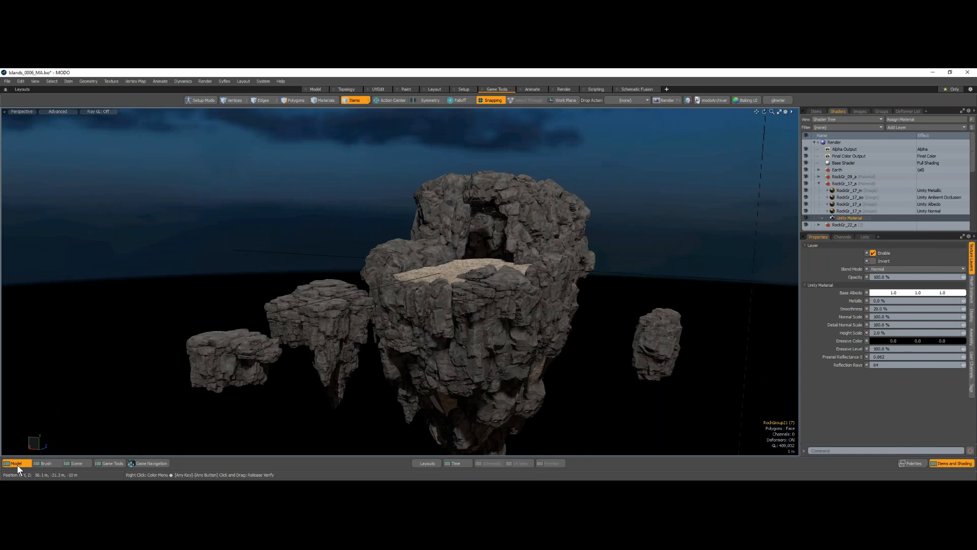
Reveal the modeling tool palette and switch it to the sculpting brush tools
left_click(17, 463)
left_click(46, 463)
left_click_drag(519, 349, 451, 354, "alt")
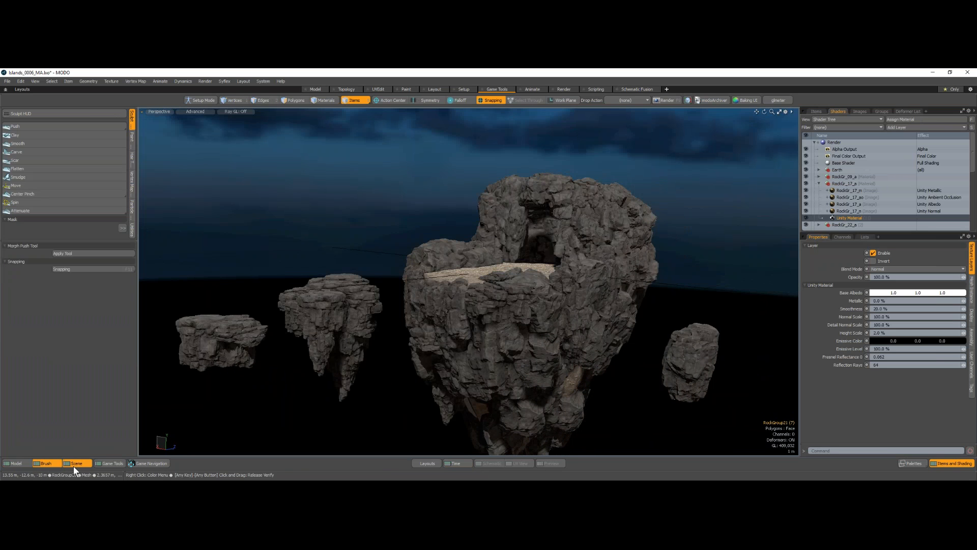
Switch the tool palette to the game export tools and view the available FBX presets
left_click(76, 463)
left_click(106, 463)
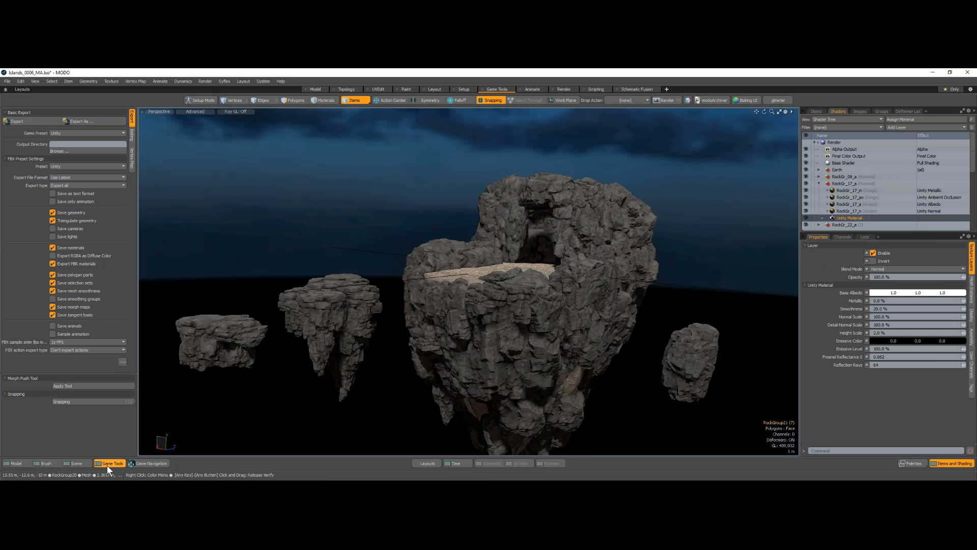
left_click_drag(576, 321, 326, 308, "alt")
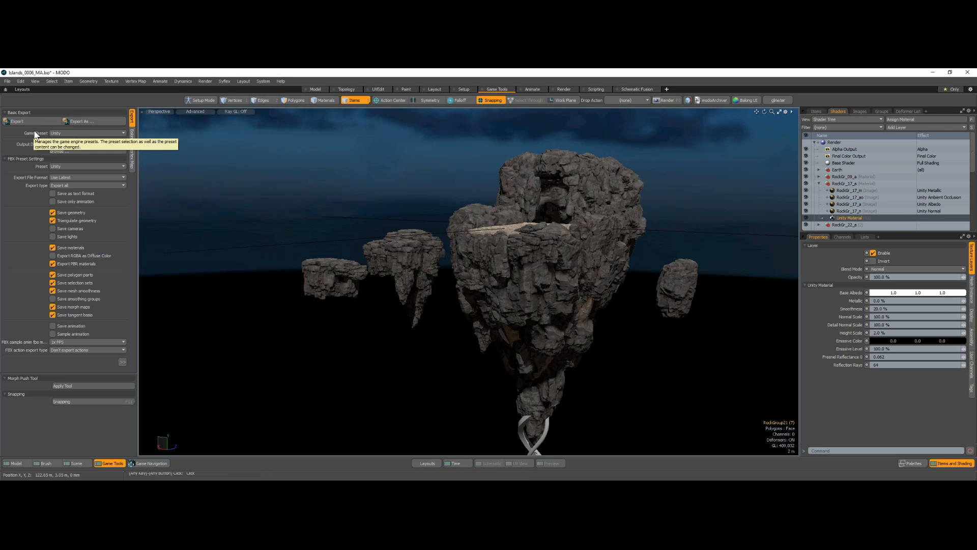
left_click(76, 165)
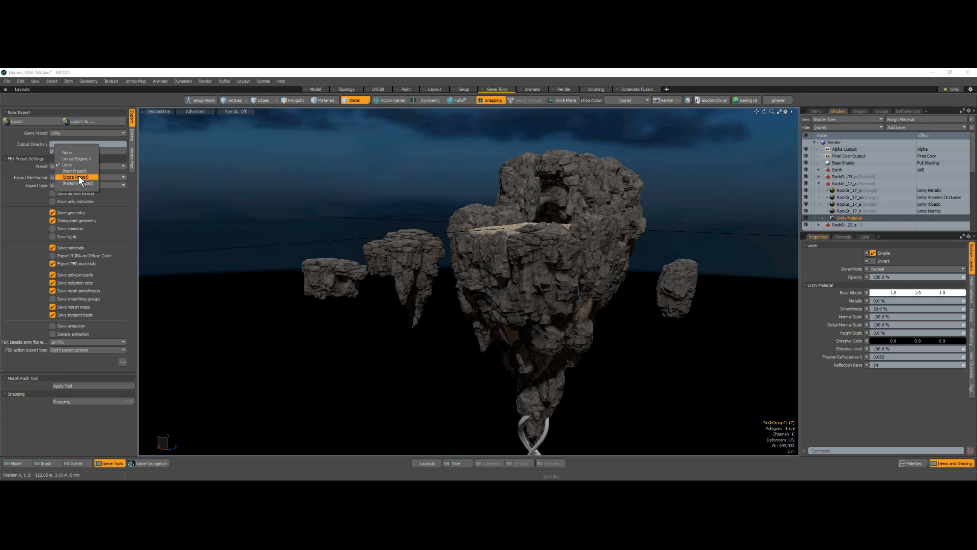
left_click(5, 143)
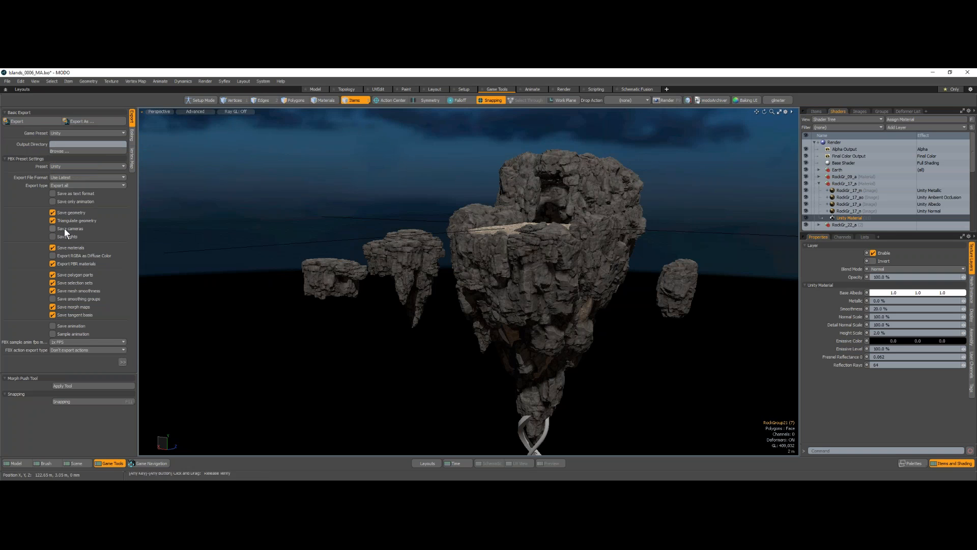
Show the hidden export settings, widen and lengthen the game tools palette, and read the description of Export PBR materials
left_click(122, 362)
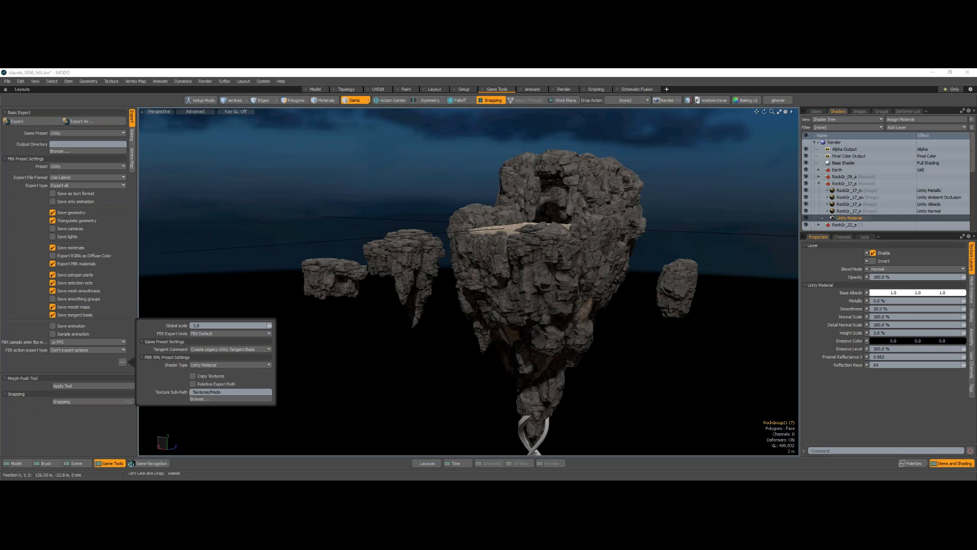
left_click_drag(138, 287, 156, 289)
left_click_drag(101, 372, 99, 408)
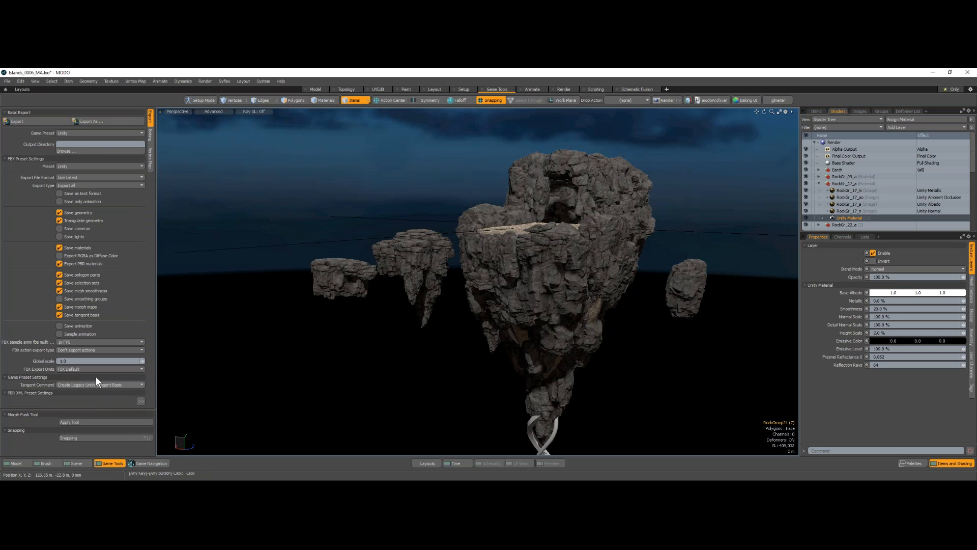
mouse_move(74, 263)
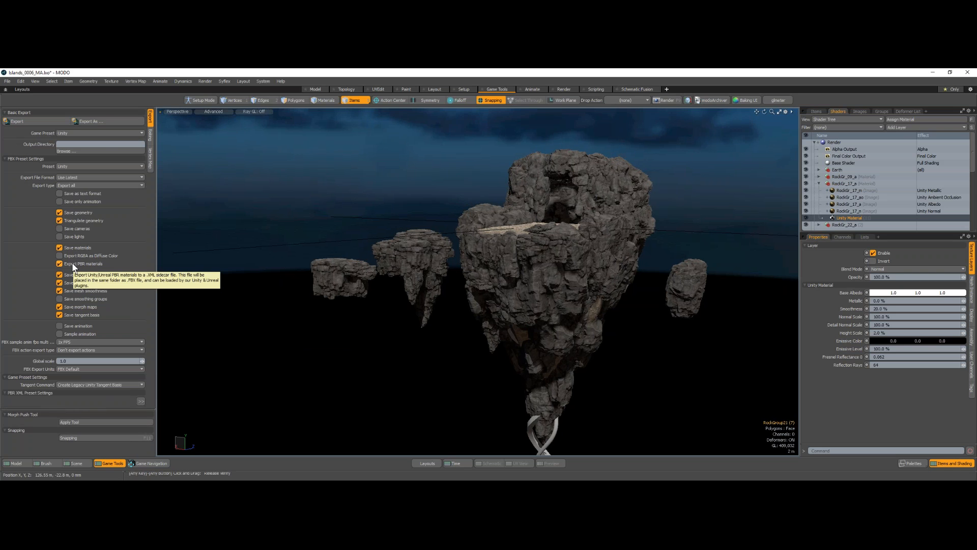
left_click_drag(562, 245, 551, 282, "ctrl+alt")
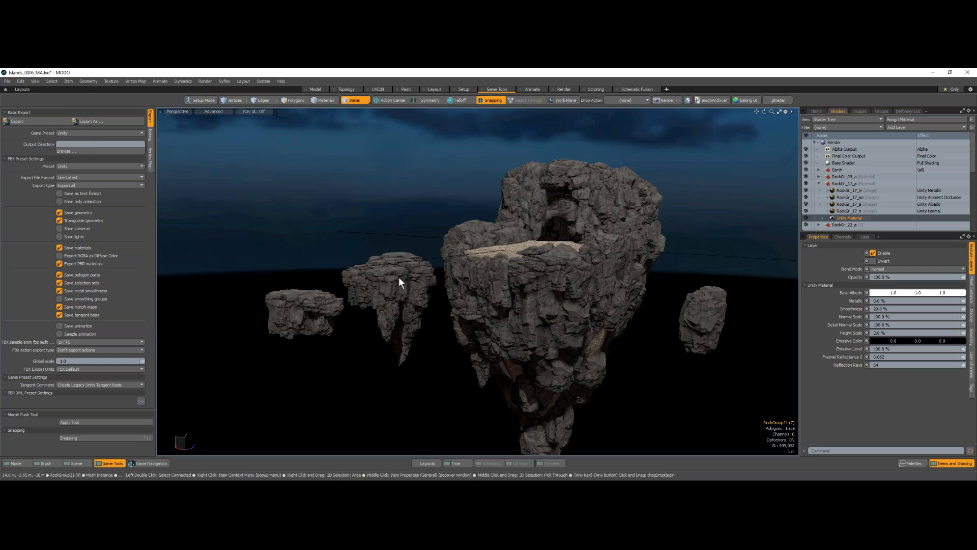
Open the scene Blocks scene_0002_MA.lxo from the 10-0 folder
left_click(7, 83)
left_click(23, 111)
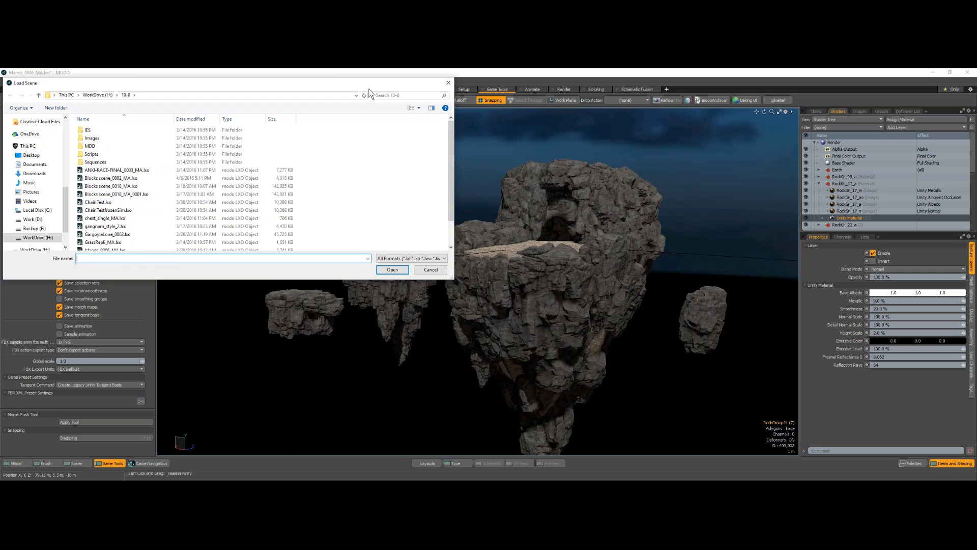
left_click_drag(369, 93, 417, 127)
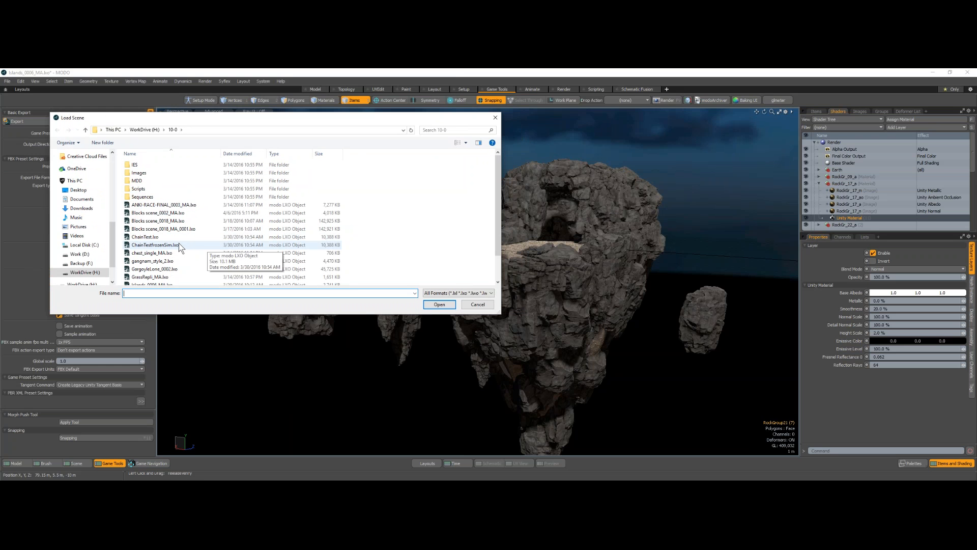
scroll(179, 247, "down", 1)
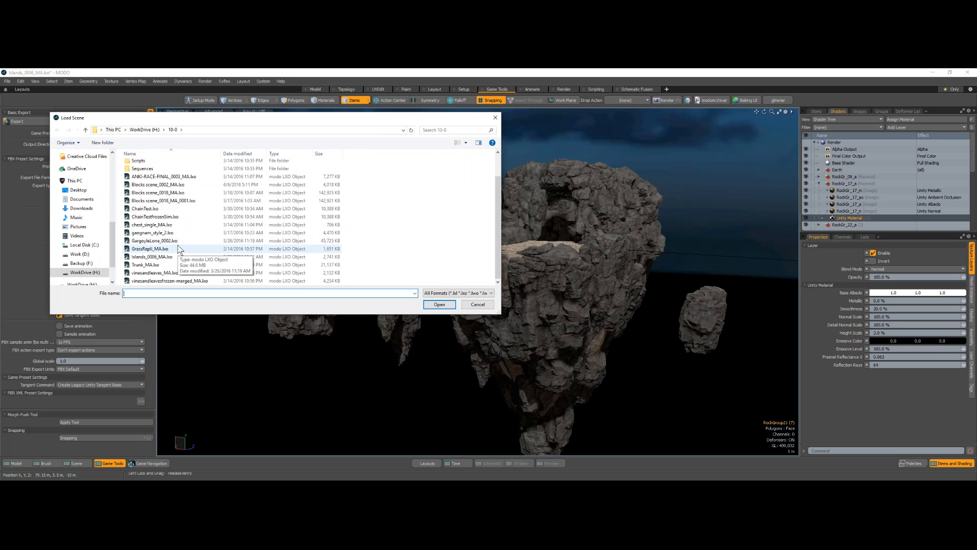
left_click(175, 184)
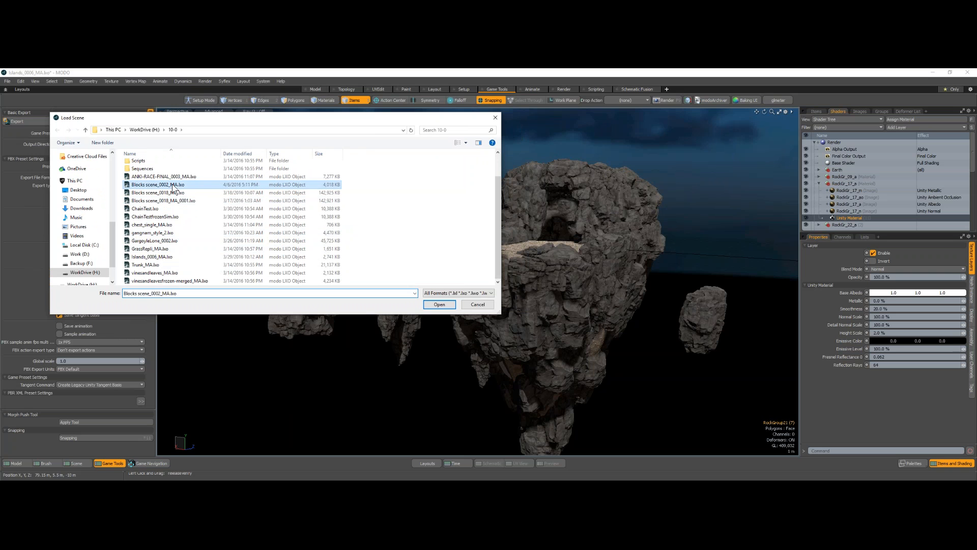
left_click(441, 304)
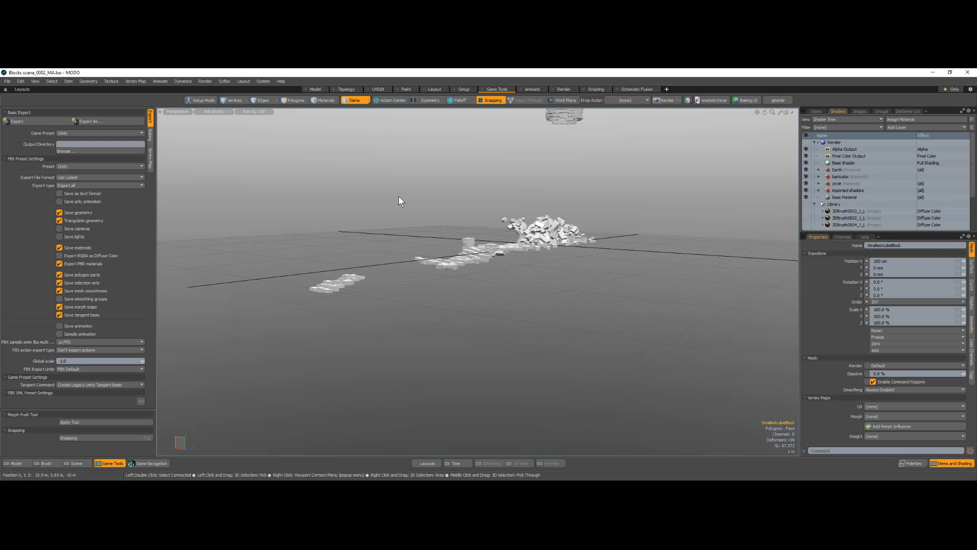
Display the item list and make Islands_0006_MA.lxo the active scene
left_click_drag(478, 205, 502, 262, "alt+shift")
left_click(817, 111)
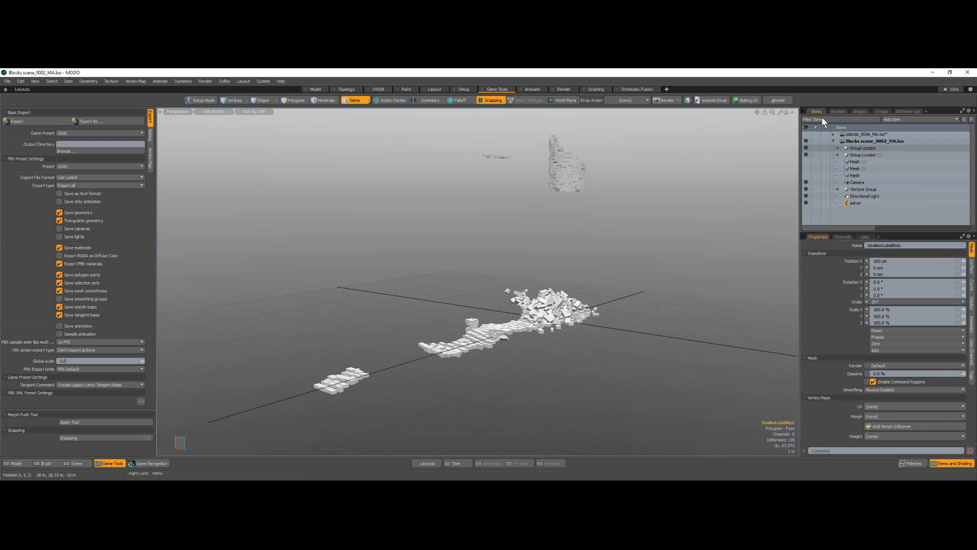
left_click(864, 134)
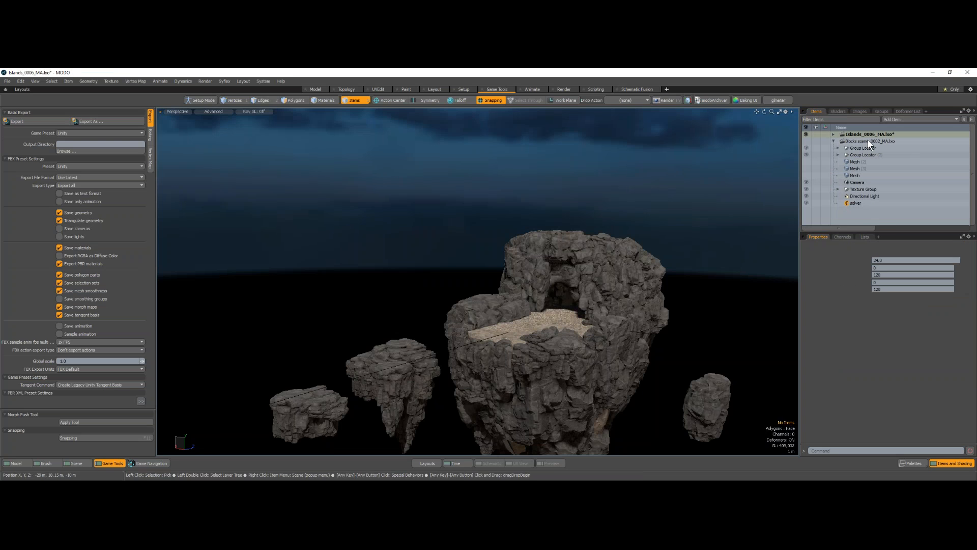
left_click(875, 139)
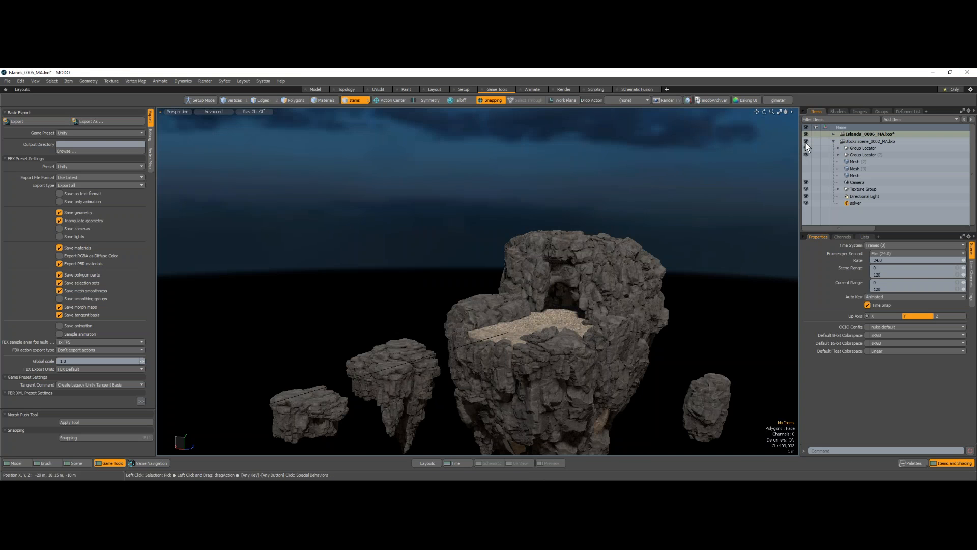
Show Blocks scene_0002_MA.lxo together with the islands scene and collapse its item hierarchy
left_click(805, 142)
left_click(804, 142)
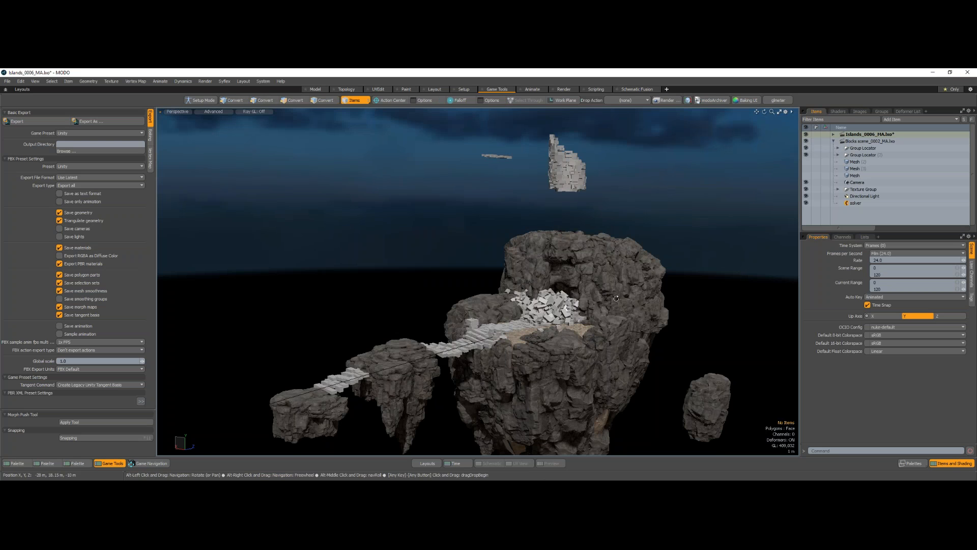
left_click_drag(600, 310, 552, 308, "alt")
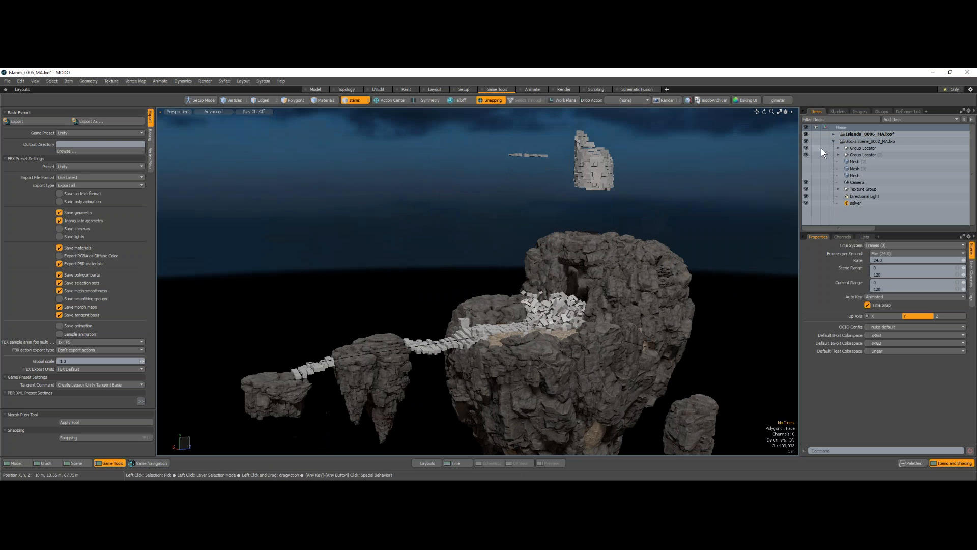
left_click(833, 142)
left_click_drag(548, 382, 585, 334, "alt+shift")
left_click_drag(585, 334, 623, 295, "alt")
Select the large rock island, try the Move and Rotate tools on it, and drop the tool
left_click(554, 253)
key("w")
key("e")
left_click_drag(574, 313, 666, 353, "alt")
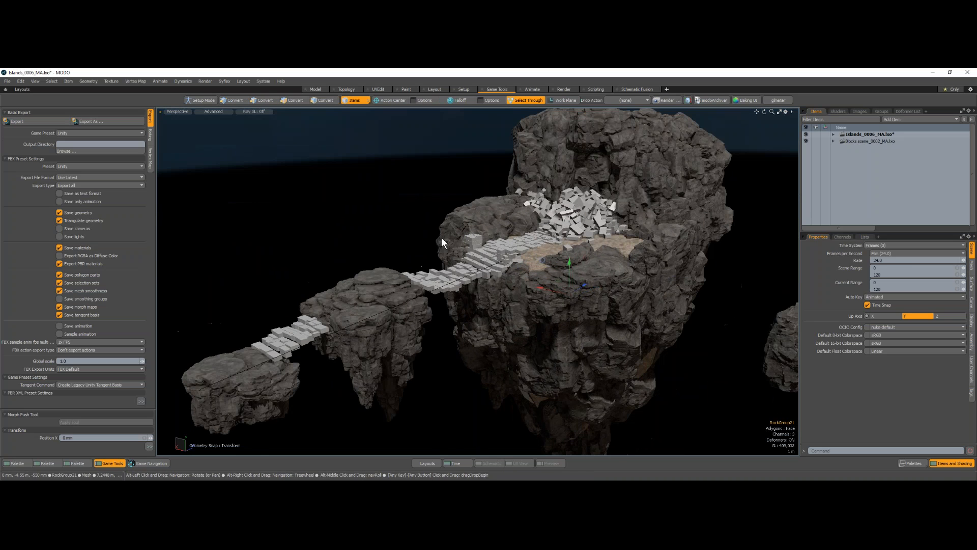
key("q")
left_click_drag(570, 244, 527, 245, "alt")
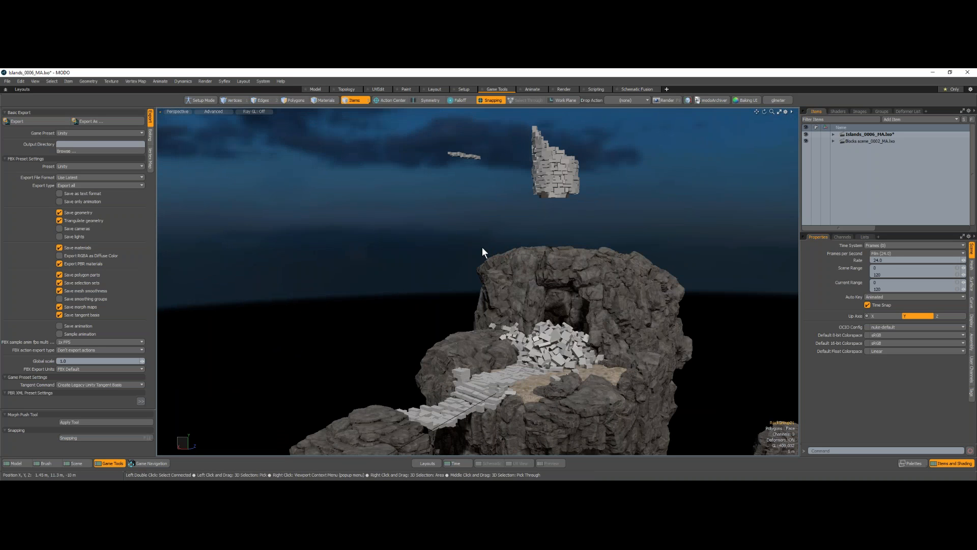
Open the scene Trunk_MA.lxo and show Islands_0006_MA.lxo together with it
left_click(7, 81)
left_click(17, 109)
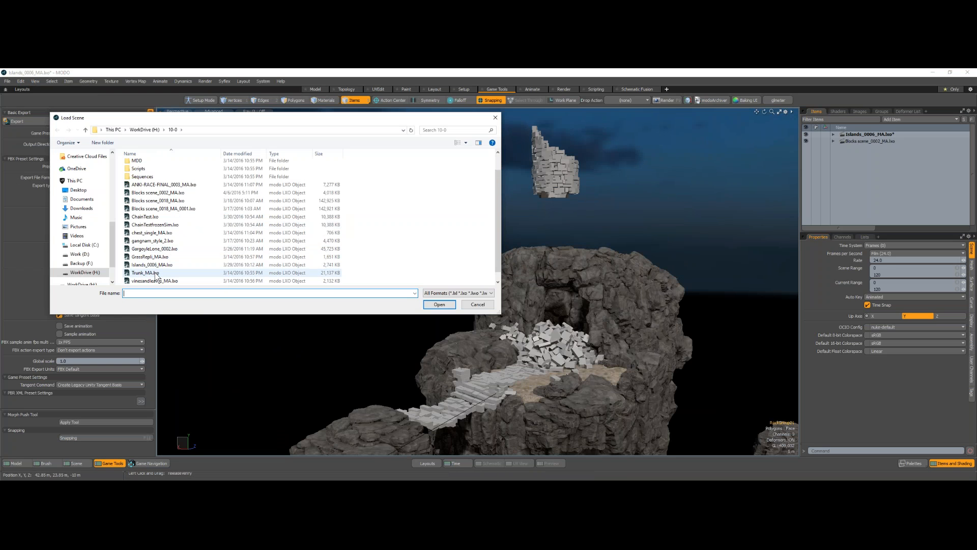
left_click(148, 273)
double_click(152, 273)
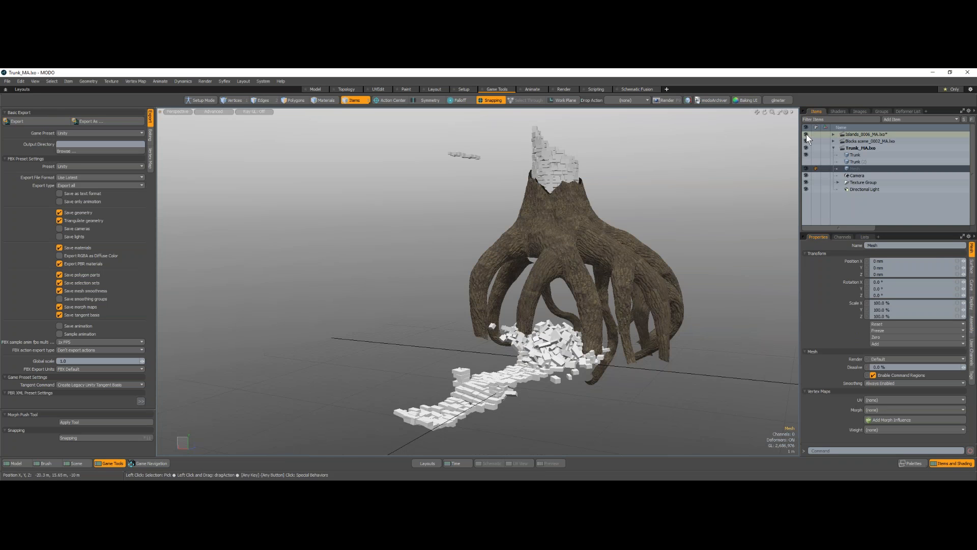
left_click(805, 134)
Select the trunk mesh, activate the Push sculpting brush, and enlarge the brush over the bark
mouse_move(631, 331)
left_mouse_down("alt")
mouse_move(500, 341)
mouse_move(583, 307)
mouse_move(522, 305)
mouse_move(527, 291)
mouse_move(605, 269)
left_mouse_up("alt")
left_click_drag(605, 270, 530, 282, "alt+shift")
left_click_drag(529, 282, 548, 278, "ctrl+alt")
left_click(547, 278)
left_click(46, 464)
left_click(19, 126)
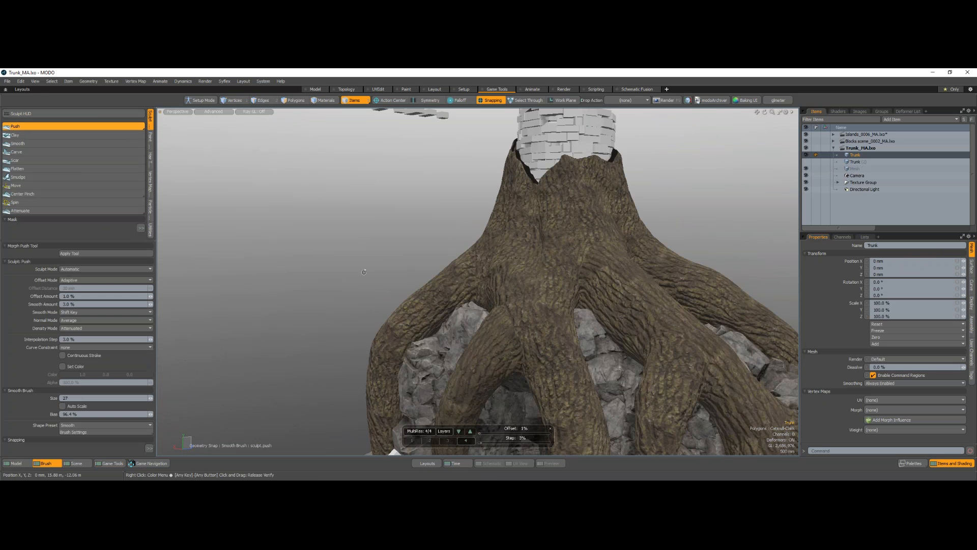
mouse_move(580, 315)
left_mouse_down("alt")
mouse_move(613, 317)
mouse_move(509, 297)
mouse_move(529, 291)
mouse_move(519, 273)
left_mouse_up("alt")
right_click_drag(517, 273, 523, 272)
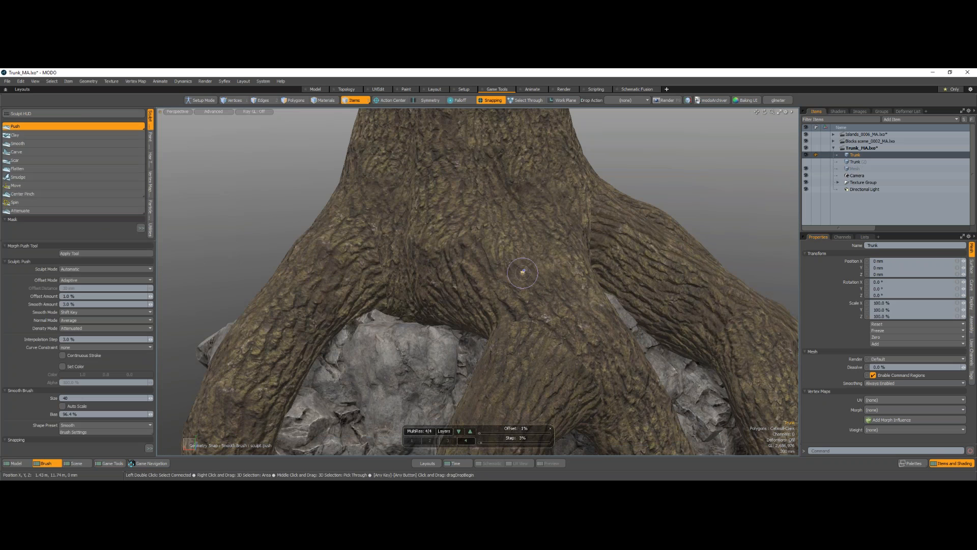
Examine the trunk and its roots in place with the rock islands and the block bridge
key("alt")
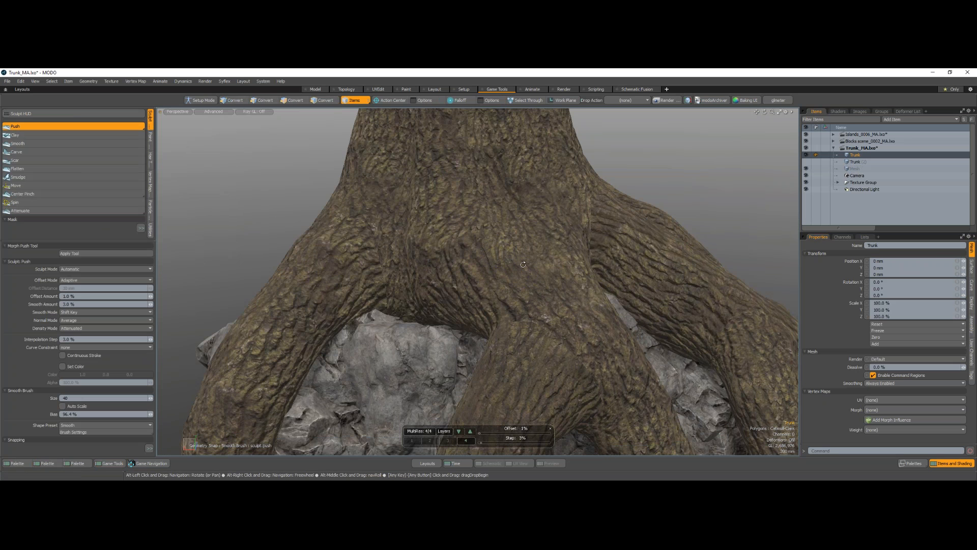
mouse_move(523, 264)
left_mouse_down("alt")
mouse_move(512, 253)
mouse_move(508, 279)
left_mouse_up("alt")
key("alt")
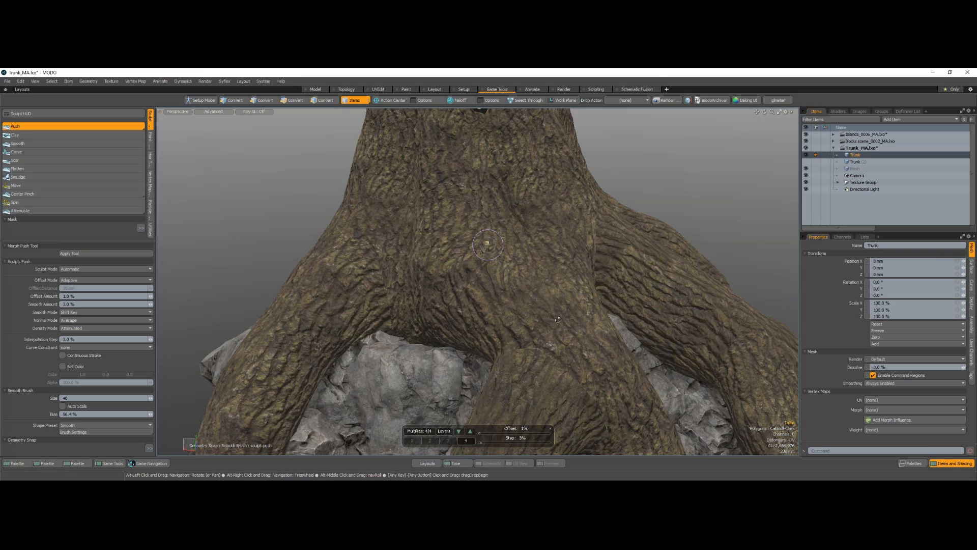
mouse_move(537, 368)
left_mouse_down("alt")
mouse_move(458, 336)
mouse_move(534, 323)
mouse_move(552, 294)
mouse_move(484, 288)
mouse_move(618, 362)
mouse_move(481, 298)
left_mouse_up("alt")
scroll(473, 286, "down", 8)
scroll(539, 331, "up", 5)
scroll(481, 298, "down", 6)
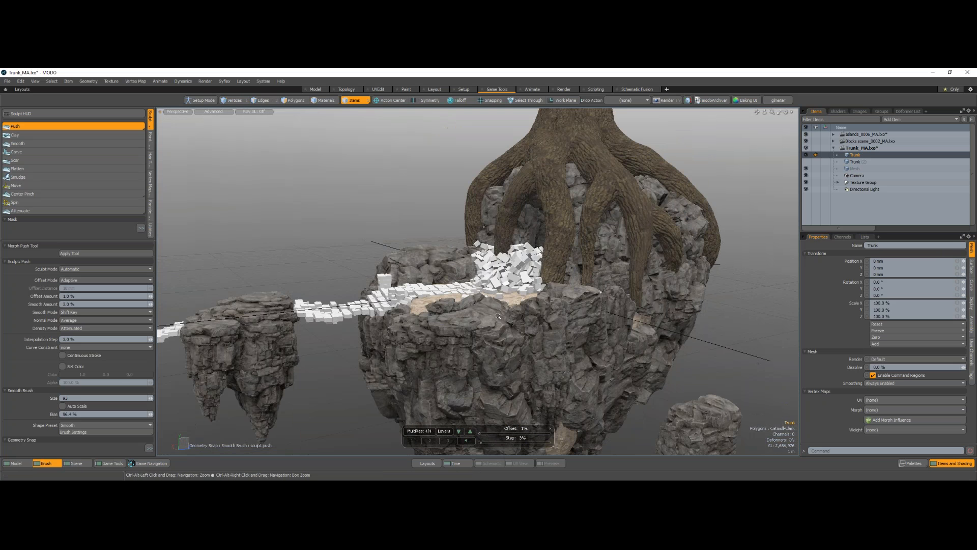
left_click_drag(593, 302, 596, 303, "alt")
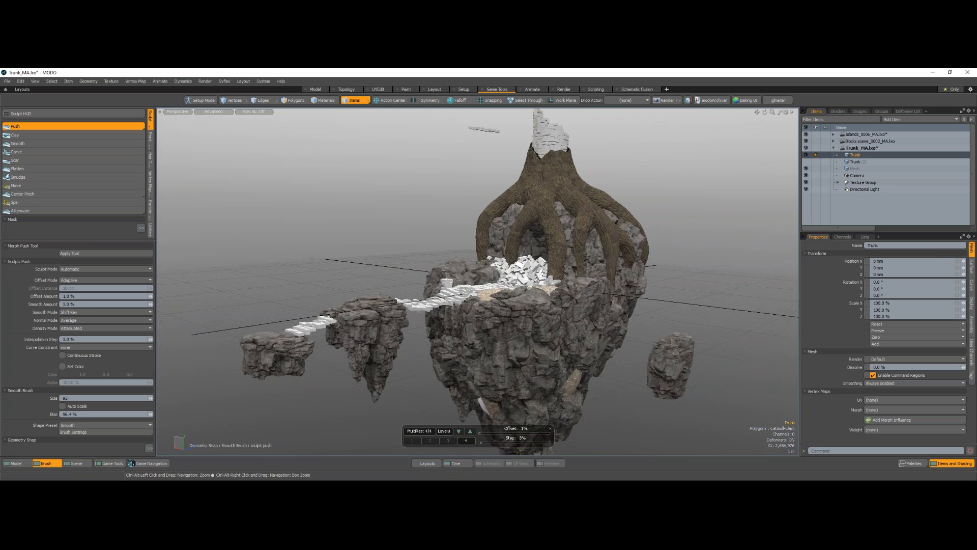
left_click_drag(546, 318, 543, 351, "ctrl+alt")
left_click_drag(542, 351, 649, 331, "alt+shift")
left_click_drag(423, 265, 445, 348, "alt+shift")
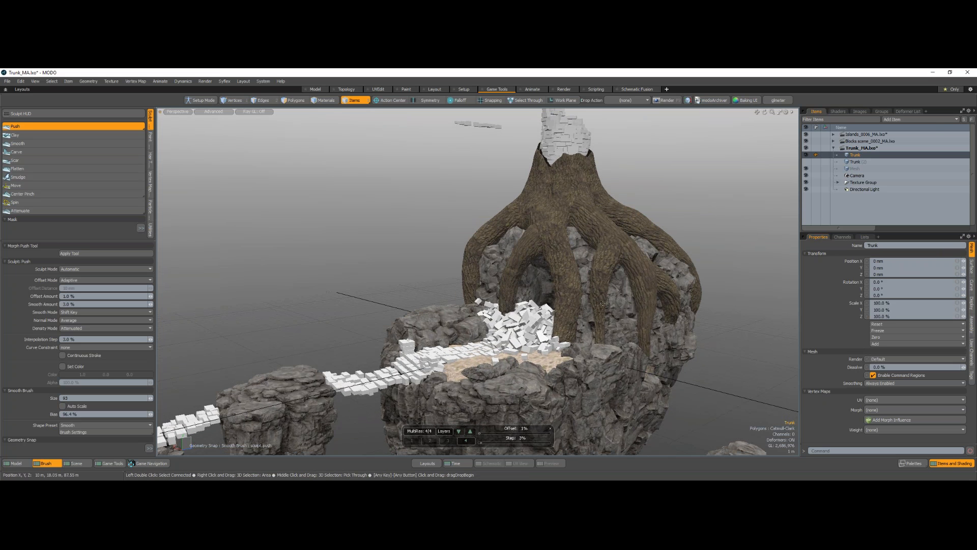
Make Blocks scene_0002_MA.lxo the active scene and show Trunk_MA.lxo together with it
left_click(863, 140)
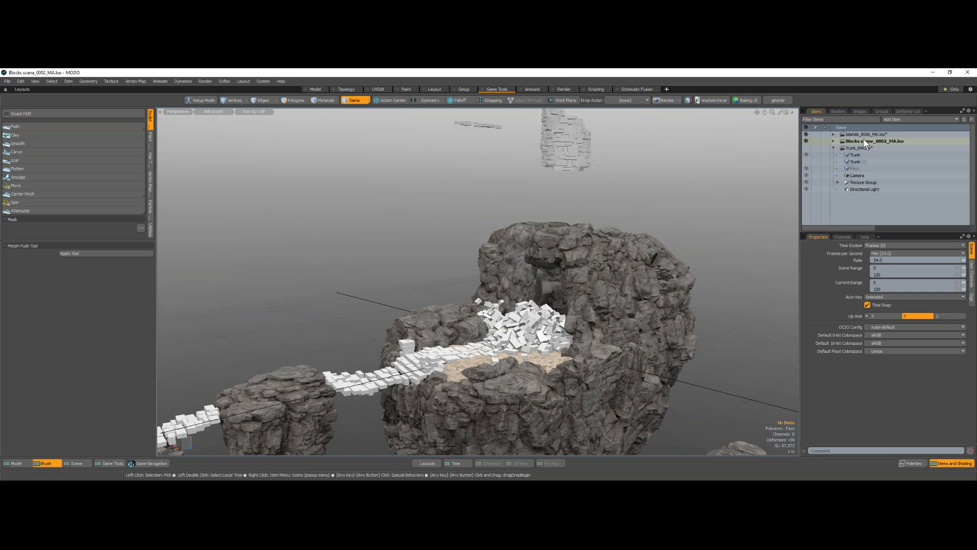
left_click(805, 148)
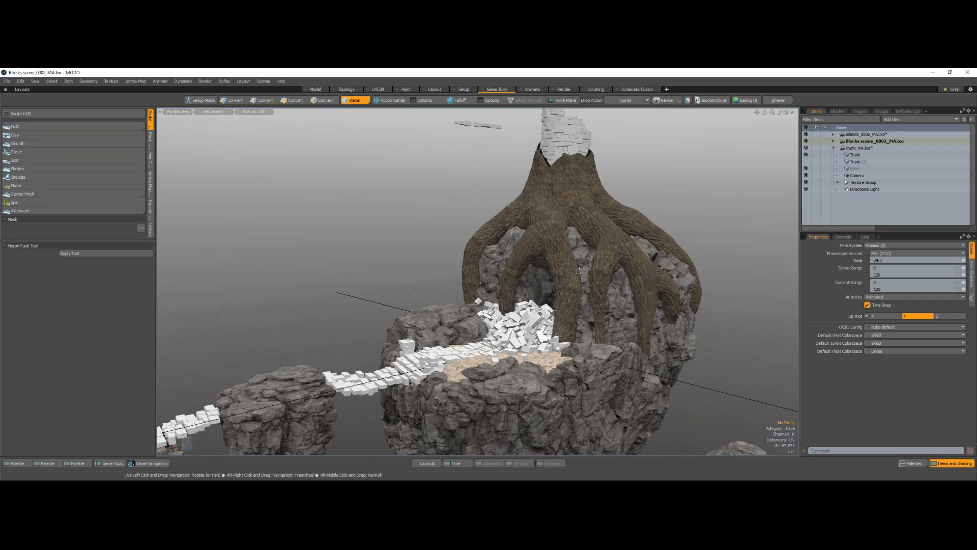
left_click_drag(578, 270, 477, 321, "alt")
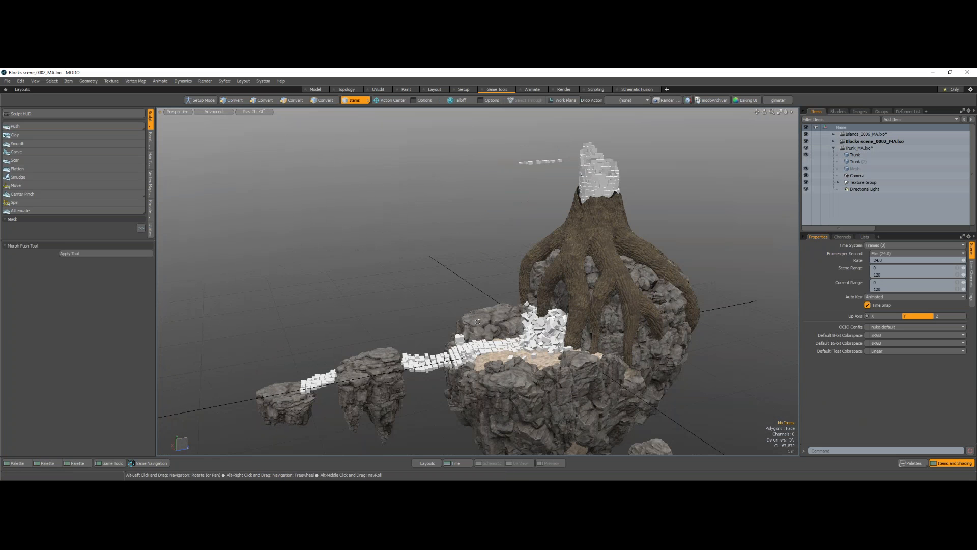
left_click_drag(481, 250, 492, 242, "alt")
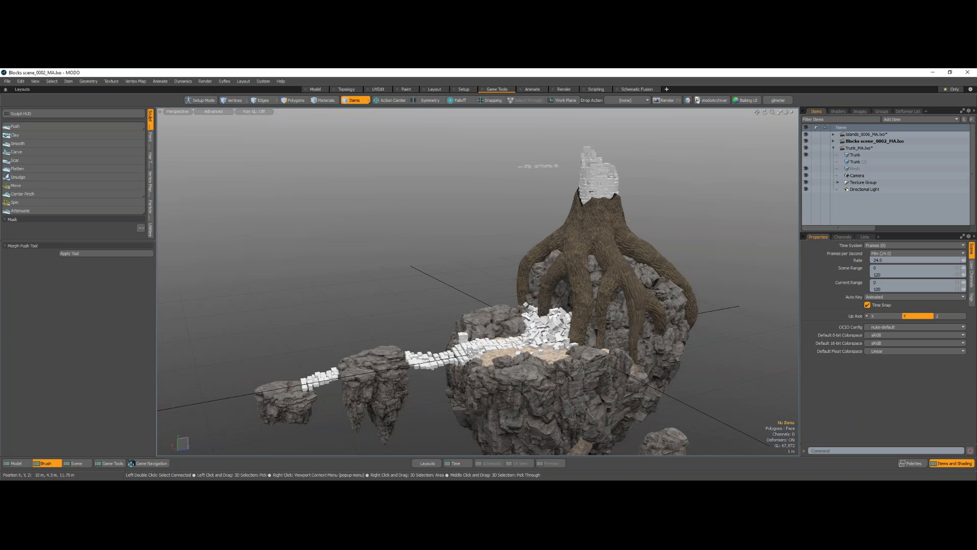
key("alt")
left_click_drag(560, 291, 481, 320, "alt")
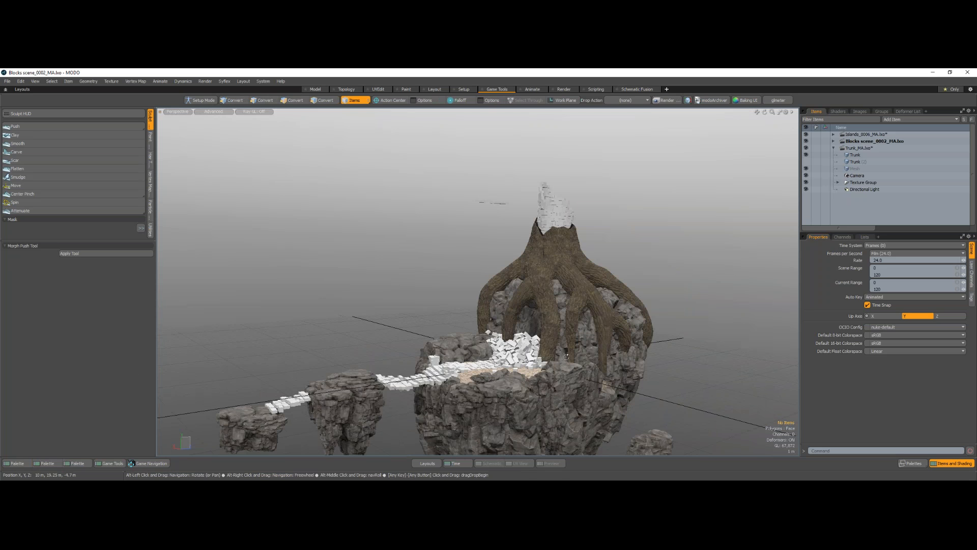
Select a block in the tower at the top of the trunk and inspect it up close
left_click_drag(573, 359, 622, 365, "alt")
left_click(540, 224)
scroll(541, 225, "up", 5)
left_click_drag(553, 242, 604, 304, "alt")
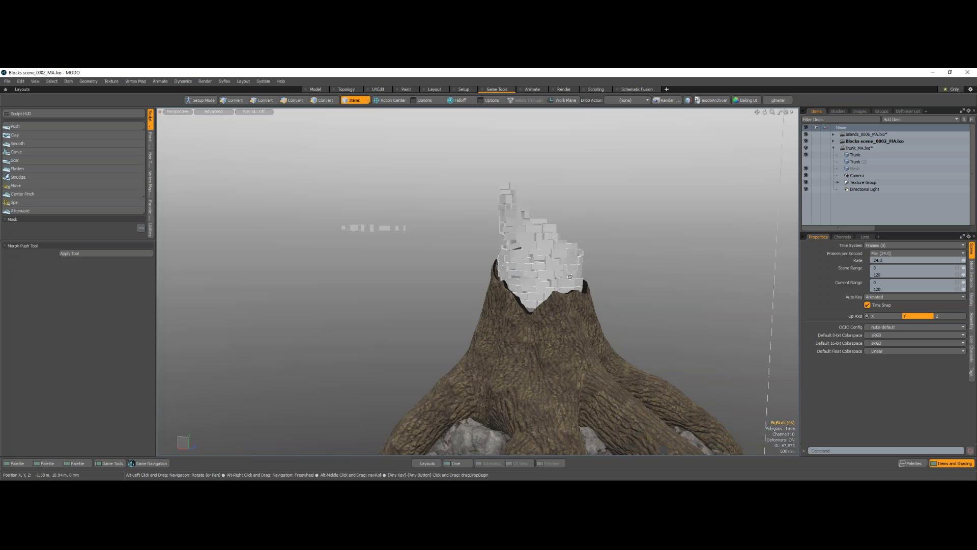
Examine the block tower rising from the trunk up close and activate the Move tool
scroll(504, 334, "up", 6)
left_click_drag(504, 333, 440, 312, "alt")
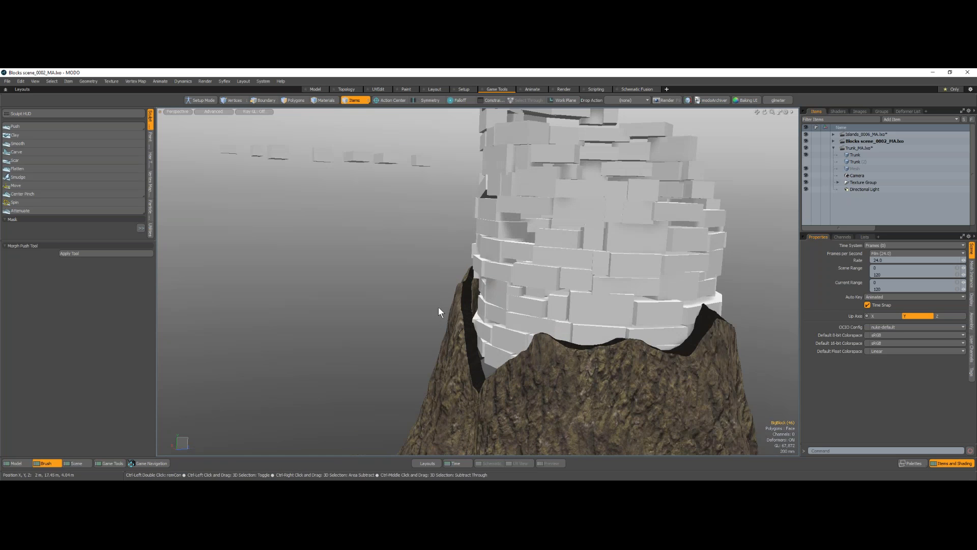
key("ctrl+w")
left_click_drag(449, 299, 441, 307, "alt")
scroll(564, 325, "down", 2)
left_click_drag(582, 306, 575, 280, "alt+shift")
key("w")
scroll(560, 272, "down", 3)
Expand Blocks scene_0002_MA.lxo and select all the block instances inside its second group locator
left_click(833, 142)
left_click(838, 155)
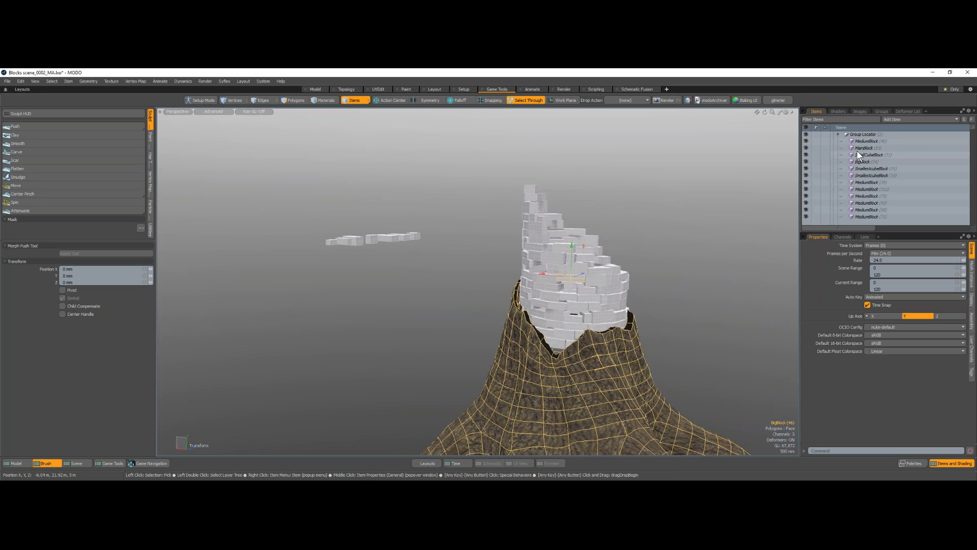
scroll(865, 151, "down", 1)
left_click(868, 143)
left_click_drag(972, 130, 975, 224)
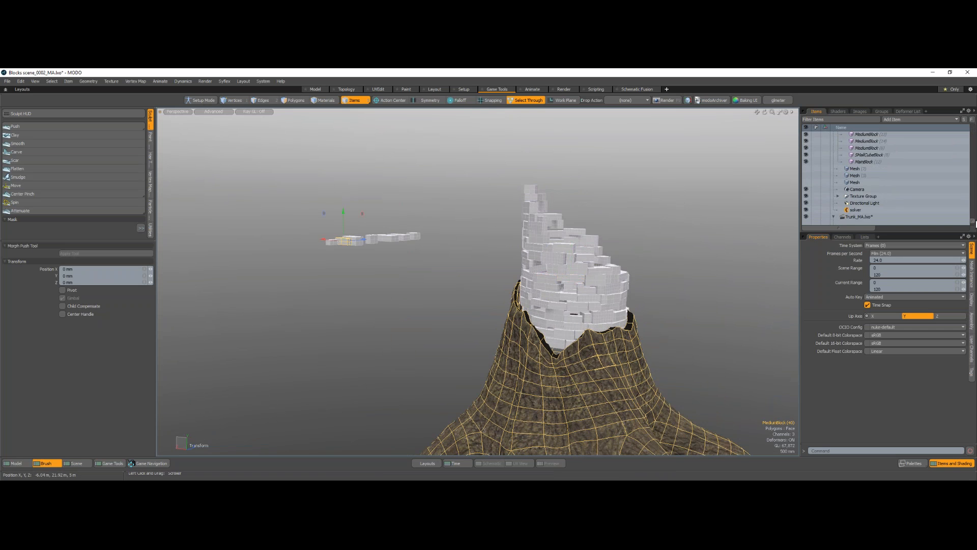
left_click(882, 162, "shift")
Turn off the wireframe overlay on the selected items and bring the block tower back into view
left_click_drag(610, 296, 544, 252, "alt")
scroll(555, 304, "down", 6)
mouse_move(556, 346)
left_mouse_down("alt")
mouse_move(577, 355)
mouse_move(545, 337)
left_mouse_up("alt")
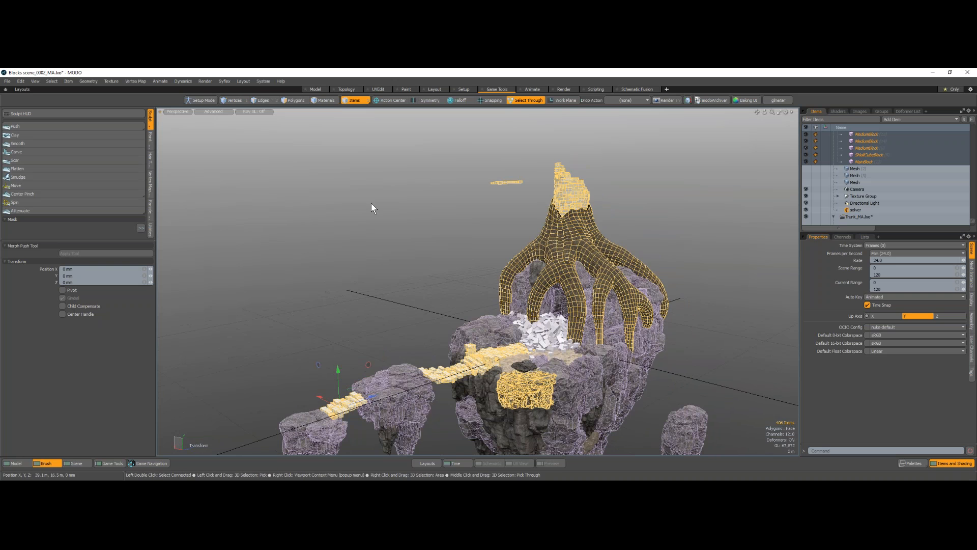
key("8")
left_click_drag(425, 251, 661, 232, "alt")
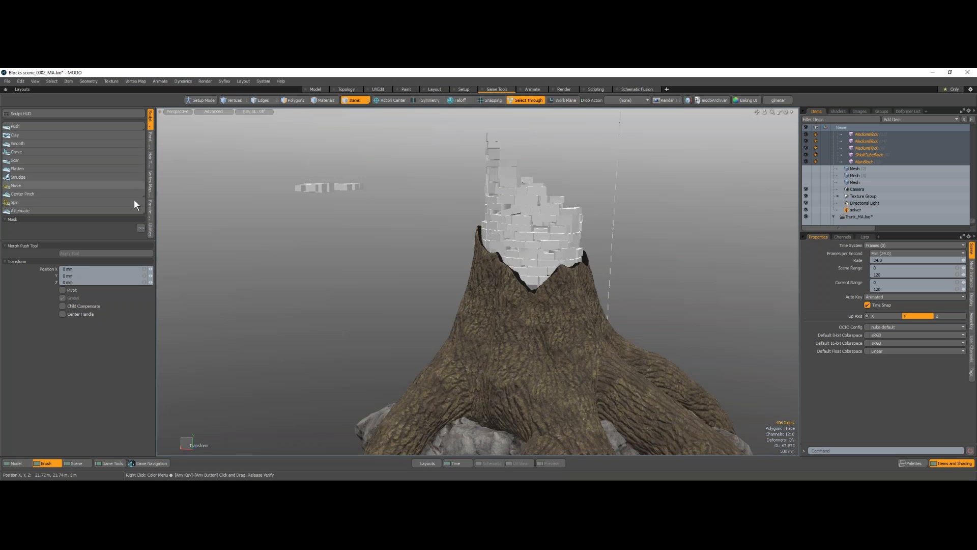
Activate the Soft Drag deform tool on the selected blocks and resize its screen falloff over the tower
left_click(16, 462)
left_click(150, 132)
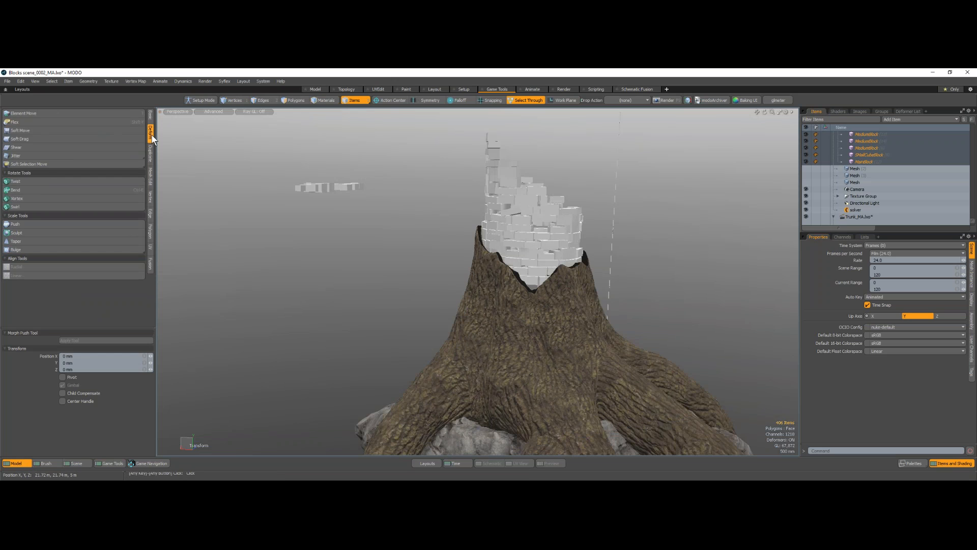
left_click(63, 138)
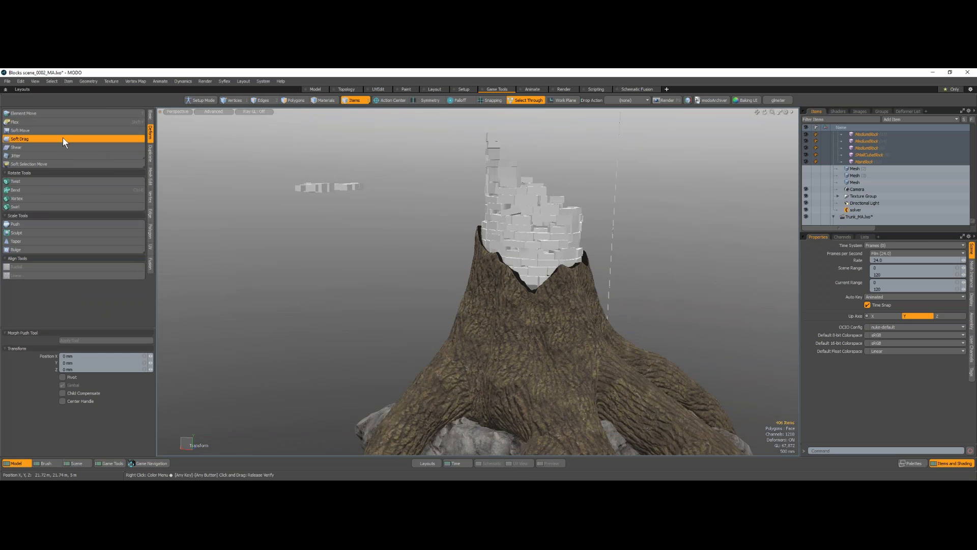
left_click_drag(461, 250, 450, 250, "alt")
left_click_drag(507, 228, 479, 225, "alt+shift")
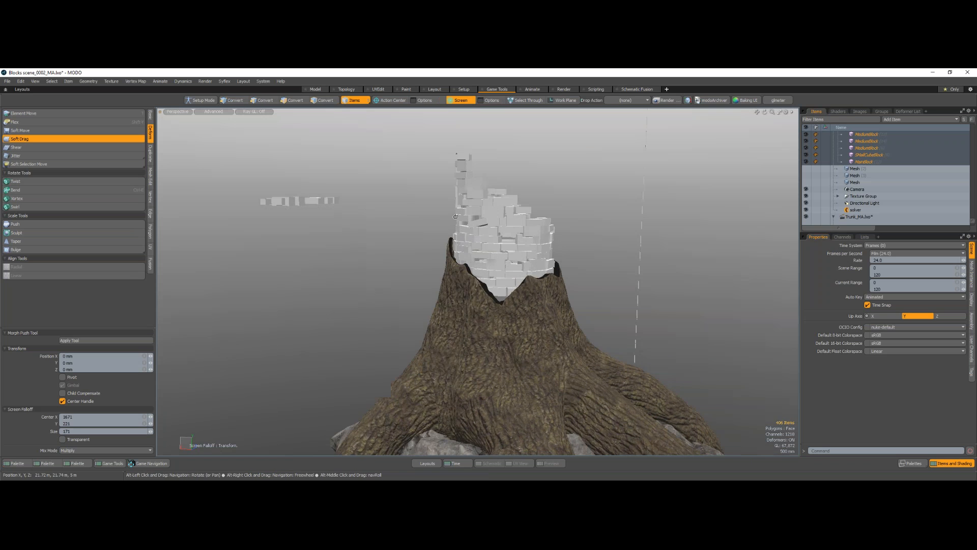
scroll(480, 219, "up", 3)
right_click_drag(496, 225, 422, 229)
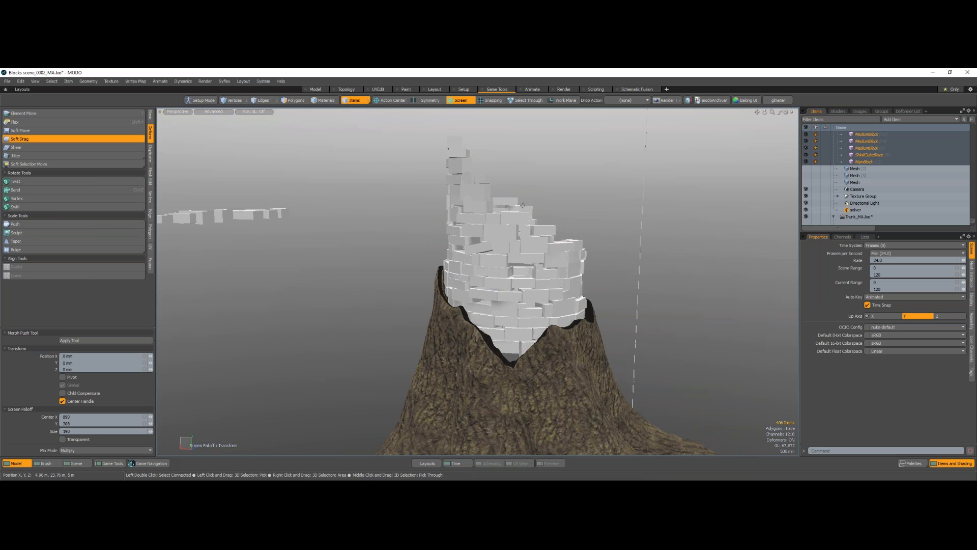
Set the action center to Screen and reshape the tower by soft-dragging its blocks
left_click(466, 101)
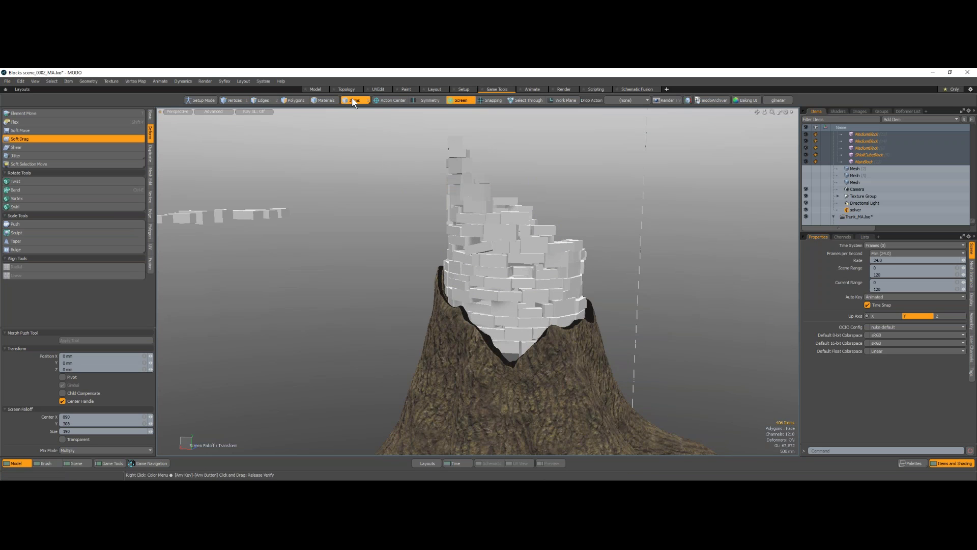
left_click(384, 100)
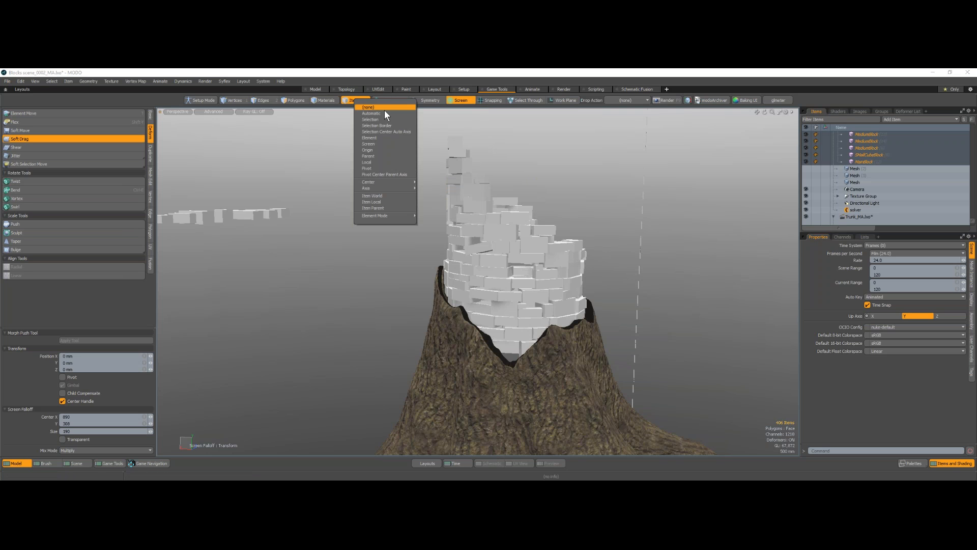
left_click(379, 154)
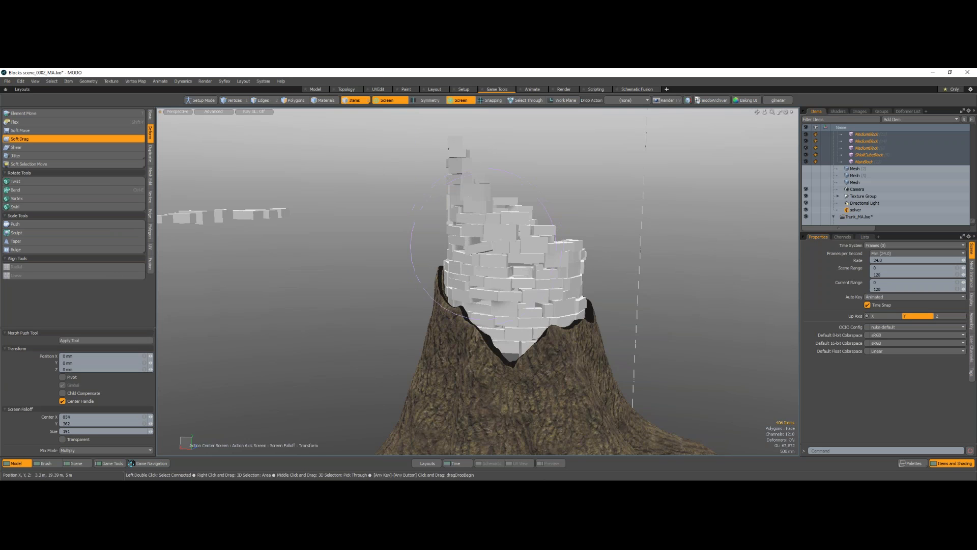
left_click_drag(483, 246, 503, 253)
left_click_drag(468, 221, 491, 237)
mouse_move(479, 249)
left_mouse_down()
mouse_move(448, 271)
mouse_move(441, 254)
left_mouse_up()
Soft-drag more of the selected blocks, adjusting the falloff size between pulls
left_click_drag(446, 212, 447, 191, "alt+shift")
mouse_move(452, 390)
left_mouse_down("alt+shift")
mouse_move(452, 273)
mouse_move(452, 356)
left_mouse_up("alt+shift")
left_click_drag(442, 244, 443, 213, "ctrl+alt")
left_click_drag(441, 275, 451, 276)
right_click_drag(452, 272, 497, 304)
left_click_drag(453, 272, 450, 229)
Resize the falloff over the block bridge between the rock islands and soft-drag the bridge blocks into new positions
left_click_drag(570, 232, 539, 325, "ctrl+alt")
left_click_drag(540, 326, 425, 351, "alt")
right_click_drag(405, 311, 426, 310)
left_click_drag(427, 310, 432, 280)
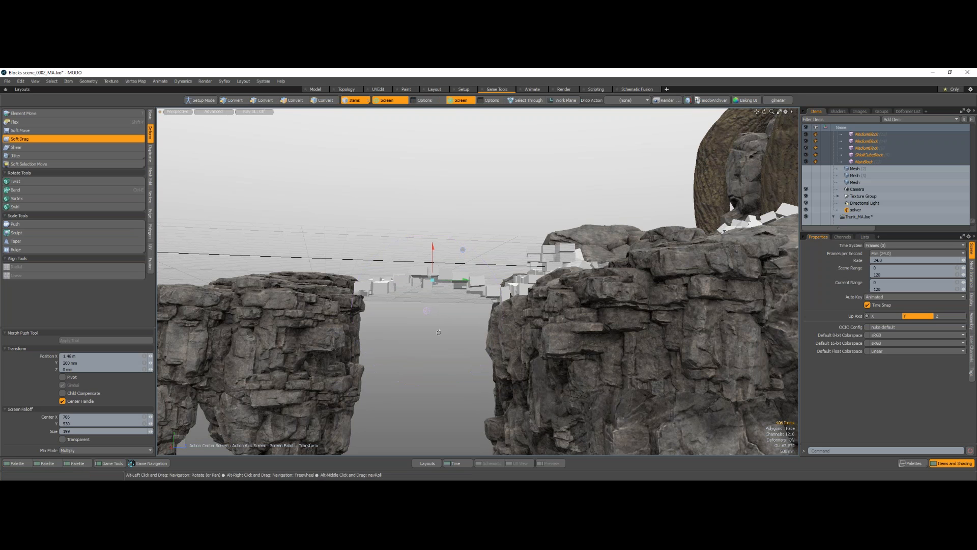
left_click_drag(439, 332, 482, 308, "alt")
right_click_drag(483, 308, 464, 308)
left_click_drag(478, 304, 458, 316)
left_click_drag(411, 297, 409, 294)
left_click_drag(439, 331, 424, 309, "alt")
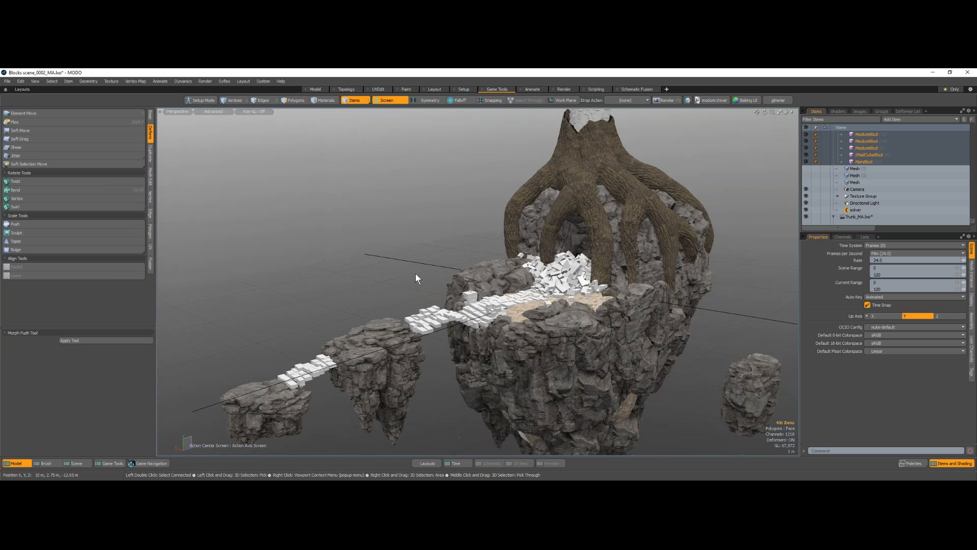
Deselect the blocks, collapse their scene, and hide the Trunk_MA.lxo and Islands_0006_MA.lxo scenes
left_click(415, 273)
left_click_drag(972, 221, 972, 127)
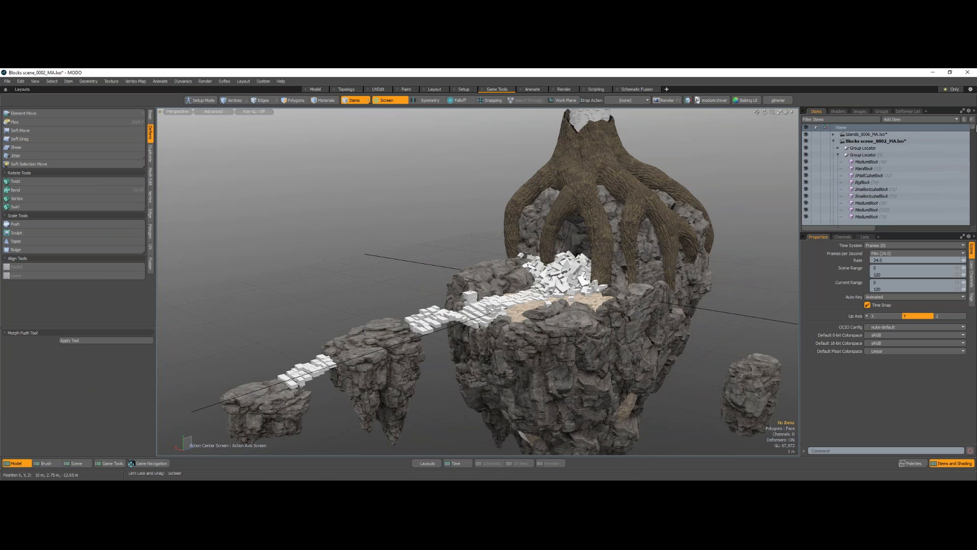
left_click(832, 141)
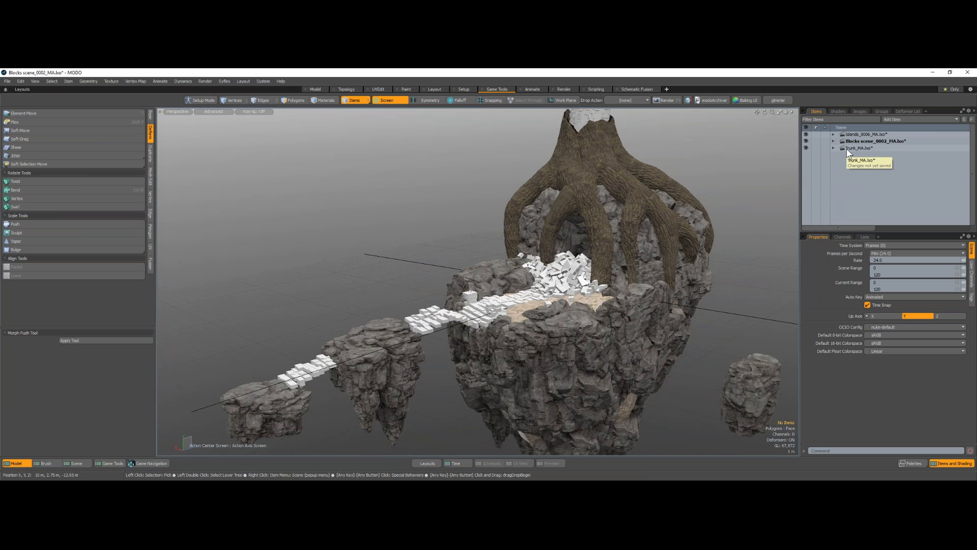
left_click(7, 82)
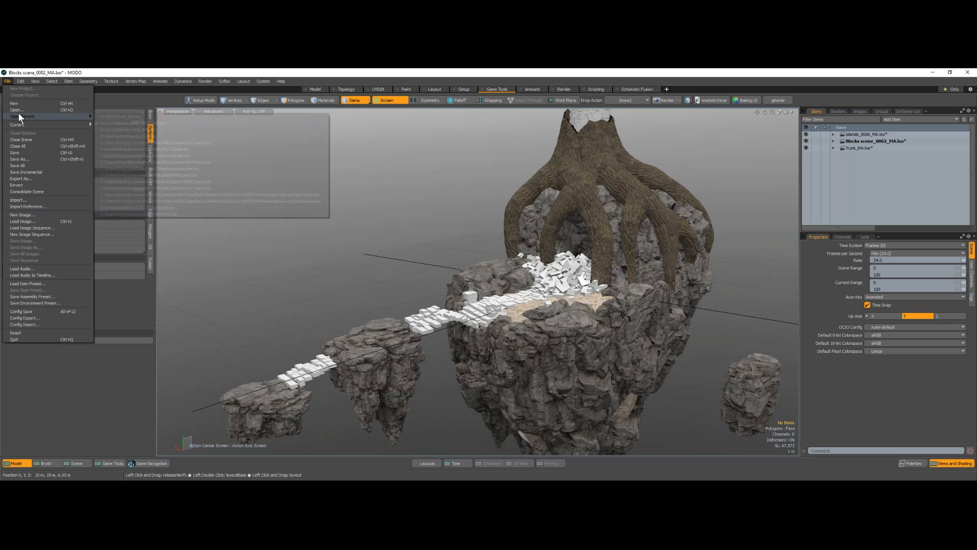
left_click(281, 91)
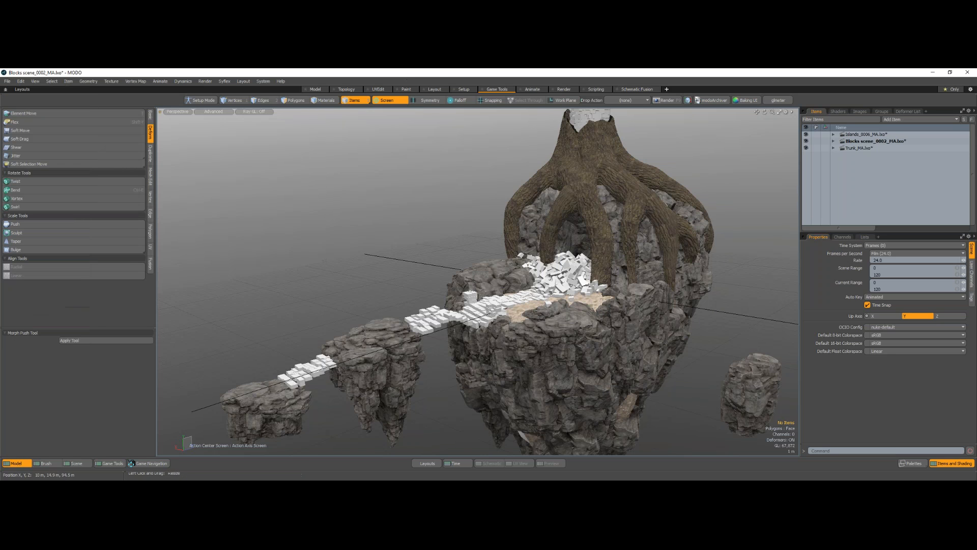
left_click(806, 148)
left_click(806, 133)
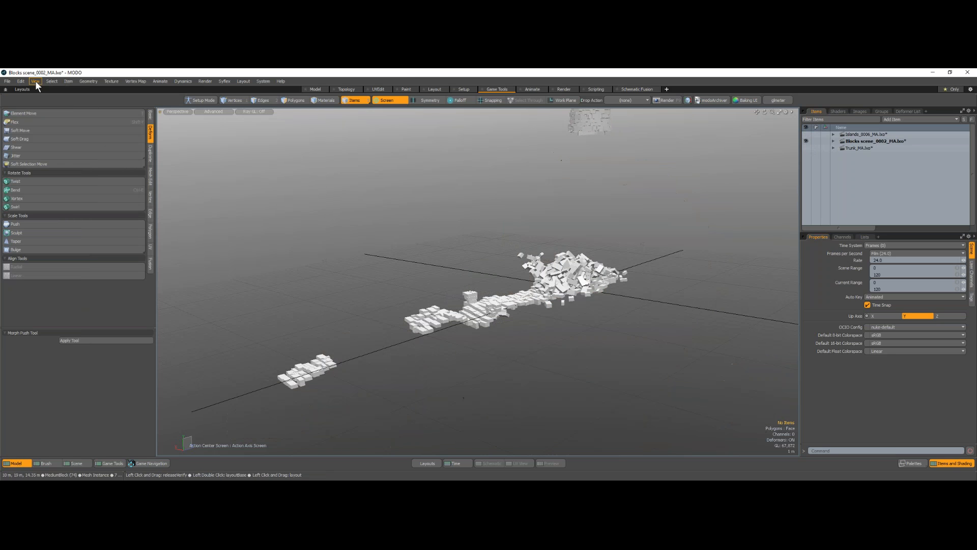
Open GargoyleLone_0002.lxo from the 10-0 folder, declining to locate alternates for all missing files
left_click(7, 82)
left_click(14, 110)
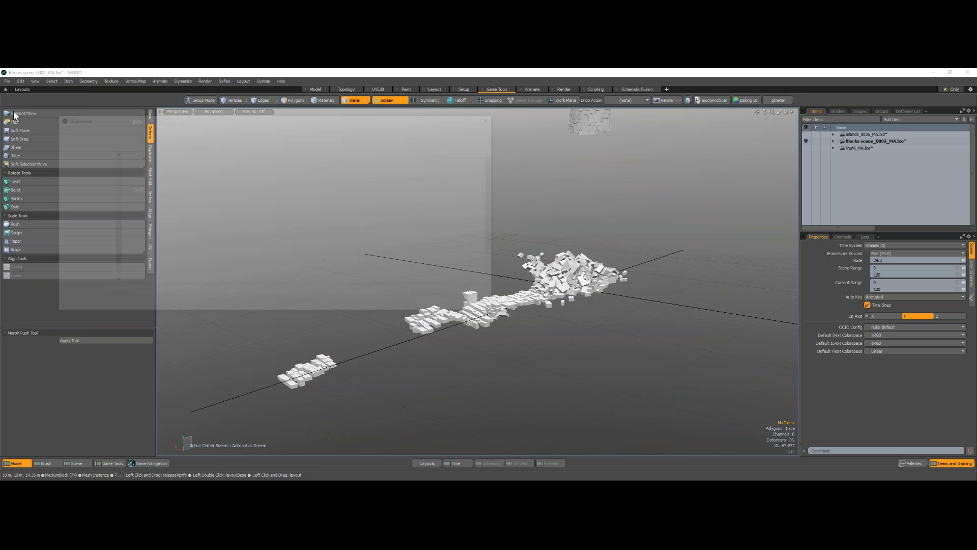
left_click_drag(498, 177, 500, 202)
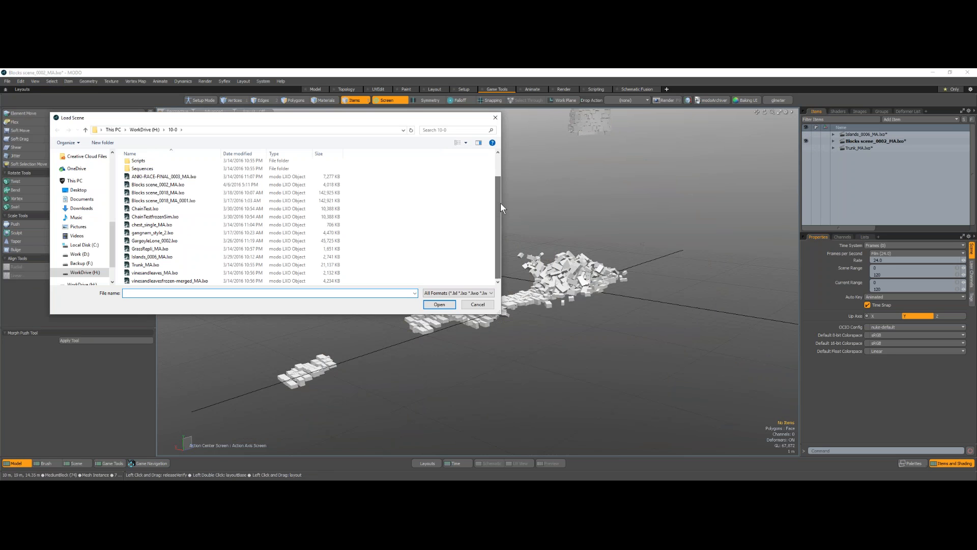
left_click(173, 242)
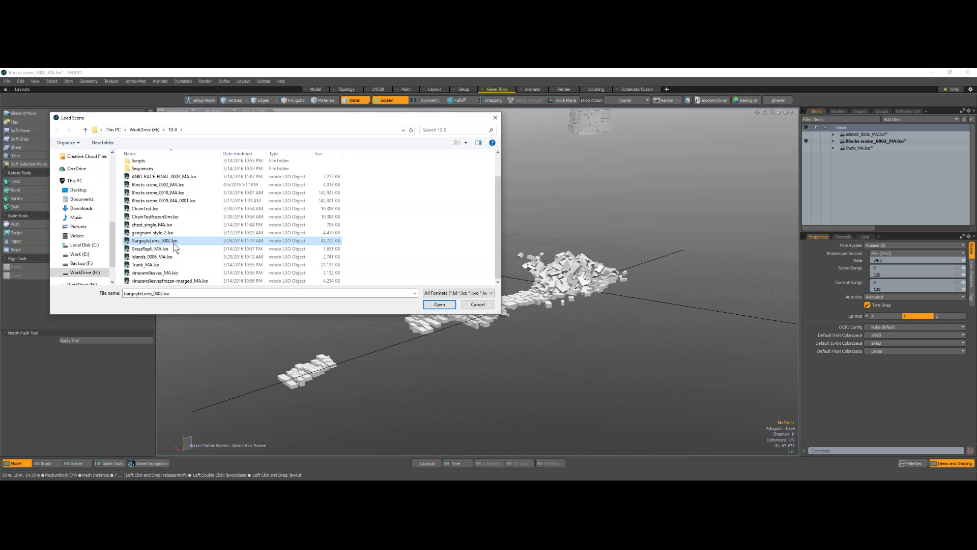
left_click(439, 304)
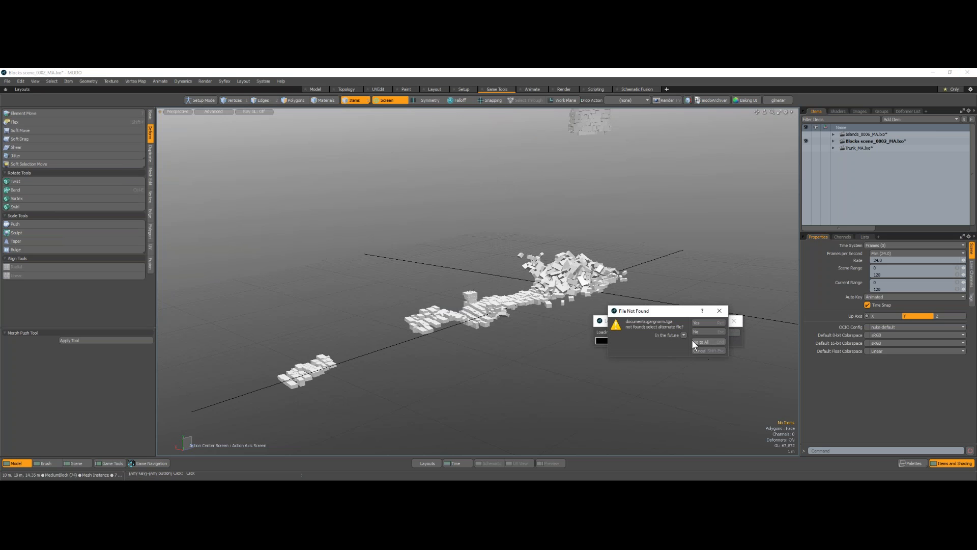
left_click(705, 342)
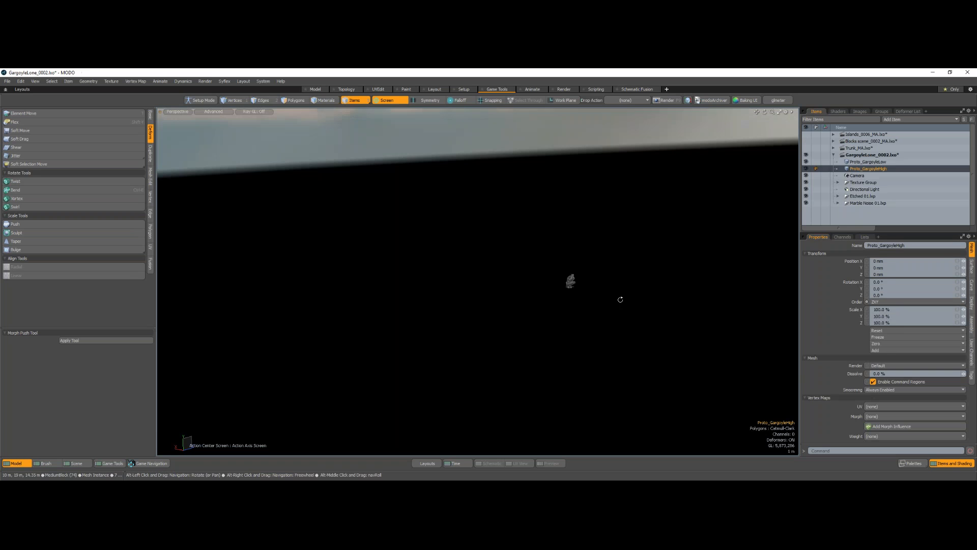
Hide the Proto_GargoyleLow mesh and inspect the high-resolution gargoyle up close from several angles
left_click_drag(620, 299, 484, 257, "alt")
scroll(491, 301, "up", 5)
left_click_drag(491, 300, 424, 264, "alt")
scroll(397, 249, "up", 10)
scroll(396, 249, "down", 5)
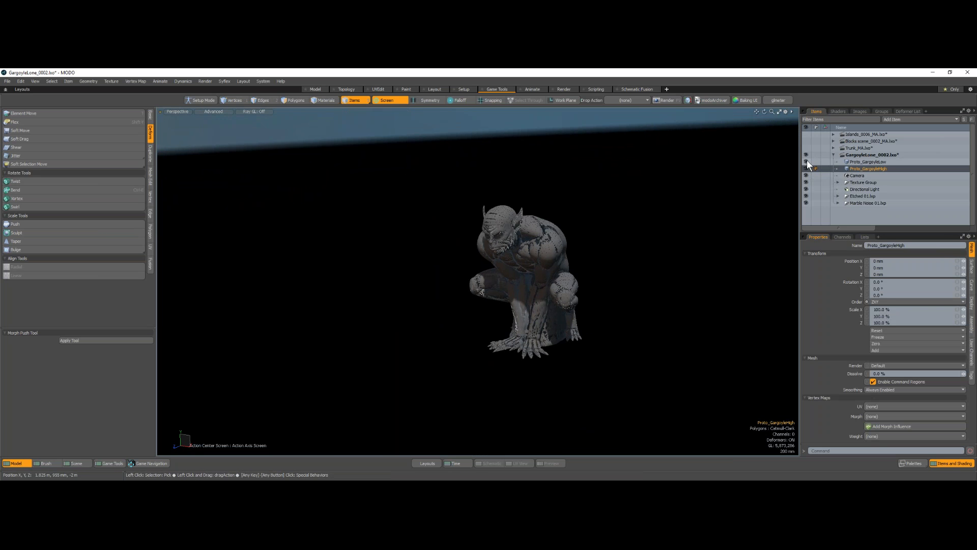
left_click(806, 161)
left_click_drag(669, 300, 453, 238, "alt")
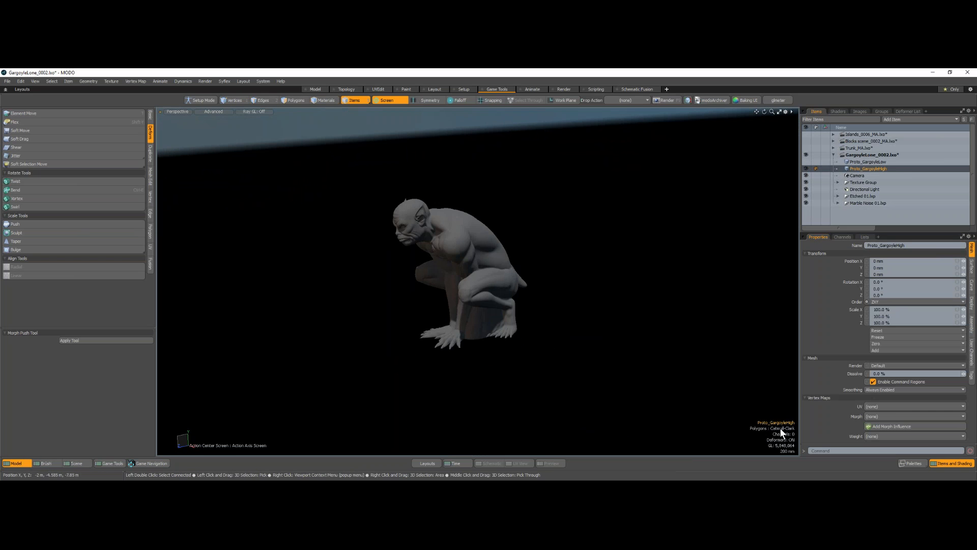
left_click_drag(570, 322, 510, 330, "alt")
scroll(502, 312, "up", 3)
mouse_move(510, 331)
left_mouse_down("alt")
mouse_move(621, 286)
mouse_move(598, 350)
mouse_move(499, 347)
left_mouse_up("alt")
scroll(499, 347, "down", 3)
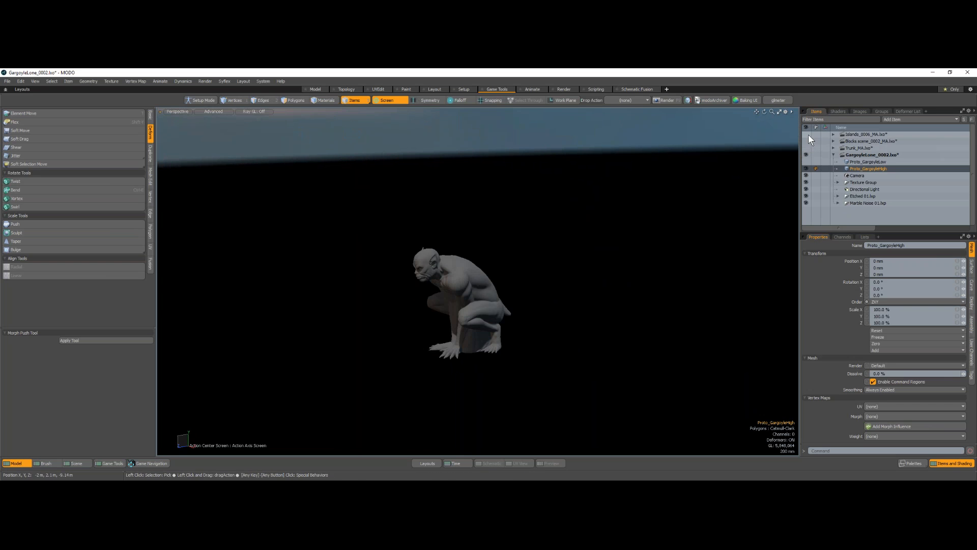
Make Islands_0006_MA.lxo active to view its rocks, and switch the active scene to Blocks scene_0002_MA.lxo
left_click(863, 133)
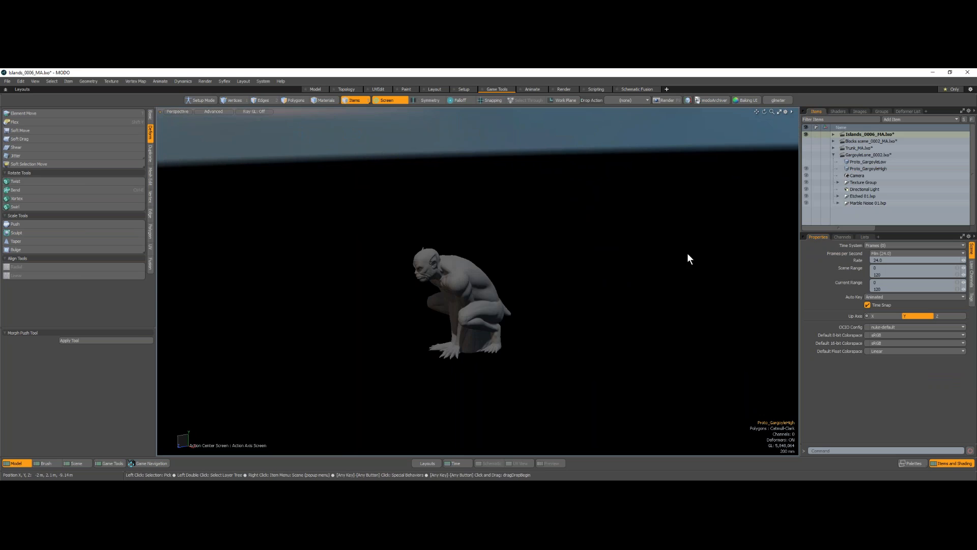
left_click_drag(565, 291, 486, 299, "ctrl+alt")
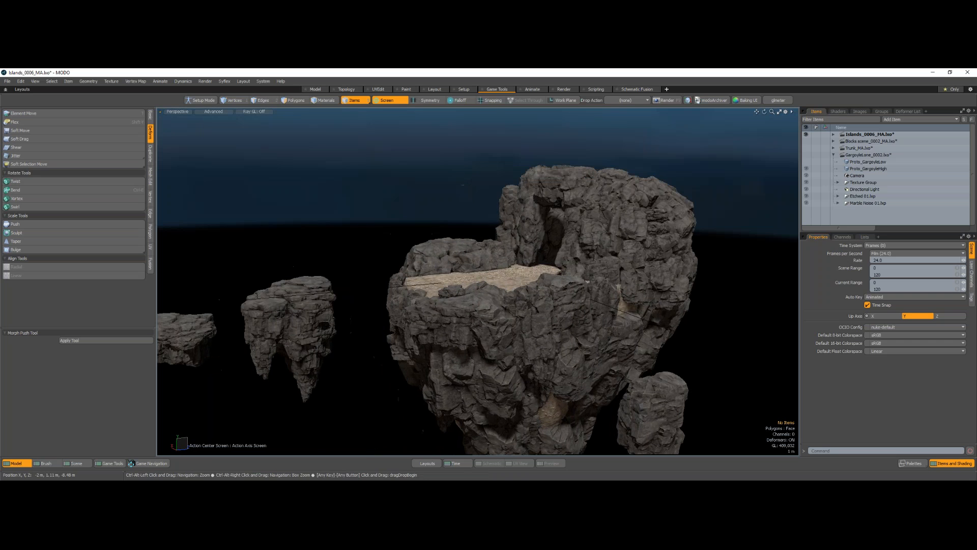
left_click(885, 137)
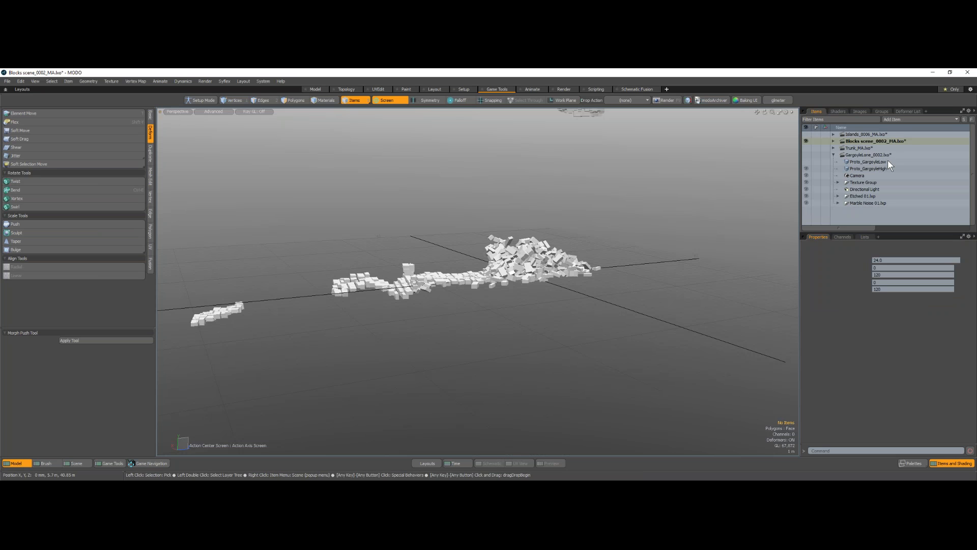
Make GargoyleLone_0002.lxo active with Islands_0006_MA.lxo displayed alongside, and select the Proto_GargoyleHigh mesh
left_click(888, 159)
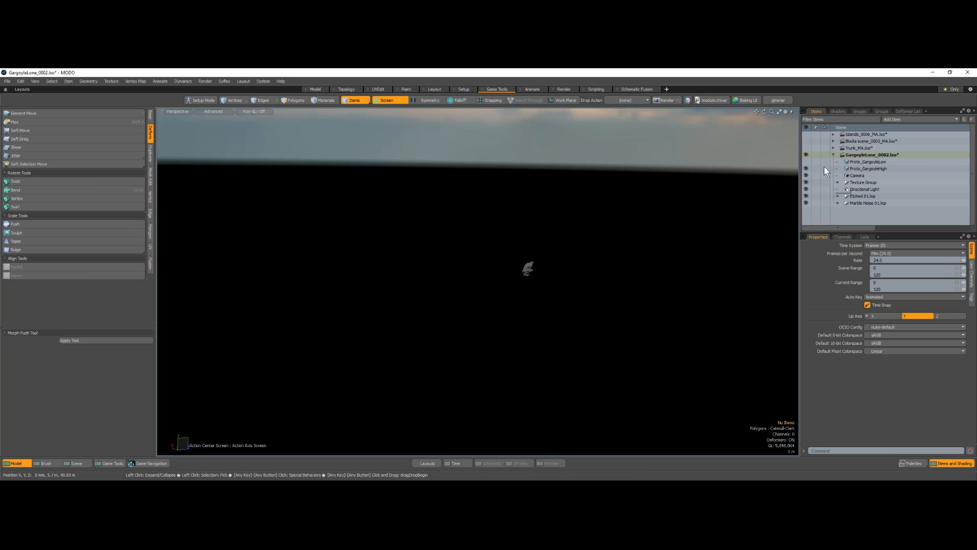
left_click(806, 134)
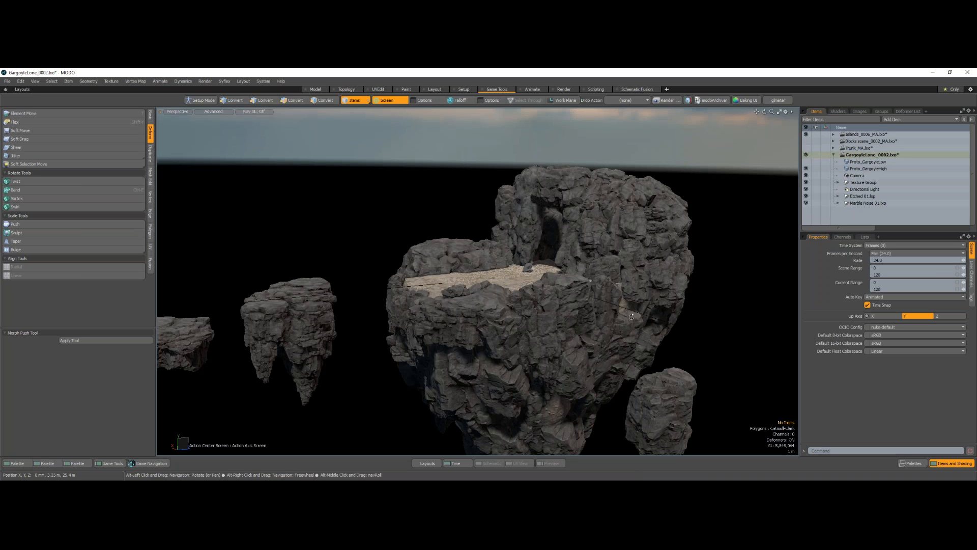
left_click_drag(567, 339, 553, 318, "alt")
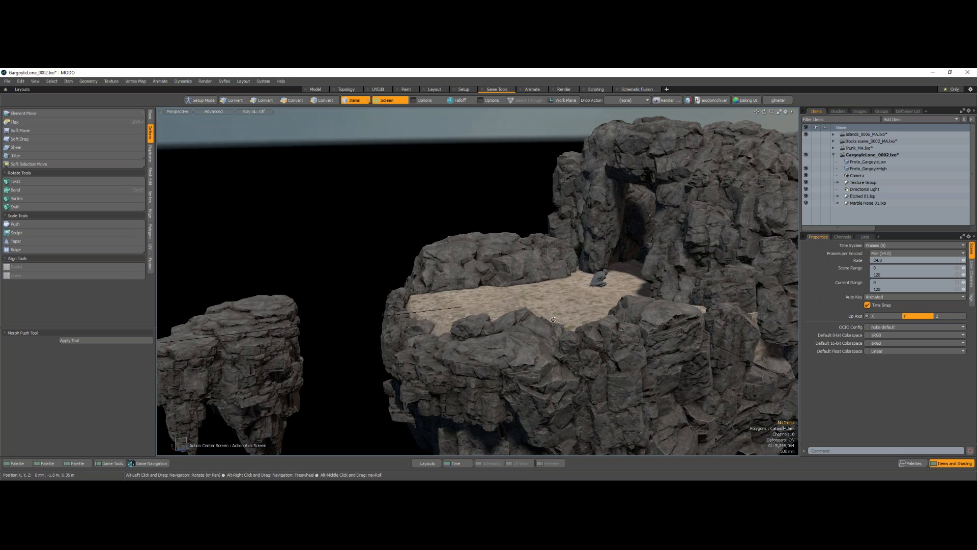
left_click_drag(603, 296, 602, 279, "alt")
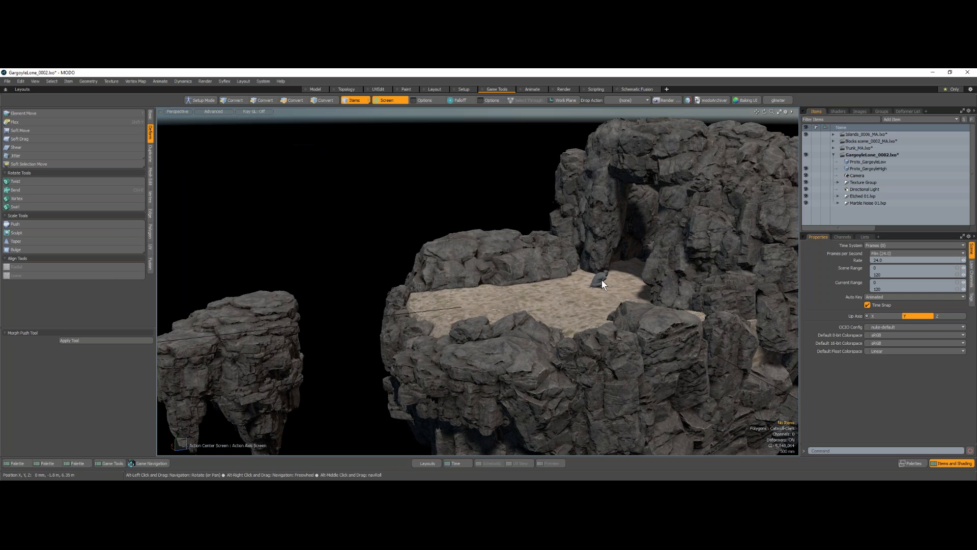
left_click(857, 169)
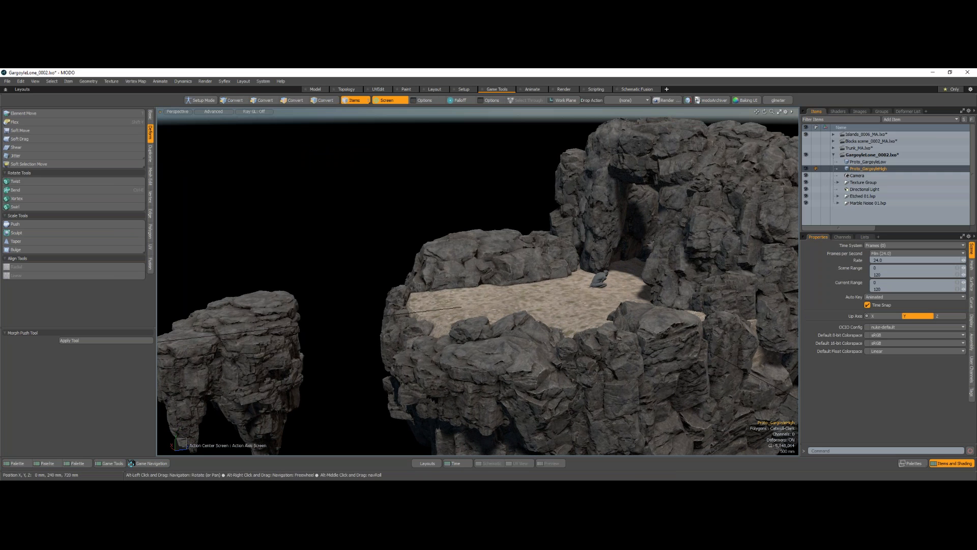
Create an instance of the Proto_GargoyleHigh mesh and move it to the rocky edge of the island's sandy ground
right_click(865, 167)
left_click(853, 334)
left_click_drag(516, 290, 550, 297, "alt")
key("w")
left_click_drag(669, 282, 393, 316)
left_click_drag(456, 334, 467, 273, "alt")
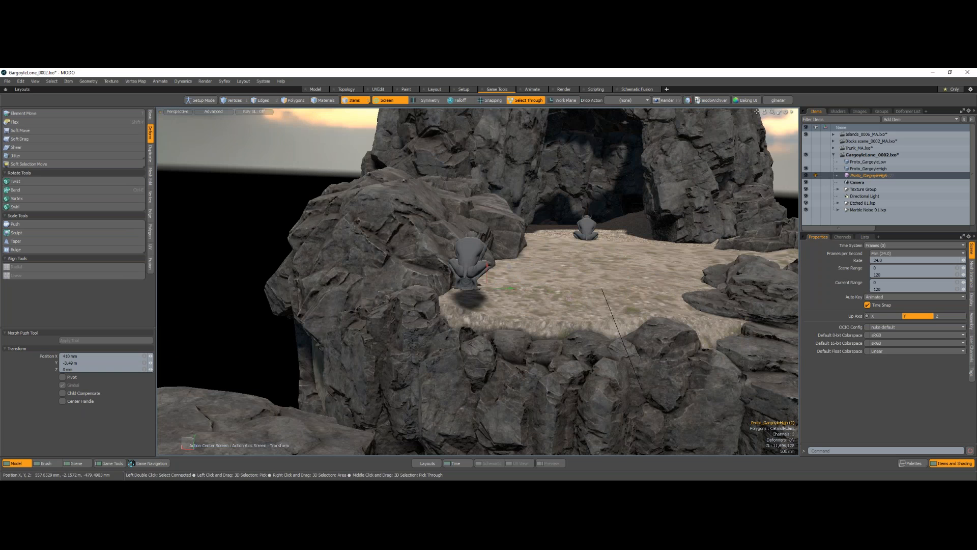
Rotate the gargoyle instance about its vertical axis to face a new direction
key("e")
left_click_drag(571, 301, 541, 325, "alt")
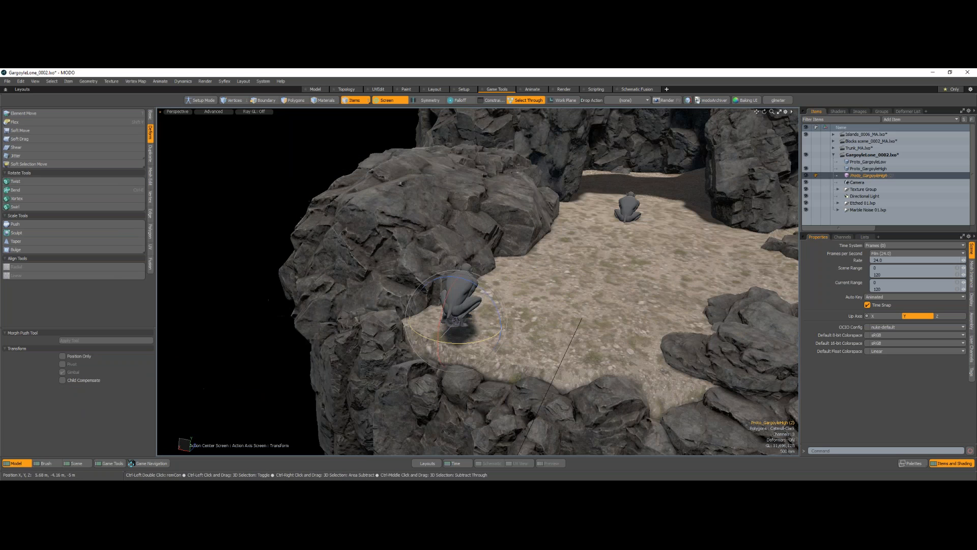
left_click_drag(461, 343, 462, 272, "ctrl")
scroll(376, 280, "up", 4)
key("w")
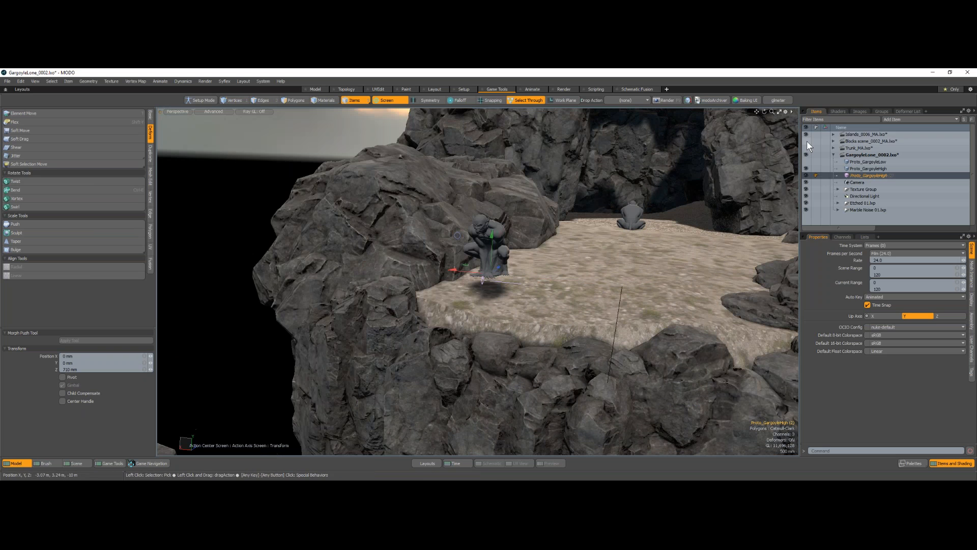
Show Blocks scene_0002_MA.lxo in the background and move the gargoyle instance onto the stacked block pedestal
left_click(806, 141)
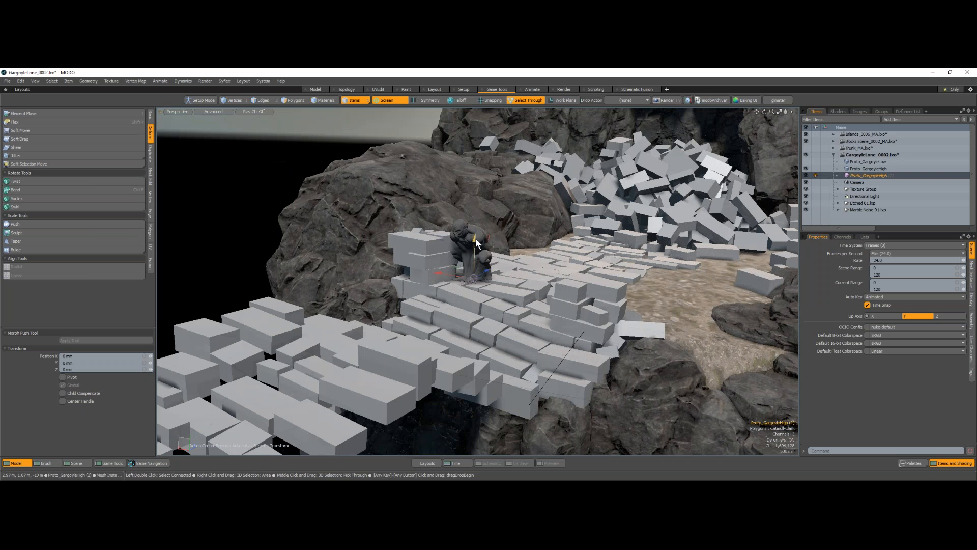
left_click_drag(472, 232, 472, 194)
left_click_drag(436, 230, 399, 225)
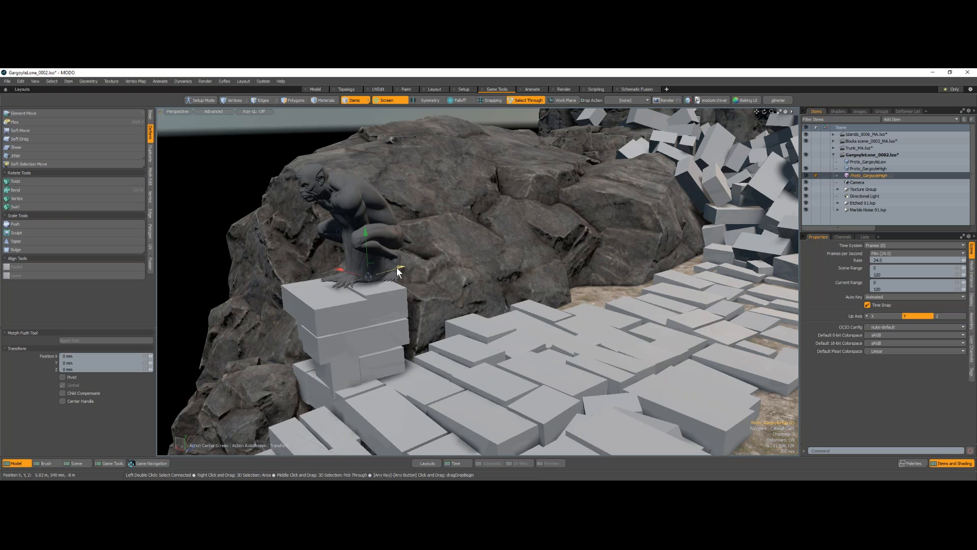
mouse_move(397, 272)
left_mouse_down()
mouse_move(377, 276)
mouse_move(385, 274)
left_mouse_up()
key("space")
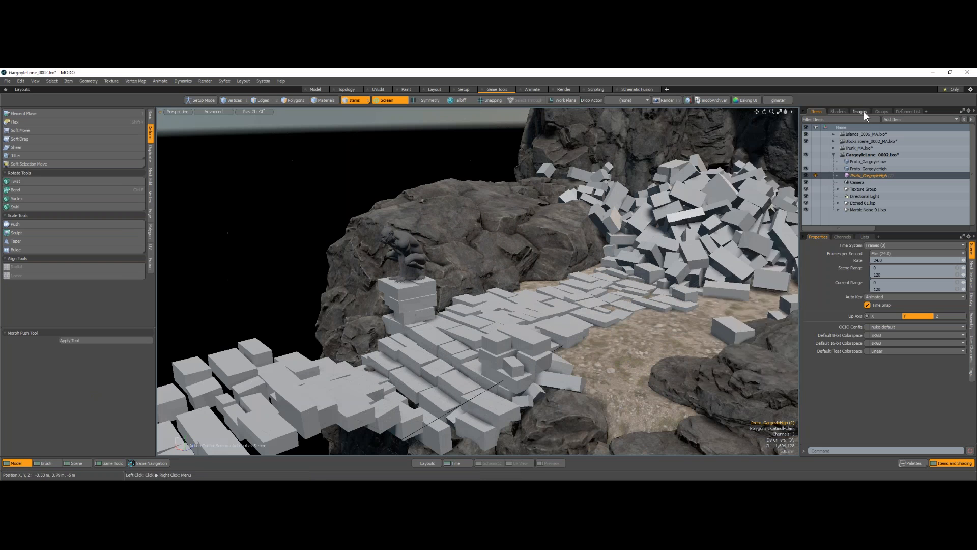
Clear the item selection and duplicate the 3D viewport to get two perspective views side by side
key("o")
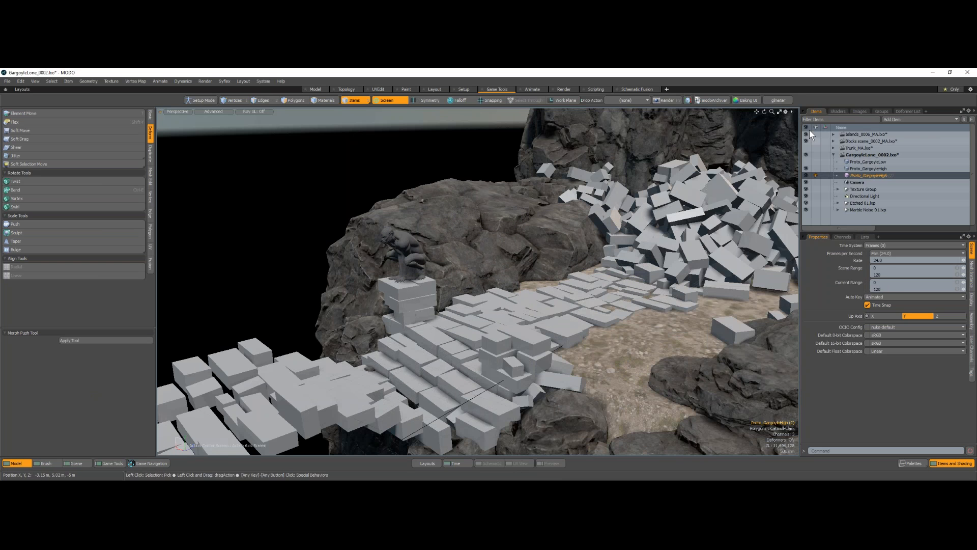
left_click(764, 132)
left_click(792, 111)
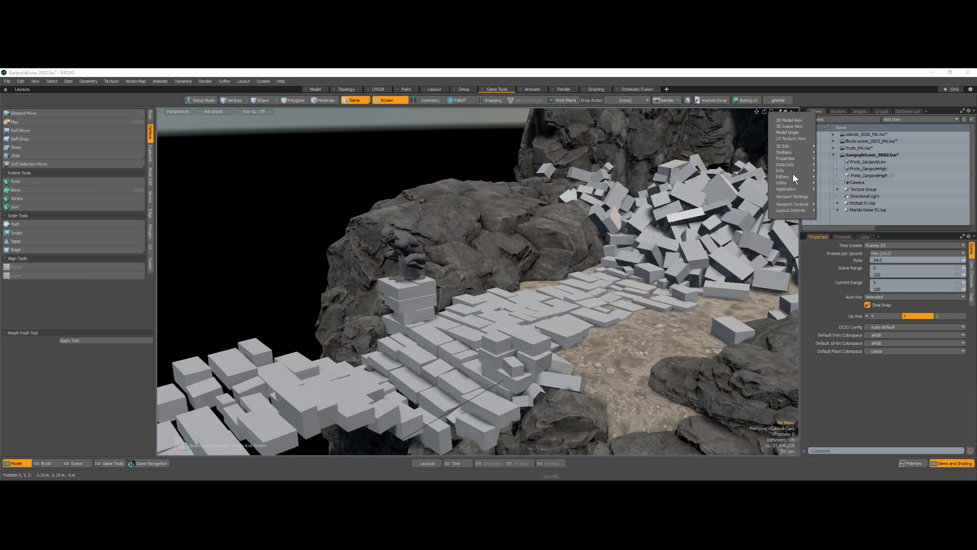
mouse_move(797, 204)
left_click(832, 203)
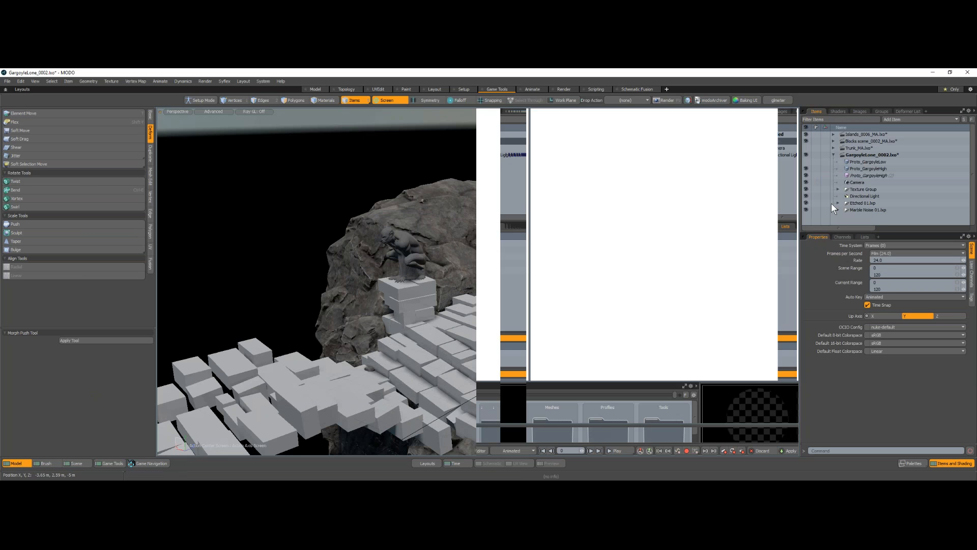
left_click(463, 112)
left_click(534, 283)
left_click(444, 150)
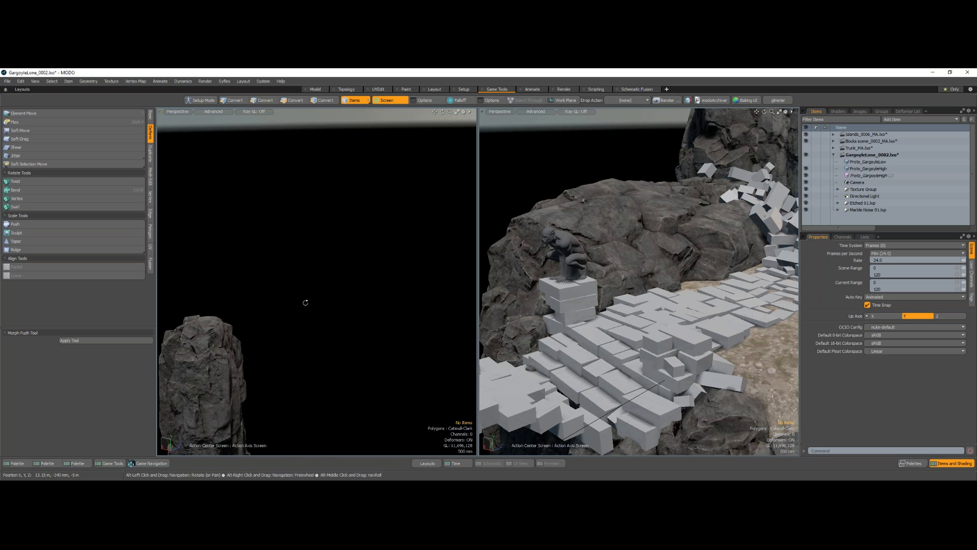
Select the original Proto_GargoyleHigh mesh and frame it up close in the new viewport, keeping the overall scene in the other
left_click(401, 246)
key("shift+a")
left_click_drag(408, 265, 378, 336, "alt")
scroll(429, 280, "up", 3)
scroll(328, 252, "up", 1)
left_click_drag(636, 319, 631, 287, "ctrl+alt")
left_click_drag(339, 300, 365, 298, "alt")
Turn off shadows in the gargoyle close-up viewport and adjust its view
left_click(464, 110)
left_click(463, 162)
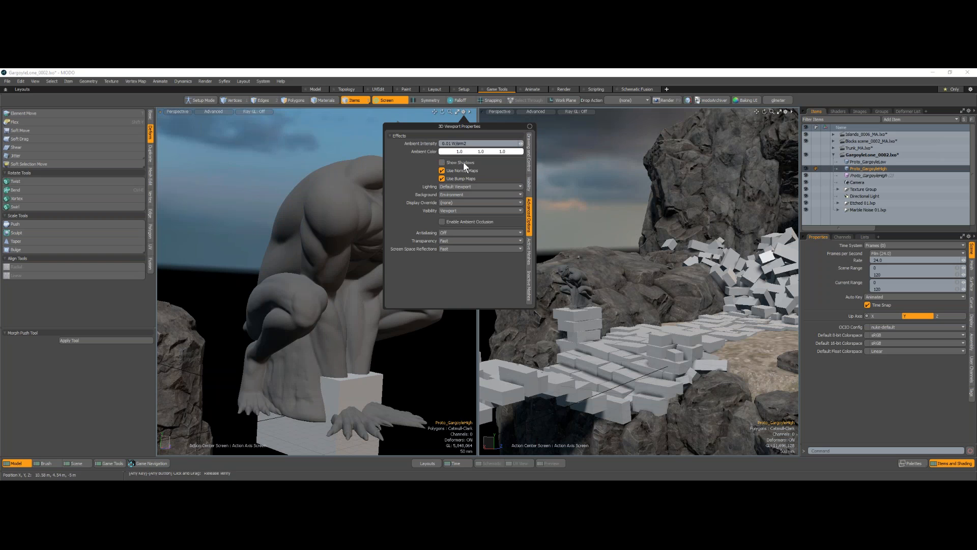
left_click_drag(285, 219, 55, 249, "alt")
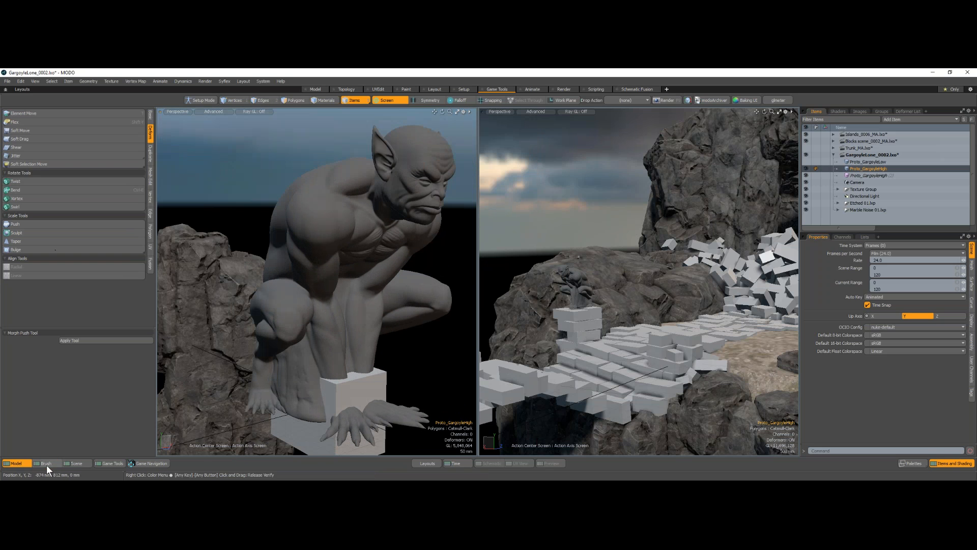
Activate the Push sculpting tool with a brush size of 32 and frame the instanced gargoyle in the scene viewport
left_click(47, 463)
left_click(41, 126)
left_click_drag(344, 299, 407, 295, "alt")
right_click_drag(335, 223, 310, 224)
mouse_move(311, 223)
left_mouse_down("ctrl+alt")
mouse_move(351, 224)
mouse_move(353, 242)
left_mouse_up("ctrl+alt")
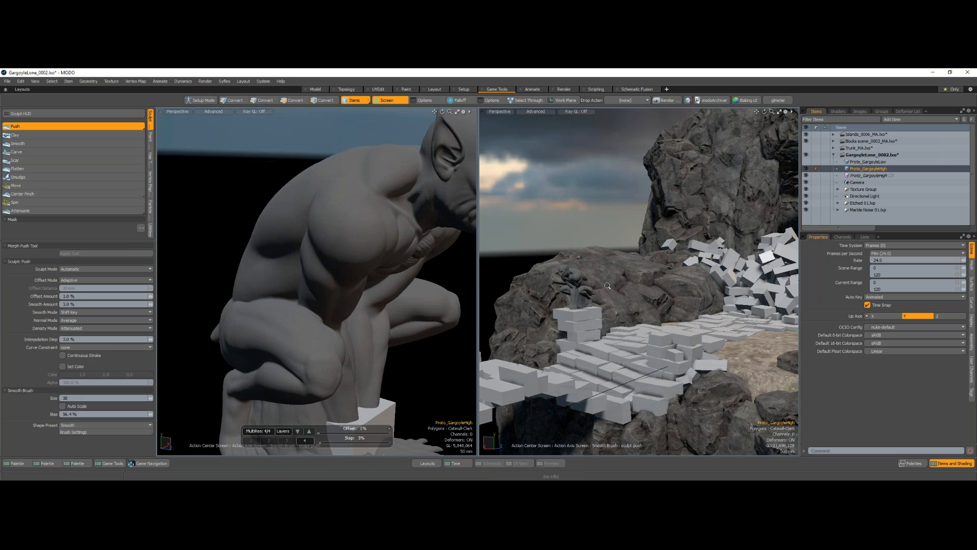
mouse_move(600, 319)
left_mouse_down("ctrl+alt")
mouse_move(661, 320)
mouse_move(566, 320)
mouse_move(613, 310)
left_mouse_up("ctrl+alt")
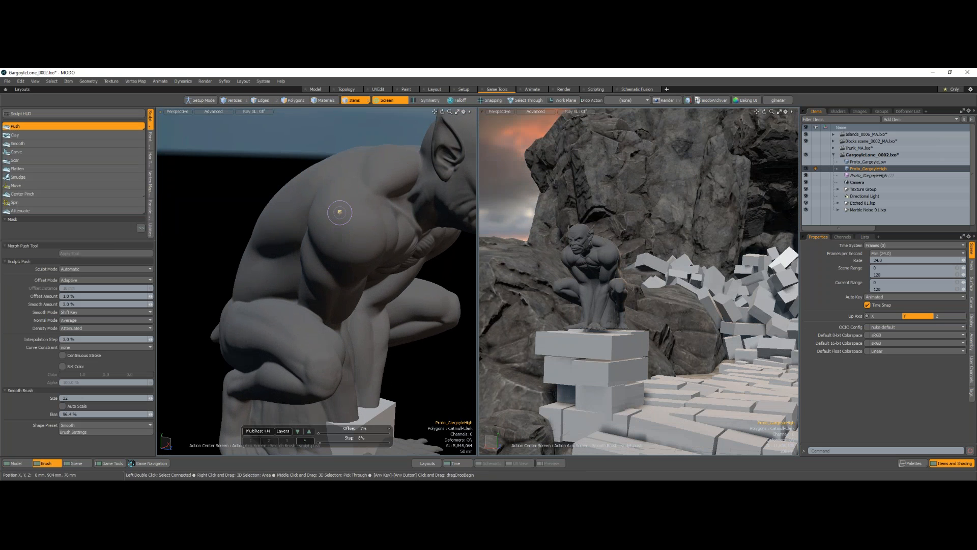
Set the Push offset amount to 30% and sculpt the gargoyle's back and shoulder area
left_click_drag(347, 217, 340, 206, "alt")
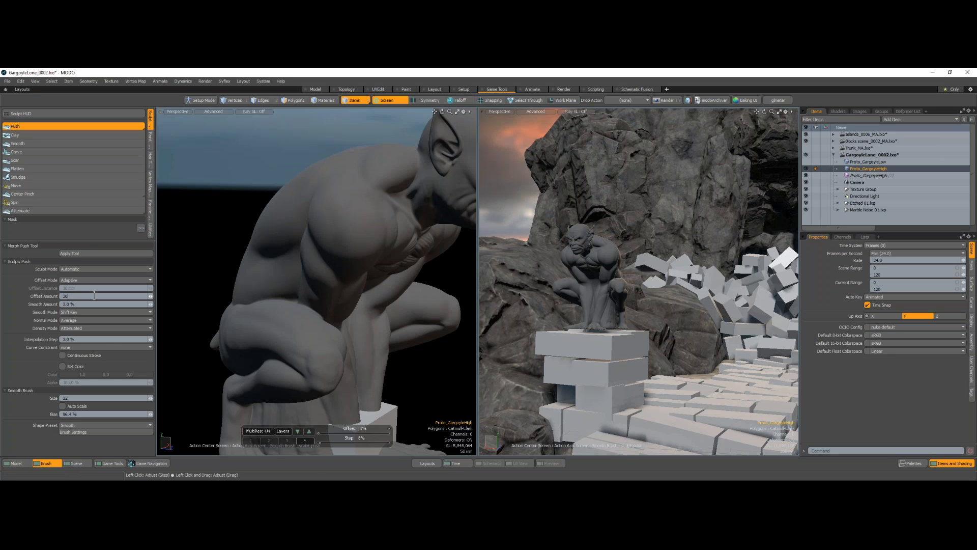
mouse_move(334, 232)
left_mouse_down("alt")
mouse_move(338, 256)
mouse_move(359, 203)
mouse_move(379, 224)
left_mouse_up("alt")
left_click_drag(380, 229, 316, 178)
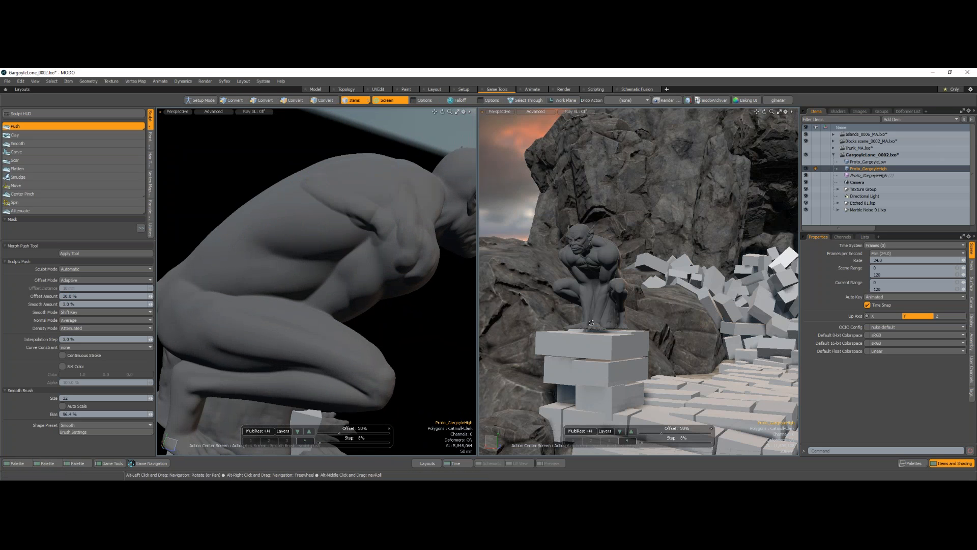
Drop the sculpting tool and delete the gargoyle close-up viewport, keeping one view of the whole island scene
left_click_drag(592, 323, 501, 308, "alt")
left_click_drag(631, 325, 629, 286, "ctrl+alt")
scroll(639, 306, "down", 5)
key("space")
left_click(470, 111)
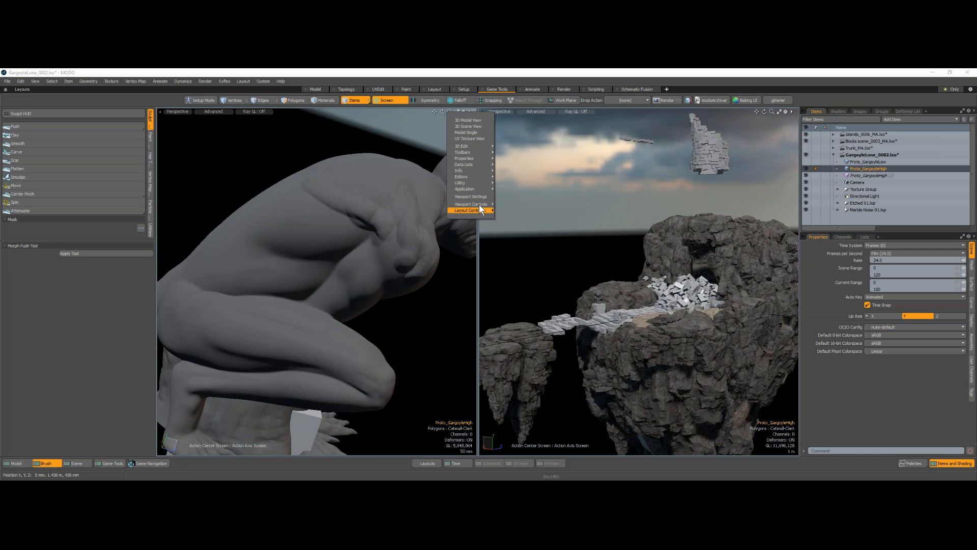
mouse_move(486, 203)
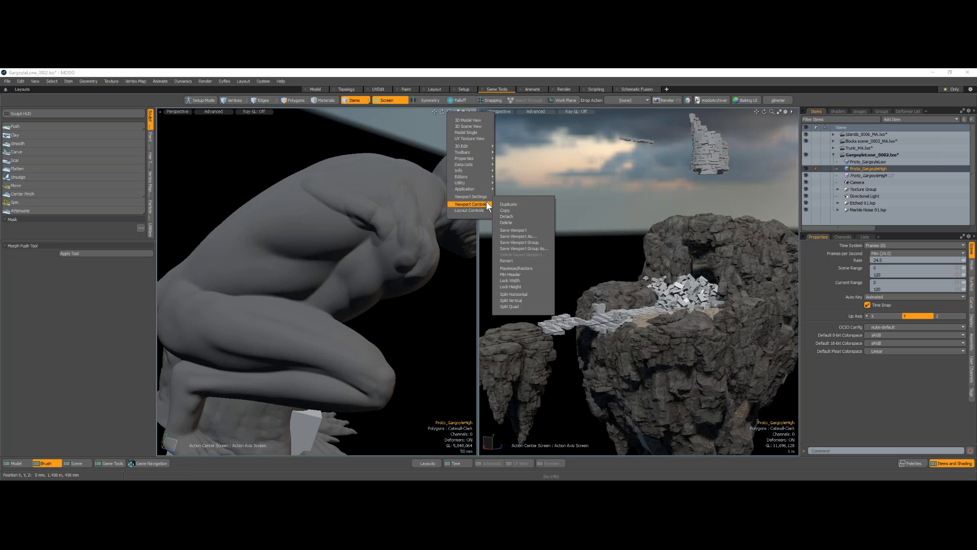
left_click(519, 222)
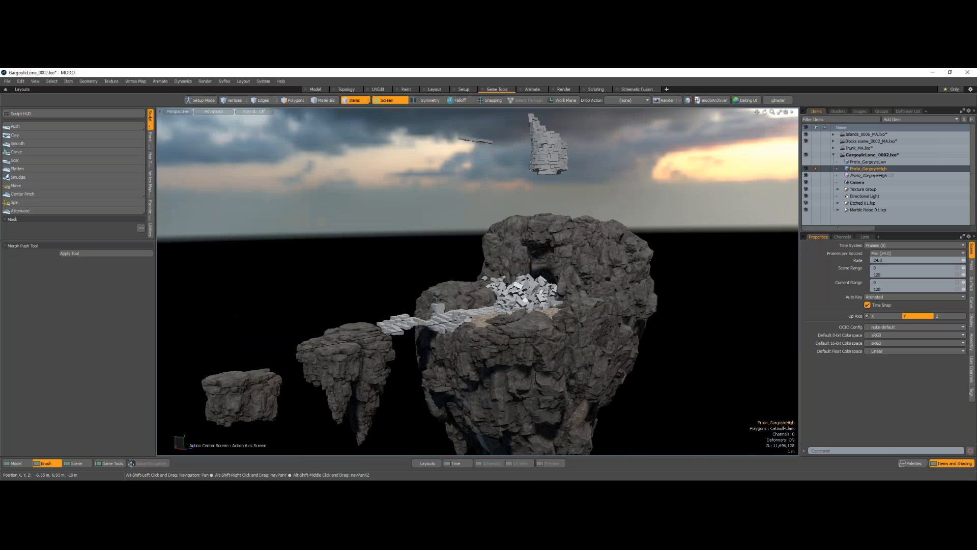
left_click_drag(488, 283, 502, 295, "alt")
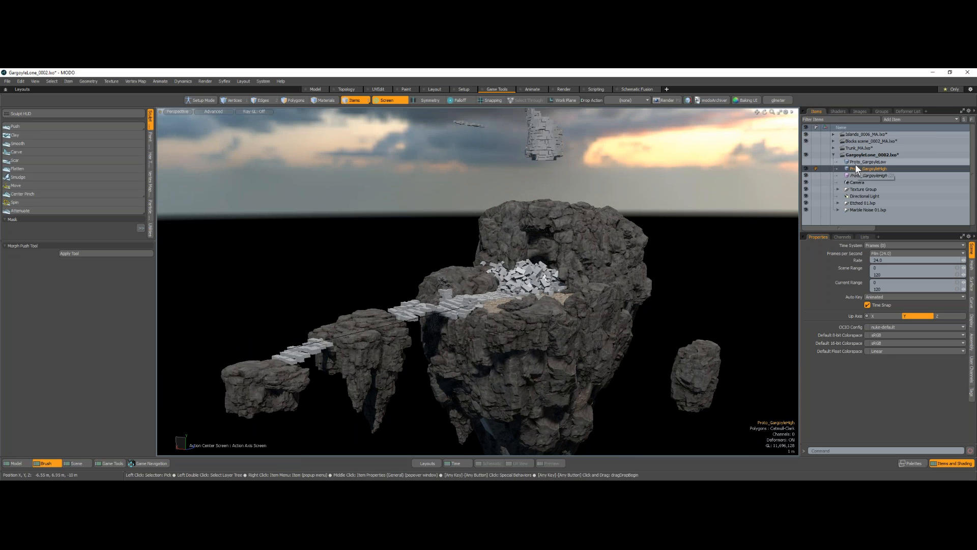
Make Islands_0006_MA.lxo active, collapse the gargoyle scene's items, and look over the scene files in the 10-0 folder without loading any
left_click(863, 135)
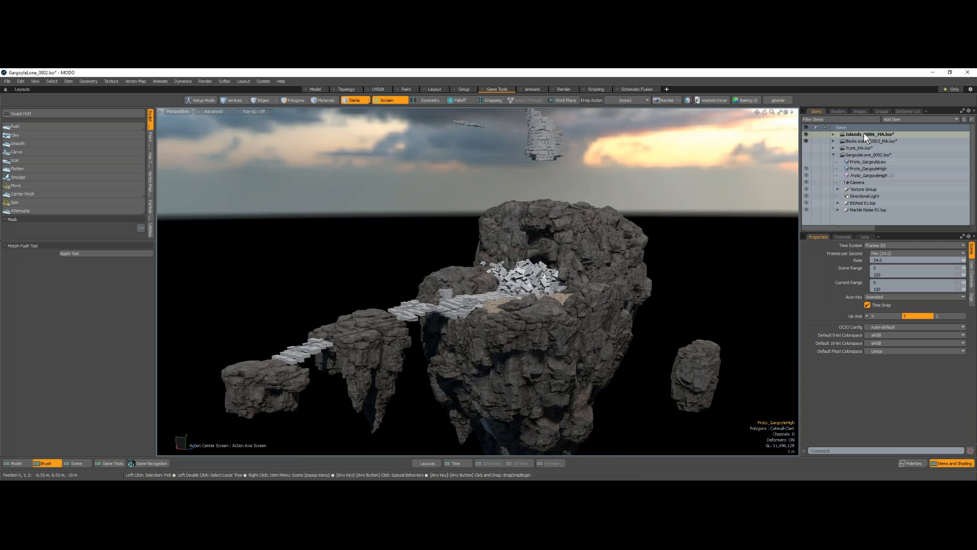
left_click(833, 155)
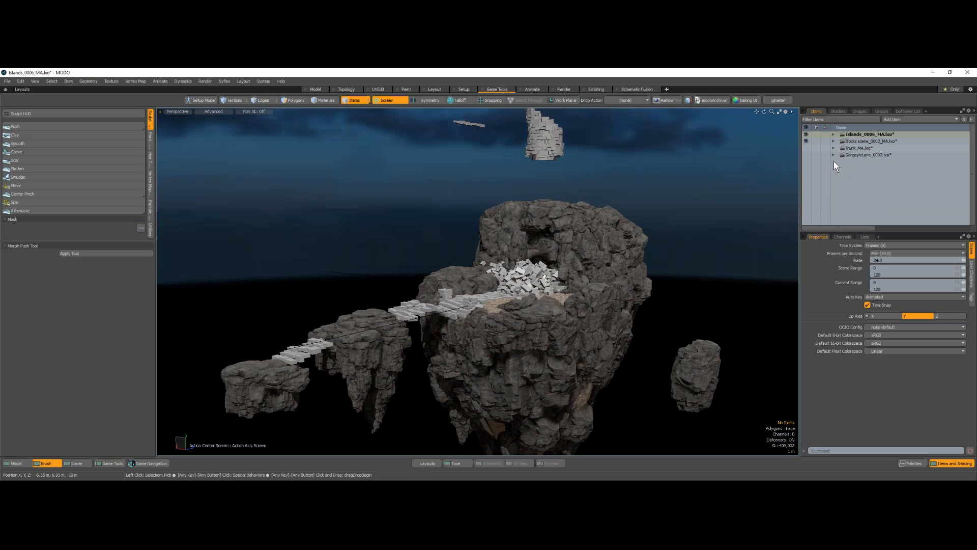
left_click(7, 82)
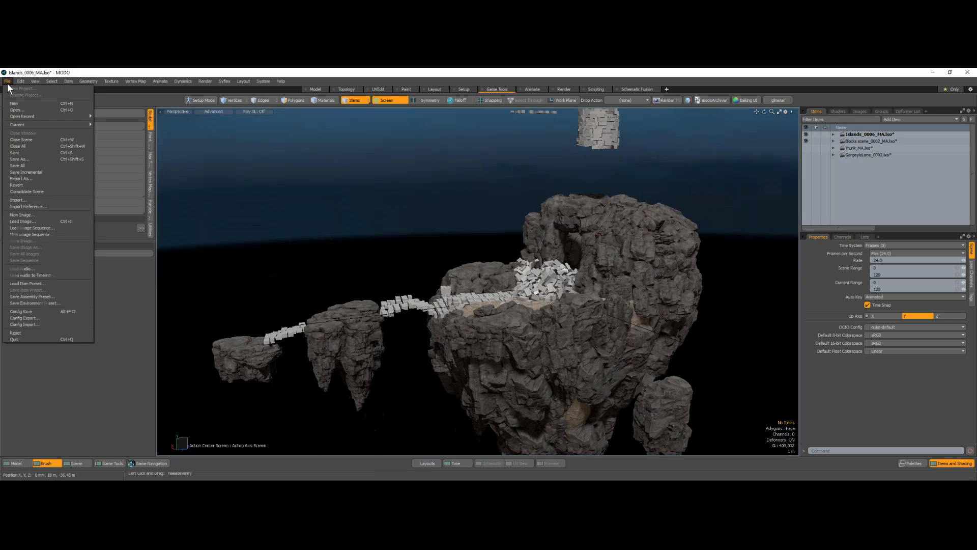
left_click(21, 113)
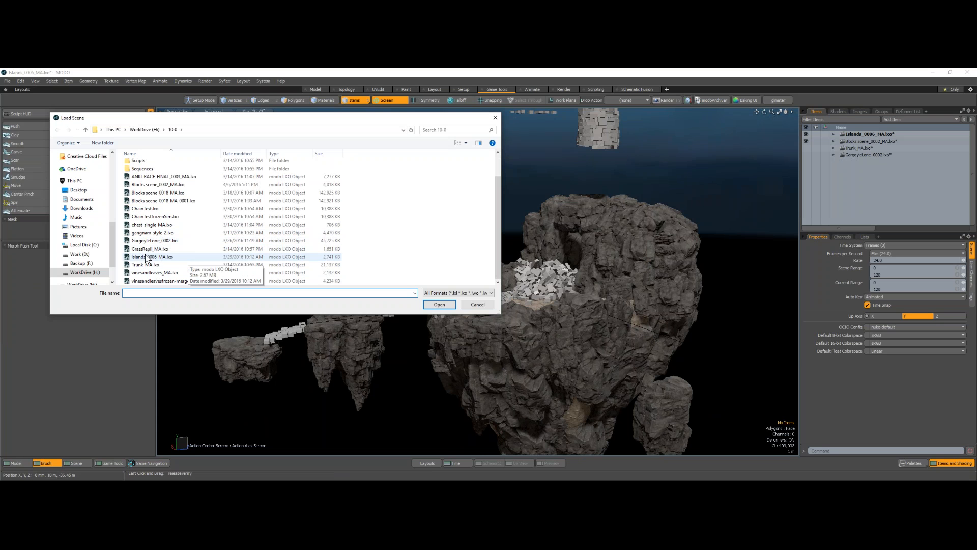
left_click(497, 118)
Make GargoyleLone_0002.lxo active, isolate the Proto_GargoyleLow mesh with the Blocks scene hidden, and frame it
left_click(869, 157)
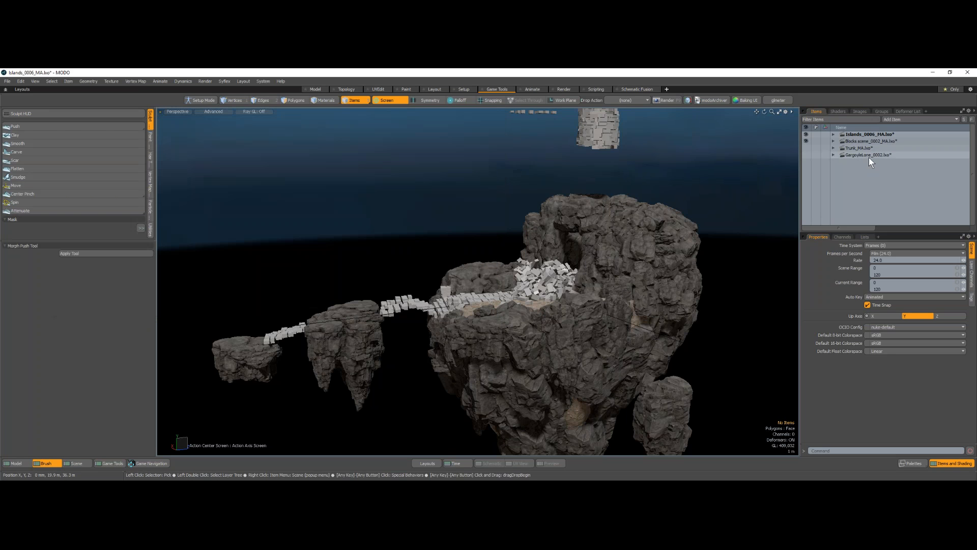
left_click(832, 154)
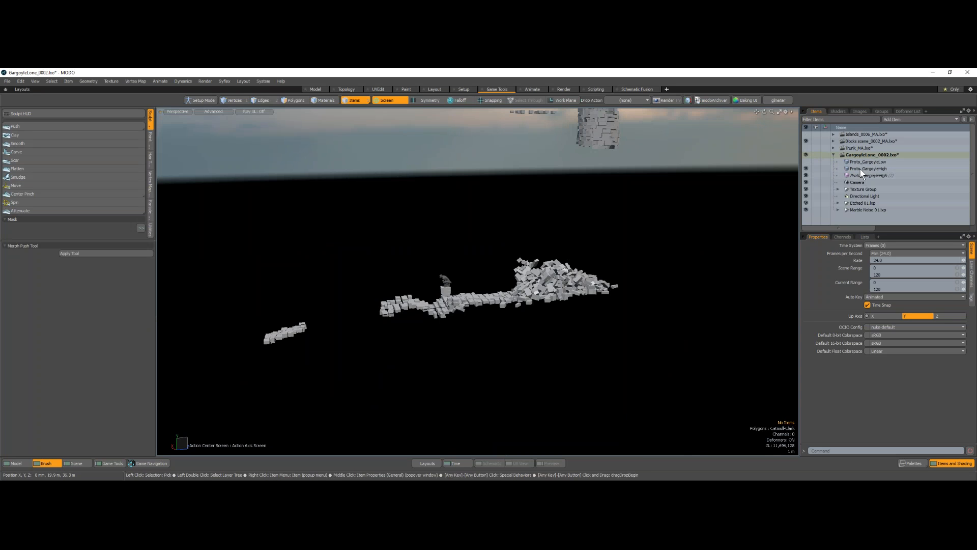
left_click(860, 160)
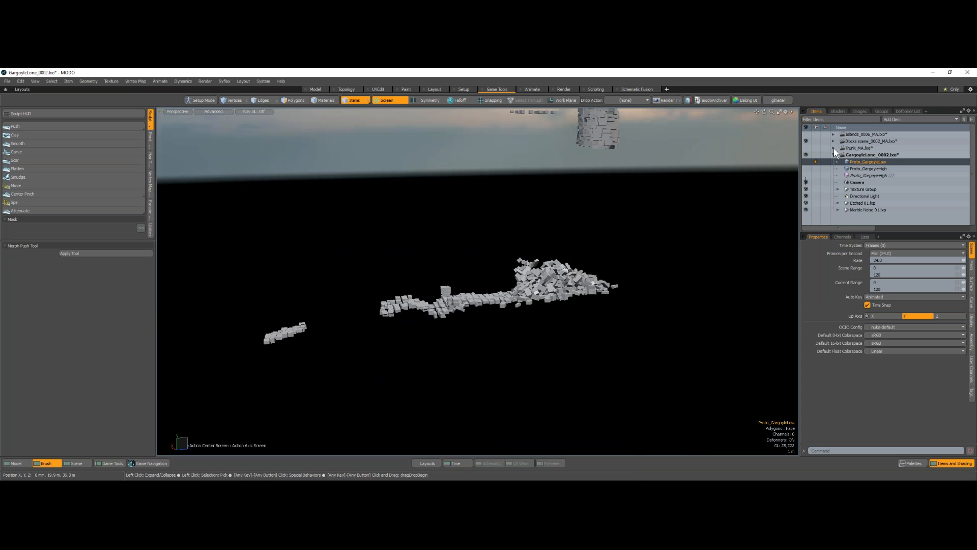
left_click(805, 141)
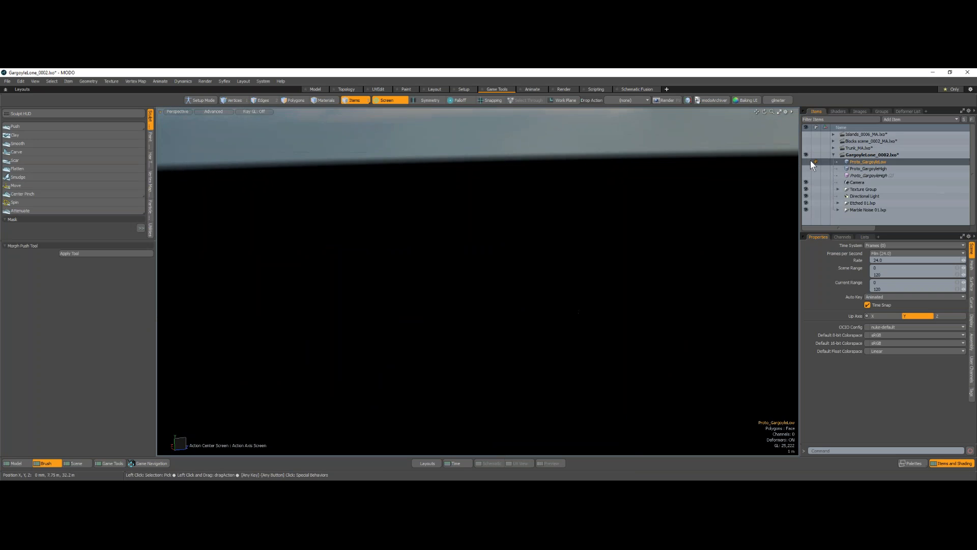
key("a")
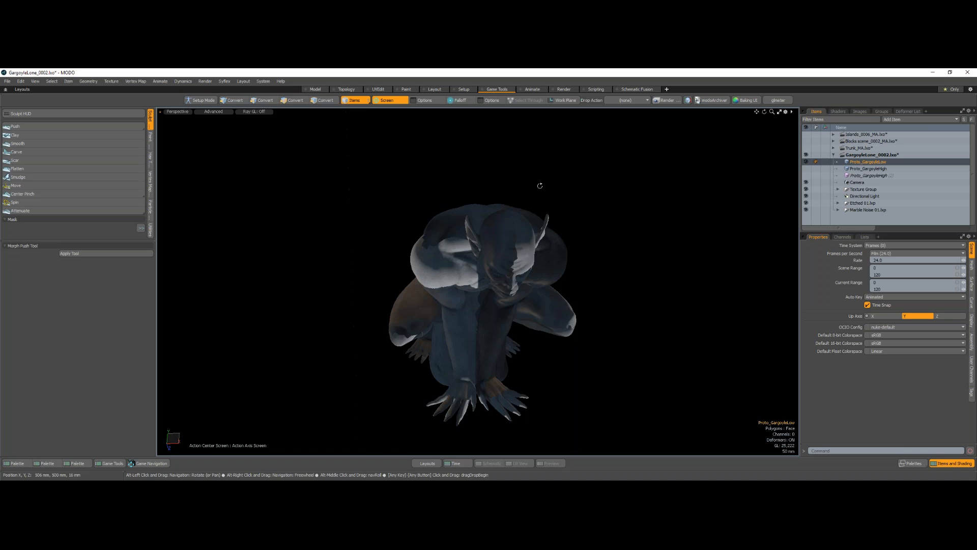
Turn off the StoneTexture and gargnorm image layers of the garg2 material in the Shader Tree
left_click(838, 111)
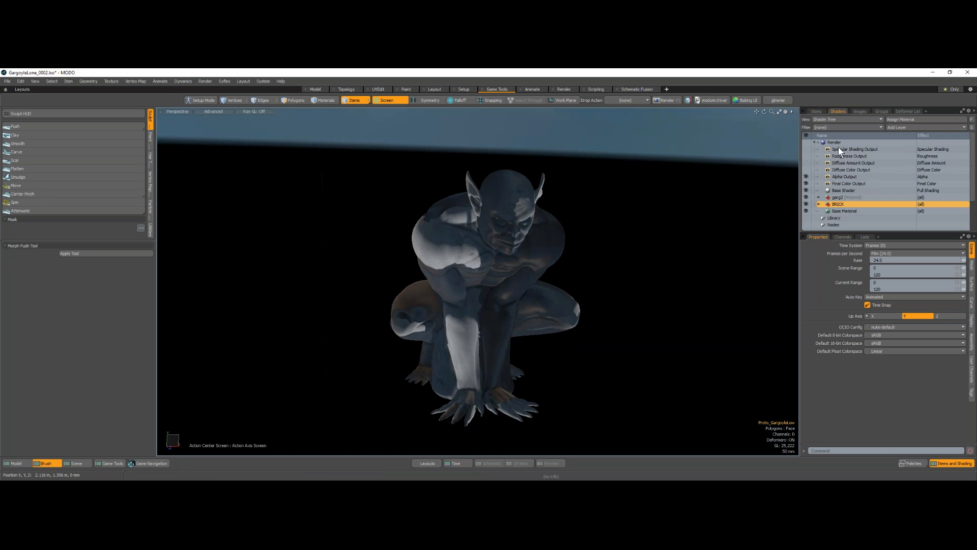
left_click(818, 197)
left_click(806, 204)
left_click(806, 211)
Change the viewport shading style from Advanced to Vertex Map
left_click_drag(471, 274, 442, 252, "alt")
left_click(214, 111)
left_click(211, 130)
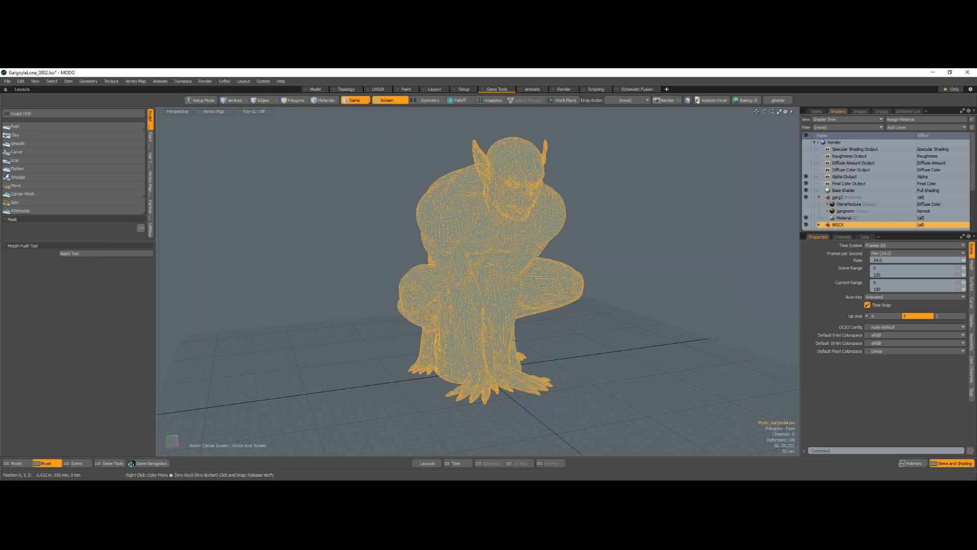
Look over the game vertex map tools and the sculpting brush tools
left_click(104, 462)
left_click(149, 160)
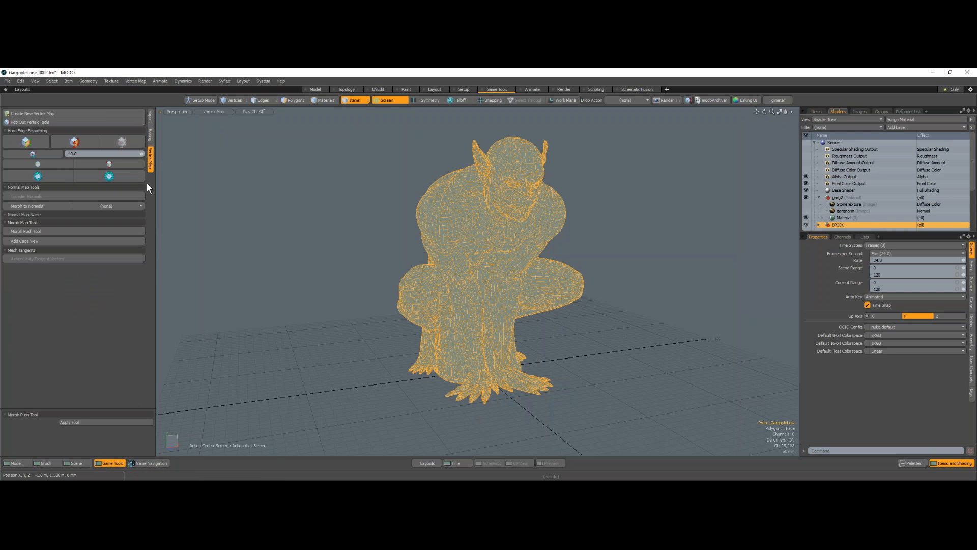
left_click(48, 463)
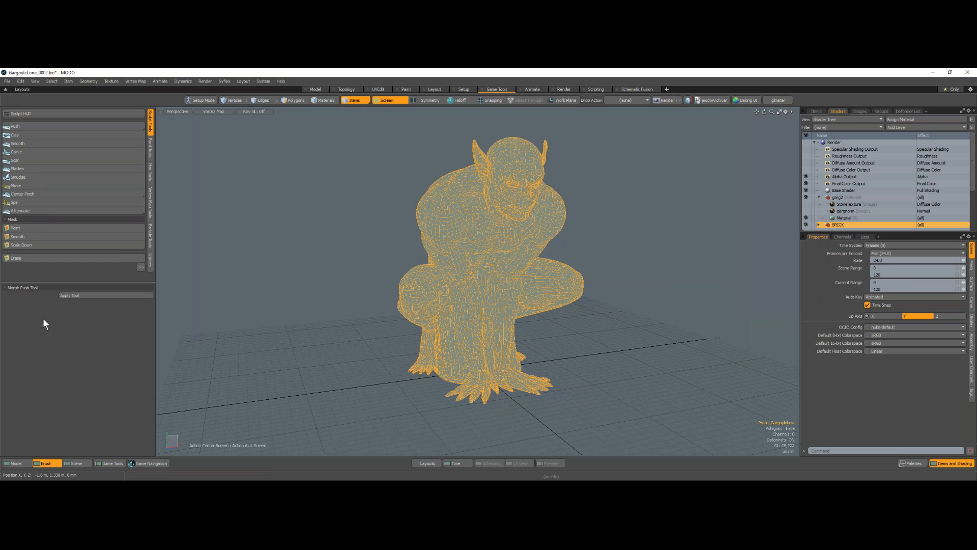
left_click_drag(438, 306, 529, 342, "alt")
Display the low-poly gargoyle's vertex map lists and switch to polygon selection mode
left_click(866, 236)
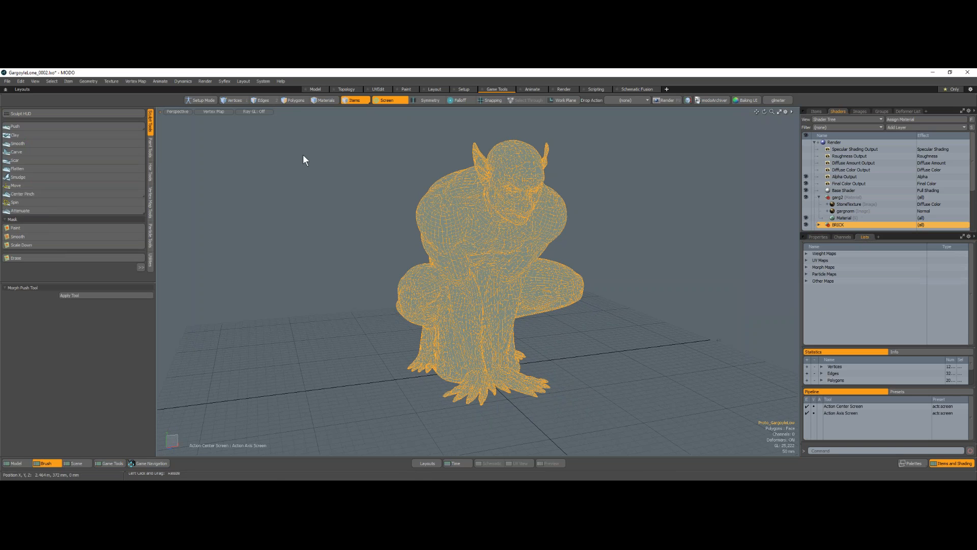
left_click(295, 100)
left_click_drag(456, 212, 502, 282, "alt")
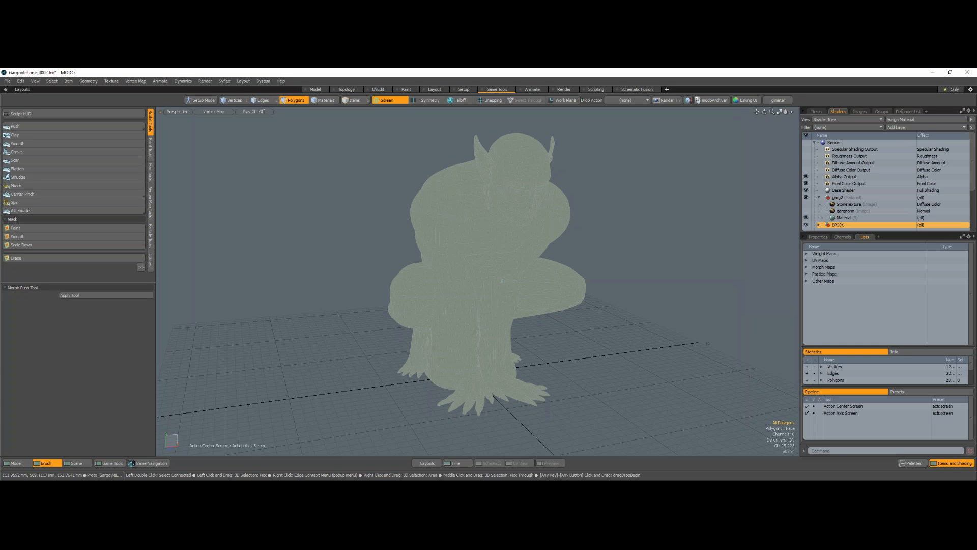
Create a Mikk tangent basis map for the low-poly gargoyle with the game vertex map tools
left_click(807, 281)
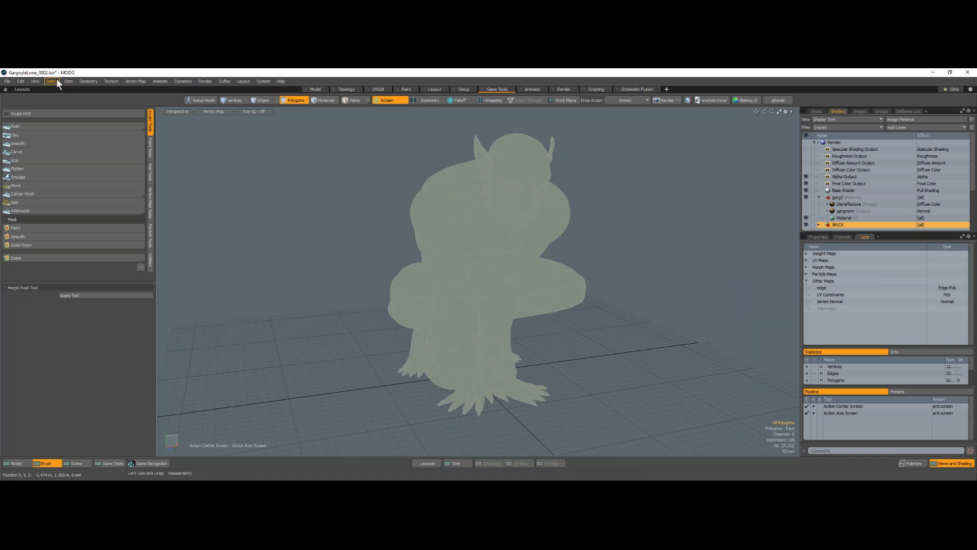
left_click(110, 462)
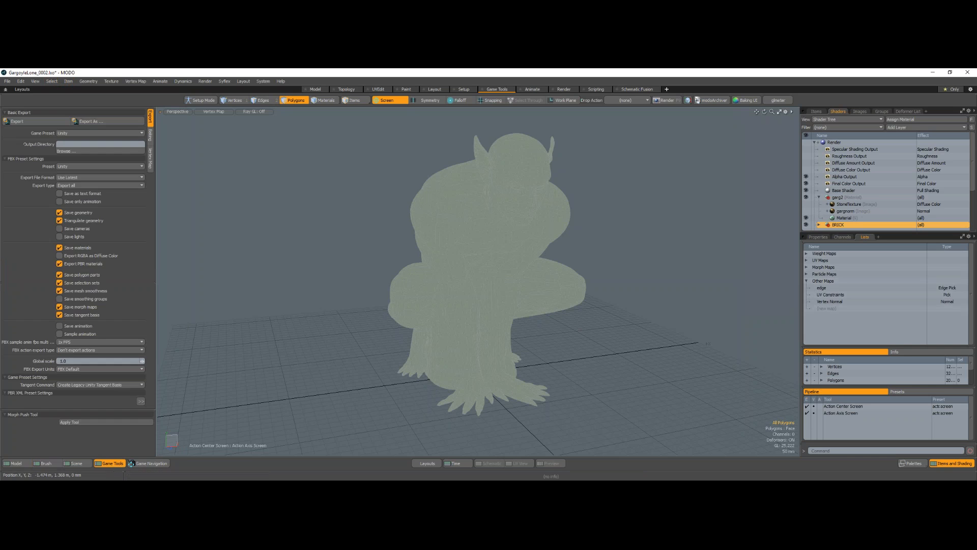
left_click(150, 165)
left_click(99, 259)
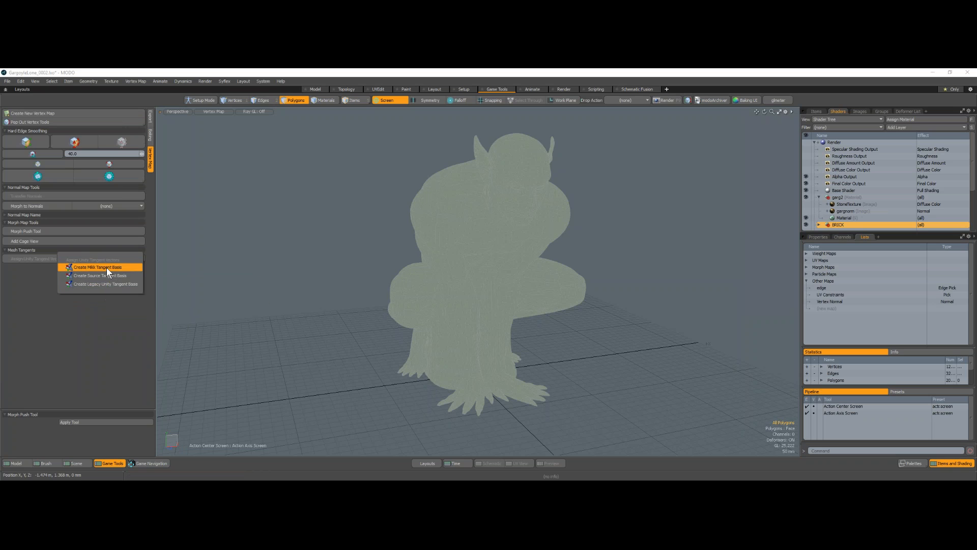
left_click(105, 268)
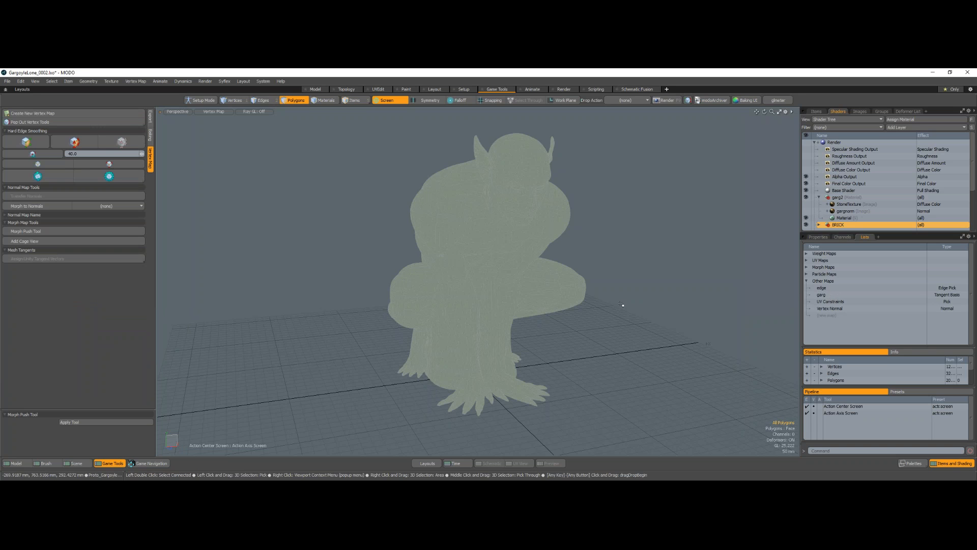
Create a new RGBA vertex map named Color with an initial colour of 0.78, 0.78, 0.78 and a value of 1.0
left_click_drag(622, 304, 536, 293, "alt")
left_click(824, 315)
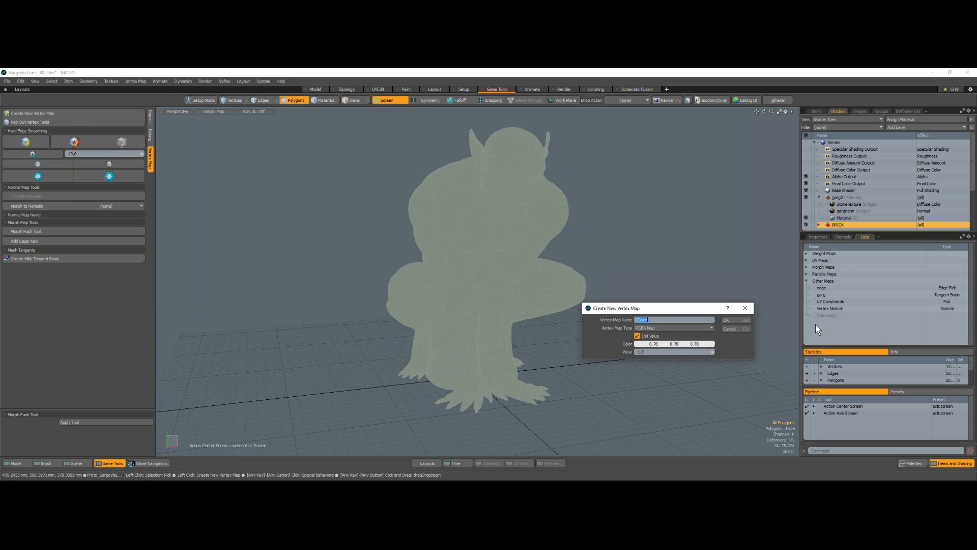
key("Return")
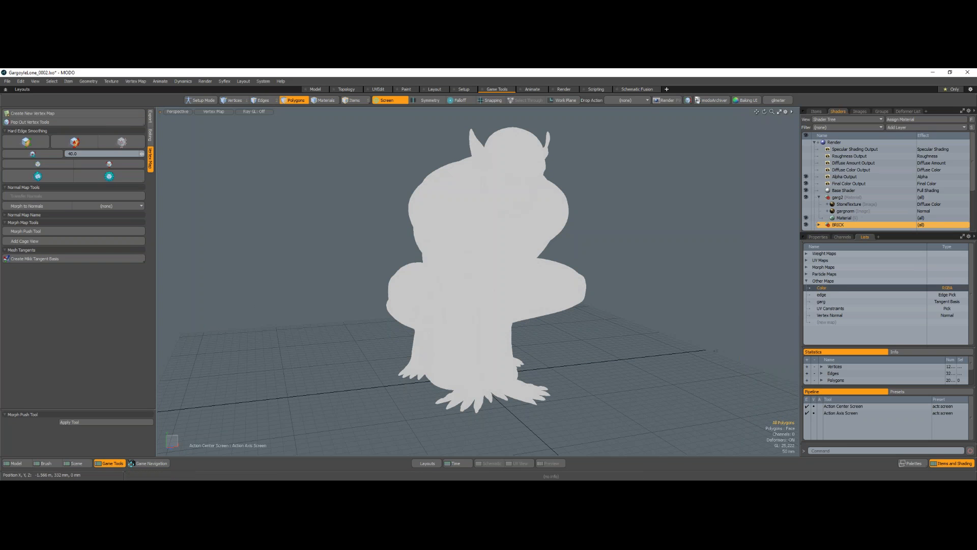
Activate the vertex map Paint brush and enable its Set Color option
left_click(45, 463)
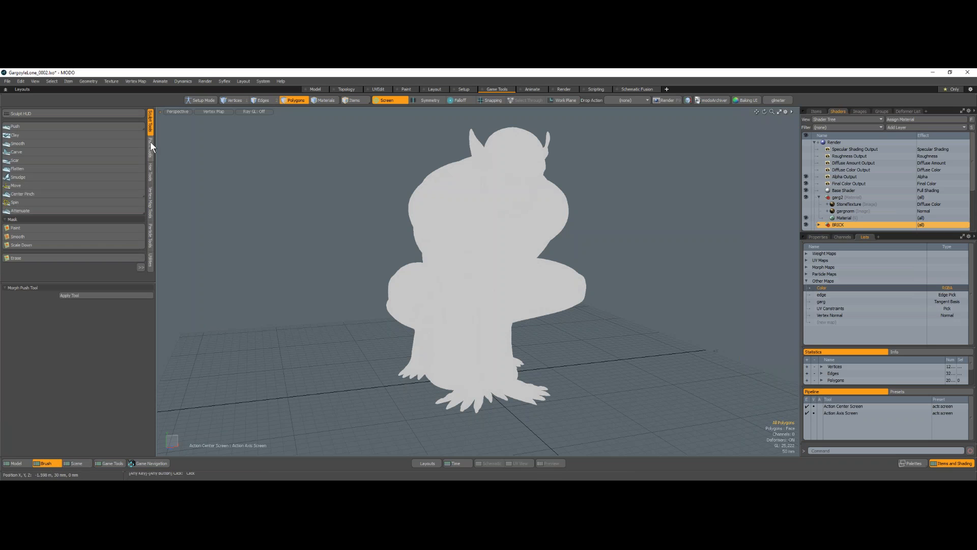
left_click(150, 201)
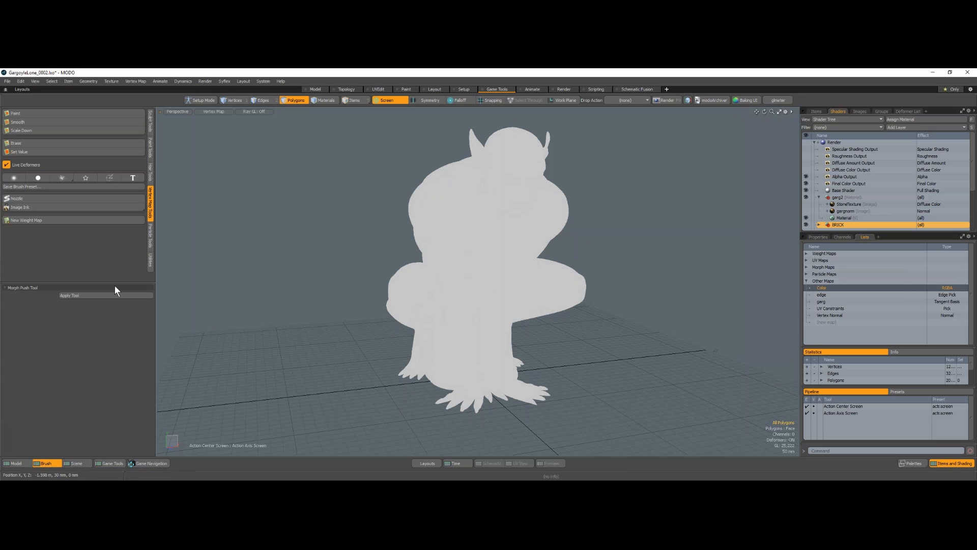
left_click(56, 115)
left_click_drag(81, 284, 81, 256)
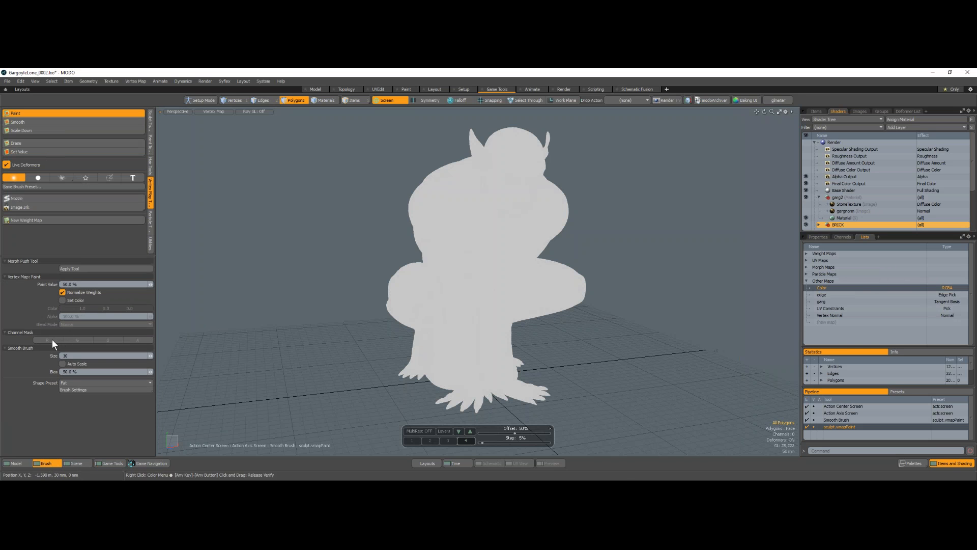
left_click(62, 300)
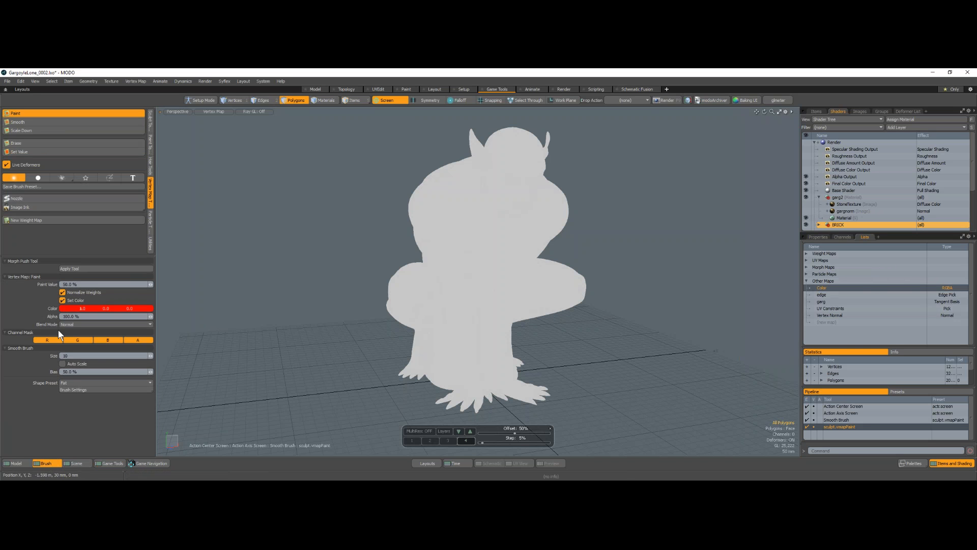
left_click_drag(500, 261, 418, 270, "alt")
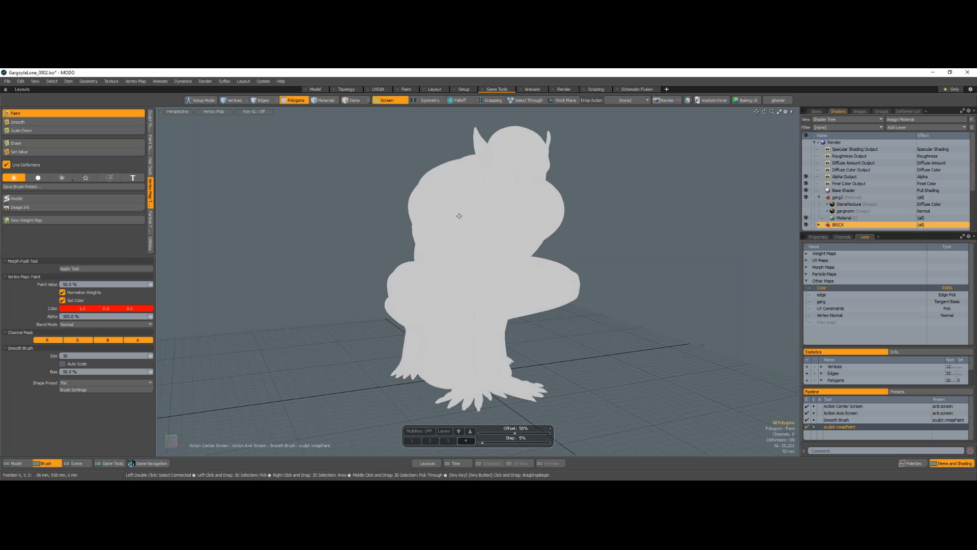
right_click_drag(460, 220, 484, 220)
mouse_move(458, 214)
left_mouse_down()
mouse_move(516, 159)
mouse_move(475, 214)
mouse_move(457, 217)
mouse_move(478, 209)
left_mouse_up()
key("ctrl+z")
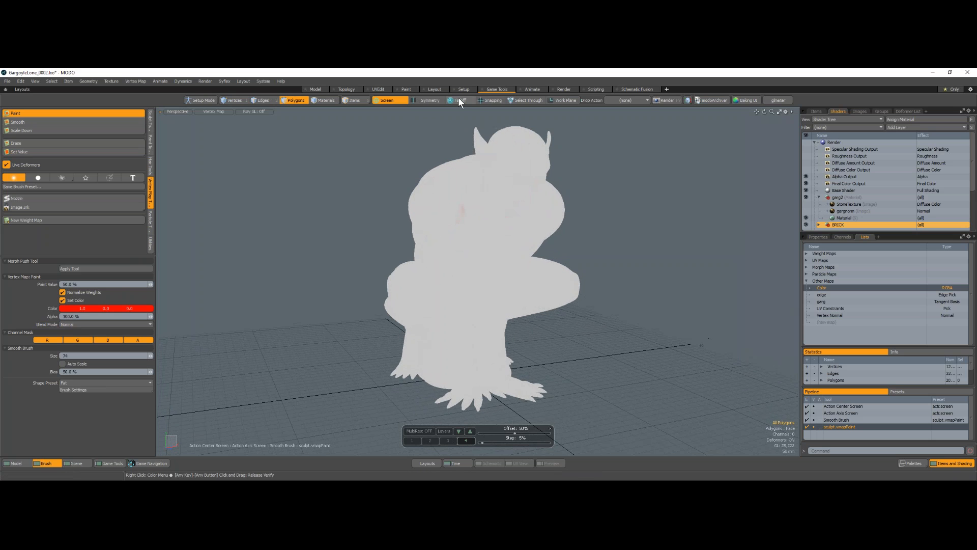
left_click(459, 100)
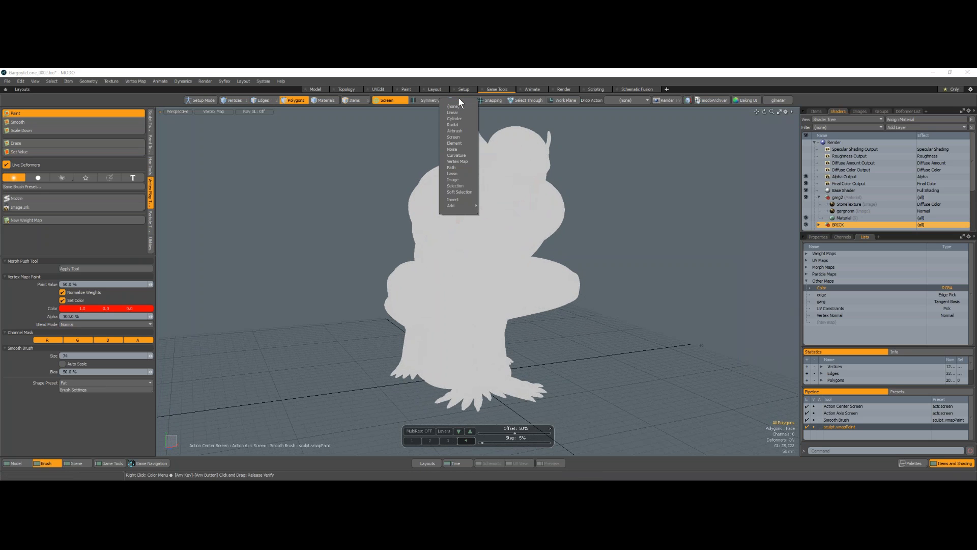
left_click(461, 156)
left_click_drag(475, 232, 452, 233, "alt")
key("ctrl+z")
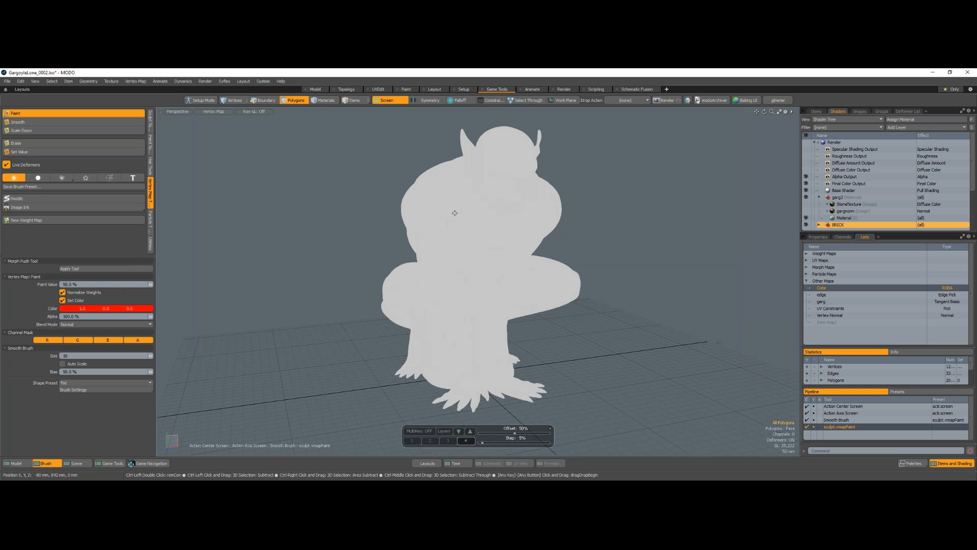
Apply a Curvature falloff to the Paint brush and set its colour to black (0.0, 0.0, 0.0)
left_click(460, 100)
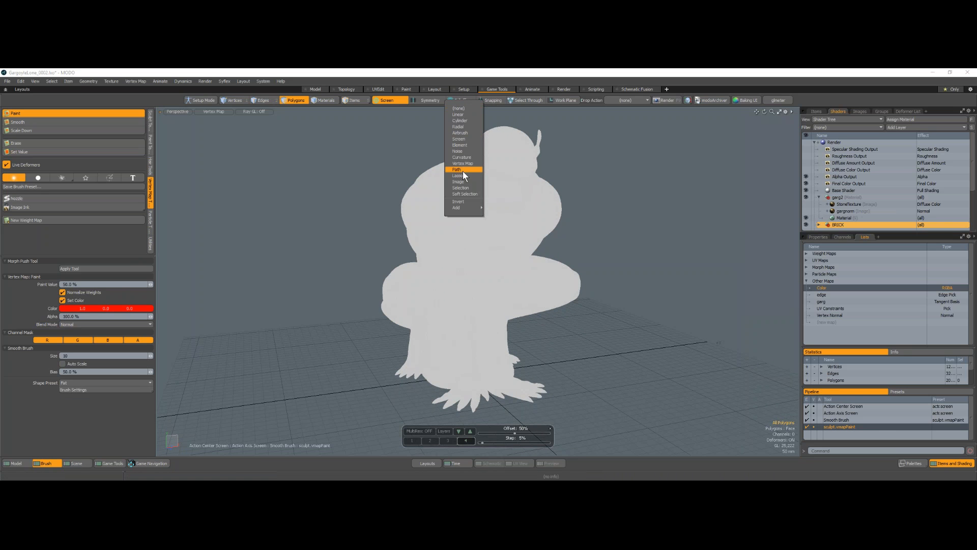
left_click(462, 157)
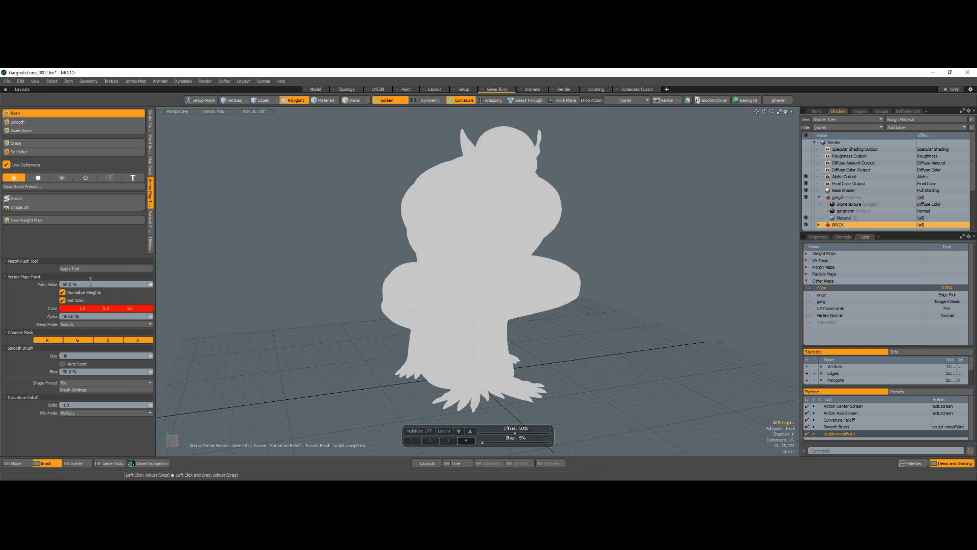
left_click_drag(95, 256, 95, 249)
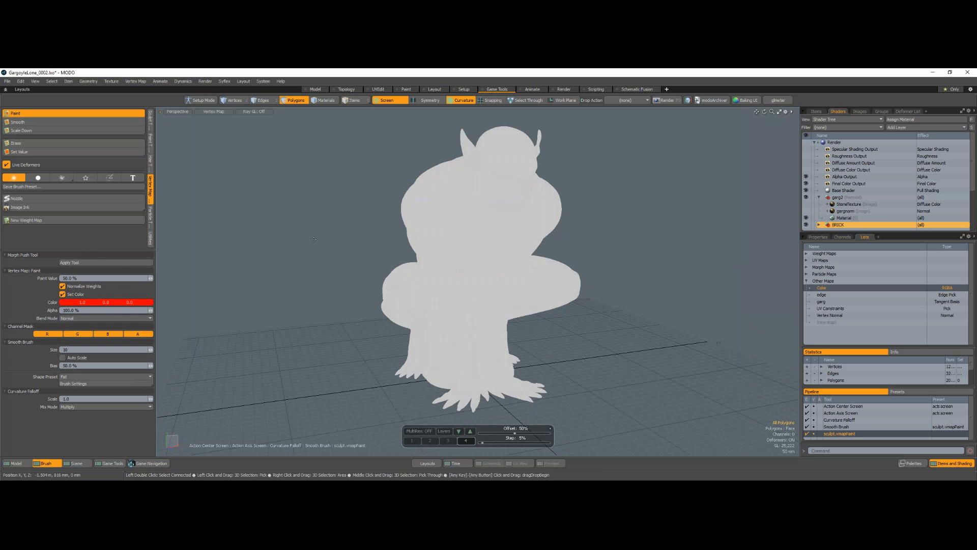
left_click(90, 301)
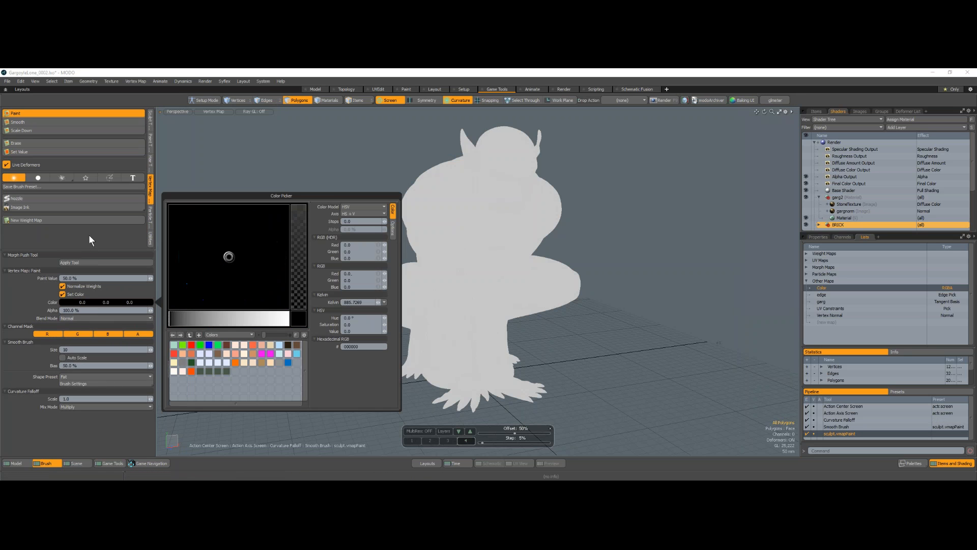
left_click(89, 235)
Enlarge the brush and paint black vertex colour over the gargoyle's torso, head, arms, legs and feet from several angles
right_click_drag(454, 232, 533, 232)
mouse_move(453, 233)
left_mouse_down()
mouse_move(516, 173)
mouse_move(514, 148)
mouse_move(493, 152)
left_mouse_up()
mouse_move(478, 229)
left_mouse_down()
mouse_move(509, 229)
mouse_move(439, 309)
mouse_move(483, 346)
left_mouse_up()
mouse_move(441, 300)
left_mouse_down("alt")
mouse_move(448, 344)
mouse_move(437, 239)
mouse_move(460, 180)
left_mouse_up("alt")
left_click_drag(575, 307, 402, 306, "alt")
mouse_move(560, 262)
left_mouse_down()
mouse_move(482, 196)
mouse_move(461, 224)
left_mouse_up()
mouse_move(539, 249)
left_mouse_down()
mouse_move(478, 151)
mouse_move(473, 191)
mouse_move(544, 188)
mouse_move(467, 202)
left_mouse_up()
left_click_drag(468, 356, 529, 346, "alt")
mouse_move(509, 402)
left_mouse_down()
mouse_move(532, 402)
mouse_move(484, 407)
mouse_move(498, 409)
mouse_move(430, 394)
left_mouse_up()
Smooth the painted vertex colours over the gargoyle's head, torso, arms and legs with an enlarged Smooth brush
scroll(478, 281, "up", 2)
left_click(21, 123)
left_click_drag(520, 282, 535, 275, "alt")
right_click_drag(465, 184, 532, 183)
mouse_move(466, 186)
left_mouse_down()
mouse_move(465, 171)
mouse_move(489, 200)
mouse_move(488, 214)
left_mouse_up()
left_click_drag(568, 204, 526, 220, "alt")
mouse_move(525, 216)
left_mouse_down()
mouse_move(526, 186)
mouse_move(488, 175)
mouse_move(500, 195)
mouse_move(516, 153)
mouse_move(473, 150)
left_mouse_up()
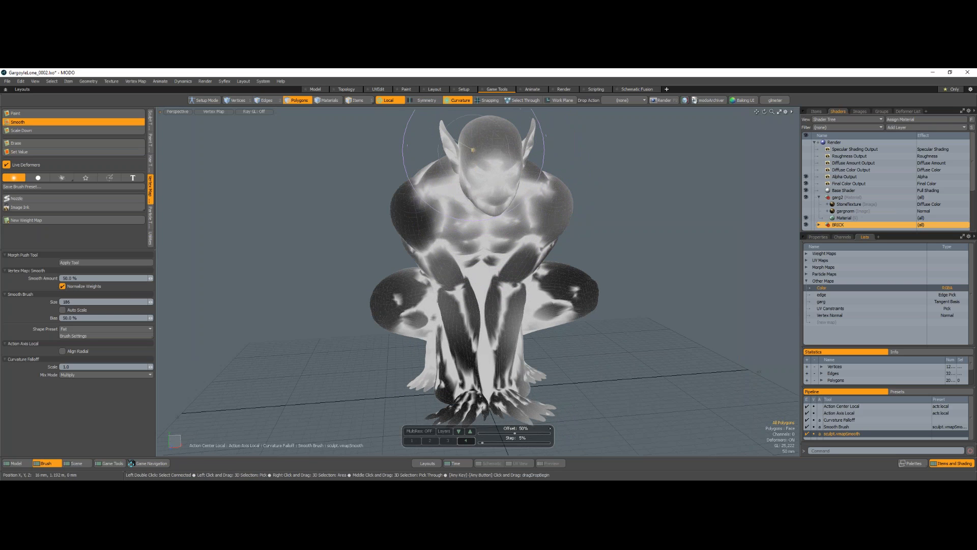
left_click_drag(407, 203, 424, 197)
left_click_drag(447, 282, 471, 311)
mouse_move(552, 305)
left_mouse_down("alt")
mouse_move(519, 308)
mouse_move(526, 251)
mouse_move(526, 275)
left_mouse_up("alt")
mouse_move(508, 304)
left_mouse_down("alt")
mouse_move(516, 307)
mouse_move(448, 305)
left_mouse_up("alt")
left_click_drag(550, 259, 491, 249)
left_click_drag(331, 296, 470, 300, "alt")
mouse_move(413, 274)
left_mouse_down()
mouse_move(425, 301)
mouse_move(486, 308)
mouse_move(498, 327)
mouse_move(473, 325)
left_mouse_up()
mouse_move(460, 349)
left_mouse_down()
mouse_move(466, 366)
mouse_move(473, 346)
mouse_move(420, 349)
left_mouse_up()
mouse_move(489, 356)
left_mouse_down()
mouse_move(511, 364)
mouse_move(473, 361)
left_mouse_up()
mouse_move(570, 326)
left_mouse_down("alt")
mouse_move(509, 323)
mouse_move(585, 315)
left_mouse_up("alt")
Paint the gargoyle's shoulder and one side of its chest red (0.98, 0.03, 0.03) with a smaller Paint brush
scroll(573, 314, "down", 5)
left_click(25, 114)
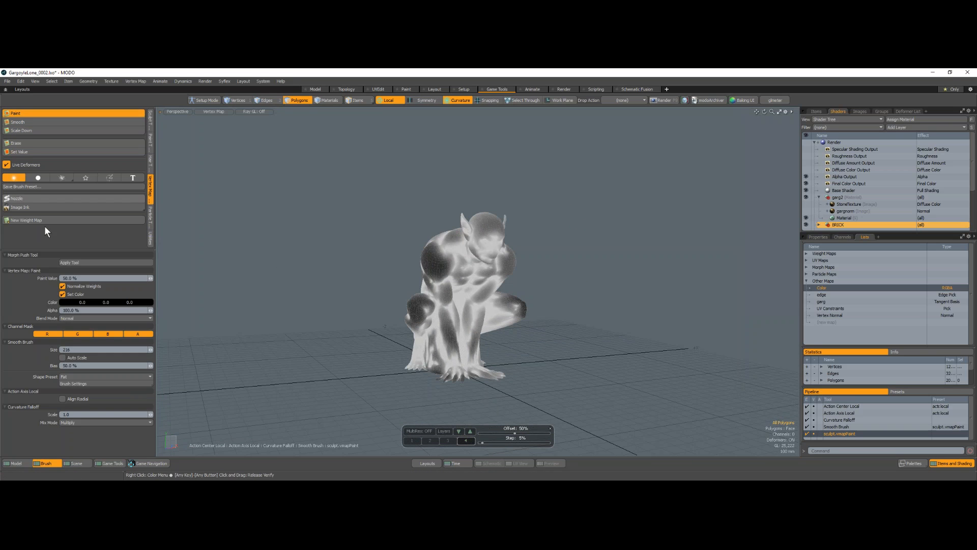
left_click(77, 302)
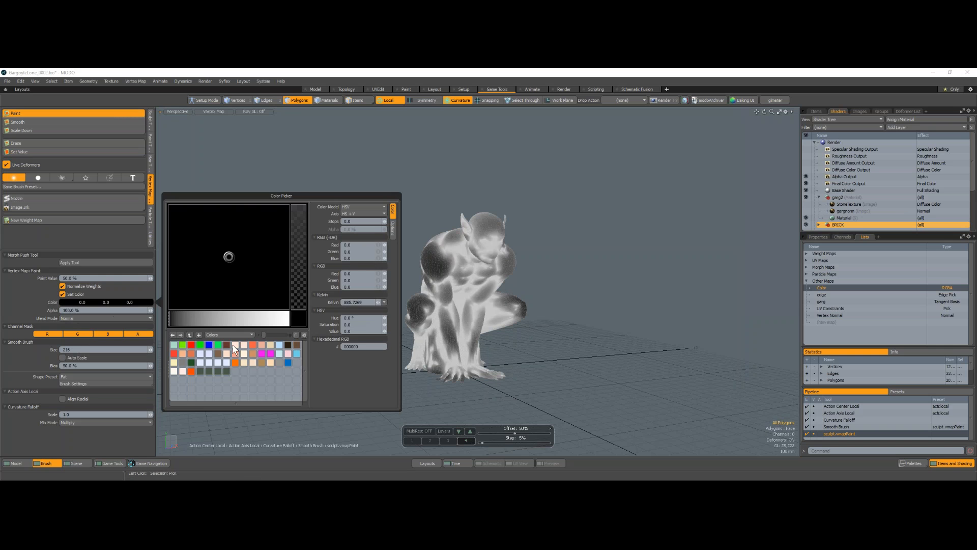
left_click(174, 353)
left_click_drag(456, 262, 502, 263, "ctrl+alt")
left_click(430, 252)
right_click_drag(434, 257, 406, 258)
mouse_move(433, 264)
left_mouse_down()
mouse_move(423, 242)
mouse_move(435, 227)
mouse_move(477, 267)
mouse_move(433, 257)
left_mouse_up()
Set the paint colour to yellow (0.98, 0.78, 0.15) and paint over the red part of the chest
left_click(83, 302)
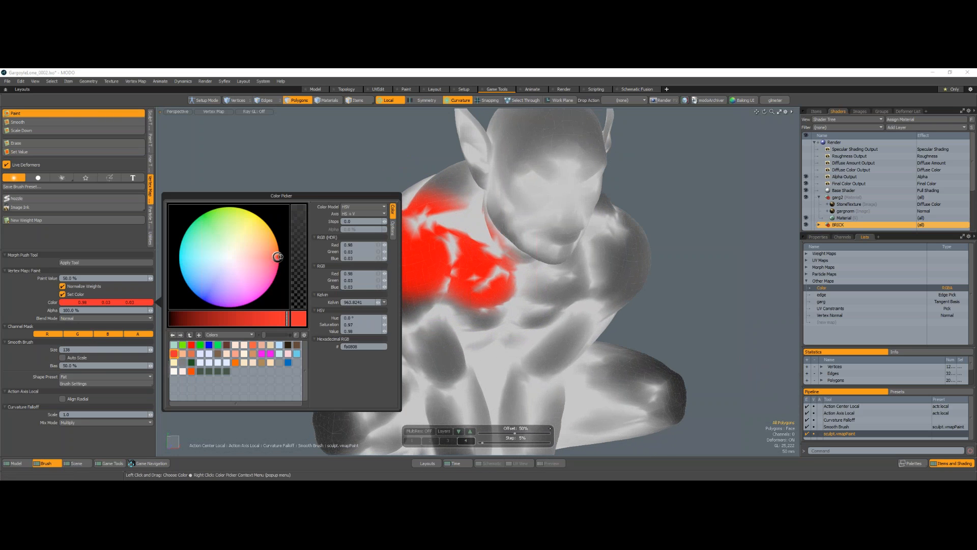
mouse_move(277, 256)
left_mouse_down()
mouse_move(253, 274)
mouse_move(259, 226)
left_mouse_up()
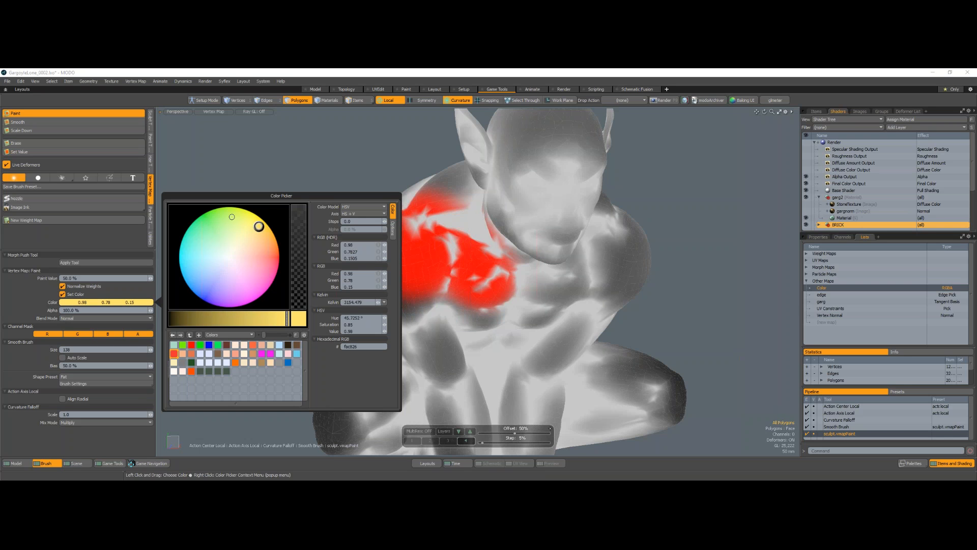
left_click(7, 303)
right_click_drag(468, 262, 476, 262)
left_click_drag(476, 262, 476, 260)
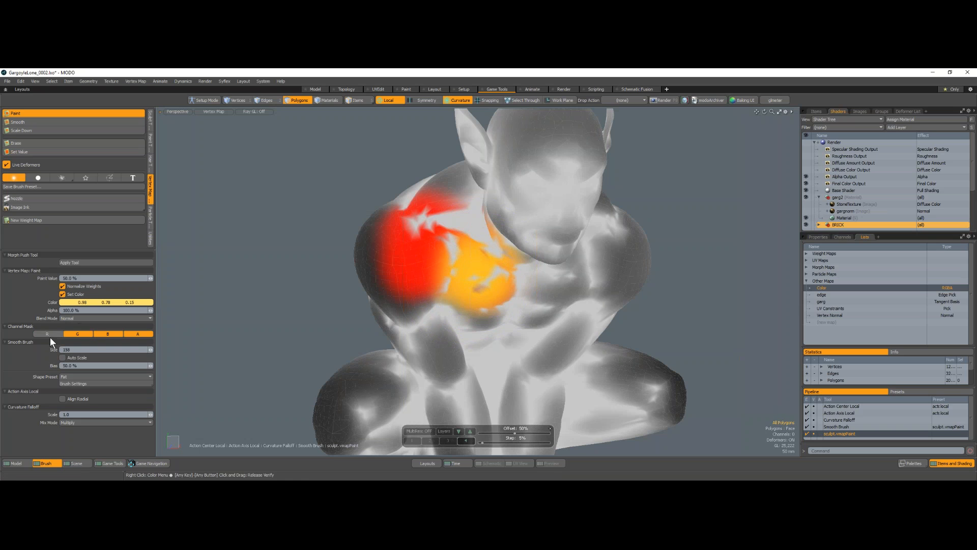
Paint the opposite chest with the red channel masked off, and the abdomen and upper arms with green masked off too
mouse_move(490, 299)
left_mouse_down()
mouse_move(480, 291)
mouse_move(518, 321)
mouse_move(616, 282)
left_mouse_up()
left_click(78, 333)
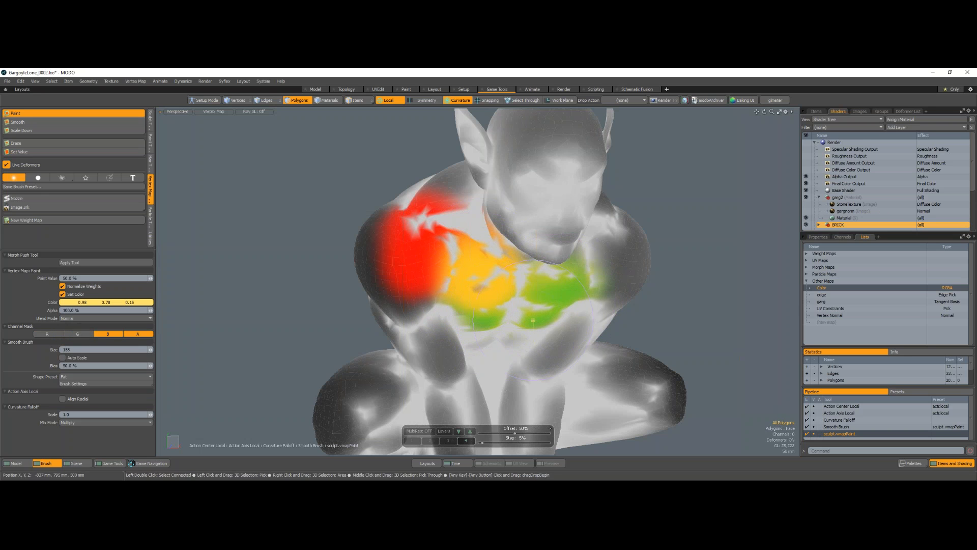
mouse_move(484, 323)
left_mouse_down()
mouse_move(493, 337)
mouse_move(519, 342)
mouse_move(575, 326)
mouse_move(590, 298)
left_mouse_up()
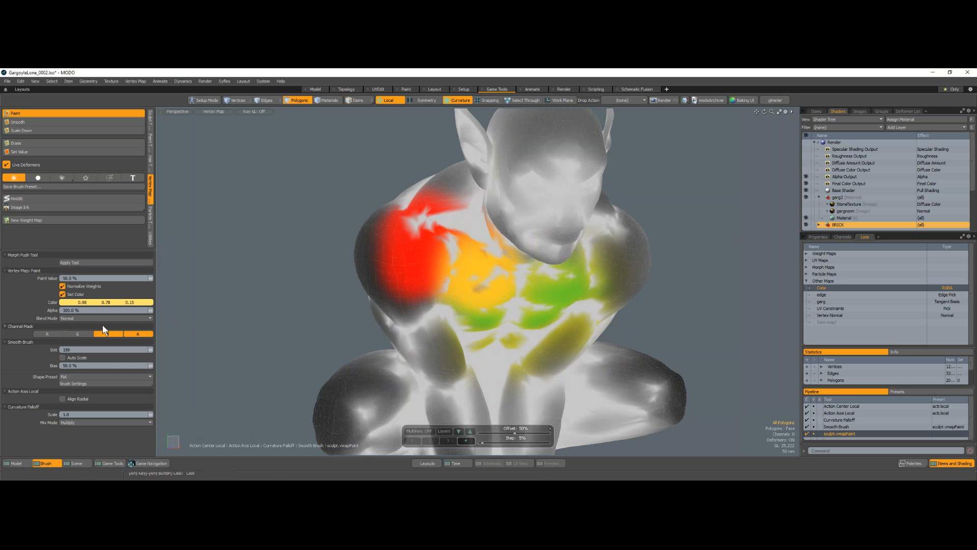
left_click_drag(414, 328, 348, 330, "ctrl+alt")
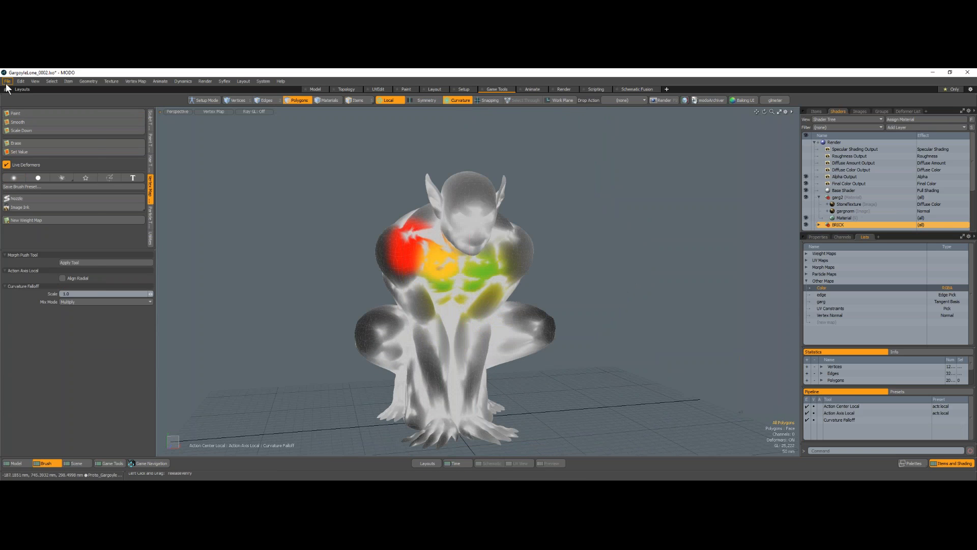
Close the gargoyle scene and make Islands_0006_MA.lxo the current scene
left_click(7, 81)
left_click(33, 139)
left_click(731, 333)
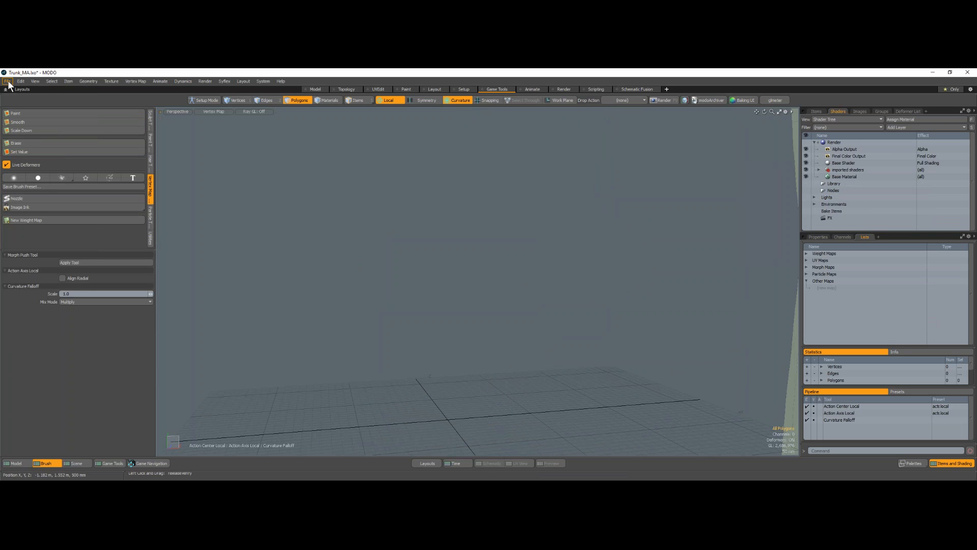
left_click(815, 111)
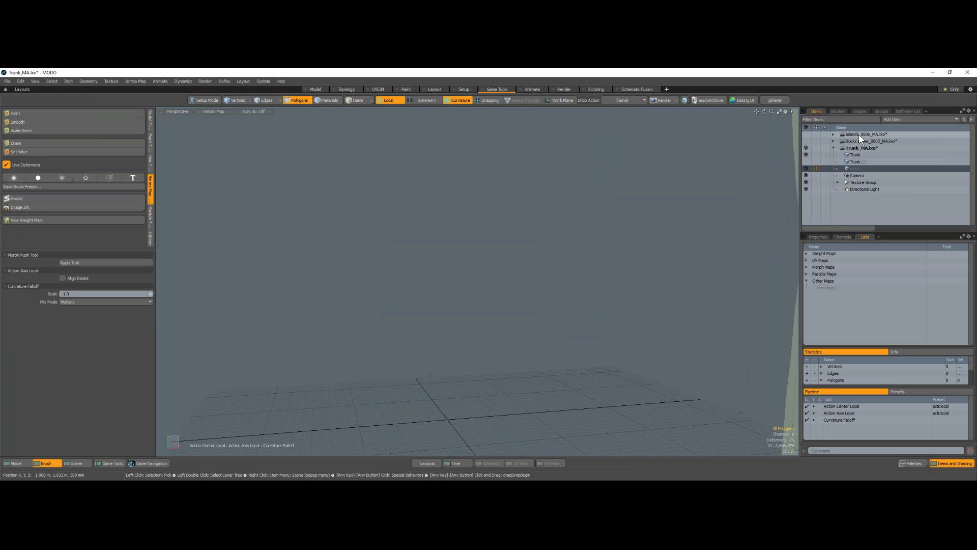
left_click(859, 135)
Set the viewport shading style to Advanced and frame the whole group of floating islands
left_click_drag(601, 235, 331, 316, "alt")
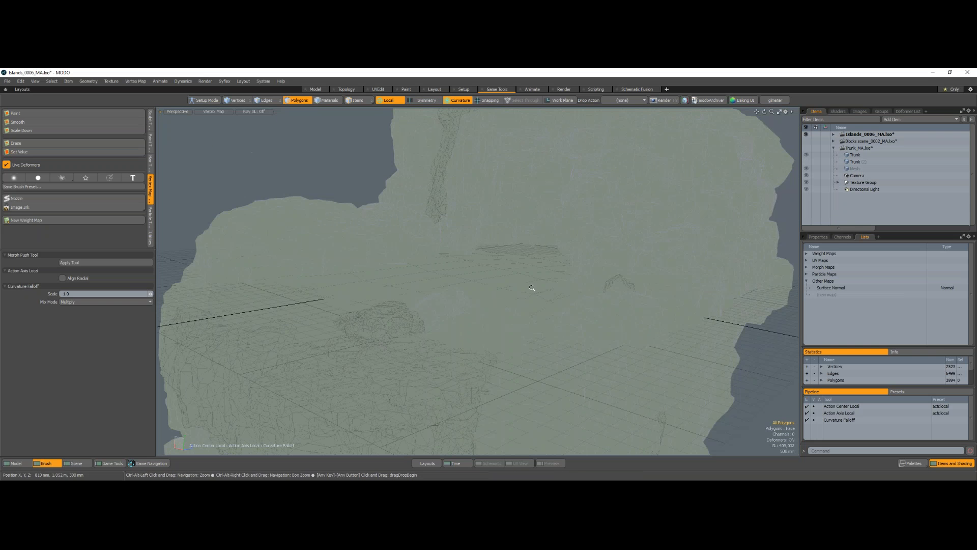
left_click(211, 111)
left_click(211, 164)
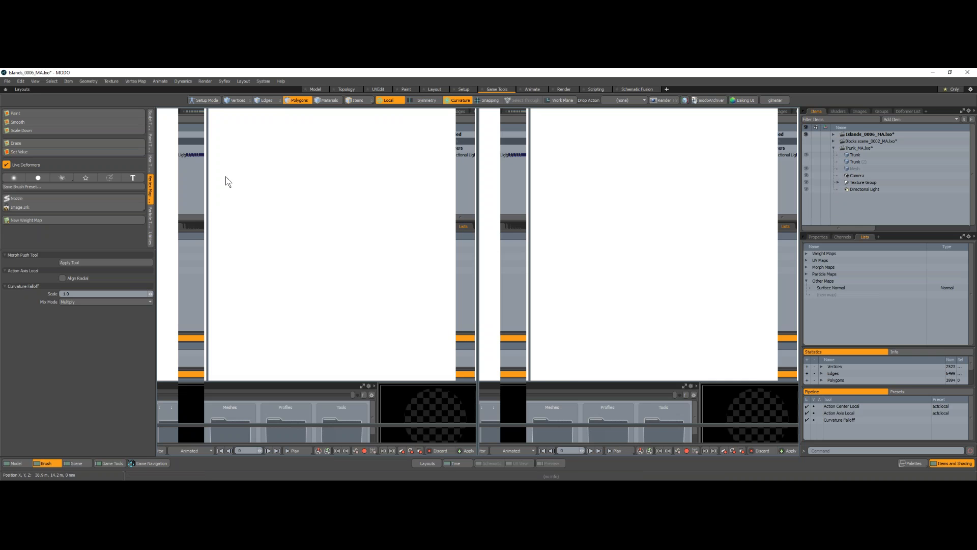
key("alt")
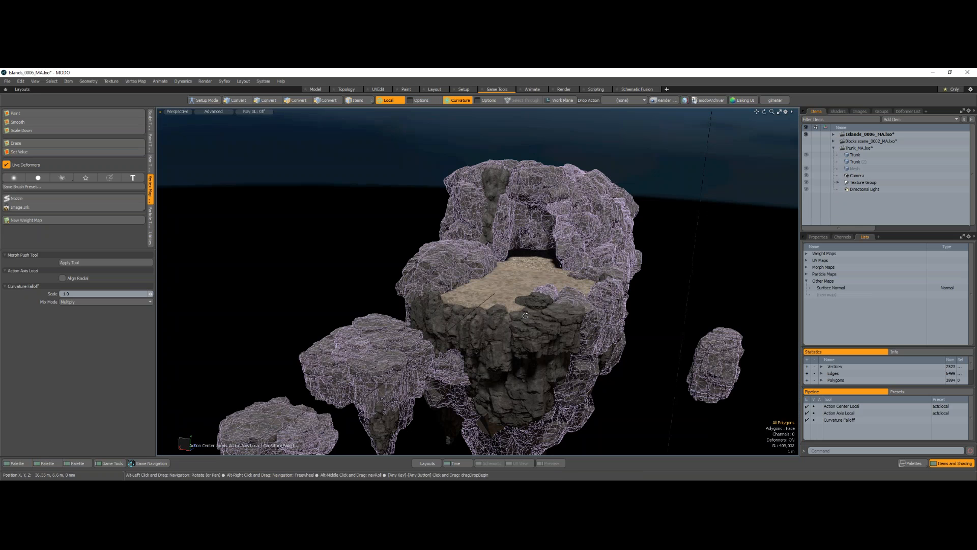
scroll(511, 299, "down", 4)
left_click_drag(525, 316, 501, 295, "alt")
Open the scene gangnam_style_2.lxo from the 10-0 folder alongside the scenes already loaded
left_click(7, 81)
mouse_move(48, 115)
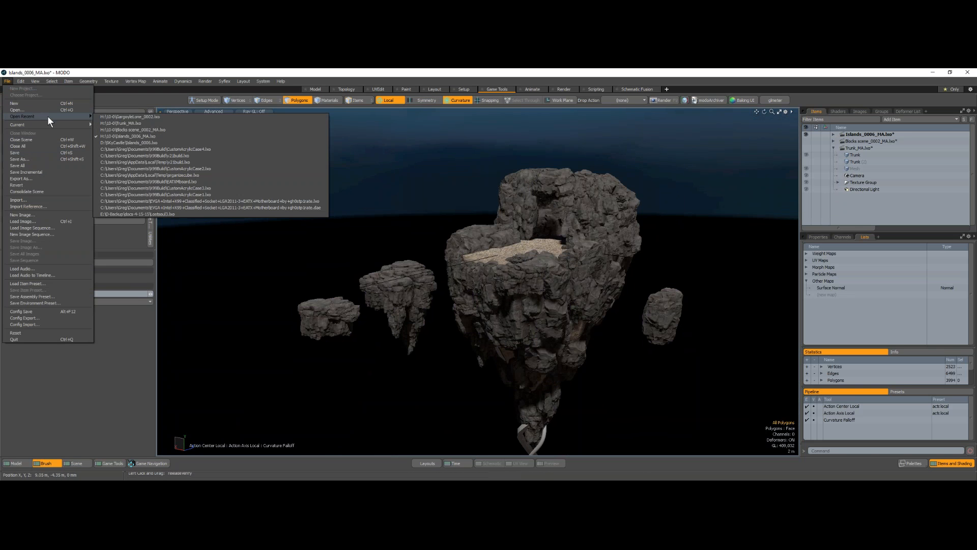
left_click(32, 108)
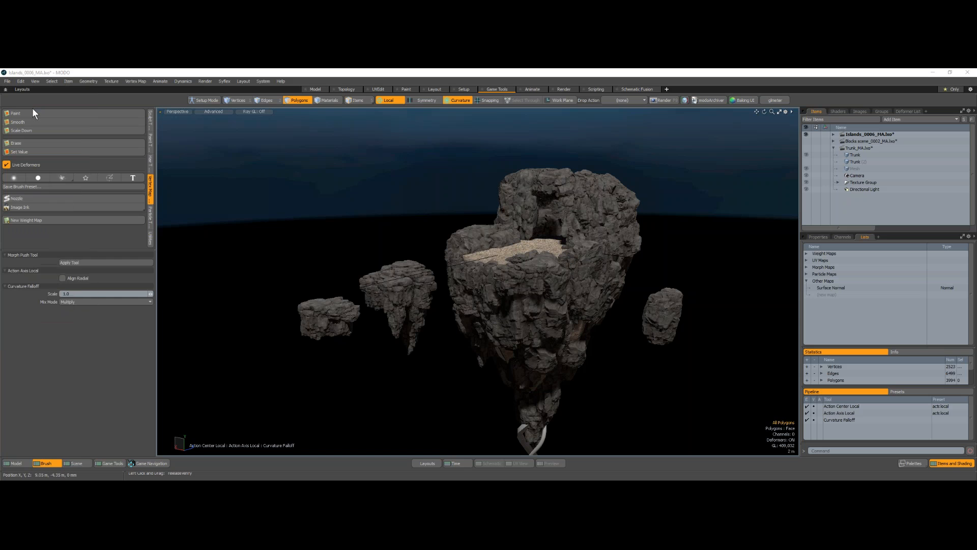
left_click_drag(498, 203, 497, 229)
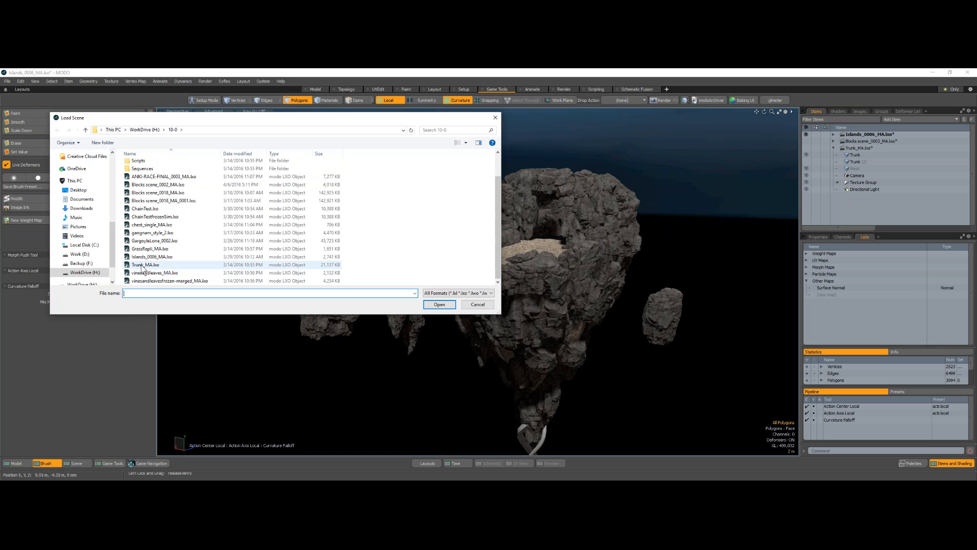
left_click(154, 234)
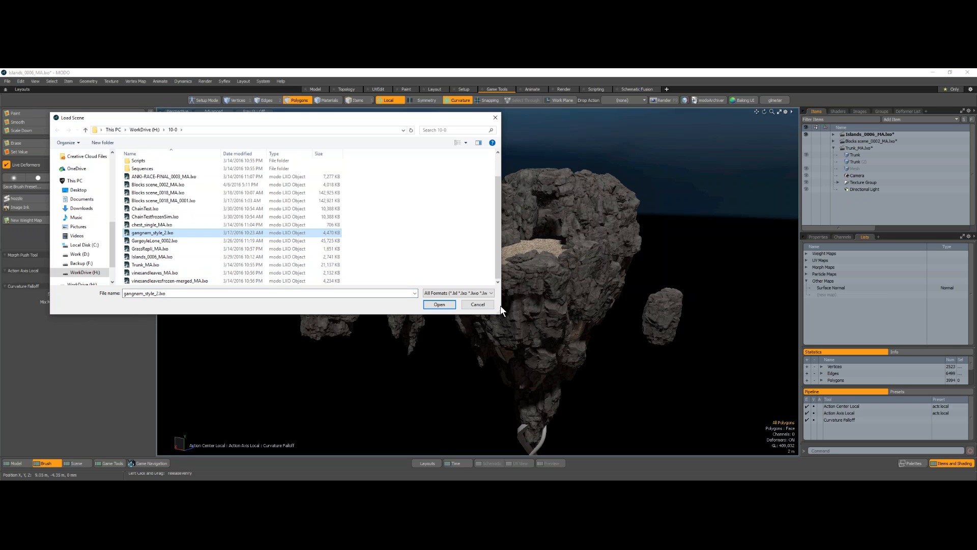
left_click(439, 305)
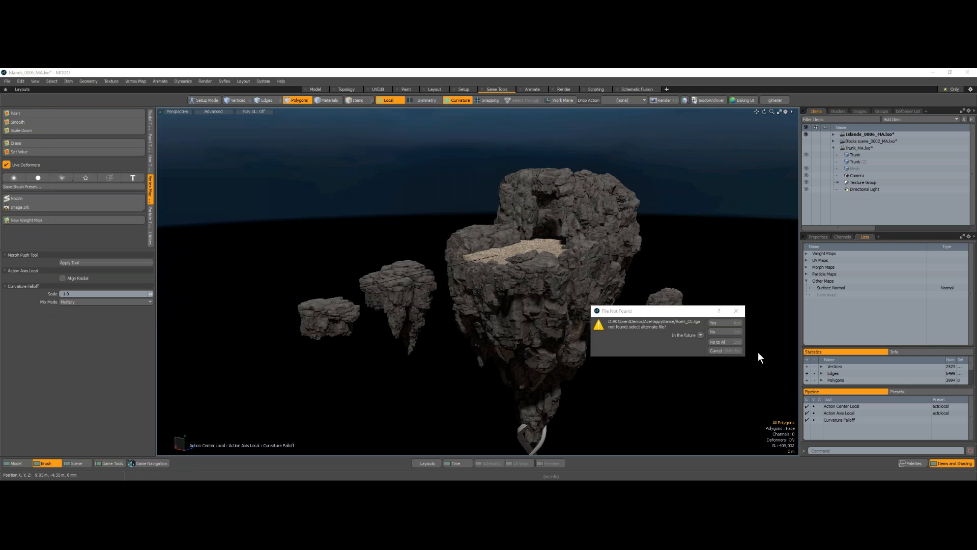
Relink the missing AceH_CE.tga texture to its copy in the AceHappyDance folder on WorkDrive (H:), and decline replacing the other missing image
left_click(722, 323)
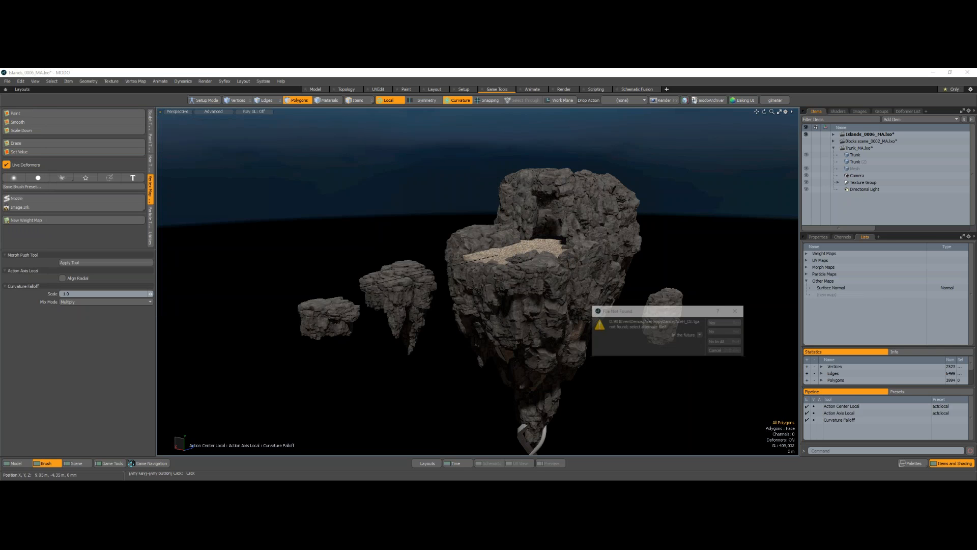
left_click(83, 272)
left_click(447, 128)
type("AceH_CE.tga")
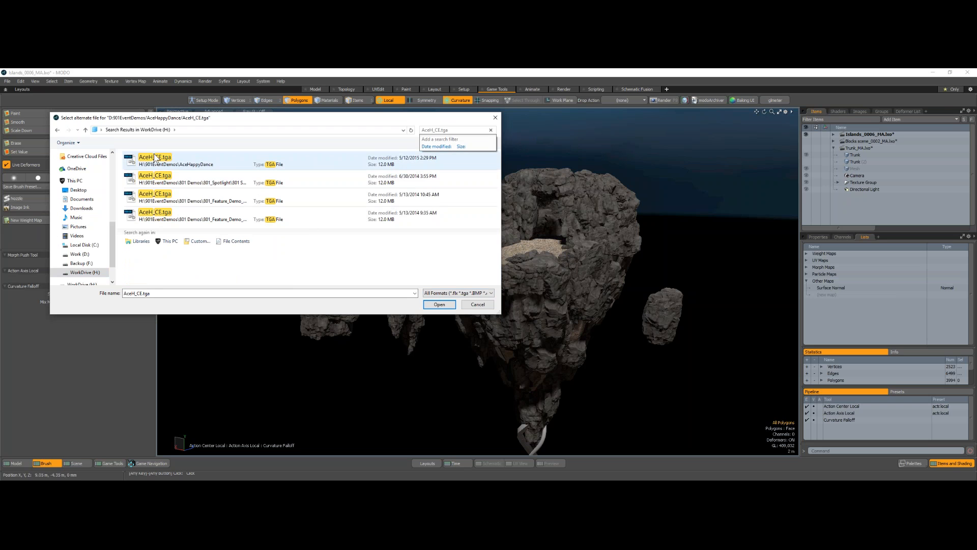
double_click(155, 161)
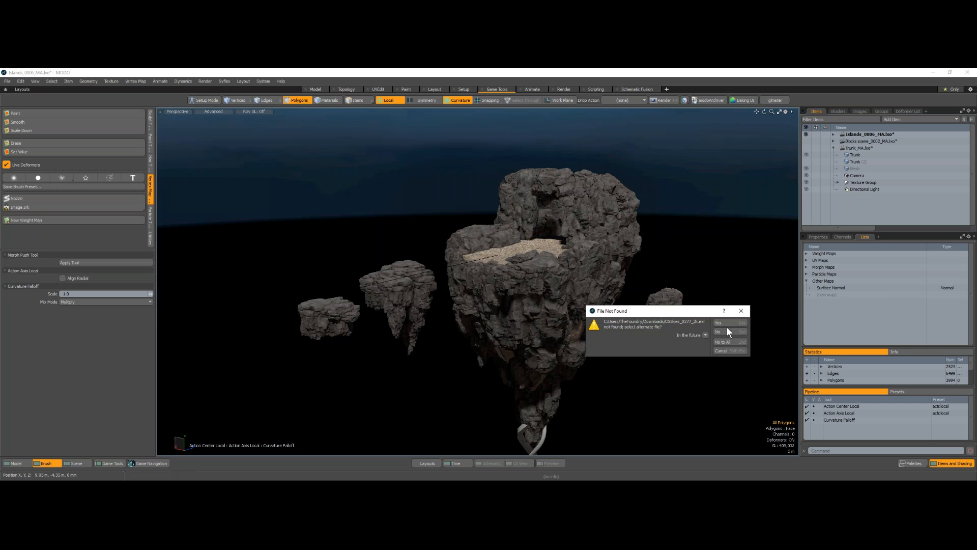
left_click(725, 330)
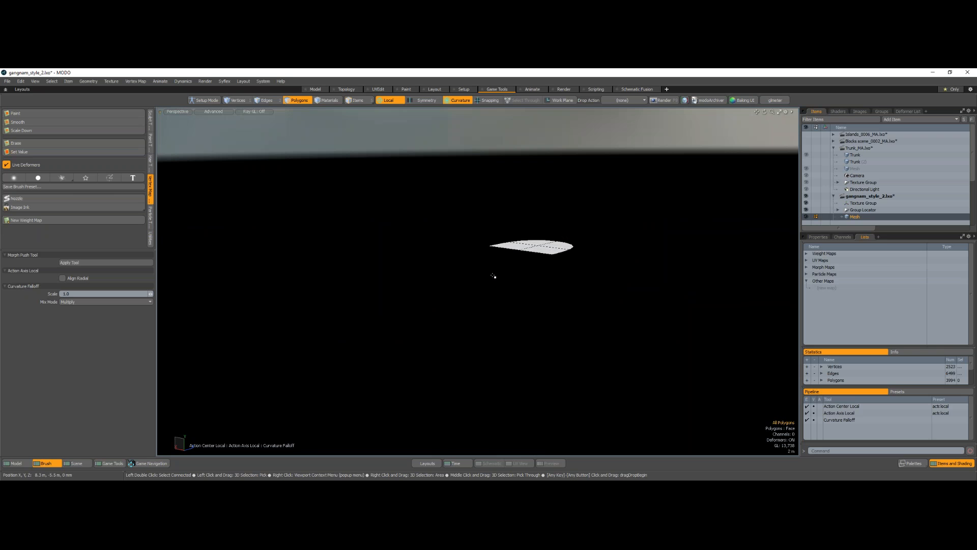
Find the character in the gangnam scene and make Islands_0006_MA.lxo visible around it
left_click_drag(503, 276, 547, 223, "alt")
left_click_drag(517, 267, 585, 274, "ctrl+alt")
left_click_drag(539, 300, 551, 277, "alt")
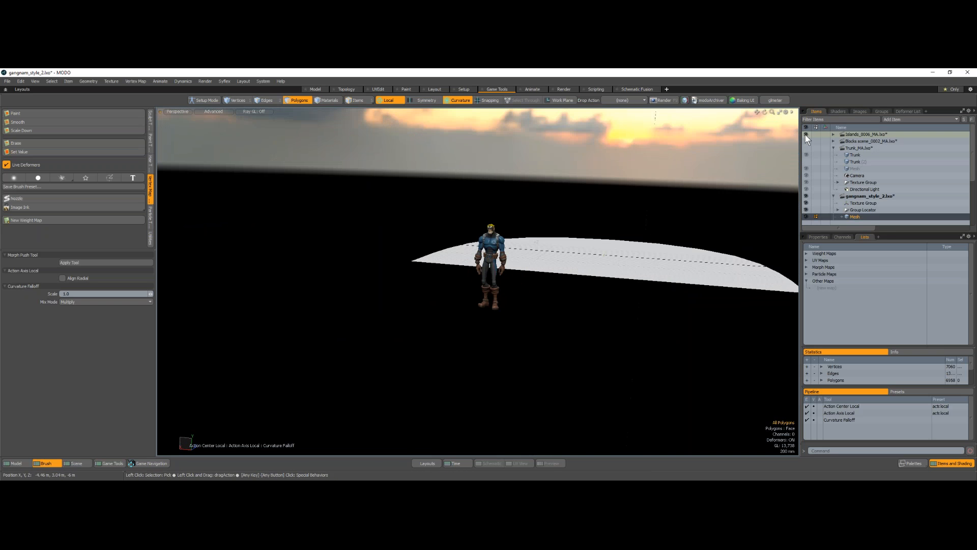
left_click(806, 134)
left_click_drag(534, 315, 580, 314, "alt")
Try displaying Blocks scene_0002_MA.lxo together with the islands and the character, and hide it again
left_click(805, 141)
left_click_drag(630, 288, 608, 278, "alt")
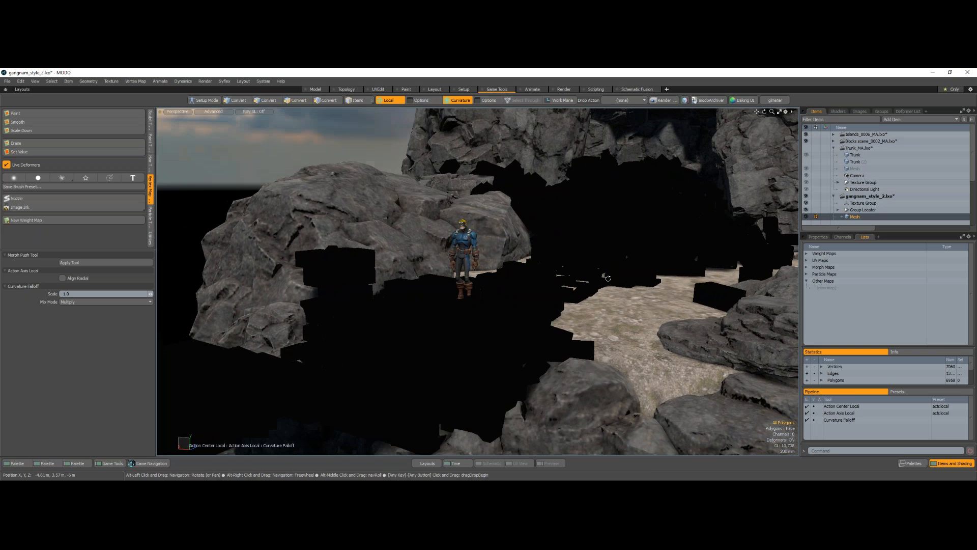
left_click(805, 141)
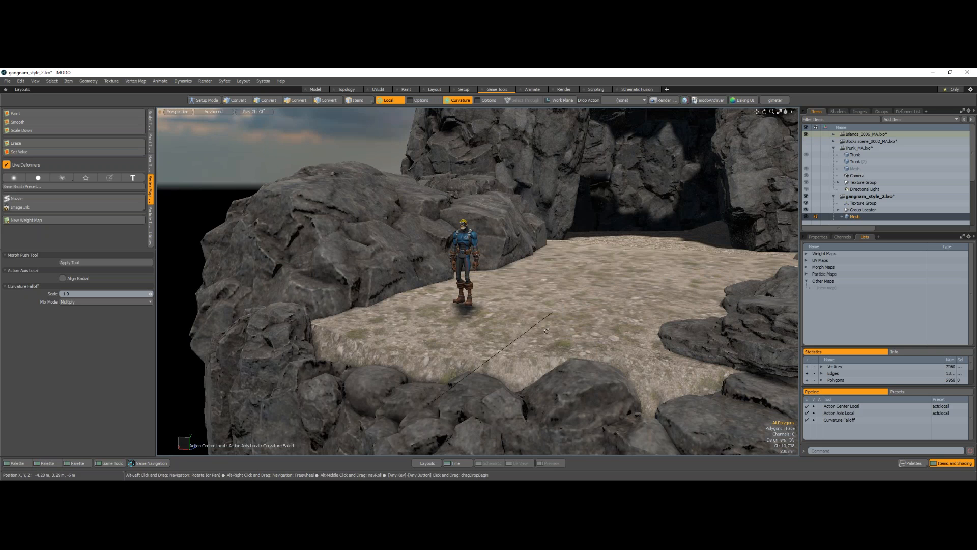
Make the Trunk_MA.lxo scene visible and play the character's animation with the timeline shown
left_click_drag(546, 331, 484, 397, "alt")
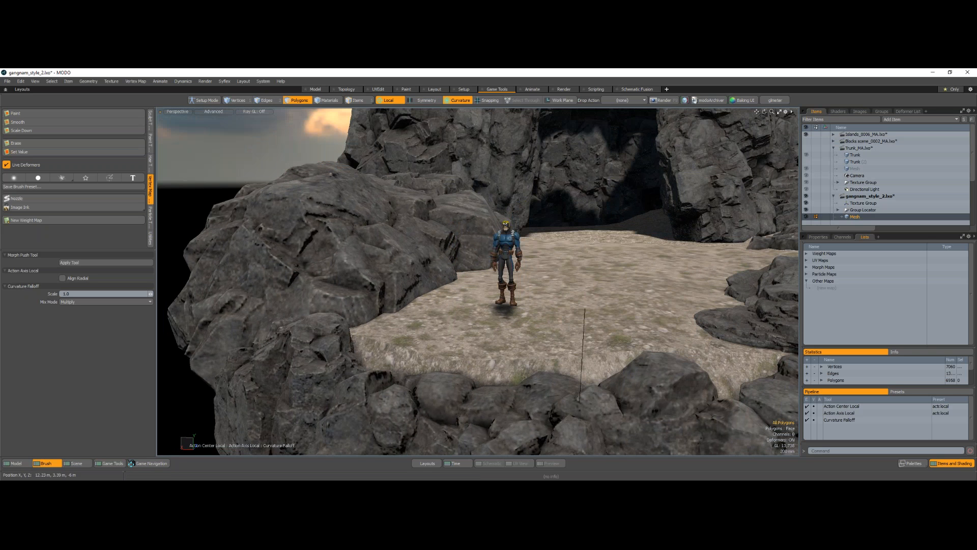
left_click(450, 465)
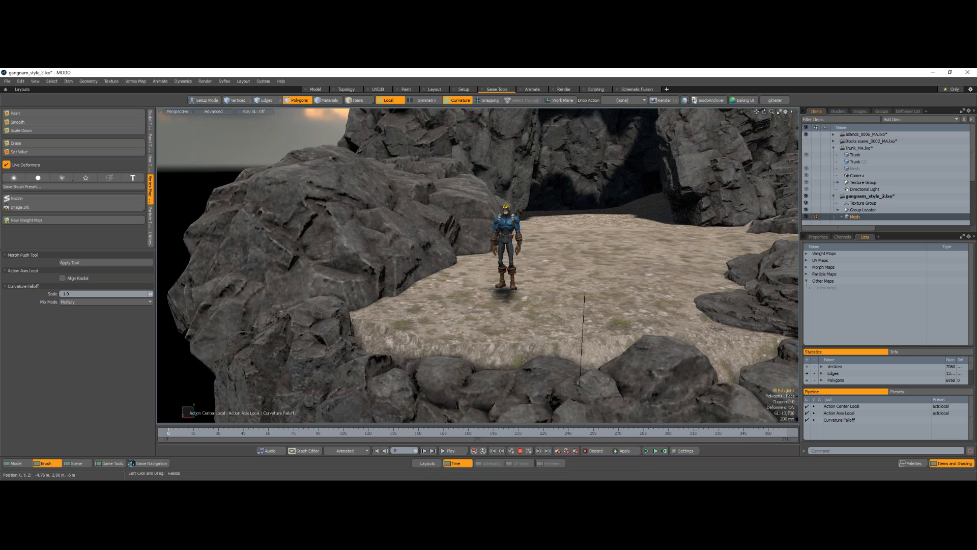
left_click(806, 148)
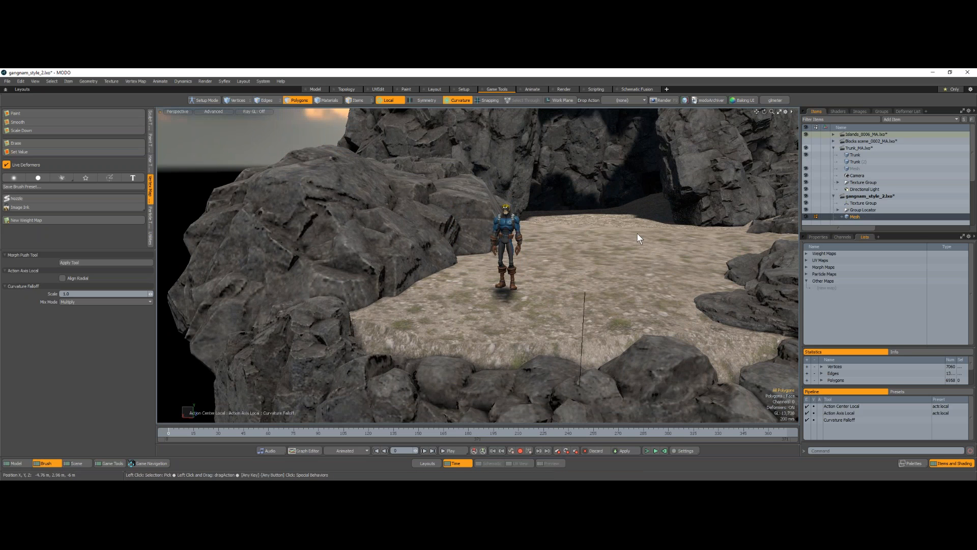
key("alt")
left_click_drag(604, 251, 585, 326, "alt")
left_click(457, 452)
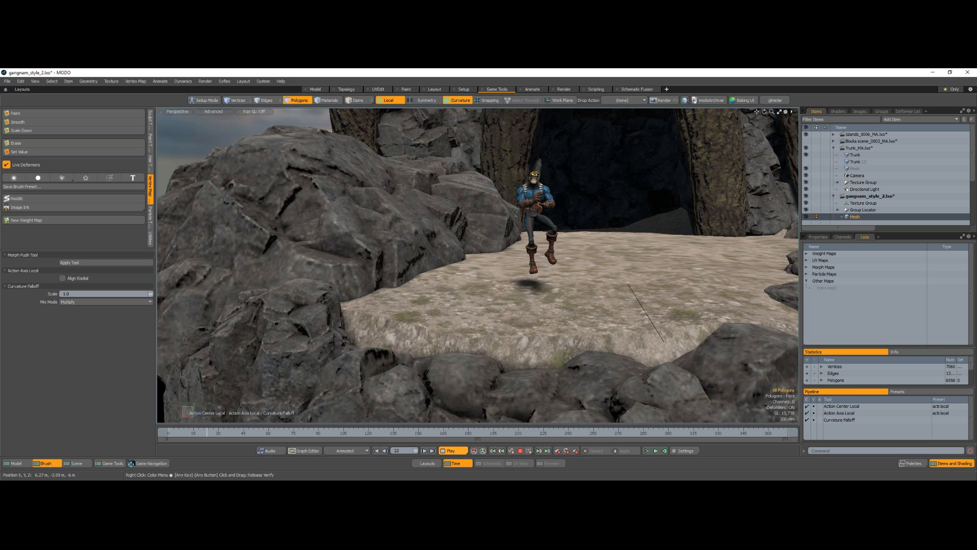
Run the glmeter command to show the viewport performance meter during playback, and run it again to turn it off
left_click_drag(435, 173, 454, 227, "ctrl+alt")
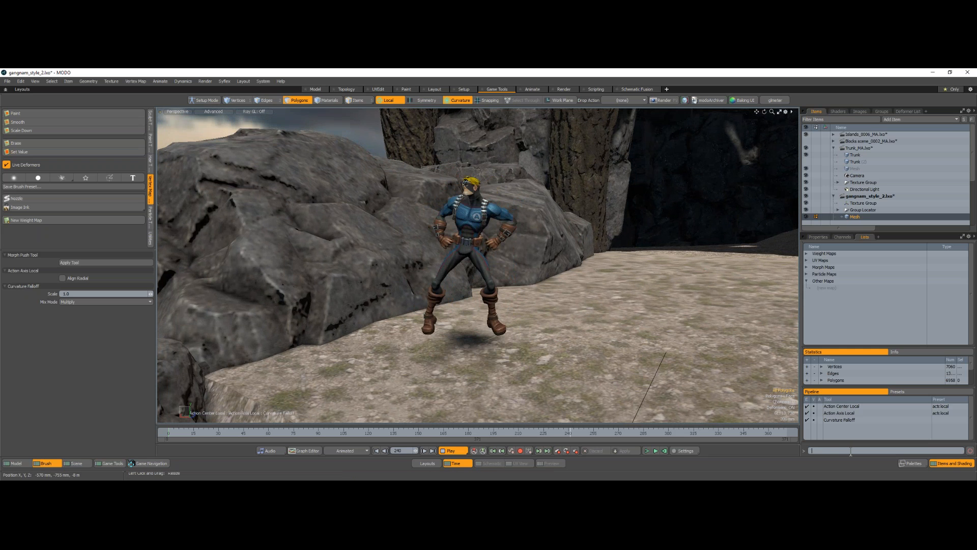
left_click(850, 450)
type("glmete")
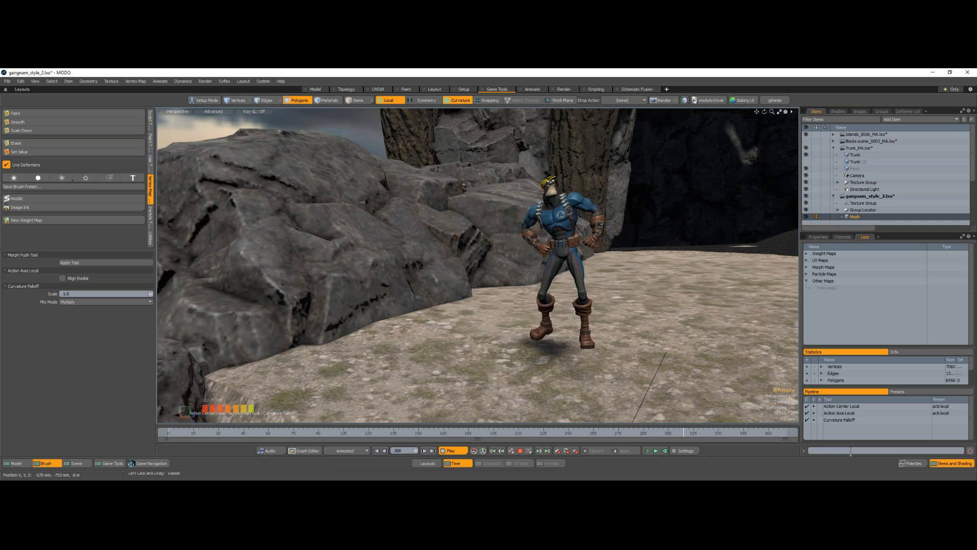
key("5")
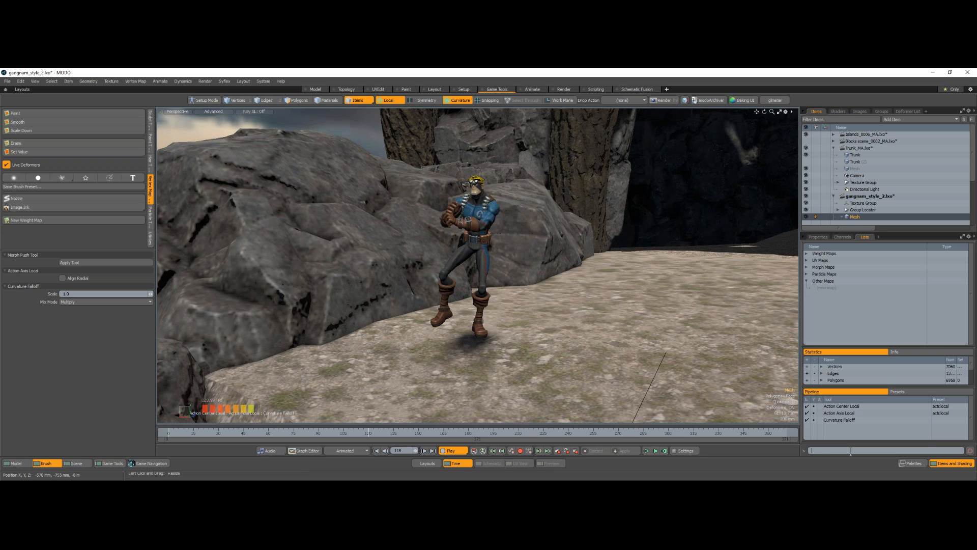
type("glmet")
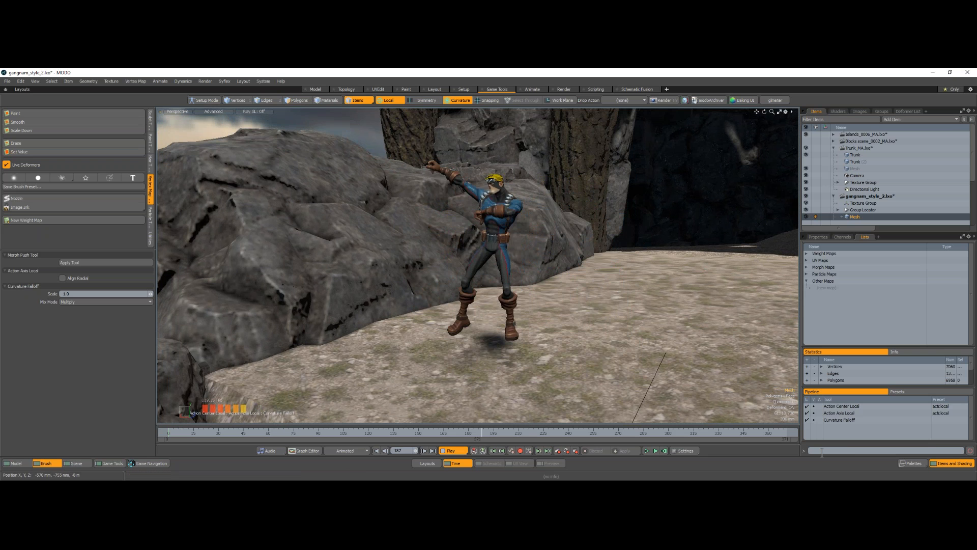
type("er")
key("Return")
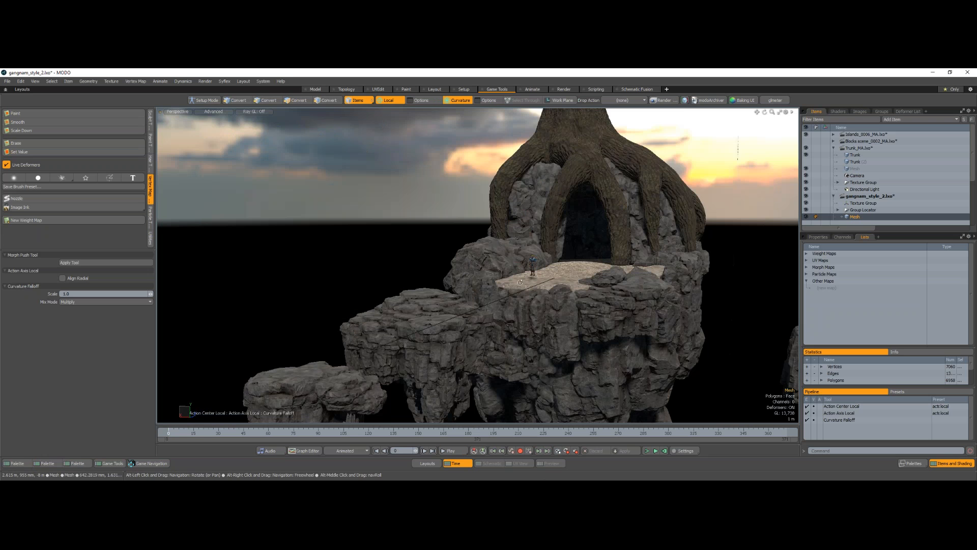
Collapse the Trunk_MA.lxo and gangnam_style_2.lxo scenes in the item list
left_click_drag(520, 281, 795, 158, "alt")
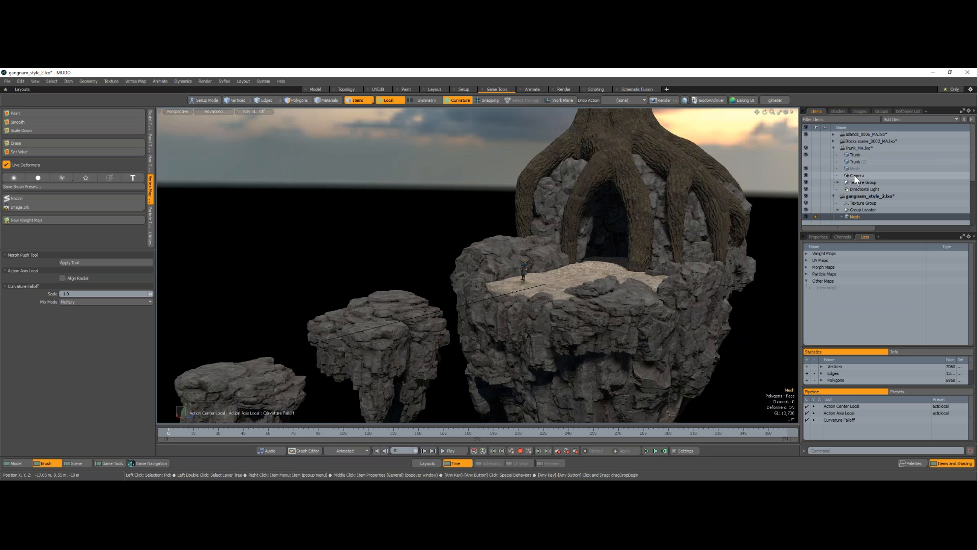
left_click(833, 148)
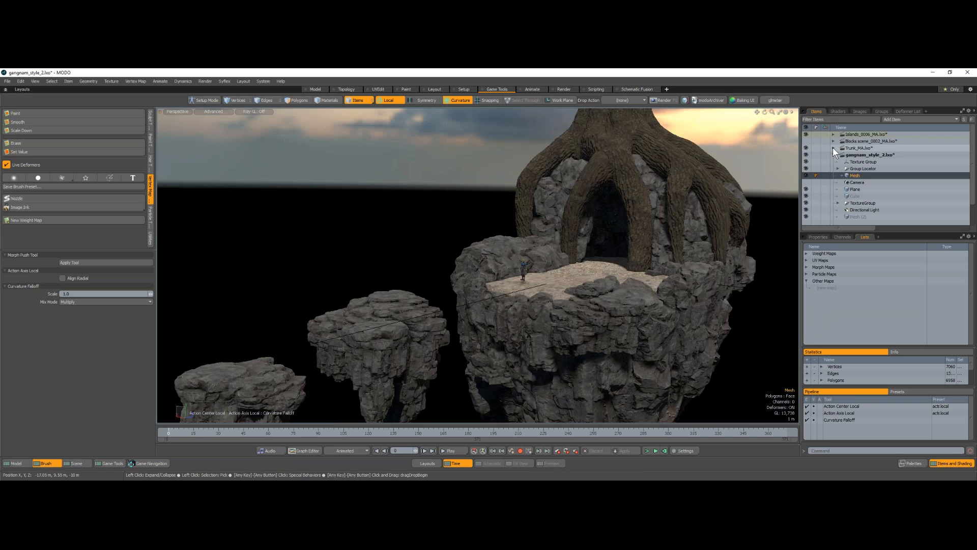
left_click(833, 155)
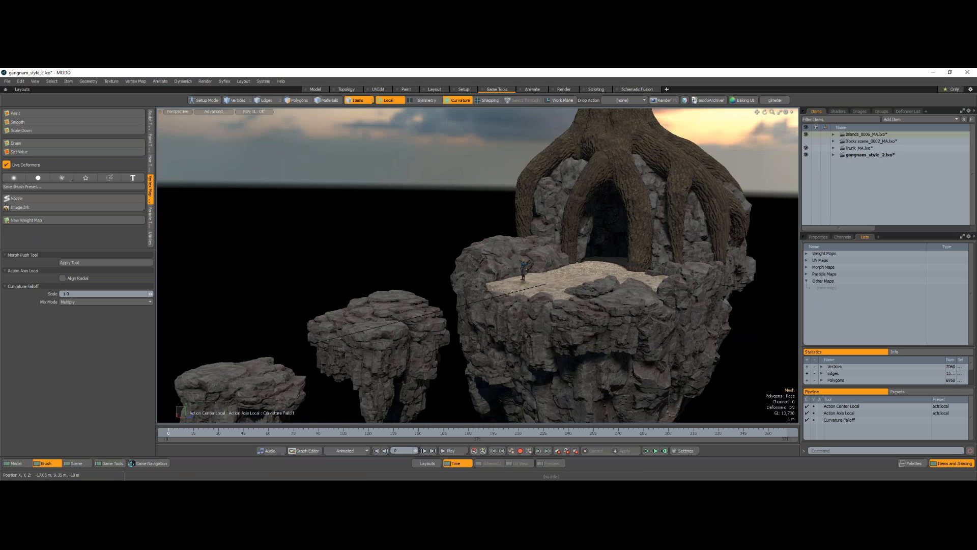
key("alt")
left_click_drag(610, 238, 542, 255, "alt")
Search WorkDrive (H:) for "pulse" and open PulseRifleUE4.lxo as an additional scene
left_click(7, 81)
left_click(20, 108)
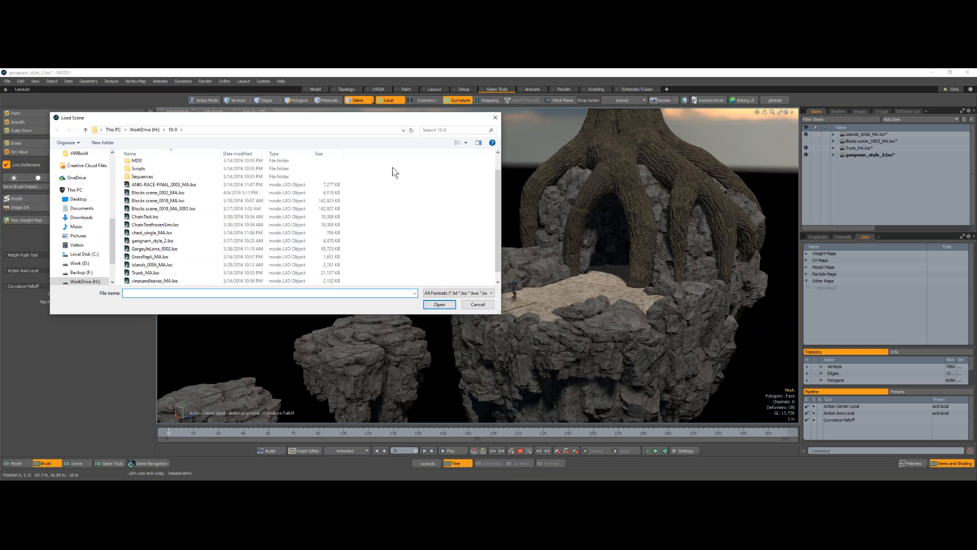
scroll(465, 160, "down", 1)
left_click(442, 129)
type("pulse")
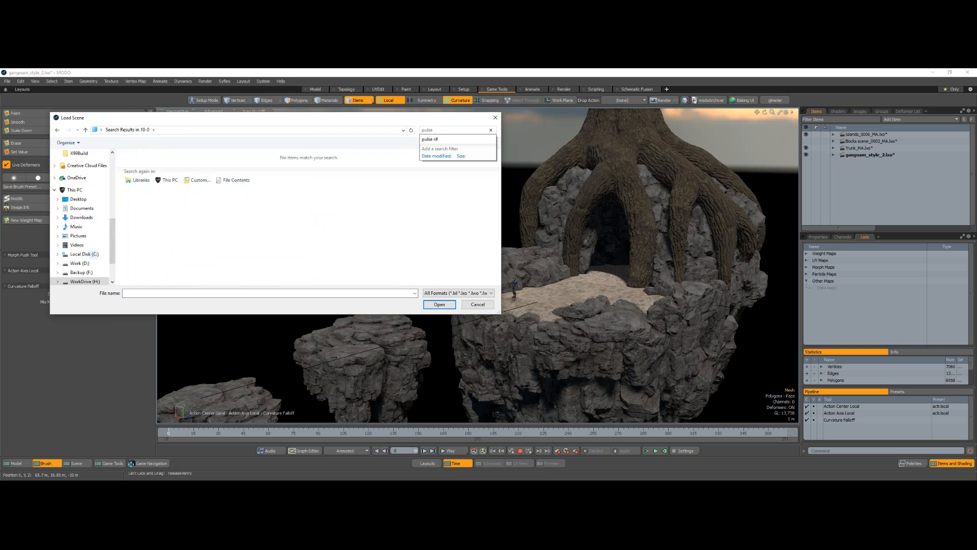
key("alt+Left")
left_click(141, 129)
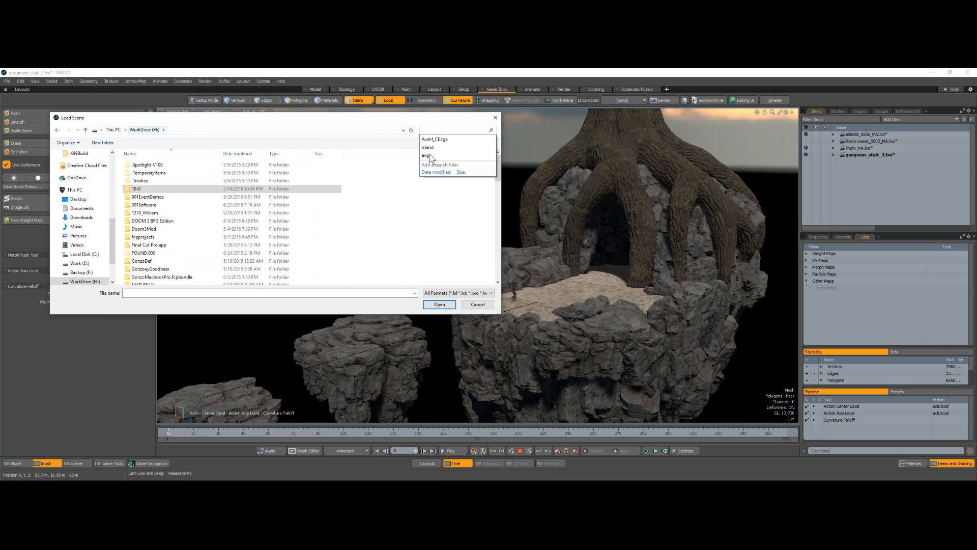
type("pulse")
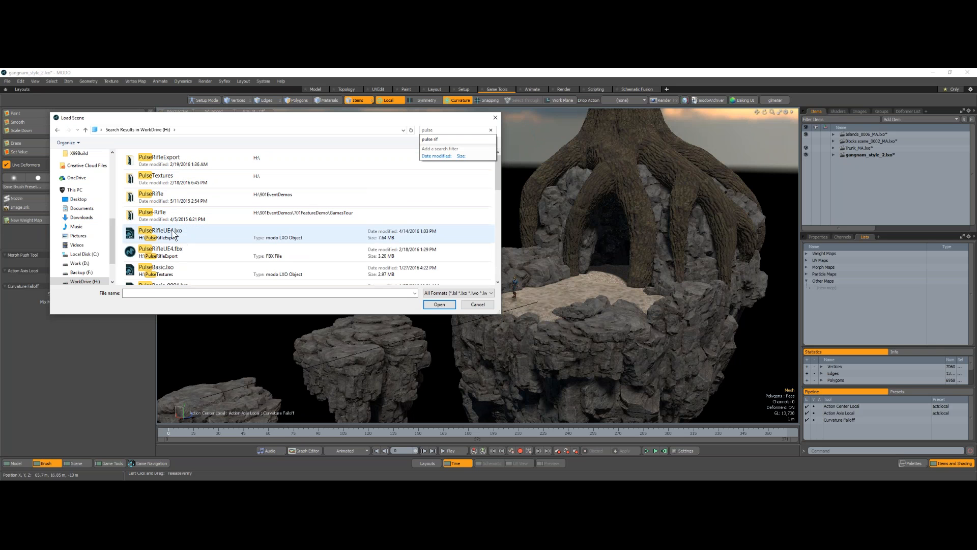
left_click(168, 234)
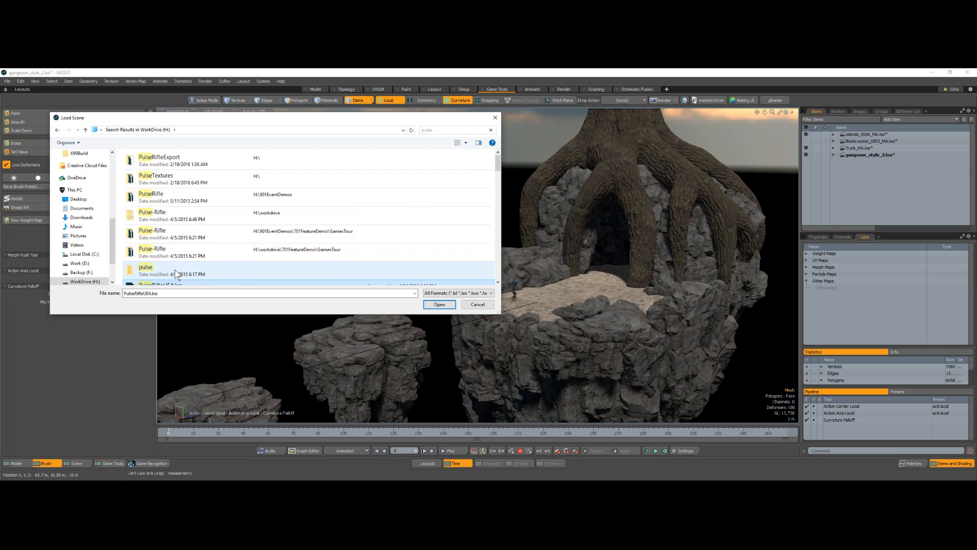
double_click(170, 241)
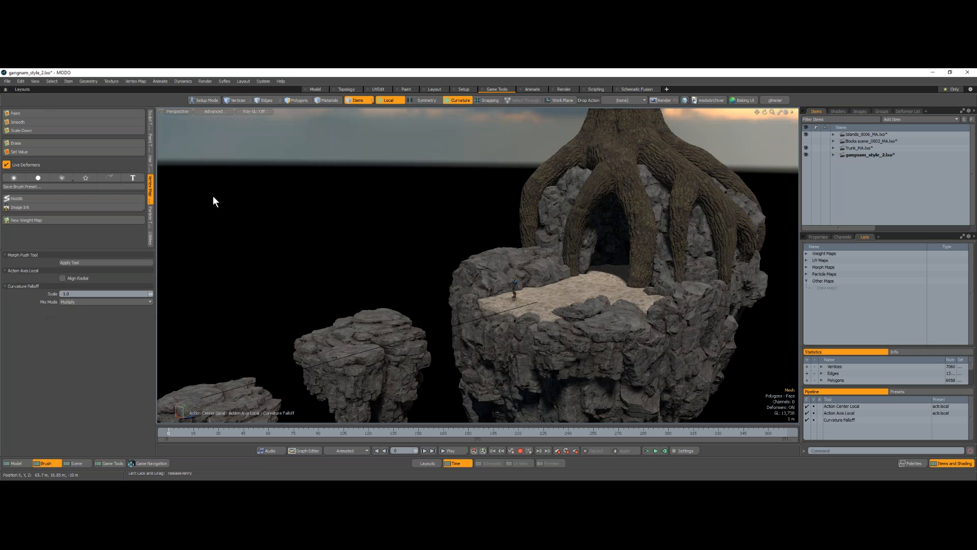
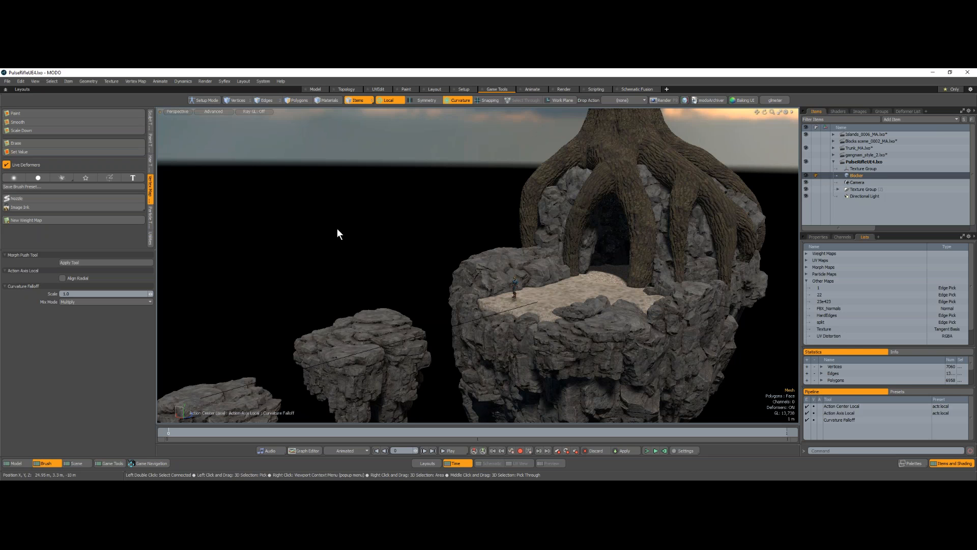
Collapse PulseRifleUE4.lxo, hide the islands and trunk scenes, and frame the pulse rifle in the viewport
left_click_drag(514, 301, 486, 271, "alt")
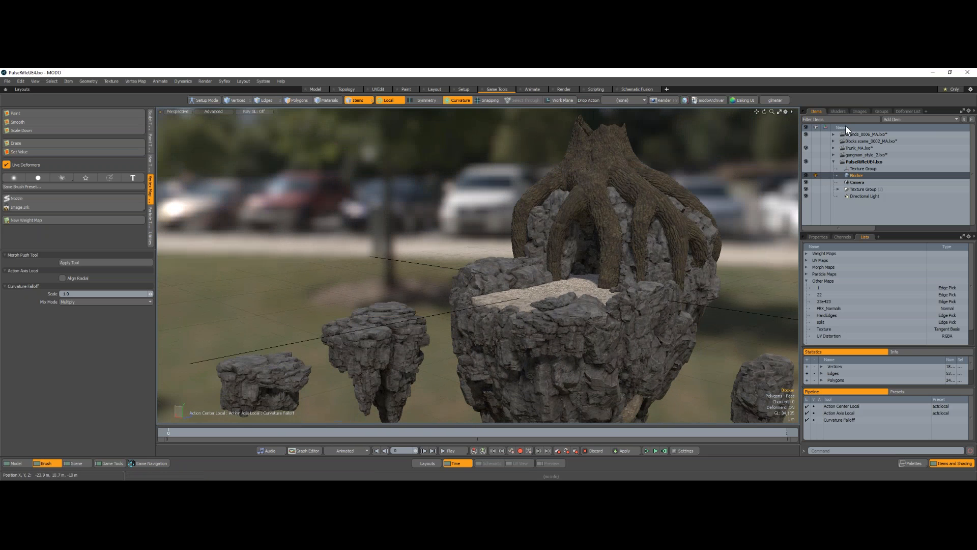
left_click(832, 162)
left_click_drag(805, 134, 808, 148)
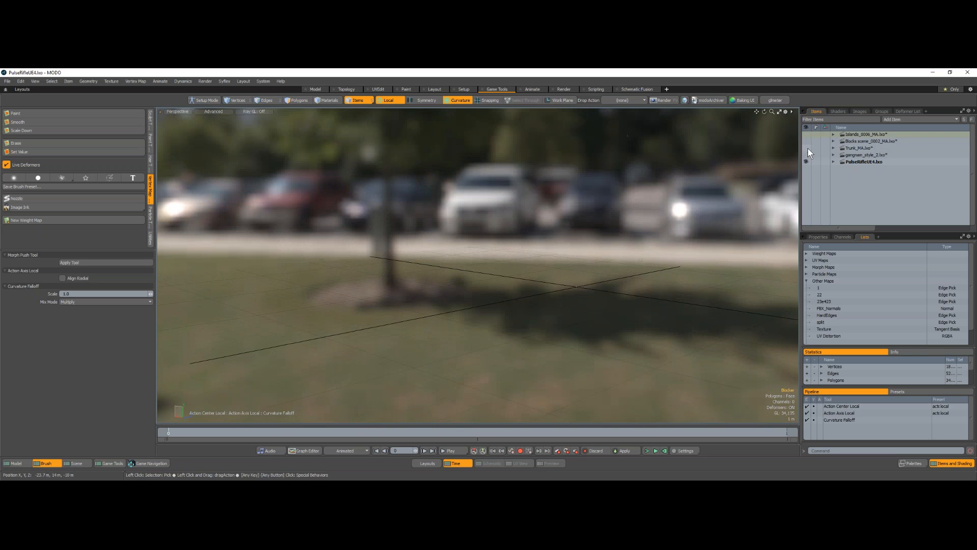
key("a")
left_click_drag(560, 281, 510, 77, "alt")
left_click_drag(446, 256, 461, 112, "alt")
scroll(465, 219, "up", 3)
left_click_drag(466, 219, 286, 218, "alt")
Switch the tool set to Game Tools and display its baking tools
left_click(109, 463)
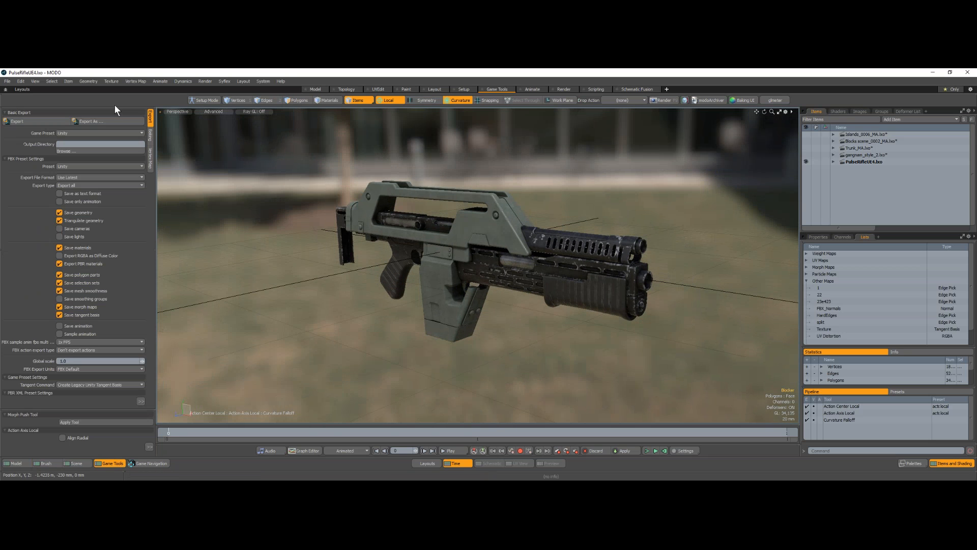
left_click(151, 135)
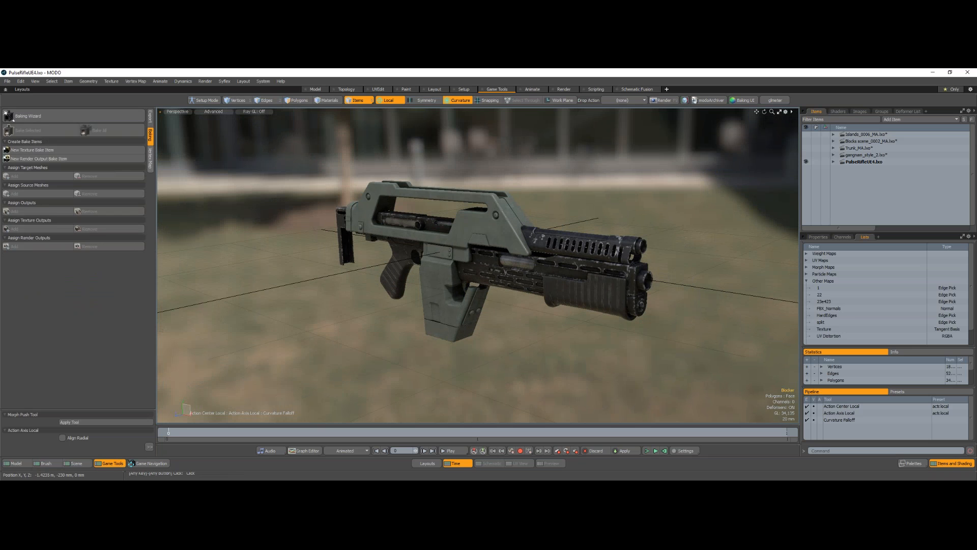
Display the Game Tools' vertex map tools and hide the Baked material's texture layers from UnrealNormal to UnrealAmbo in the shader tree
left_click(151, 159)
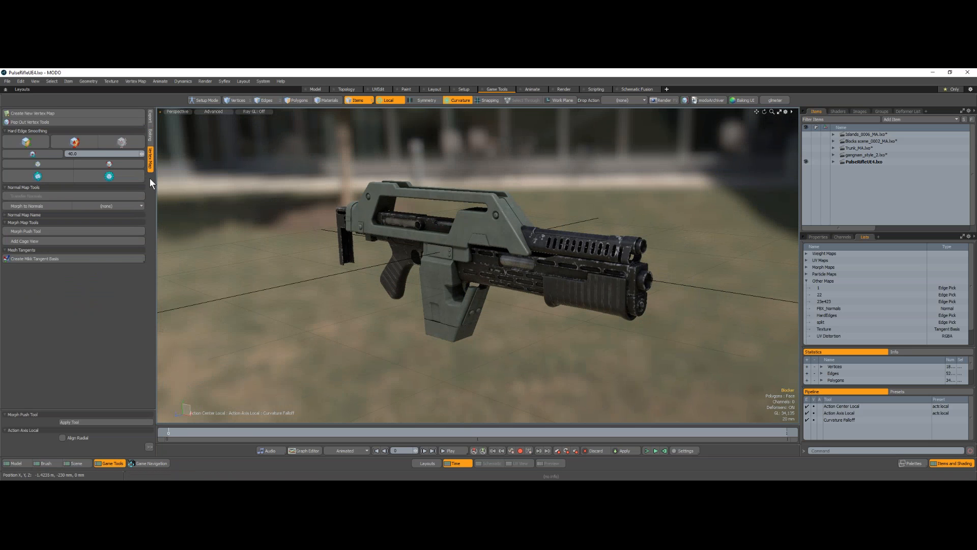
left_click_drag(489, 285, 547, 268, "alt")
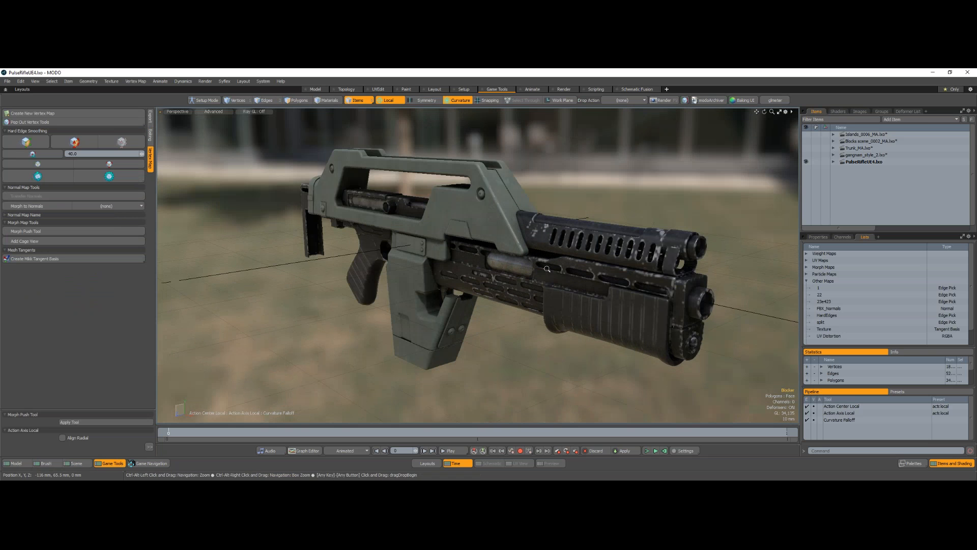
left_click(838, 111)
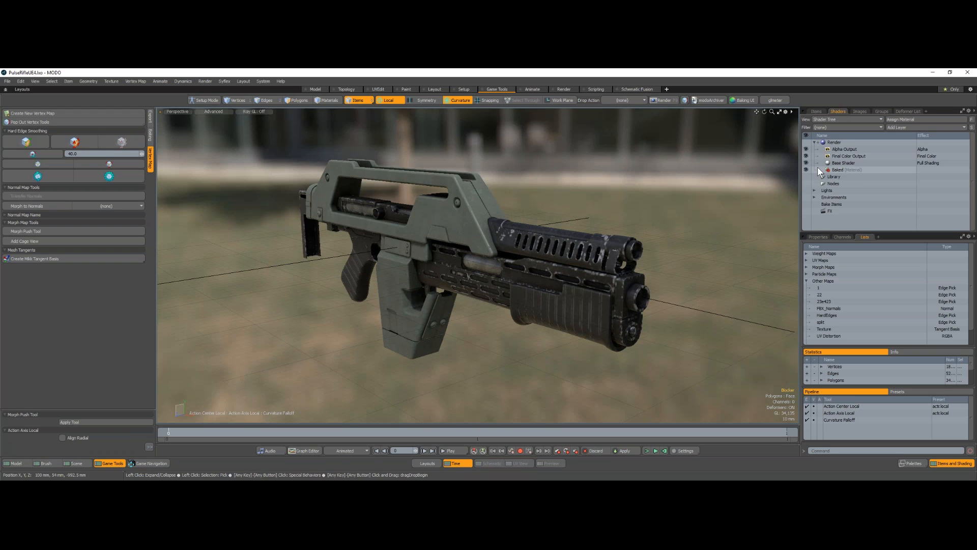
left_click(818, 168)
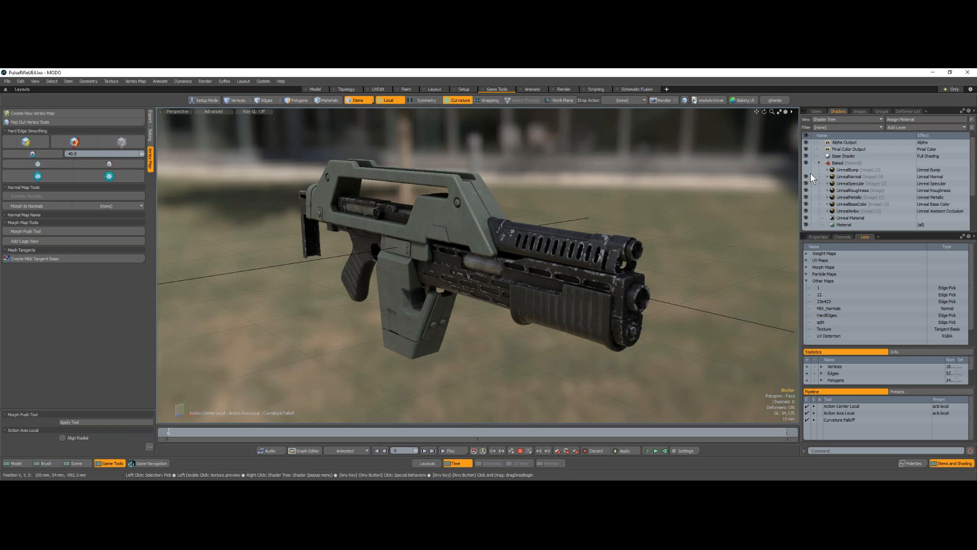
left_click_drag(808, 176, 808, 211)
left_click_drag(514, 318, 399, 206, "alt")
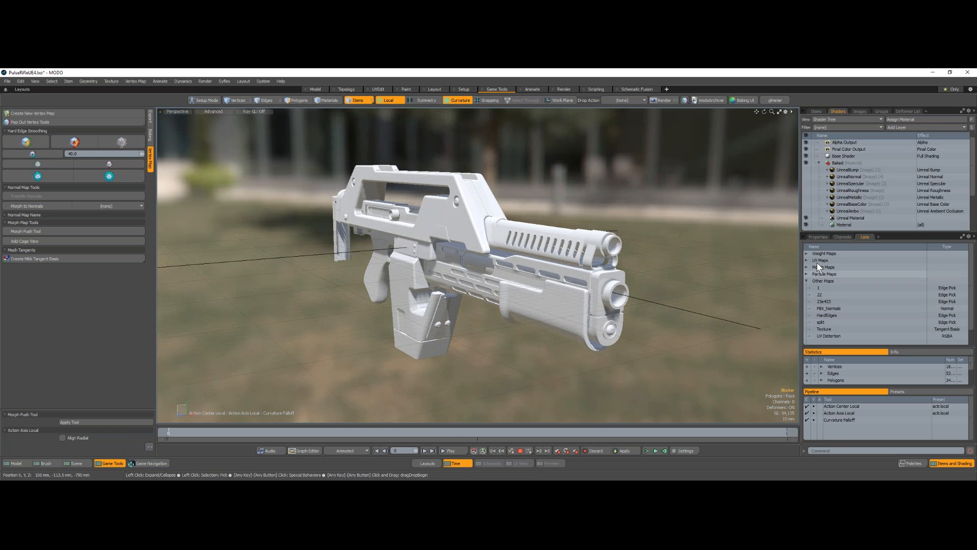
Set the smoothing angle of the Baked group's base Material to 180°
left_click(841, 225)
left_click(819, 237)
left_click(905, 419)
type("180.0")
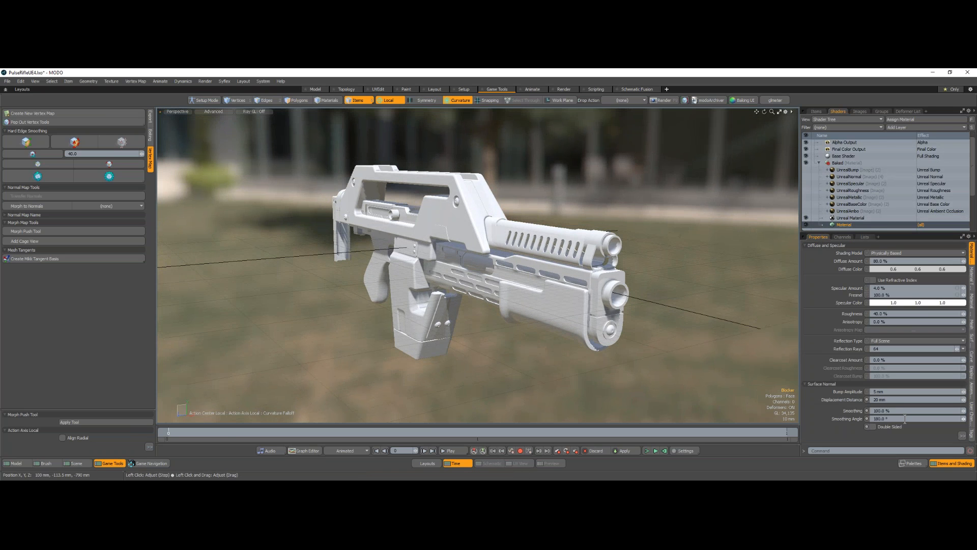
Delete the FBX_Normals vertex map from the rifle's other maps
left_click(865, 237)
scroll(844, 322, "down", 1)
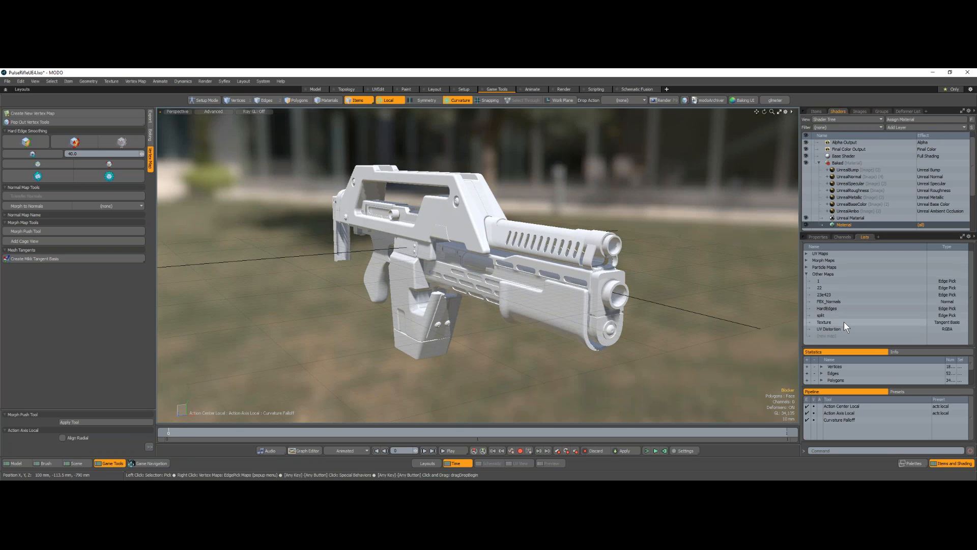
left_click(827, 302)
right_click(826, 301)
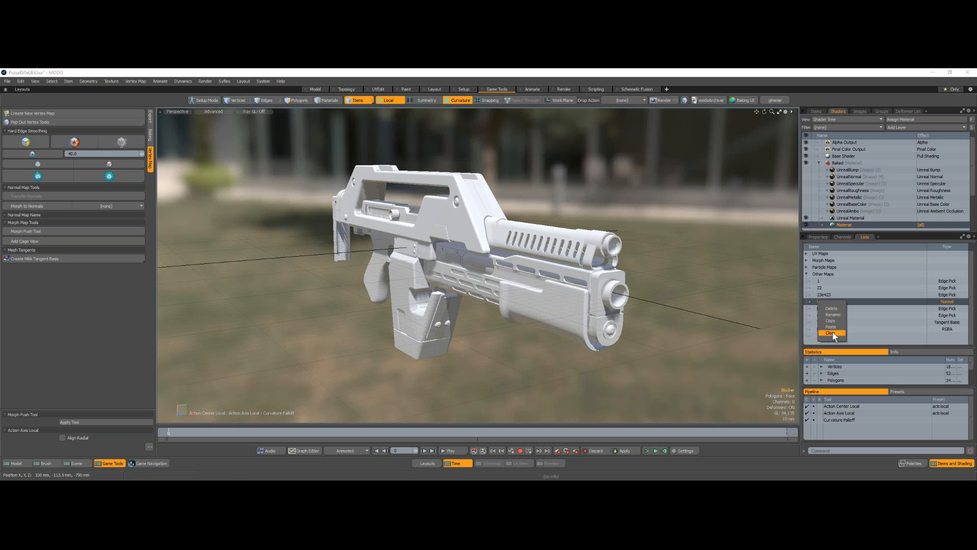
left_click(837, 307)
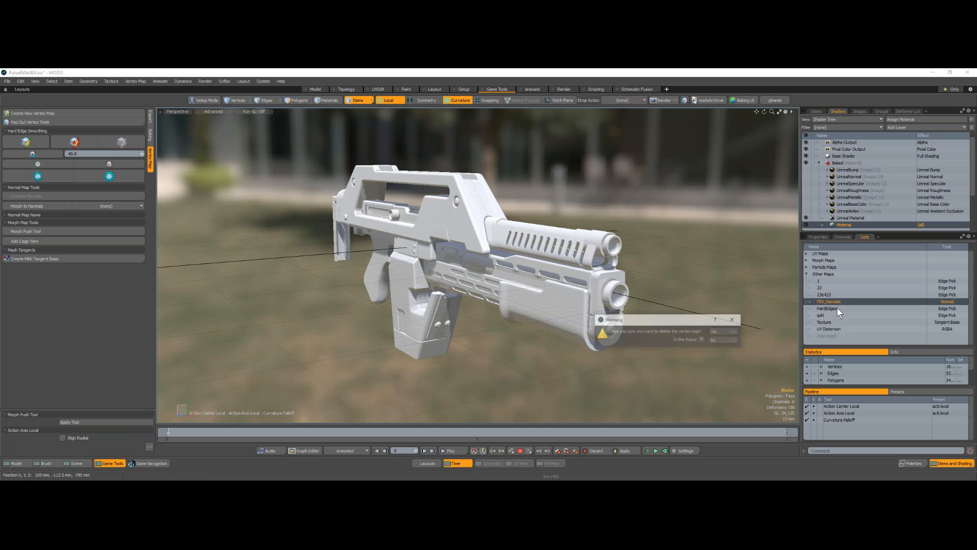
left_click(719, 329)
Examine the untextured rifle's surface shading from several angles, including close up on the barrel and handguard
mouse_move(598, 299)
left_mouse_down("alt")
mouse_move(692, 280)
mouse_move(601, 298)
mouse_move(484, 292)
mouse_move(607, 284)
left_mouse_up("alt")
scroll(519, 313, "up", 1)
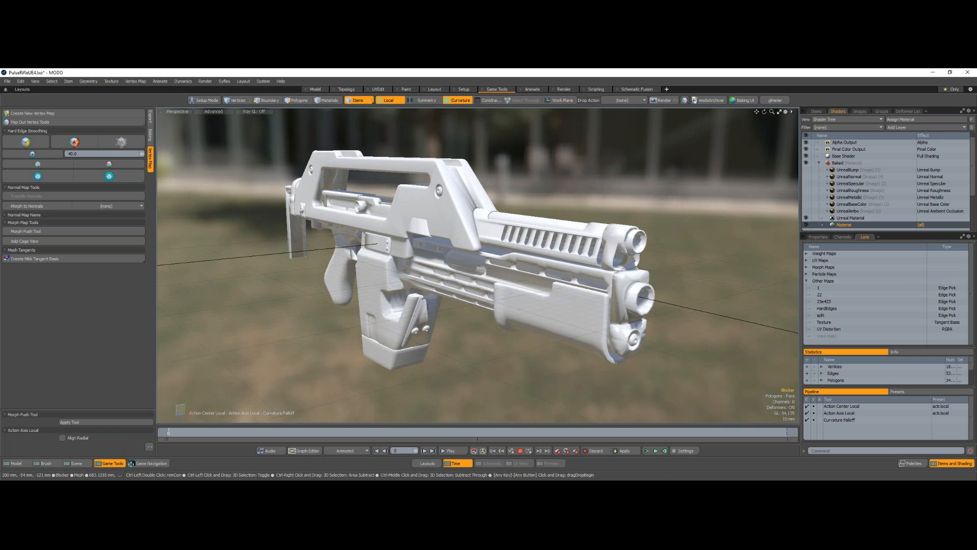
left_click_drag(472, 307, 542, 277, "ctrl+alt")
left_click_drag(650, 306, 502, 275, "alt")
left_click_drag(501, 275, 538, 202, "alt+shift")
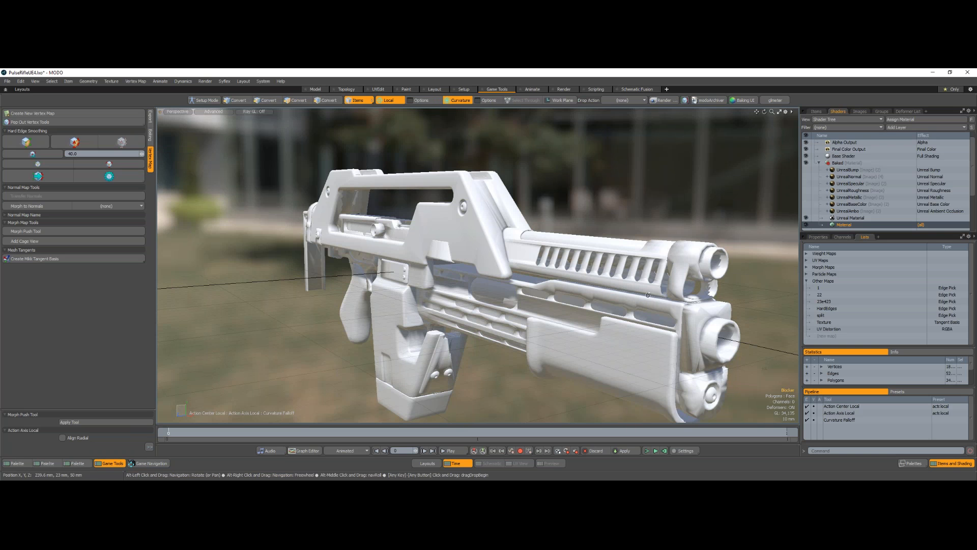
left_click_drag(634, 308, 358, 199, "alt")
scroll(593, 325, "up", 5, "alt")
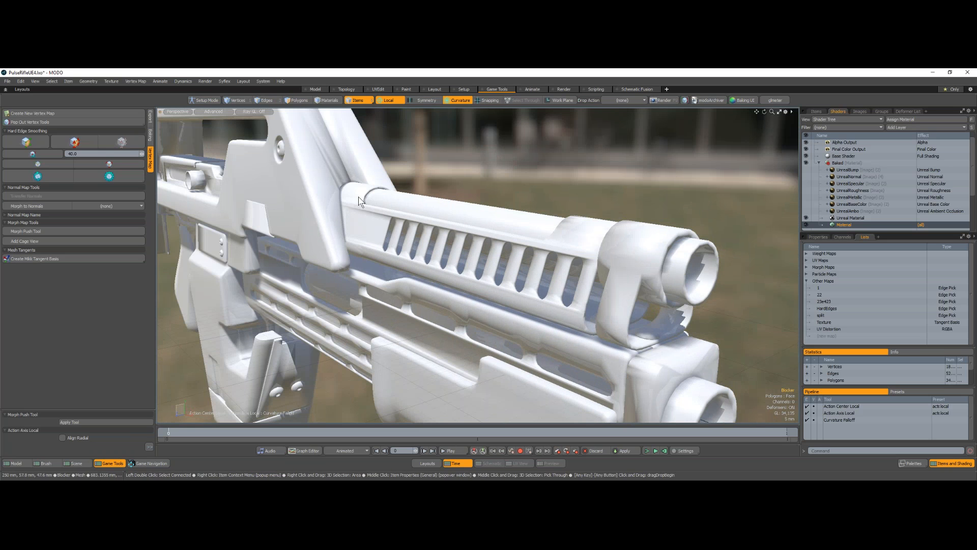
key("alt")
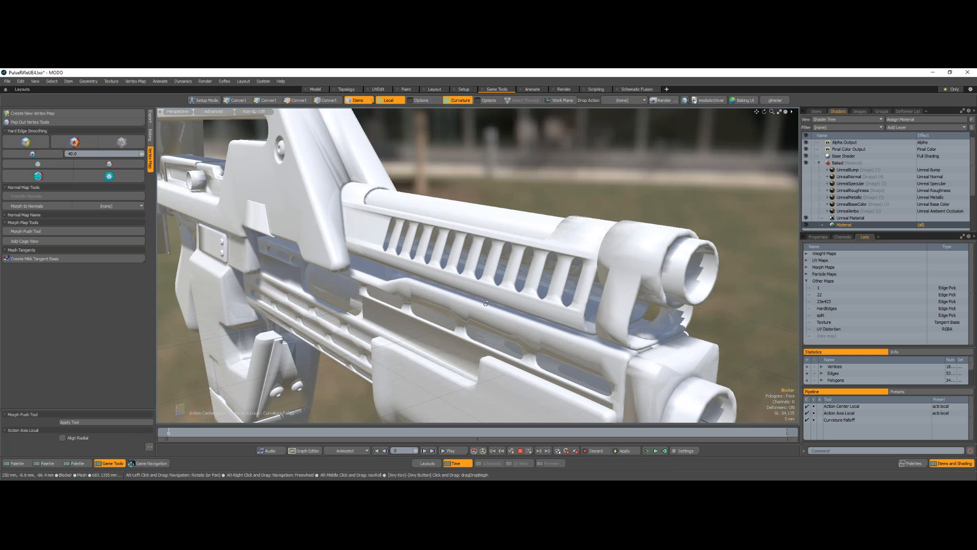
left_click_drag(485, 304, 399, 210, "alt")
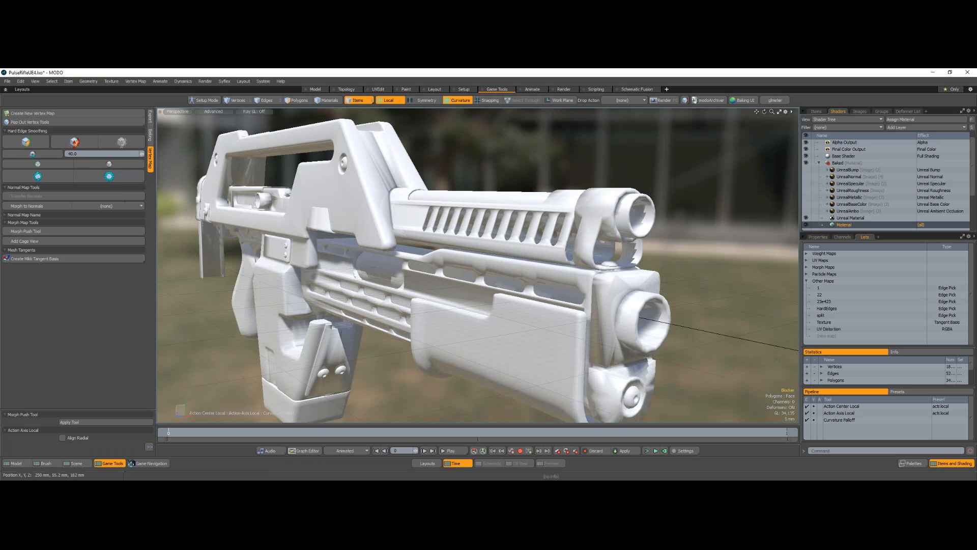
left_click_drag(408, 263, 457, 245, "ctrl+alt")
left_click_drag(457, 245, 458, 254, "alt+shift")
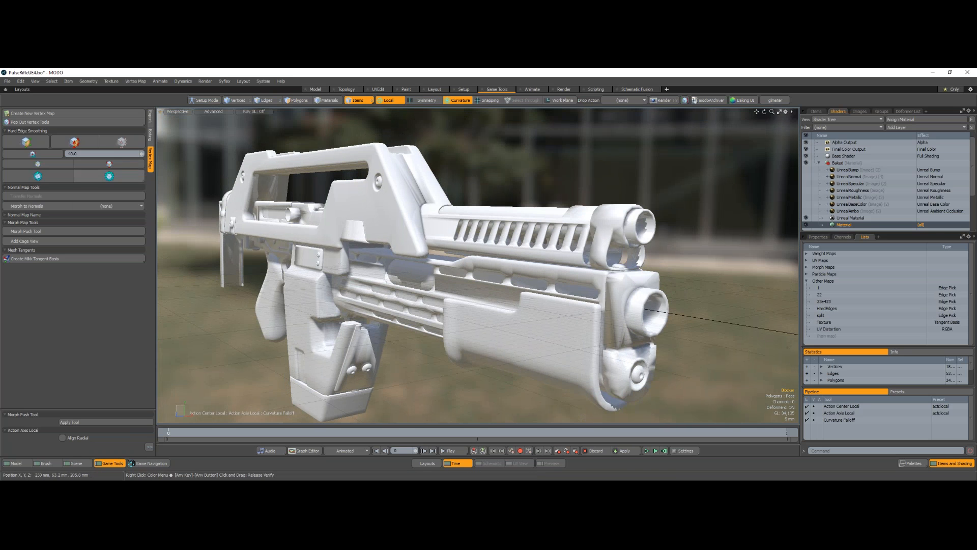
Apply hard edge smoothing to the rifle with the vertex map tools and clear the resulting edge selection
left_click(127, 165)
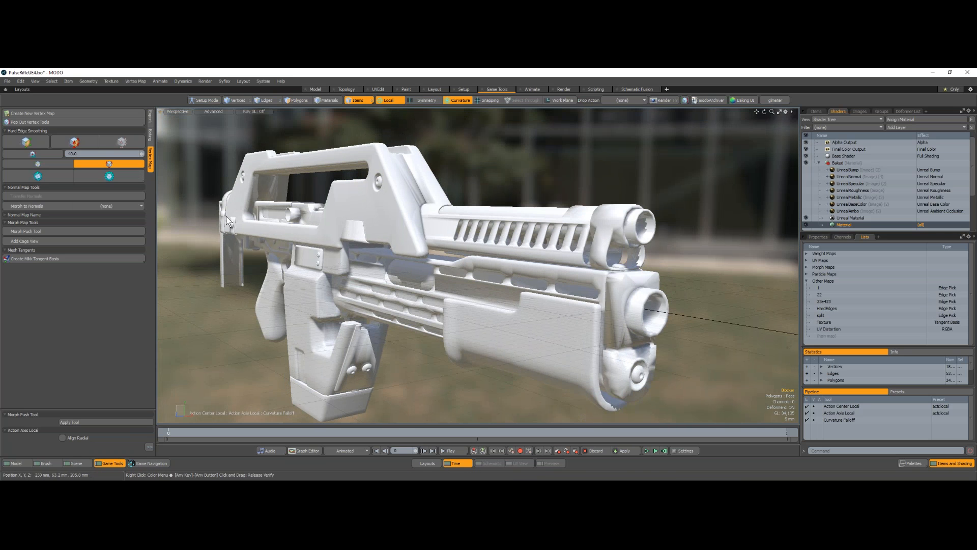
mouse_move(403, 244)
left_mouse_down("alt")
mouse_move(460, 257)
mouse_move(333, 256)
left_mouse_up("alt")
left_click(77, 141)
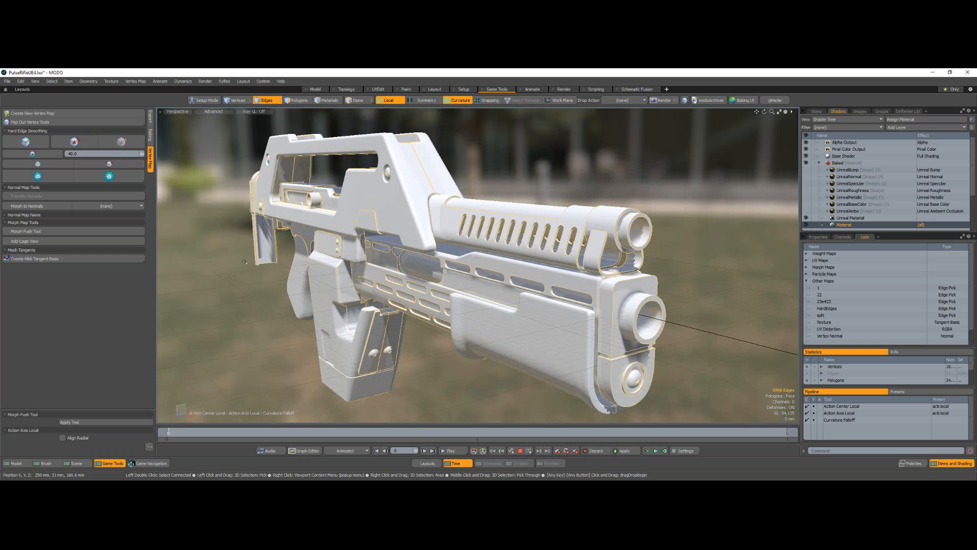
mouse_move(302, 285)
left_mouse_down("alt")
mouse_move(341, 274)
mouse_move(308, 276)
left_mouse_up("alt")
left_click(229, 279)
mouse_move(229, 279)
left_mouse_down("alt")
mouse_move(249, 254)
mouse_move(403, 222)
mouse_move(356, 233)
mouse_move(367, 234)
left_mouse_up("alt")
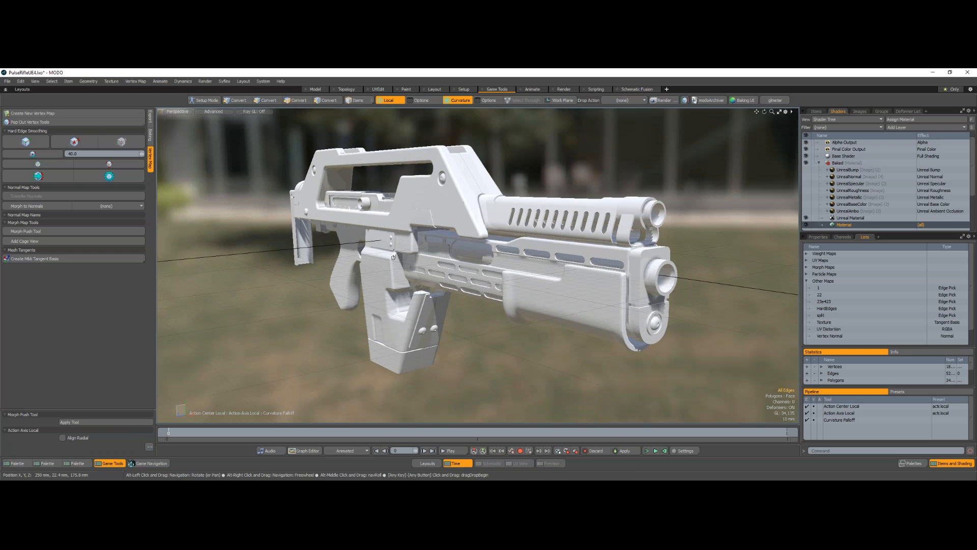
Hide the Unreal Material layer, open the render Preview and frame the pulse rifle in it
left_click(806, 218)
key("F8")
left_click(511, 286)
left_click_drag(491, 101, 371, 75)
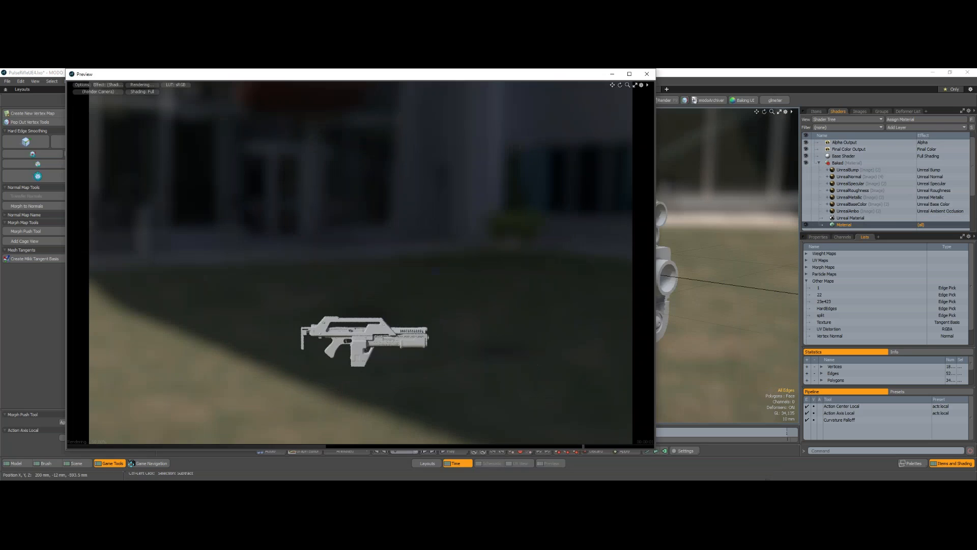
scroll(413, 267, "up", 2)
left_click_drag(413, 267, 369, 249, "alt")
left_click_drag(369, 249, 413, 291, "ctrl+alt")
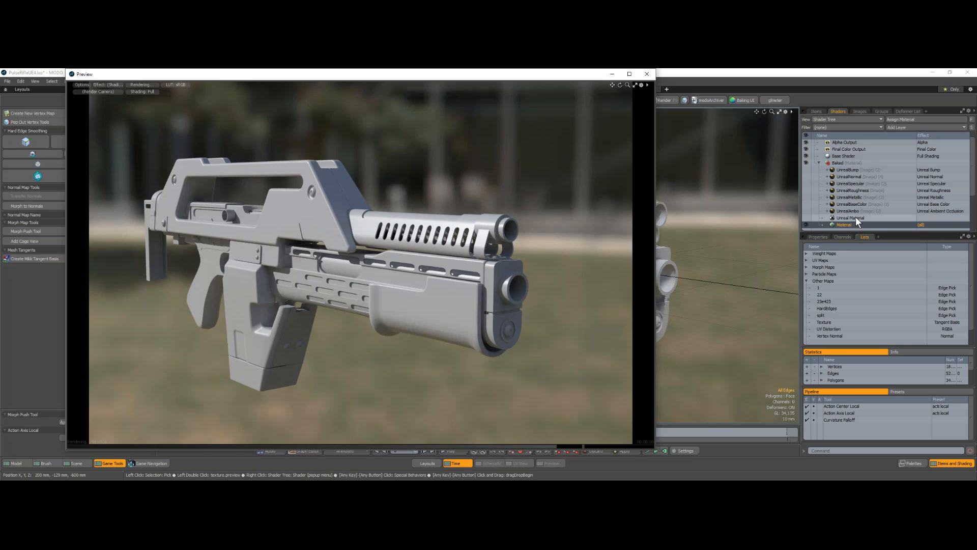
Set the rounded edge width of the base Material to 1 mm
left_click(819, 238)
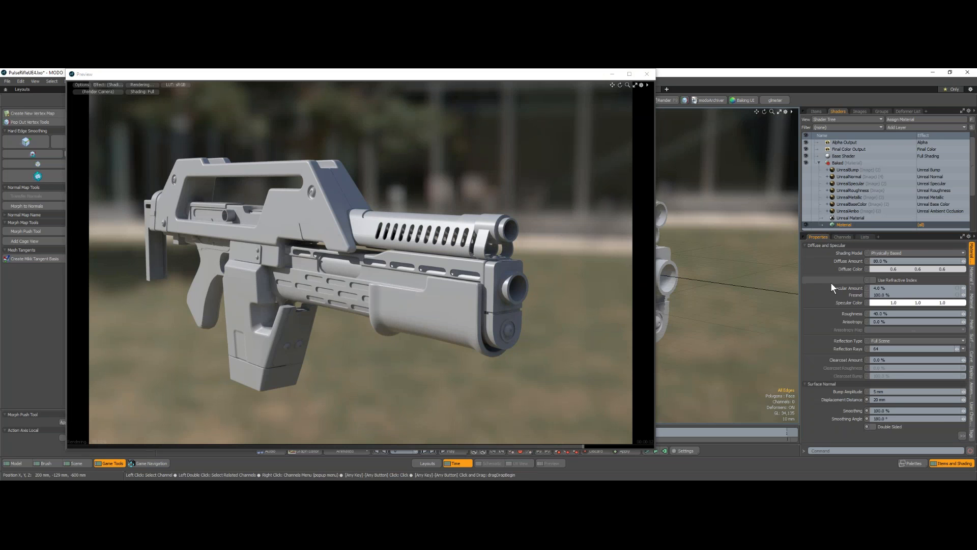
left_click(962, 436)
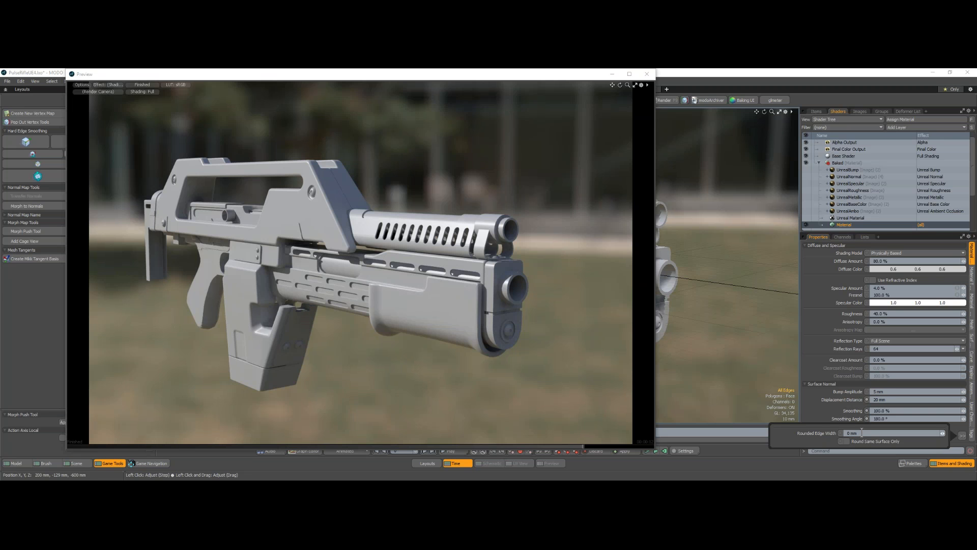
left_click(862, 433)
type("1")
key("Return")
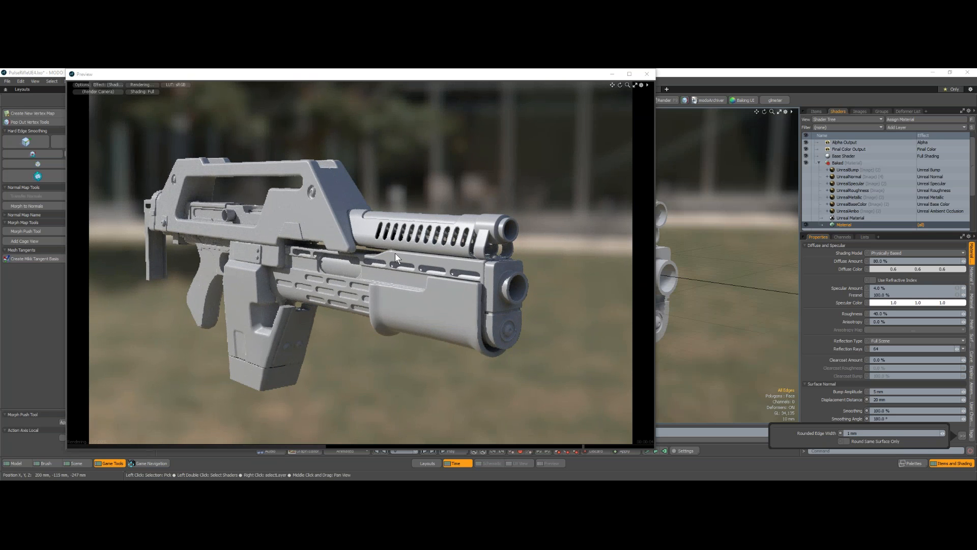
Close the Preview and turn the texture layers from UnrealNormal to UnrealAmbo back on, toggling the ambient occlusion layer to compare
left_click(647, 73)
left_click(805, 176)
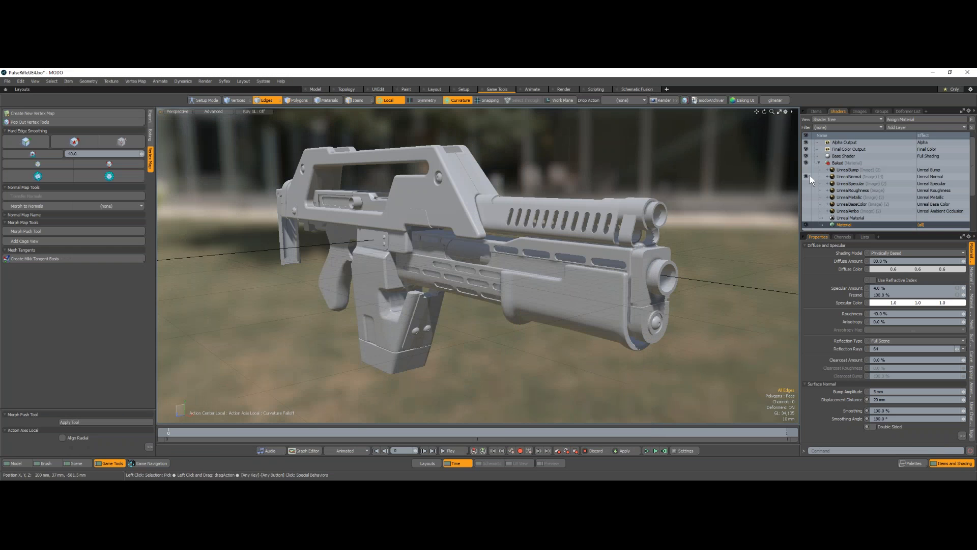
left_click_drag(600, 297, 669, 286, "alt")
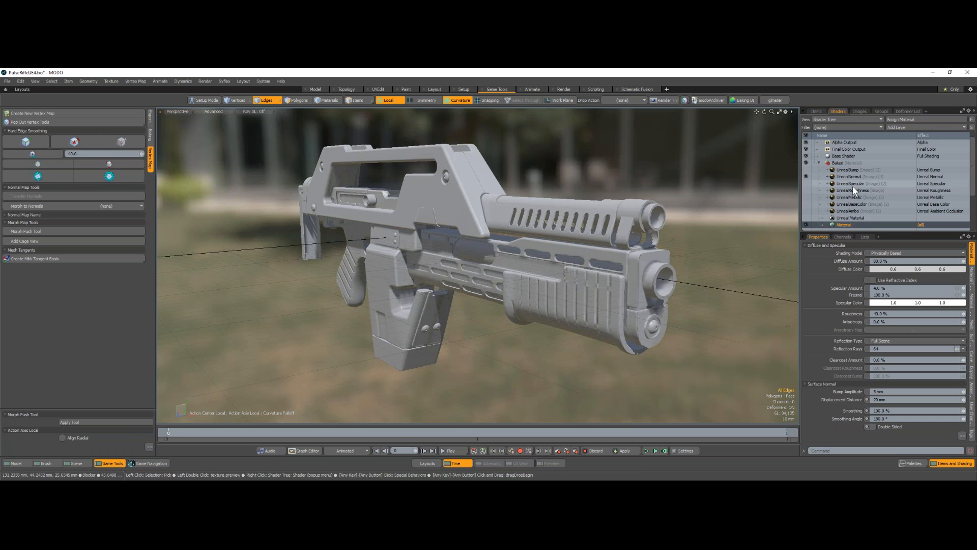
left_click_drag(807, 183, 808, 207)
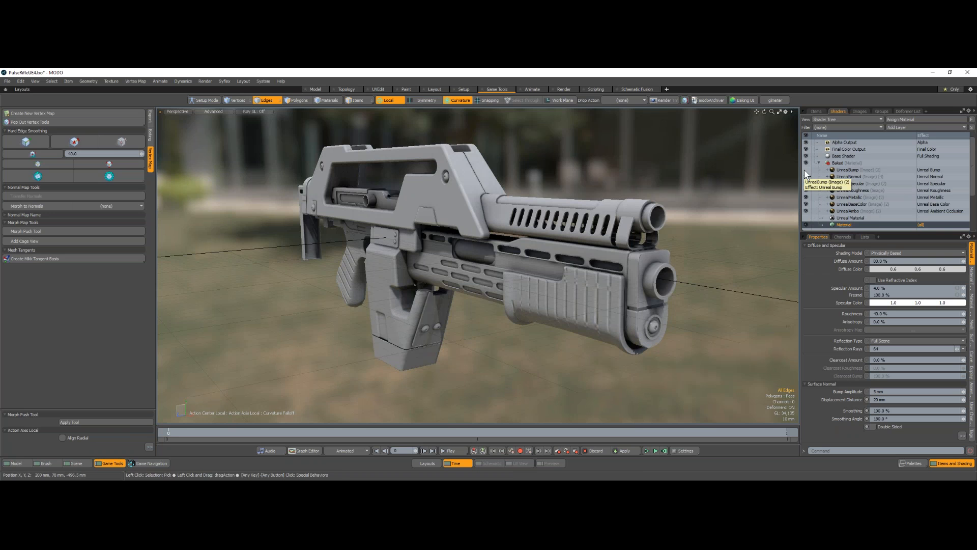
left_click_drag(663, 253, 622, 269, "alt")
left_click(806, 210)
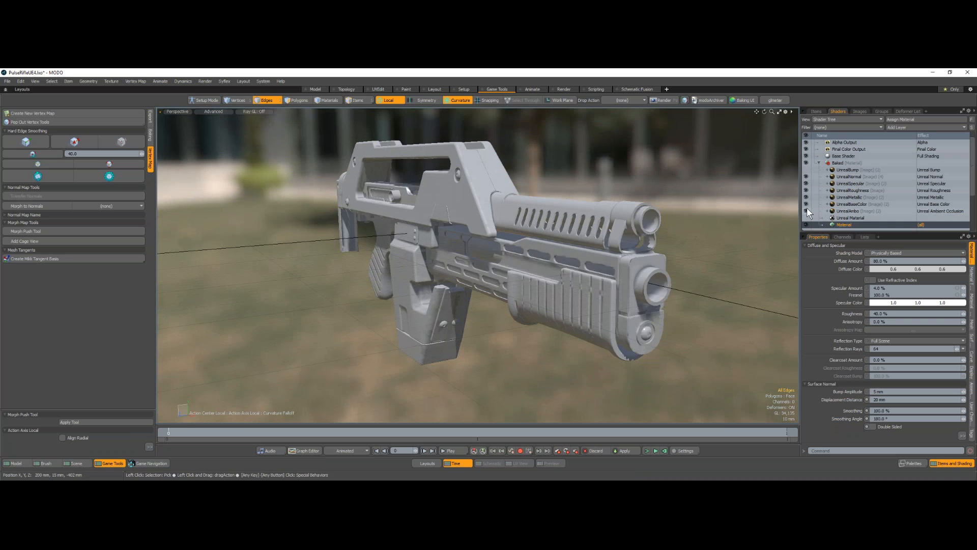
left_click(807, 208)
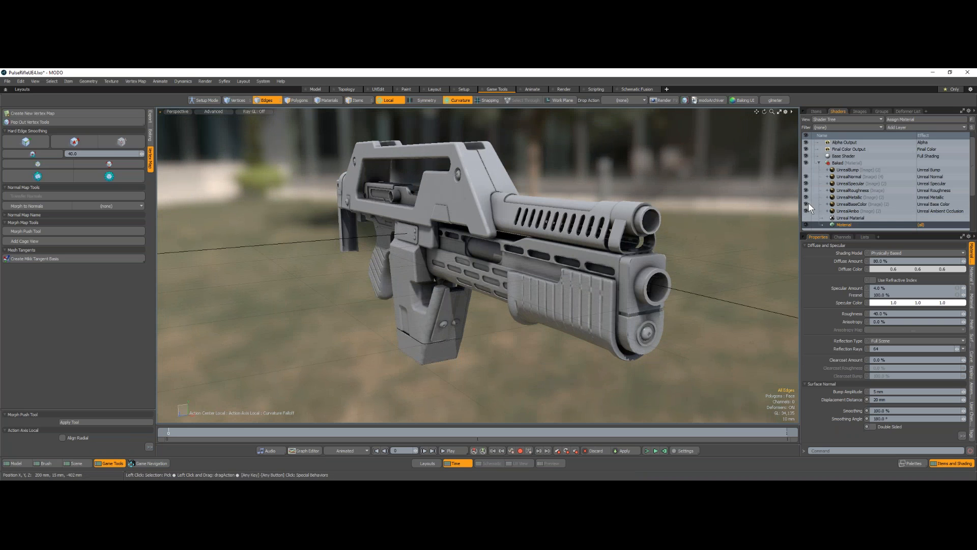
Select the UnrealNormal layer and restore the visibility of the Unreal Material and its texture layers
left_click(811, 175)
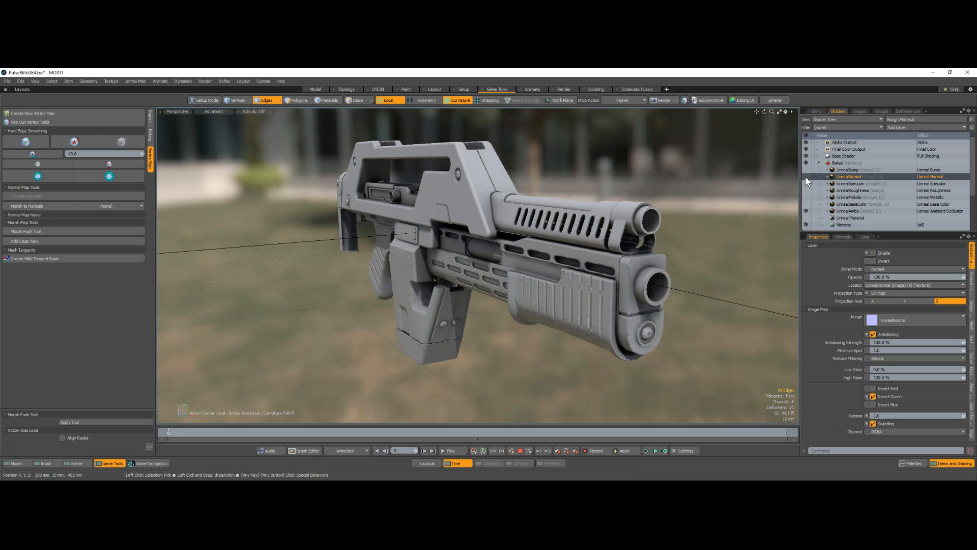
left_click(805, 218)
left_click(806, 175)
mouse_move(547, 285)
left_mouse_down("alt")
mouse_move(617, 273)
mouse_move(551, 283)
left_mouse_up("alt")
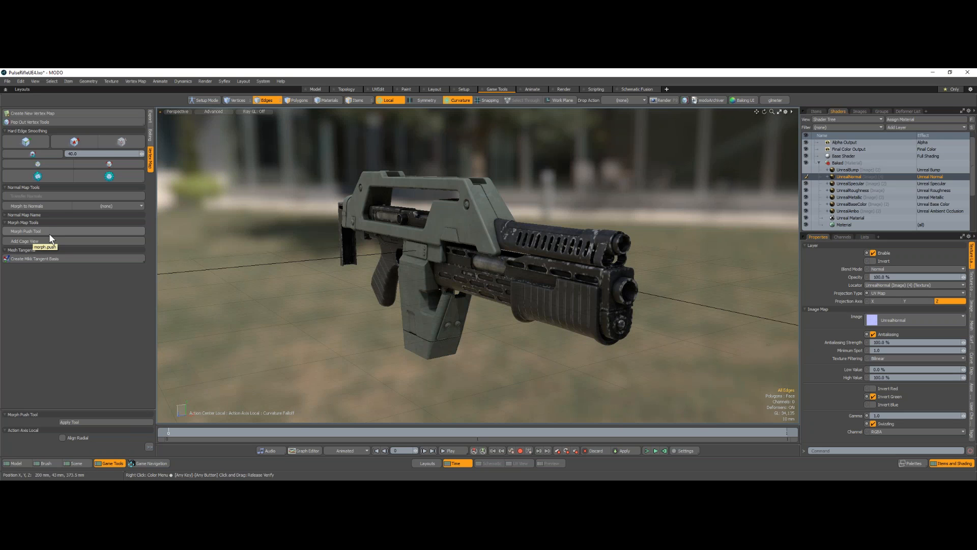
Pop out the vertex normal tools as a palette over the viewport, then switch to the Model tool set and back to Game Tools
left_click(45, 123)
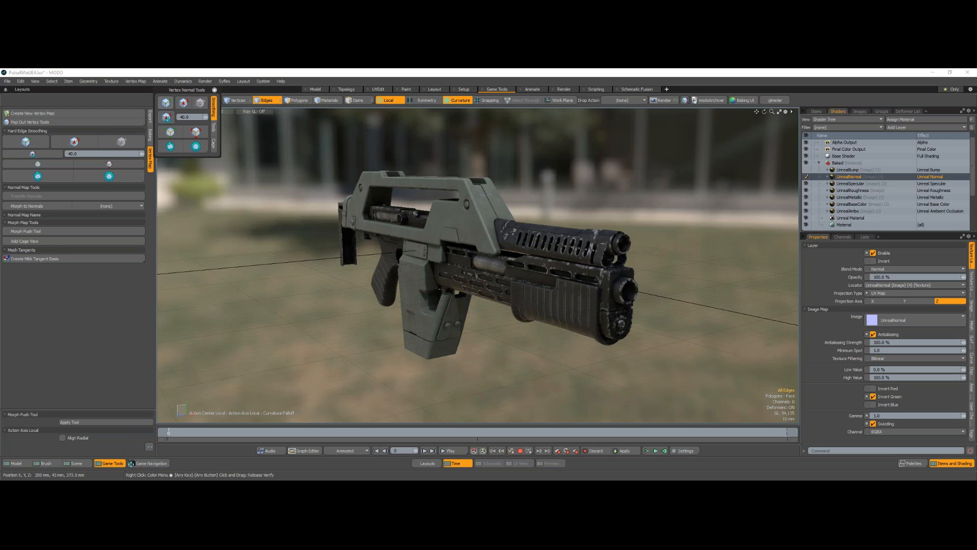
left_click_drag(214, 92, 752, 129)
left_click(16, 463)
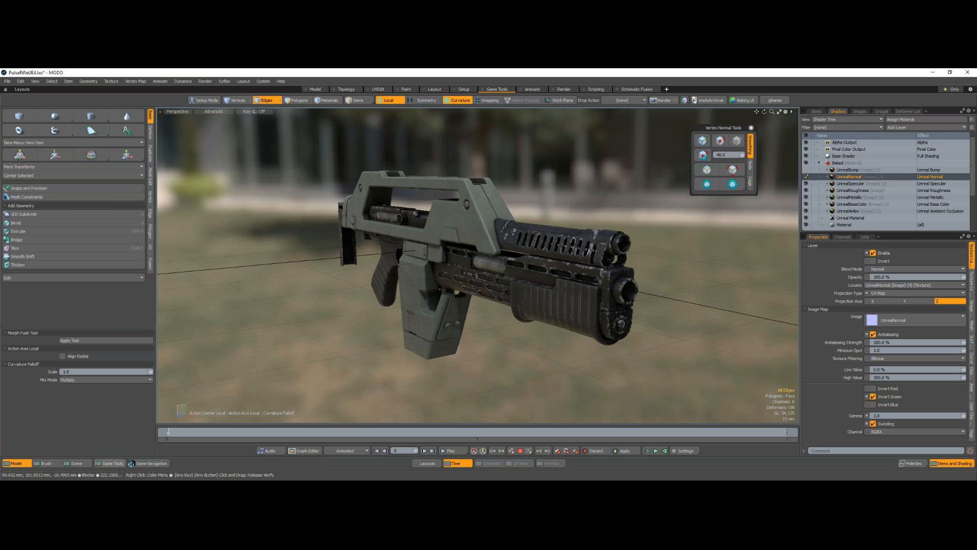
left_click(102, 463)
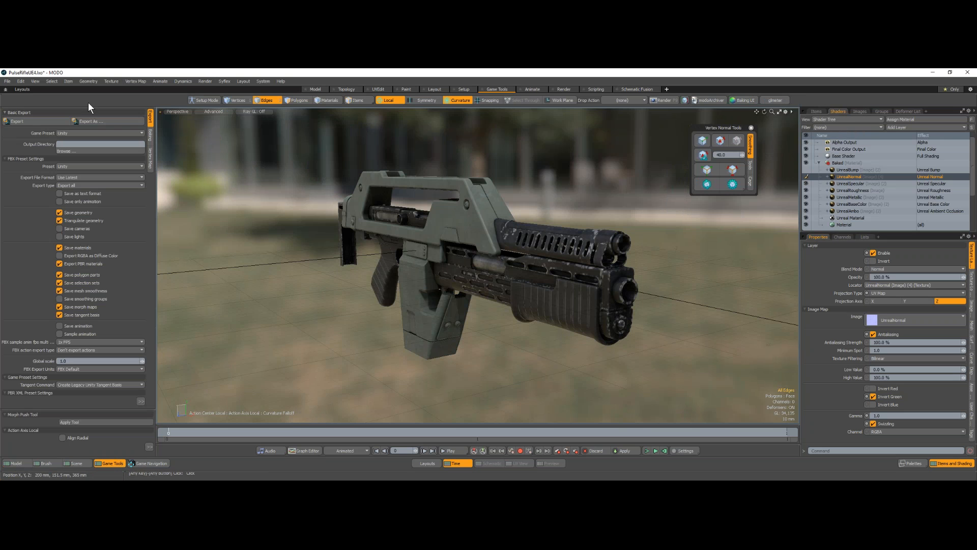
Close the PulseRifleUE4 scene without saving its changes
left_click(7, 81)
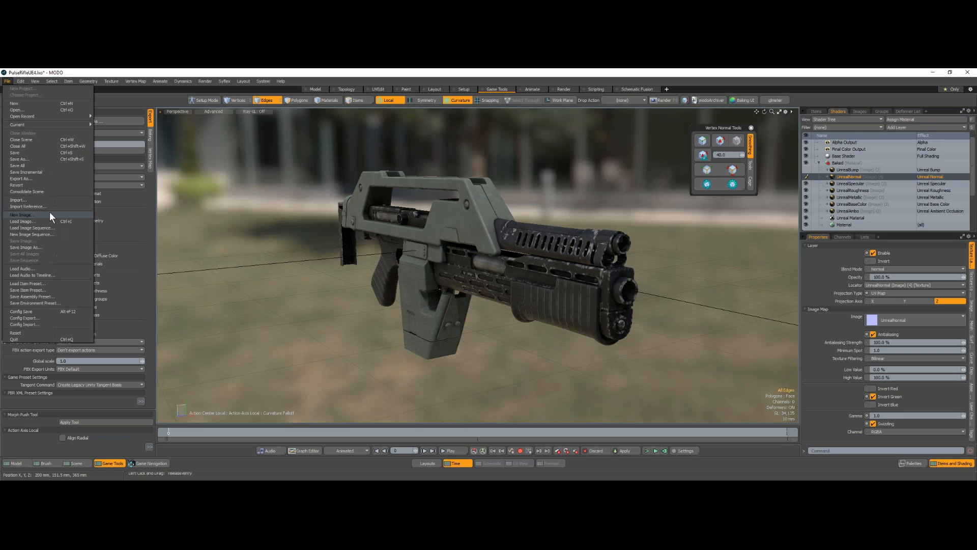
left_click(25, 139)
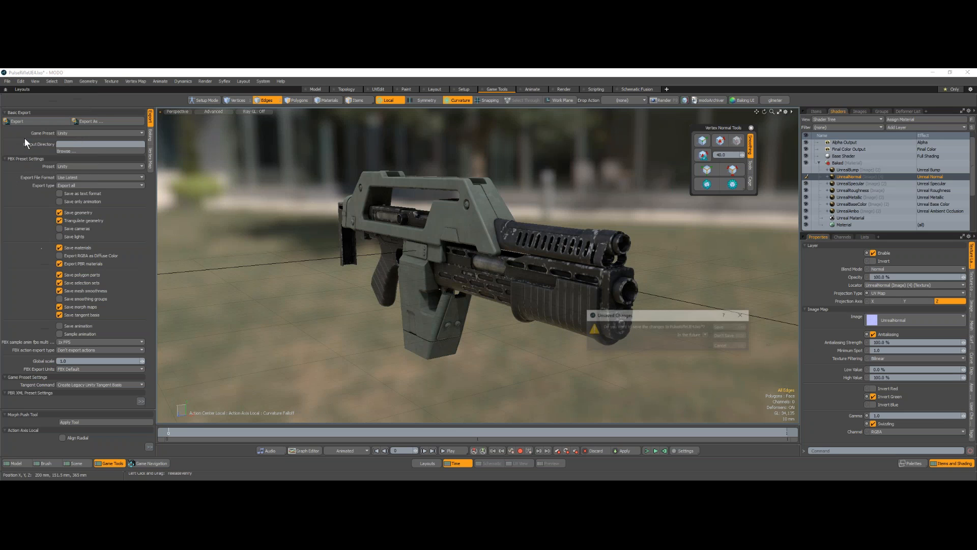
left_click(739, 337)
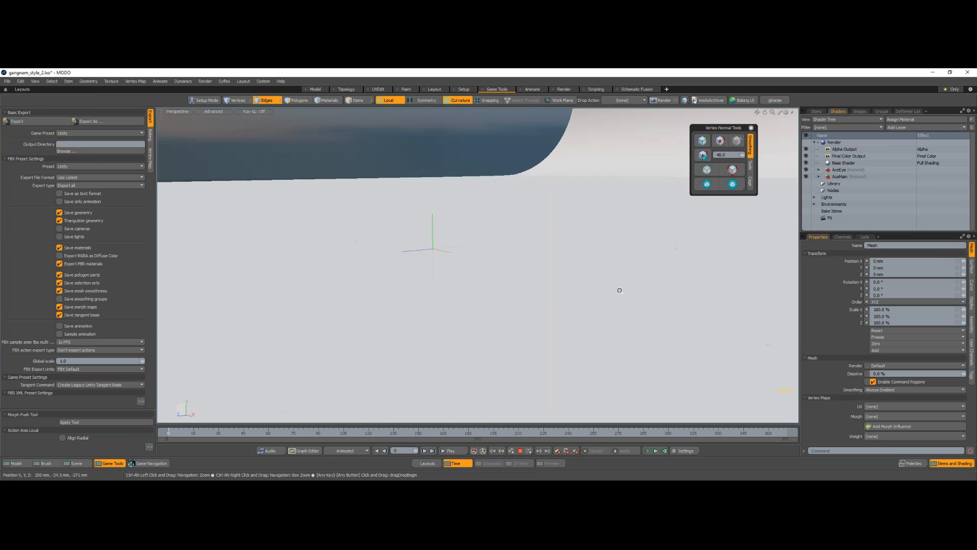
Collapse the gangnam_style_2 scene in the item list and close it without saving its changes
left_click_drag(619, 290, 481, 299, "ctrl+alt")
left_click_drag(481, 300, 333, 344, "alt+shift")
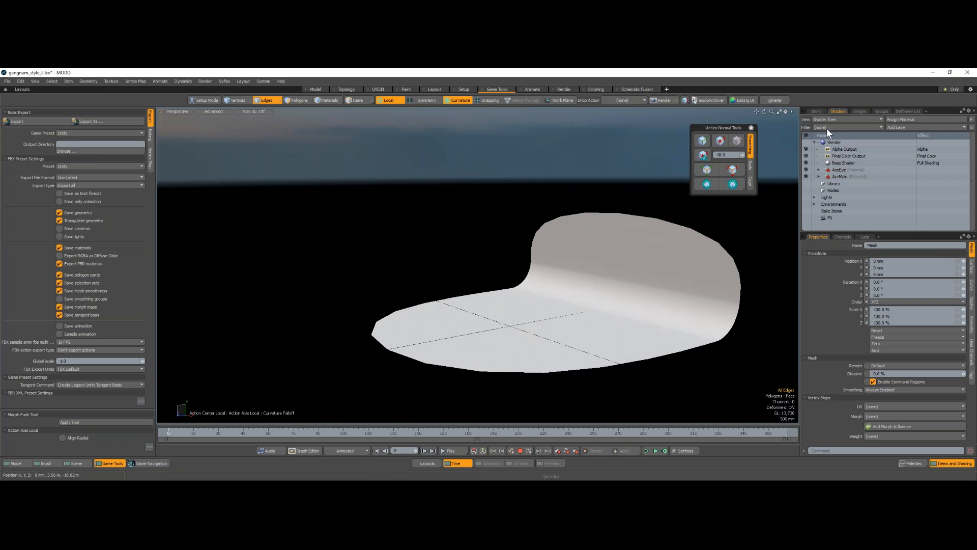
left_click(819, 111)
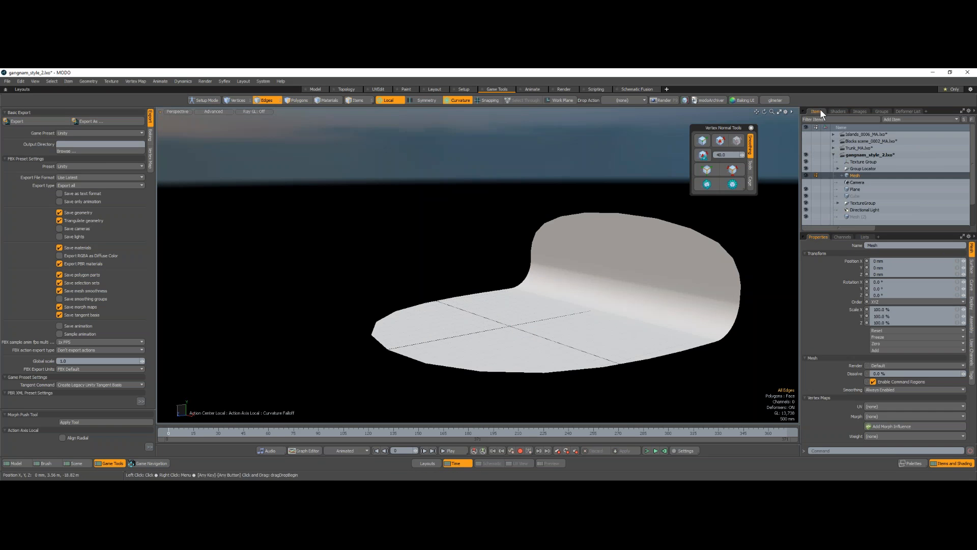
left_click(833, 154)
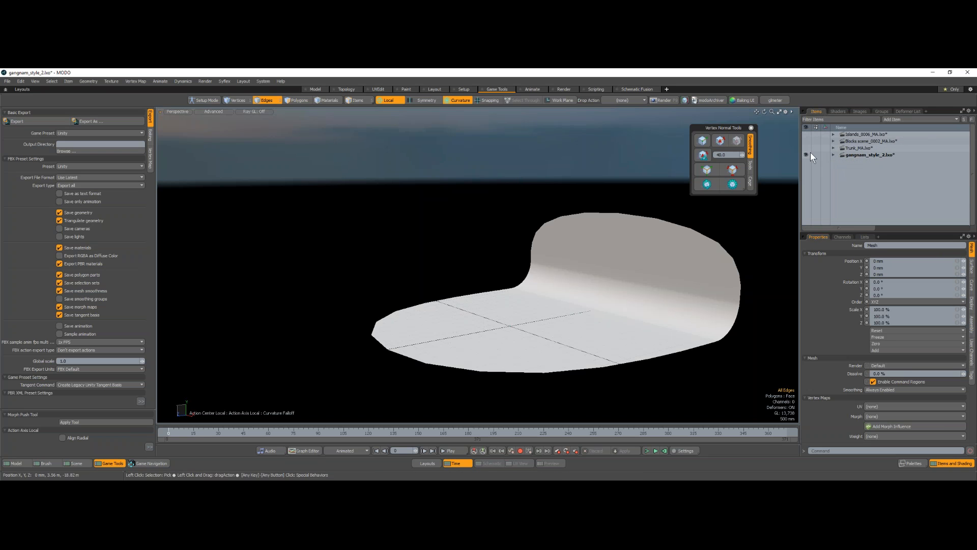
left_click(7, 81)
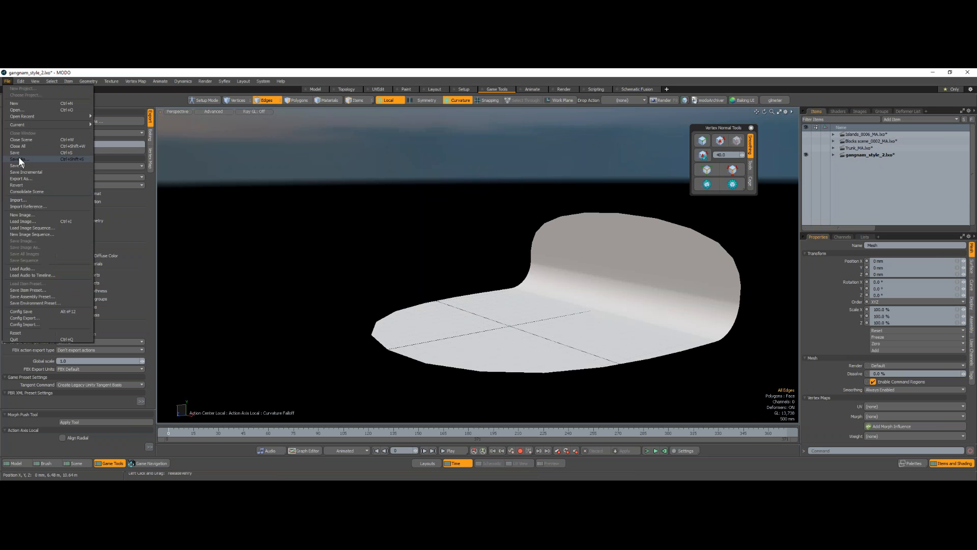
left_click(19, 140)
left_click(724, 334)
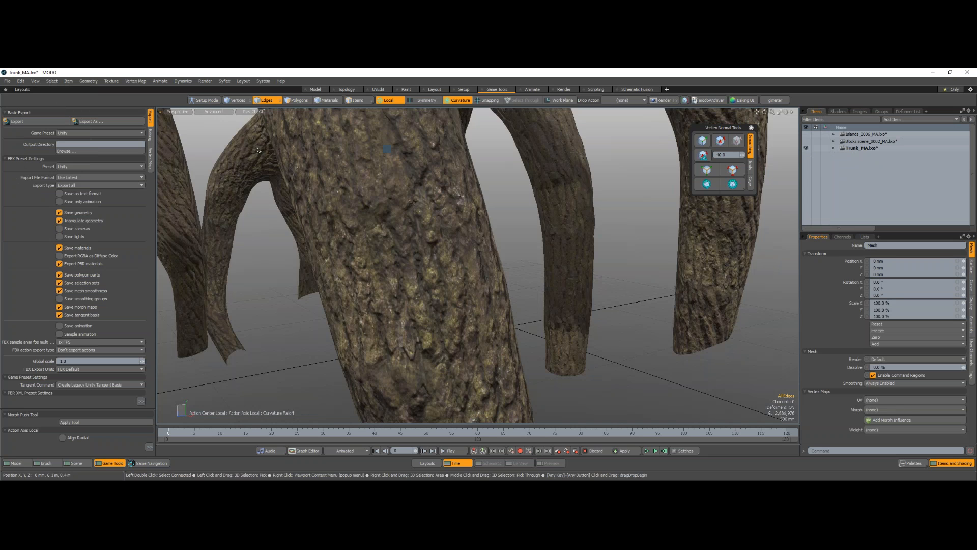
Open the recently used scene GargoyleLone_0002.lxo, declining to select alternates for all missing files
scroll(535, 272, "down", 10)
scroll(534, 272, "up", 3)
left_click_drag(534, 272, 377, 311, "alt")
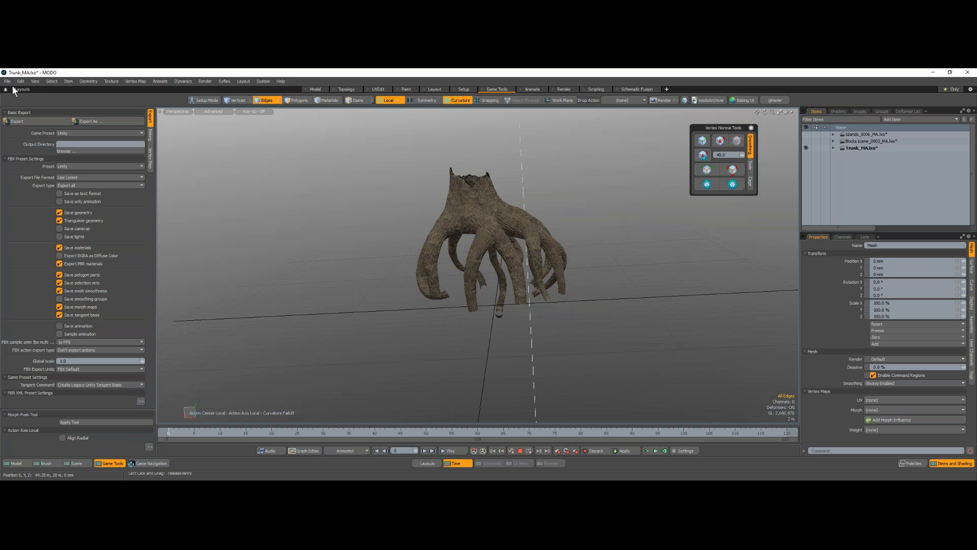
left_click(7, 81)
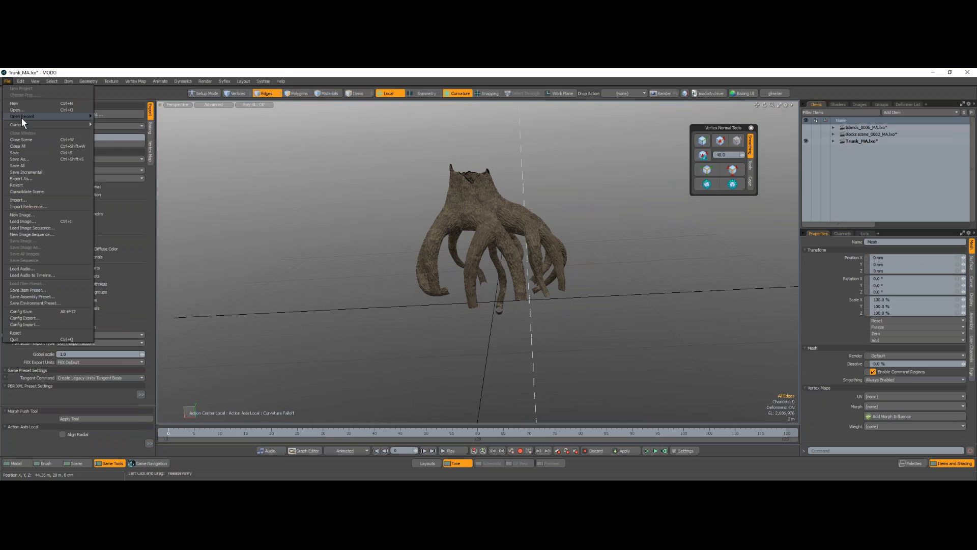
mouse_move(22, 116)
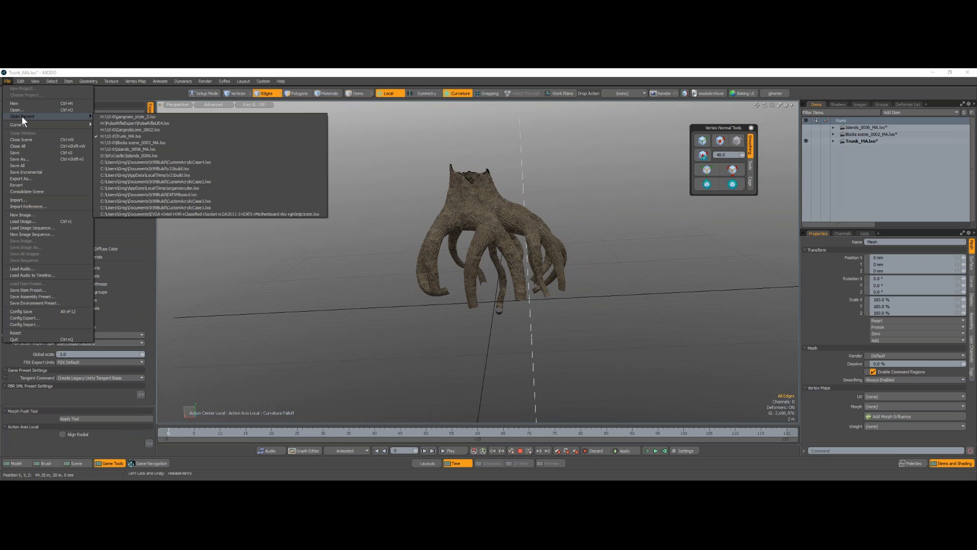
left_click(150, 130)
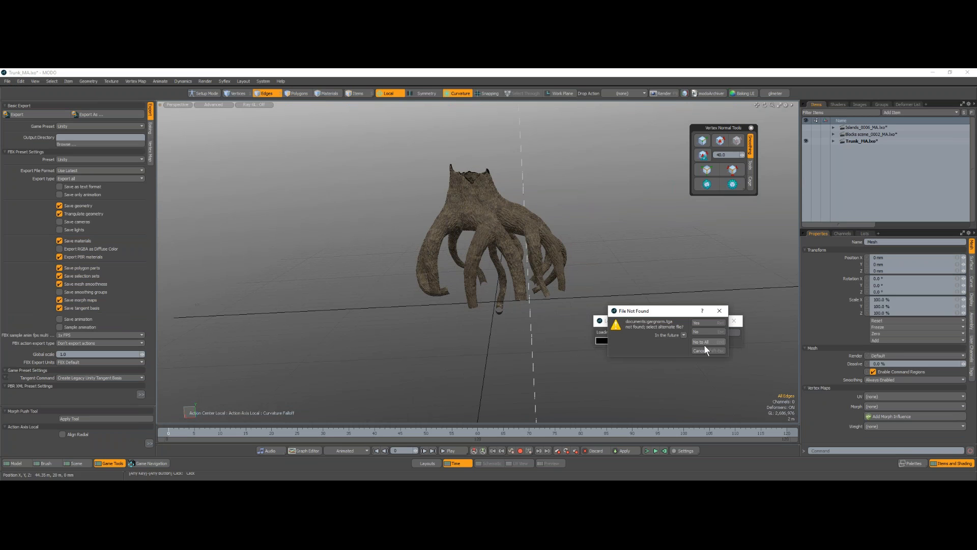
left_click(703, 342)
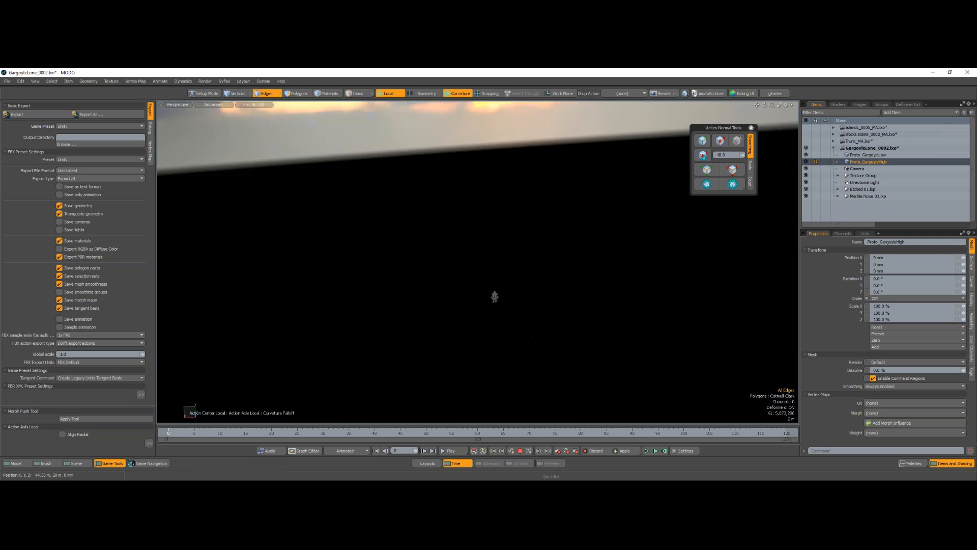
Close the Vertex Normal Tools palette, then select the Proto_GargoyleLow mesh and hide Proto_GargoyleHigh
left_click_drag(613, 305, 575, 270, "alt")
left_click(751, 128)
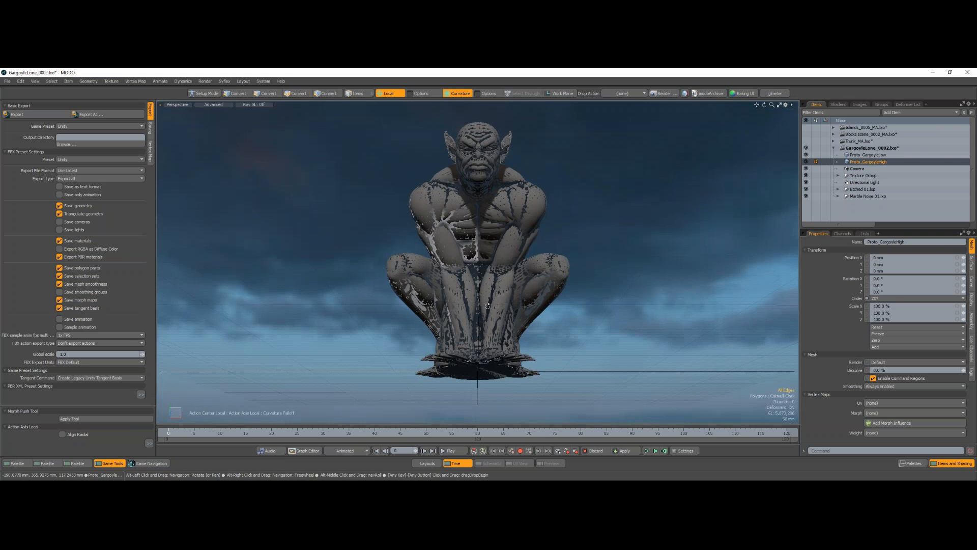
left_click_drag(569, 326, 589, 346, "alt")
left_click(858, 154)
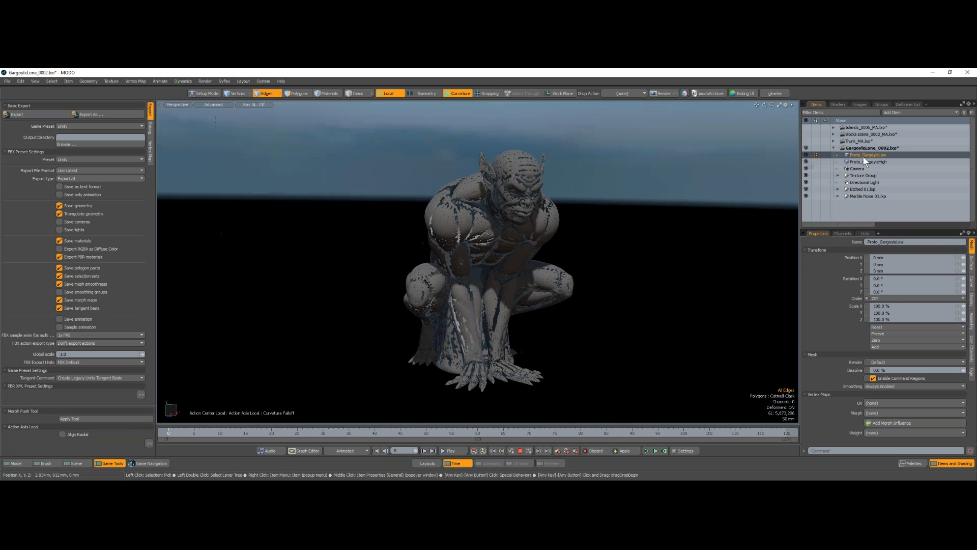
Delete the diffuse color and normal image layers from the gargoyle's material group in the Shader Tree
left_click(840, 105)
left_click(818, 190)
left_click(839, 204, "ctrl")
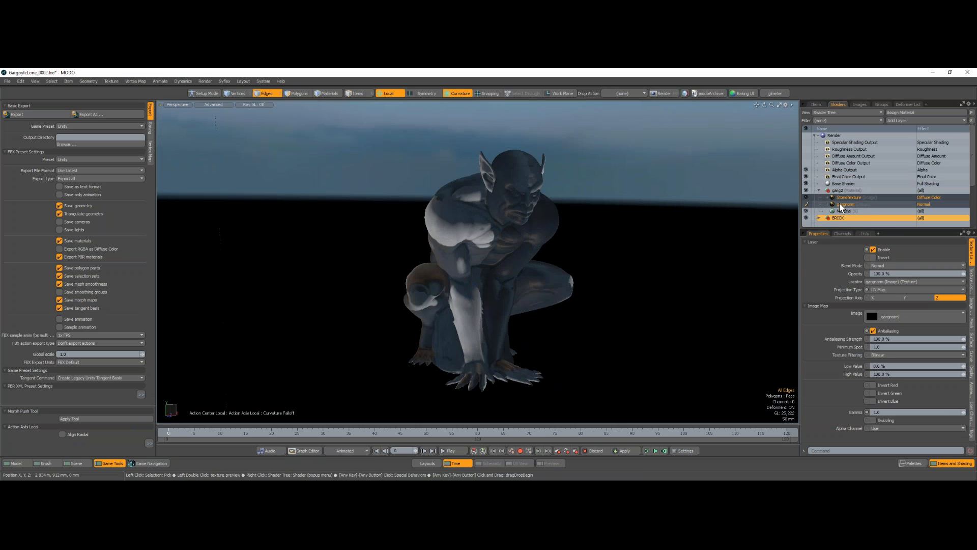
key("Delete")
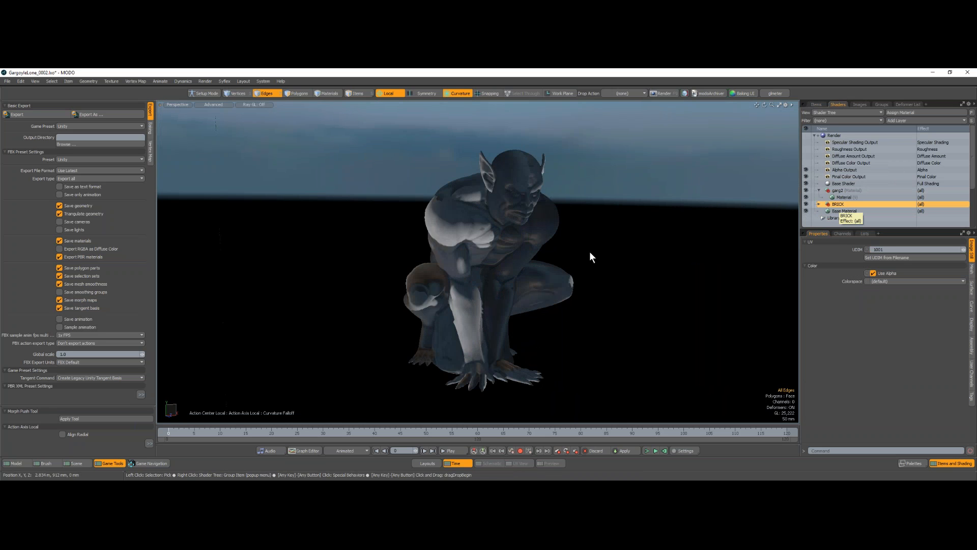
Add a new image map named norm above the Material layer of the gargoyle's material group
left_click(845, 198)
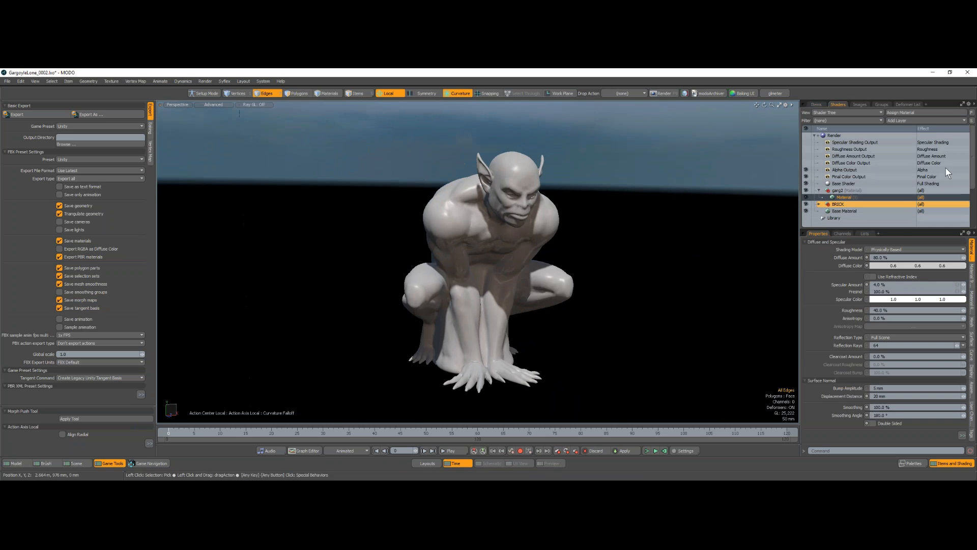
left_click(931, 119)
mouse_move(927, 163)
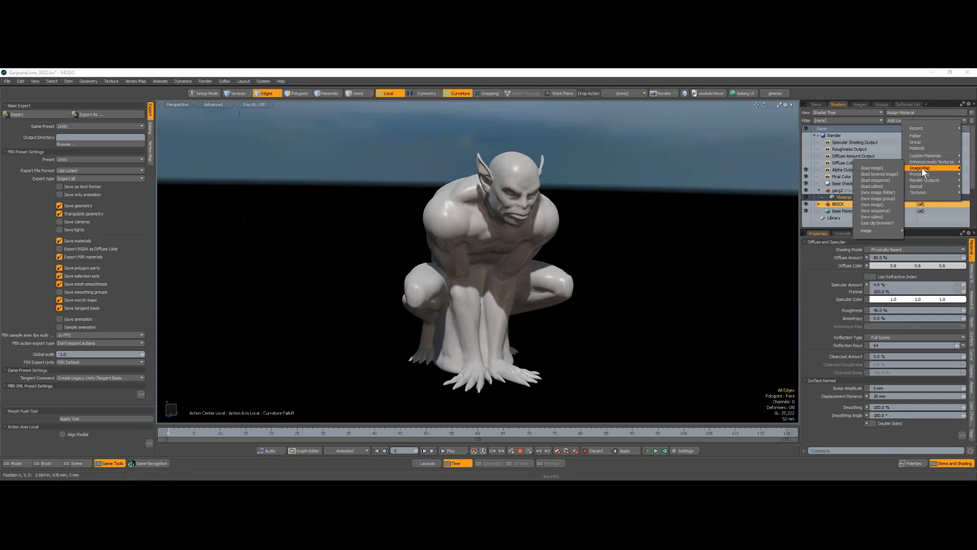
left_click(879, 204)
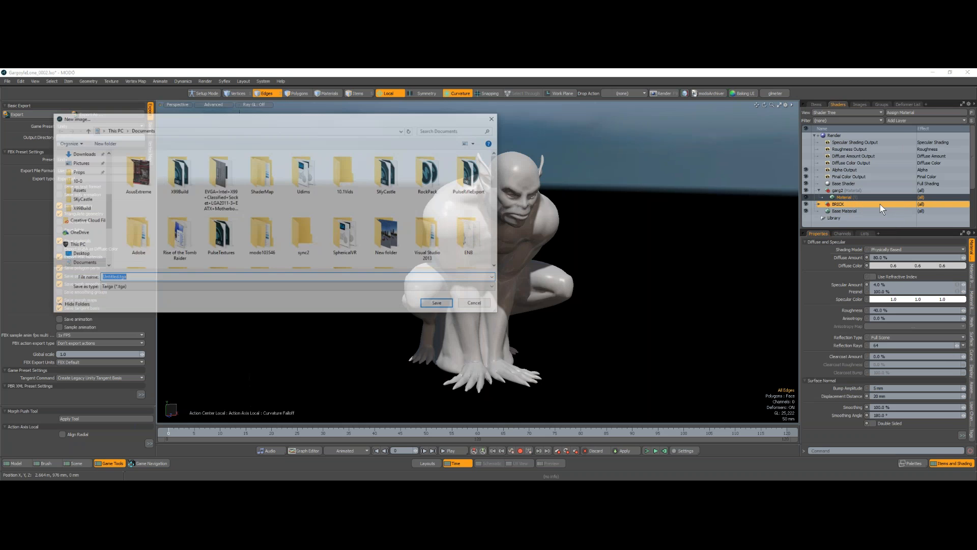
type("norm")
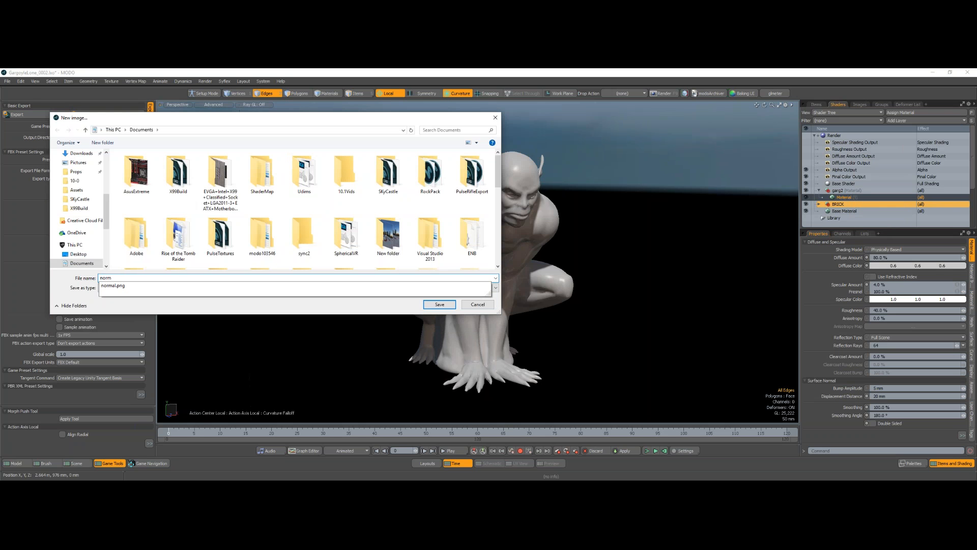
key("Return")
left_click(726, 317)
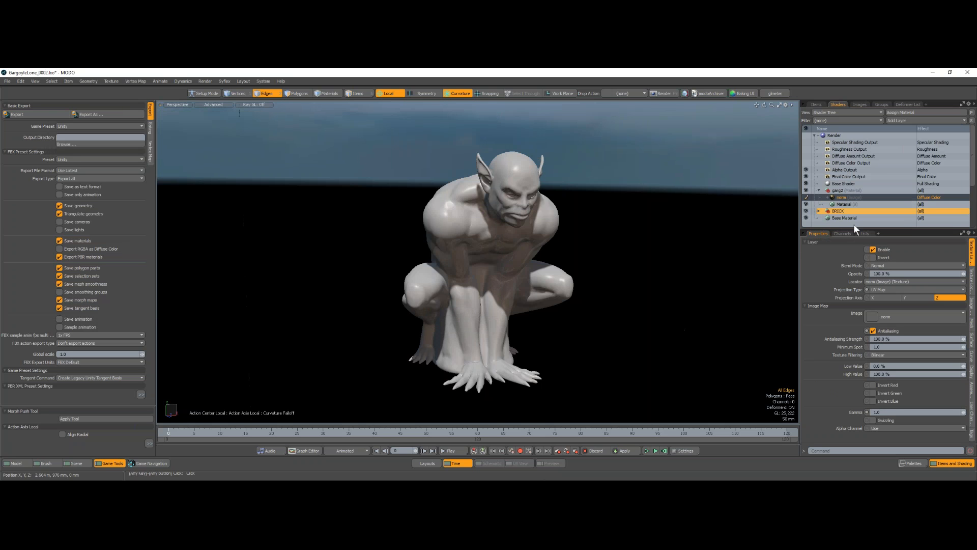
Set the norm layer's effect to Unity Normal and accept setting its color correction to none
left_click(927, 196)
left_click(925, 92)
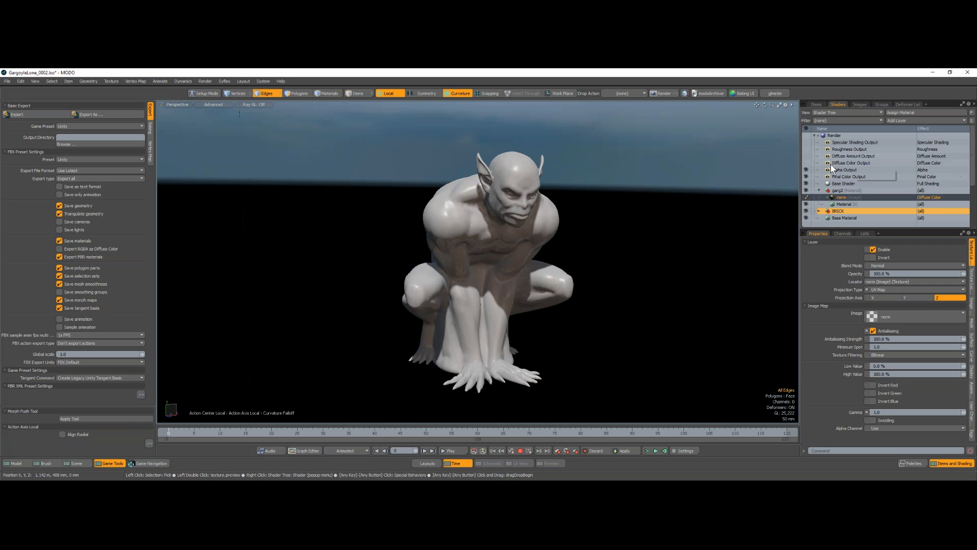
left_click(933, 198)
mouse_move(931, 215)
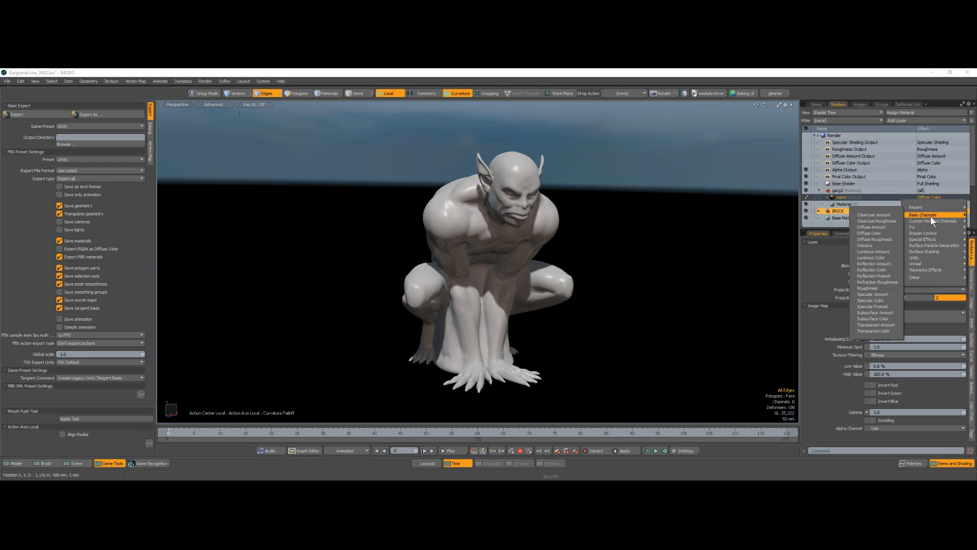
mouse_move(925, 269)
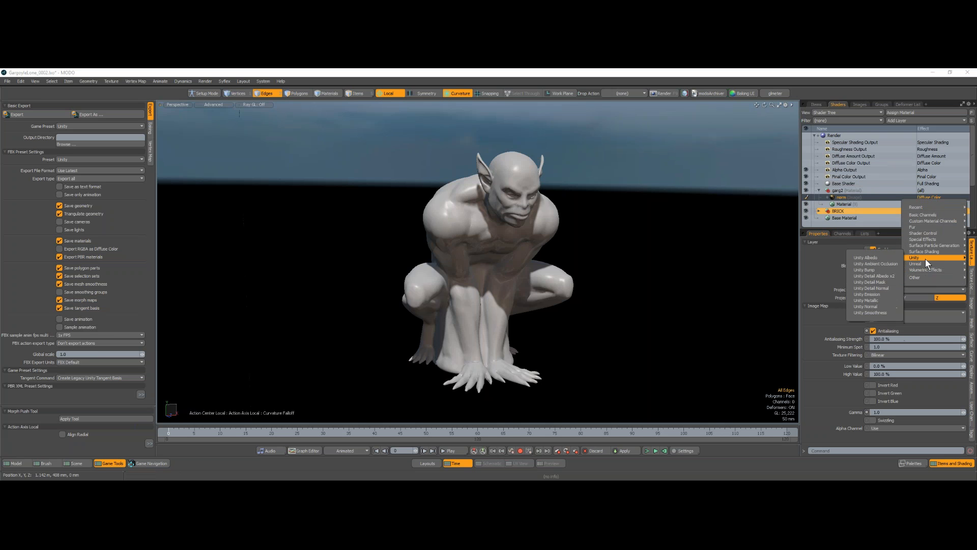
left_click(875, 306)
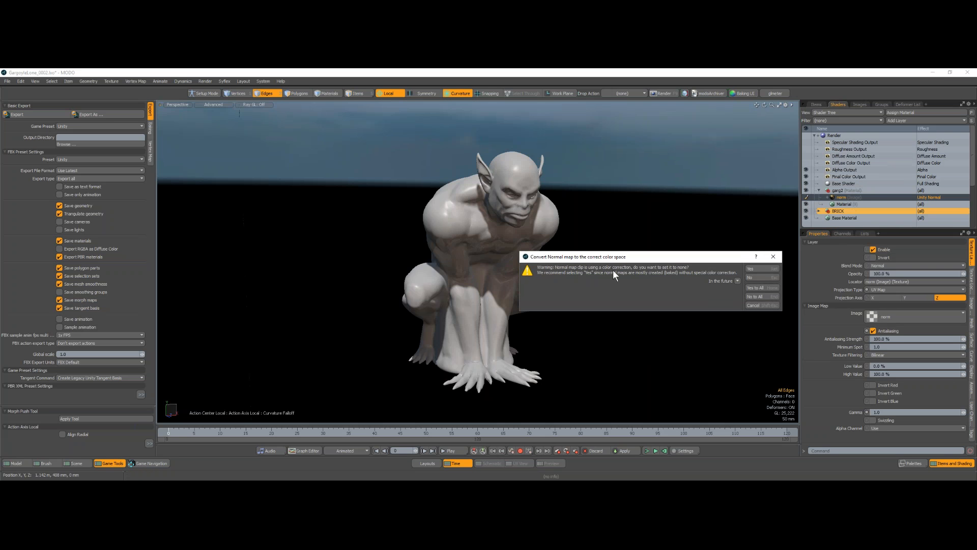
left_click(756, 268)
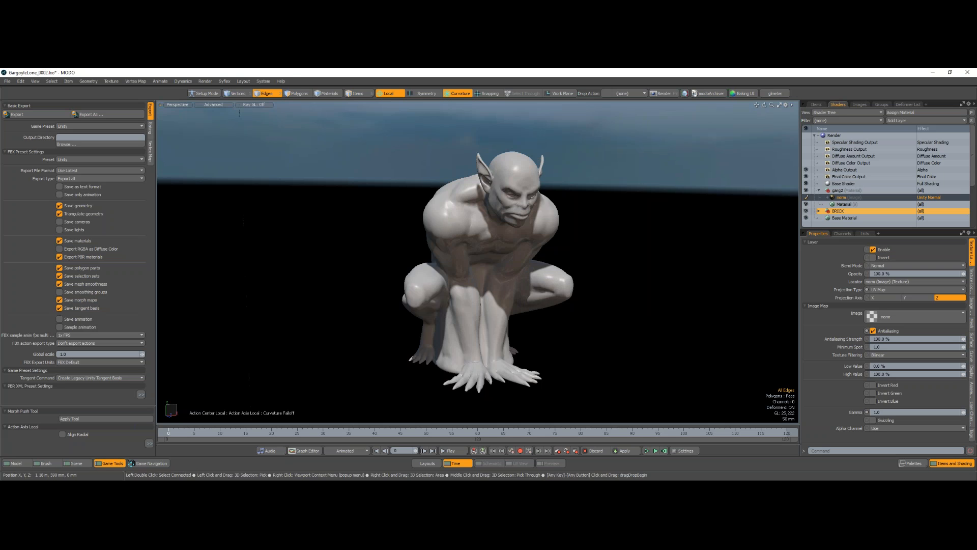
Make the Proto_GargoyleHigh mesh visible again in the item list
left_click_drag(617, 285, 672, 257, "alt")
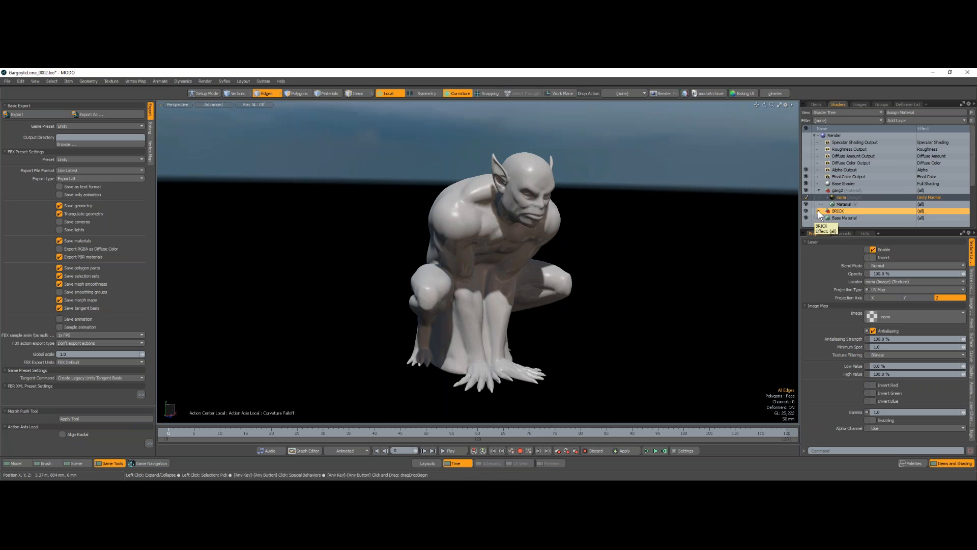
left_click(817, 103)
left_click(806, 160)
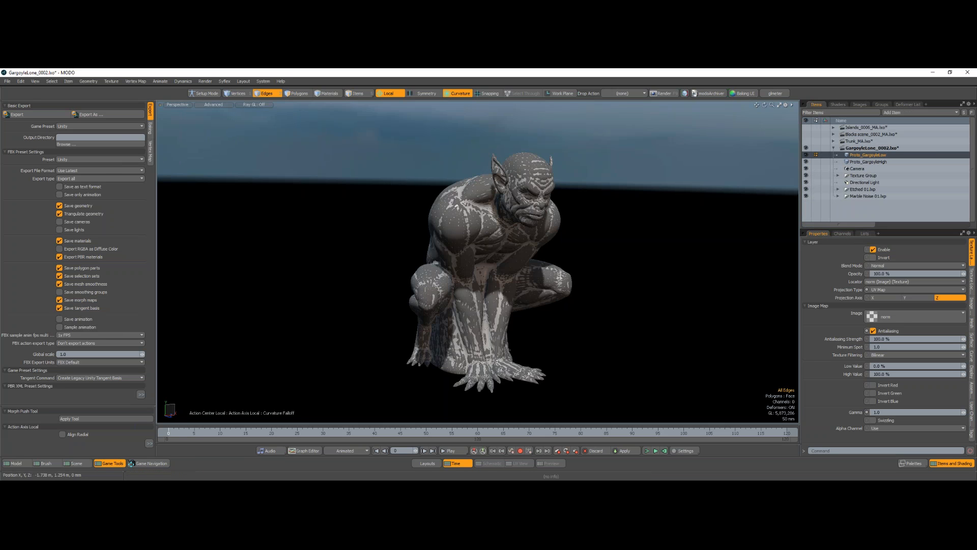
Bring up the baking tools in a narrower panel and select the existing Texture Baking item under Bake Items
left_click(150, 131)
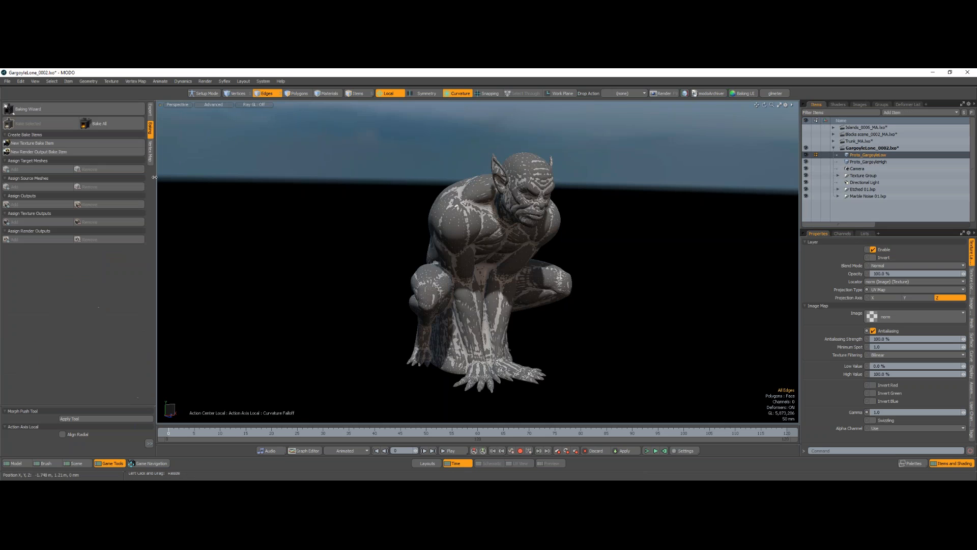
mouse_move(154, 178)
left_mouse_down()
mouse_move(116, 178)
mouse_move(135, 178)
left_mouse_up()
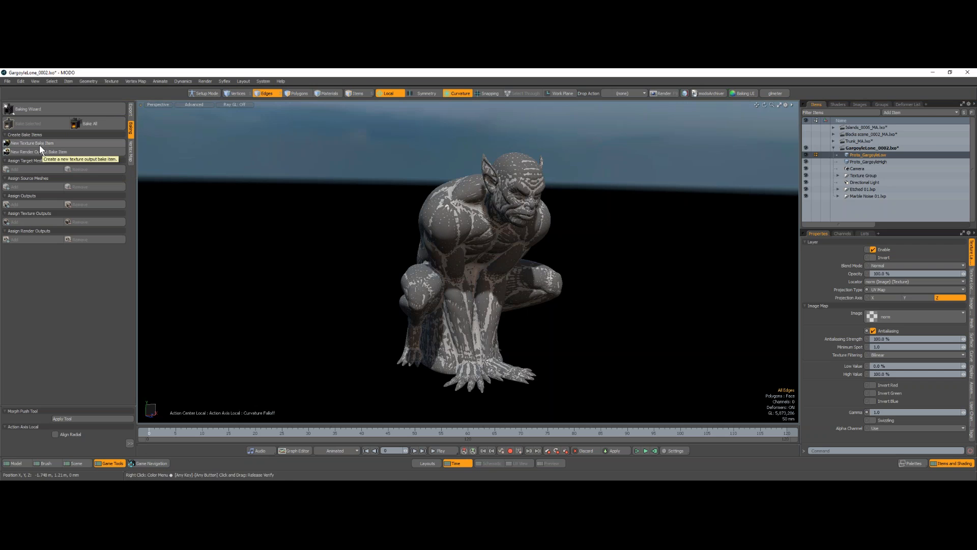
left_click(838, 105)
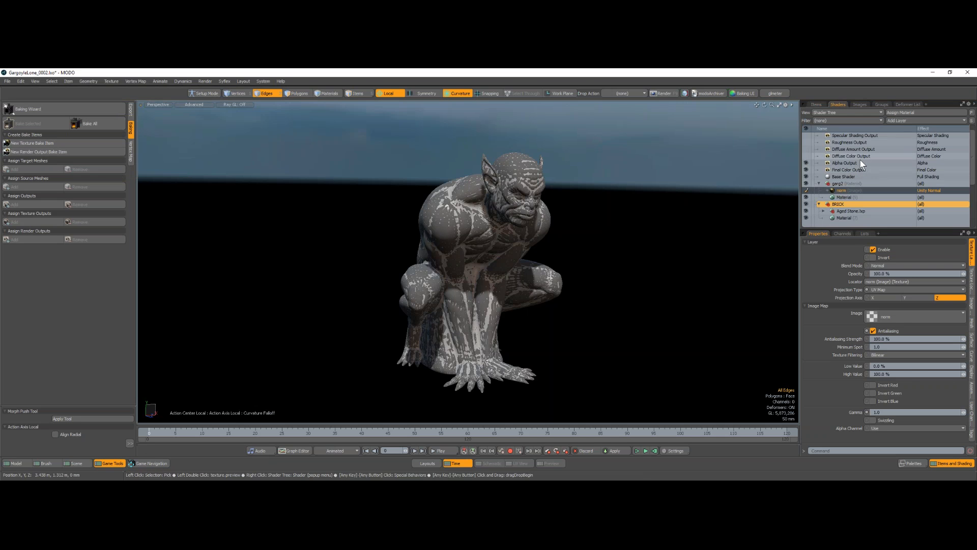
left_click(841, 210)
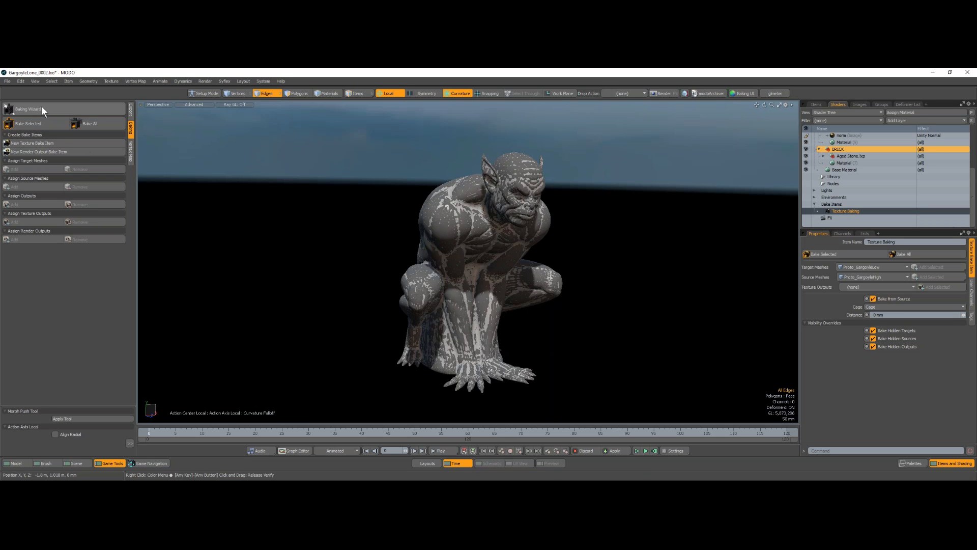
Create a new texture bake item and undo its creation
left_click(33, 143)
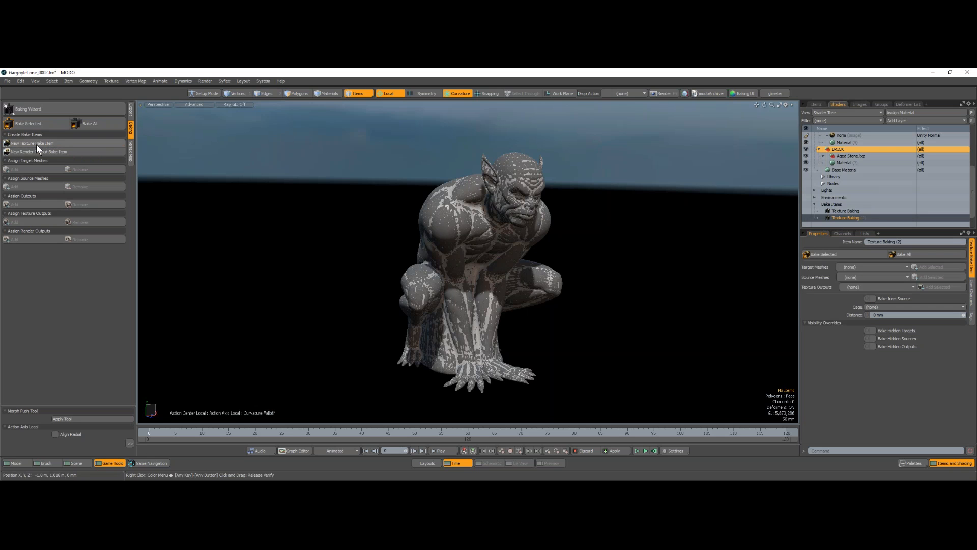
key("ctrl+z")
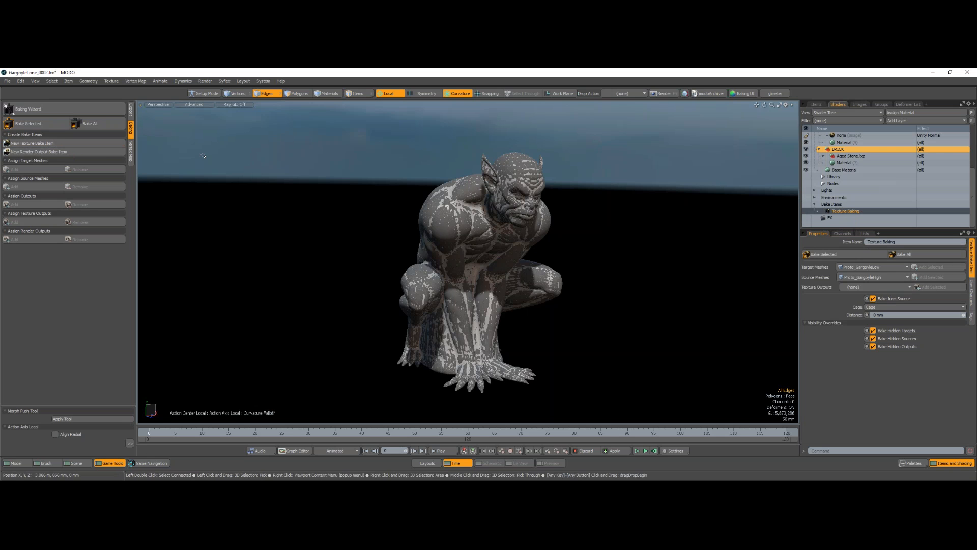
Open the Baking Wizard, move it clear of the model, and set its destination directory to the Desktop
left_click(60, 109)
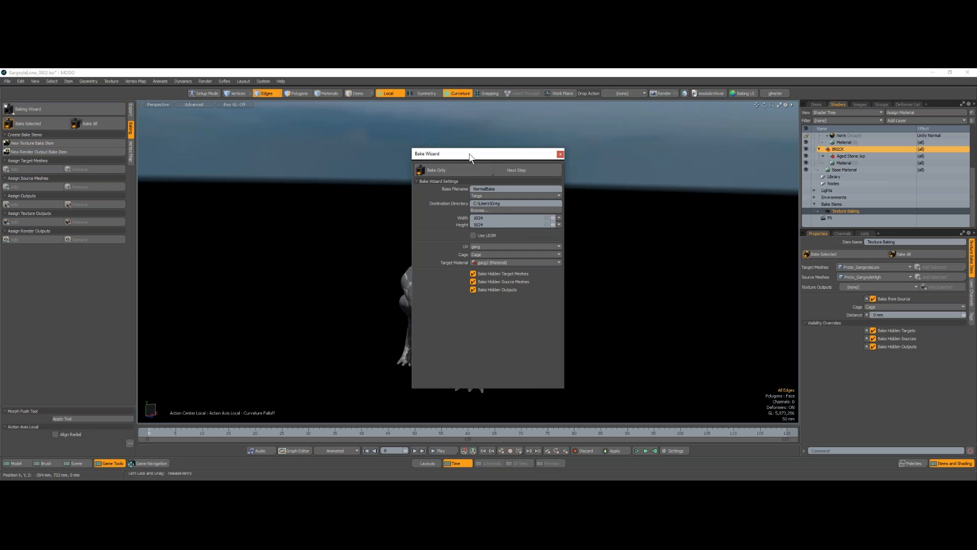
left_click_drag(470, 154, 166, 135)
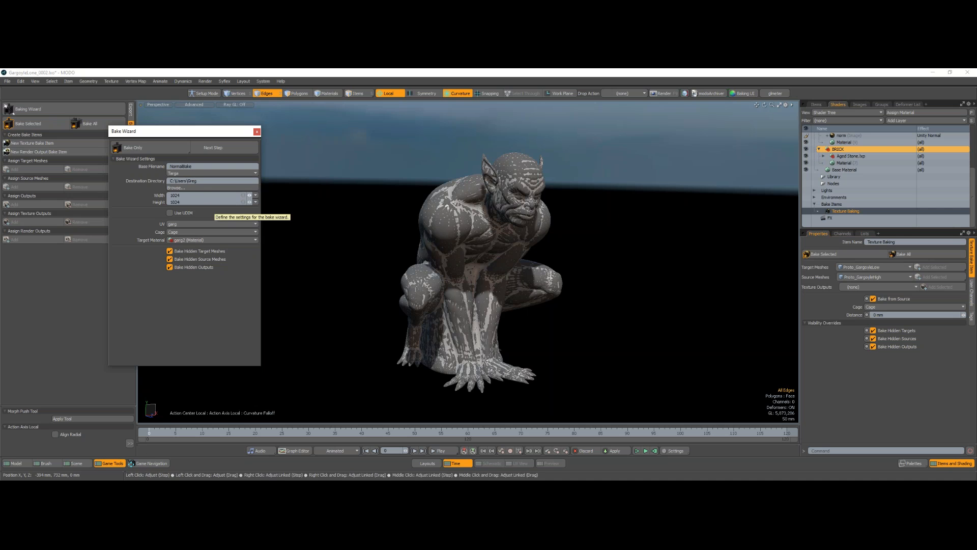
left_click(199, 187)
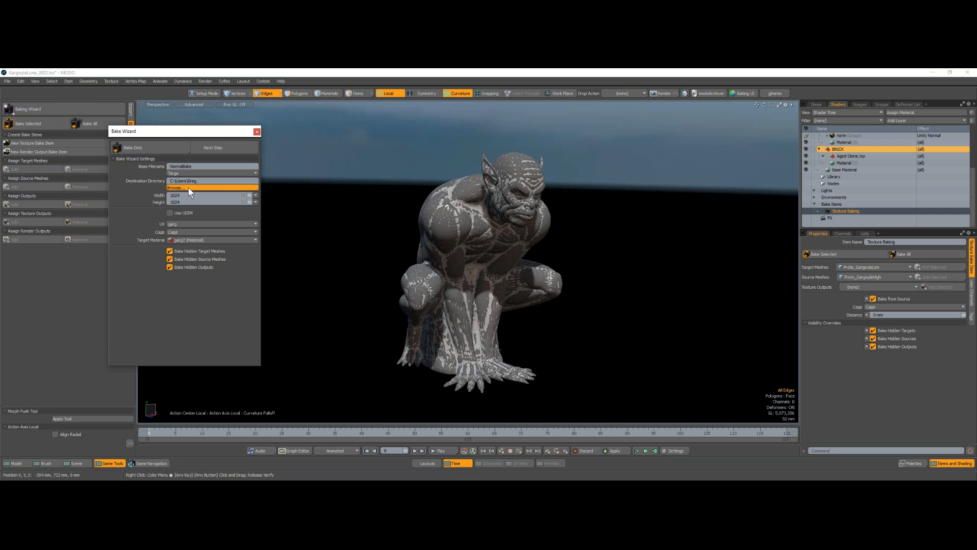
left_click(138, 282)
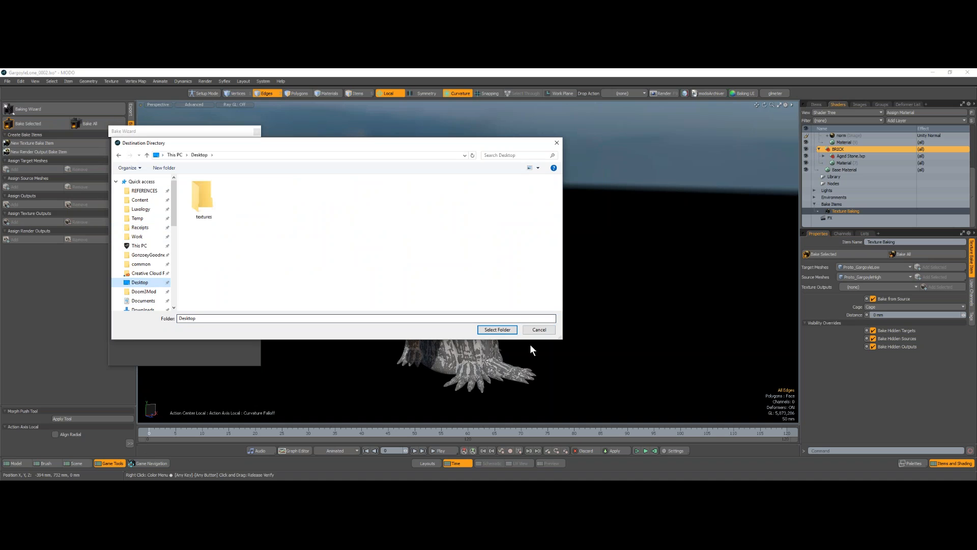
left_click(497, 329)
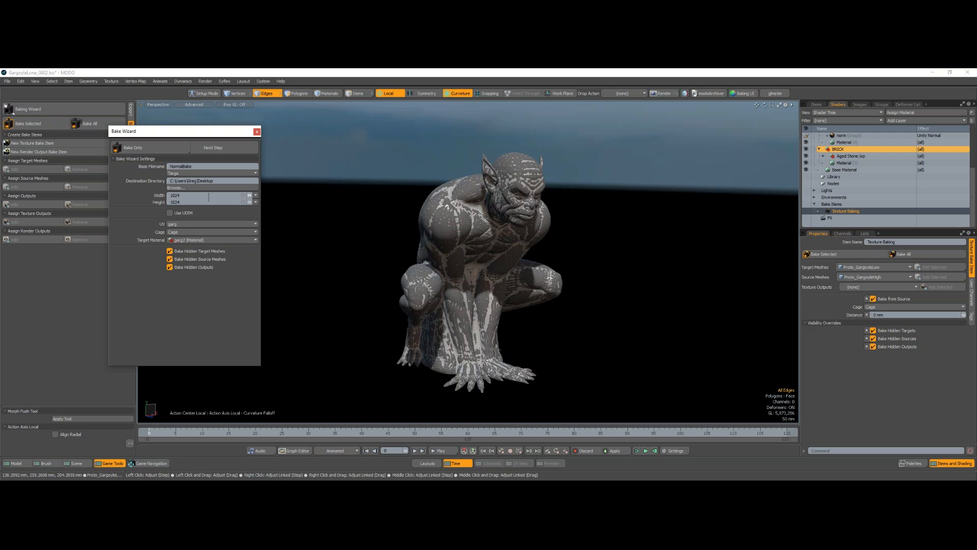
Set the bake's width and height both to 2048 in the wizard settings
left_click(232, 197)
type("2048")
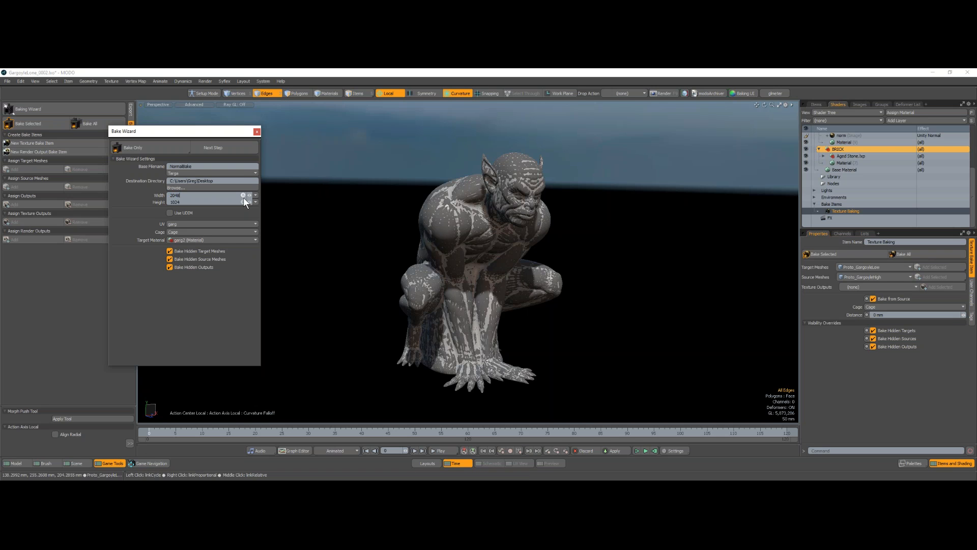
left_click(230, 304)
left_click(243, 195)
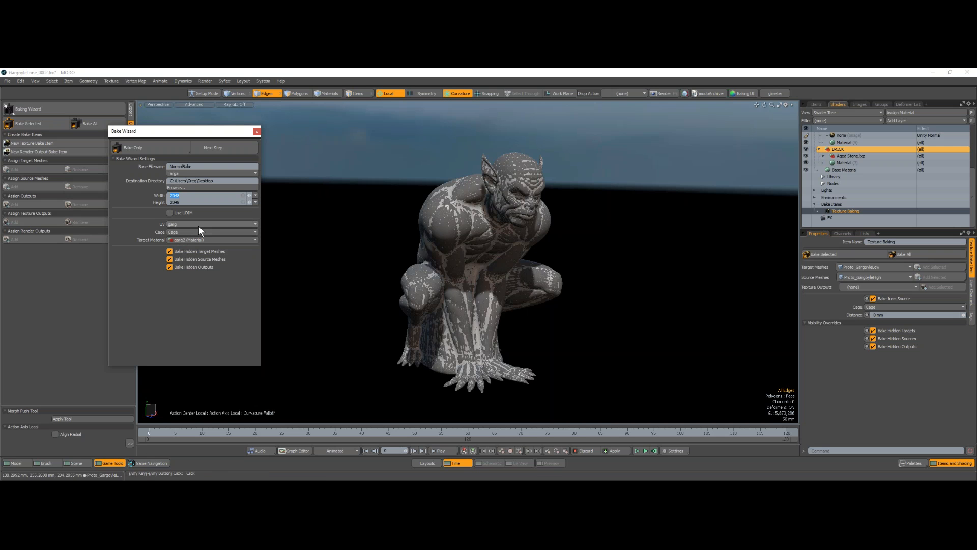
Examine the garg UV map's layout in the UV Editor and close the editor
left_click(865, 233)
left_click(805, 256)
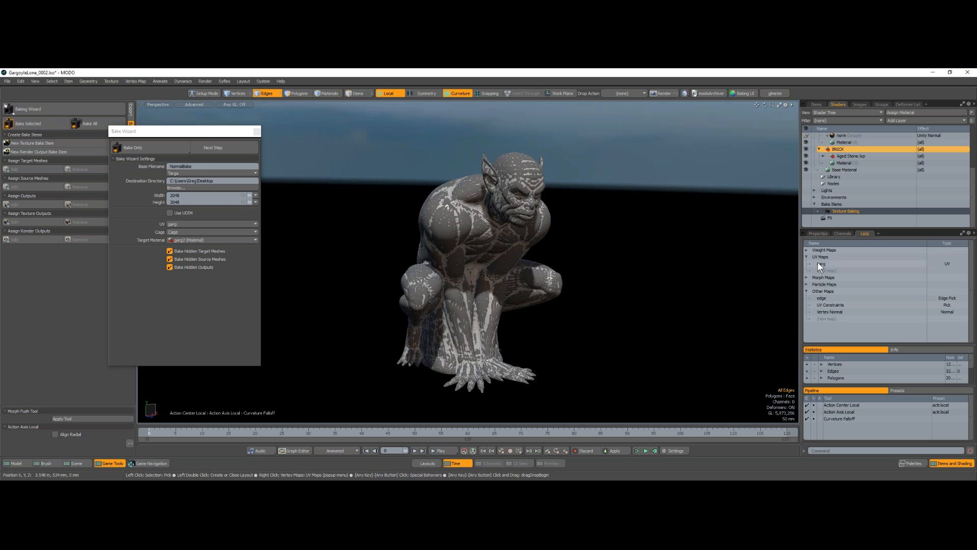
double_click(817, 261)
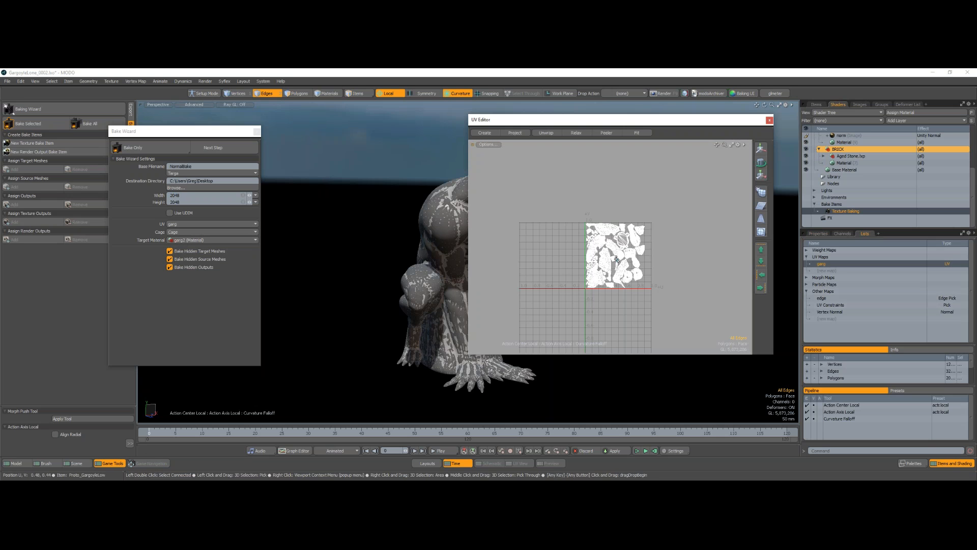
left_click_drag(635, 264, 674, 257, "ctrl+alt")
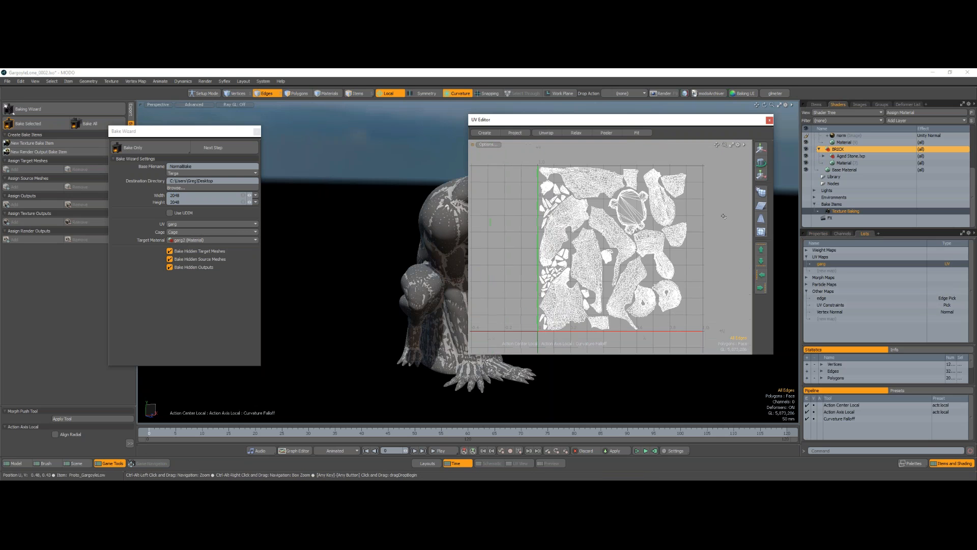
left_click(769, 120)
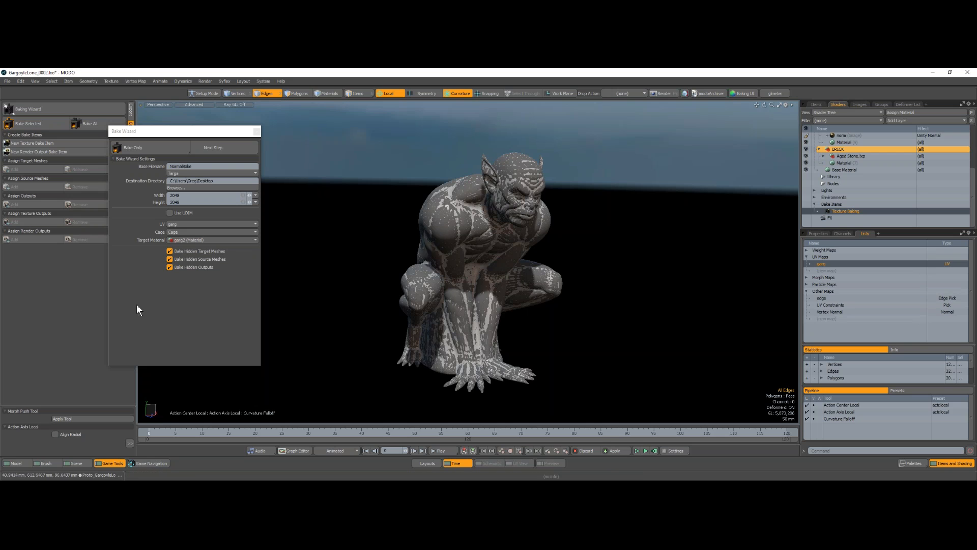
Choose Cage as the wizard's cage and select only the Cage morph map in the vertex map lists
left_click(179, 233)
left_click(180, 234)
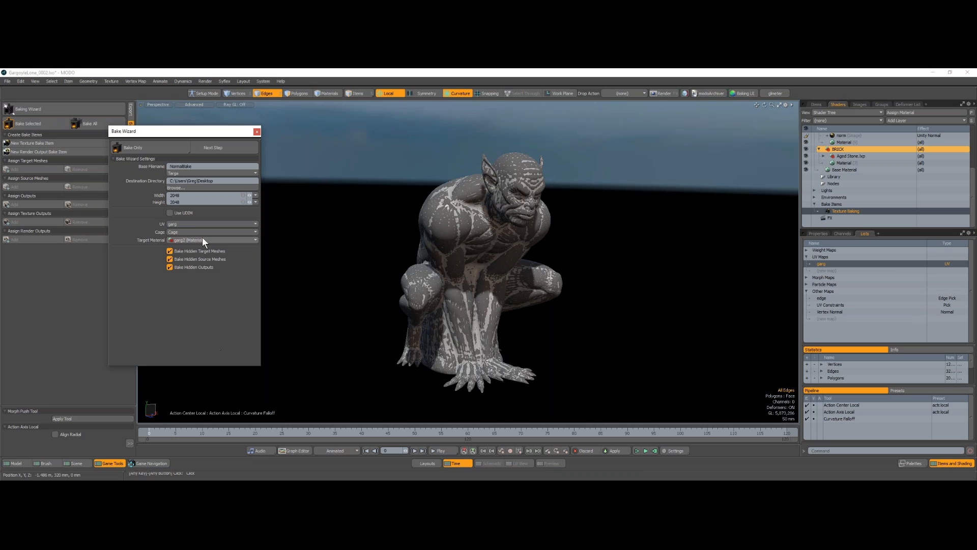
left_click(806, 278)
left_click(825, 284)
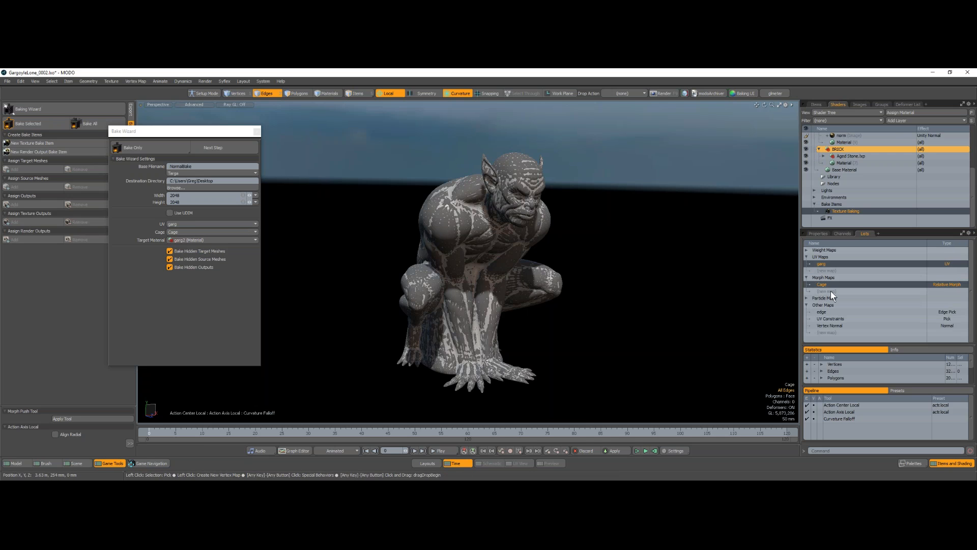
left_click(827, 263, "ctrl")
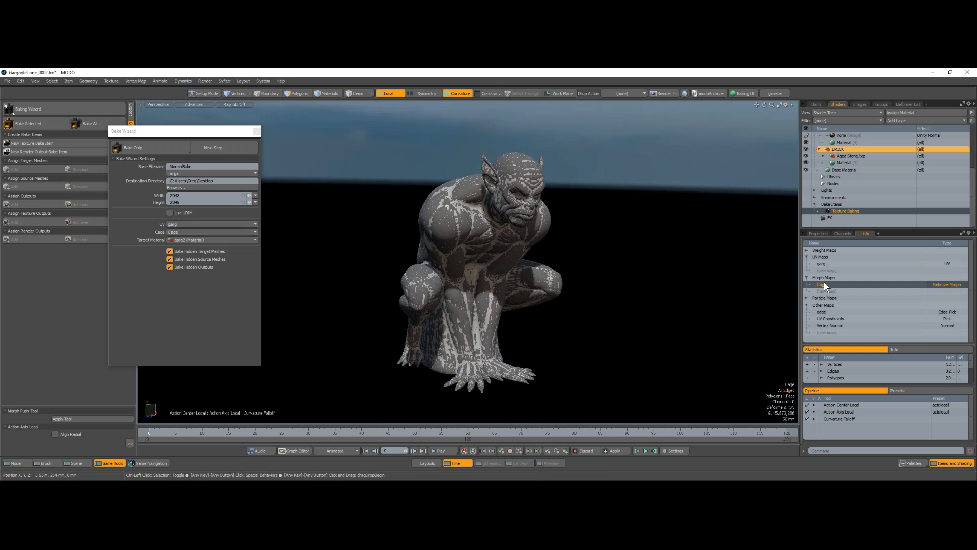
left_click(786, 105)
left_click(825, 285, "ctrl")
left_click(825, 285, "ctrl")
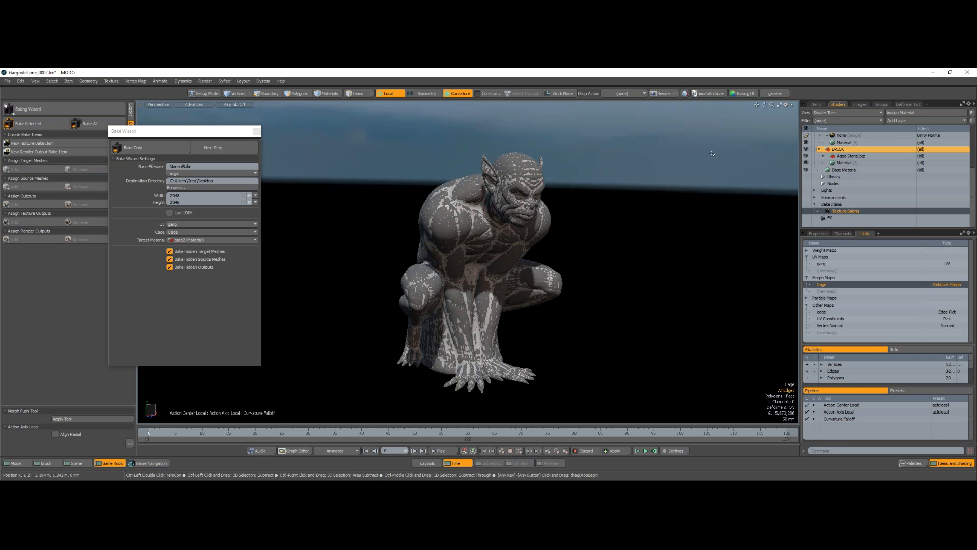
Disable deformers in the 3D viewport and deselect the Cage morph map to compare the gargoyle's shape
left_click(786, 105)
left_click(783, 376)
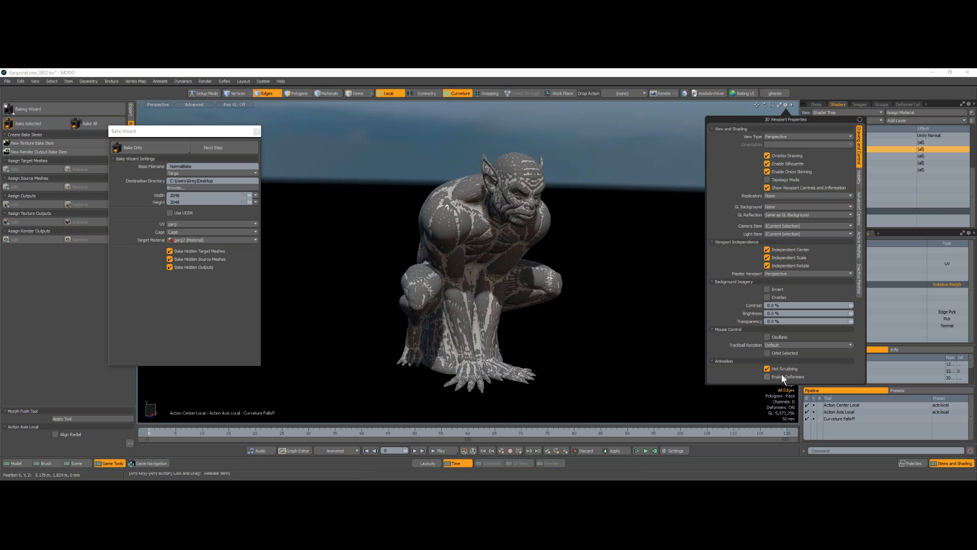
left_click(645, 352)
left_click_drag(645, 352, 632, 347, "alt")
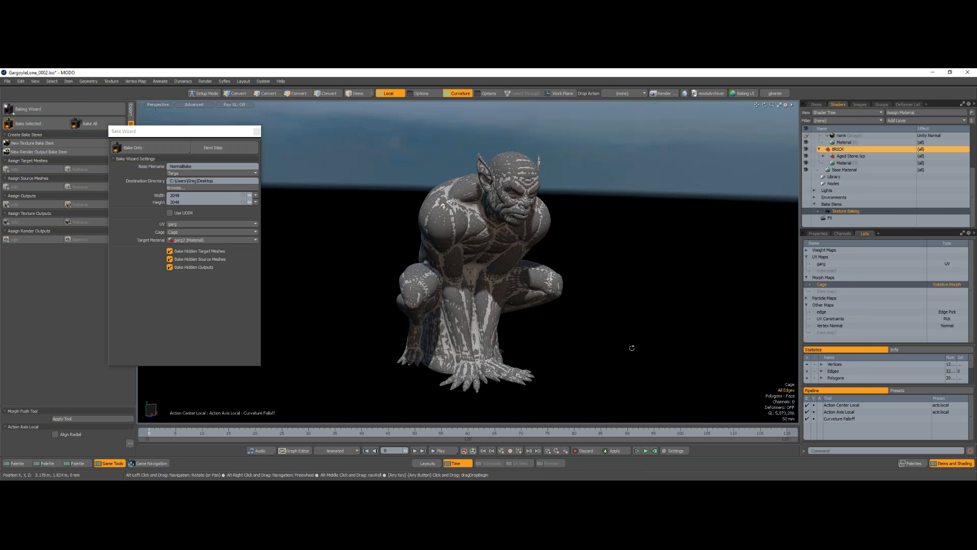
left_click(830, 283)
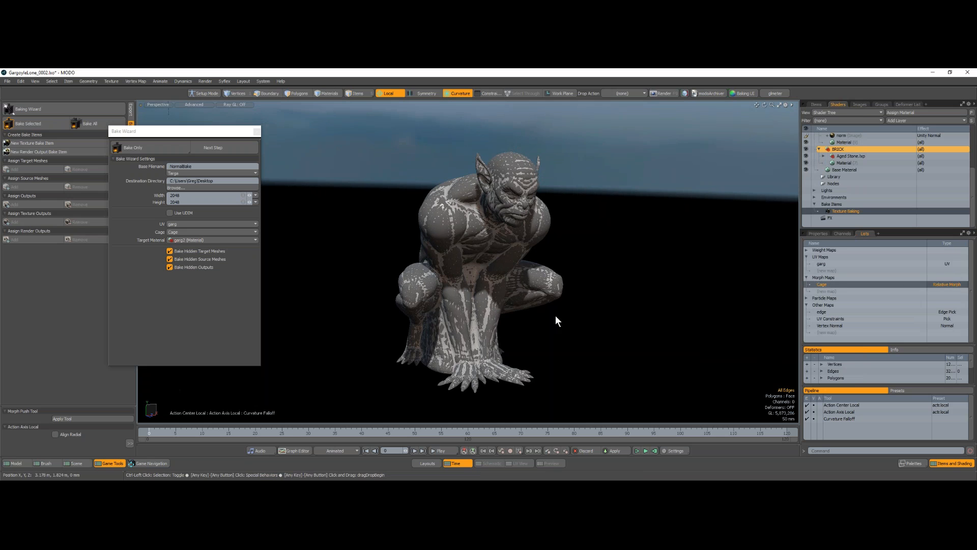
In the bake wizard, set the cage to (none) and choose garg2 (Material) as the target material
left_click_drag(589, 321, 627, 316, "alt")
left_click(818, 104)
left_click(837, 104)
left_click(182, 232)
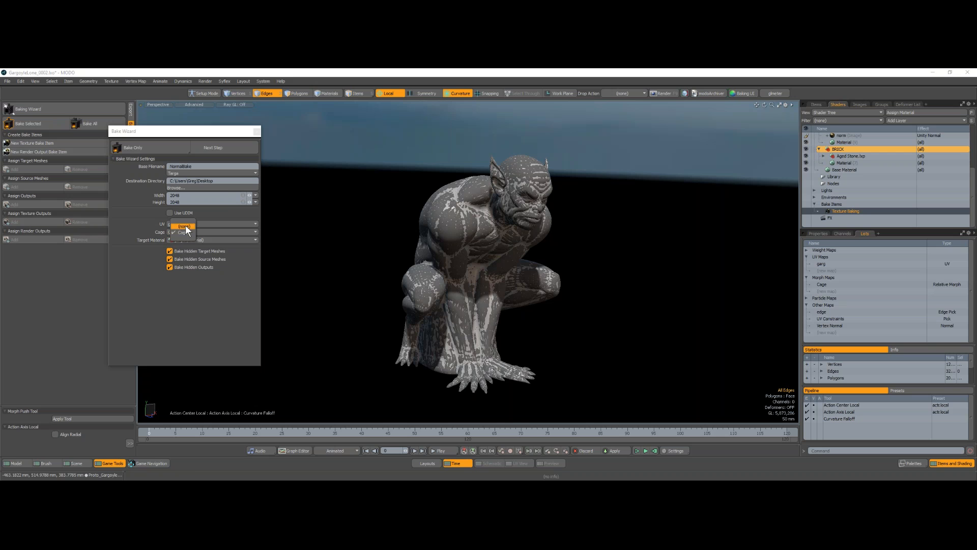
left_click(185, 225)
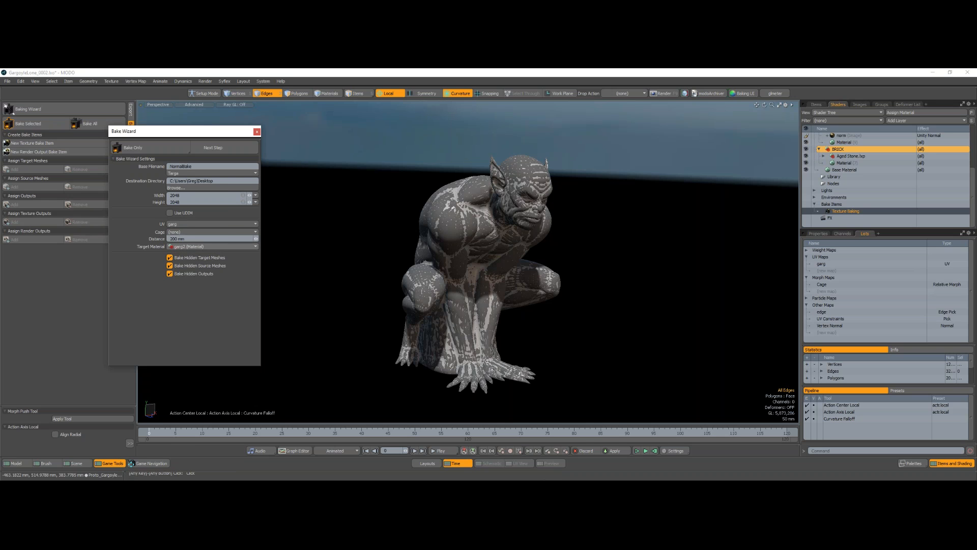
left_click(196, 245)
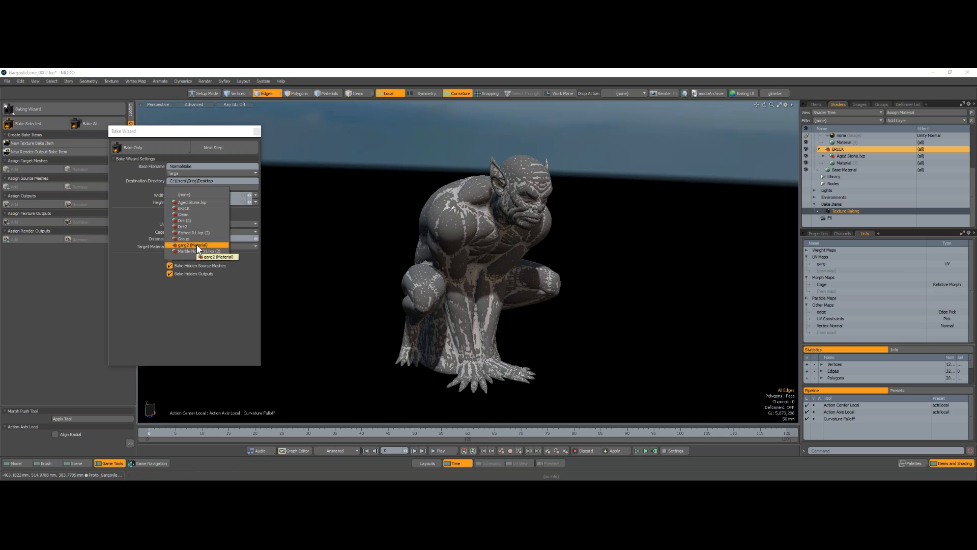
left_click(197, 244)
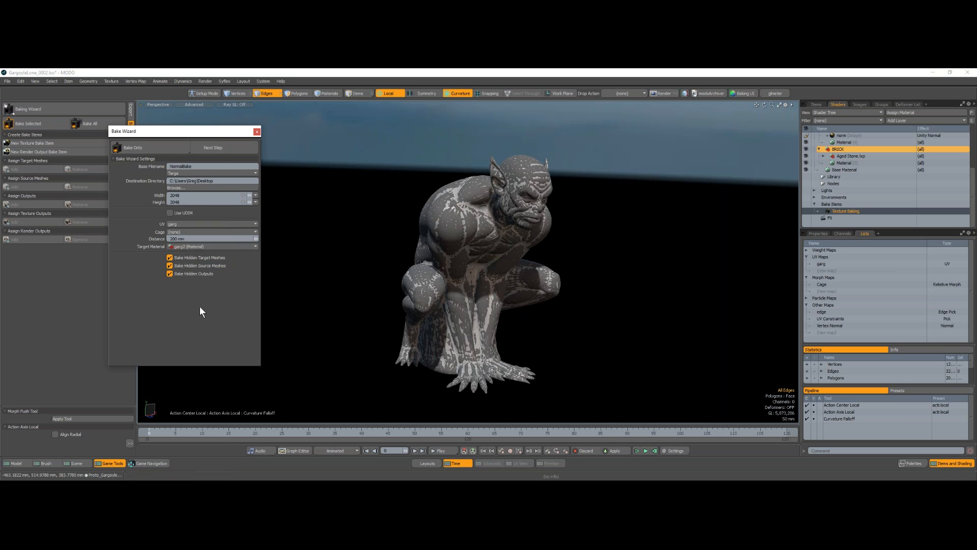
In the bake wizard, assign Proto_GargoyleLow as the target mesh and Proto_GargoyleHigh as the source mesh
left_click(216, 146)
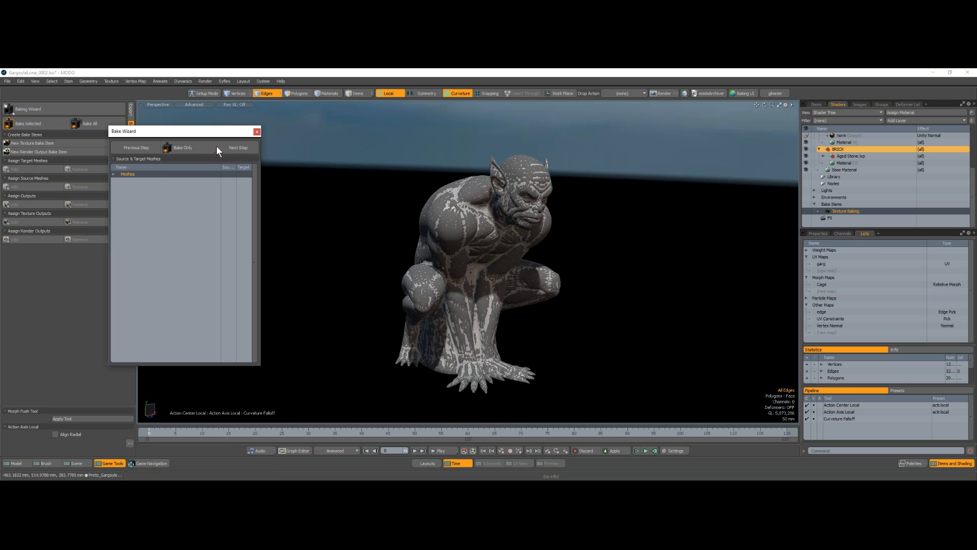
left_click(113, 174)
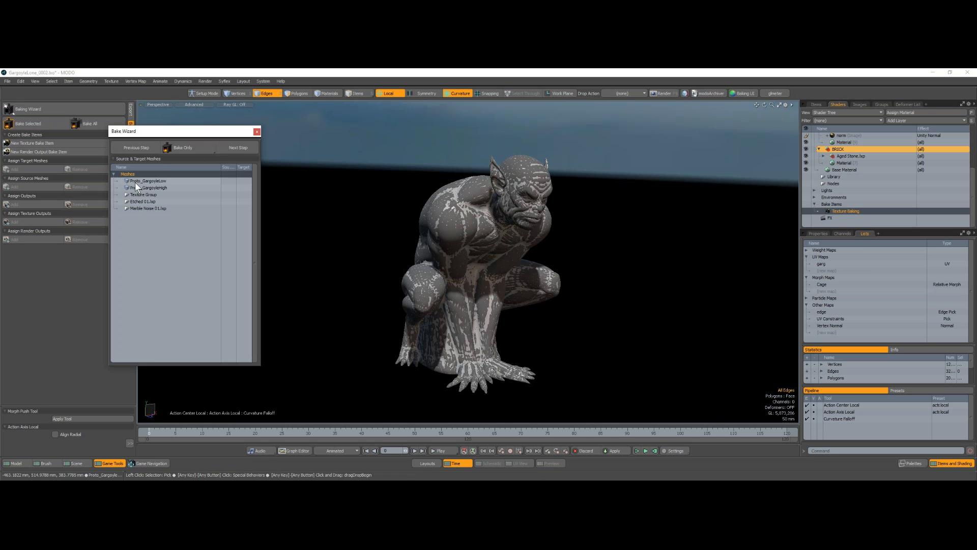
left_click(135, 181)
left_click(229, 181)
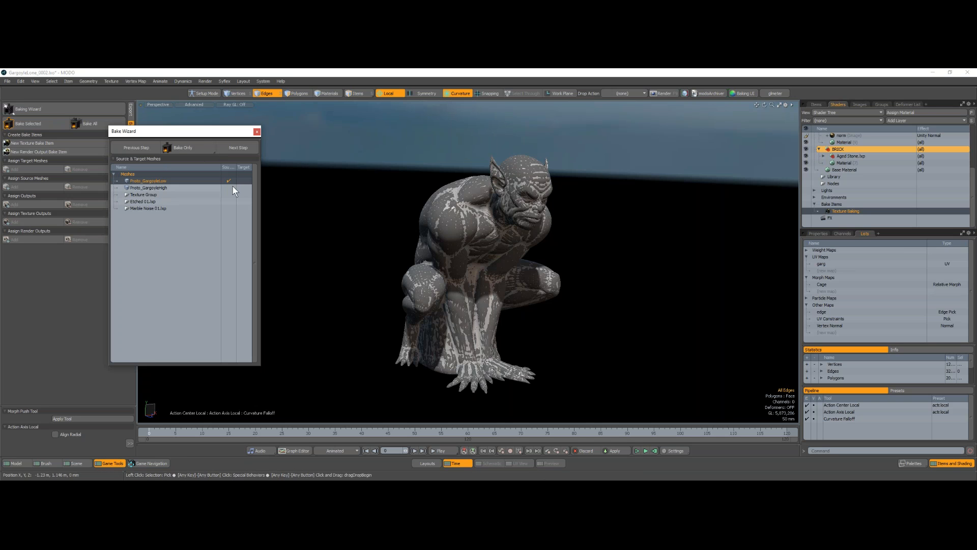
left_click(245, 187)
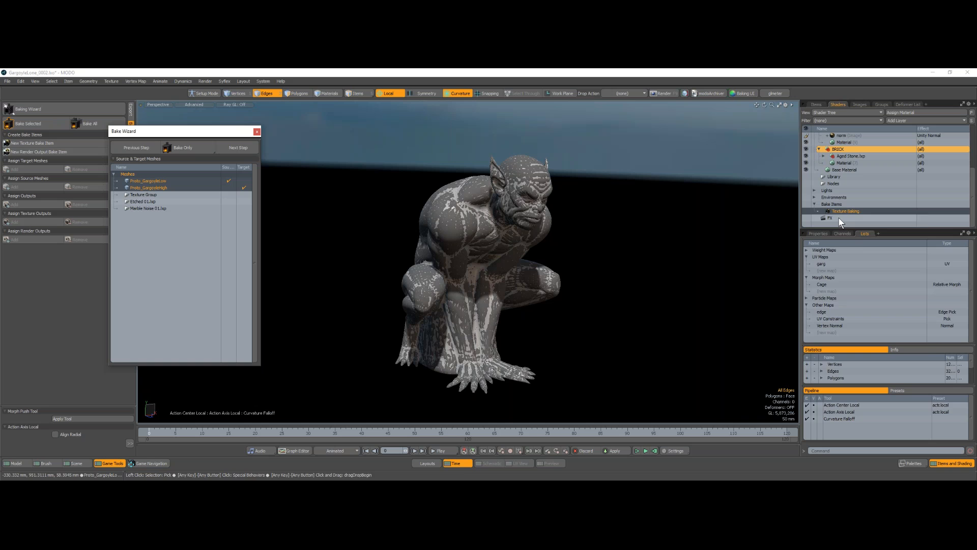
left_click(814, 234)
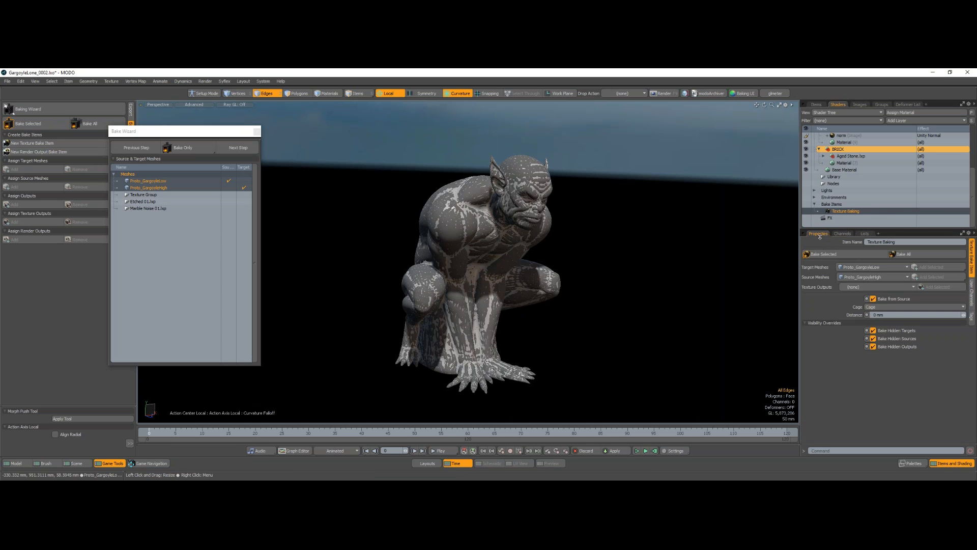
left_click(244, 180)
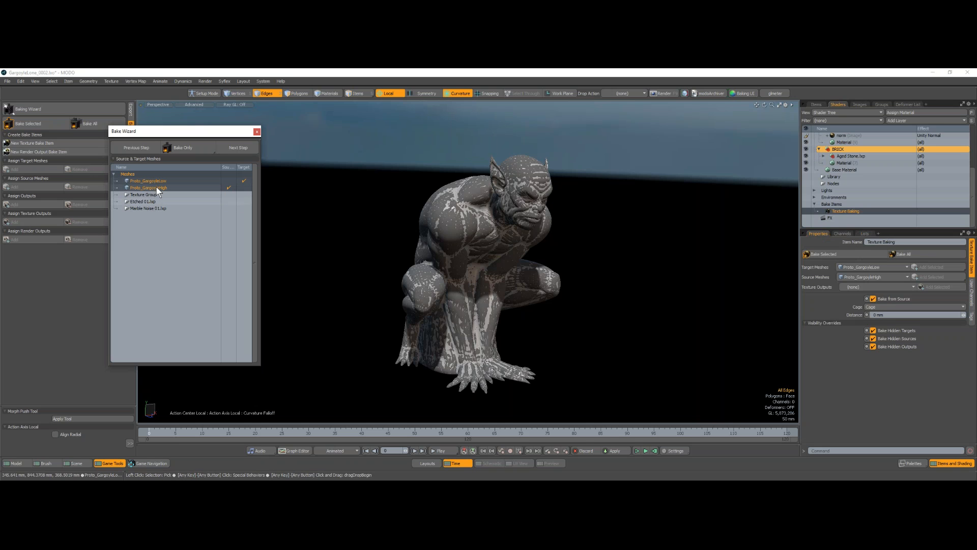
Look through the bake wizard's existing and new output options, including the garg2 material's norm image, and close the wizard without baking
left_click(221, 153)
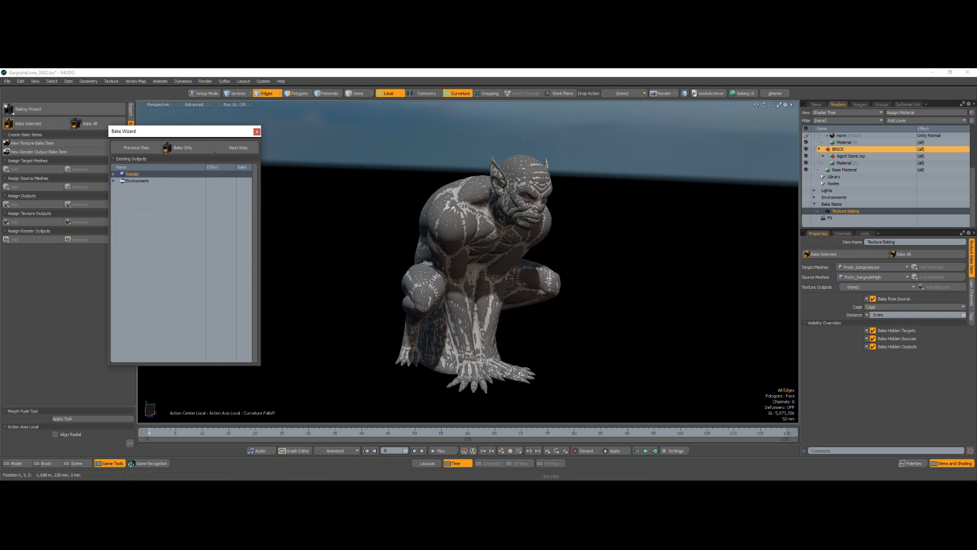
left_click(114, 174)
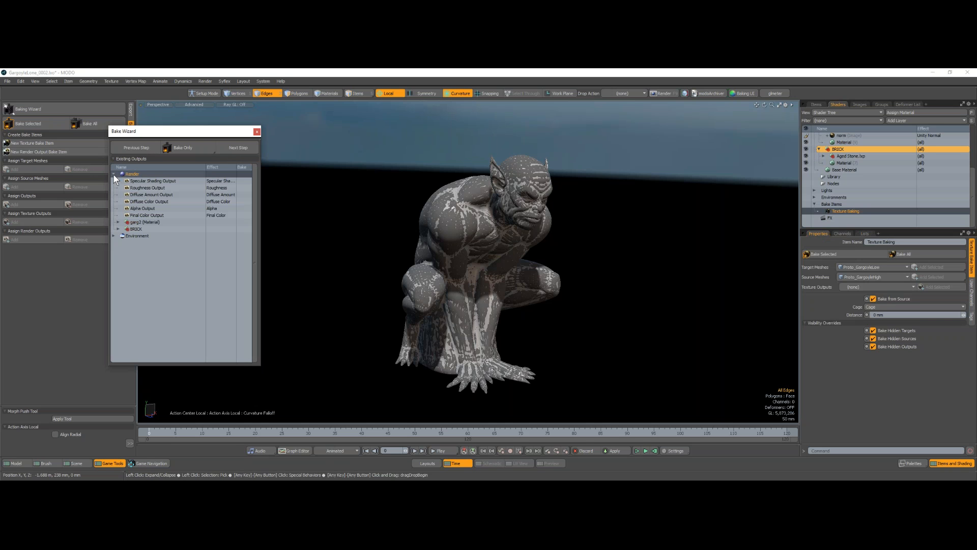
left_click(117, 222)
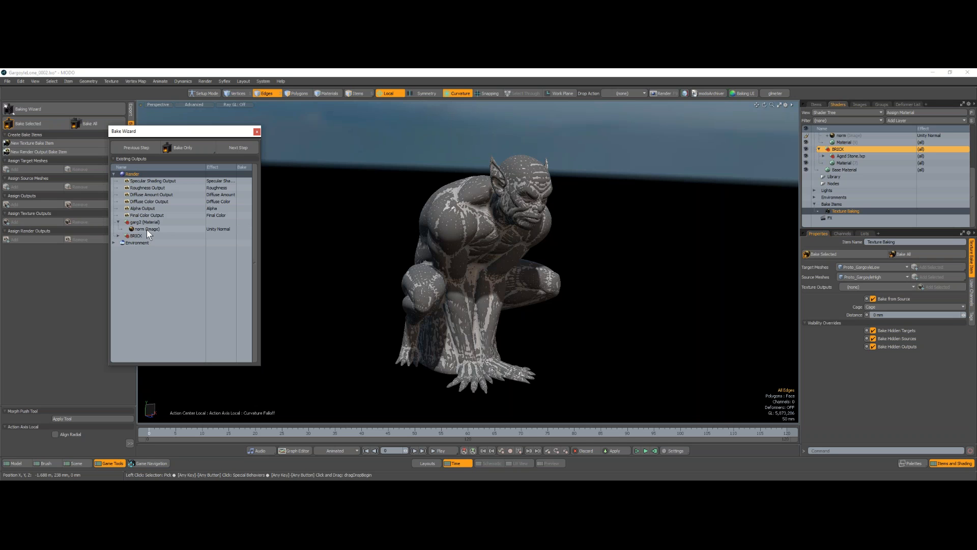
left_click(240, 148)
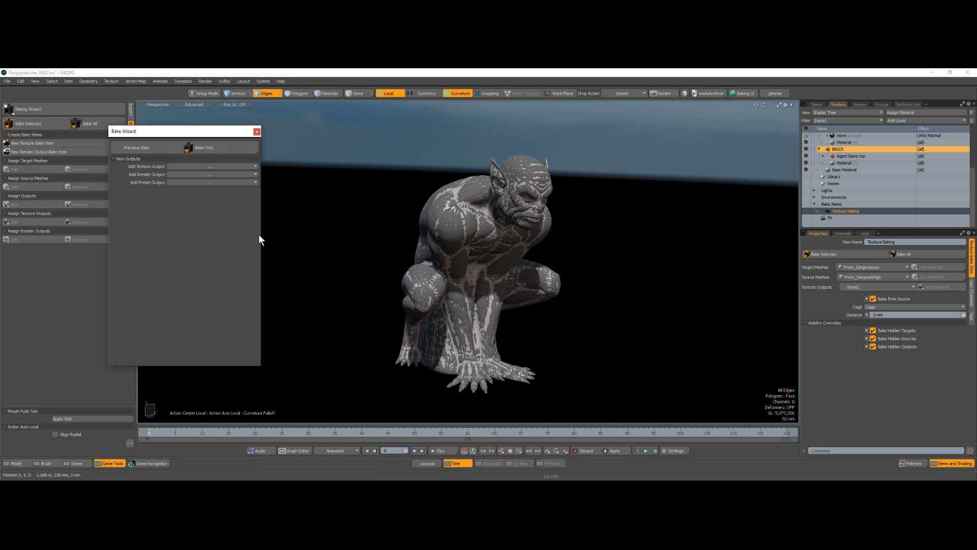
left_click(247, 152)
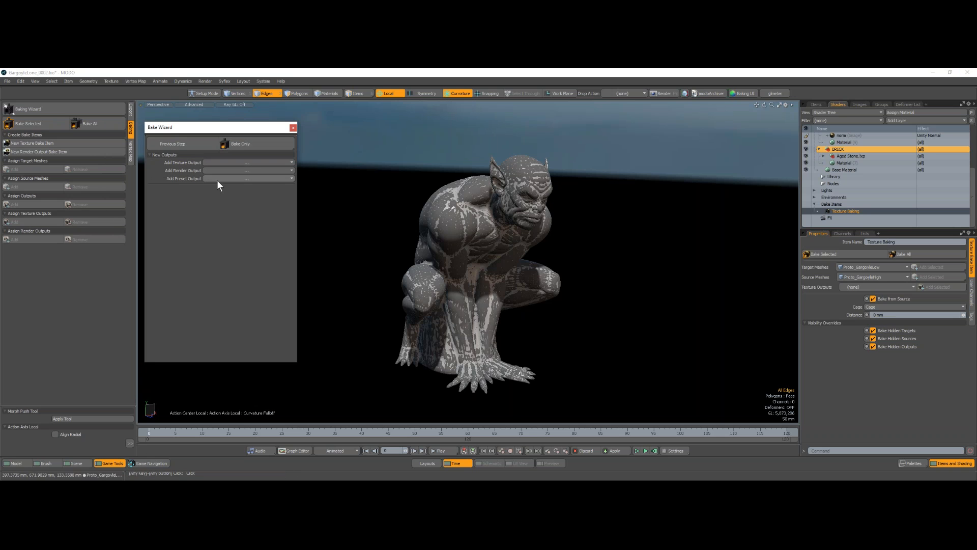
left_click(283, 147)
left_click(283, 145)
left_click(845, 287)
left_click(293, 132)
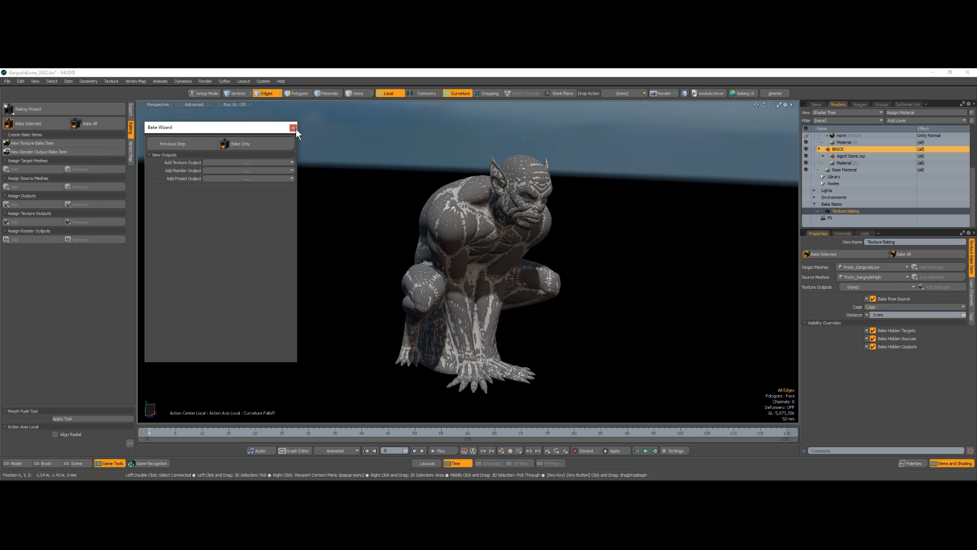
Assign norm (Image) as the texture output of the texture bake item and dismiss the auto-save message
left_click(858, 287)
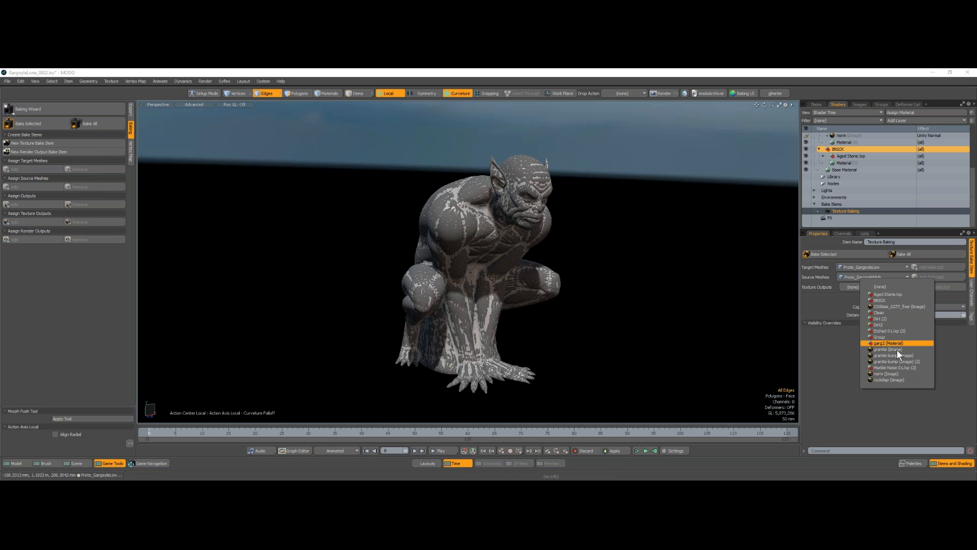
left_click(897, 374)
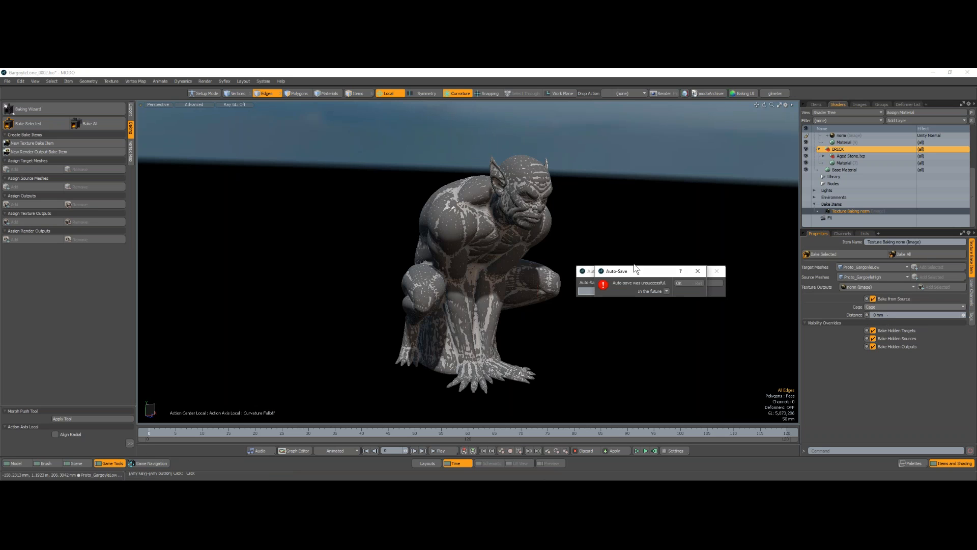
left_click(703, 289)
Set the texture bake item's distance to 20 mm and bake it
left_click(896, 313)
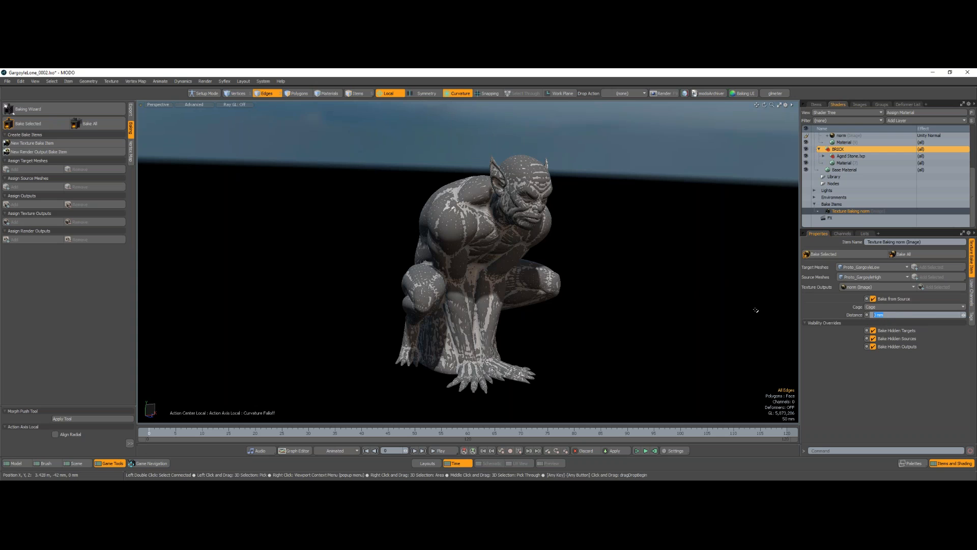
type("20mm")
key("Return")
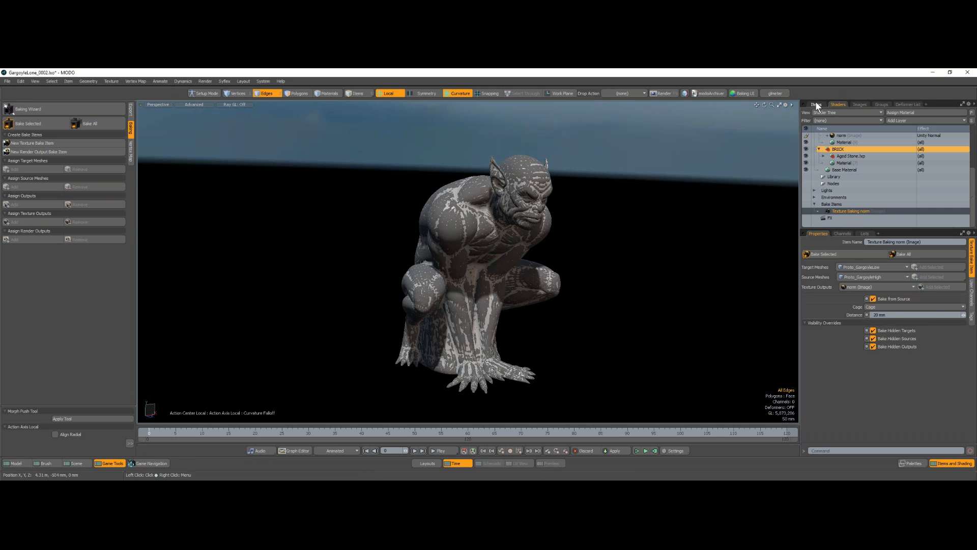
left_click(827, 254)
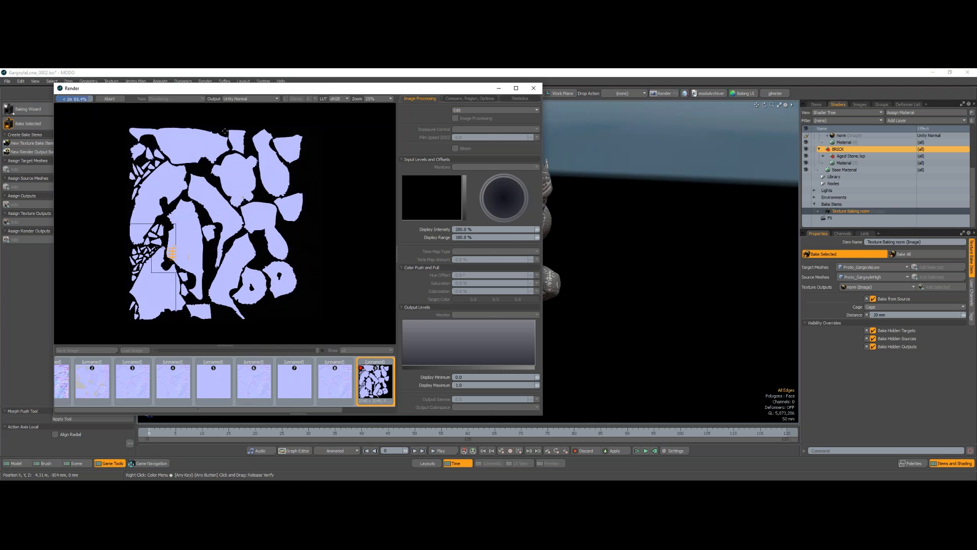
Set the texture bake item's cage to (none) and bake the normal map again
left_click(896, 307)
left_click(897, 301)
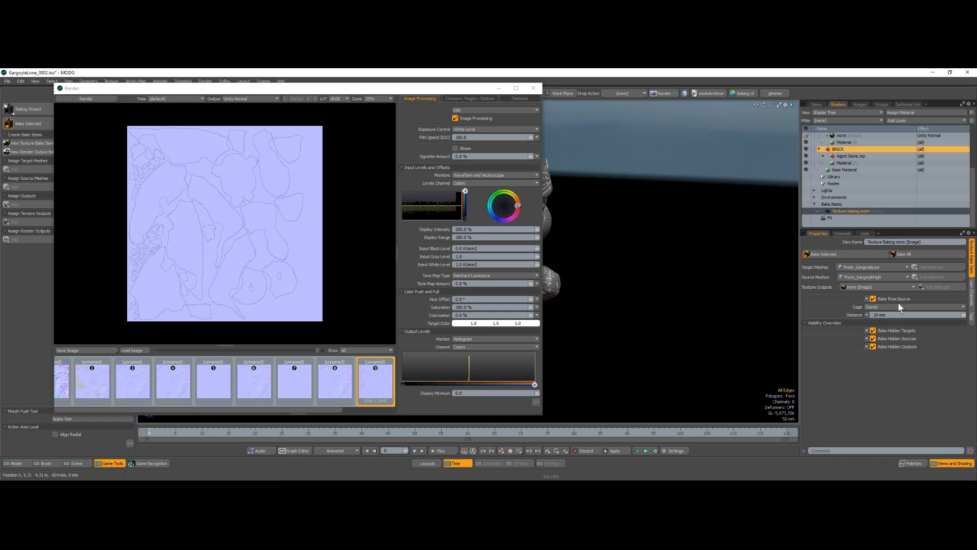
left_click(841, 253)
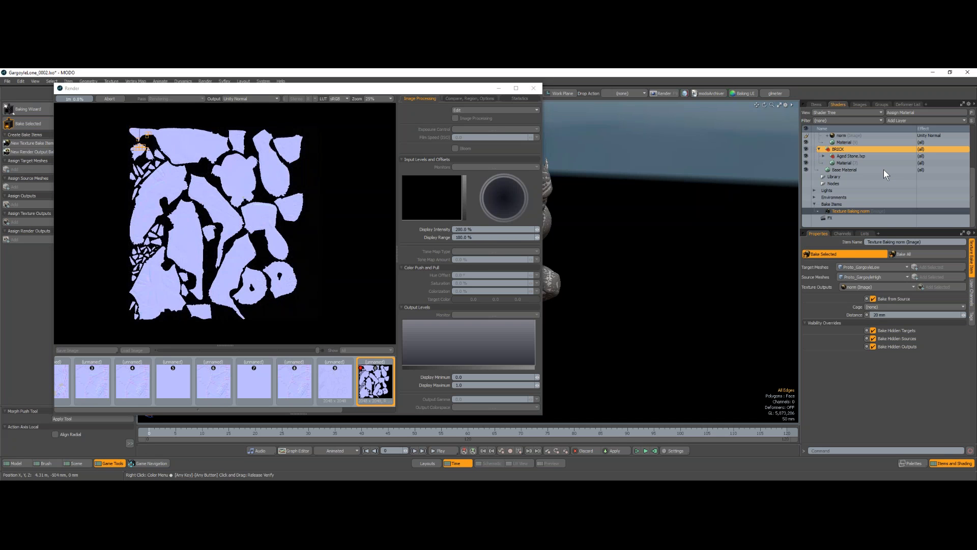
scroll(165, 181, "up", 1)
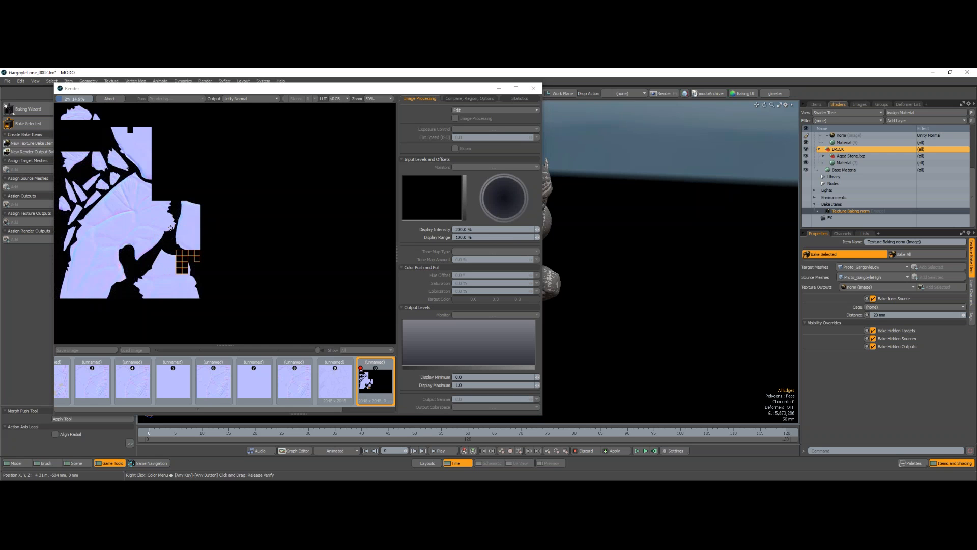
scroll(143, 199, "down", 2)
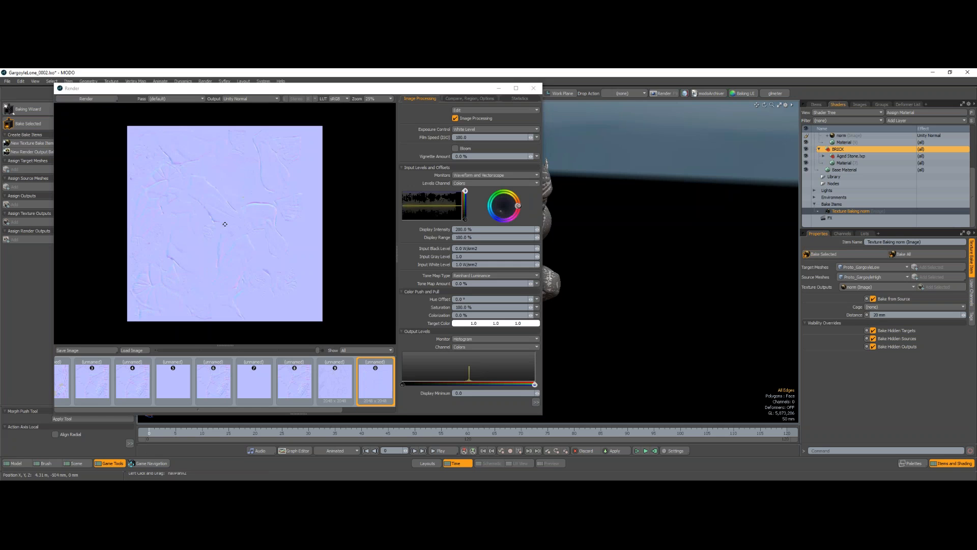
In the preferences for final rendering, set the Bake UV Border Size to 64
left_click_drag(210, 93, 208, 122)
left_click(263, 82)
left_click(265, 94)
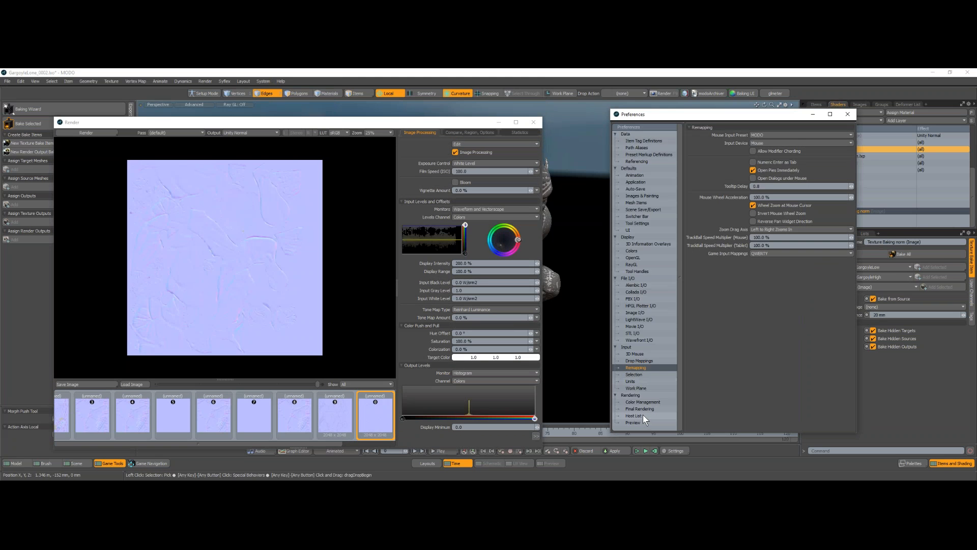
left_click(632, 395)
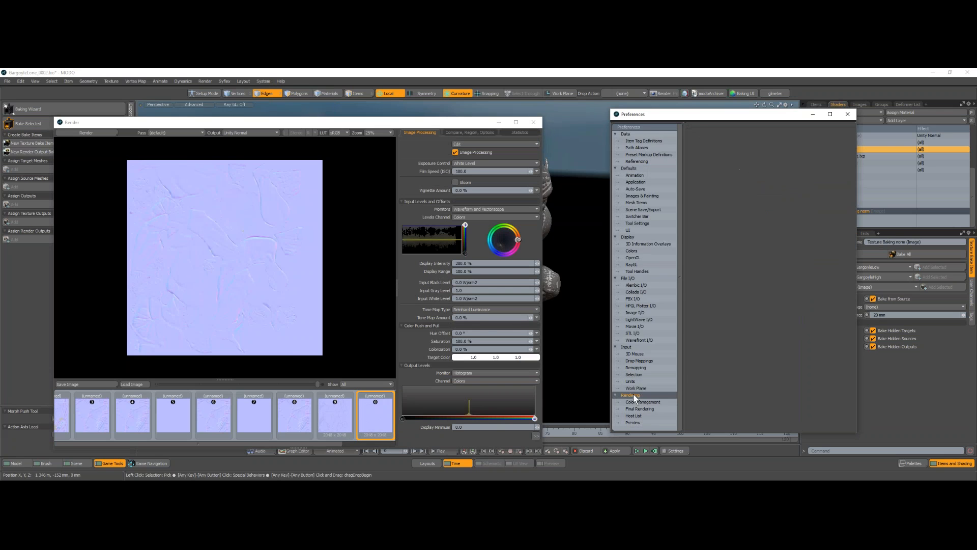
left_click(639, 408)
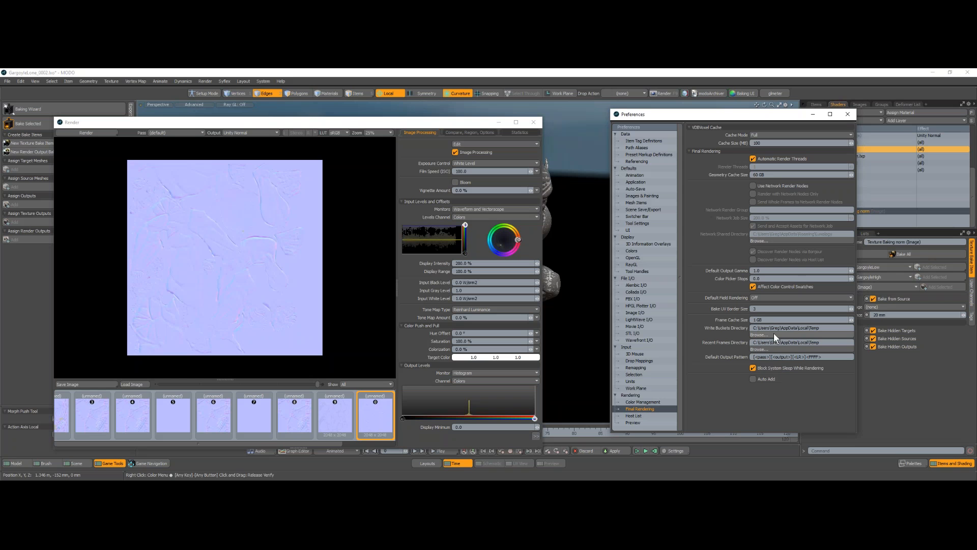
left_click(767, 309)
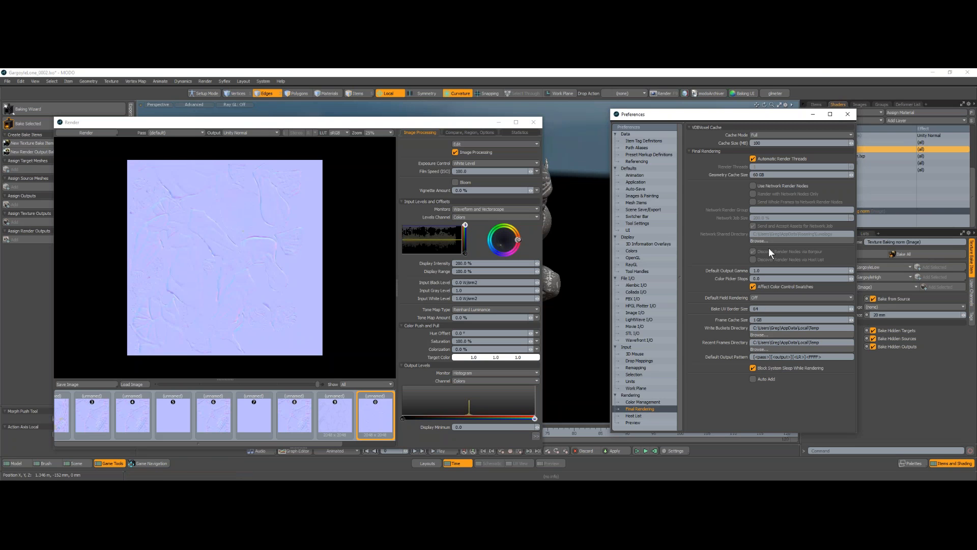
left_click(848, 116)
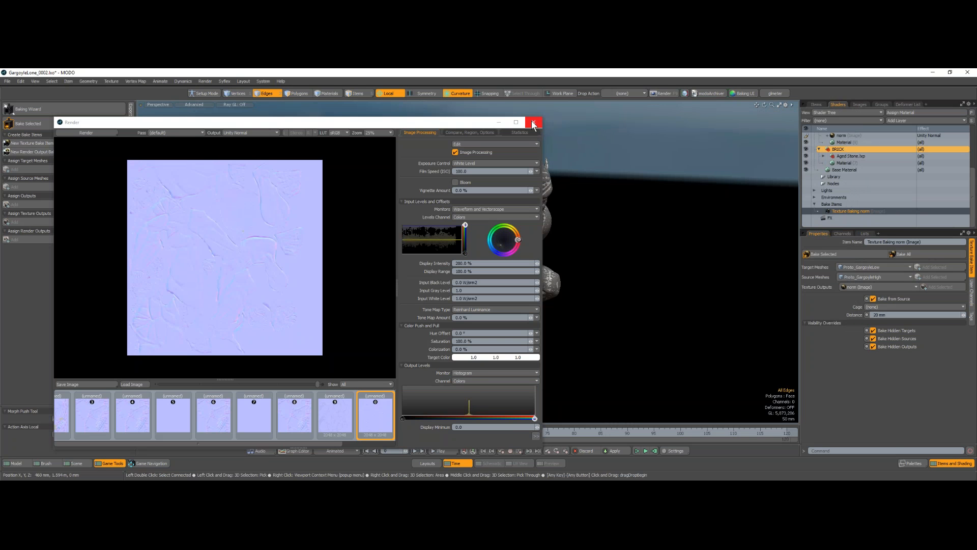
Close the render window and hide the Proto_GargoyleHigh mesh so only the low-poly gargoyle is displayed
left_click(533, 124)
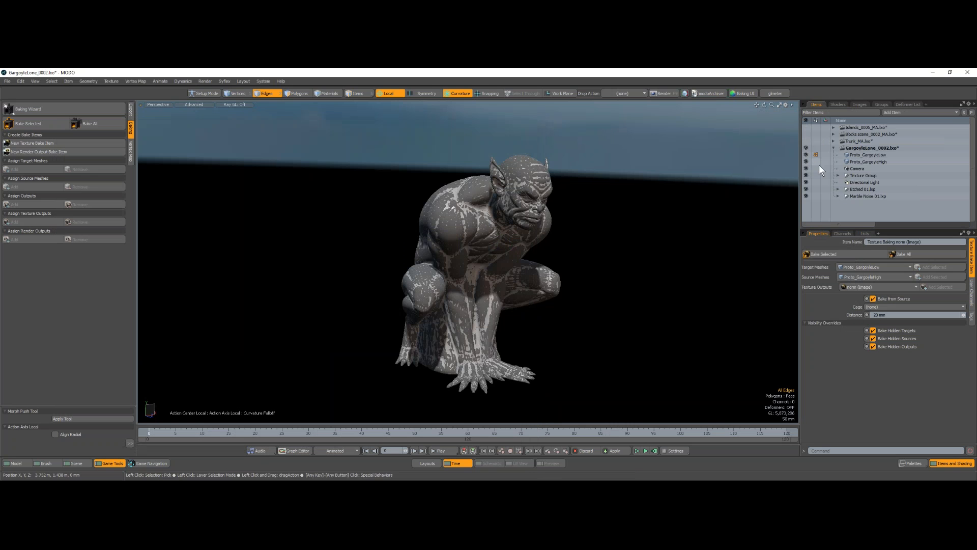
left_click(806, 161)
left_click_drag(508, 269, 585, 239, "alt")
left_click(807, 155)
left_click(807, 154)
Collapse the BRICK material group in the shader tree to bring the garg2 material into view
left_click(837, 104)
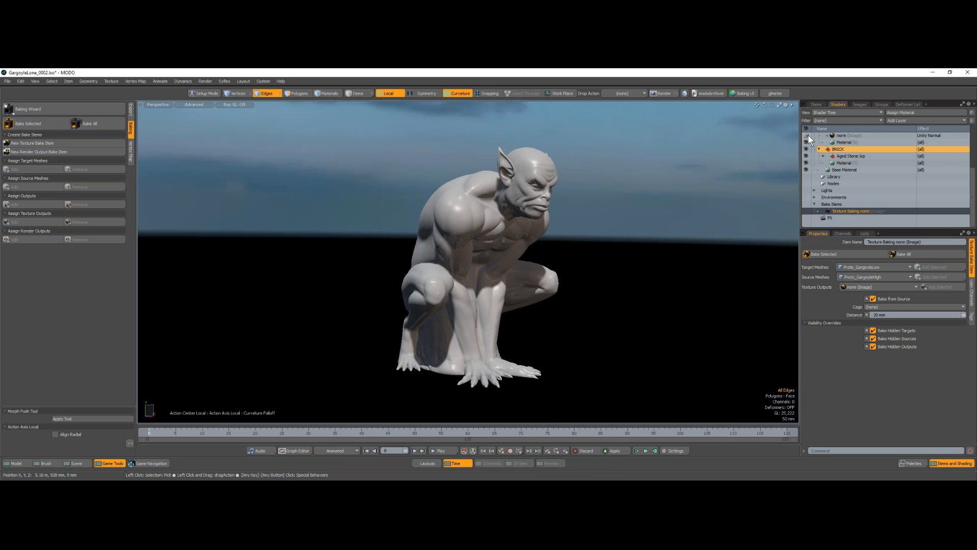
left_click_drag(585, 266, 453, 275, "alt")
left_click(818, 149)
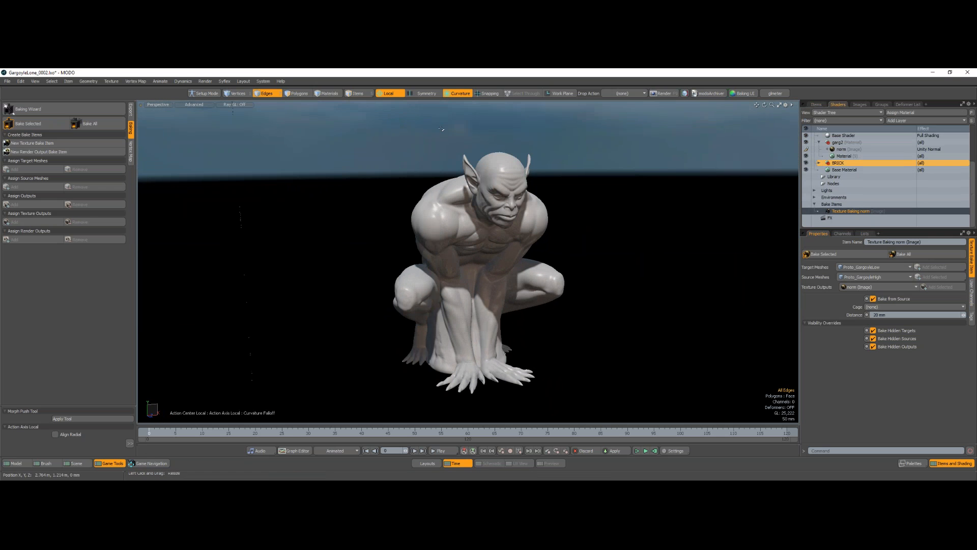
Show the game export settings and close the GargoyleLone_0002 scene without saving the changes to the normal map image
left_click(131, 148)
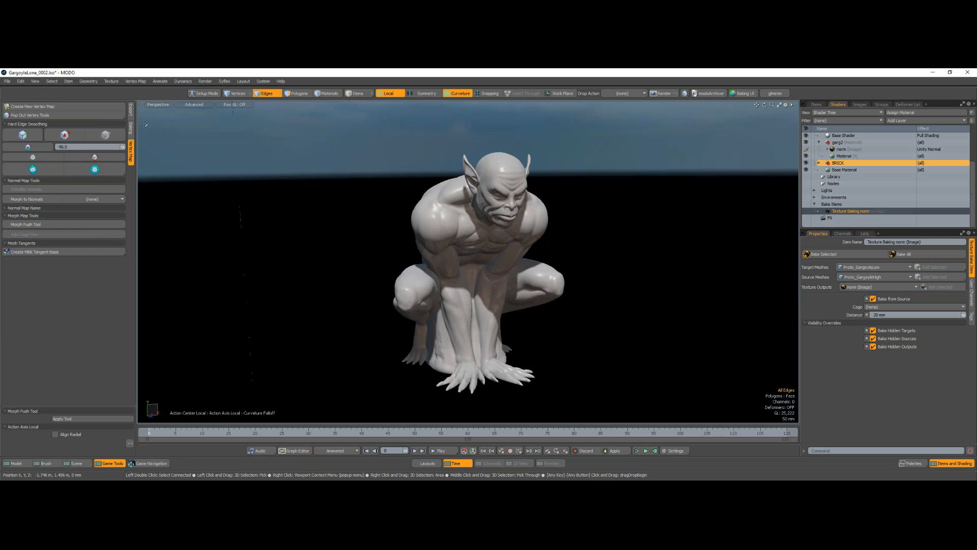
left_click(130, 109)
left_click(7, 82)
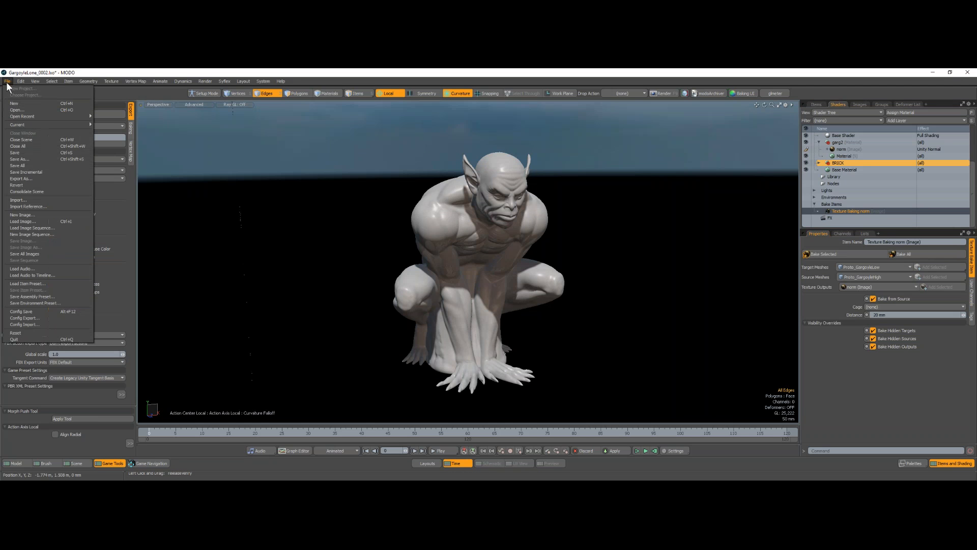
left_click(29, 139)
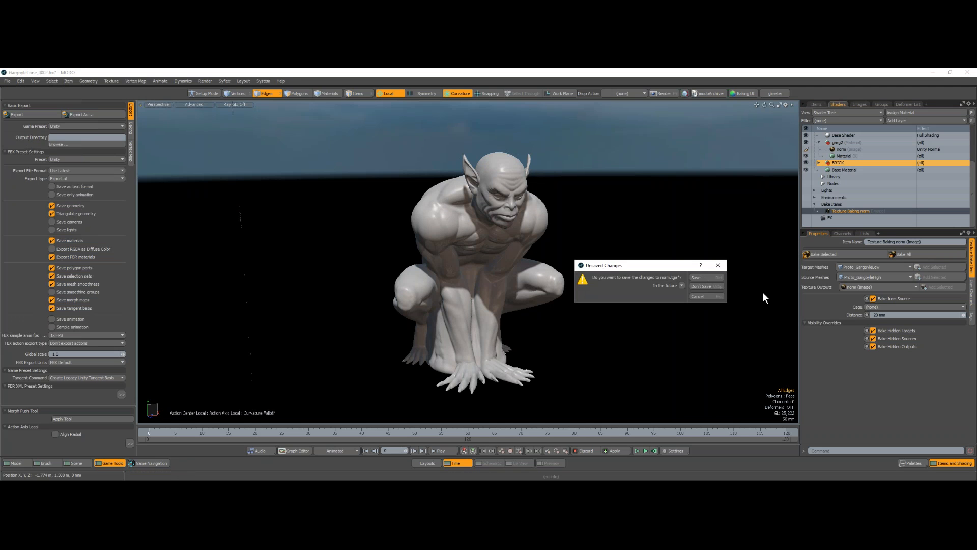
left_click(715, 286)
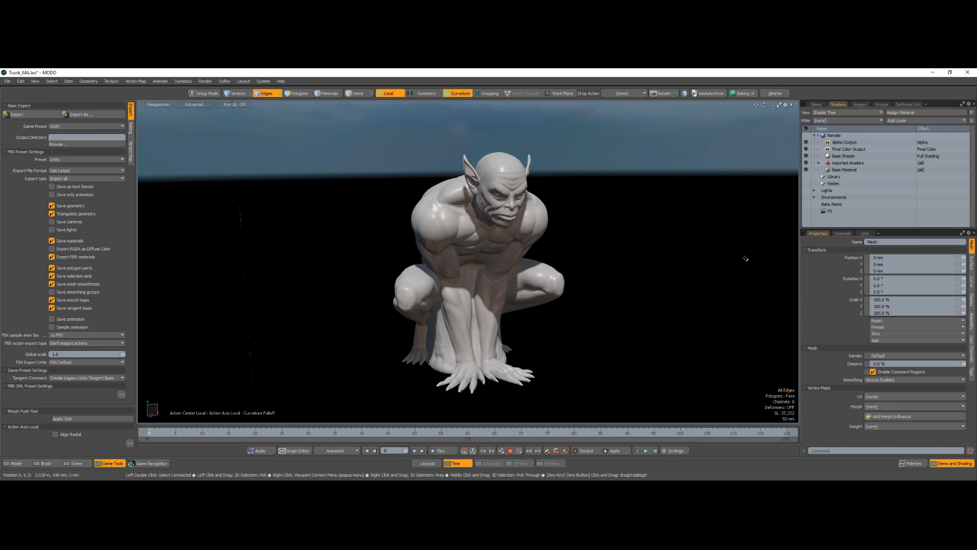
Make the Islands_0006_MA.lxo scene current and frame the group of floating rock islands
left_click(814, 105)
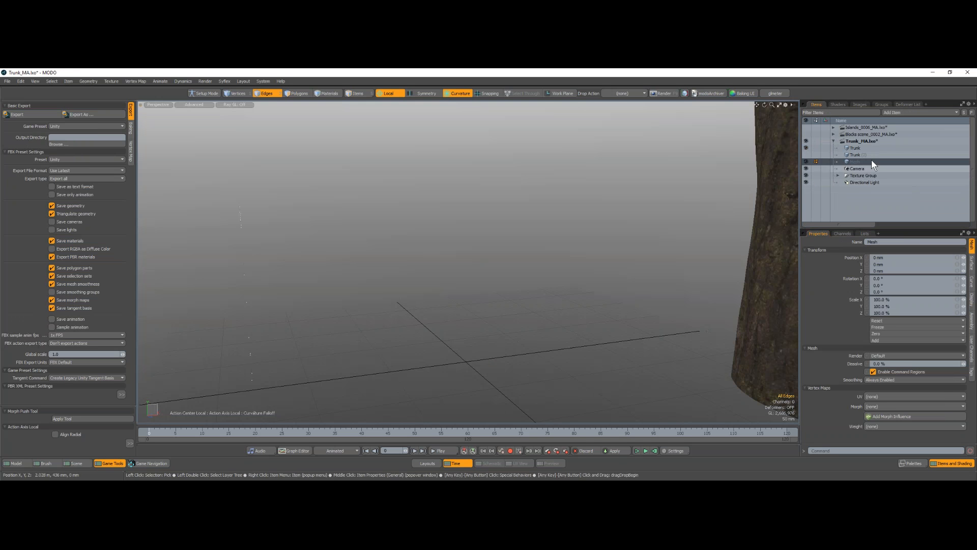
left_click(863, 127)
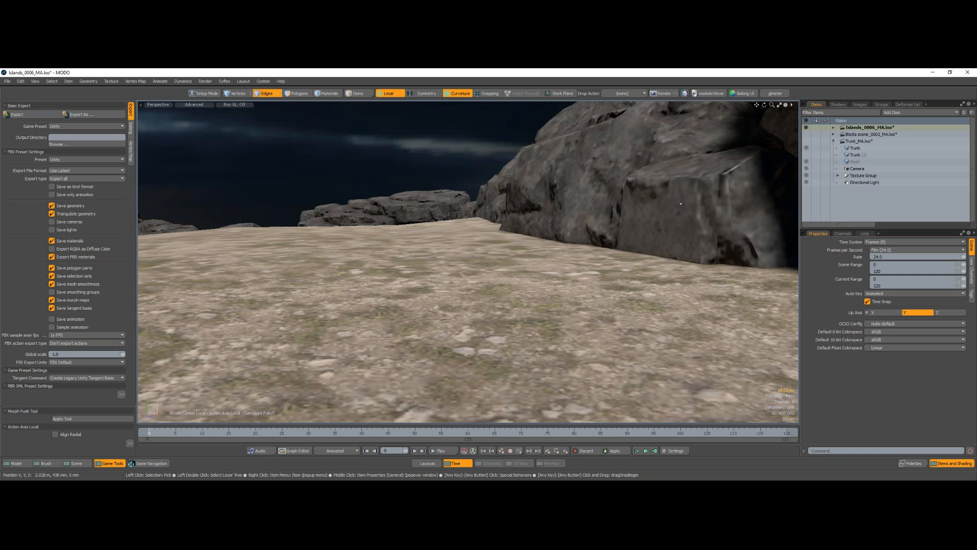
left_click_drag(484, 309, 551, 297, "alt")
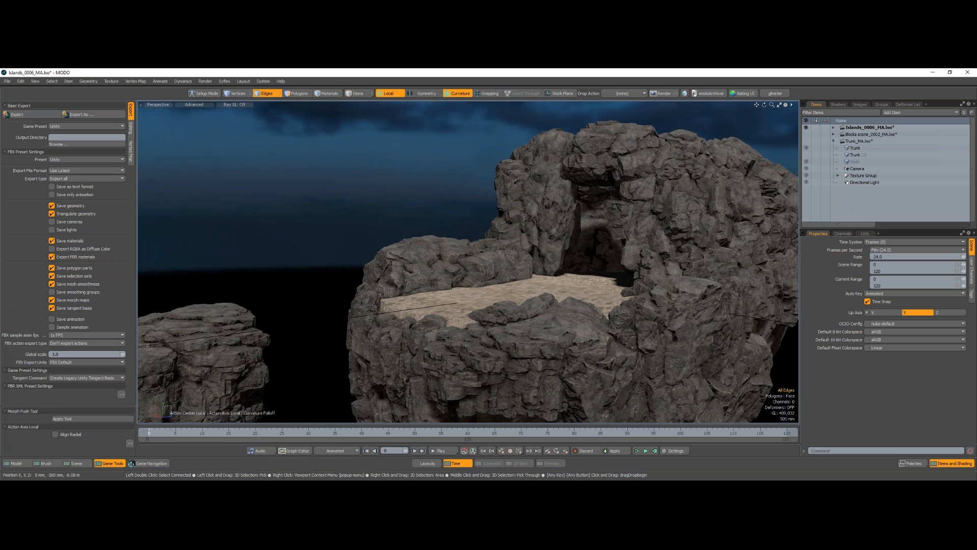
key("alt")
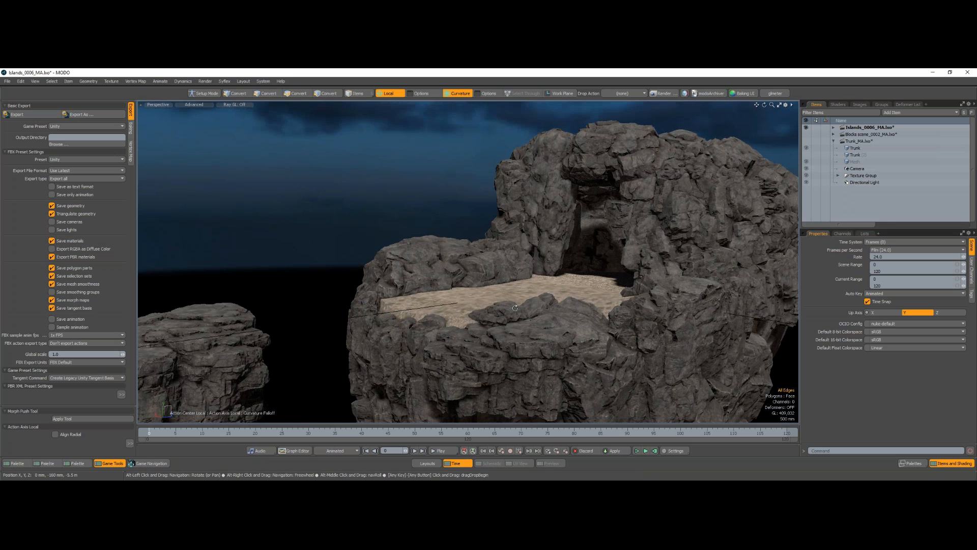
scroll(515, 307, "down", 8, "alt")
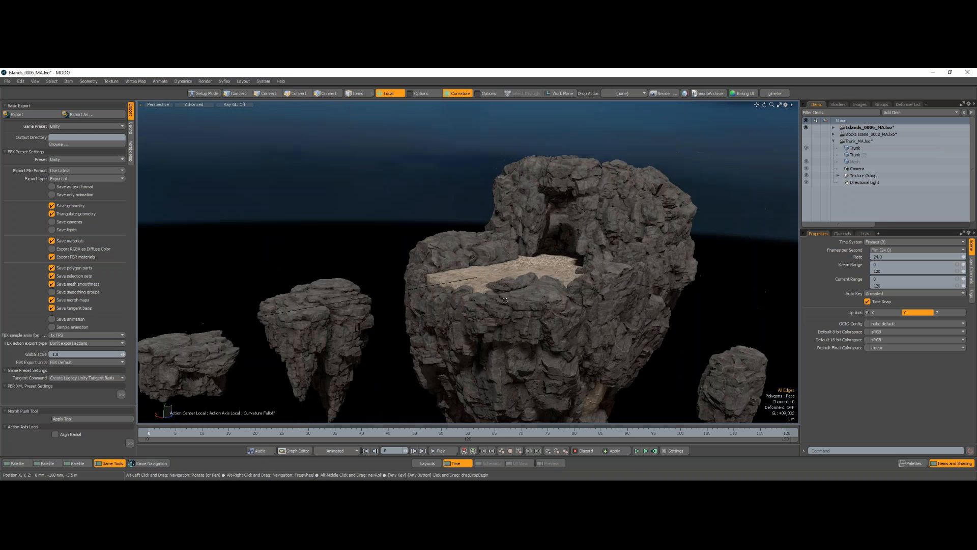
mouse_move(522, 301)
left_mouse_down("alt+shift")
mouse_move(521, 261)
mouse_move(572, 240)
mouse_move(521, 294)
left_mouse_up("alt+shift")
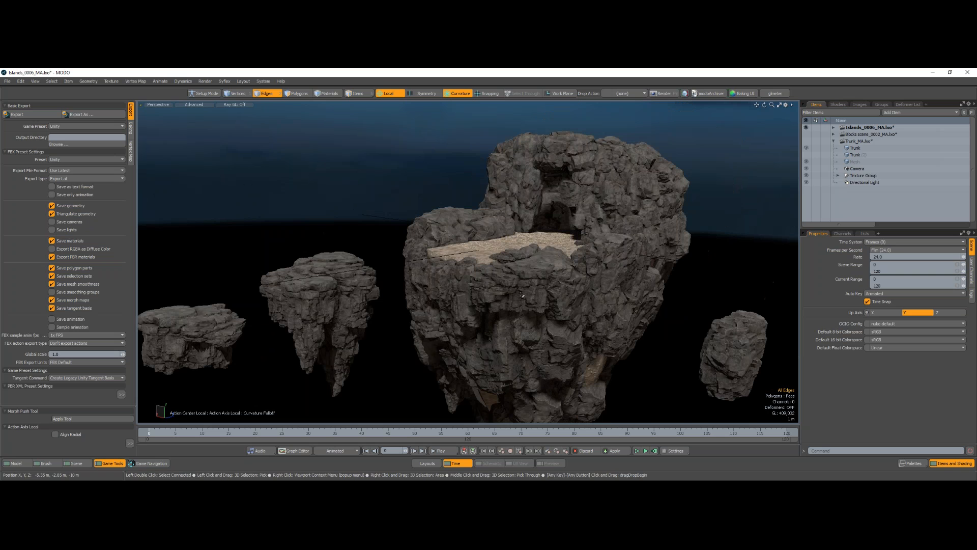
key("ctrl")
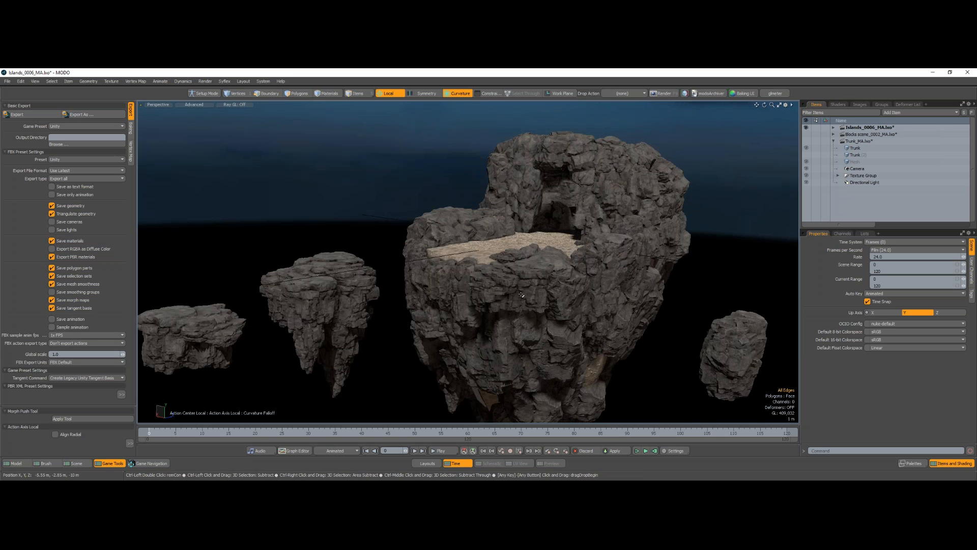
key("ctrl+z")
left_click_drag(460, 295, 631, 275, "alt")
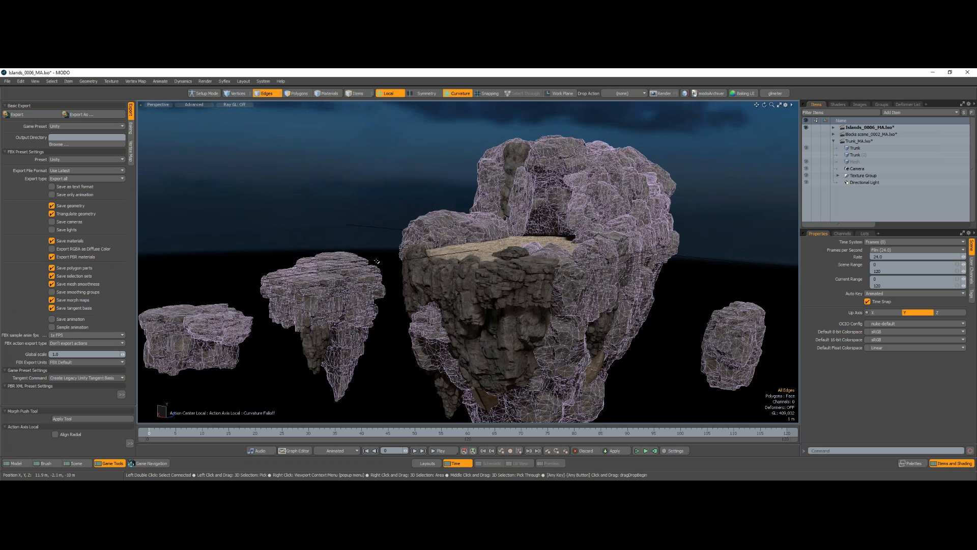
Examine the Unity texture layers of the RockGr_17_a and RockGr_21_a materials in the shader tree
left_click(840, 104)
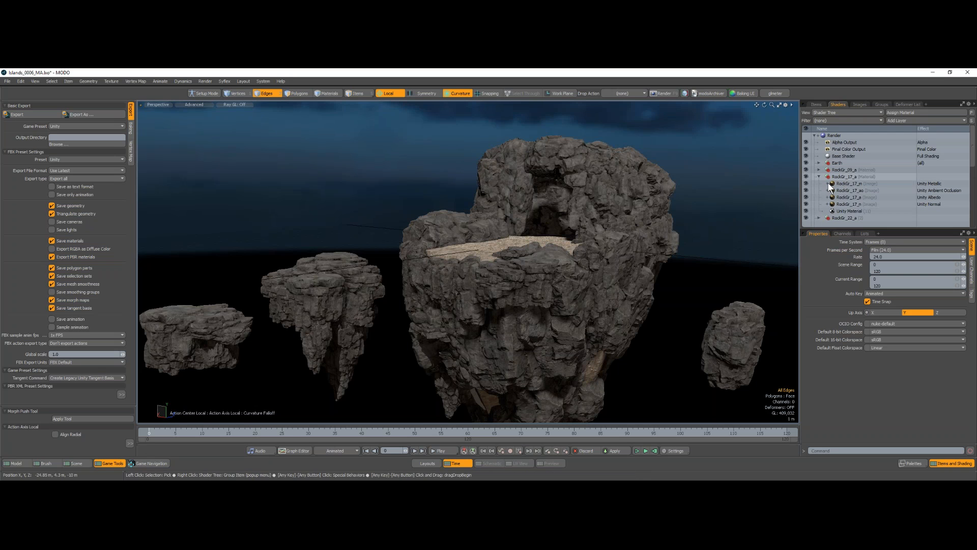
left_click(359, 92)
left_click(481, 266)
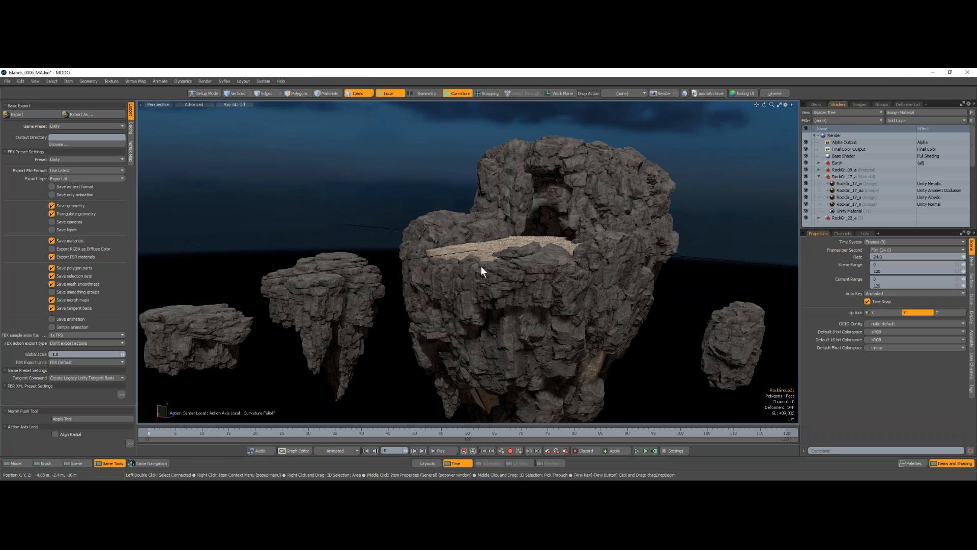
left_click(329, 93)
left_click(300, 93)
left_click(818, 210)
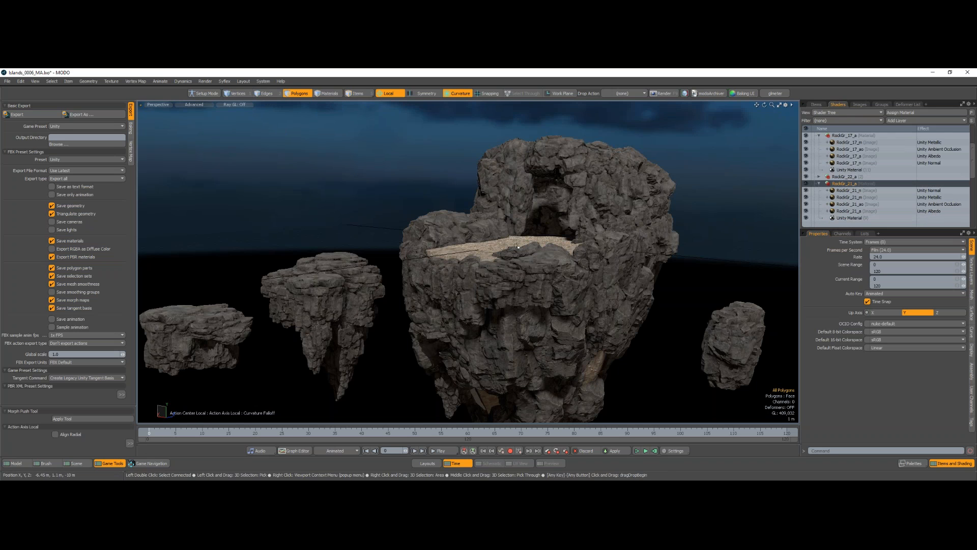
Try the Unreal Engine 4 game export preset and return to the Unity preset
left_click(64, 127)
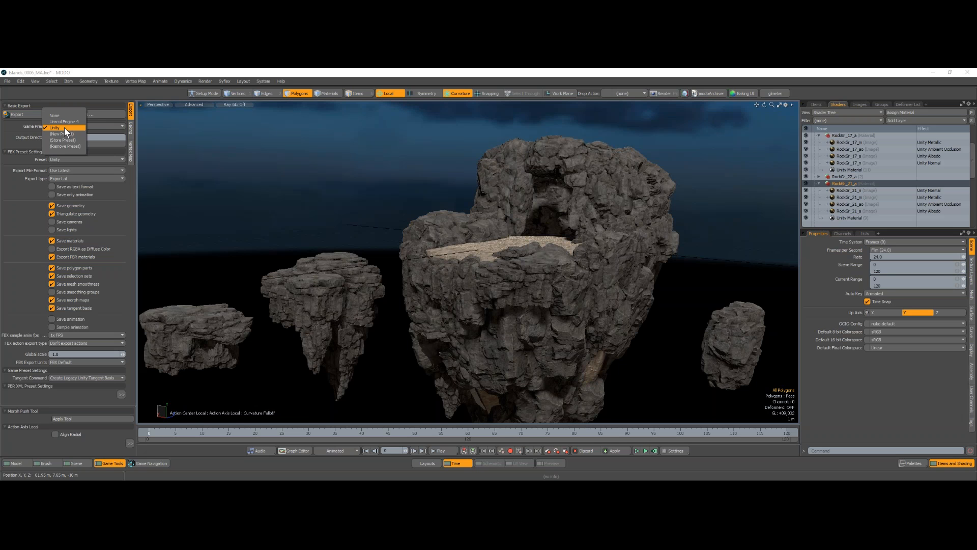
left_click(64, 127)
left_click(69, 124)
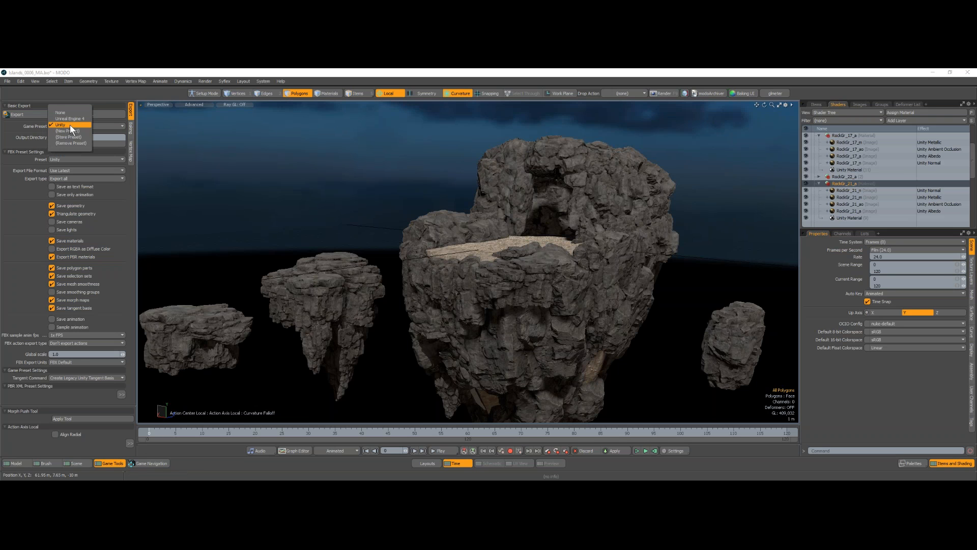
left_click(72, 119)
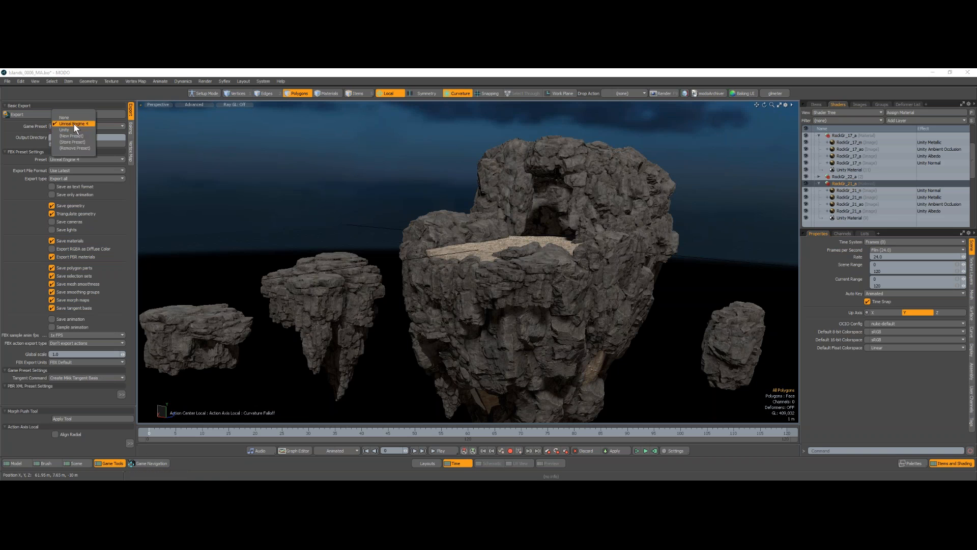
left_click(73, 130)
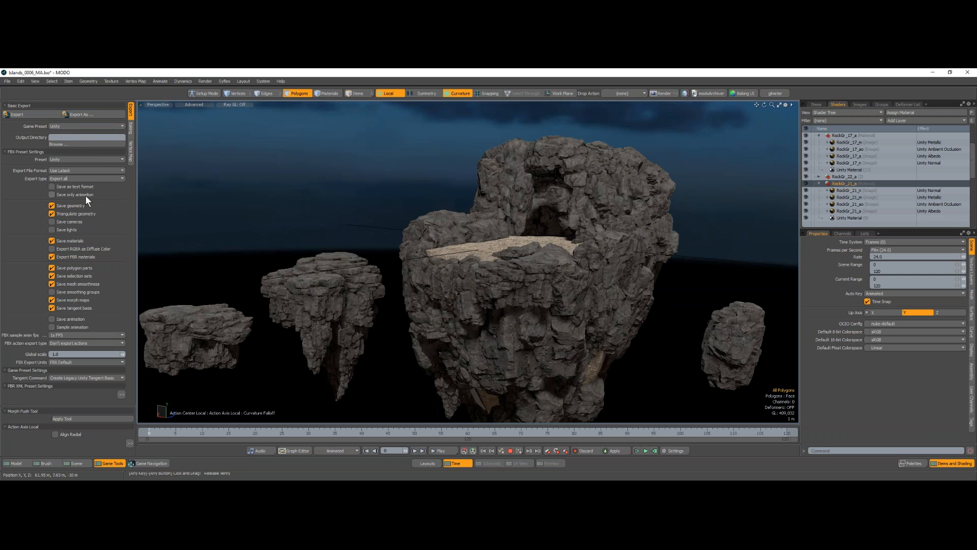
Review the available FBX export file formats and export type options
left_click(66, 169)
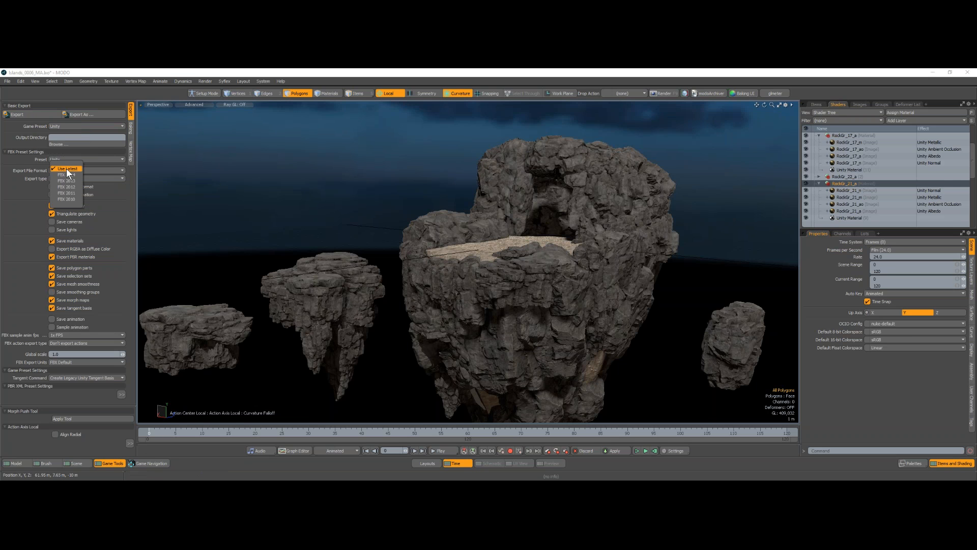
left_click(12, 193)
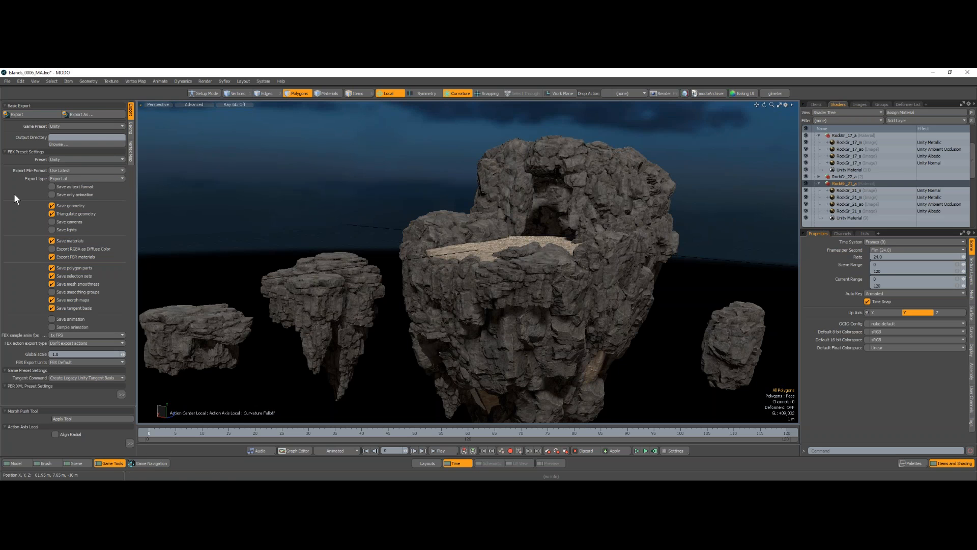
left_click(82, 176)
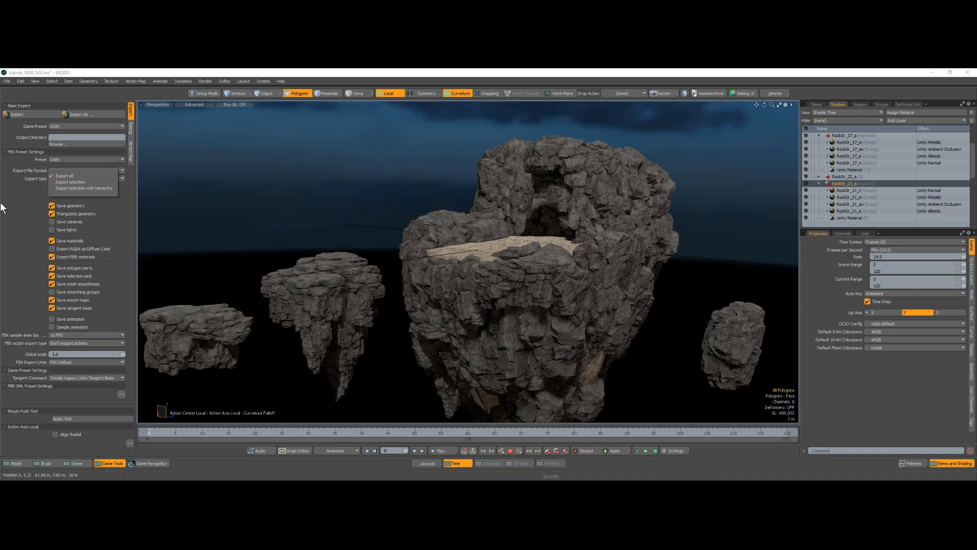
left_click(20, 201)
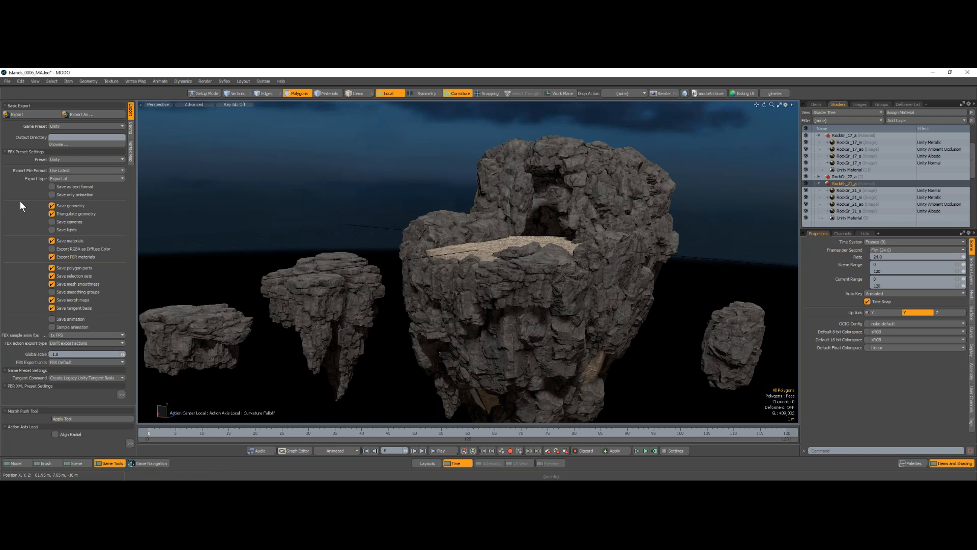
Set the tangent command of the game export preset to Create Mikk Tangent Basis
left_click(52, 213)
left_click(117, 378)
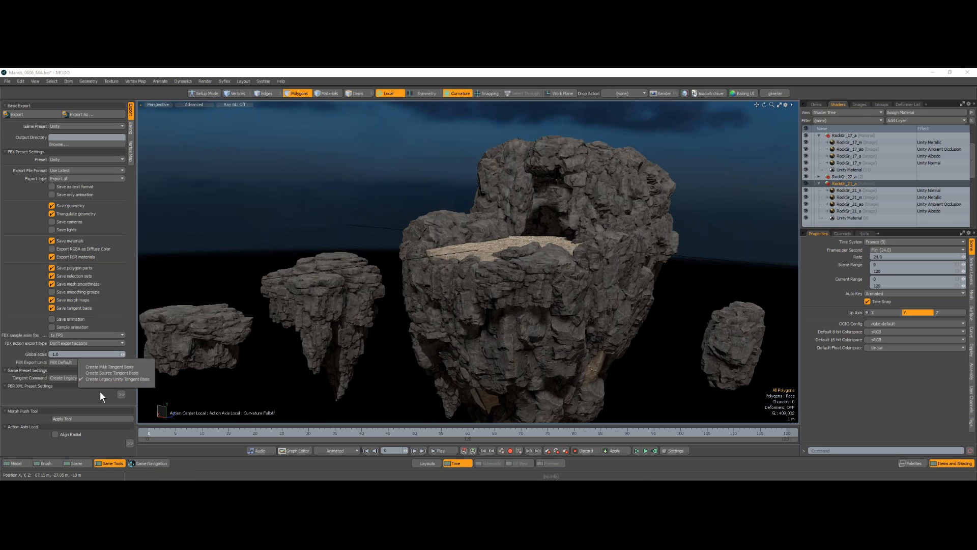
left_click(104, 367)
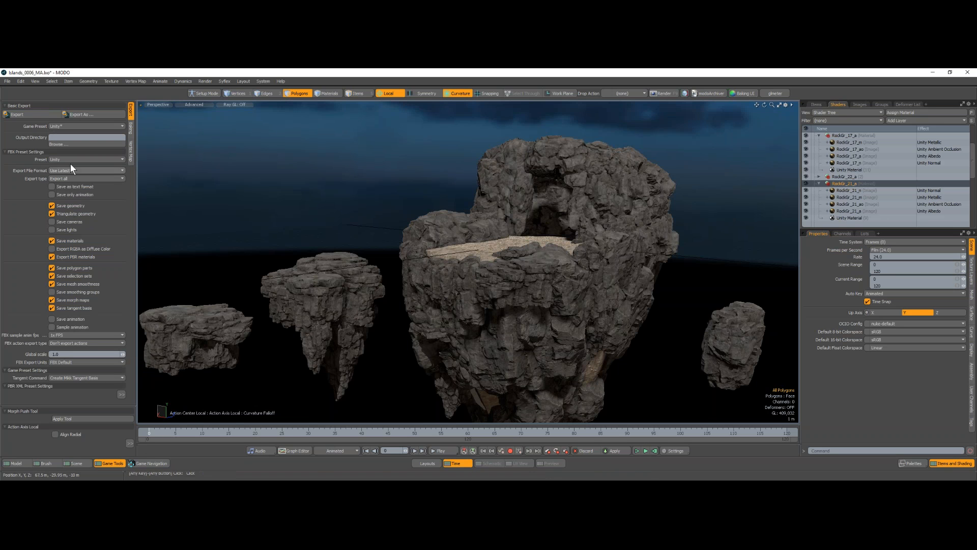
Set the export output directory to the Assets folder of New Unity Project 3 in UnityDemo on the Work (D:) drive
left_click(64, 145)
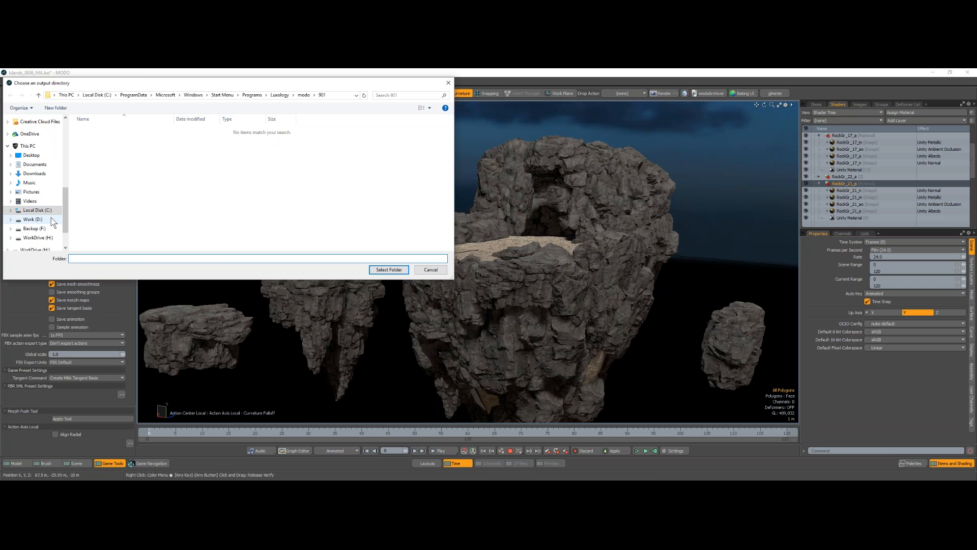
left_click(32, 219)
scroll(114, 215, "down", 6)
scroll(113, 212, "down", 3)
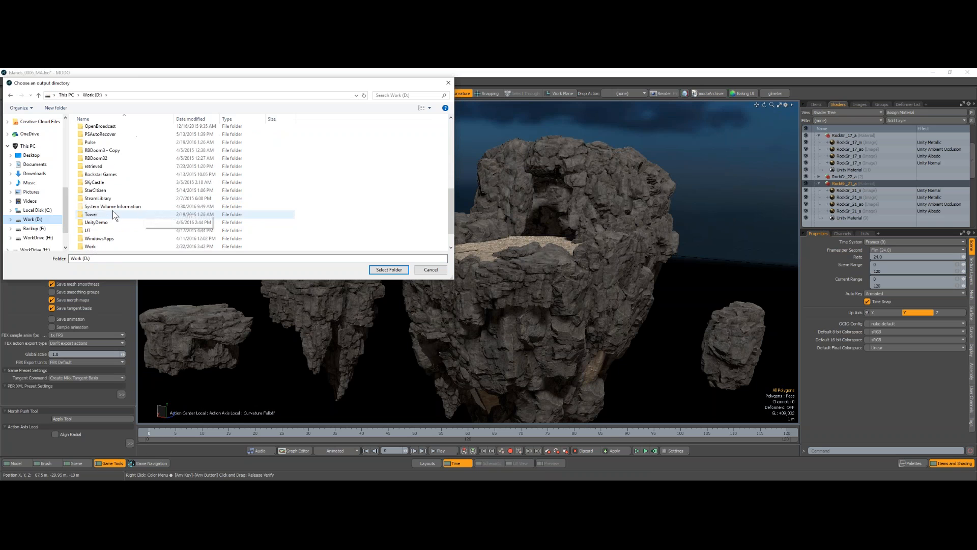
double_click(113, 214)
double_click(105, 138)
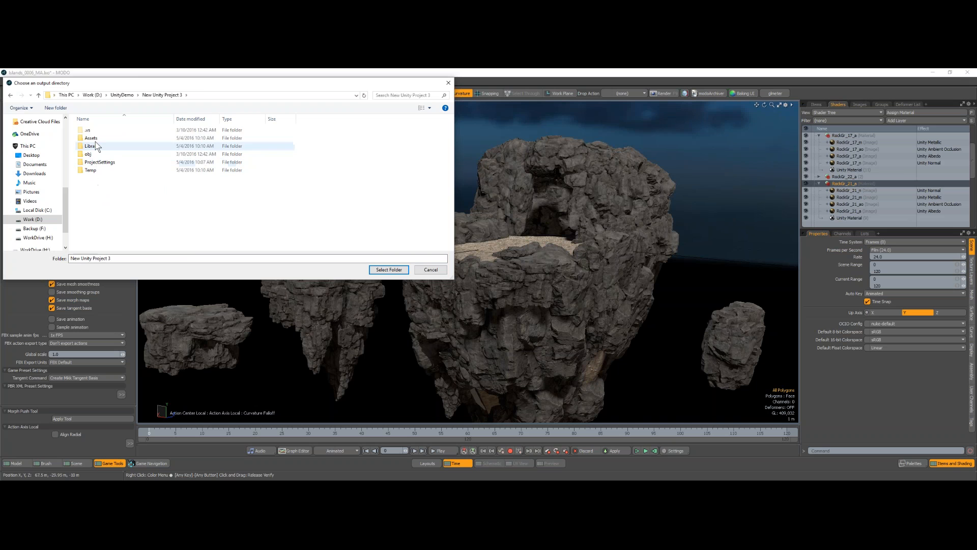
double_click(89, 138)
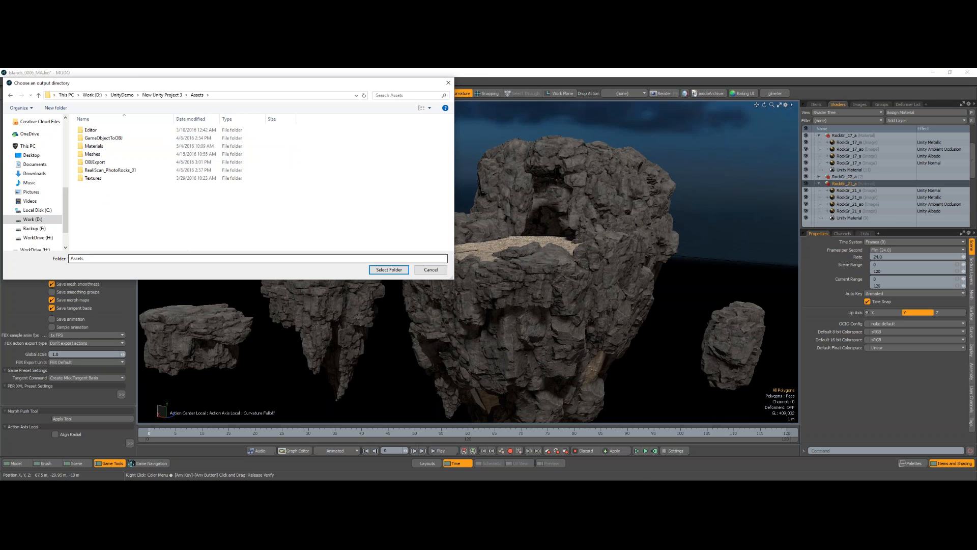
left_click(389, 269)
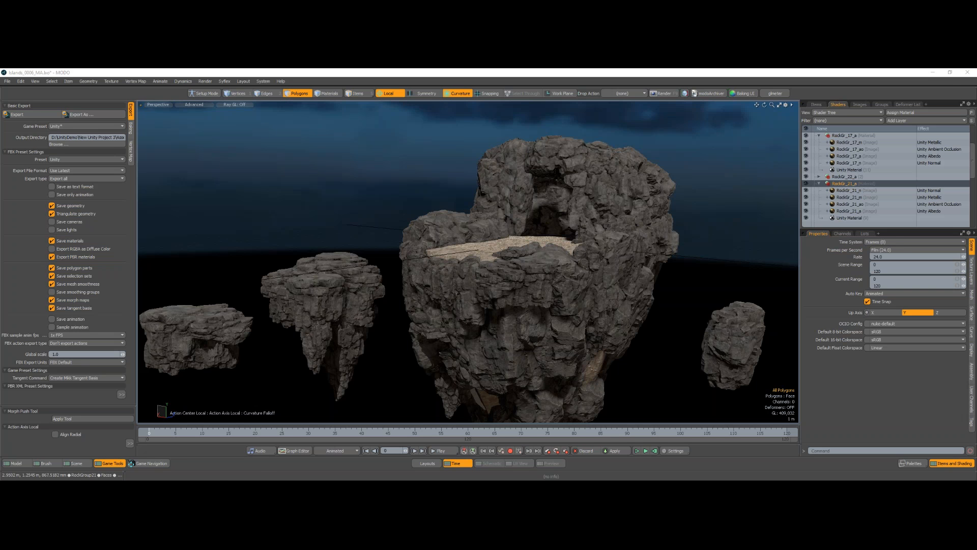
Minimize MODO and clear the File Explorer, Steam, GeForce Experience and text windows off the desktop
left_click(930, 75)
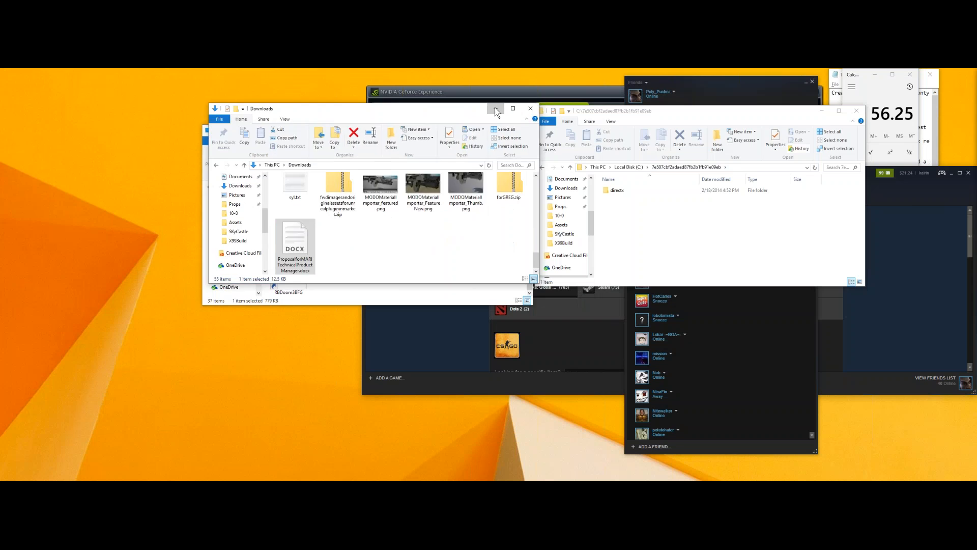
left_click(820, 111)
left_click(807, 82)
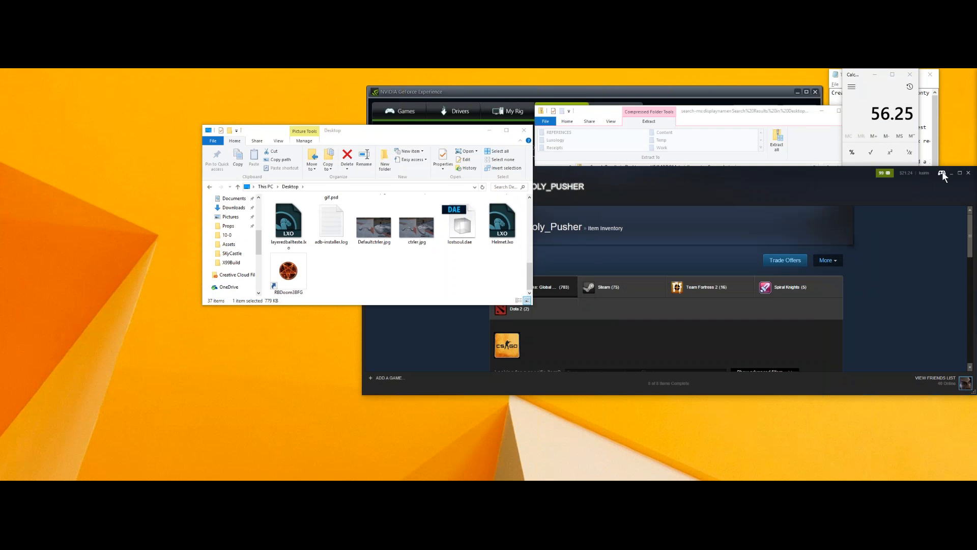
left_click(952, 174)
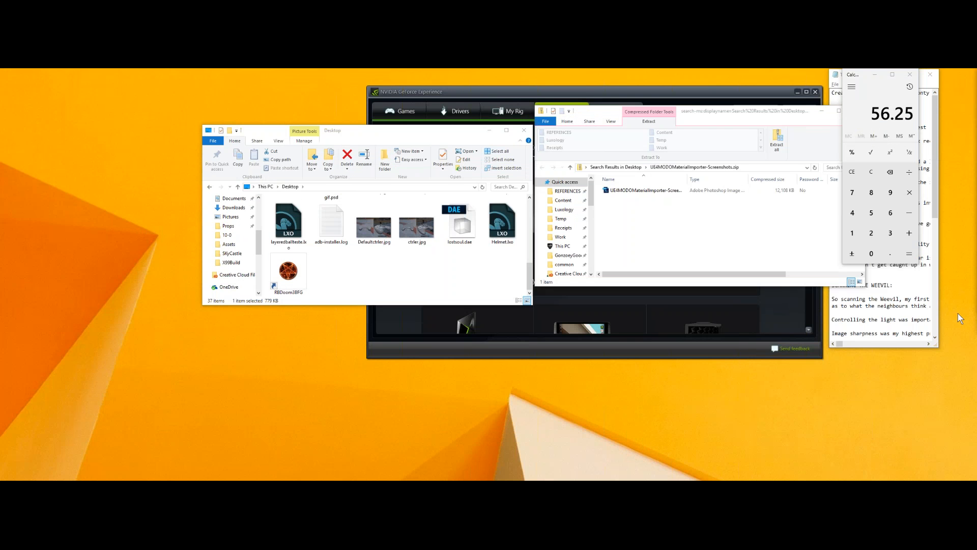
left_click_drag(783, 117, 781, 117)
left_click(820, 111)
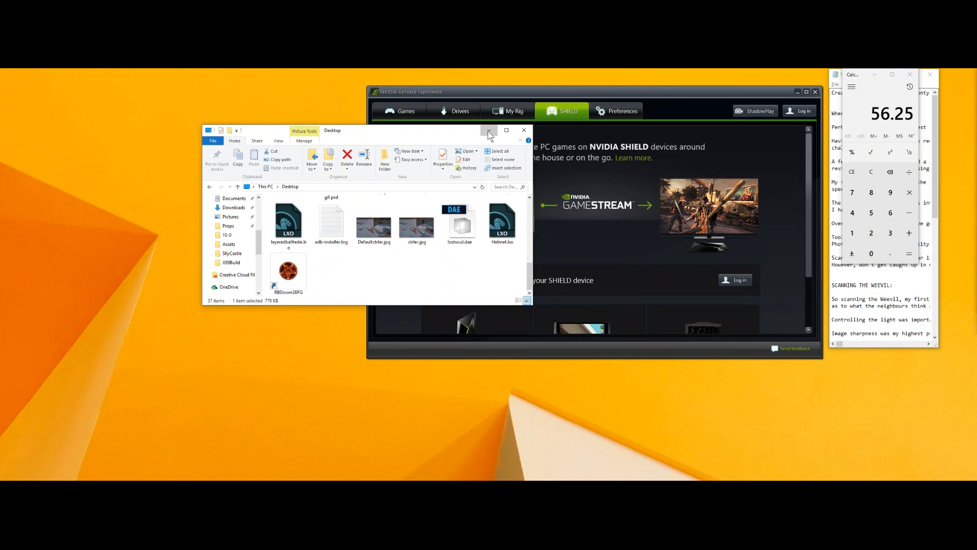
left_click(489, 132)
left_click(813, 92)
left_click(935, 74)
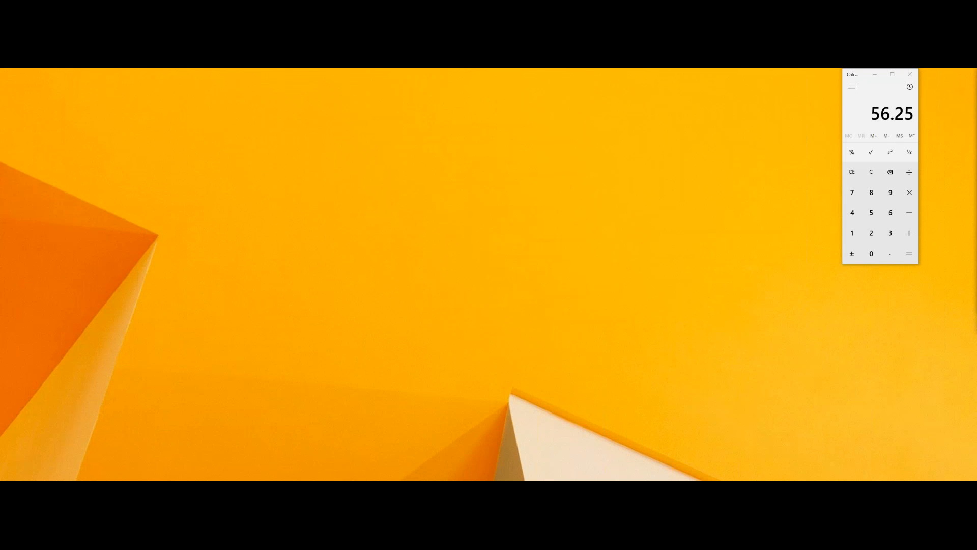
Switch to Unity and delete the Islands_0006_MA model from the project's Assets folder
key("alt+Tab")
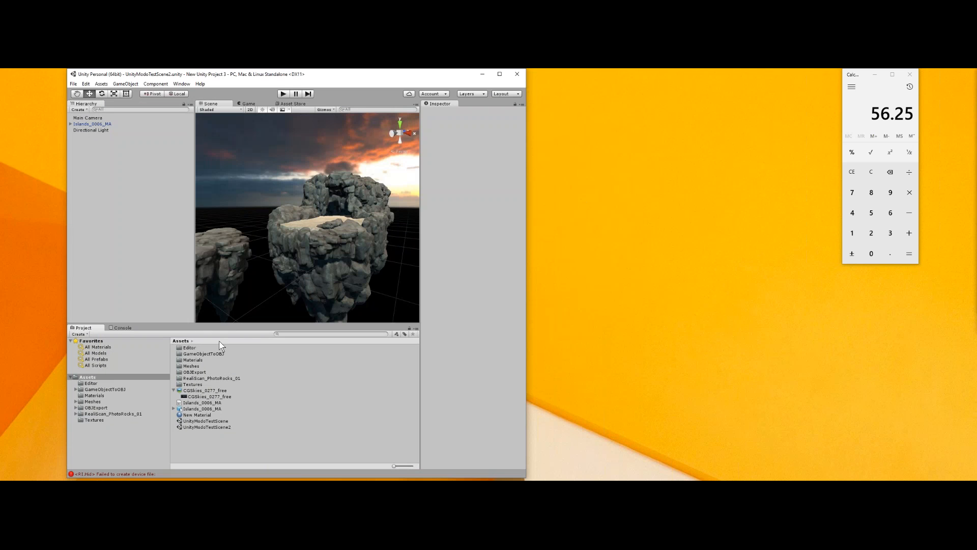
left_click_drag(284, 78, 230, 81)
left_click(142, 421)
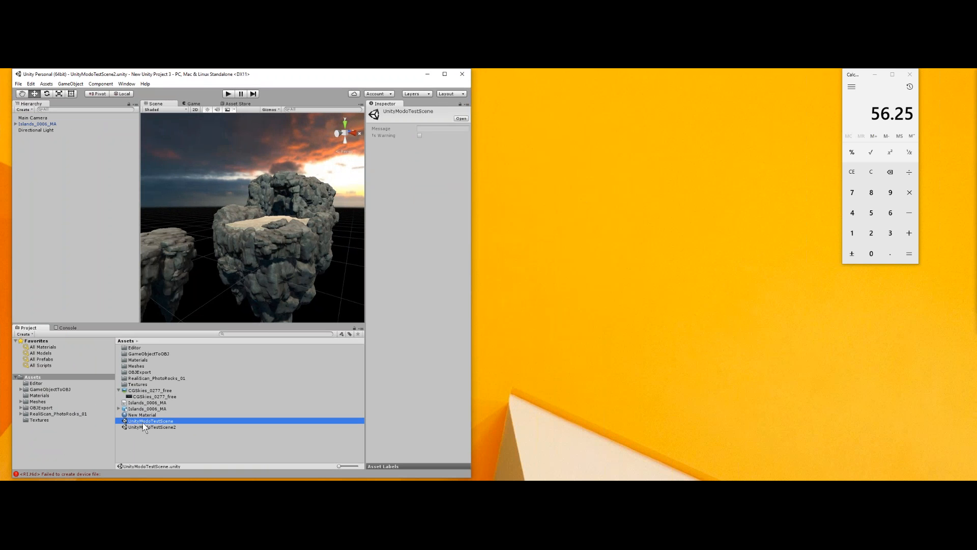
left_click(143, 415)
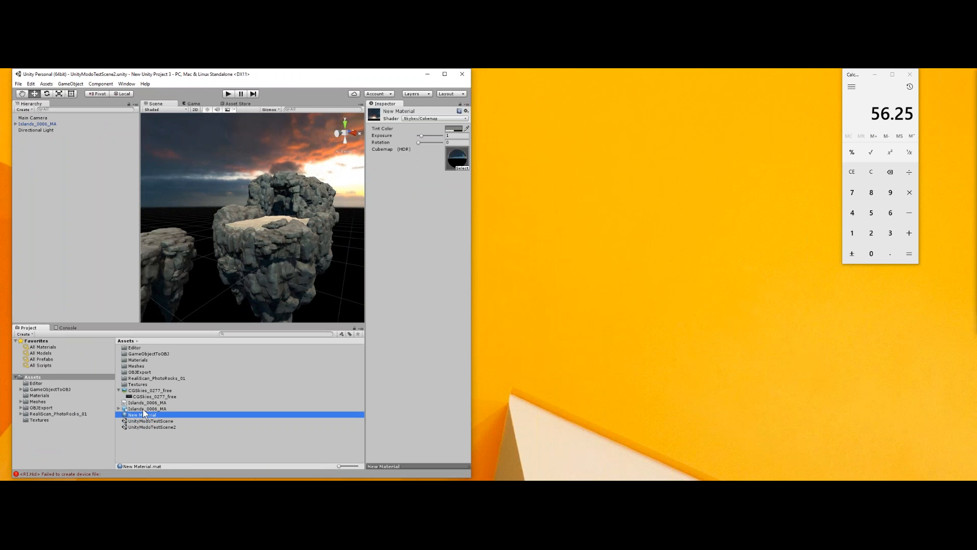
left_click(144, 409)
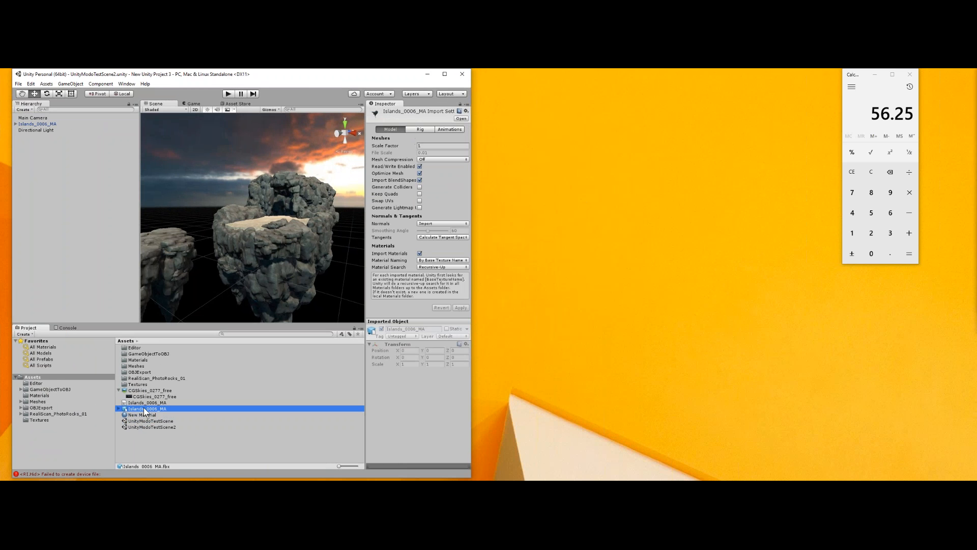
key("Delete")
key("Return")
Delete the rock materials from RockGr_05_a through RockGroup19 in the Materials folder
left_click(36, 396)
left_click(139, 361)
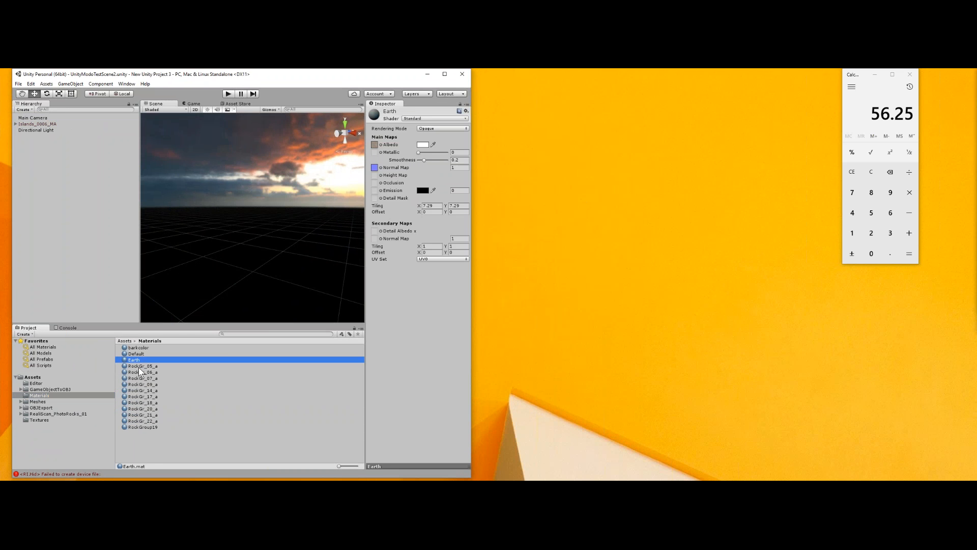
left_click(139, 367)
left_click(142, 427, "shift")
key("Delete")
left_click(264, 300)
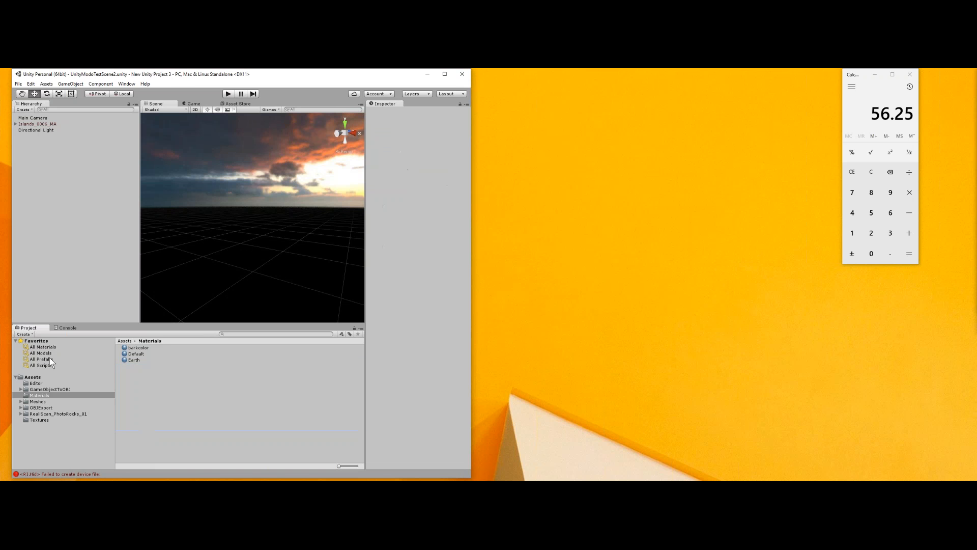
Export the island scene from MODO to the Unity project, then return to Unity in a maximized window
left_click(33, 377)
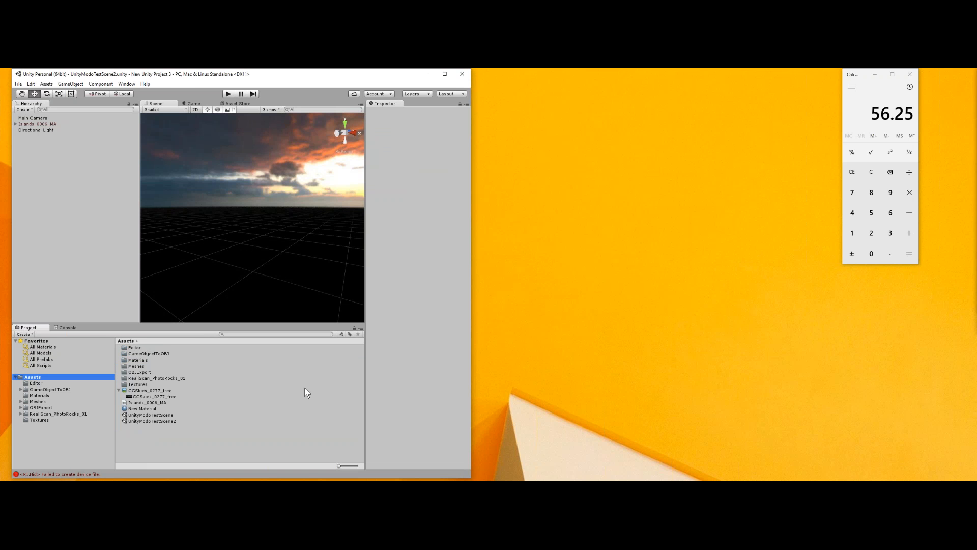
left_click(951, 289)
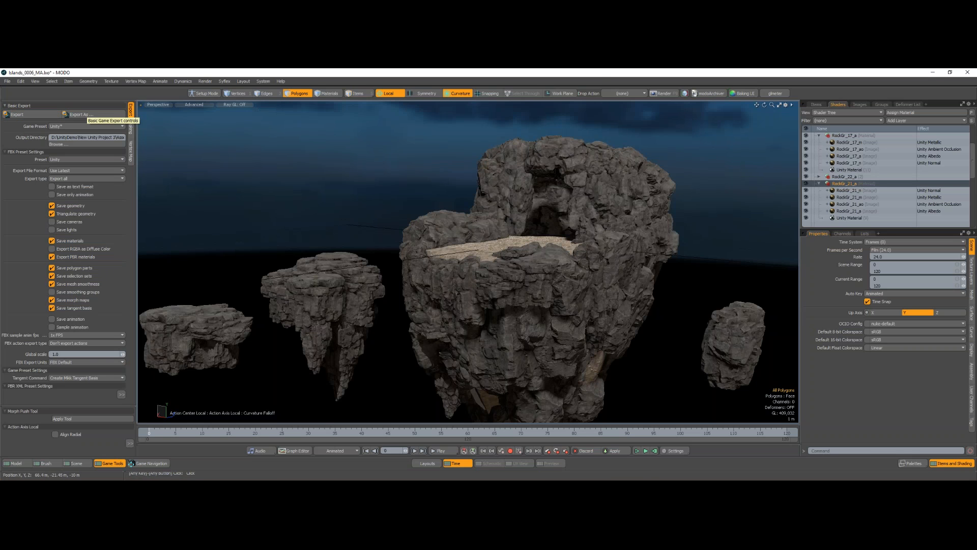
left_click(932, 72)
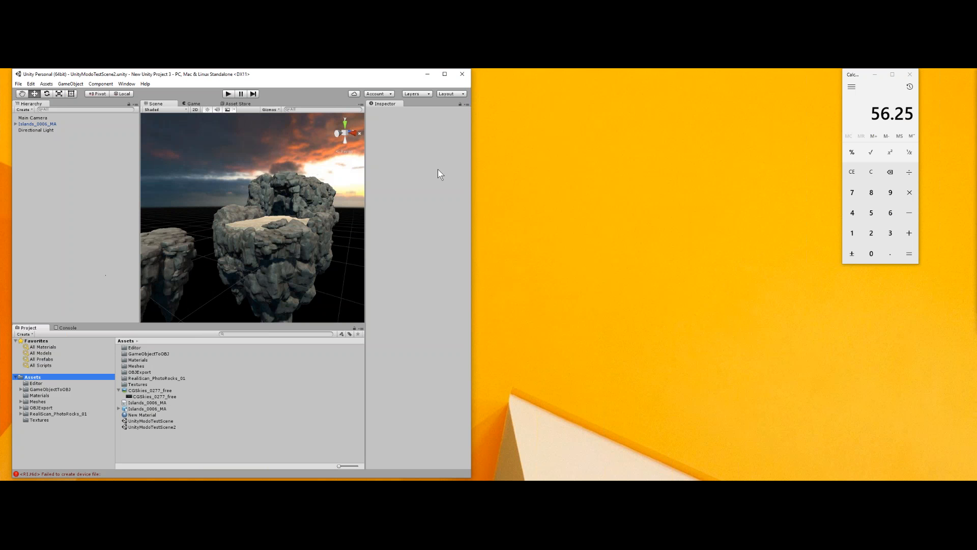
double_click(344, 79)
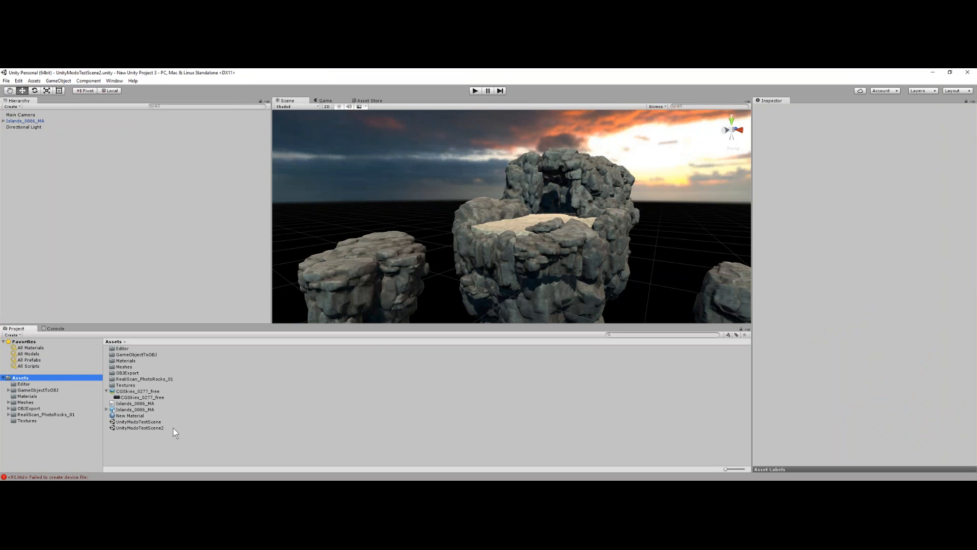
Examine the settings of the imported rock materials from RockGr_05_a to RockGroup19 and view the whole island group in the scene
left_click(27, 396)
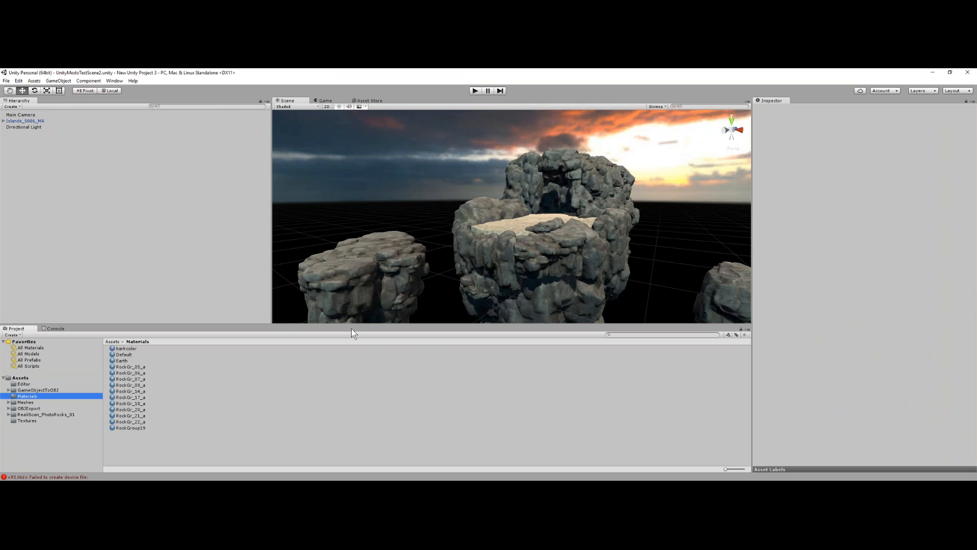
left_click(128, 368)
left_click(127, 372)
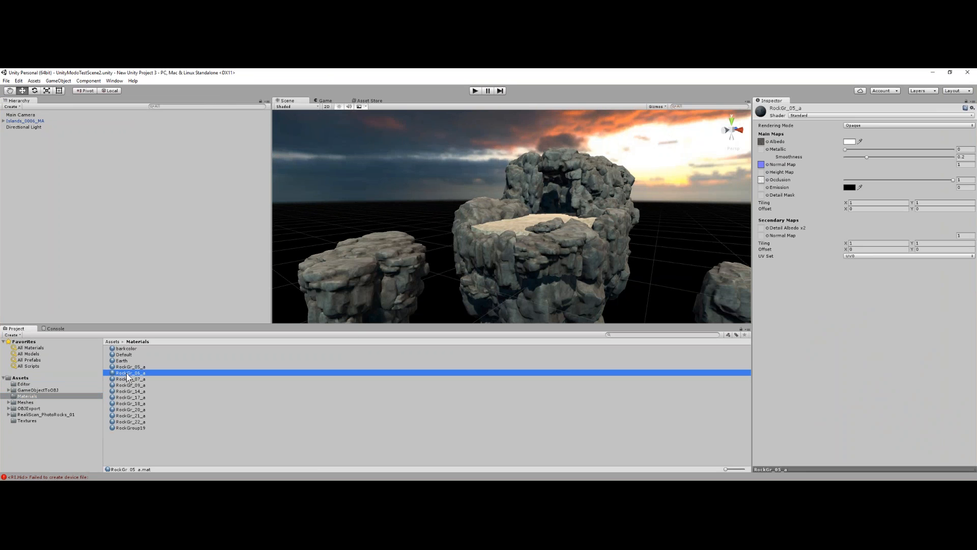
left_click(127, 379)
left_click(124, 386)
left_click(127, 391)
left_click(127, 396)
left_click(126, 403)
left_click(126, 410)
left_click(127, 415)
left_click(130, 422)
left_click(131, 427)
left_click_drag(508, 281, 548, 256, "alt")
right_click_drag(549, 255, 515, 277, "alt")
left_click_drag(513, 280, 511, 289, "alt")
middle_click_drag(510, 289, 519, 268)
left_click_drag(520, 268, 520, 281, "alt")
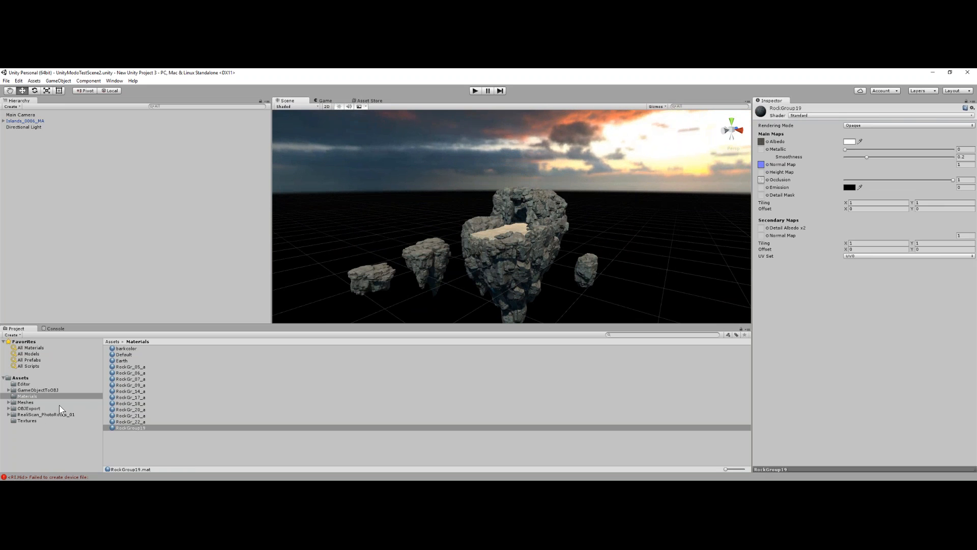
Inspect the MODOMaterialImporter script in the Editor folder and its MODO Material Importer page in the Asset Store
left_click(25, 385)
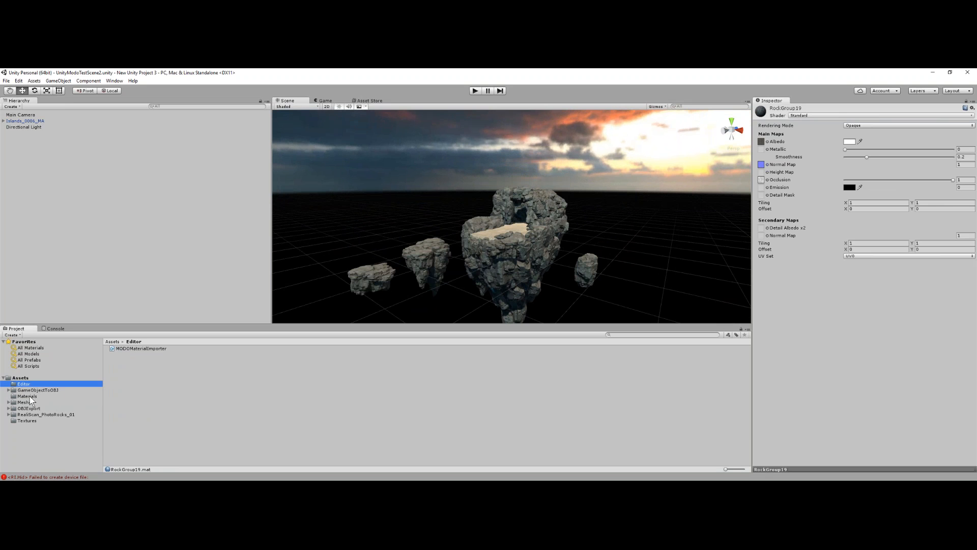
left_click(154, 349)
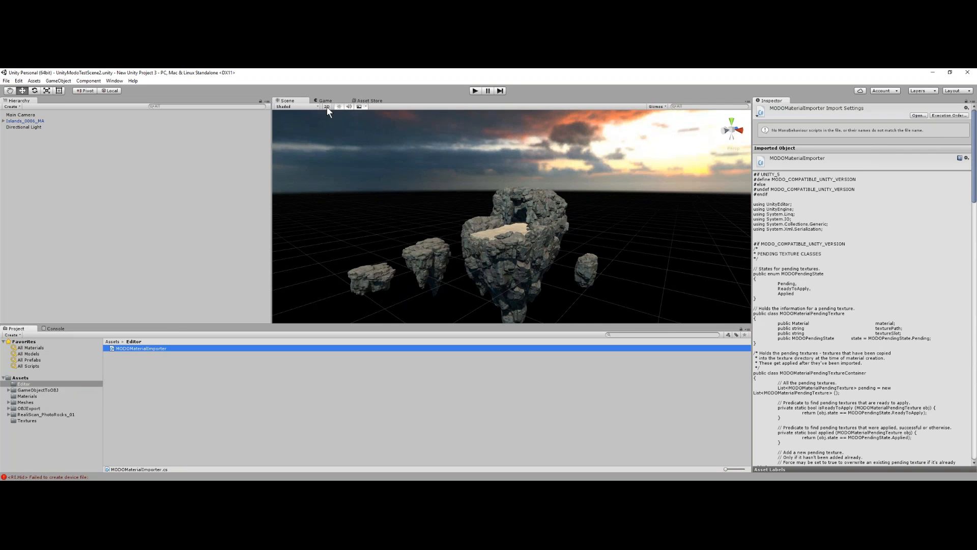
left_click(363, 101)
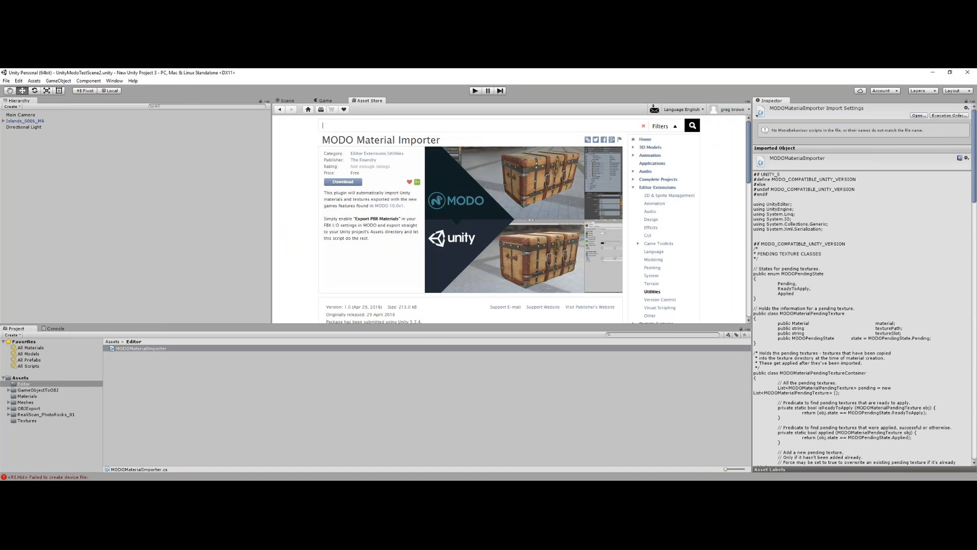
left_click(262, 188)
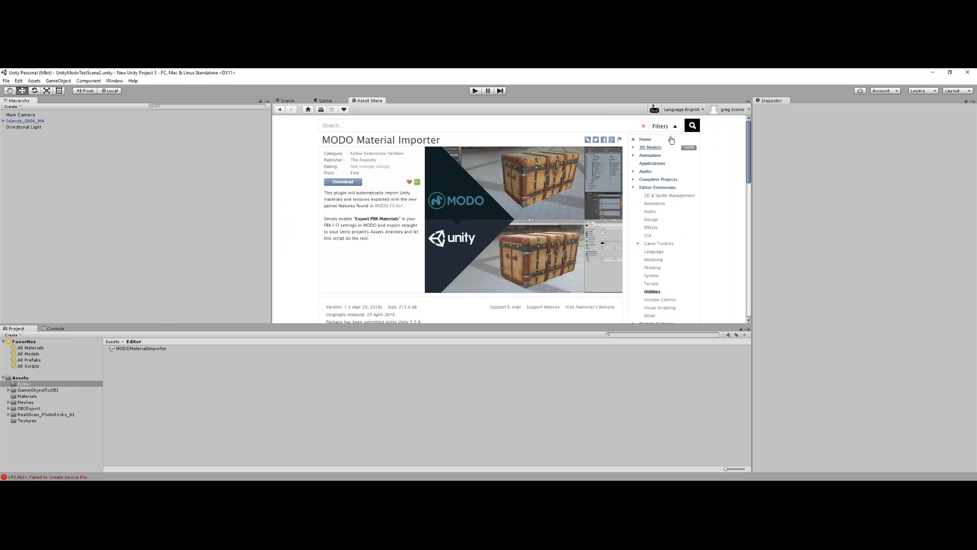
left_click(295, 100)
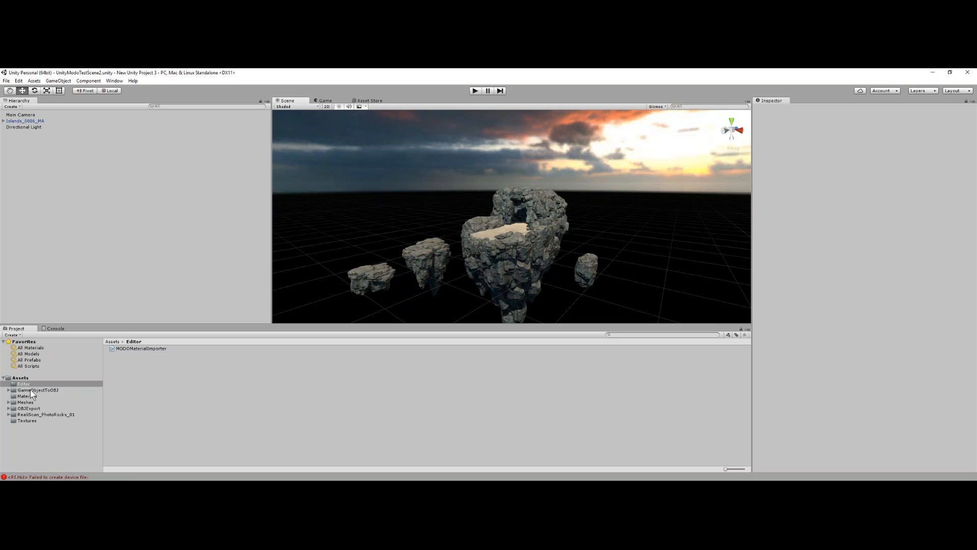
Show the root Assets folder and delete the existing Islands_0006_MA object from the scene
left_click(21, 377)
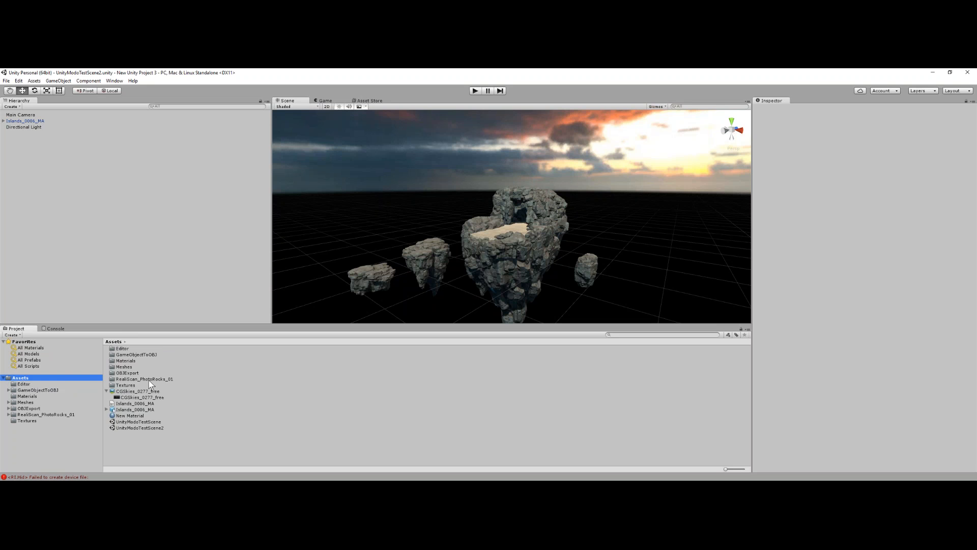
scroll(418, 254, "up", 3)
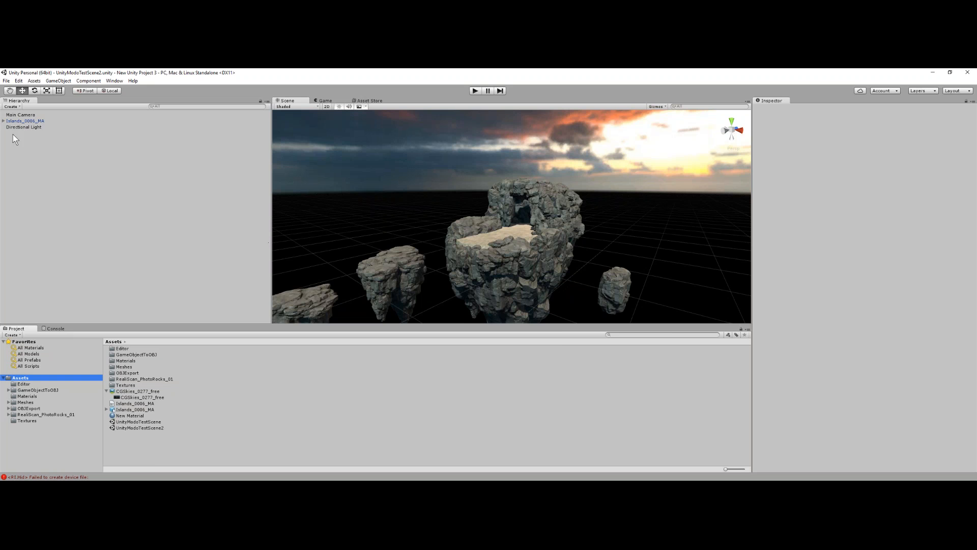
left_click(16, 121)
key("Delete")
Place the Islands_0006_MA model from the Assets folder into the scene
double_click(135, 409)
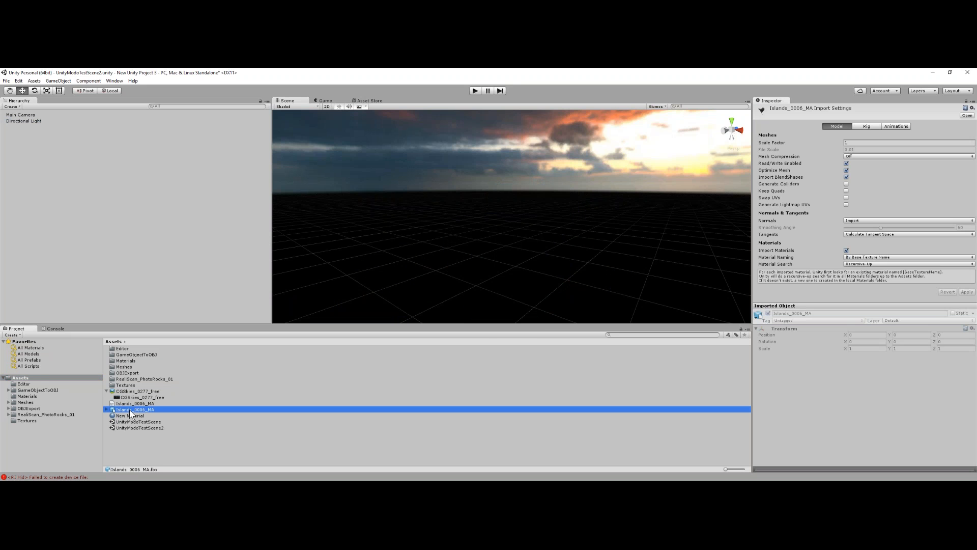
left_click(504, 355)
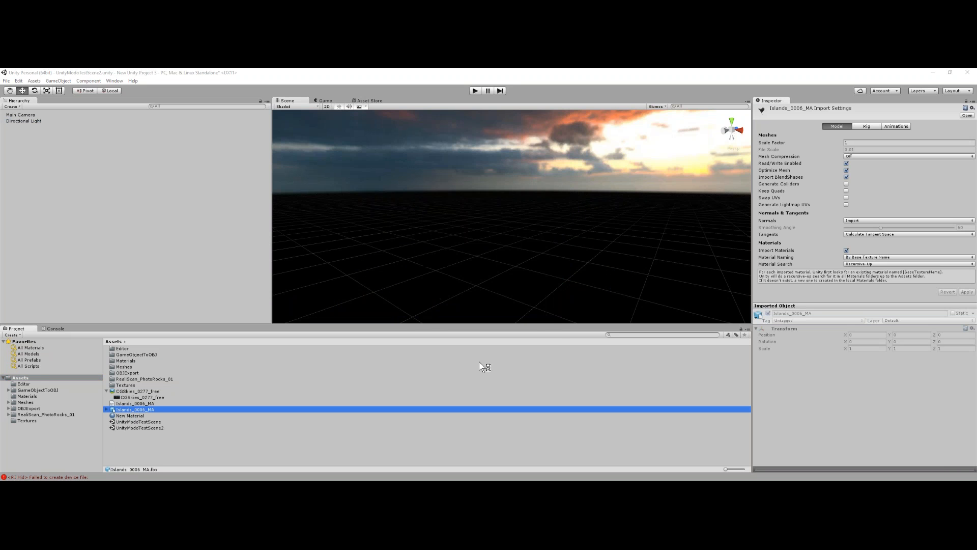
left_click_drag(129, 413, 441, 272)
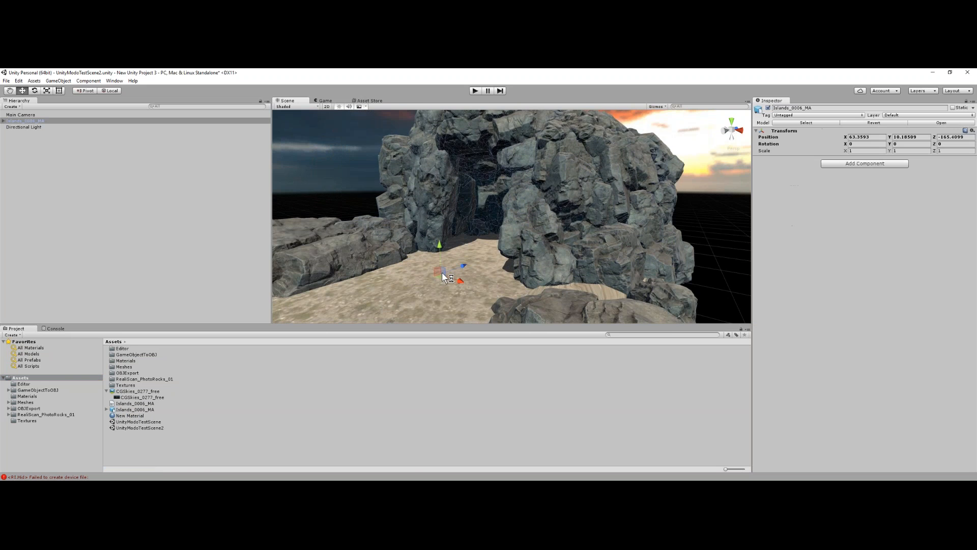
scroll(441, 272, "down", 5)
Expand Islands_0006_MA and its Instances group and examine several of the RockGroup instances
left_click(3, 121)
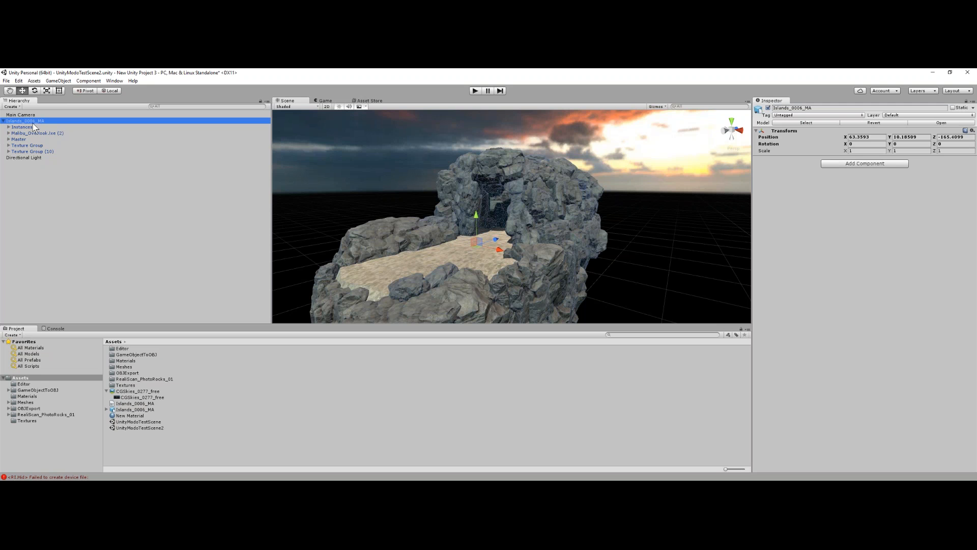
left_click(8, 126)
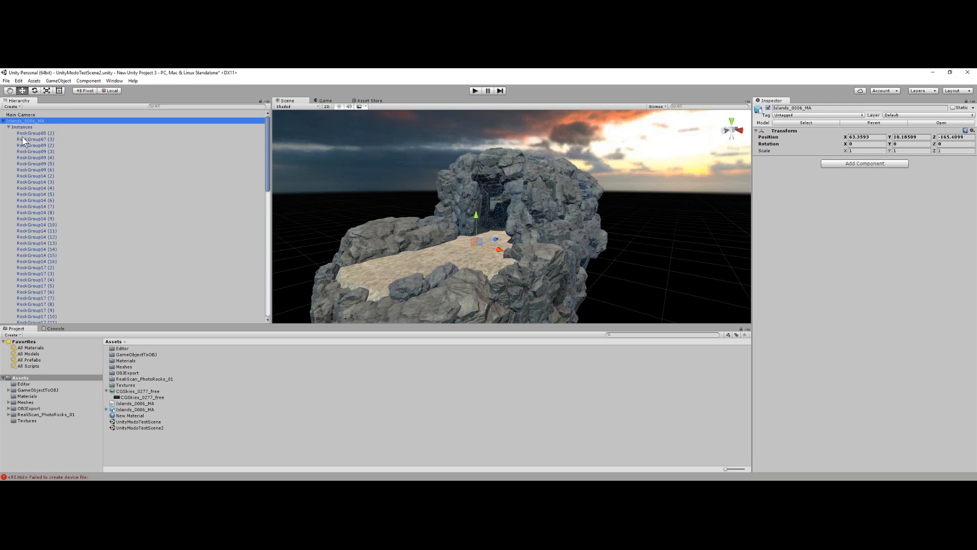
left_click(29, 133)
left_click(32, 145)
left_click(40, 174)
left_click(43, 200)
scroll(43, 221, "down", 1)
left_click(44, 221)
left_click(33, 257)
left_click(34, 293)
left_click(25, 208)
scroll(31, 189, "up", 2)
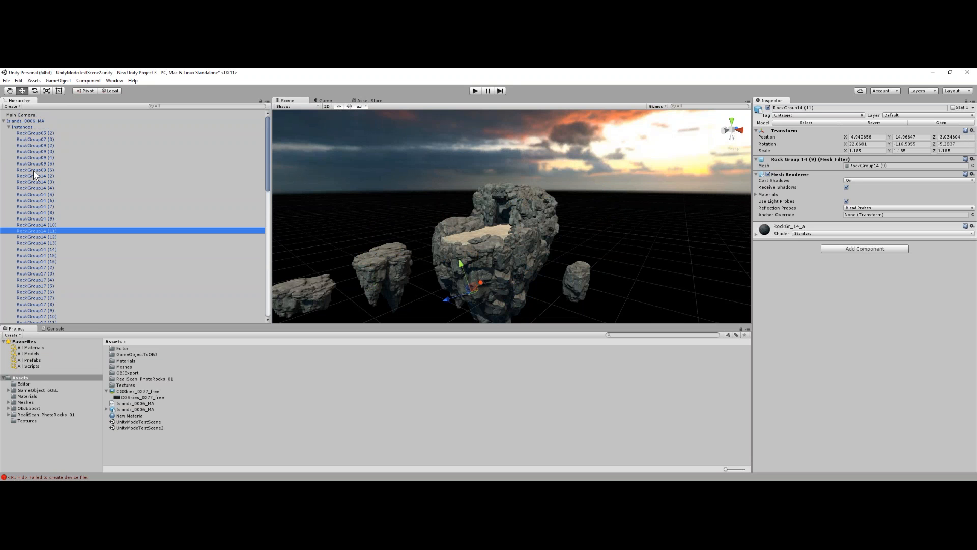
Move the RockGroup07 (2) mesh of the Master group away from the island and undo the move
left_click(8, 127)
left_click(9, 139)
left_click(20, 151)
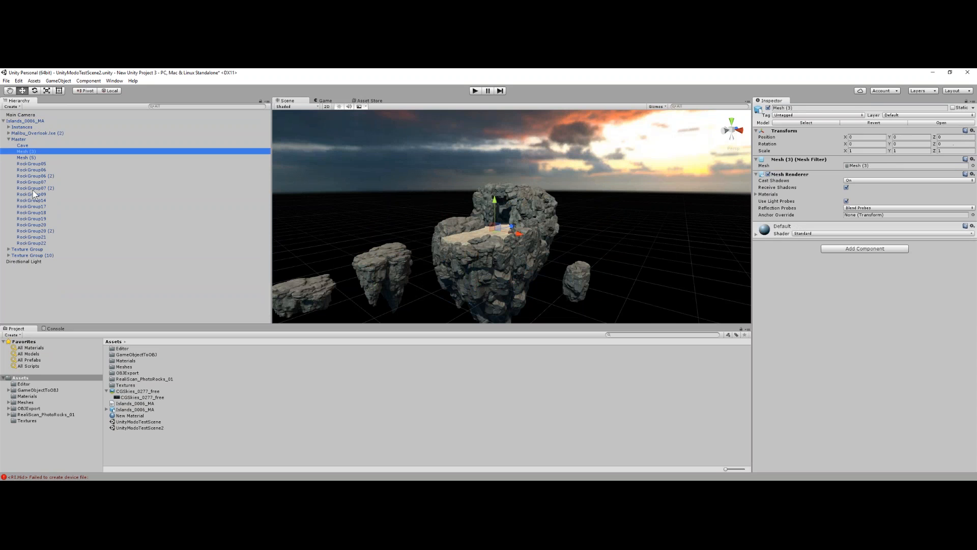
left_click(33, 188)
left_click_drag(478, 255, 455, 273)
key("ctrl+z")
Move the RockGroup07 (3) rock of the Instances group away from the island and undo the move
left_click(23, 129)
left_click(9, 127)
left_click(28, 140)
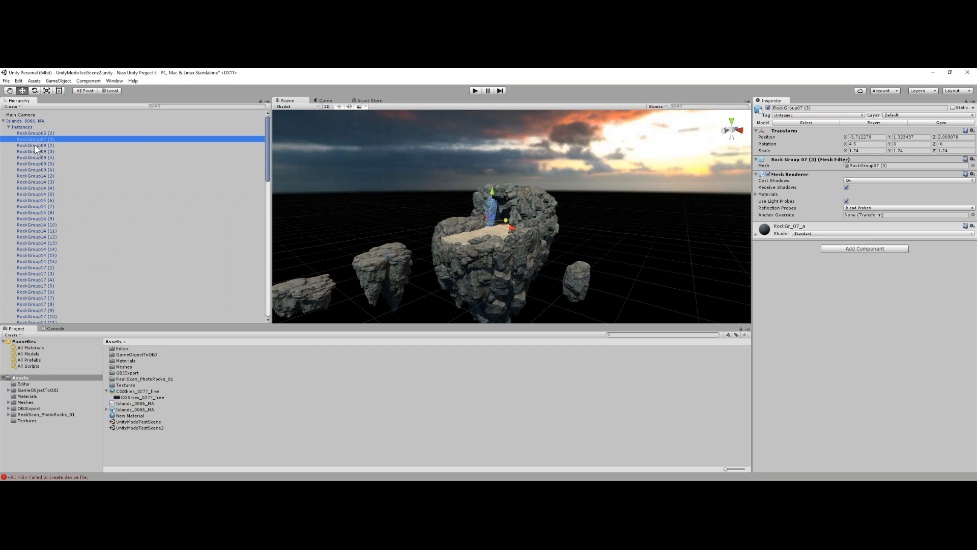
left_click_drag(503, 221, 428, 251)
key("ctrl+z")
scroll(444, 249, "up", 4)
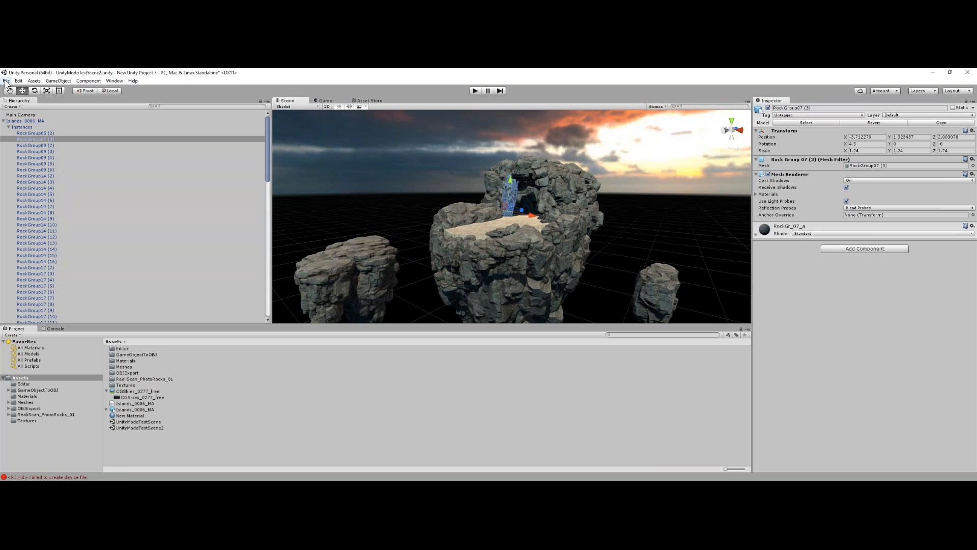
Minimize Unity, accept the FBX load options for Islands_0006_MA.fbx and close that MODO window
left_click(932, 72)
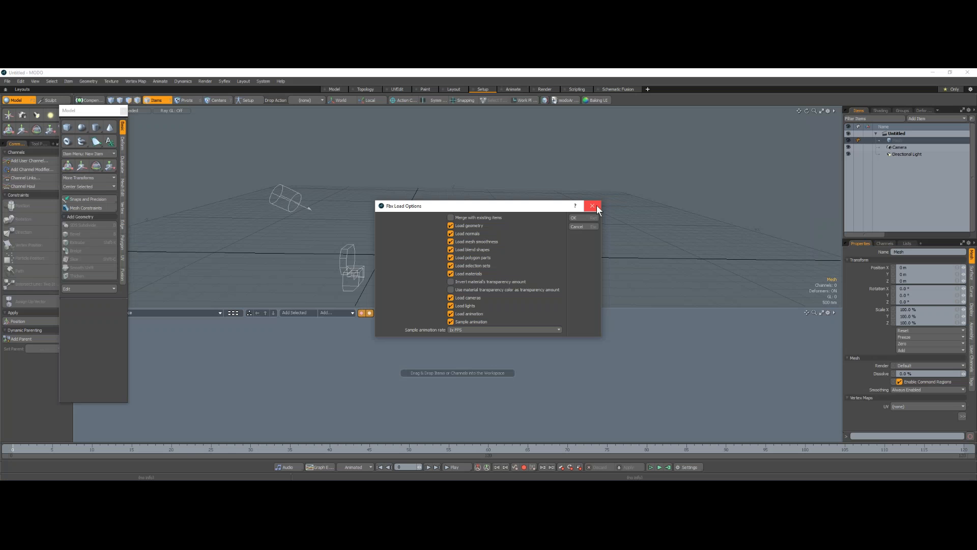
key("Return")
key("Return")
left_click(628, 151)
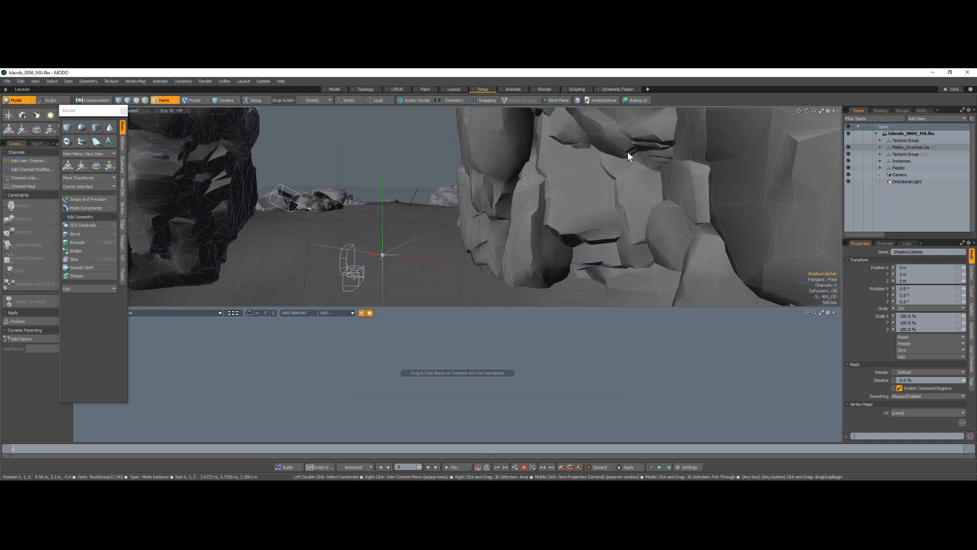
left_click(968, 72)
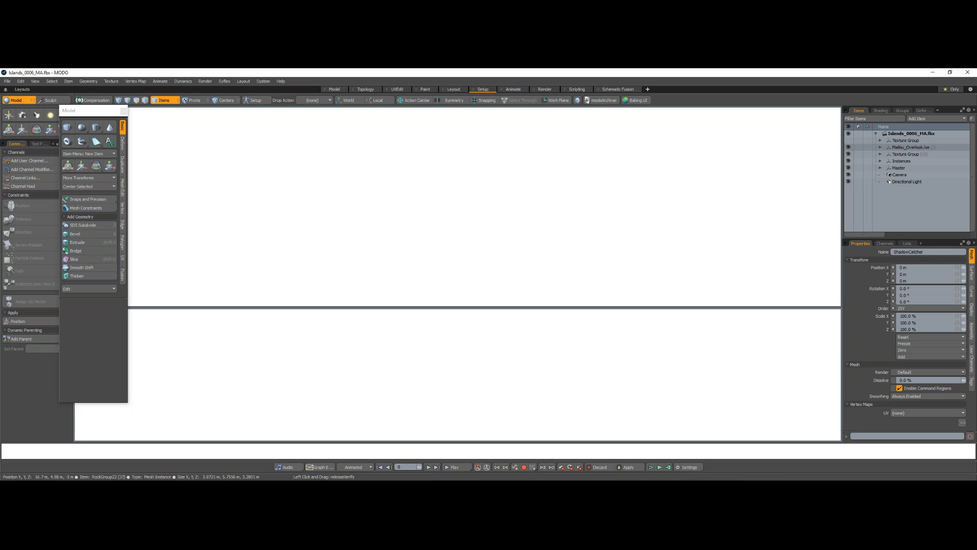
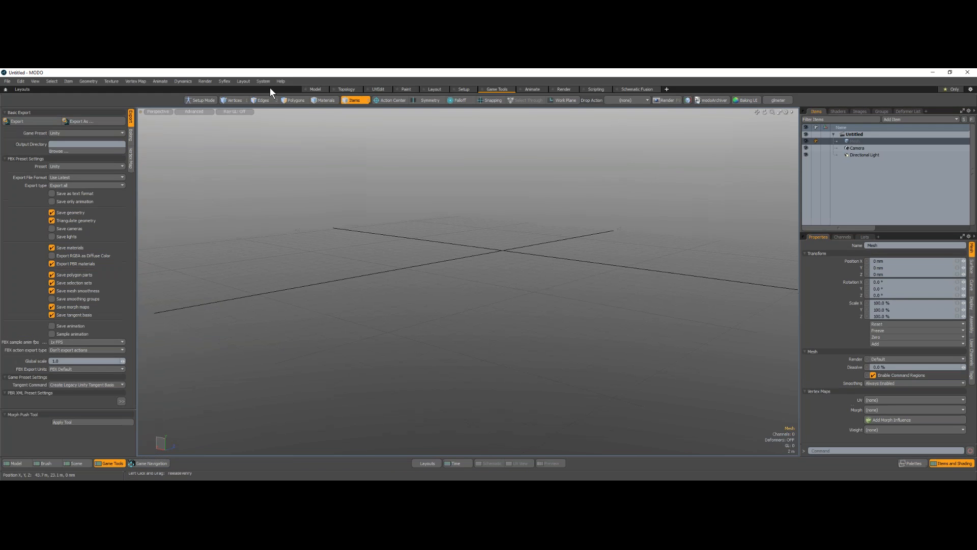
left_click(8, 81)
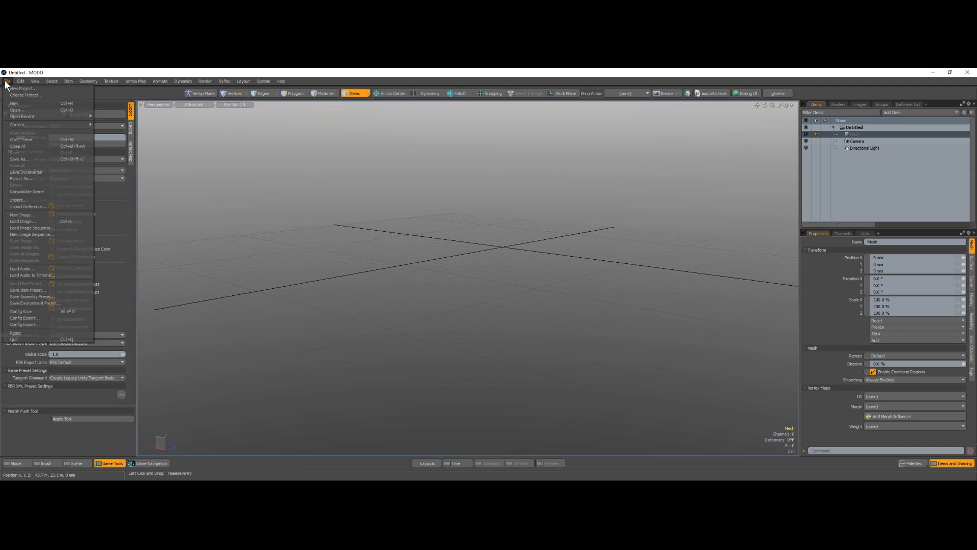
left_click(19, 109)
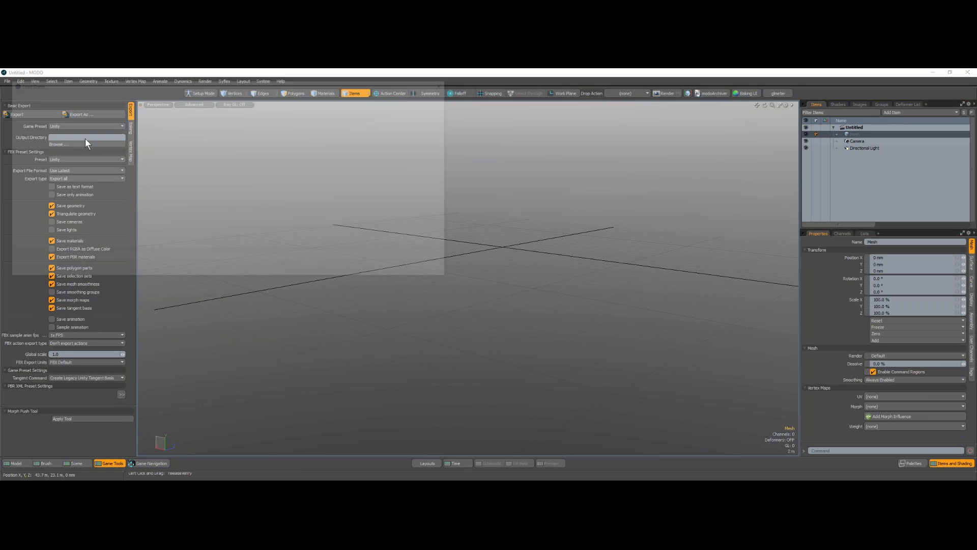
left_click(430, 269)
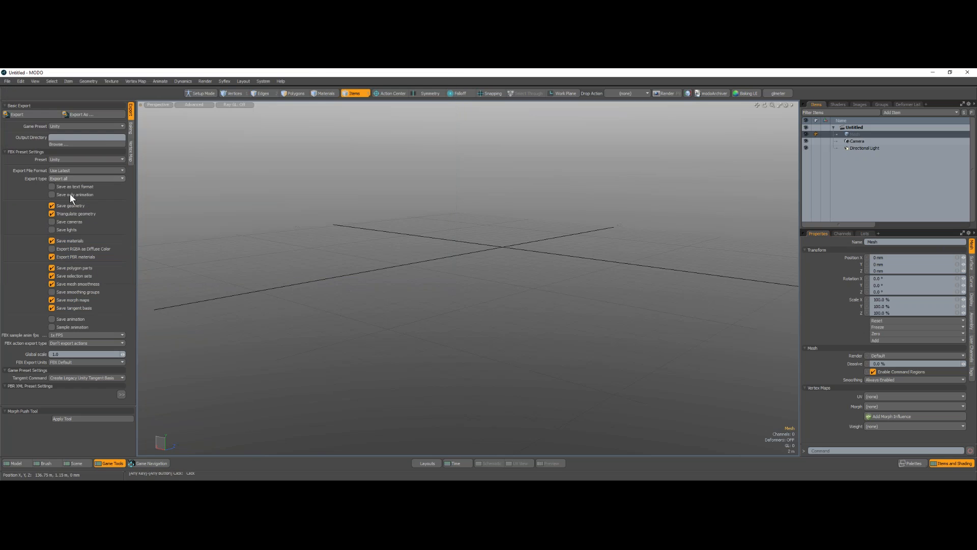
Add a unit sphere to the empty scene and raise it above the origin
left_click(14, 464)
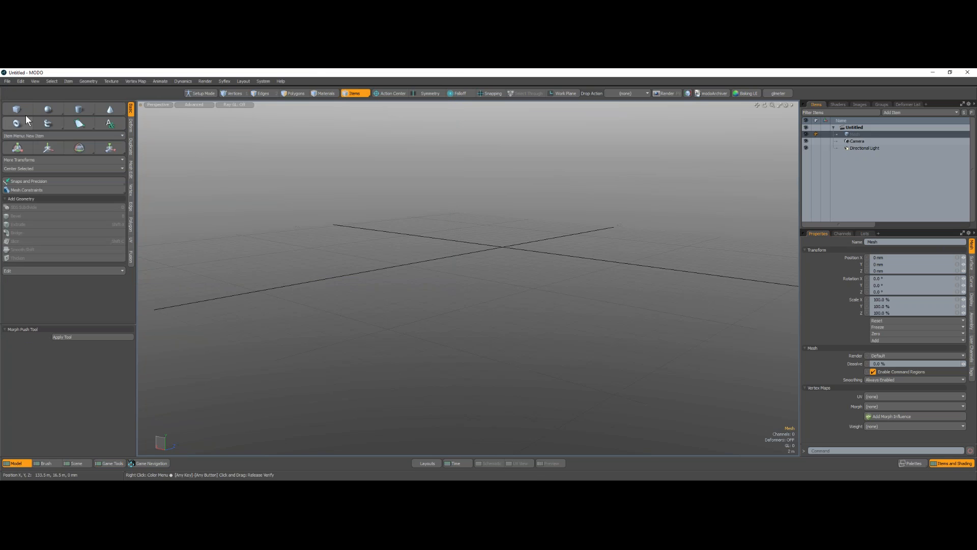
left_click(50, 109)
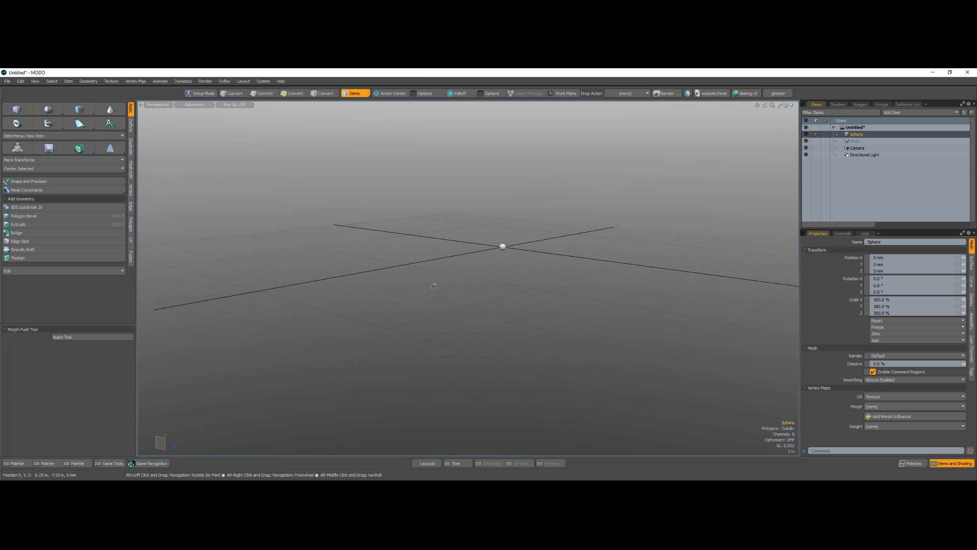
left_click_drag(502, 246, 485, 276, "alt+shift")
left_click_drag(633, 294, 479, 200, "ctrl+alt")
key("w")
Add a unit plane at the origin and scale its polygon up to a floor about 7.1 m wide
left_click(53, 123, "shift")
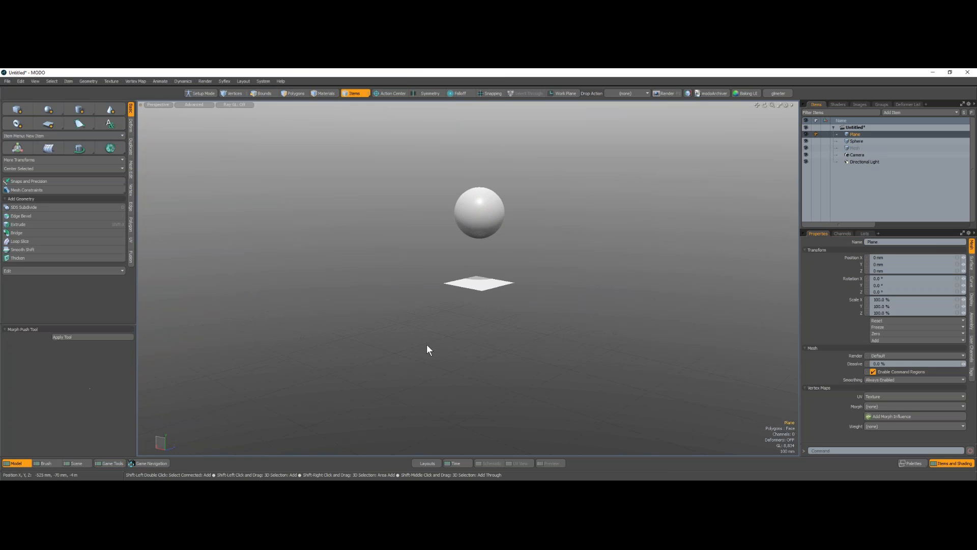
left_click_drag(444, 324, 474, 379, "alt")
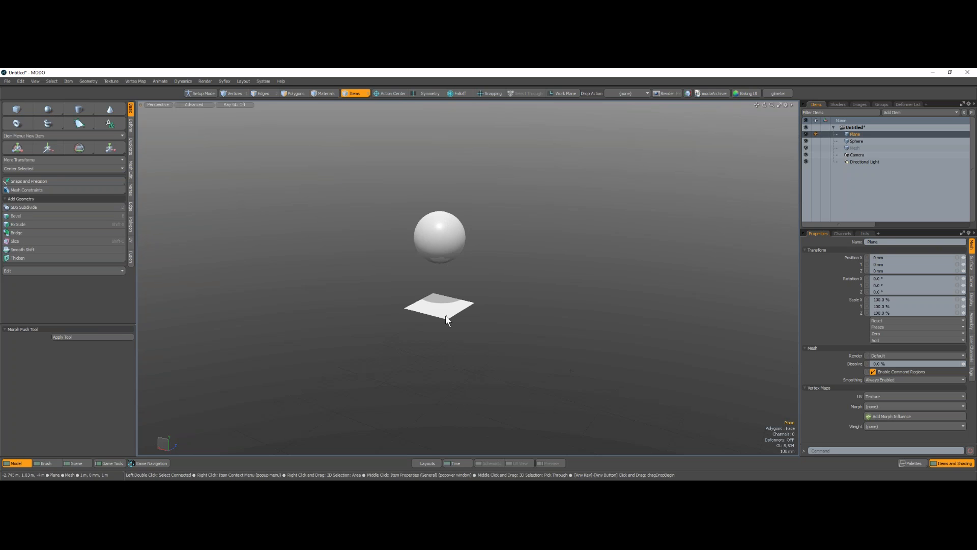
key("3")
key("r")
left_click_drag(464, 326, 610, 307)
left_click_drag(491, 277, 498, 272, "ctrl")
scroll(418, 321, "down", 2)
left_click_drag(416, 322, 445, 305, "alt")
left_click_drag(387, 321, 499, 307, "alt+shift")
key("q")
Select the sphere item and move it sideways above the floor to about -1.8 m in X
key("5")
left_click(432, 303)
key("w")
key("q")
Load the Rhinoceros 01 mesh from the Animals presets into the scene and close the preset browser
key("F6")
left_click_drag(445, 249, 120, 127)
left_click(46, 251)
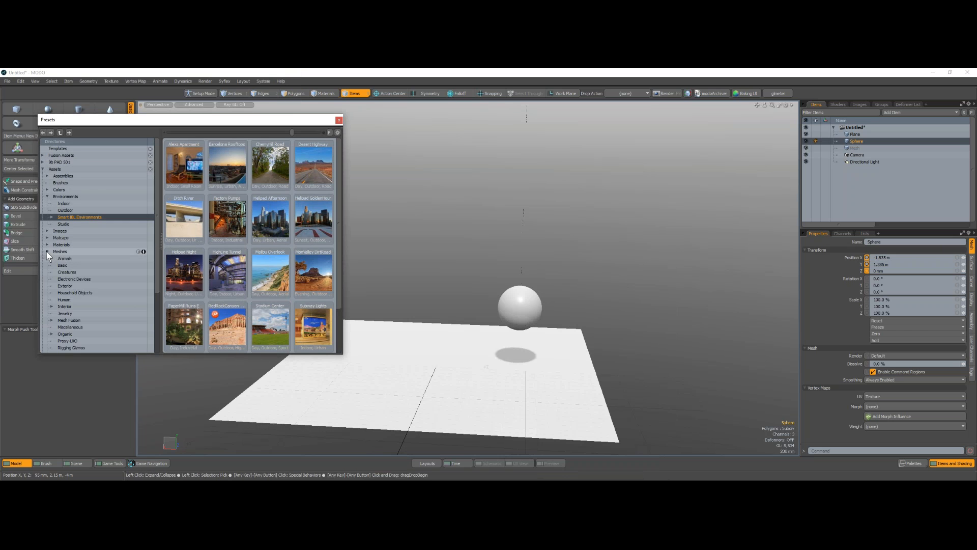
scroll(56, 252, "down", 3)
left_click(61, 264)
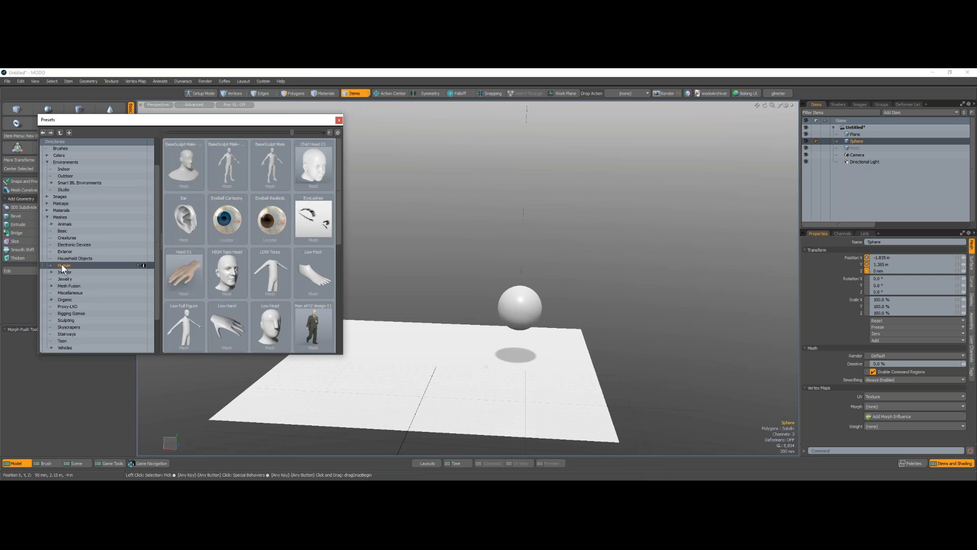
left_click(63, 223)
double_click(187, 322)
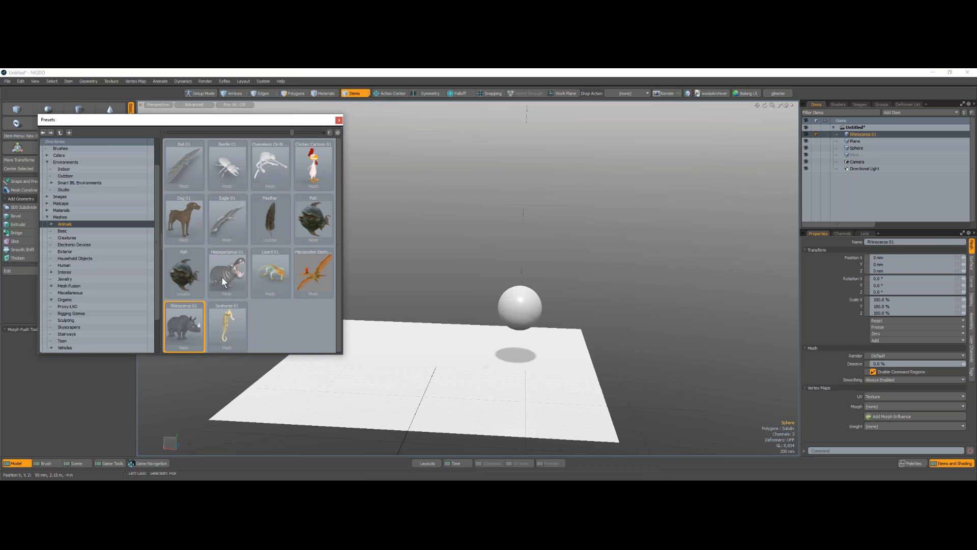
left_click(338, 121)
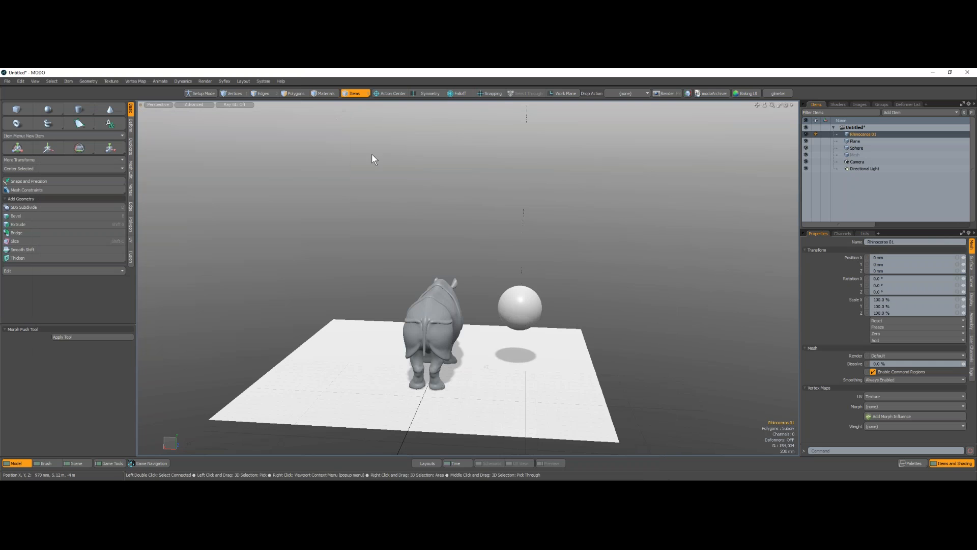
Move the rhinoceros along X to the side opposite the sphere and rotate it to -150° around Y
key("y")
left_click_drag(433, 341, 437, 328, "alt")
left_click_drag(406, 381, 415, 342)
key("e")
key("space")
Try the Default shading style in the viewport, return to Advanced shading and clear the selection
left_click(194, 104)
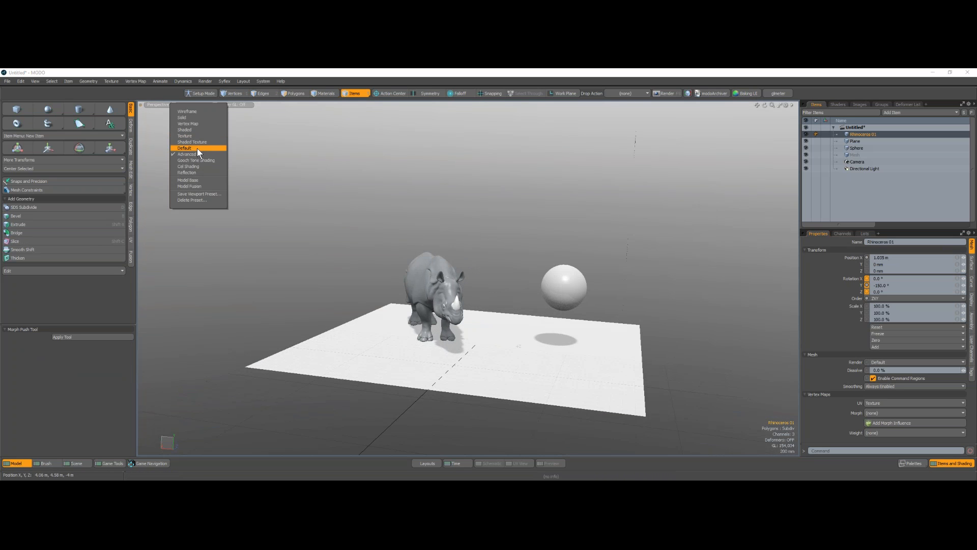
left_click(198, 148)
key("KP_8")
mouse_move(463, 332)
left_mouse_down("ctrl+alt")
mouse_move(485, 333)
mouse_move(399, 325)
mouse_move(437, 341)
mouse_move(538, 331)
mouse_move(465, 324)
left_mouse_up("ctrl+alt")
left_click(197, 105)
left_click(203, 157)
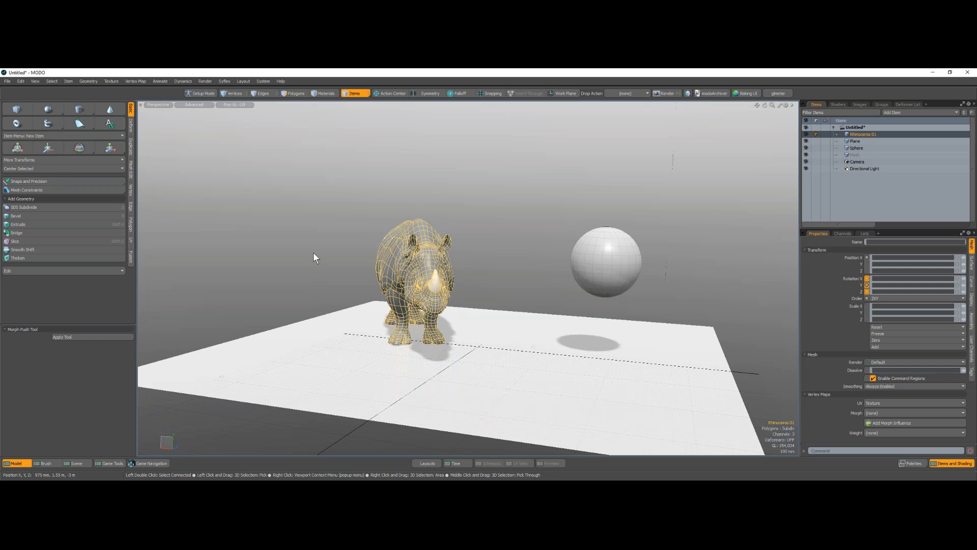
left_click(313, 252)
Load the Helipad GoldenHour environment from the Smart IBL Environments presets and close the preset browser
mouse_move(466, 280)
left_mouse_down("alt")
mouse_move(446, 283)
mouse_move(433, 332)
mouse_move(483, 277)
left_mouse_up("alt")
key("F6")
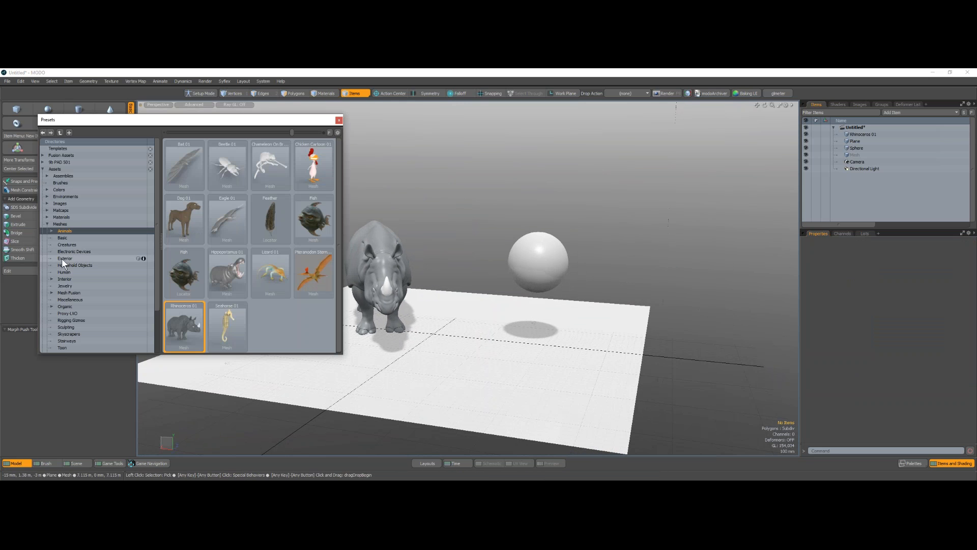
left_click(62, 224)
left_click(61, 231)
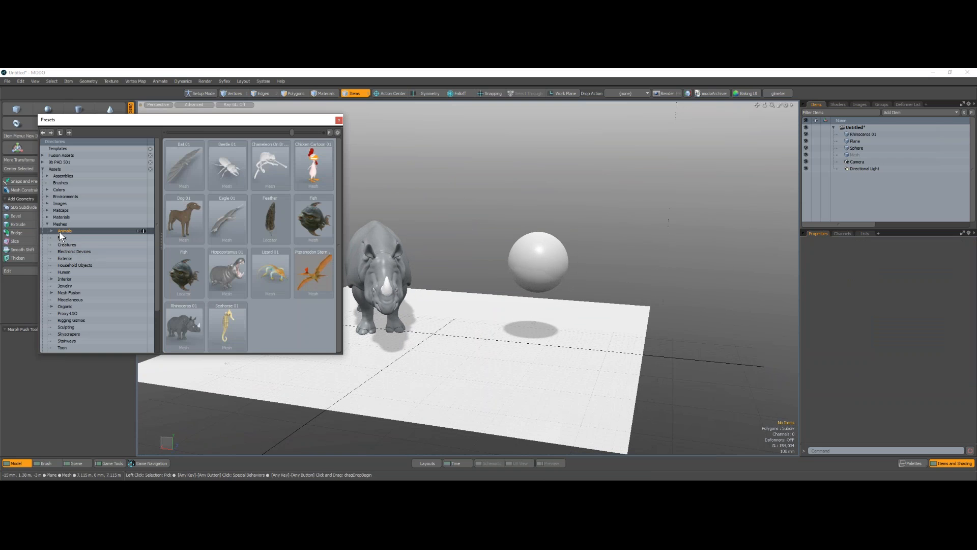
left_click(48, 197)
left_click(48, 197)
left_click(69, 210)
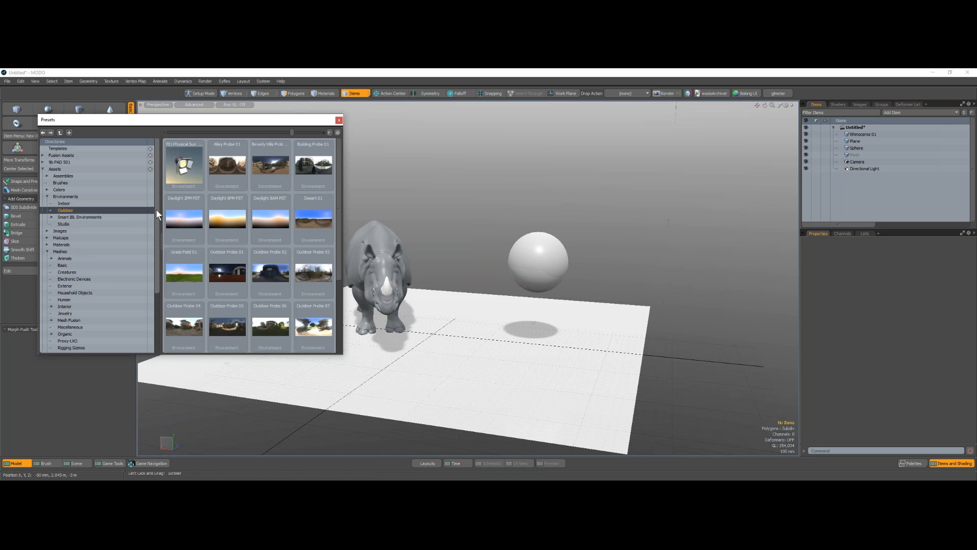
left_click_drag(157, 208, 158, 218)
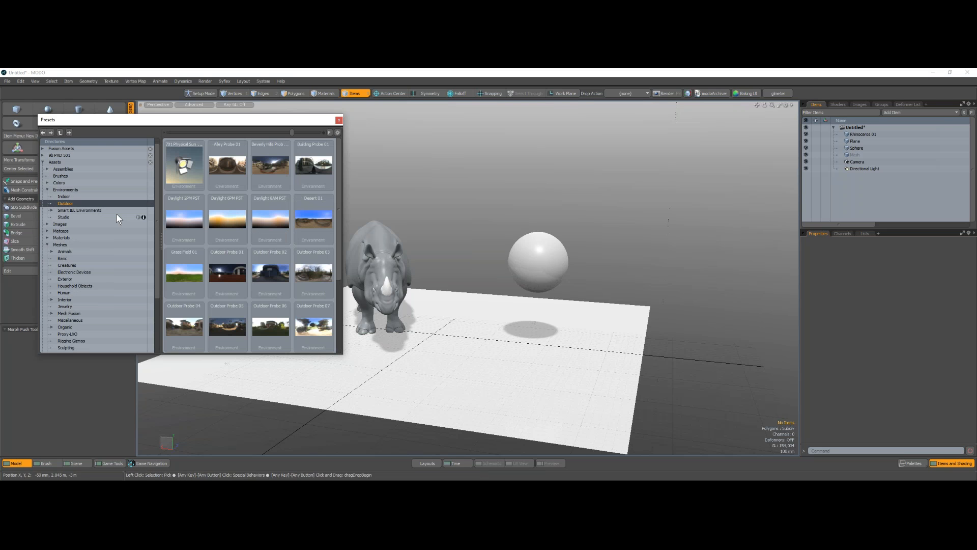
left_click(77, 210)
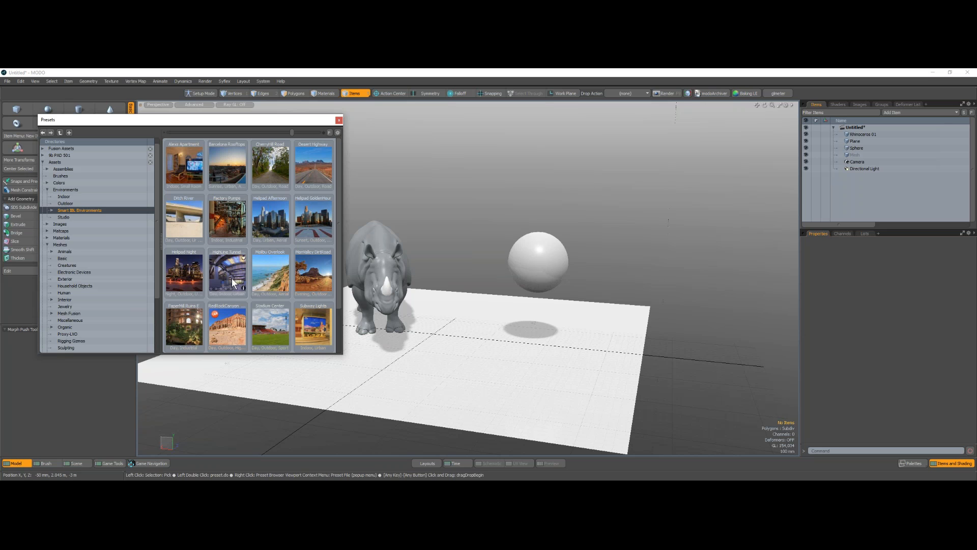
double_click(312, 218)
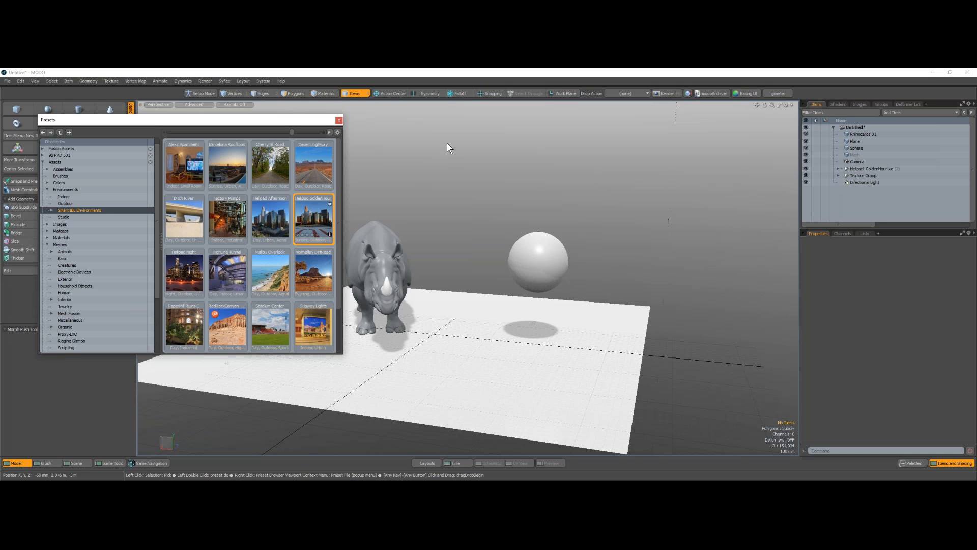
left_click(339, 121)
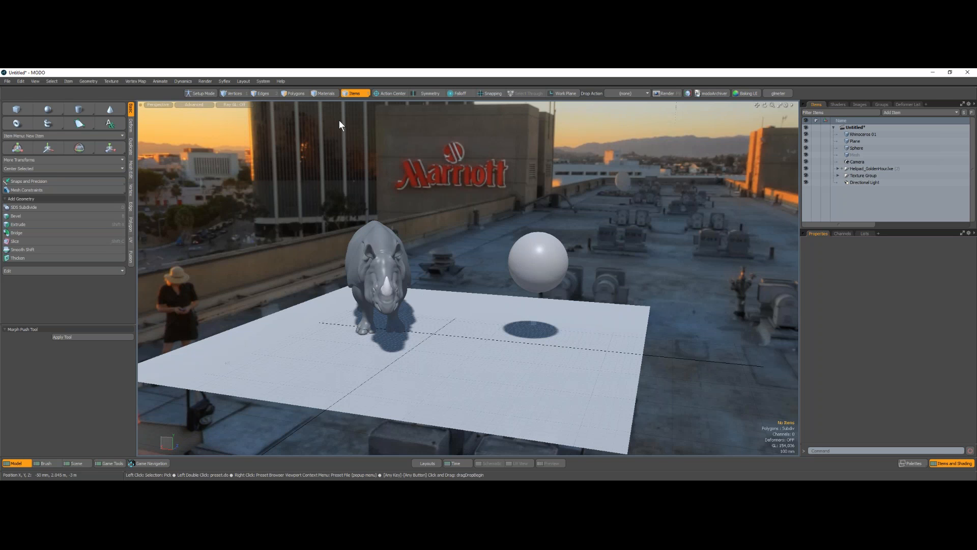
Expand the Helipad_GoldenHour group, select the Directional Light and rotate it about the origin to 150° around Y
left_click_drag(499, 261, 416, 256, "alt")
left_click(838, 169)
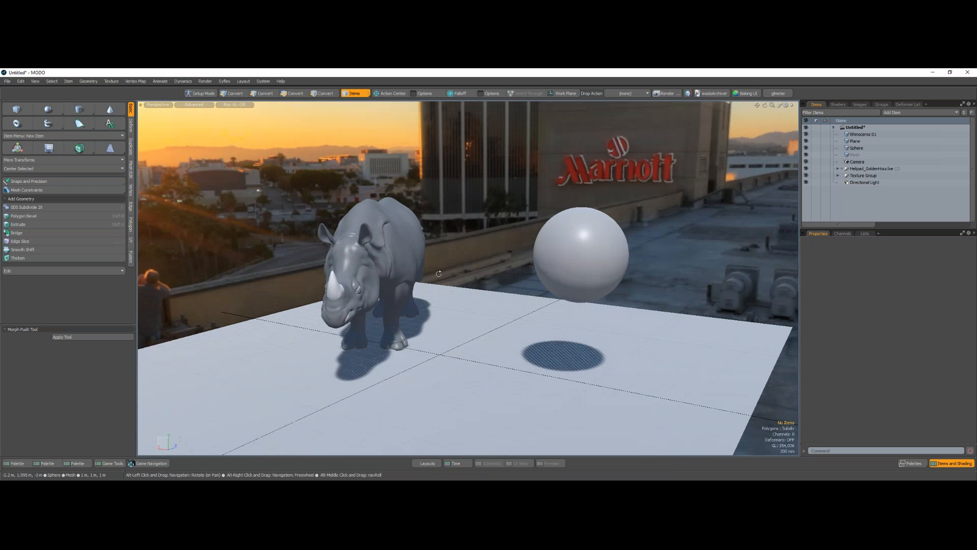
left_click_drag(407, 300, 712, 338, "alt")
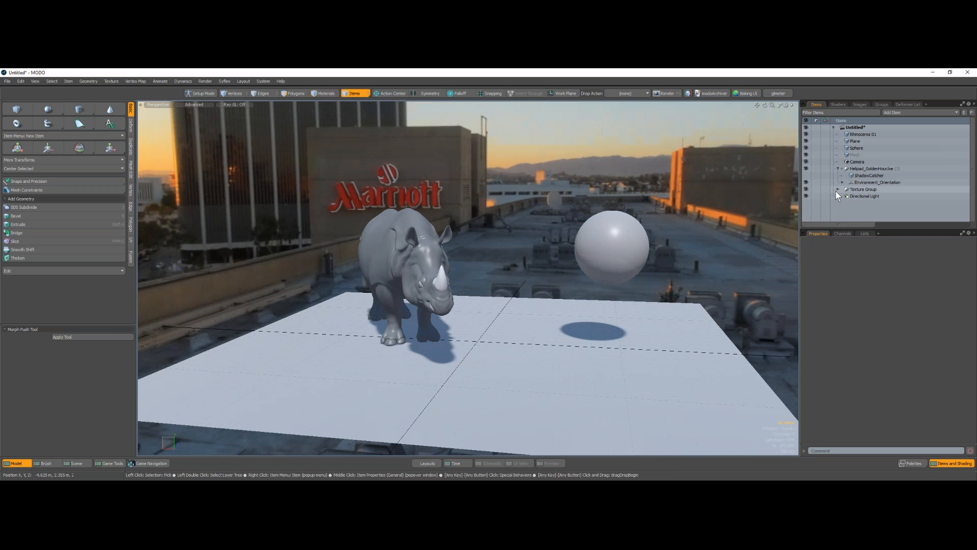
left_click(863, 196)
scroll(598, 356, "down", 3)
left_click_drag(596, 356, 570, 352, "alt+shift")
key("e")
left_click_drag(503, 328, 499, 331)
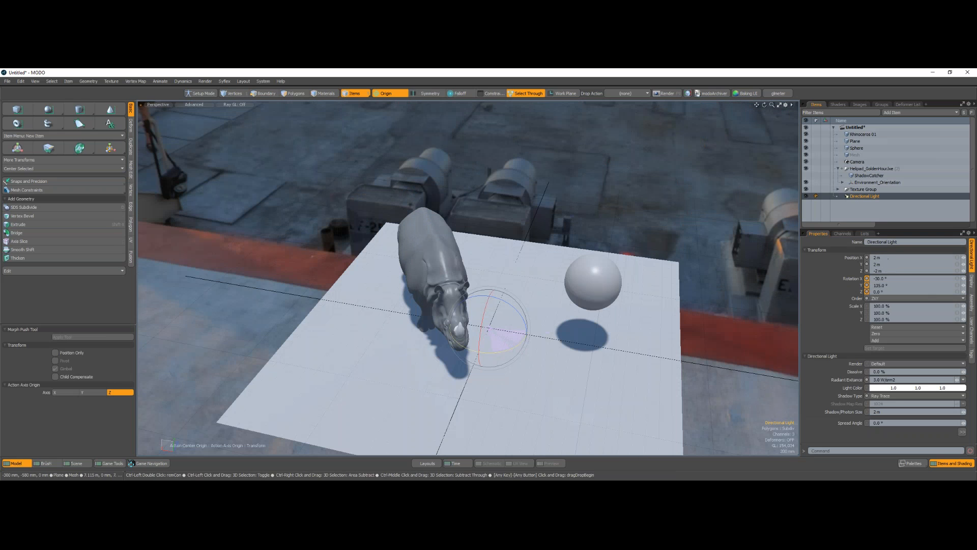
Show the lights in the viewport and rotate the directional light so the rhinoceros's shadow falls toward the sphere's side
left_click(786, 104)
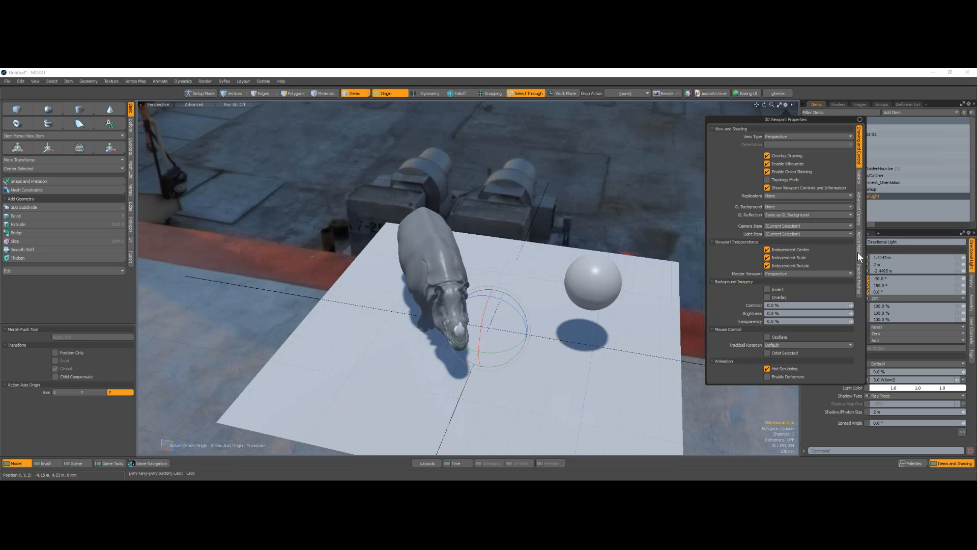
left_click(860, 176)
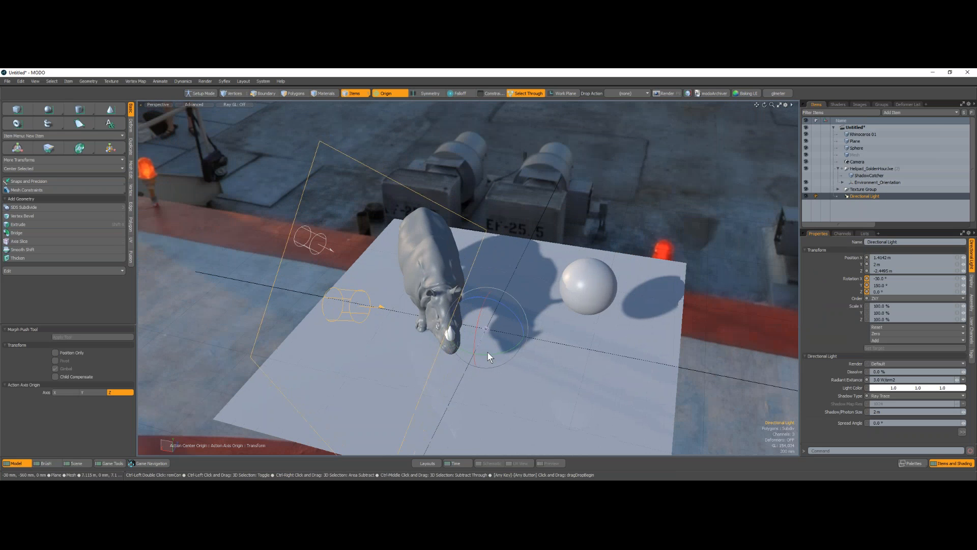
left_click_drag(486, 351, 476, 236)
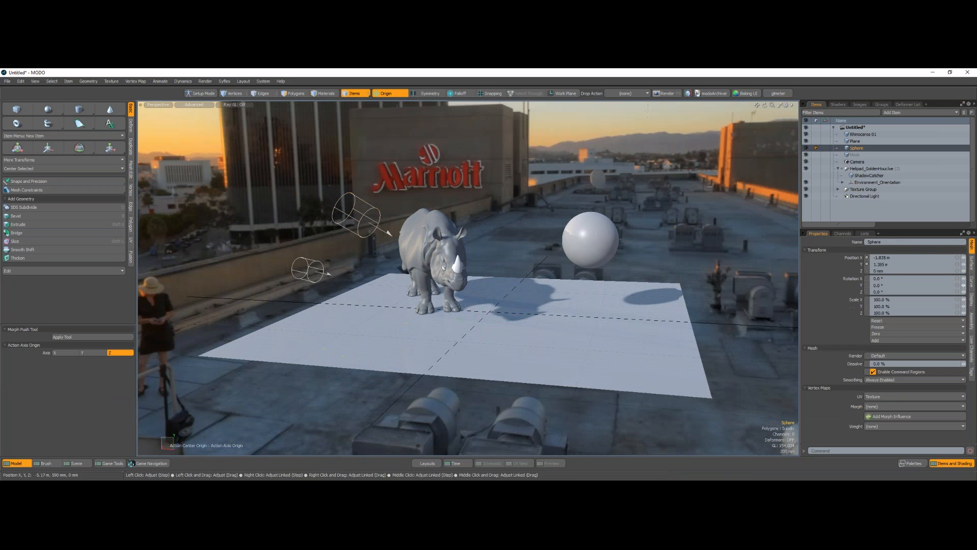
Assign a new material named metal to the sphere and select its Material layer in the shader tree
type("mmetal")
key("Return")
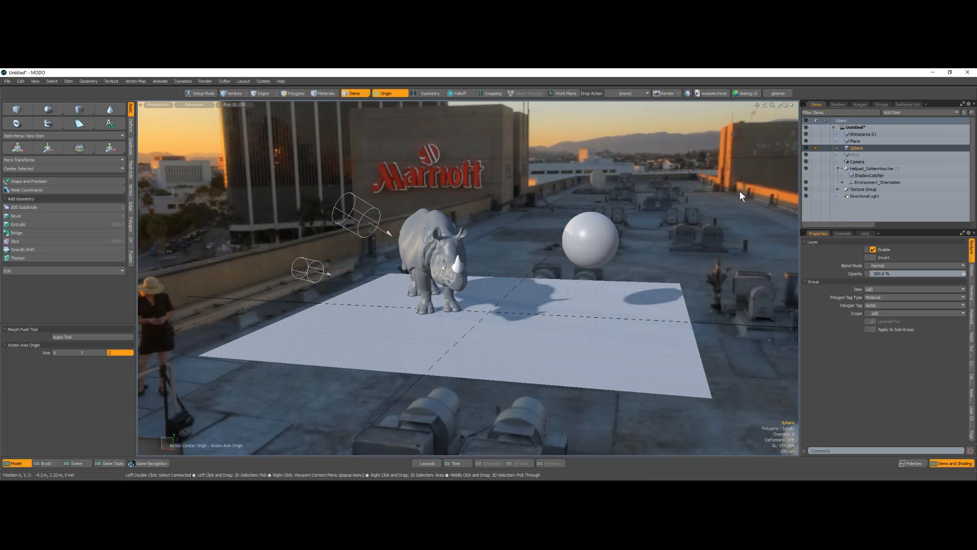
left_click(838, 104)
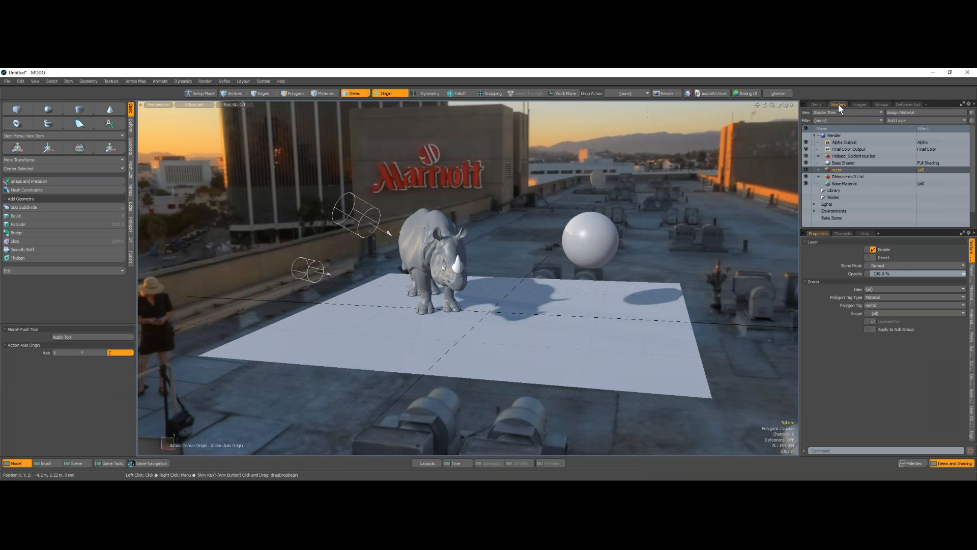
left_click(818, 169)
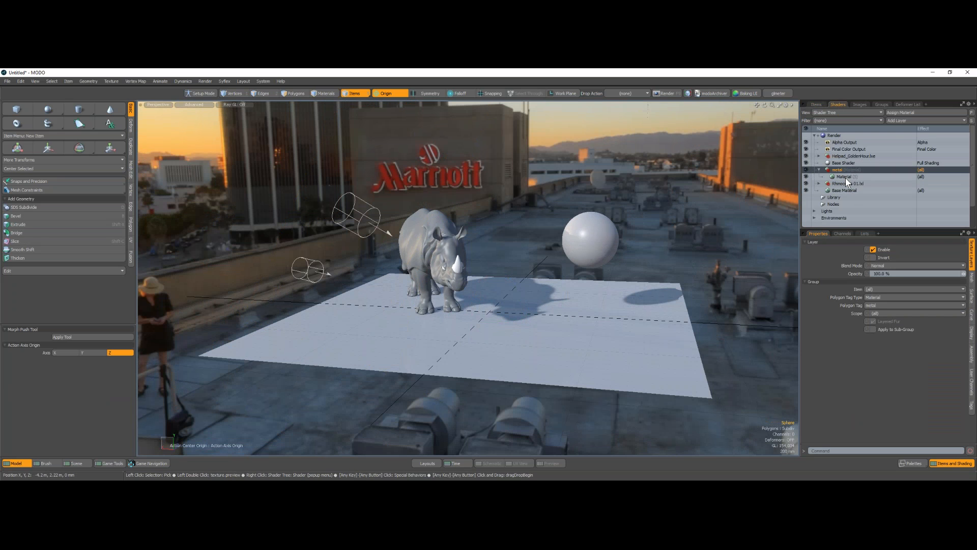
left_click(845, 178)
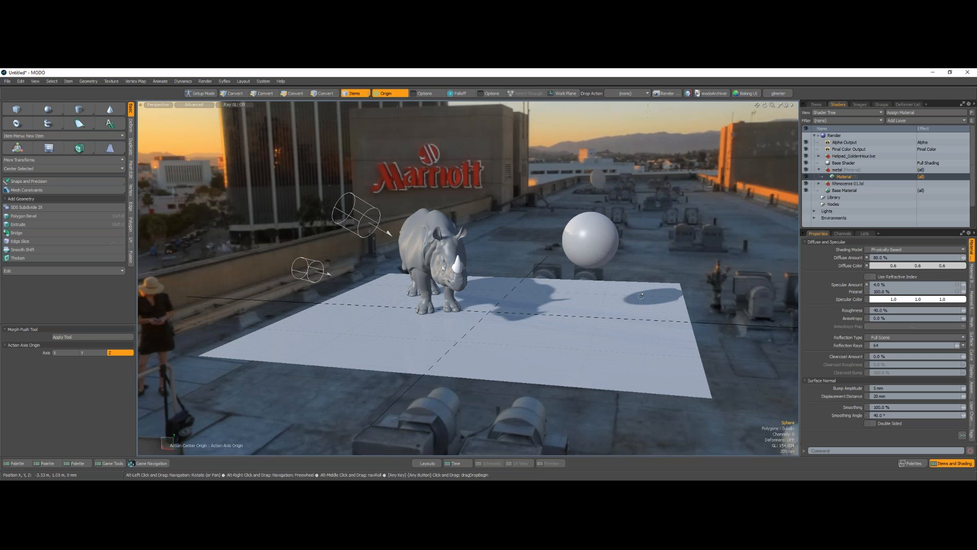
Set the metal material's diffuse amount to 10% and its roughness to 0%
left_click_drag(600, 298, 620, 297, "alt")
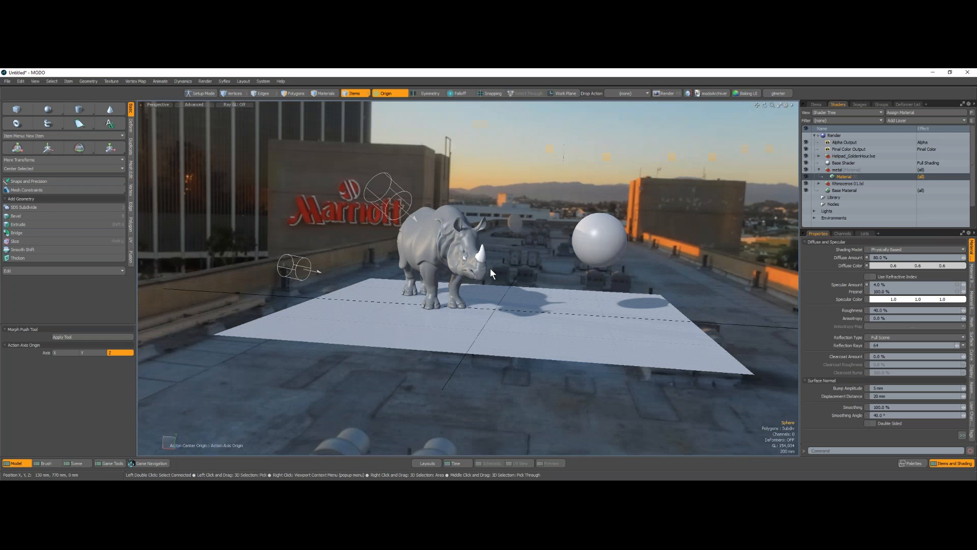
left_click_drag(490, 267, 512, 323, "alt")
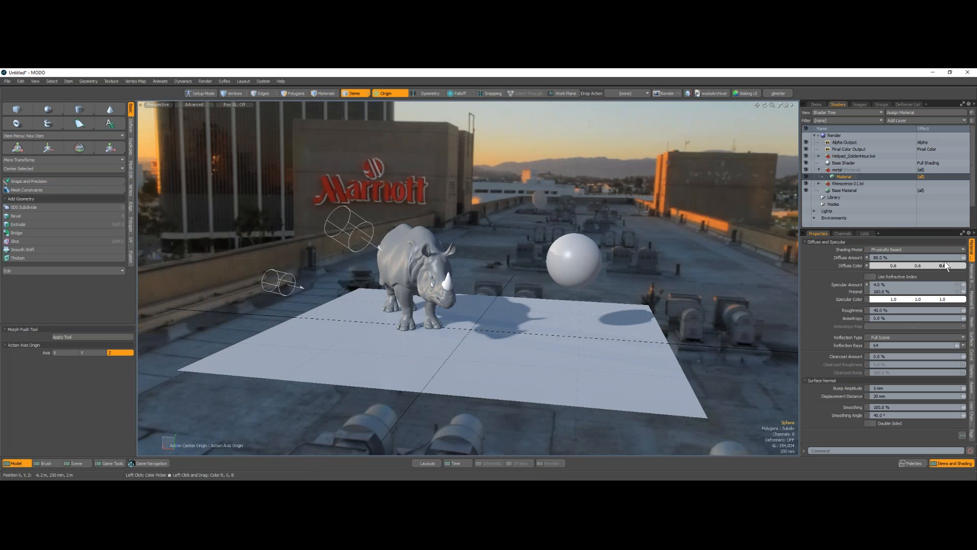
left_click(963, 258)
key("Return")
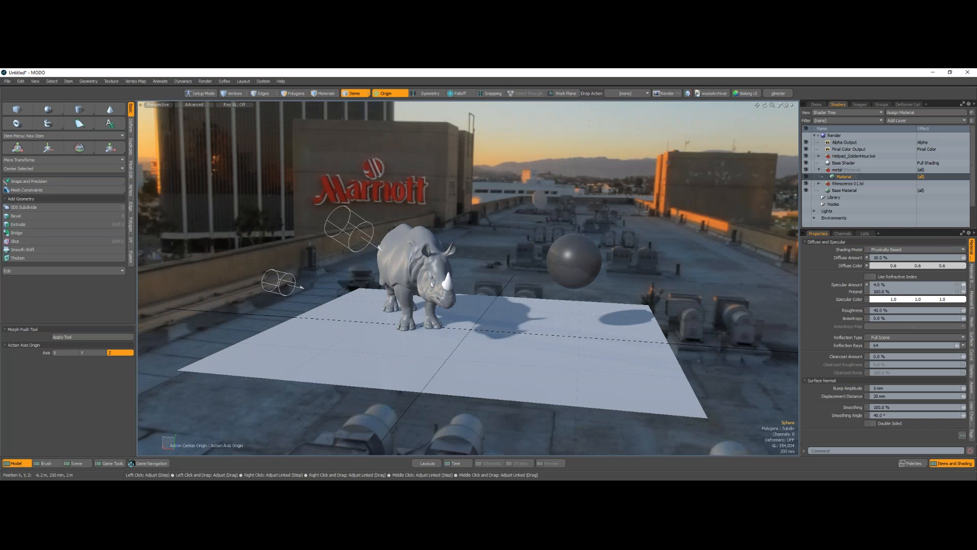
left_click(887, 309)
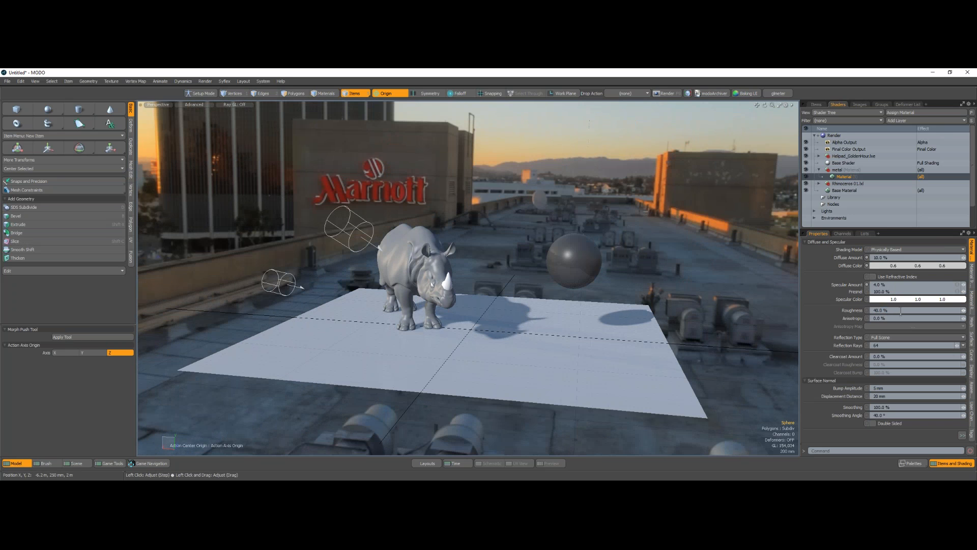
type("0")
key("Return")
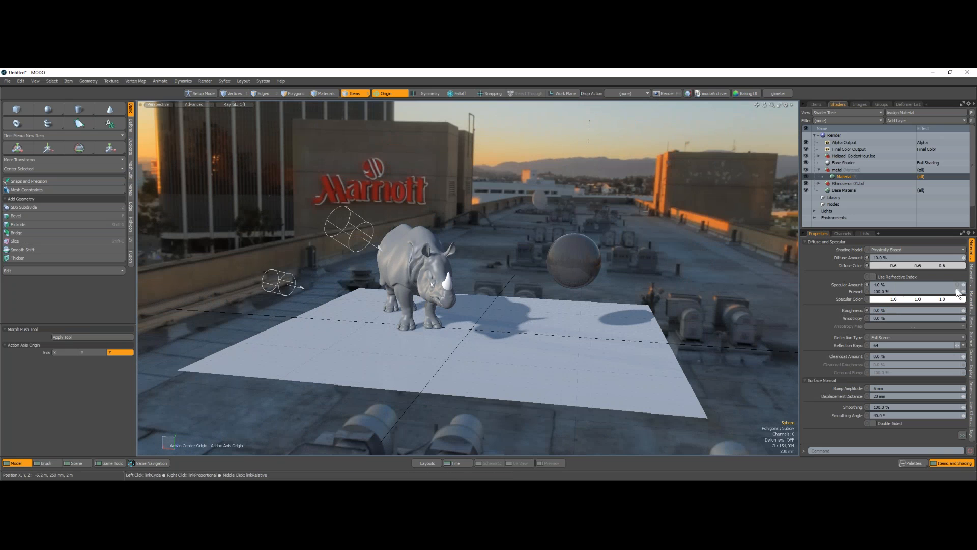
Set the metal material's specular amount to 100%
left_click(906, 283)
type("100")
key("Return")
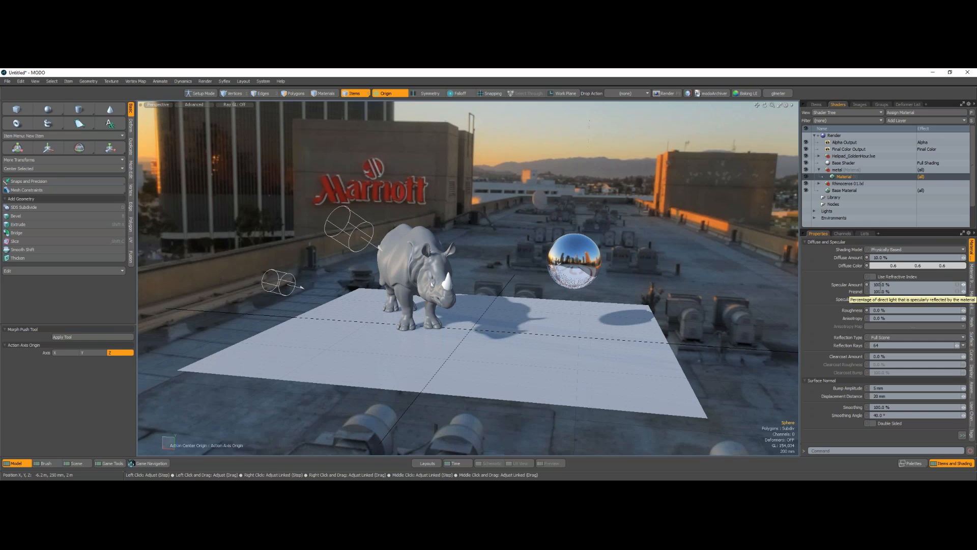
Switch the viewport's Screen Space Reflections setting between its modes to compare the sphere's reflections
left_click_drag(574, 305, 529, 283, "alt")
left_click(786, 105)
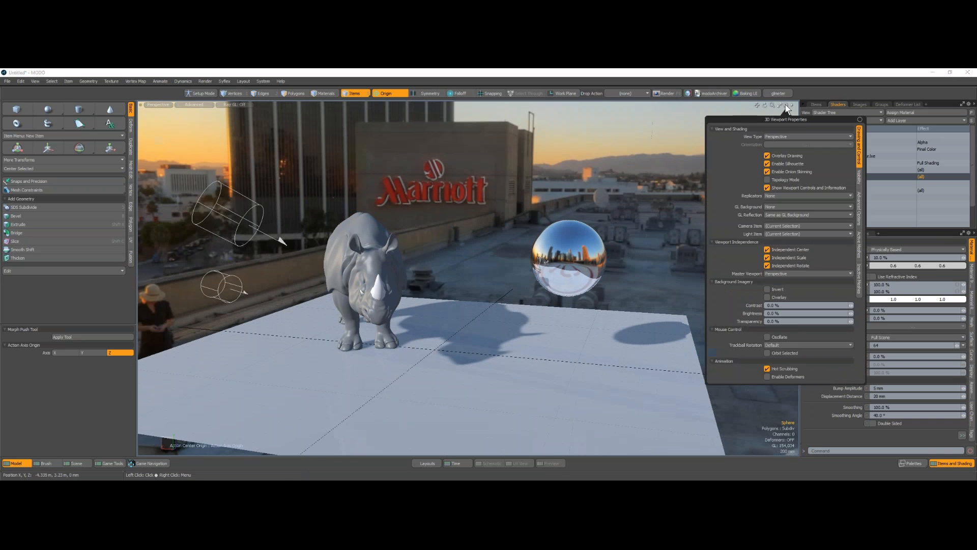
left_click(851, 209)
left_click(775, 242)
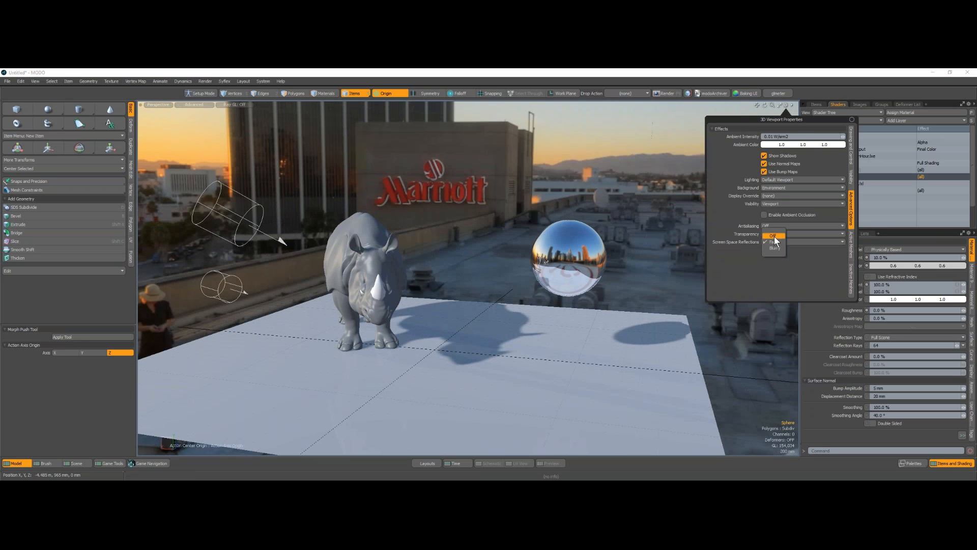
left_click(772, 242)
left_click(774, 246)
left_click(777, 241)
key("alt")
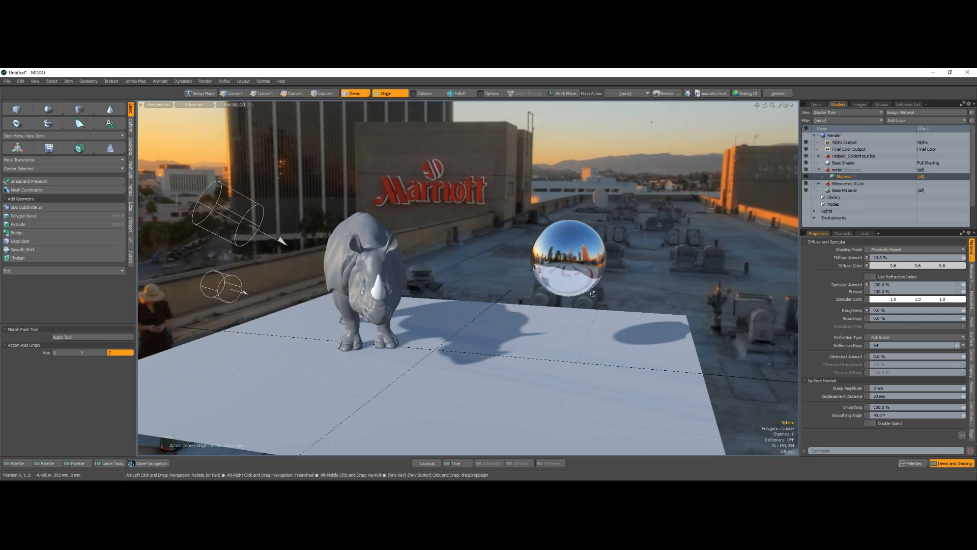
Set the viewport's Screen Space Reflections to Off and inspect the sphere's reflection from another angle
left_click_drag(593, 294, 580, 291, "alt")
left_click(787, 105)
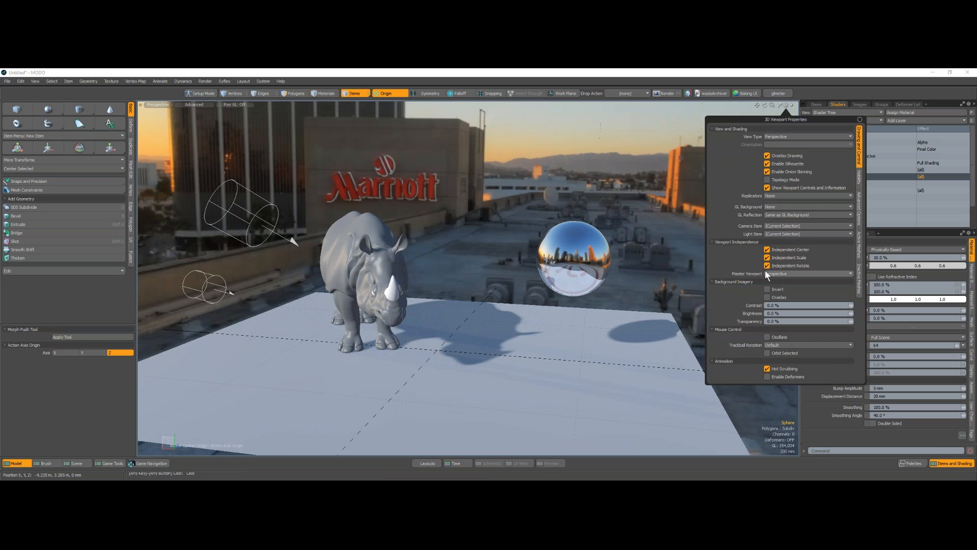
left_click(859, 208)
left_click(779, 226)
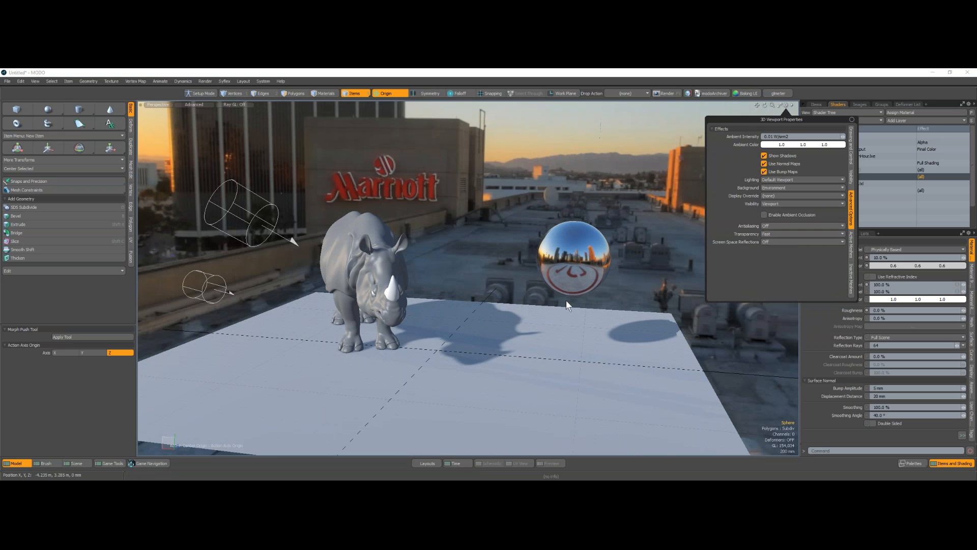
left_click_drag(556, 304, 494, 299, "alt")
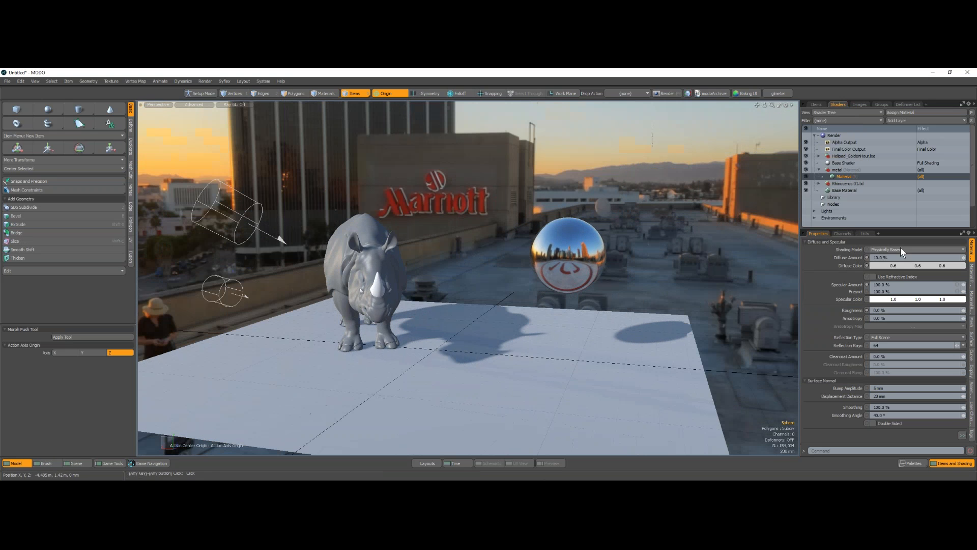
Try a roughness of 40% on the metal material and settle on 20%
left_click(902, 309)
key("Return")
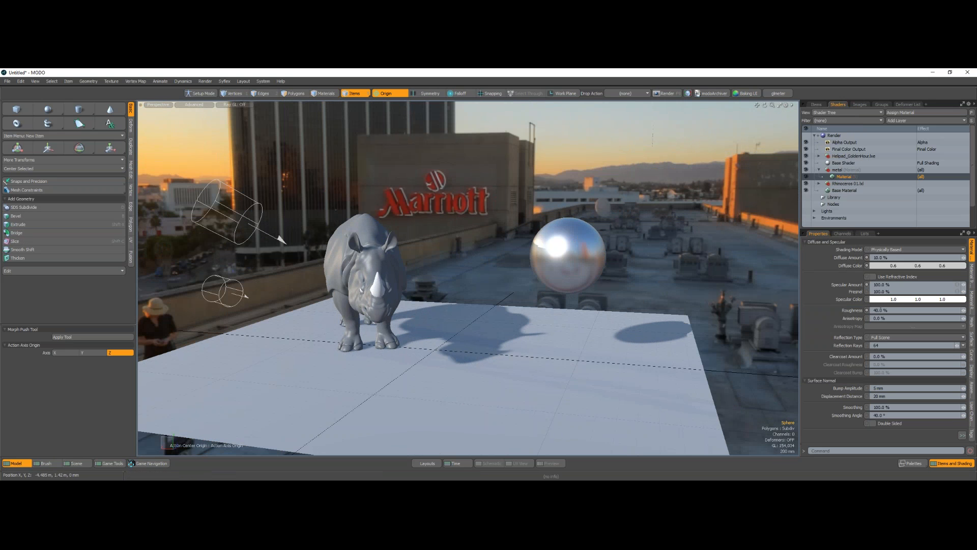
left_click_drag(963, 310, 953, 311)
Move the sphere about 1.4 m along X so that it hovers close beside the rhinoceros
left_click_drag(538, 314, 580, 268, "alt")
key("w")
key("alt+s")
left_click_drag(567, 226, 460, 227)
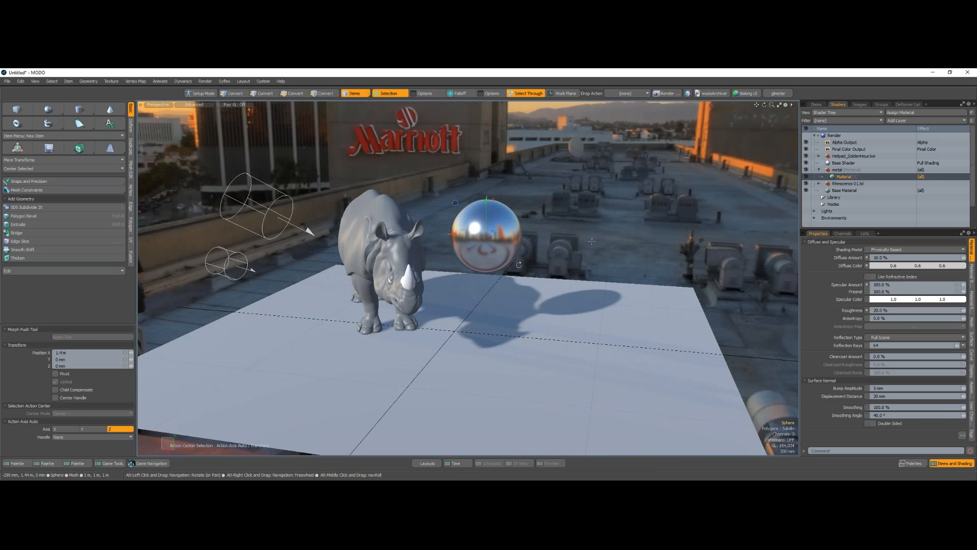
Turn Screen Space Reflections back on in the viewport and inspect the rhinoceros reflected in the sphere
left_click_drag(519, 265, 580, 257, "alt")
left_click(785, 104)
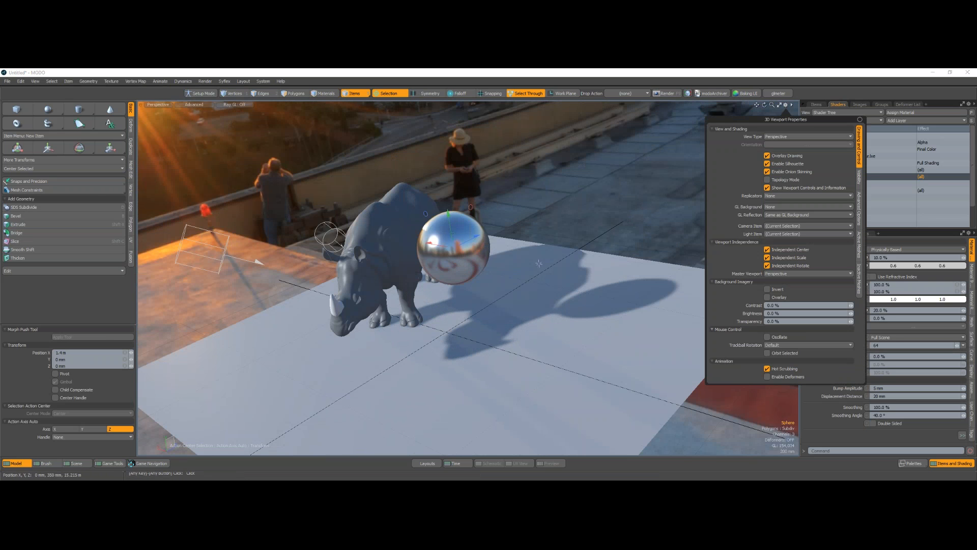
left_click(858, 211)
left_click(789, 242)
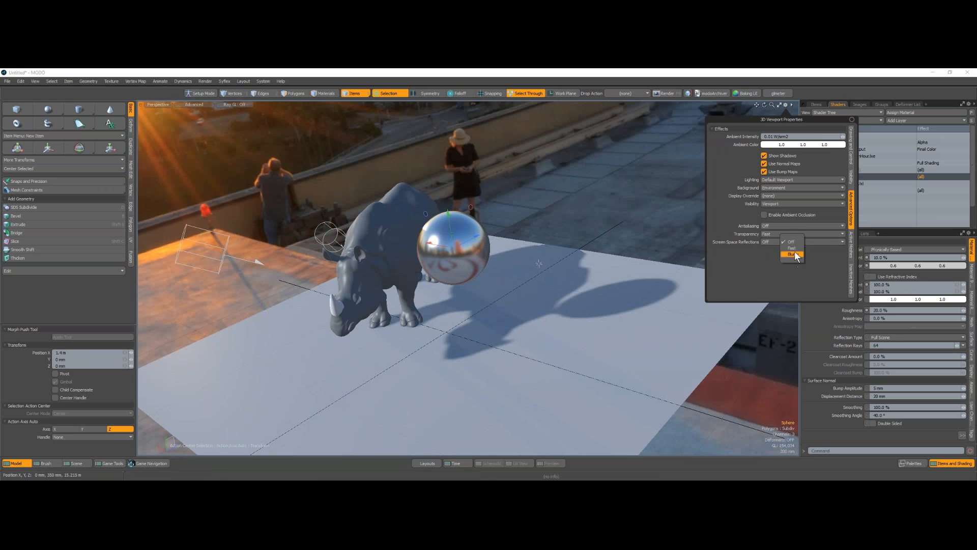
left_click(795, 248)
left_click_drag(514, 237, 498, 286, "alt")
left_click_drag(498, 286, 542, 280, "ctrl+alt")
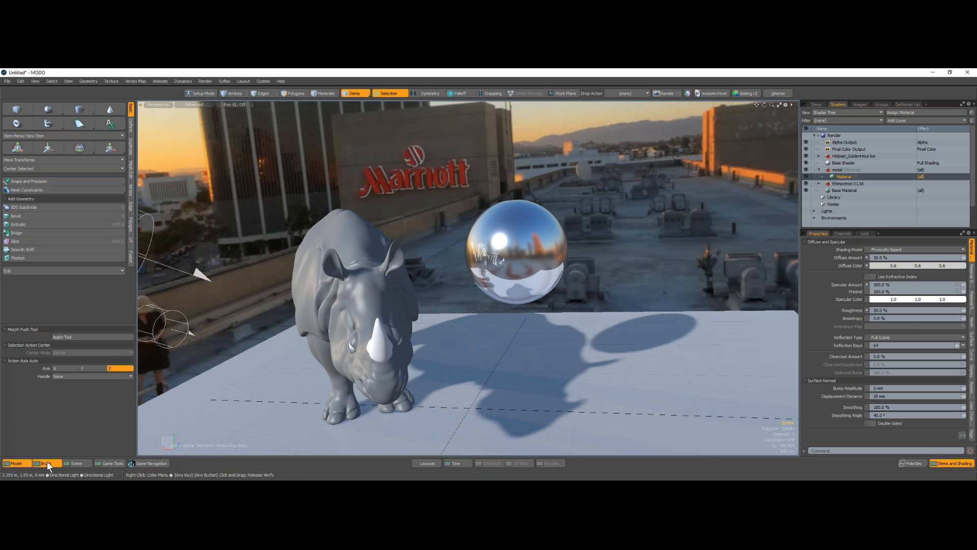
Start the sculpting Push brush, enable MultiRes on the sphere and raise its subdivision to level 4
left_click(46, 463)
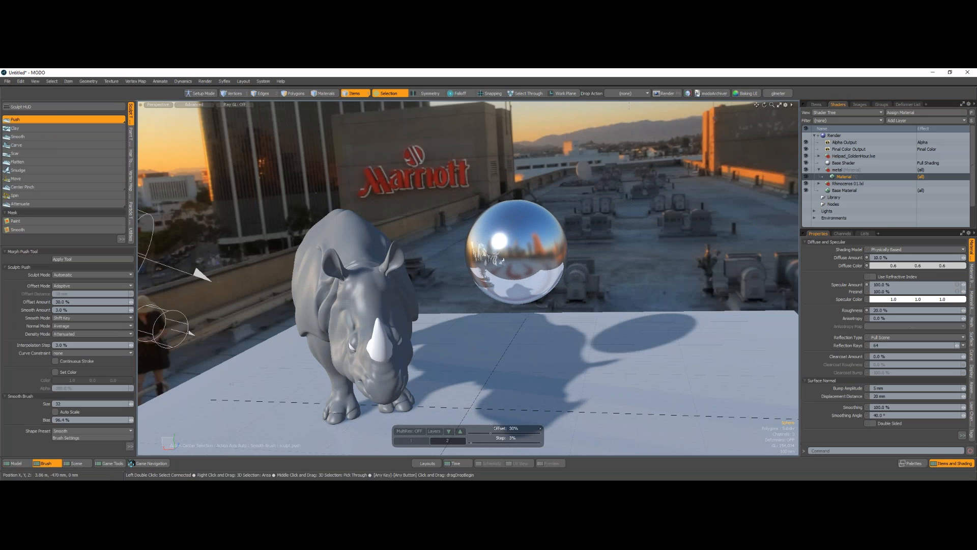
left_click(460, 433)
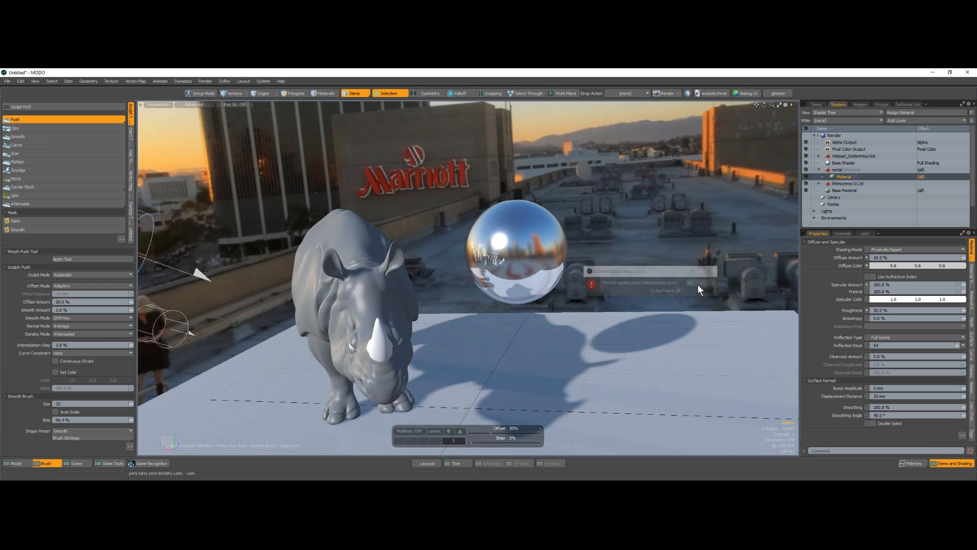
left_click(416, 429)
left_click(461, 430)
left_click_drag(505, 218, 550, 224, "alt")
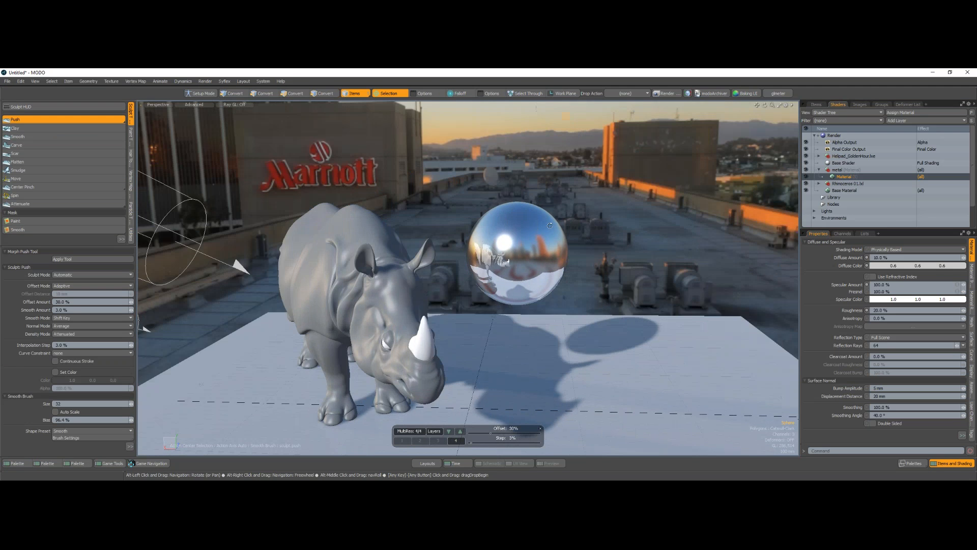
scroll(549, 225, "up", 4)
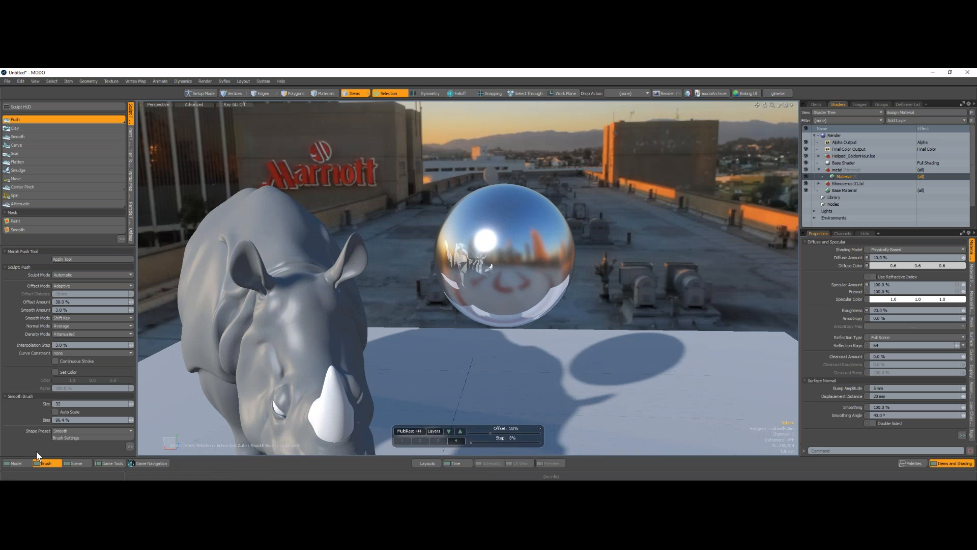
Resize the Push brush, sculpt irregular bumps and grooves into the metal sphere, and leave the brush
right_click_drag(496, 243, 507, 260)
mouse_move(474, 298)
left_mouse_down("alt")
mouse_move(464, 303)
mouse_move(490, 248)
mouse_move(430, 289)
mouse_move(524, 108)
left_mouse_up("alt")
left_click_drag(504, 302, 511, 322, "alt+shift")
key("space")
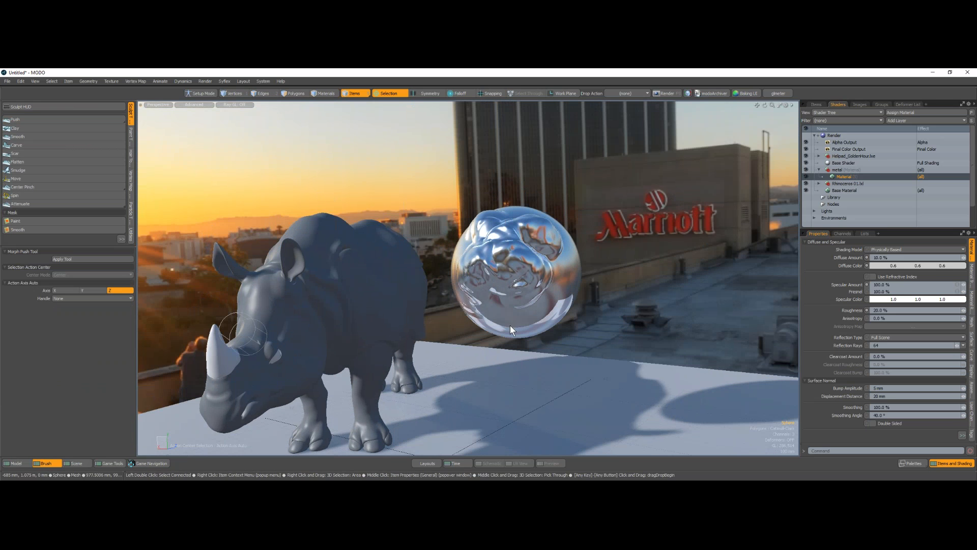
Add a Gradient layer above the metal material and set its effect to Diffuse Amount
left_click(940, 120)
mouse_move(936, 176)
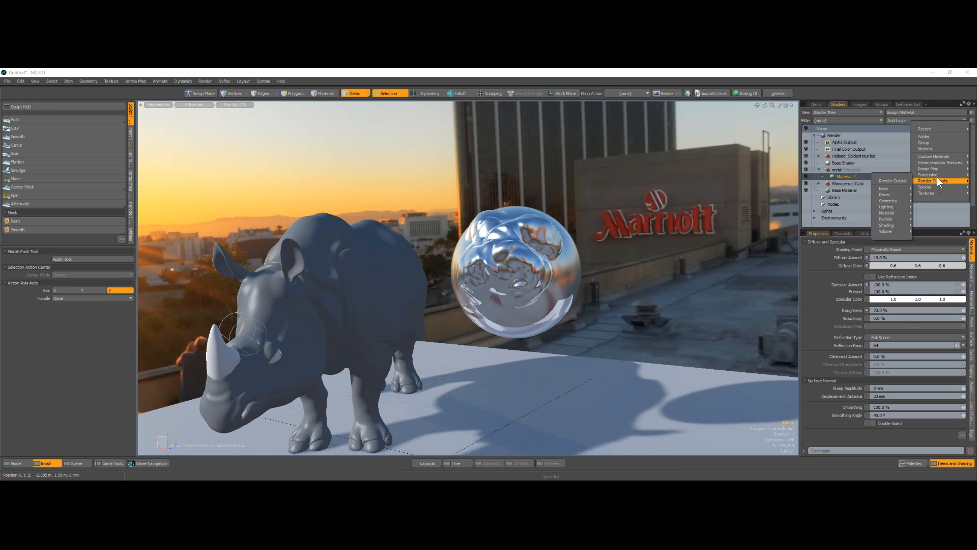
left_click(890, 180)
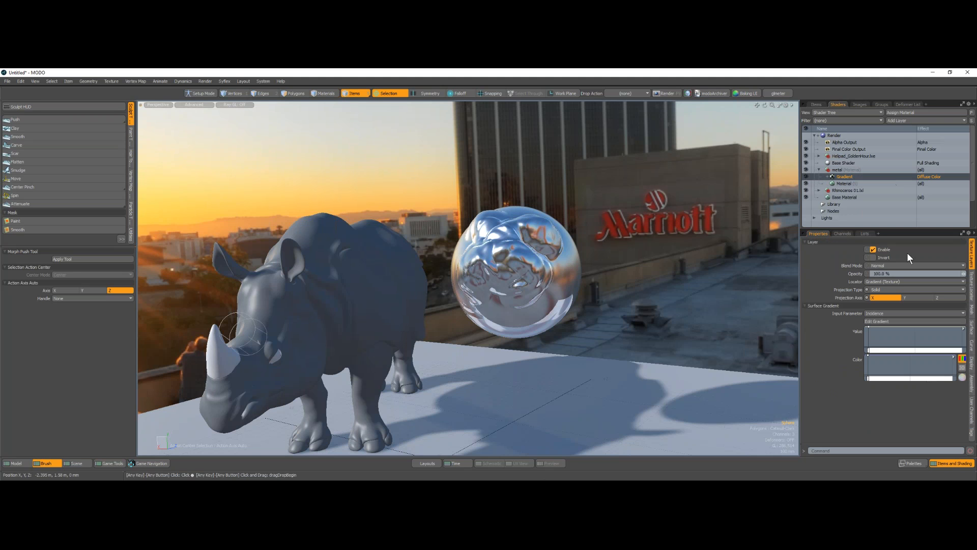
left_click(933, 177)
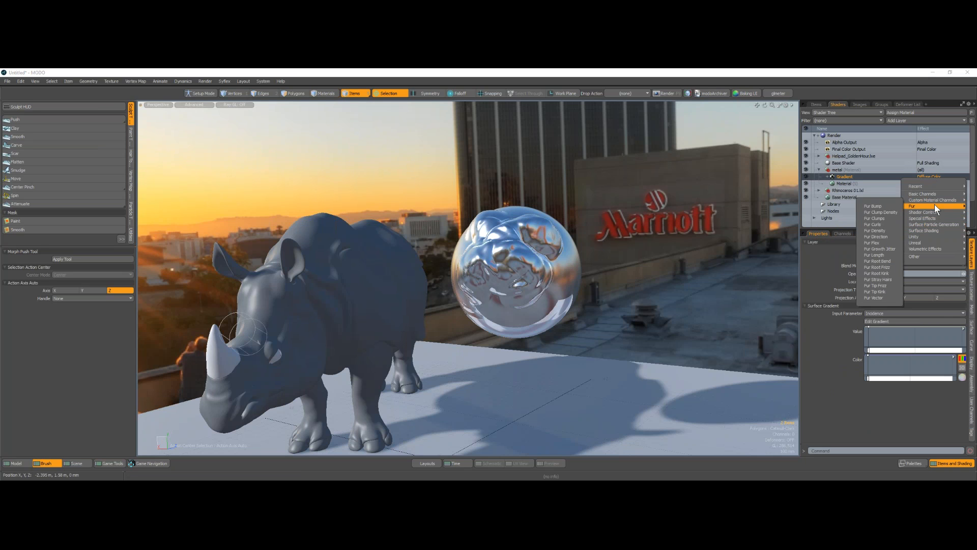
mouse_move(937, 193)
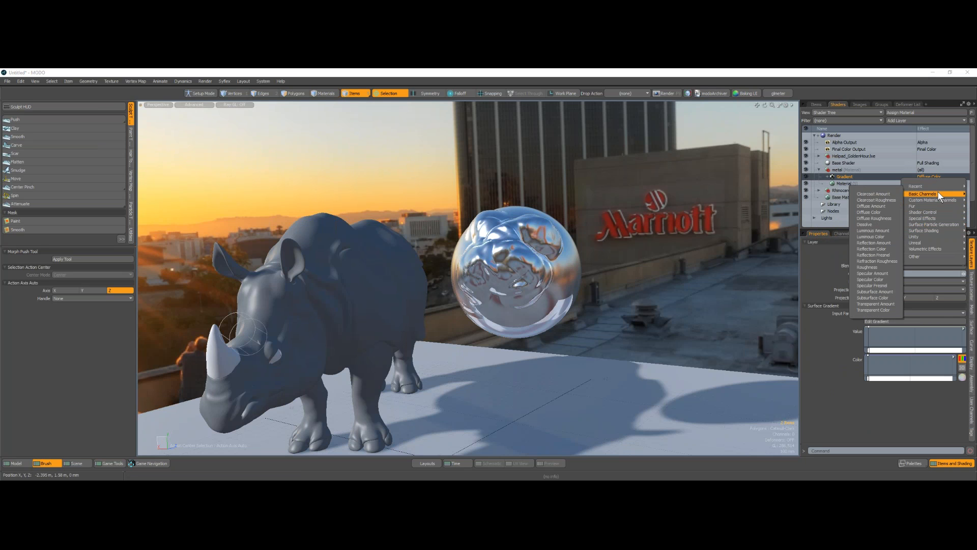
left_click(888, 206)
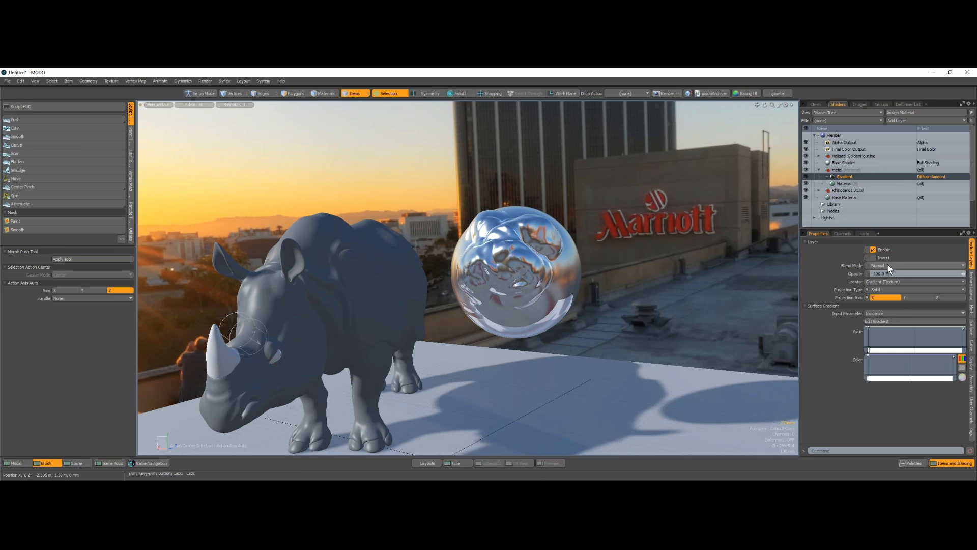
Shape the gradient's Value curve from just under 40% at input 0% down to about 1% at input 100%
left_click(881, 321)
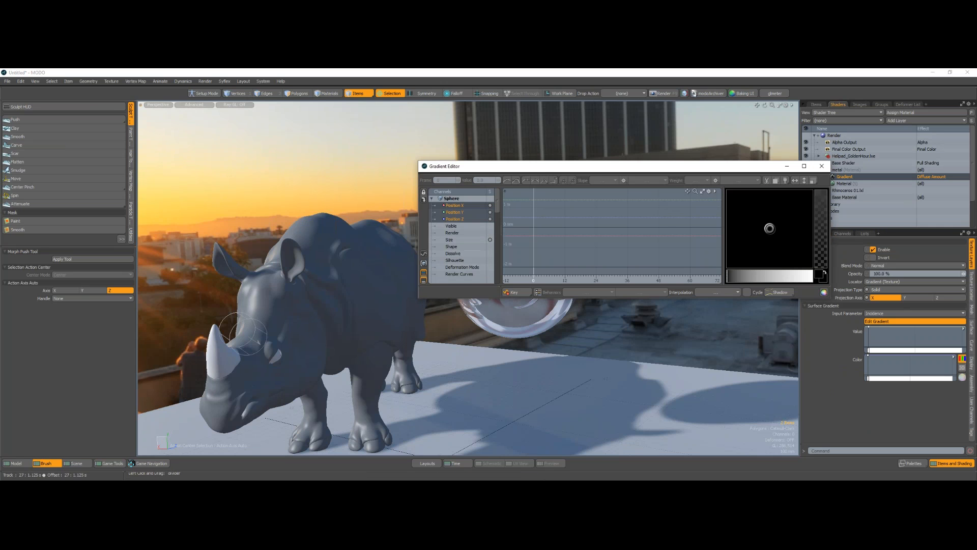
left_click_drag(499, 206, 491, 247)
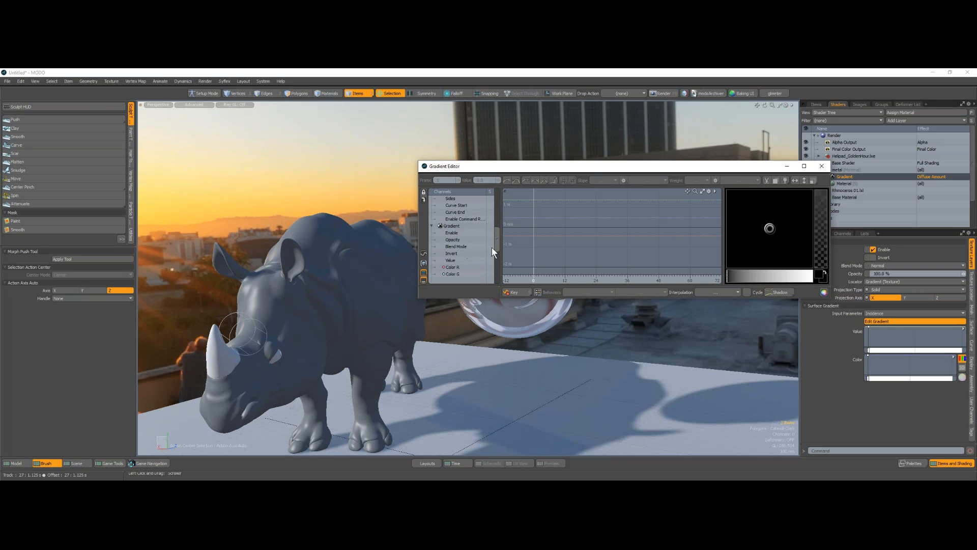
left_click(450, 260)
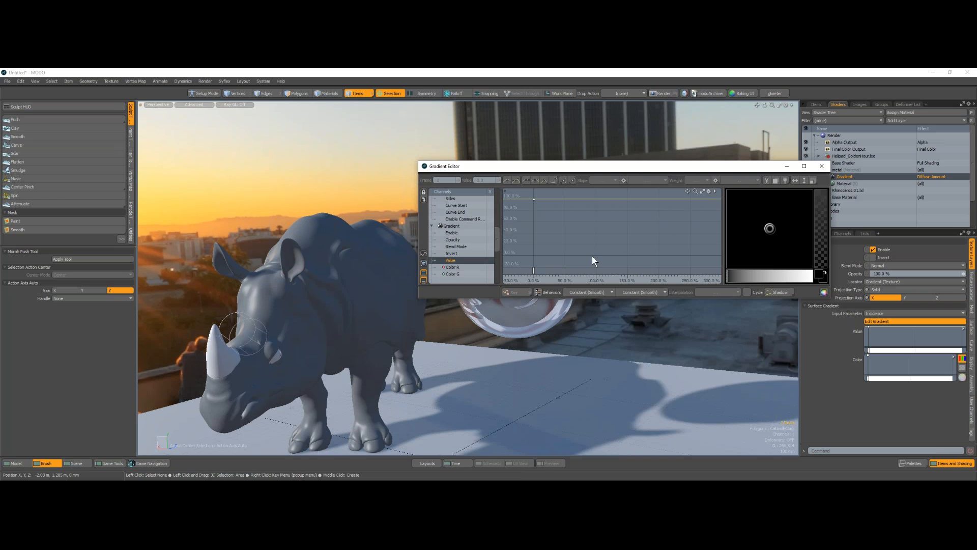
middle_click(596, 254)
left_click_drag(607, 168, 233, 104)
left_click_drag(223, 191, 224, 190)
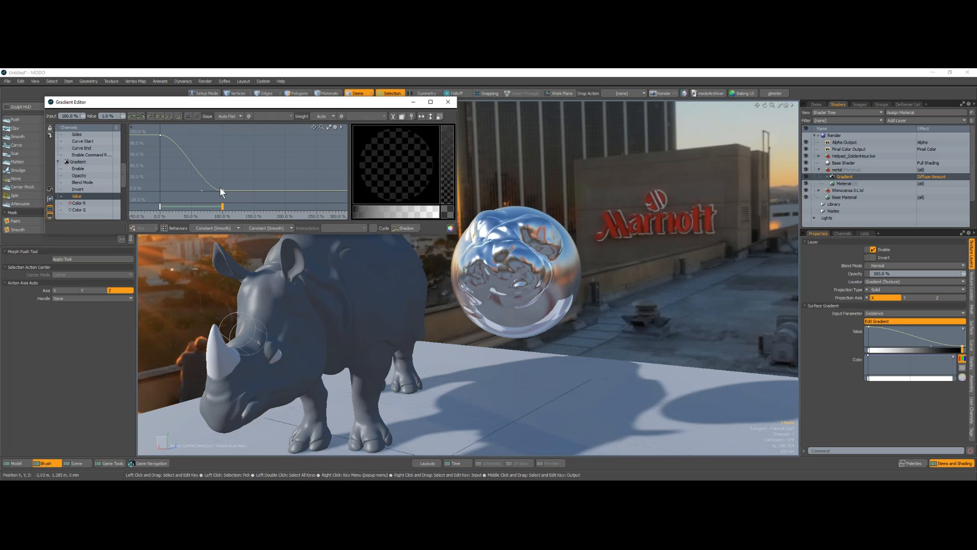
left_click_drag(161, 134, 162, 169)
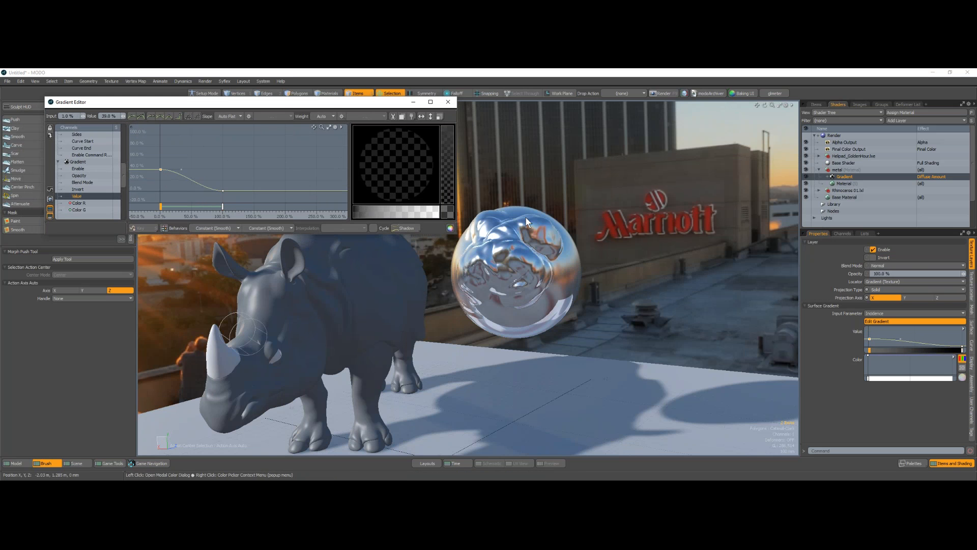
Add a black key at input 100% to the gradient's color ramp and close the Gradient Editor
left_click(901, 313)
left_click(831, 386)
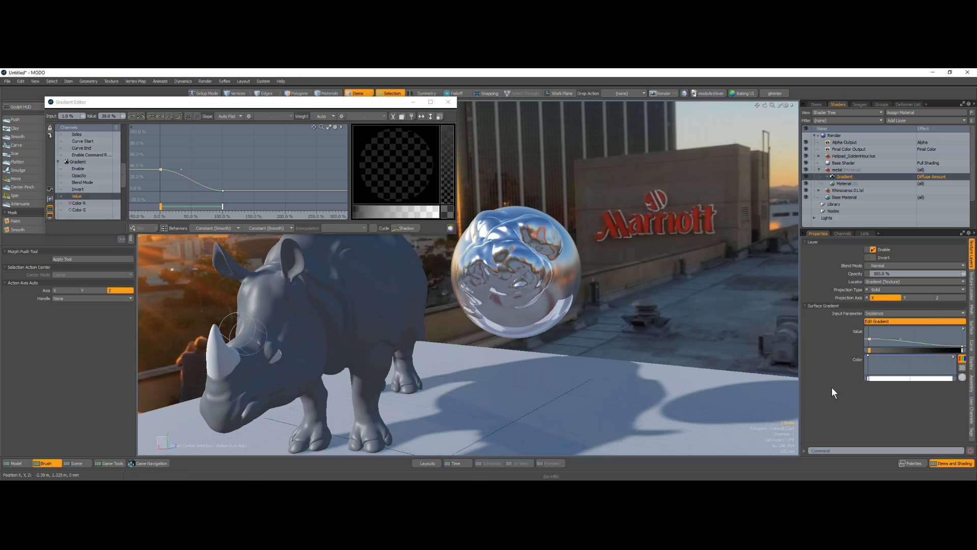
mouse_move(869, 349)
left_mouse_down()
mouse_move(893, 349)
mouse_move(868, 349)
left_mouse_up()
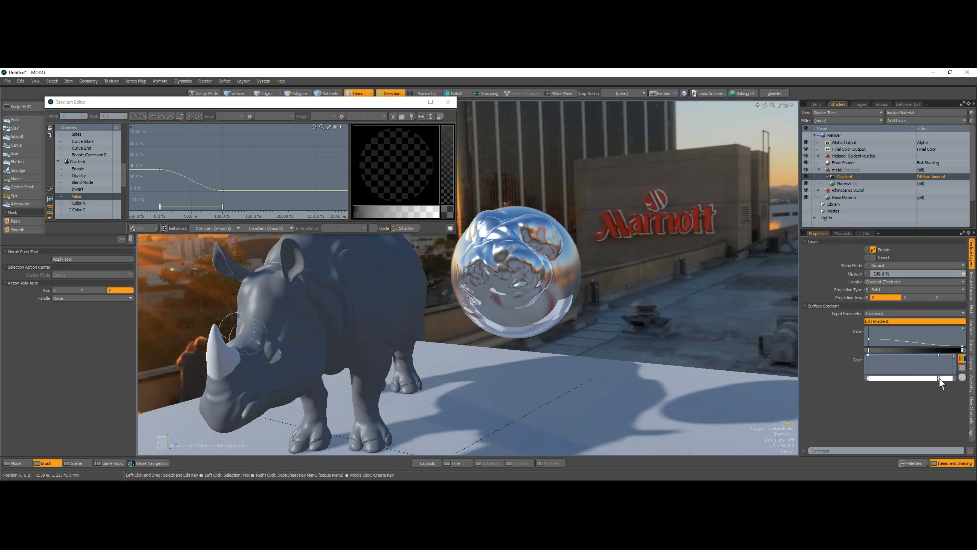
left_click(942, 377)
left_click_drag(943, 354, 956, 380)
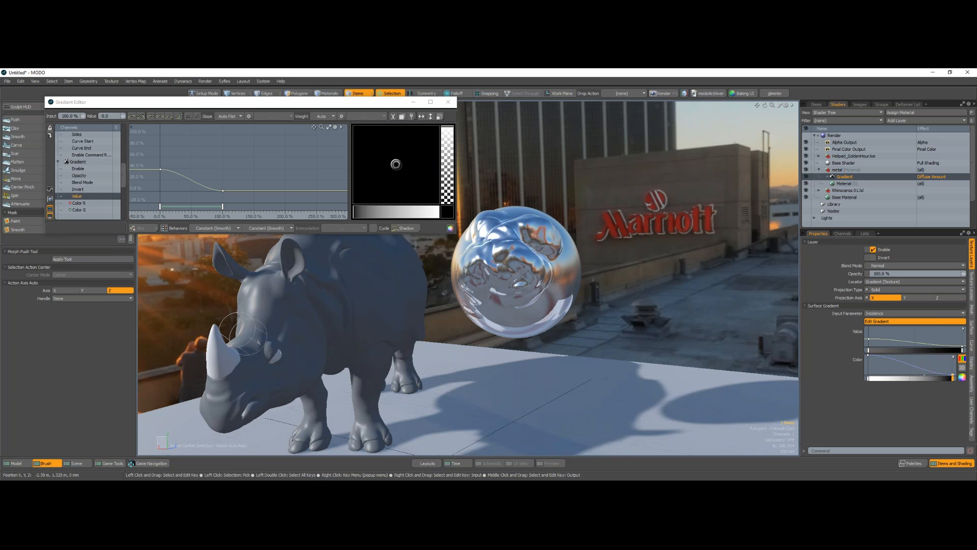
left_click_drag(613, 278, 677, 281, "alt")
left_click_drag(481, 294, 421, 295, "alt")
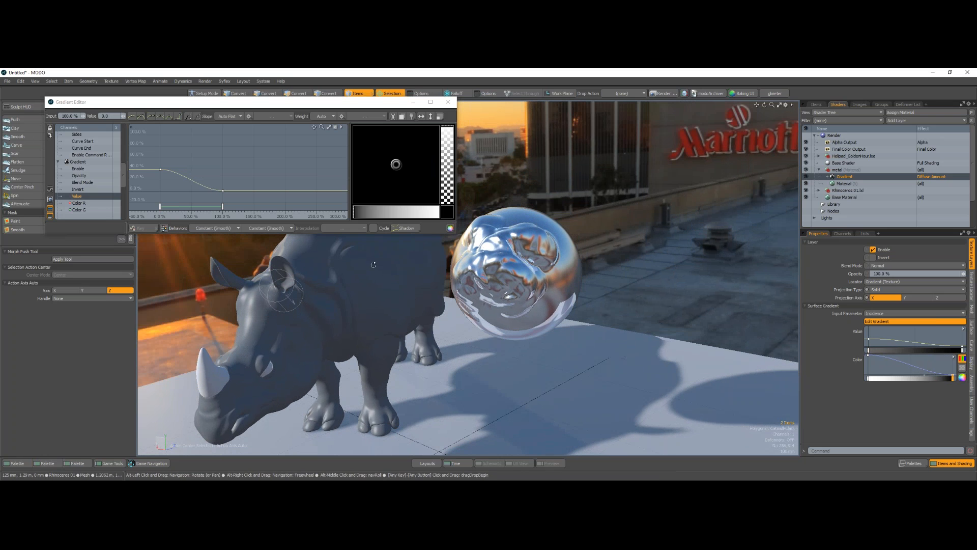
left_click(447, 101)
Toggle the Gradient layer on and off to compare its effect on the sphere, leaving it disabled
left_click_drag(580, 336, 622, 325, "alt")
left_click(806, 177)
left_click_drag(506, 267, 661, 224, "alt")
left_click(805, 177)
left_click(806, 177)
left_click(806, 177)
left_click(806, 177)
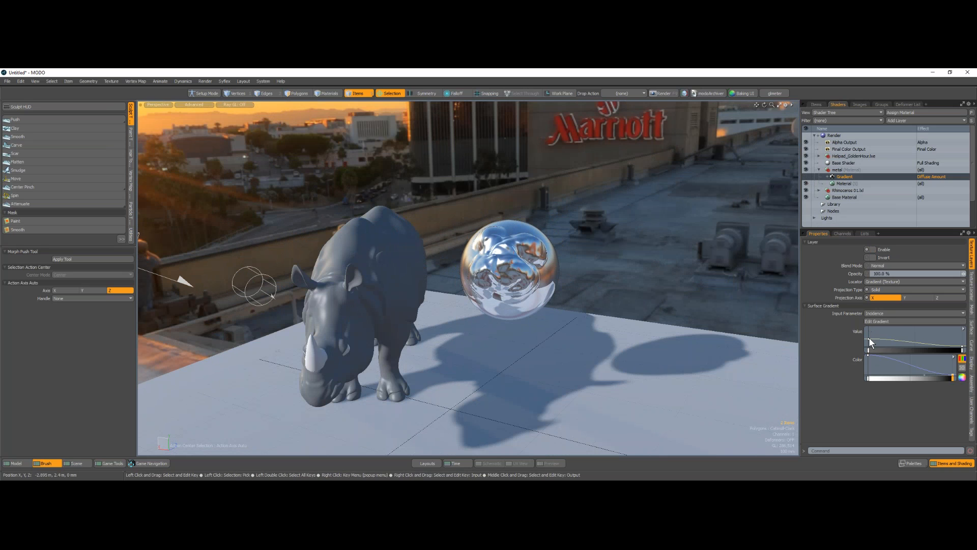
Choose Incidence as the gradient's input parameter and re-enable the Gradient layer on the sphere's metal material
left_click(882, 313)
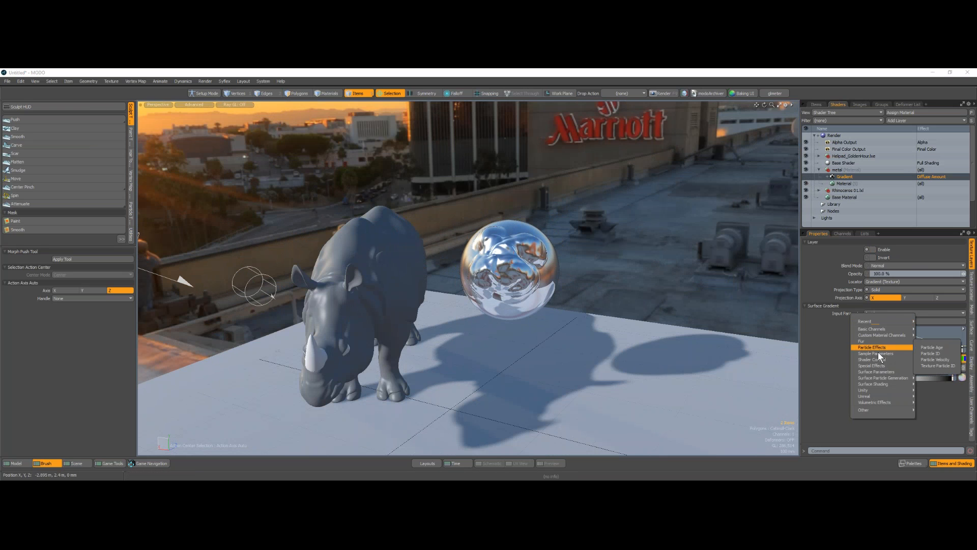
mouse_move(884, 355)
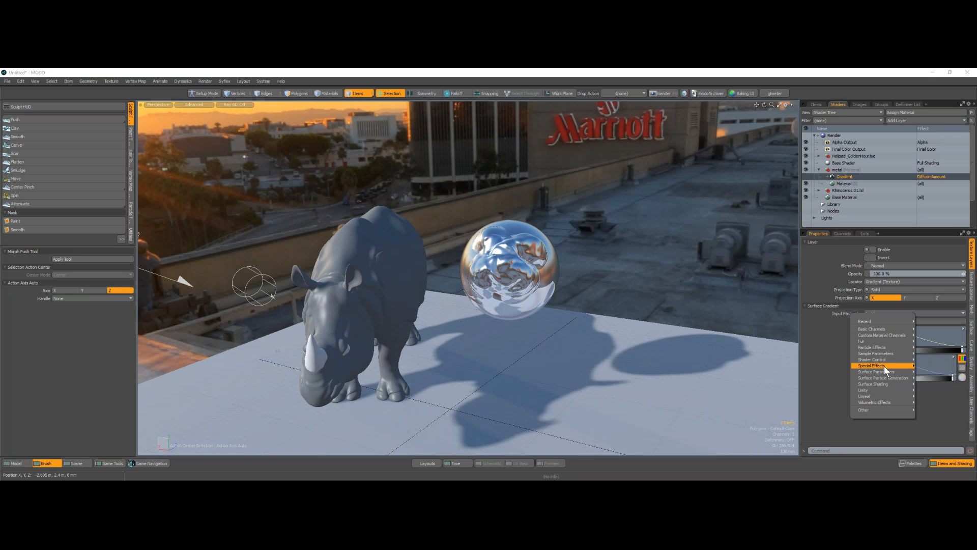
mouse_move(884, 385)
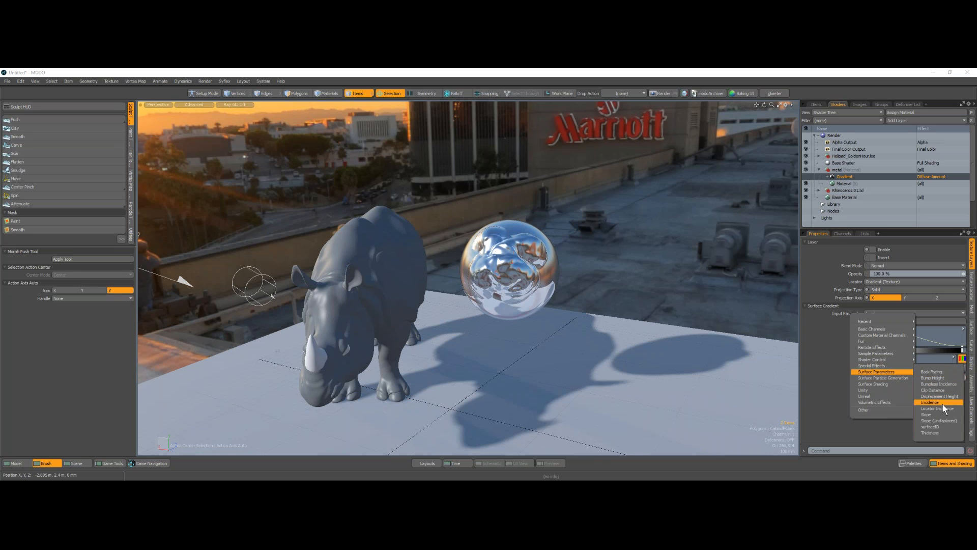
left_click(942, 402)
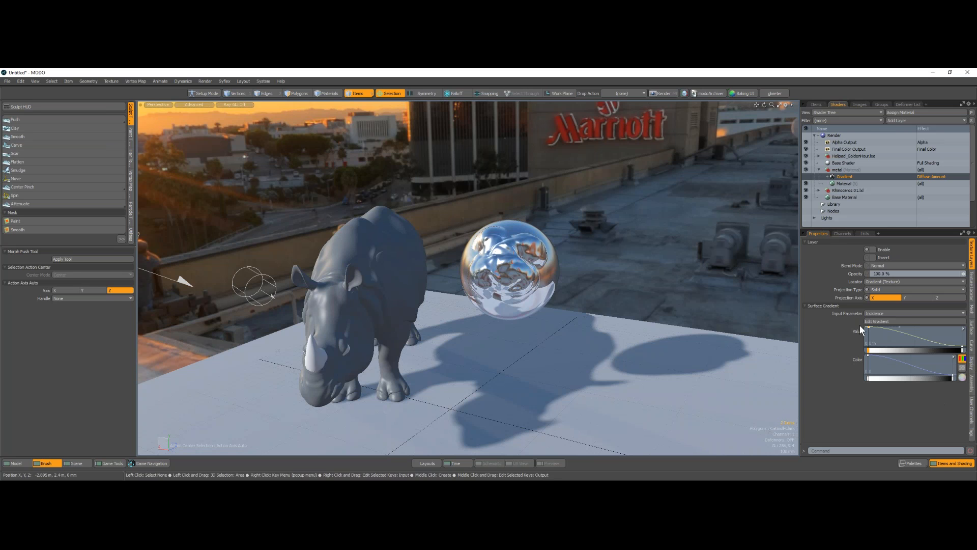
left_click(809, 177)
key("alt")
left_click_drag(436, 309, 611, 244, "alt")
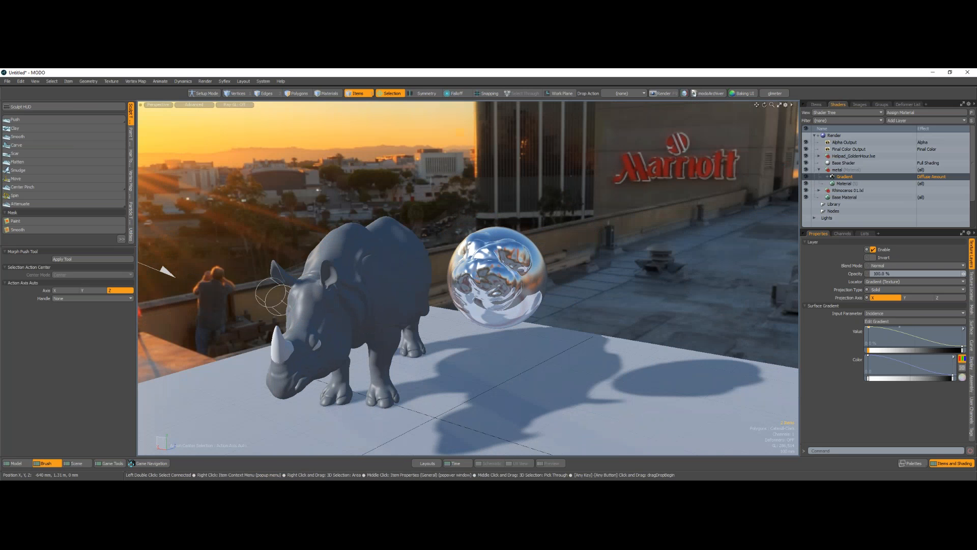
Set the Gradient layer's effect to Diffuse Color and check the sphere from another angle
left_click(932, 176)
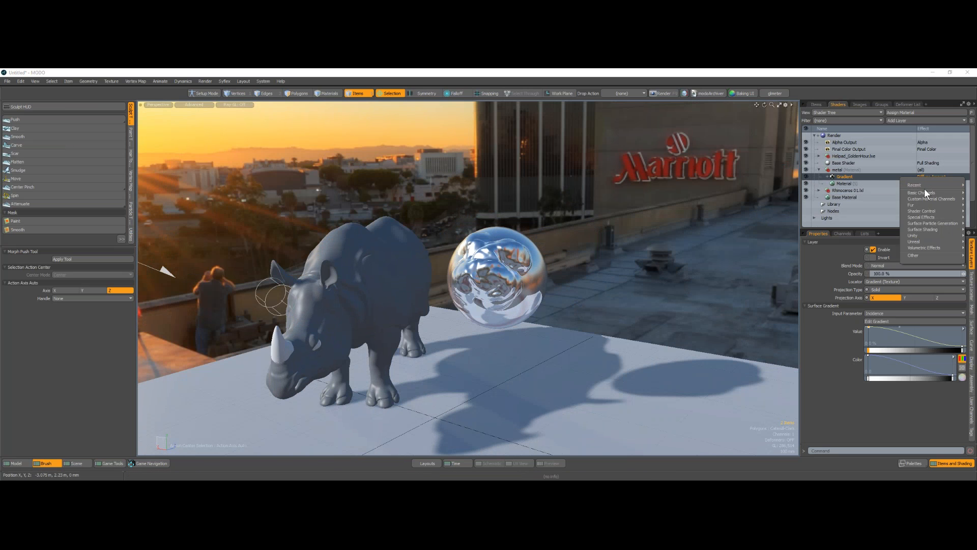
mouse_move(924, 191)
left_click(876, 206)
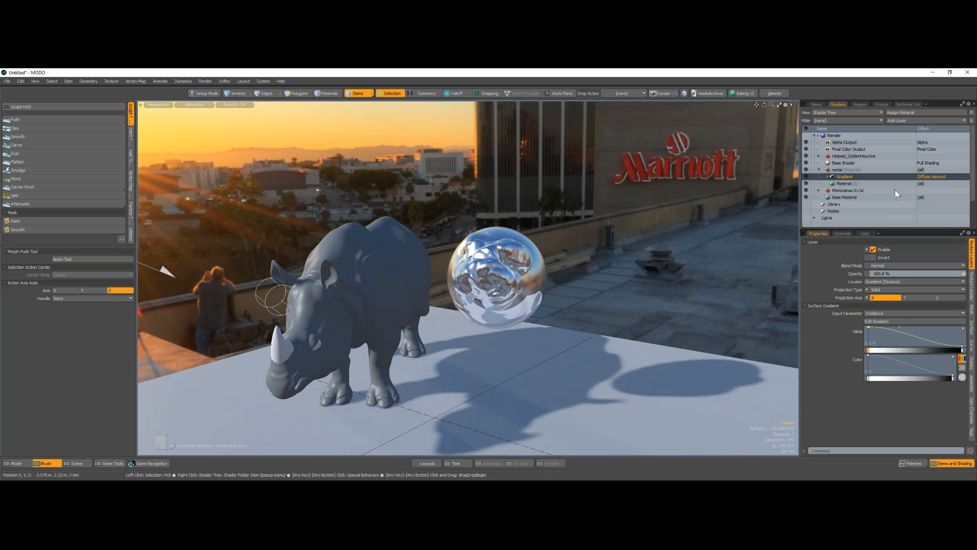
left_click(926, 177)
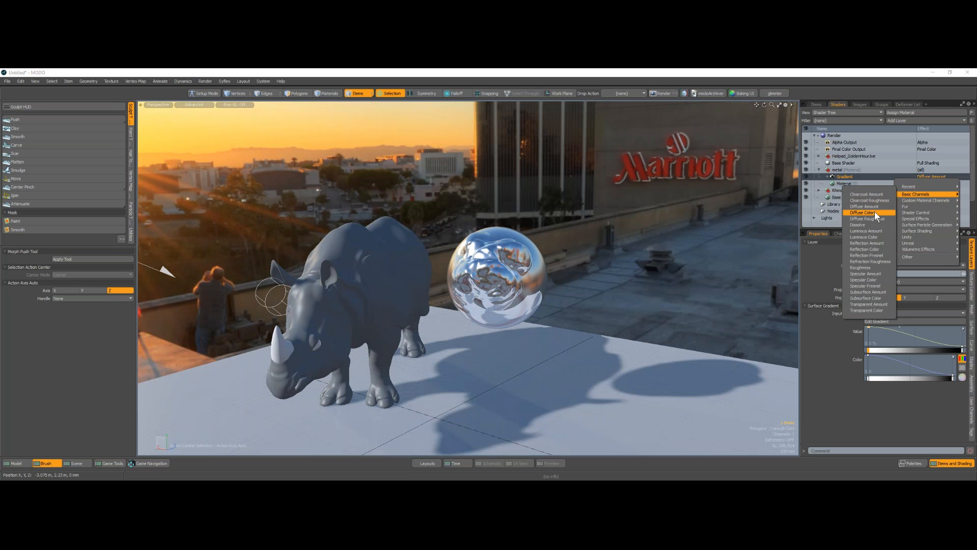
left_click(874, 211)
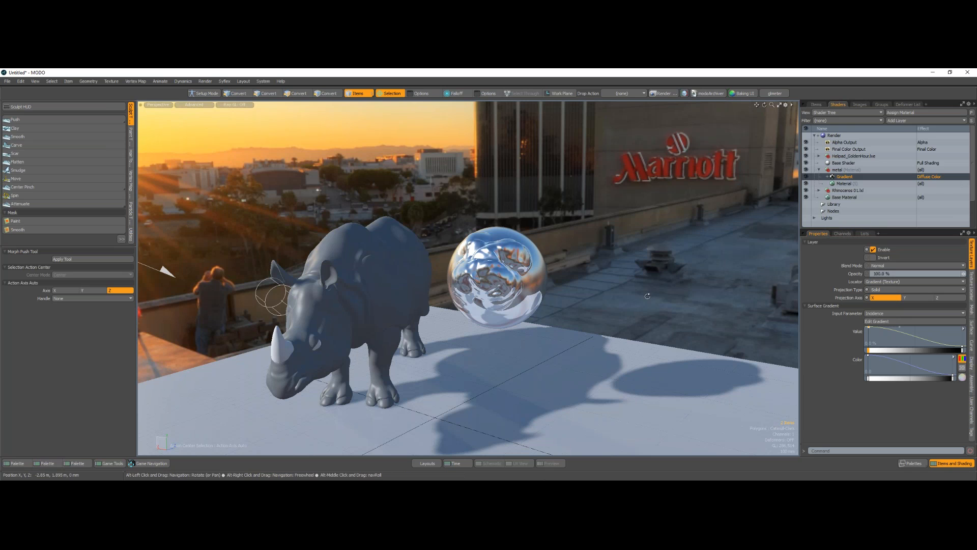
left_click_drag(600, 300, 620, 300, "alt")
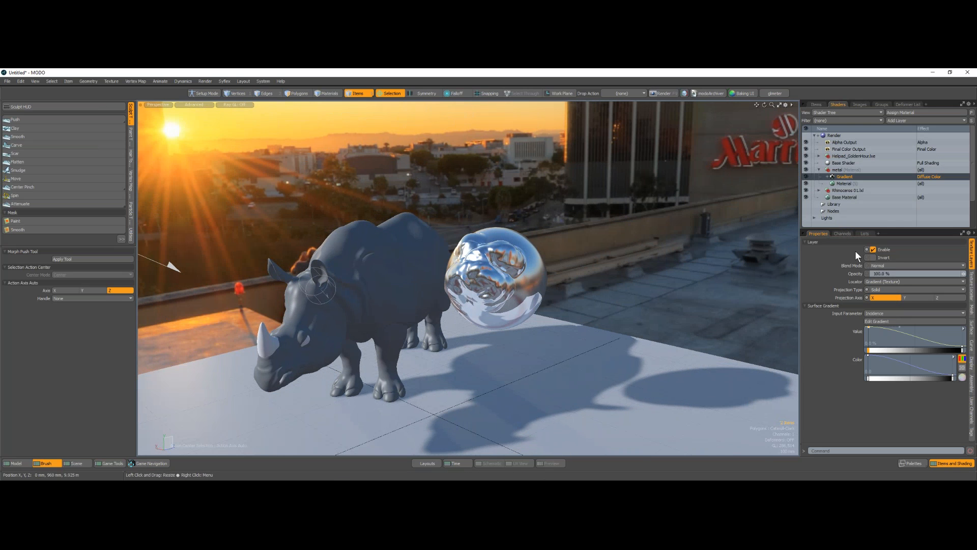
Change the Gradient layer's effect to Specular Color and inspect the sphere up close
left_click(931, 176)
mouse_move(924, 192)
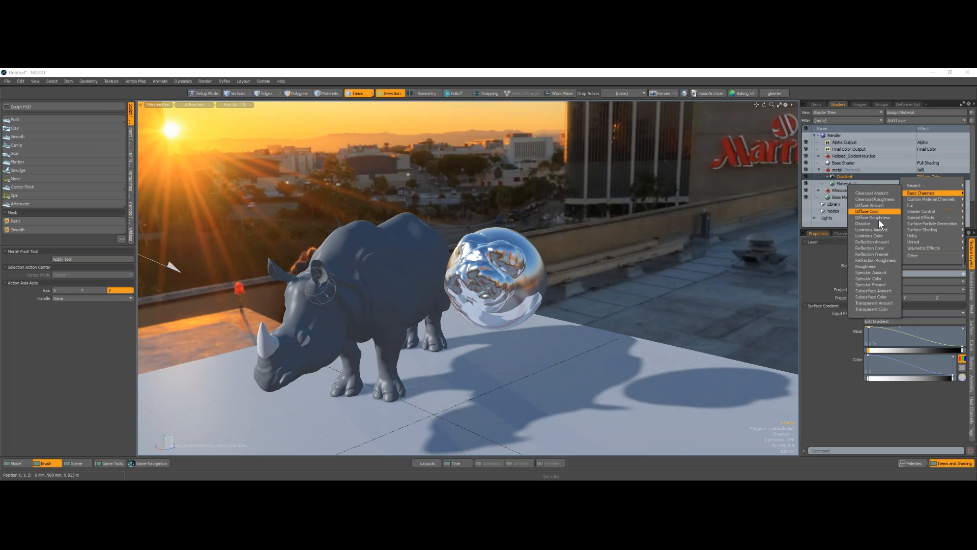
left_click(881, 279)
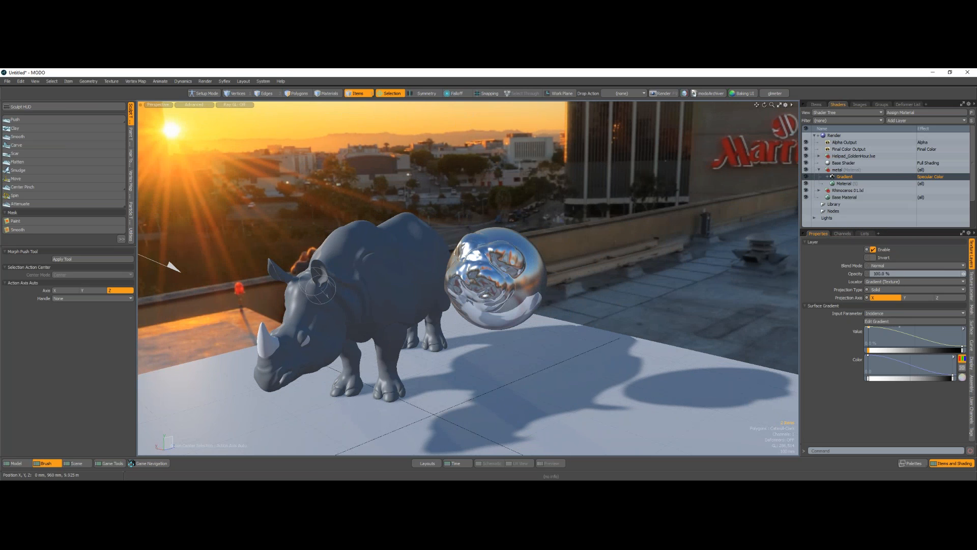
left_click_drag(584, 303, 632, 269, "alt")
scroll(632, 268, "up", 2)
Move the white key of the gradient's color ramp to about the middle and check the sphere's reflections
mouse_move(869, 350)
left_mouse_down()
mouse_move(909, 351)
mouse_move(860, 351)
left_mouse_up()
left_click_drag(962, 350, 955, 381)
left_click_drag(869, 379, 909, 379)
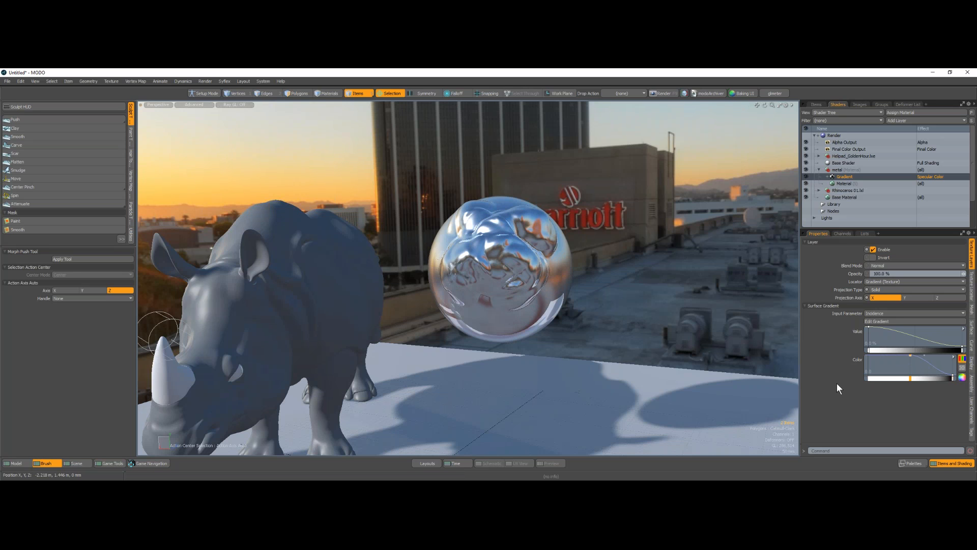
key("ctrl")
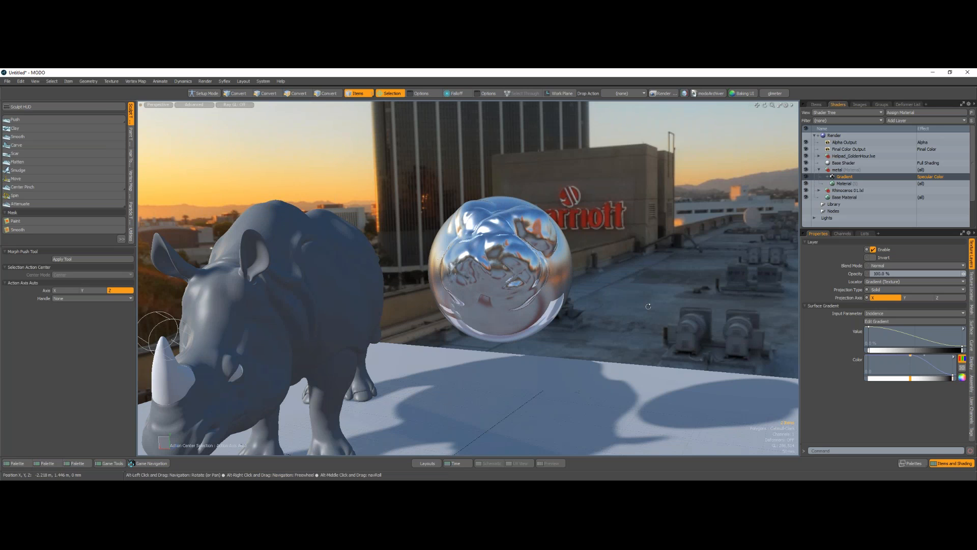
mouse_move(640, 307)
left_mouse_down("alt")
mouse_move(571, 305)
mouse_move(623, 305)
left_mouse_up("alt")
scroll(571, 306, "down", 5, "alt")
Open a Preview render and frame the rhinoceros and sphere in it and the viewport for a side-by-side comparison
key("F9")
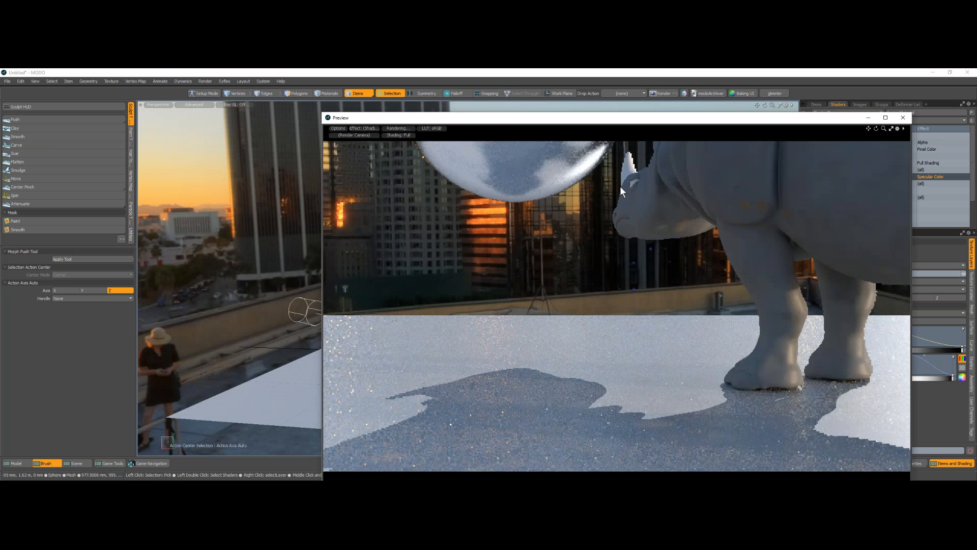
left_click_drag(620, 185, 556, 296, "alt")
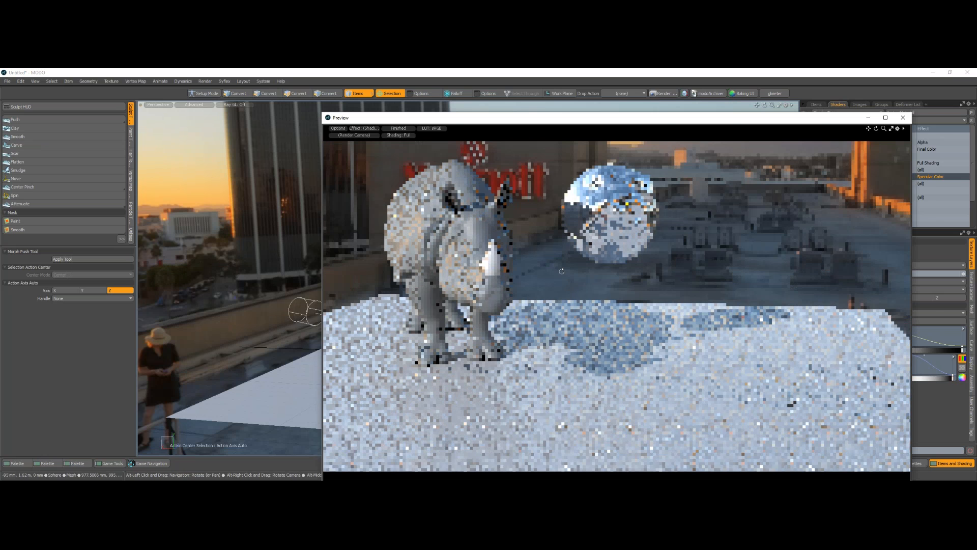
left_click_drag(500, 119, 770, 118)
scroll(496, 232, "up", 4)
left_click_drag(473, 260, 439, 317, "alt")
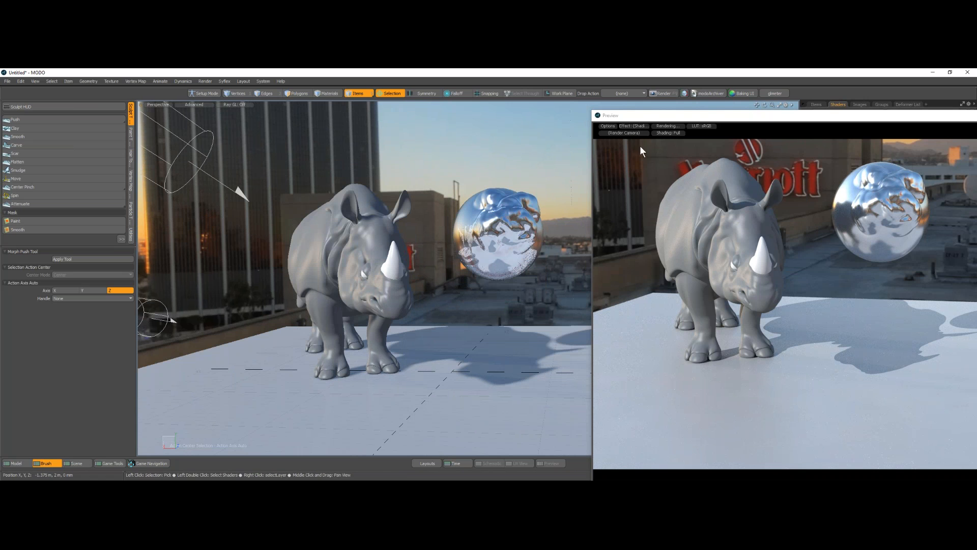
Add a Unity Material layer above the Gradient layer in the metal material group
left_click_drag(751, 117, 300, 113)
left_click(935, 121)
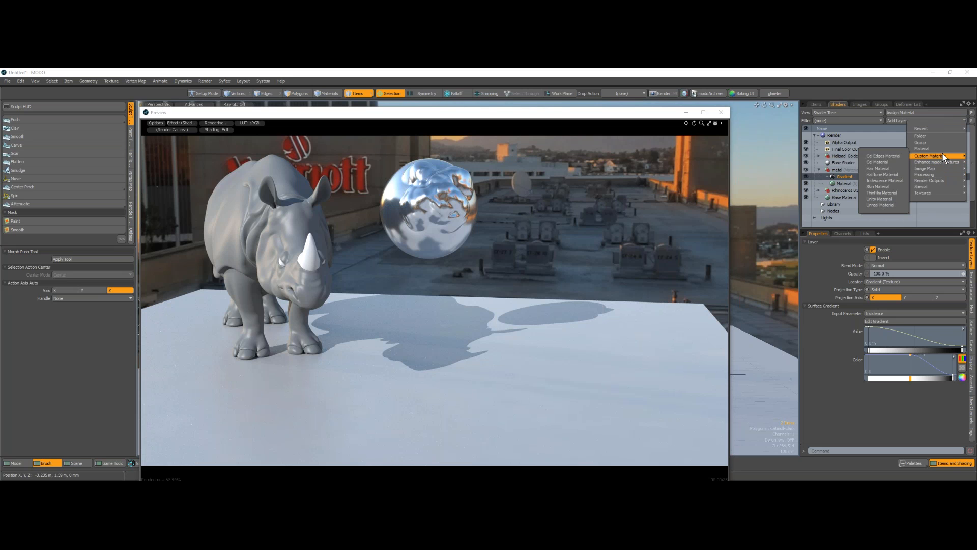
mouse_move(941, 188)
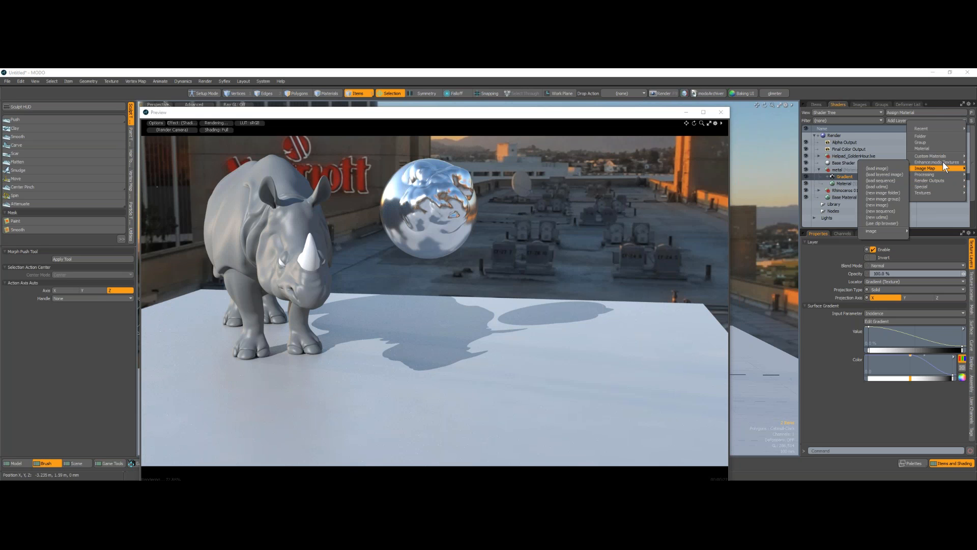
mouse_move(942, 153)
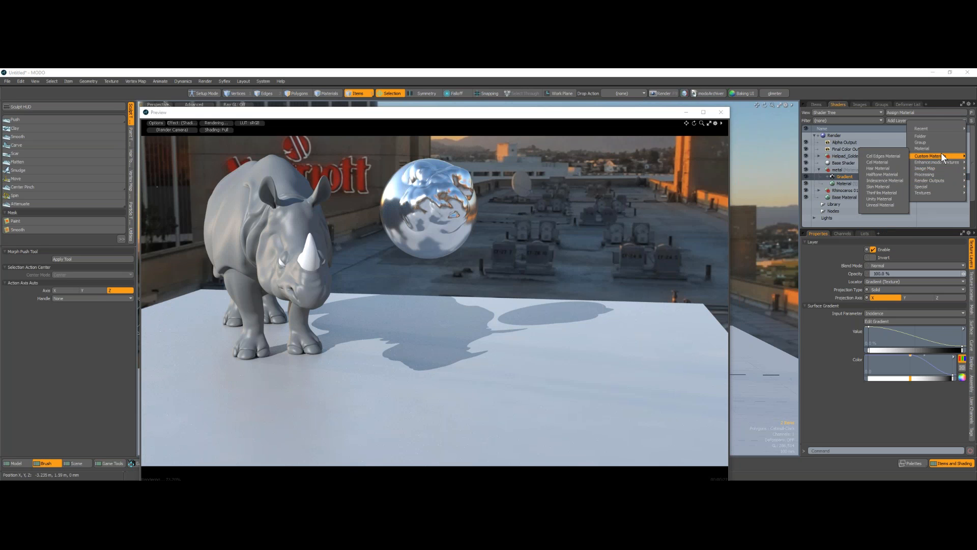
left_click(874, 199)
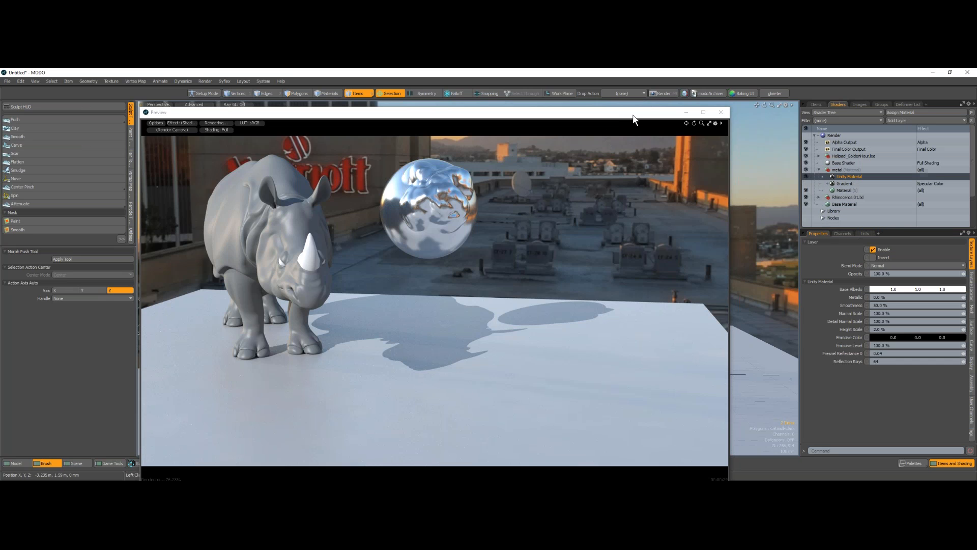
Set the Unity Material's Metallic to 100%, Smoothness to 40% and Normal Scale to 90%
left_click_drag(636, 115, 589, 137)
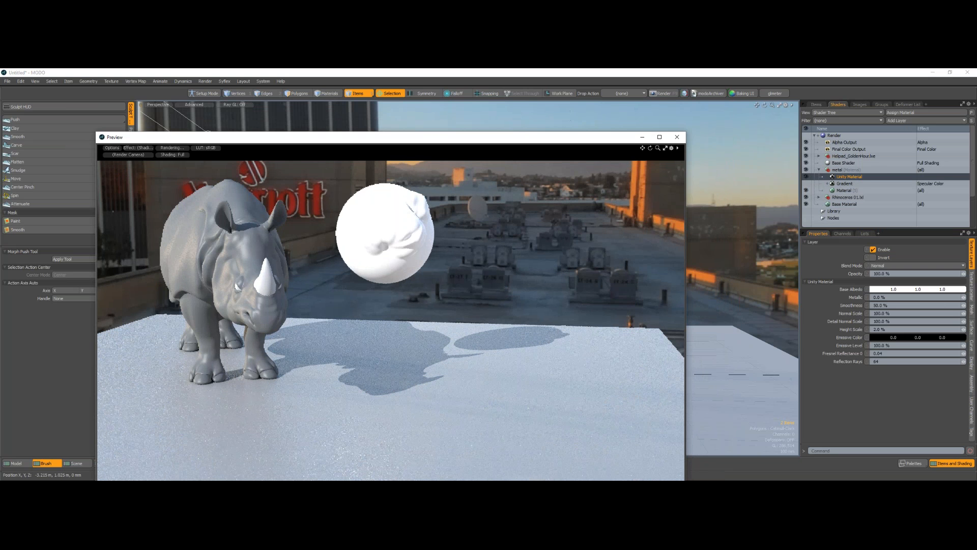
left_click_drag(963, 297, 976, 298)
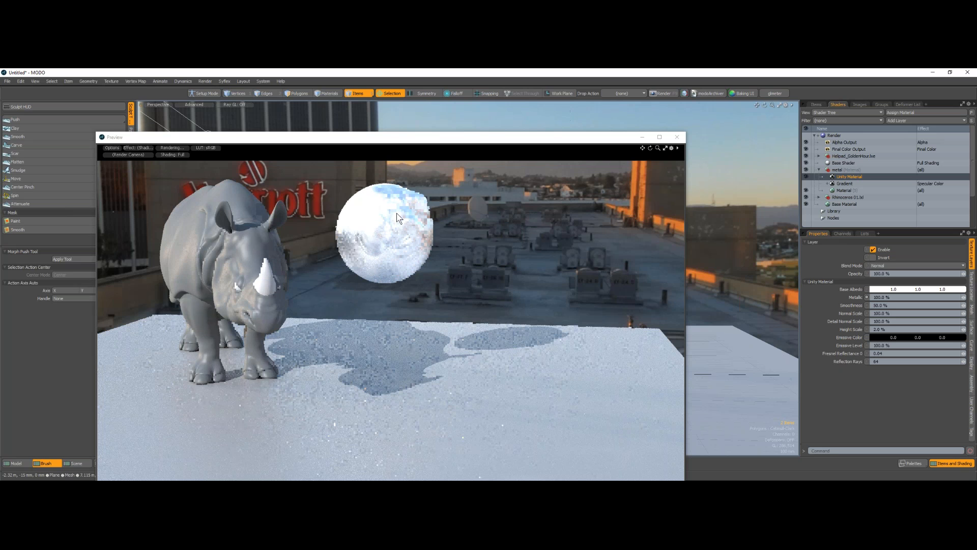
left_click_drag(437, 143, 289, 147)
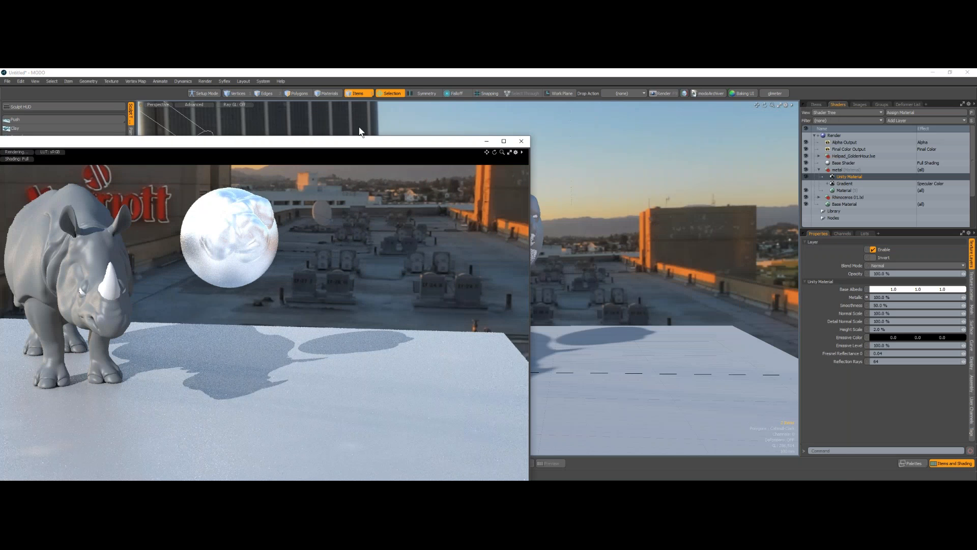
left_click_drag(360, 127, 363, 127)
left_click(962, 305)
left_click(962, 313)
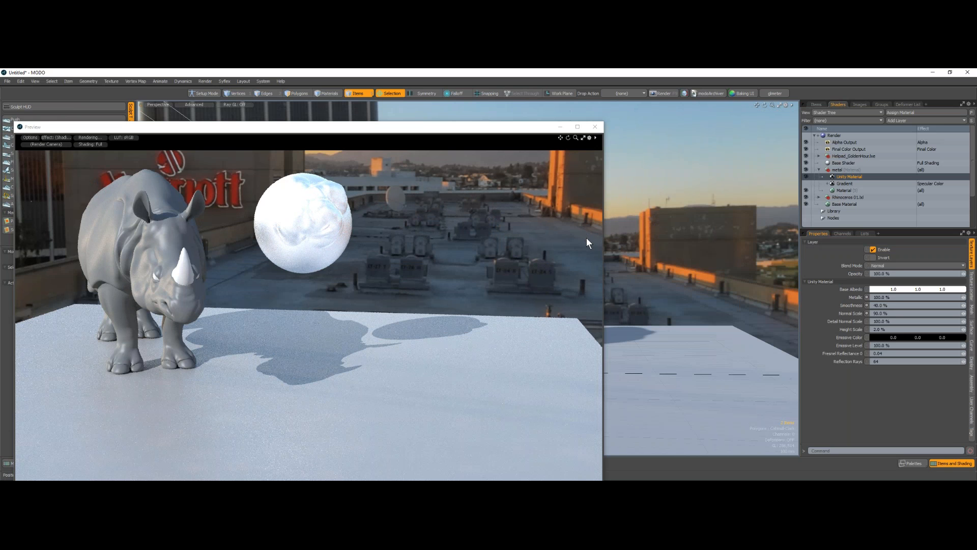
Close the Preview render and view the Unity Material on the sphere in the Advanced viewport
left_click(595, 127)
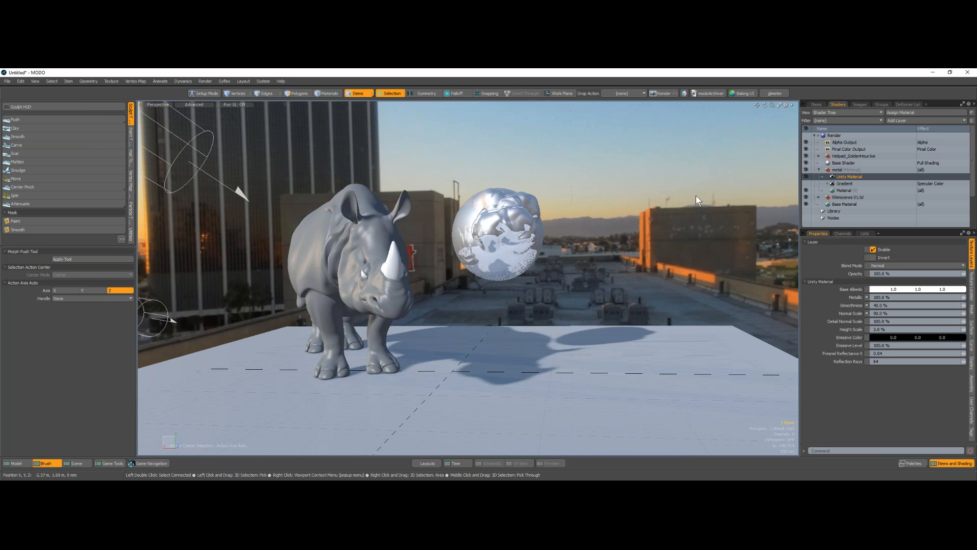
key("alt")
left_click_drag(457, 264, 466, 305, "alt")
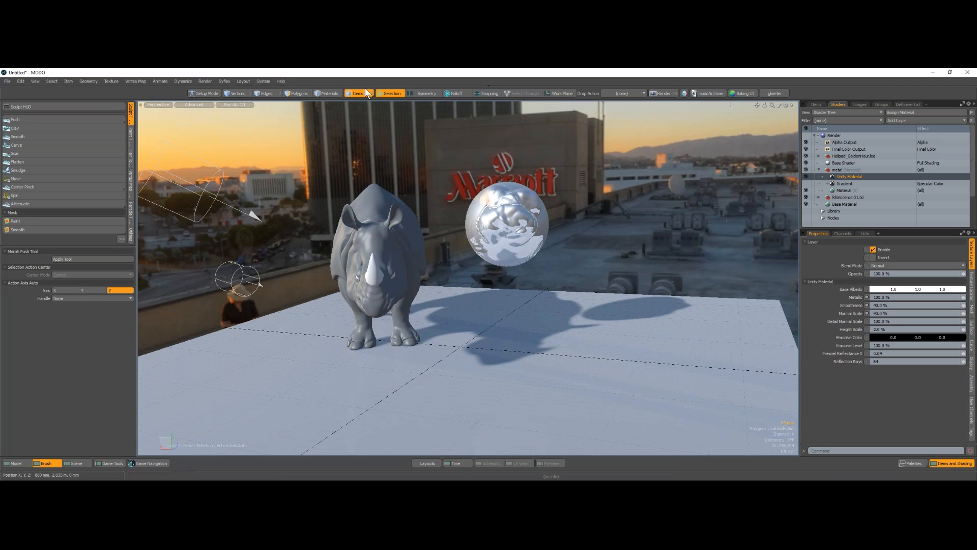
Create a new empty scene and adjust its perspective view
left_click(8, 82)
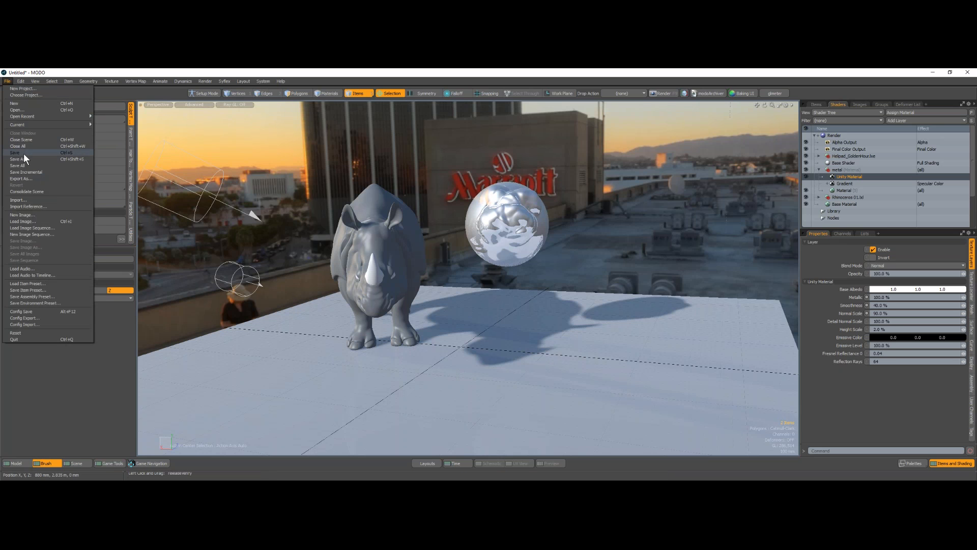
left_click(26, 105)
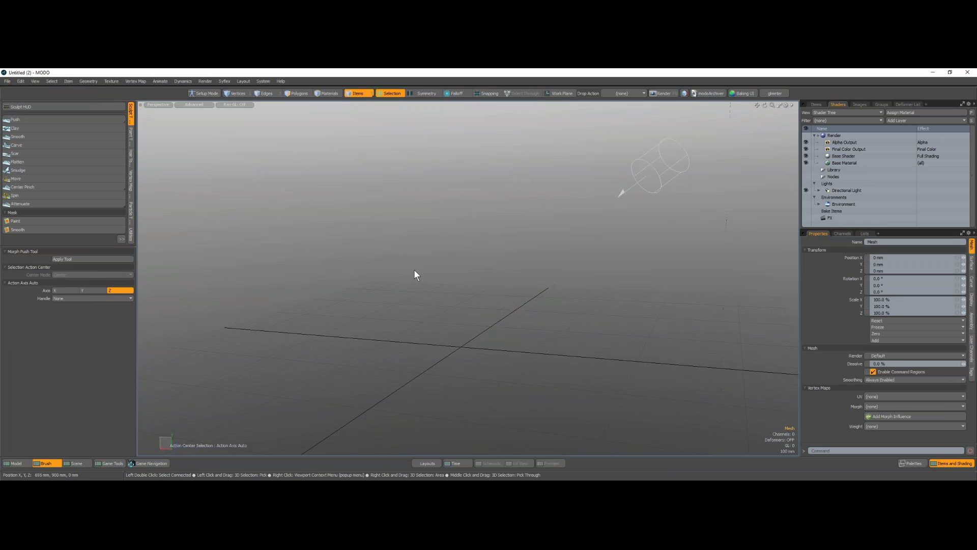
left_click_drag(438, 274, 392, 277, "ctrl+alt")
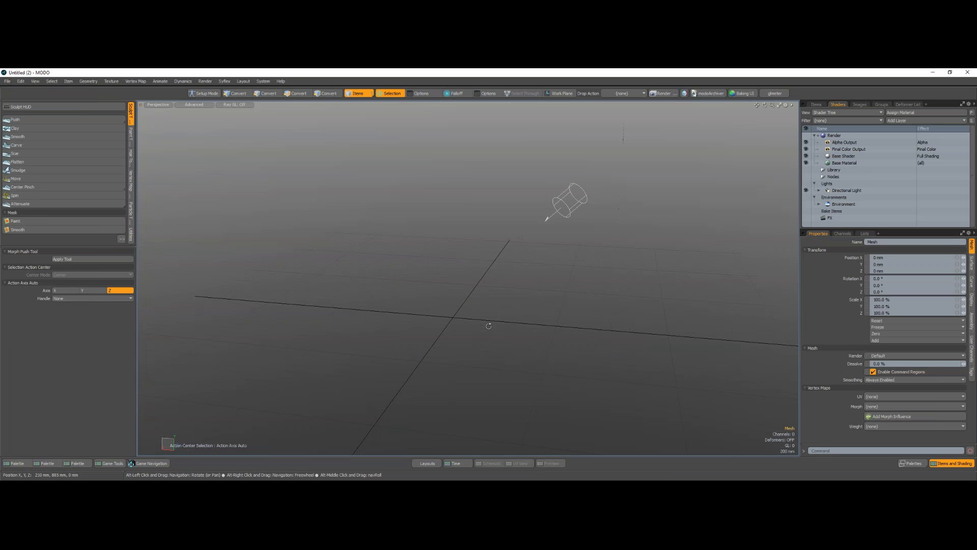
Switch to the modeling tools and add a 1 m cube at the scene's origin
left_click(18, 463)
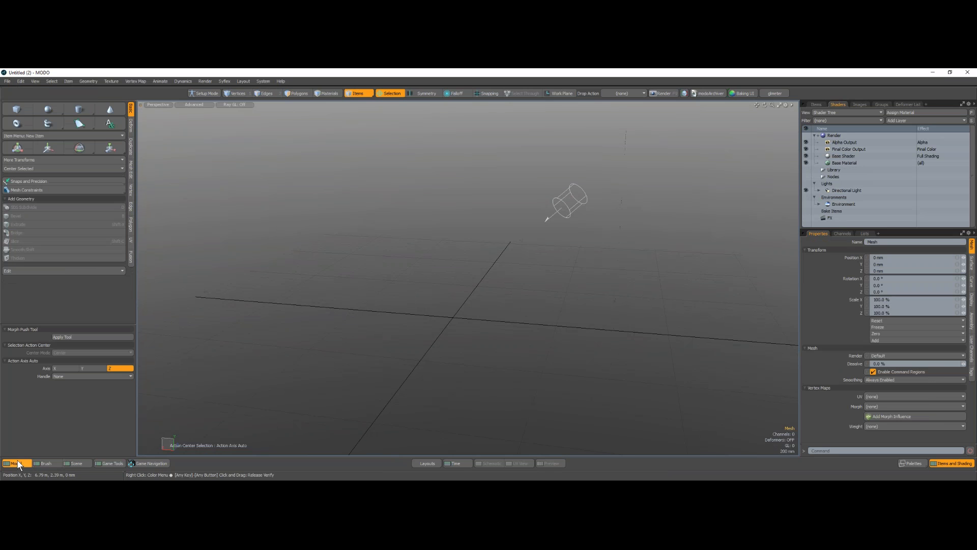
left_click(16, 109)
mouse_move(486, 337)
left_mouse_down("alt")
mouse_move(492, 331)
mouse_move(468, 339)
left_mouse_up("alt")
left_click_drag(468, 340, 488, 333, "ctrl+alt")
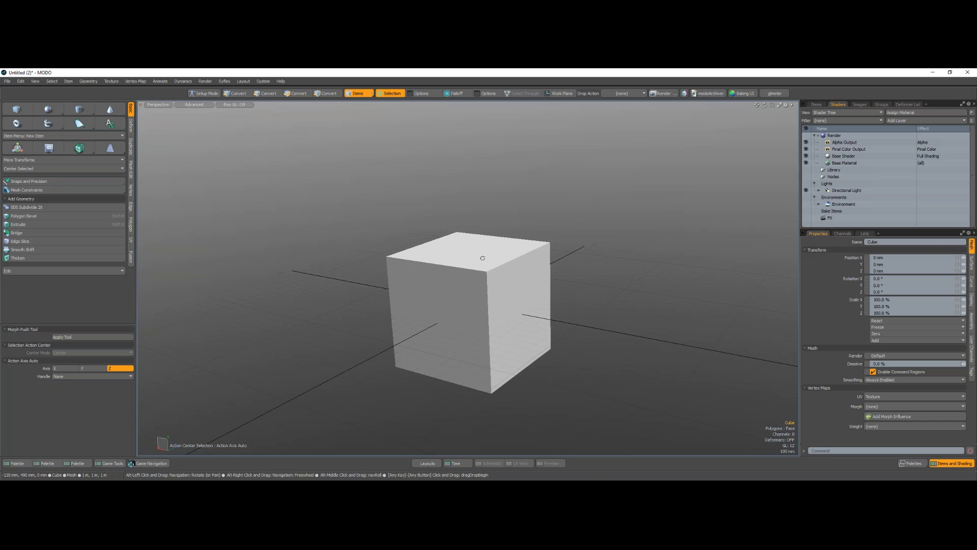
left_click_drag(483, 258, 533, 231, "alt")
Select all of the cube's edges and bevel them with a raised Round Level for smooth, rounded corners
left_click(265, 94)
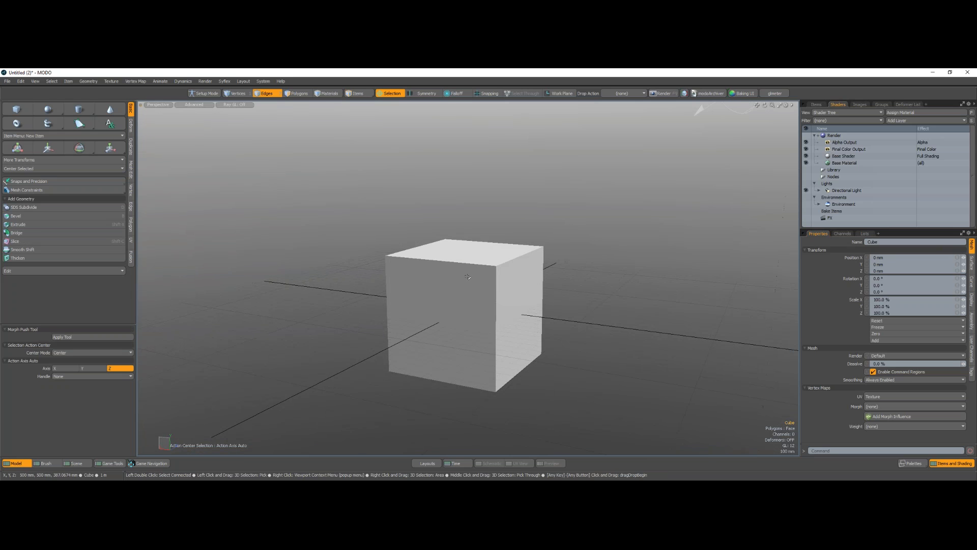
double_click(411, 254)
left_click(131, 206)
left_click(21, 134)
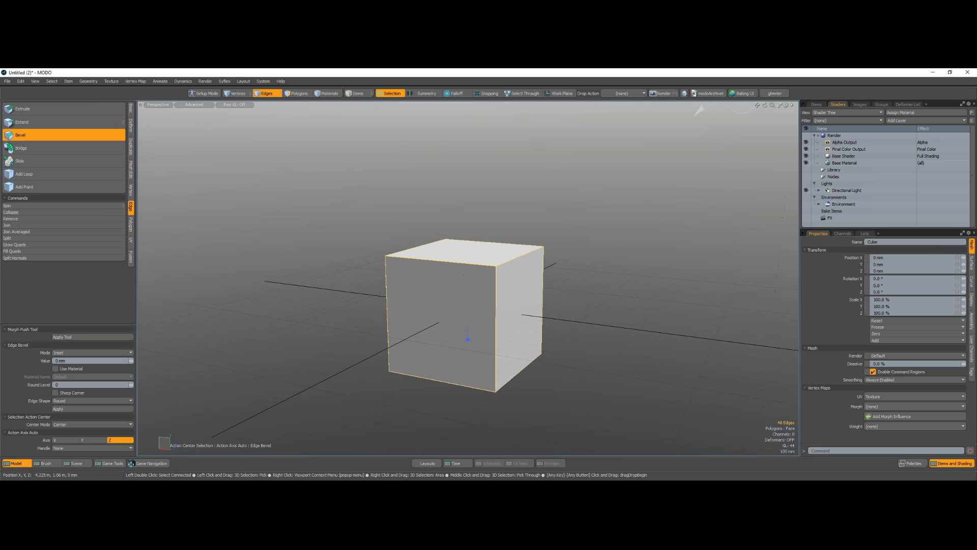
left_click(133, 385)
left_click(133, 385)
left_click(133, 385)
key("space")
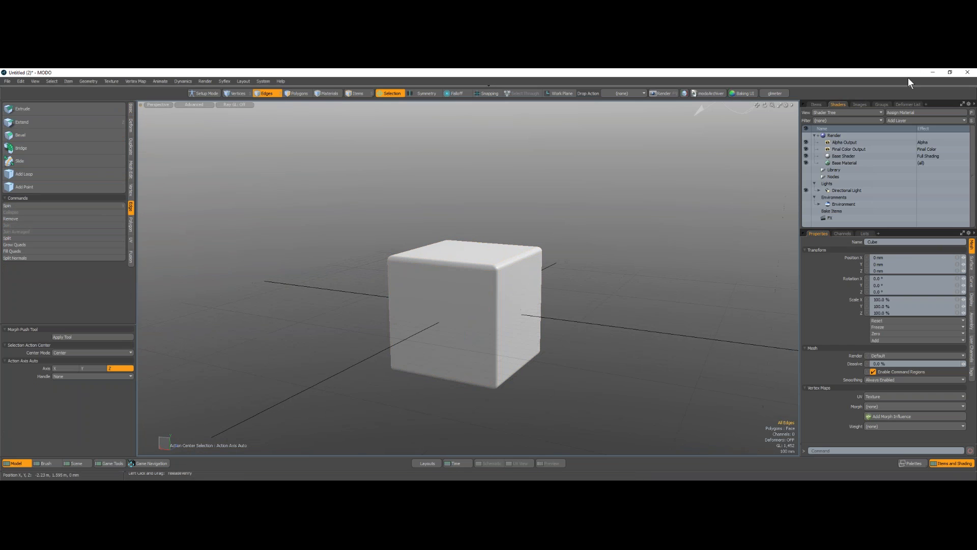
Assign a new material named "cube" to the beveled cube and select the Material layer inside its group
left_click(844, 162)
key("m")
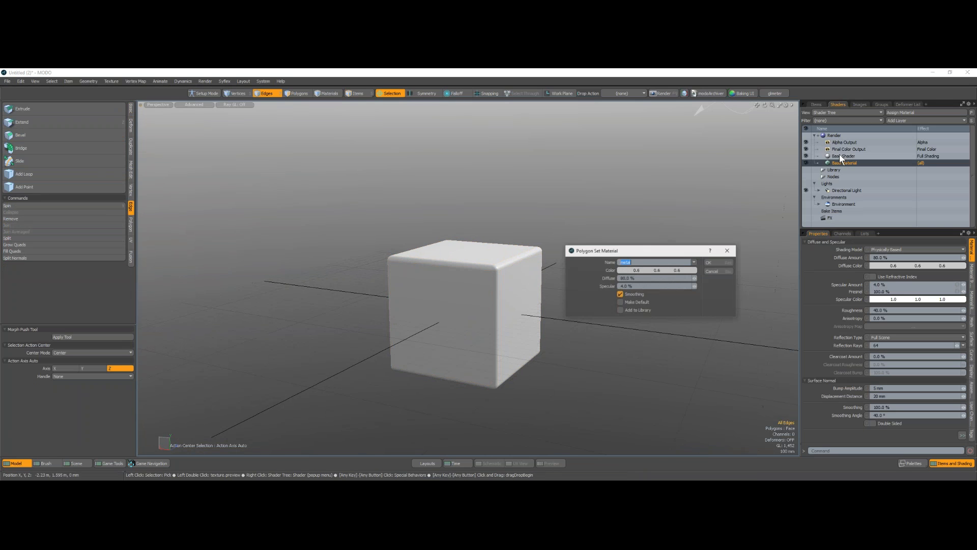
type("cube")
key("Return")
left_click(838, 168)
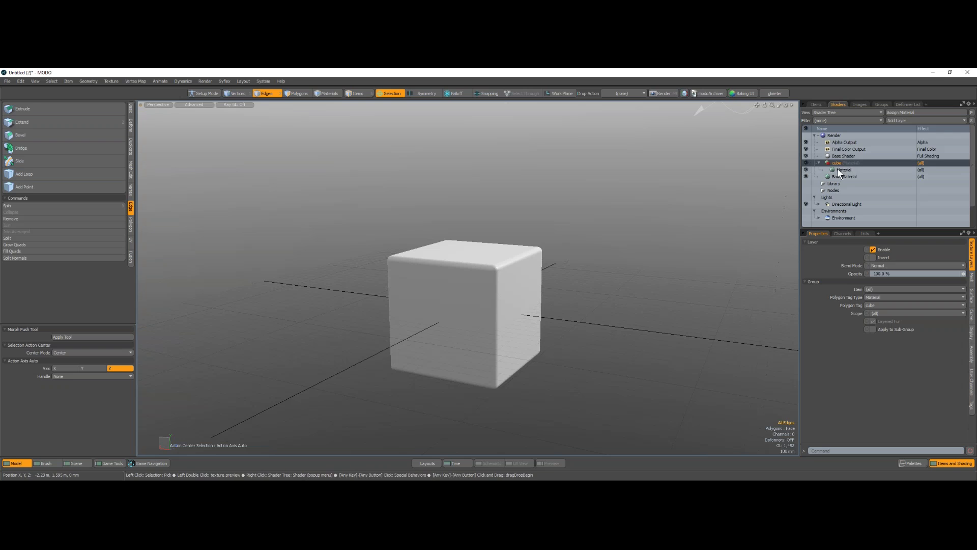
left_click(914, 121)
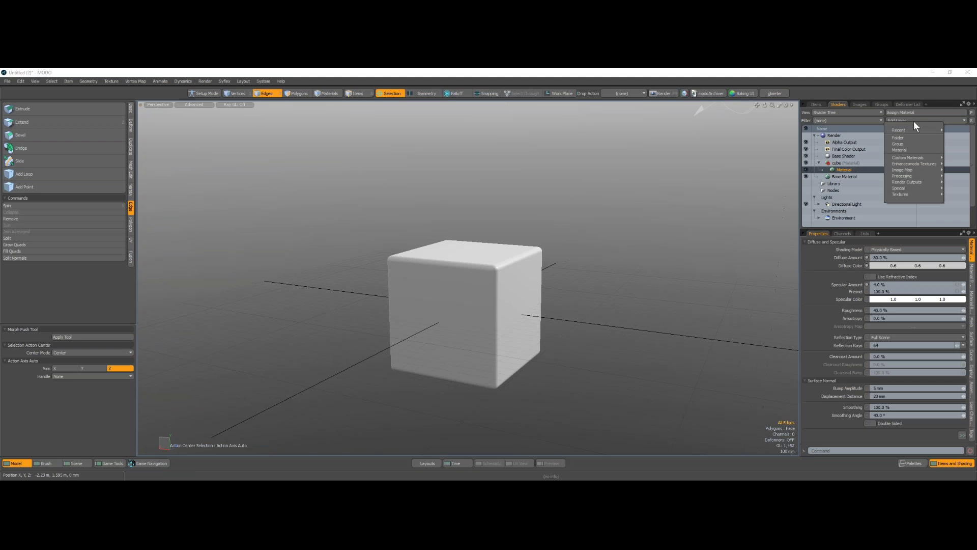
mouse_move(912, 169)
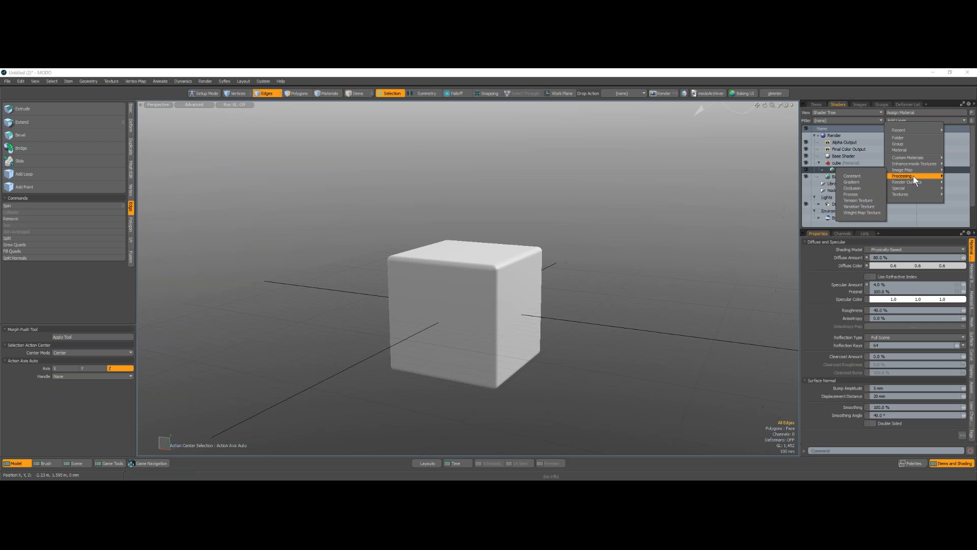
key("Escape")
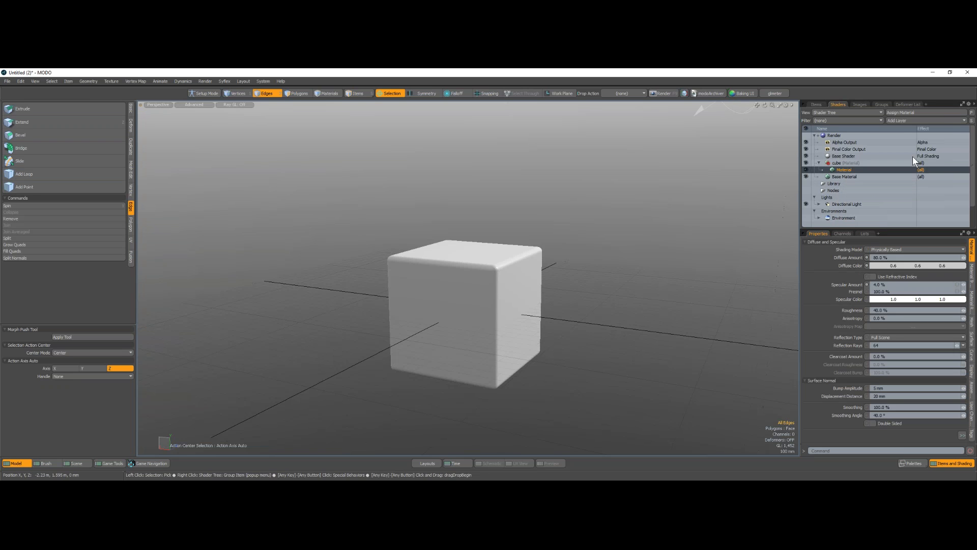
left_click(911, 120)
mouse_move(907, 188)
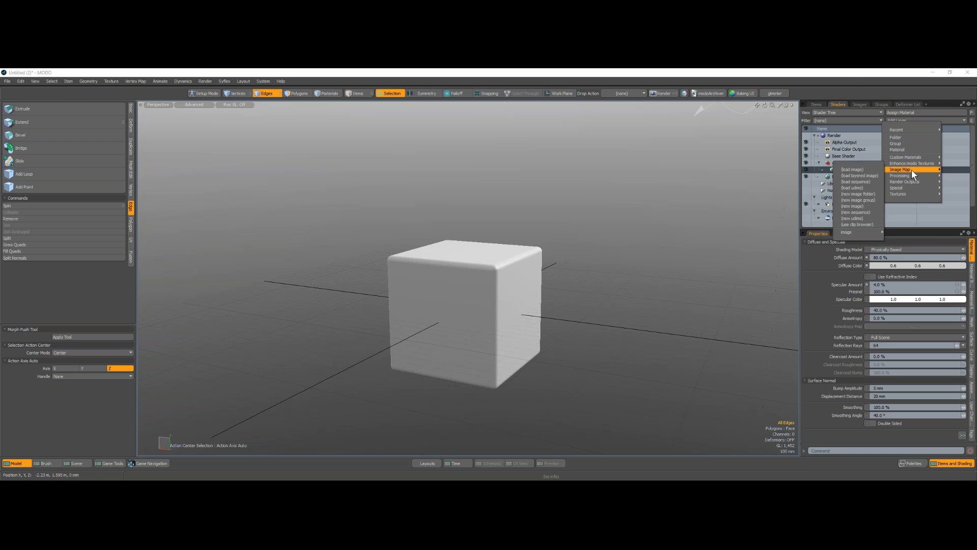
left_click(852, 76)
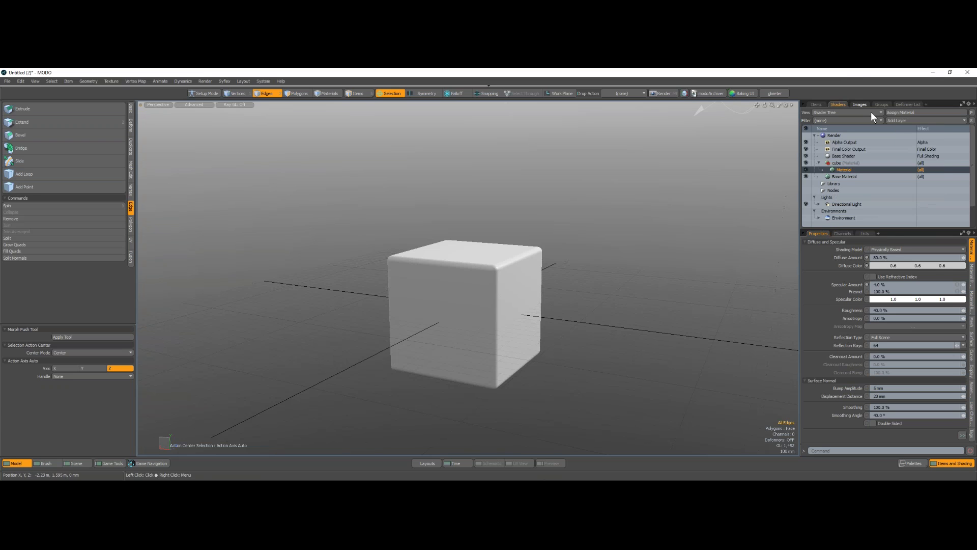
Add an RT Curvature texture above the cube's material in the Shader Tree
left_click(926, 119)
mouse_move(919, 195)
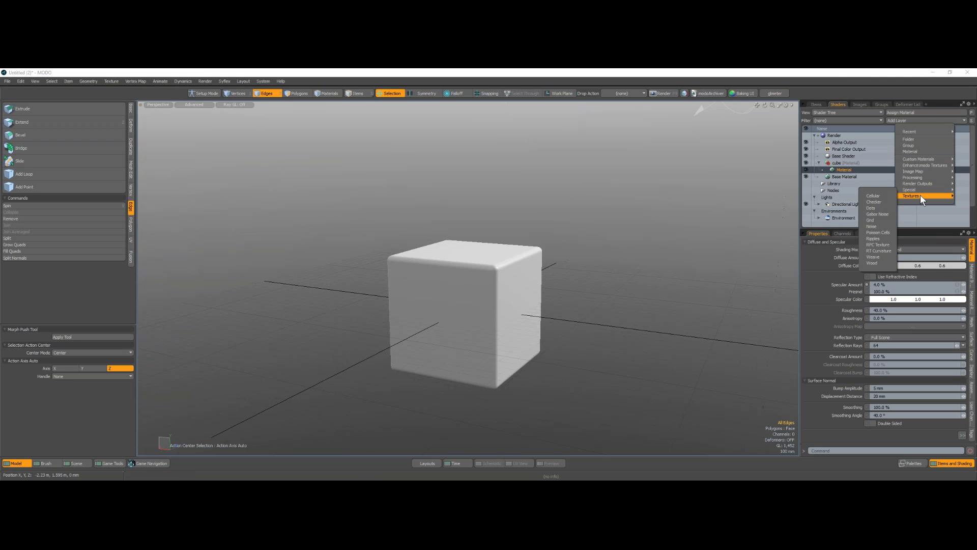
left_click(876, 250)
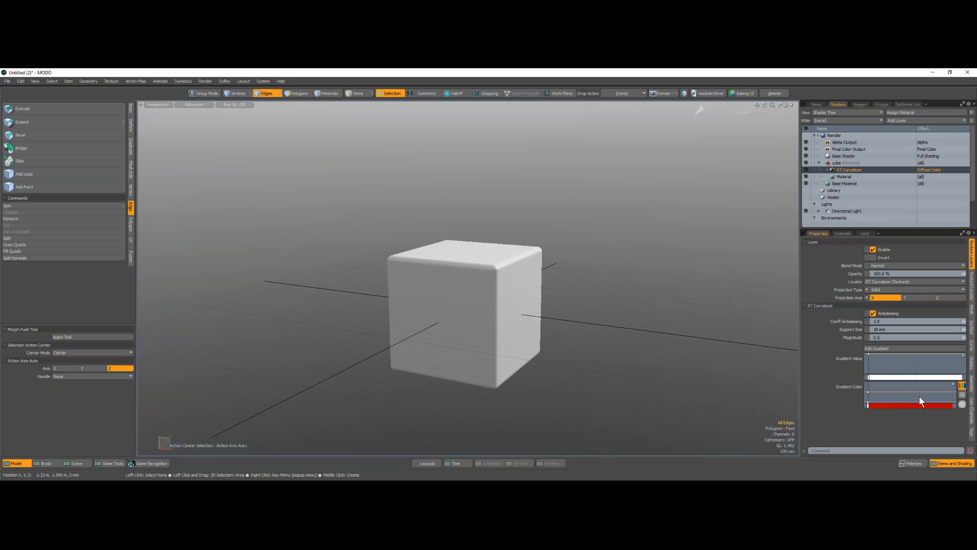
Add a second key near the high end of the RT Curvature color gradient and set it to blue (0.0, 0.15, 0.5)
middle_click(939, 406)
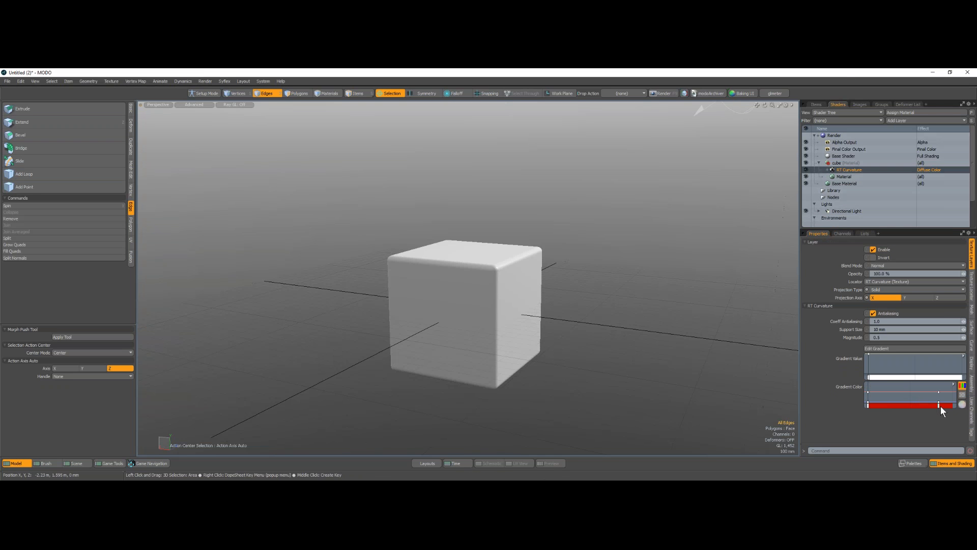
left_click(938, 405)
left_click(962, 405)
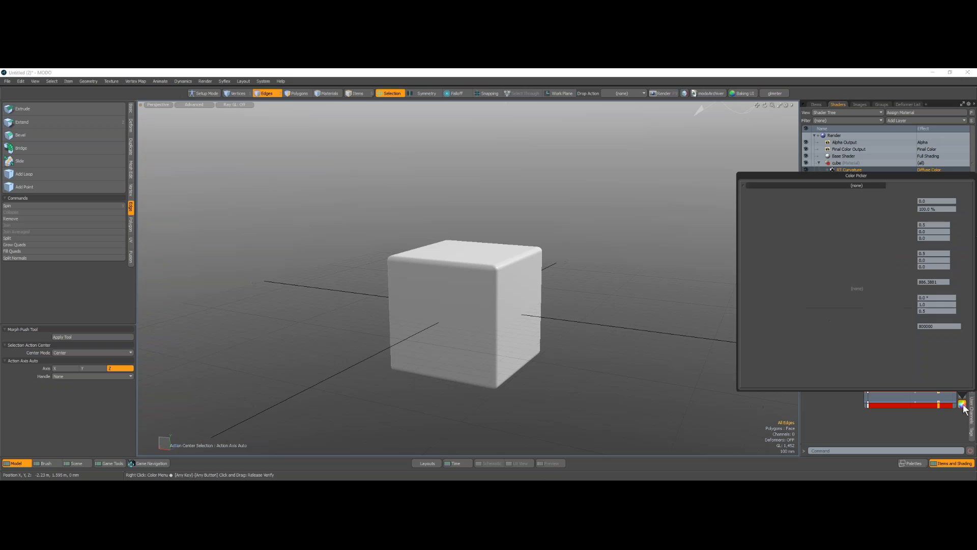
left_click(764, 271)
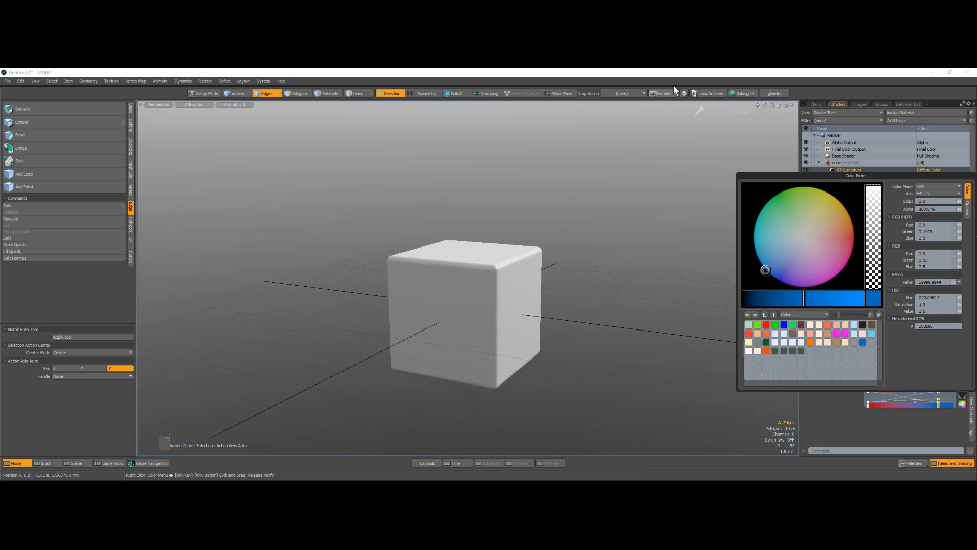
Render the cube in the Preview window and orbit it to examine the curvature coloring along its edges
key("F8")
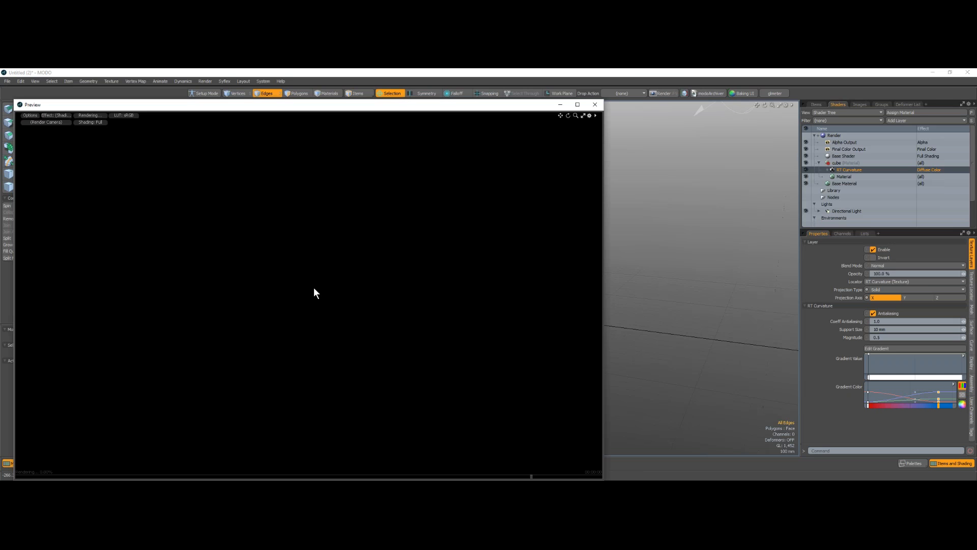
left_click_drag(377, 108, 375, 91)
left_click_drag(407, 234, 363, 288, "ctrl+alt")
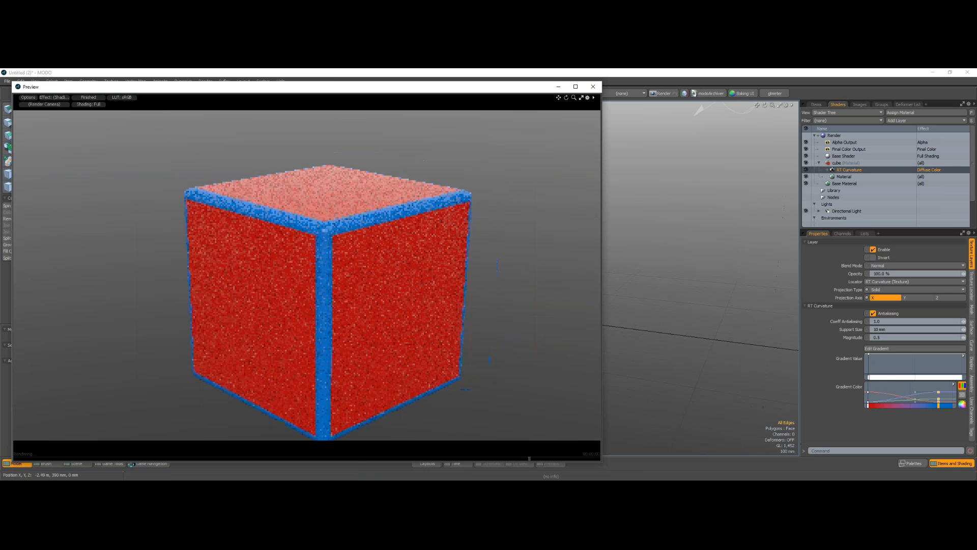
Open the RT Curvature gradient in the Gradient Editor and adjust the position of its blue key
left_click(915, 348)
left_click(212, 208)
left_click_drag(214, 209, 185, 207)
Add a gradient key at 41% between red and blue and try to recolor it with the Color Picker
middle_click(182, 207)
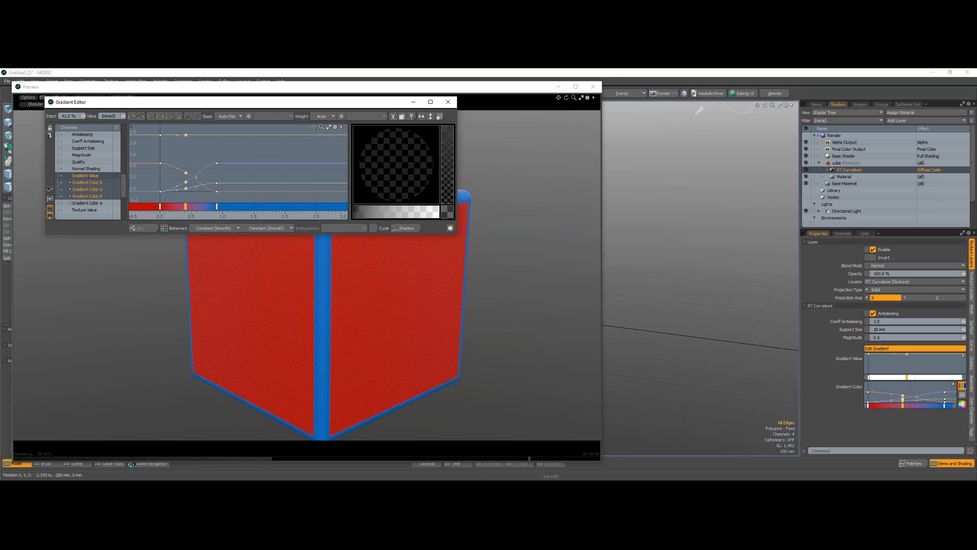
left_click(961, 403)
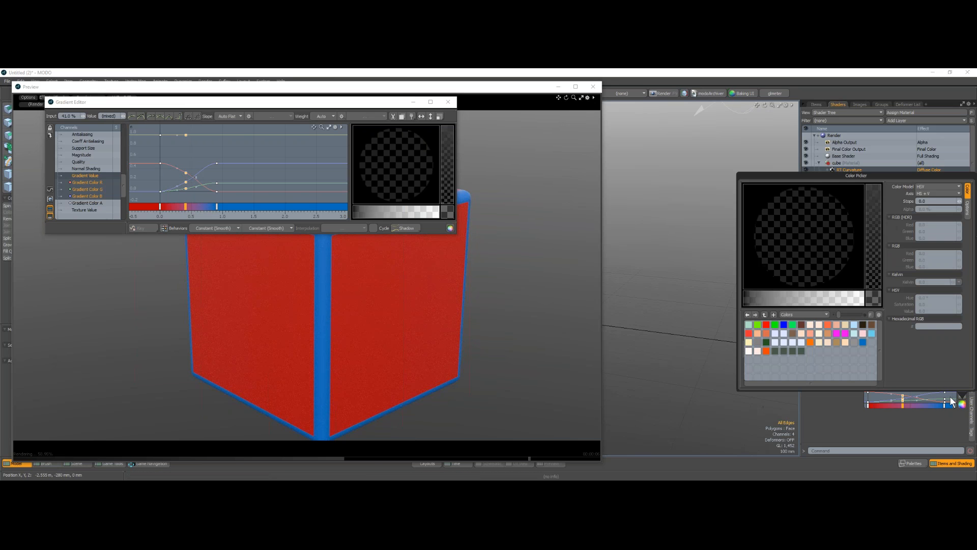
left_click(767, 332)
left_click(677, 283)
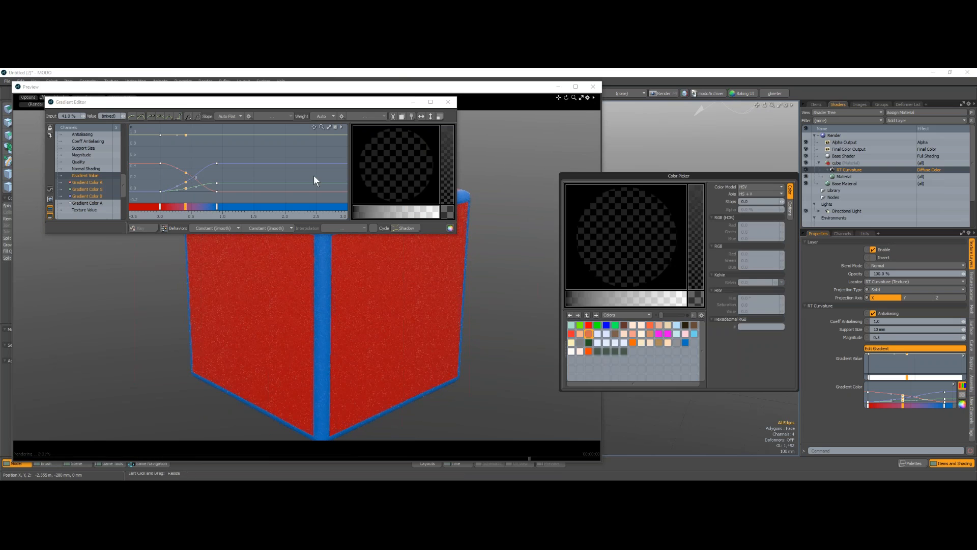
Move the blue key to 2.05, delete the middle key, and shift the red key to about -66%
left_click_drag(217, 207, 288, 208)
key("Delete")
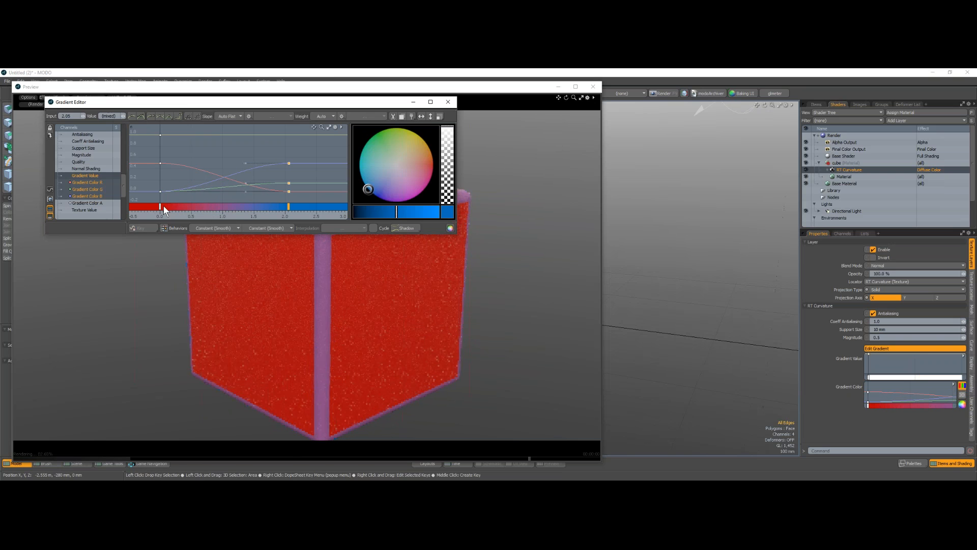
left_click(153, 205)
left_click_drag(159, 206, 116, 202)
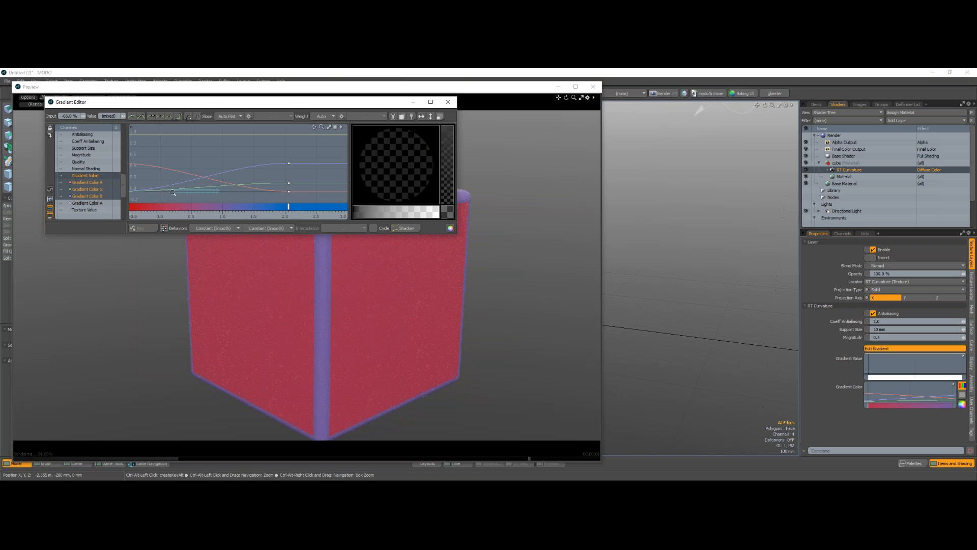
Move the blue key to about 1.3 and the red key to 4%, closing the Gradient Editor and Preview
scroll(175, 192, "up", 4)
scroll(175, 192, "down", 1)
scroll(175, 191, "down", 5)
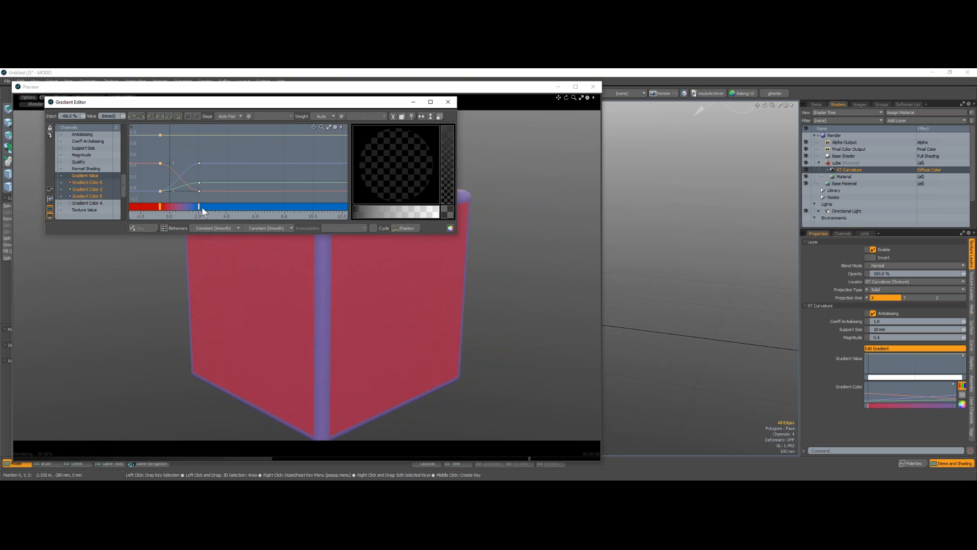
left_click_drag(198, 206, 169, 207)
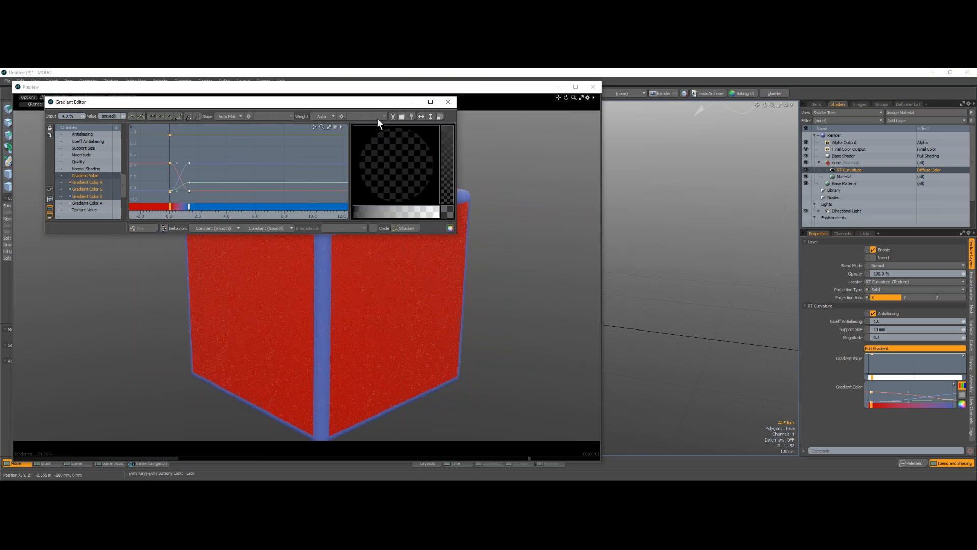
left_click(451, 100)
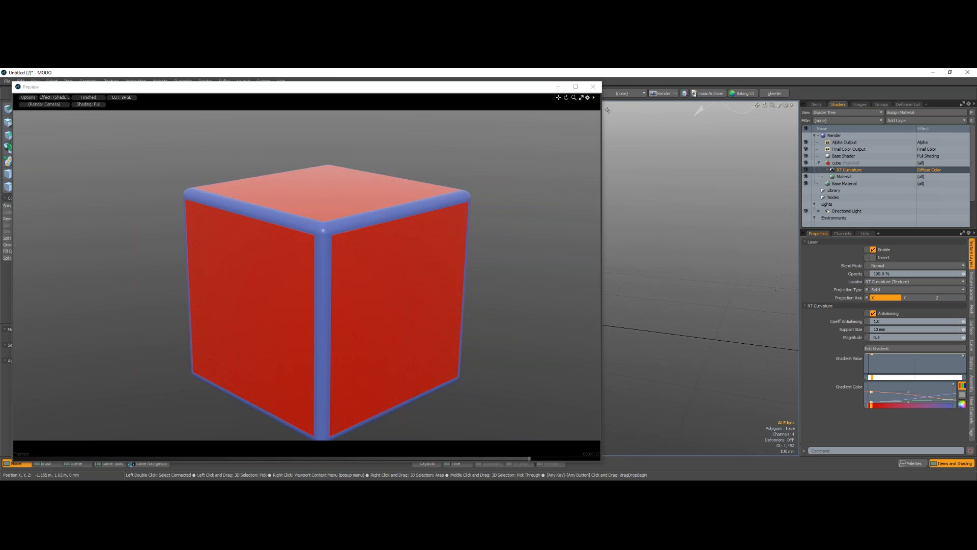
left_click(592, 87)
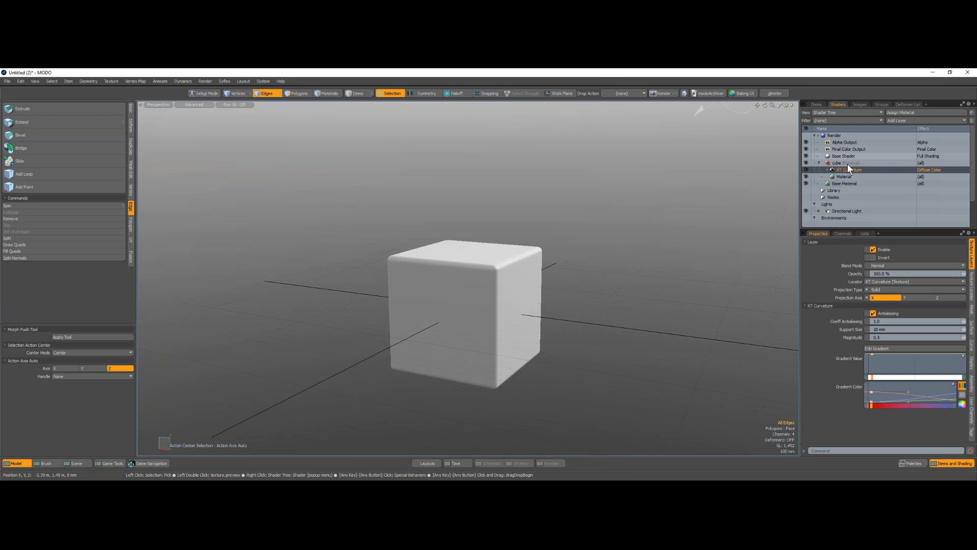
Show the scene's item list and look through the item types available to add, including procedurals and forces
left_click(817, 104)
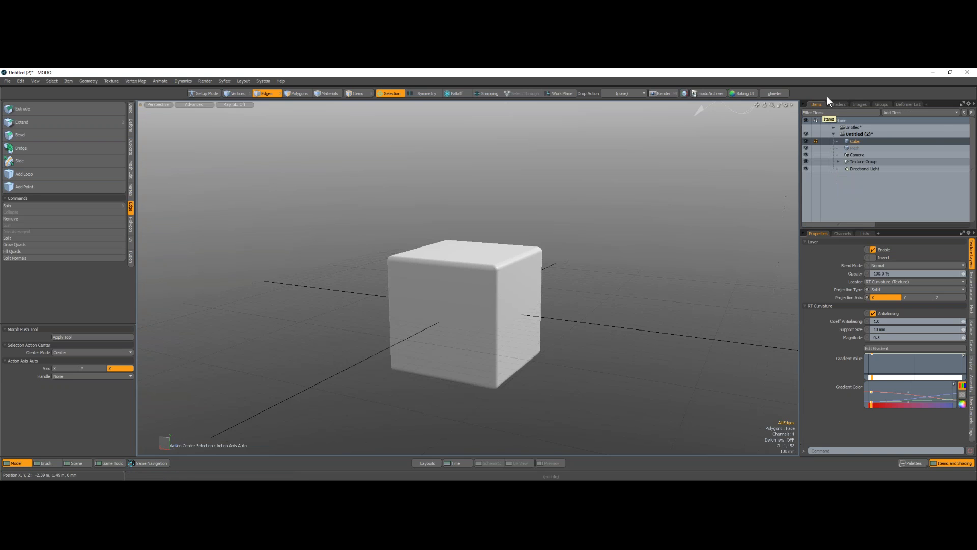
left_click(894, 112)
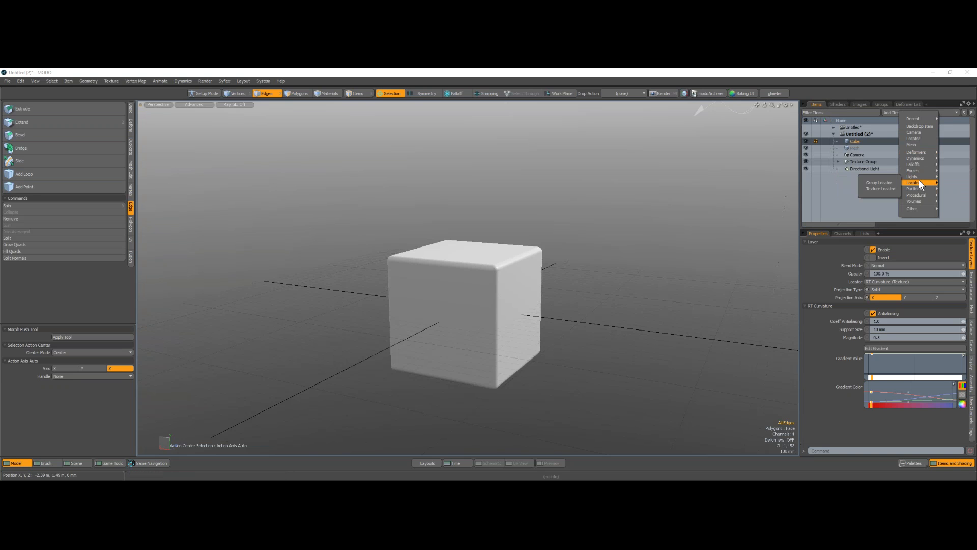
mouse_move(923, 152)
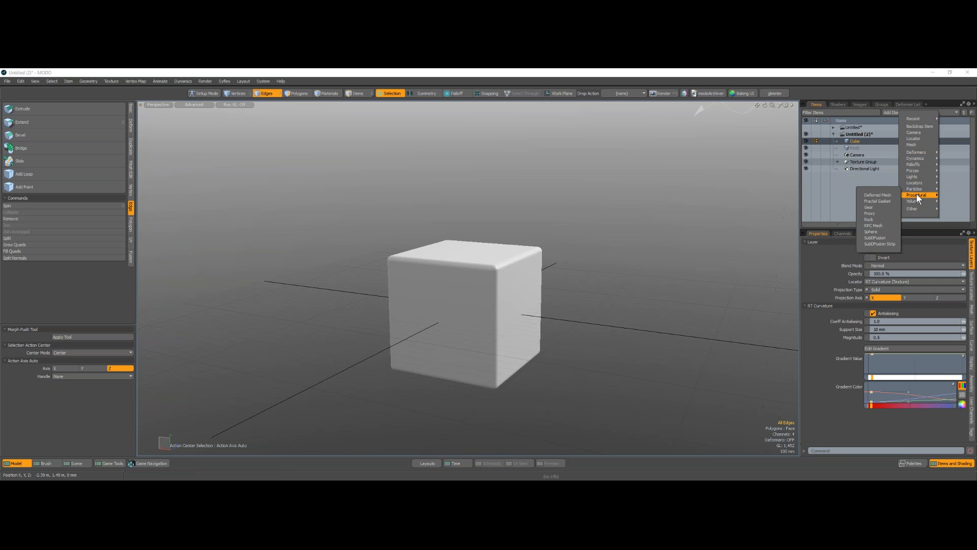
mouse_move(916, 184)
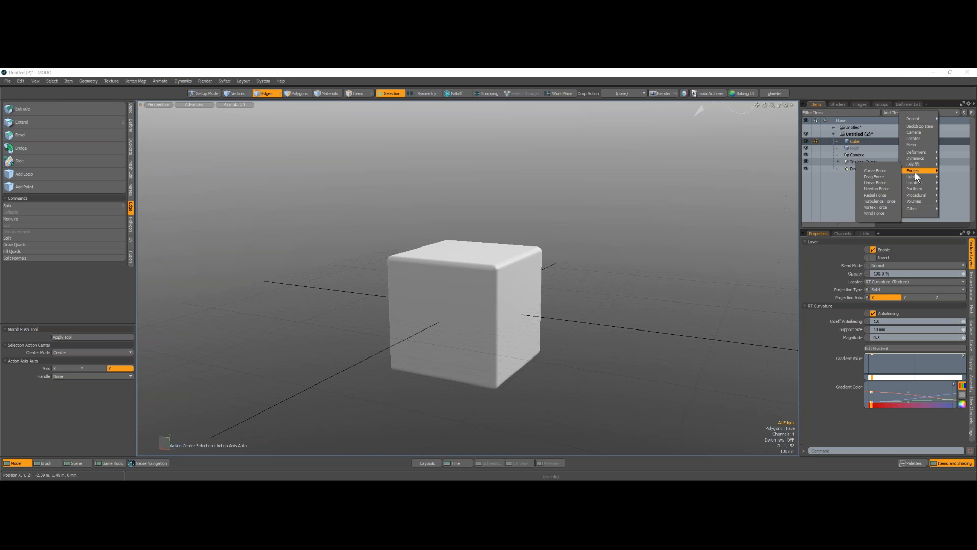
left_click(887, 74)
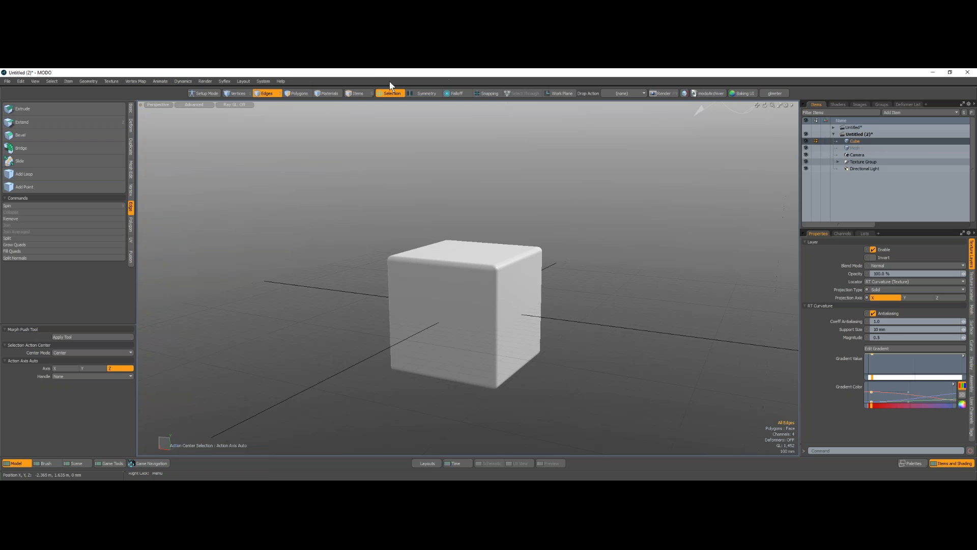
Close the cube scene without saving its changes
left_click(7, 82)
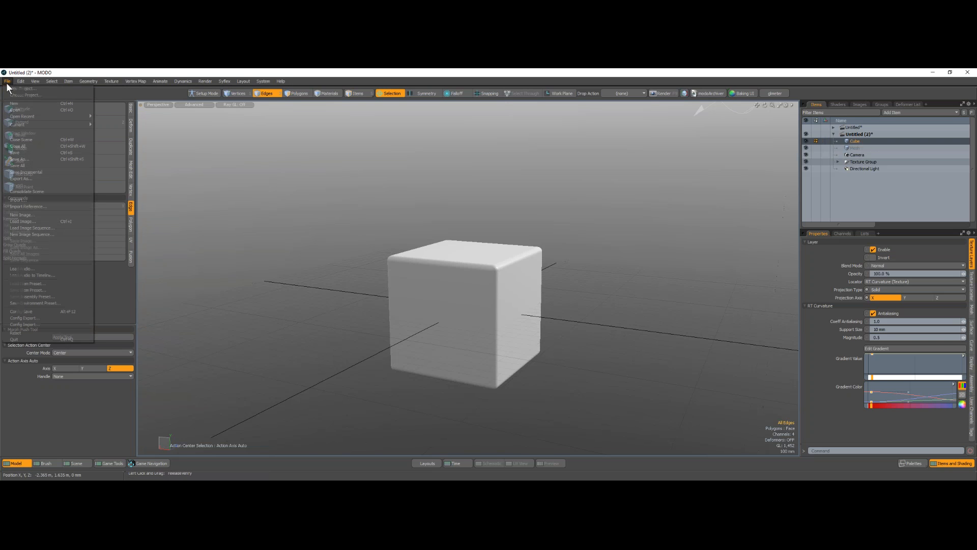
left_click(20, 138)
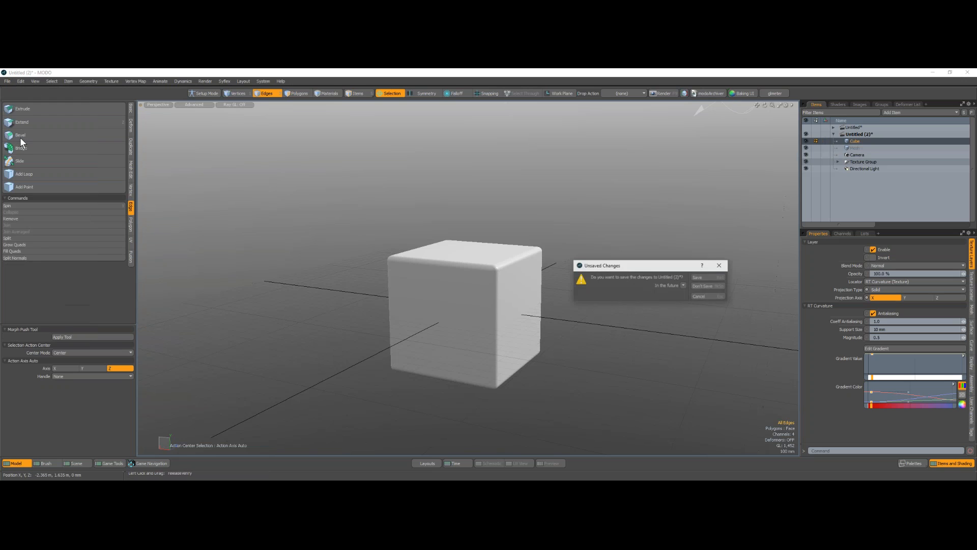
left_click(709, 287)
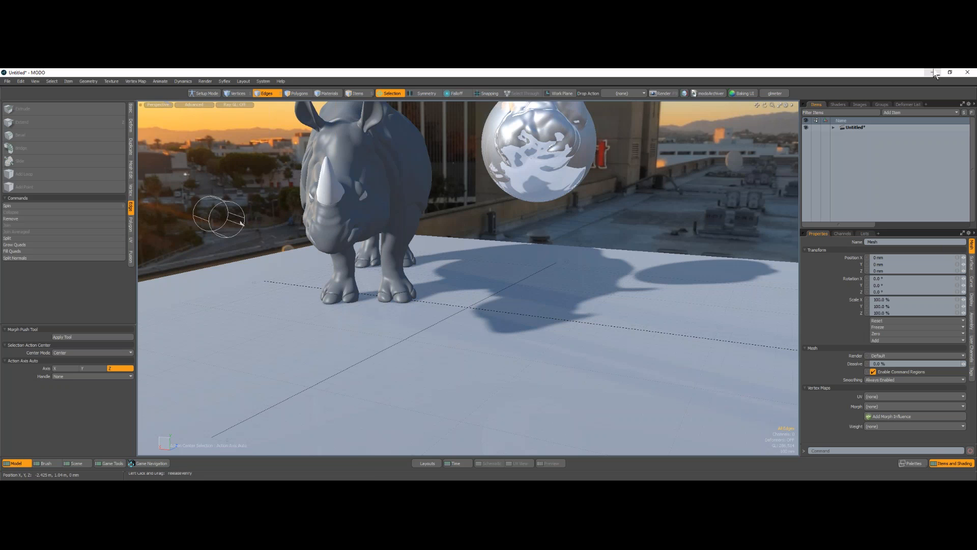
Frame the whole rhino, sphere and ground plane in the viewport and expand the scene's contents in the item list
left_click_drag(474, 233, 473, 235, "alt+shift")
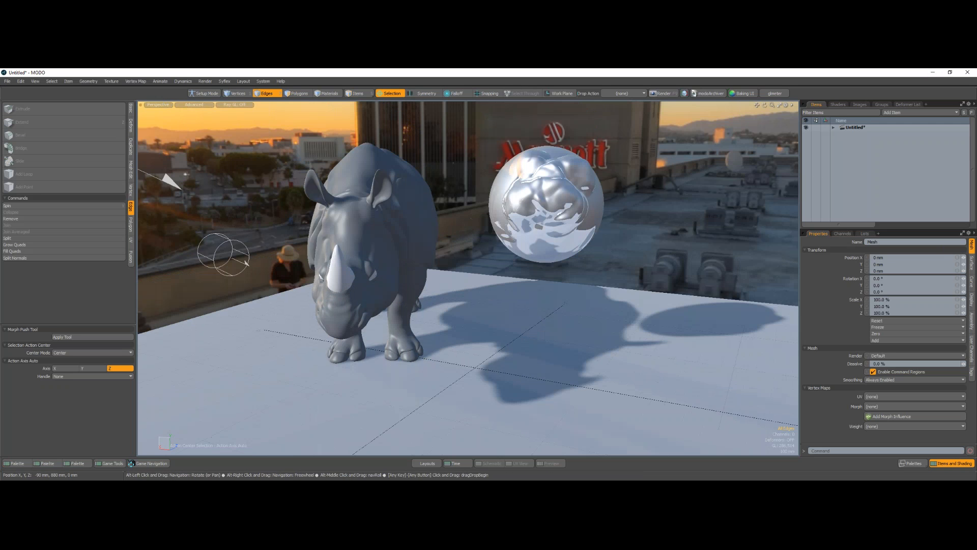
scroll(471, 219, "down", 4)
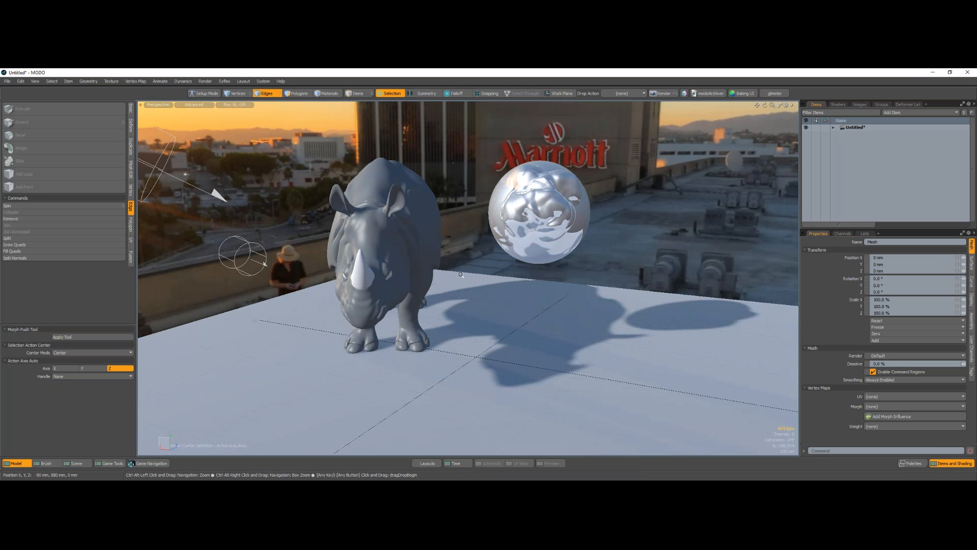
left_click_drag(470, 218, 504, 227, "alt")
mouse_move(410, 244)
left_mouse_down("alt")
mouse_move(441, 233)
mouse_move(409, 237)
left_mouse_up("alt")
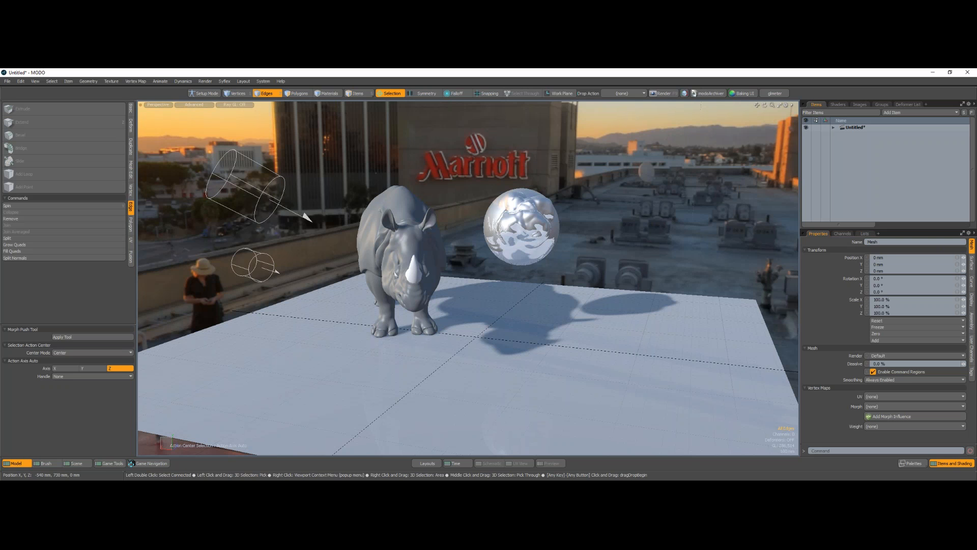
left_click(832, 128)
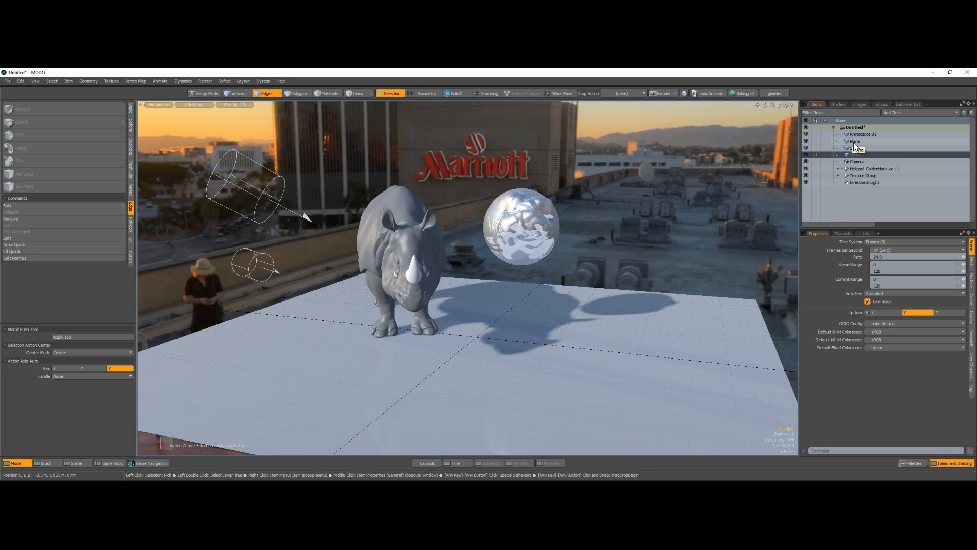
left_click(897, 112)
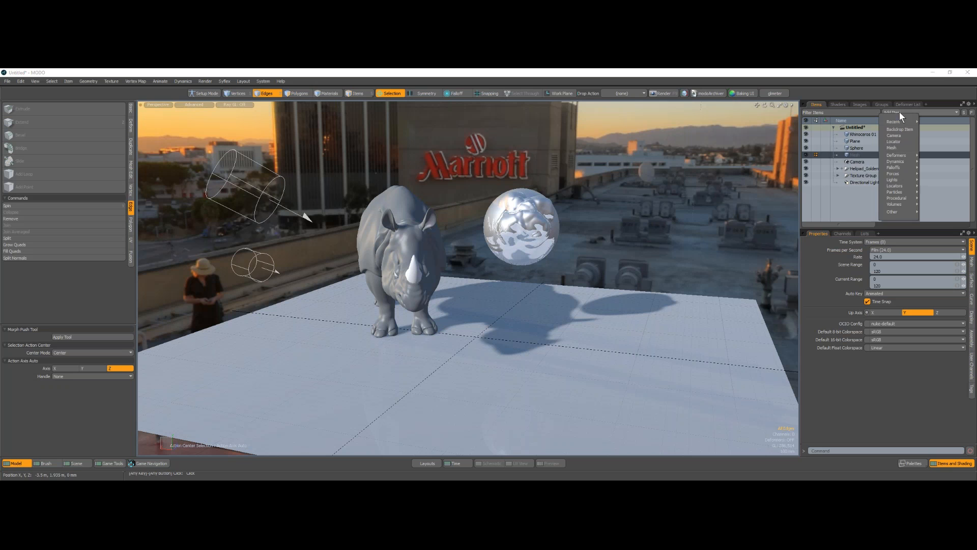
mouse_move(898, 160)
mouse_move(897, 180)
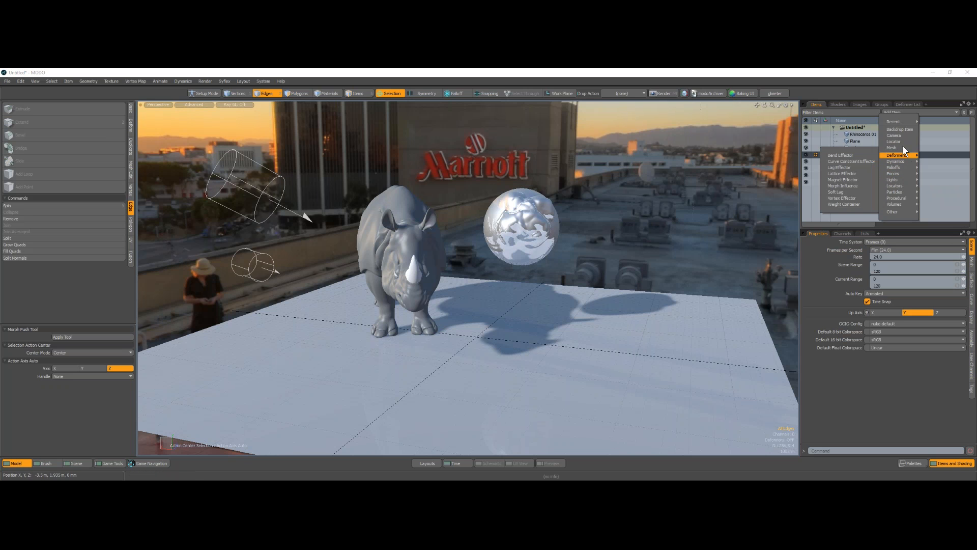
left_click(872, 88)
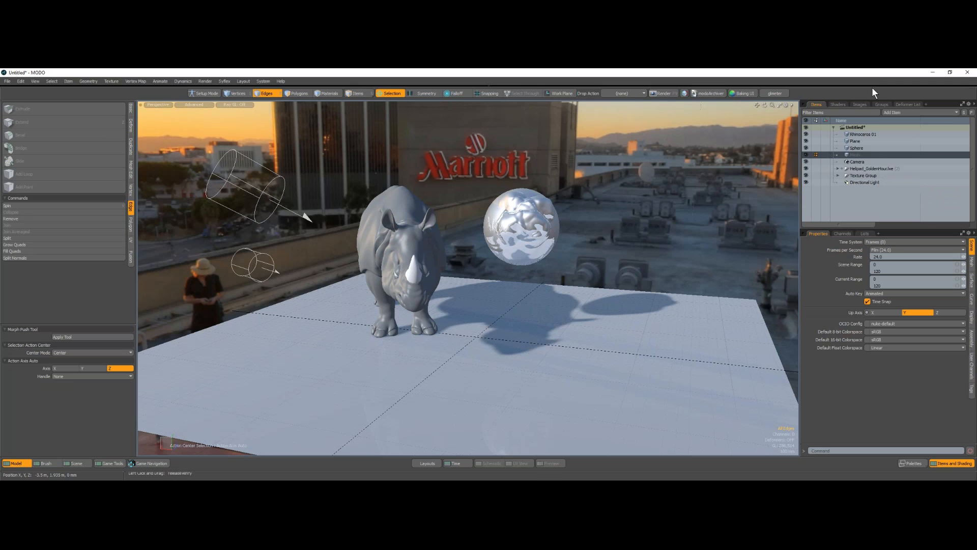
Expand the metal material group in the Shader Tree and select its Unity Material
left_click(839, 104)
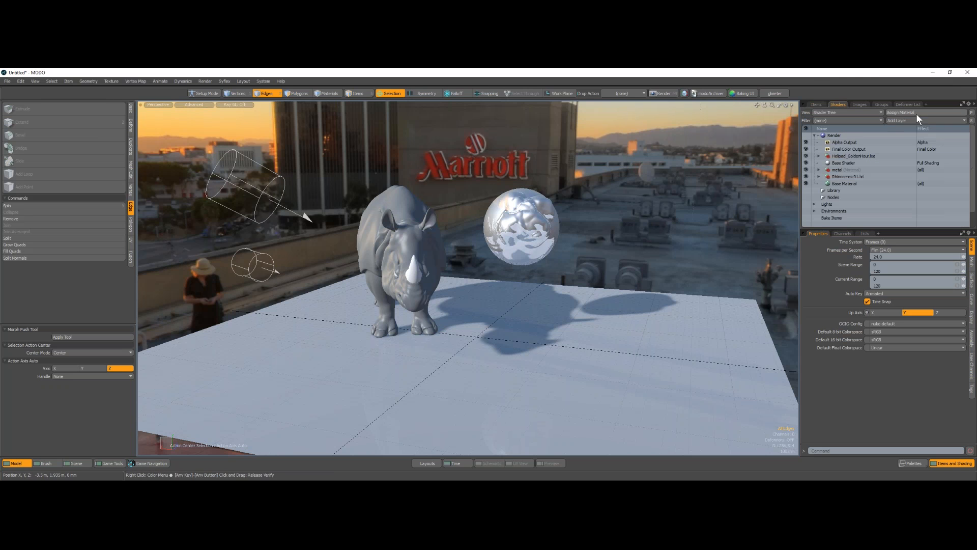
left_click(818, 170)
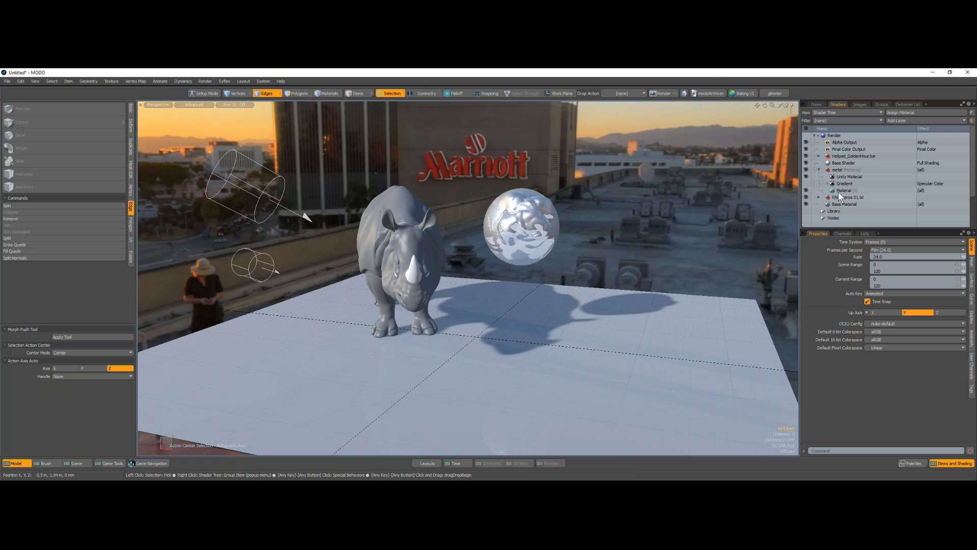
left_click(838, 177)
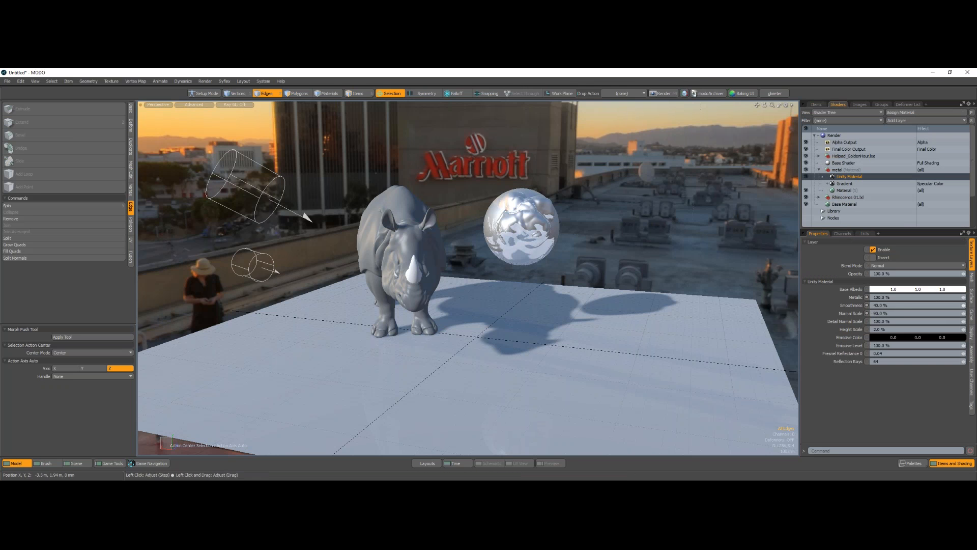
Look at the Unity Material's Base Albedo colour in the Color Picker and close it without changing the colour
left_click(885, 289)
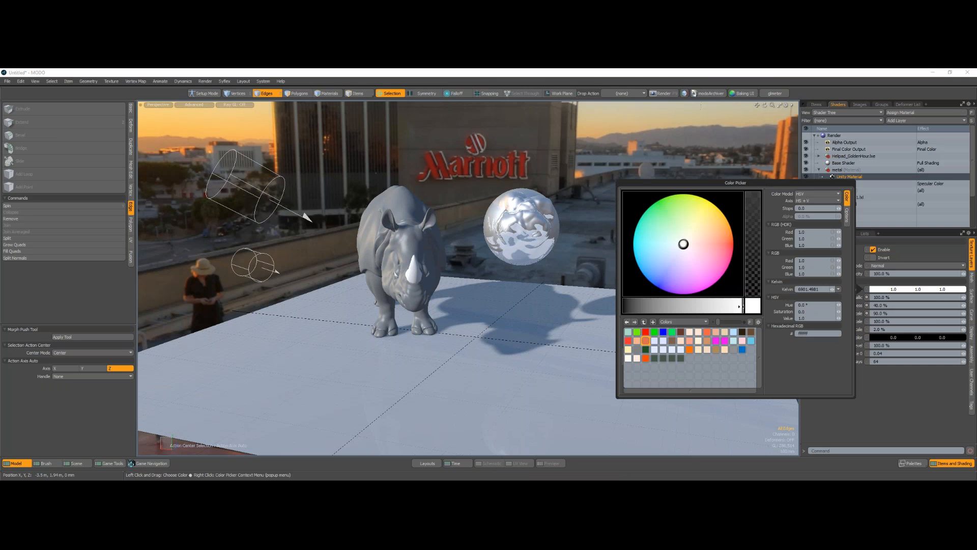
left_click_drag(724, 305, 744, 306)
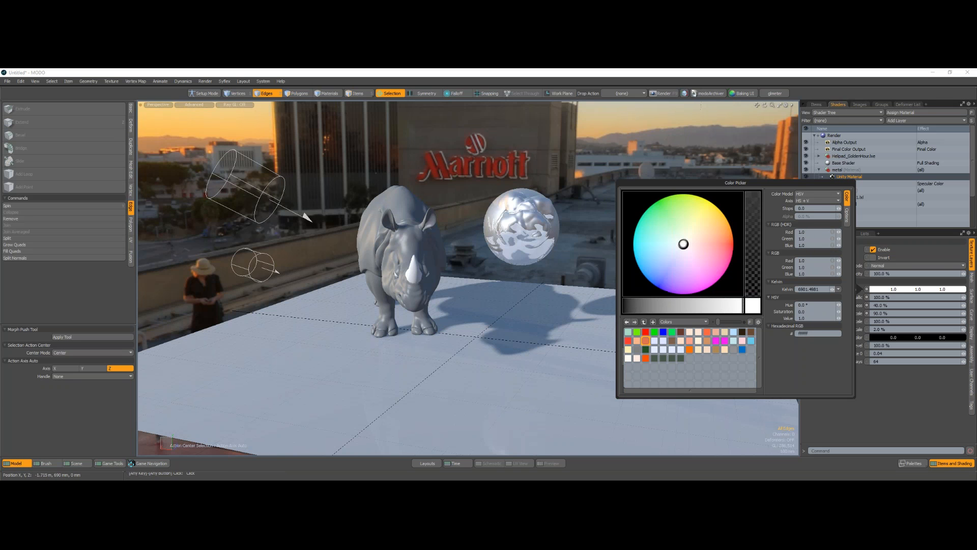
left_click(917, 407)
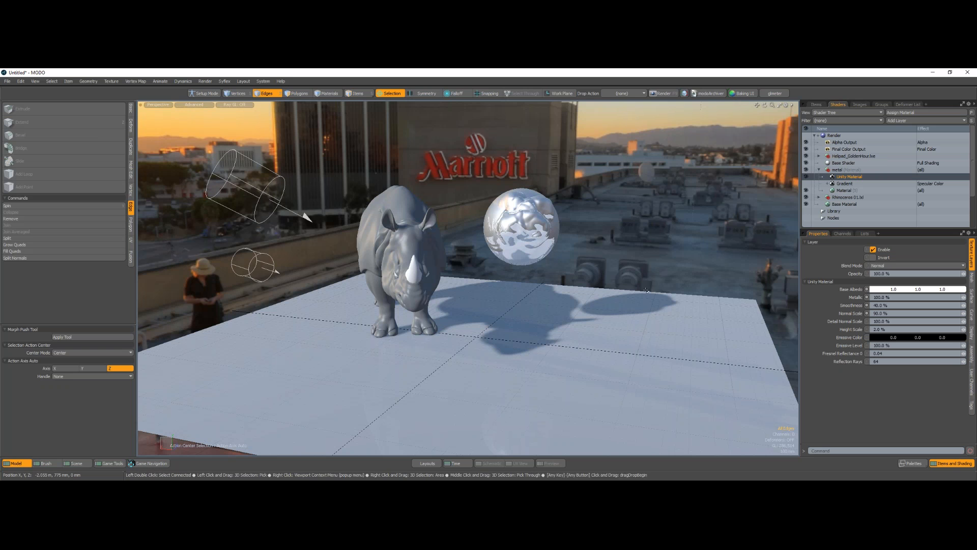
Start Game Navigation and fly around the rhino and sphere to inspect reflections and shadows from all sides
left_click_drag(586, 308, 474, 255, "alt")
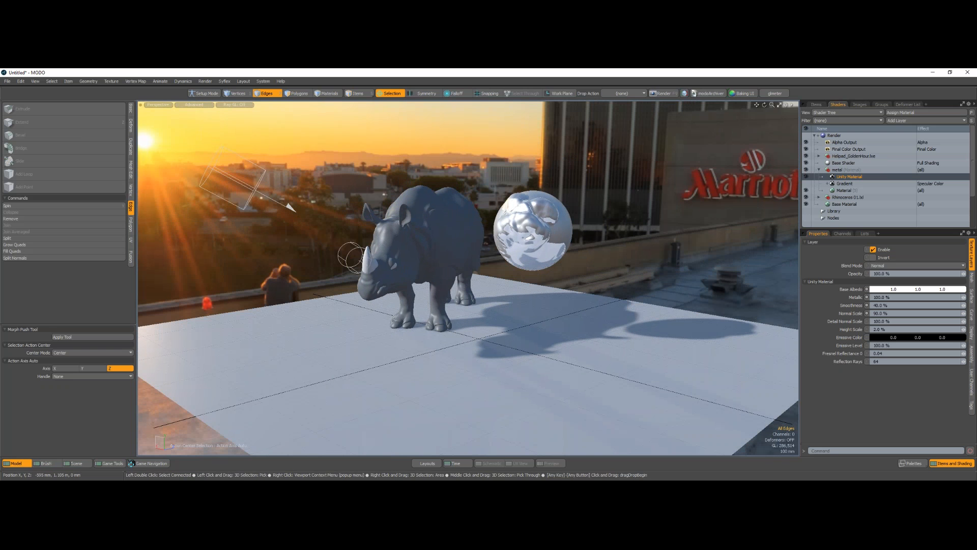
key("alt")
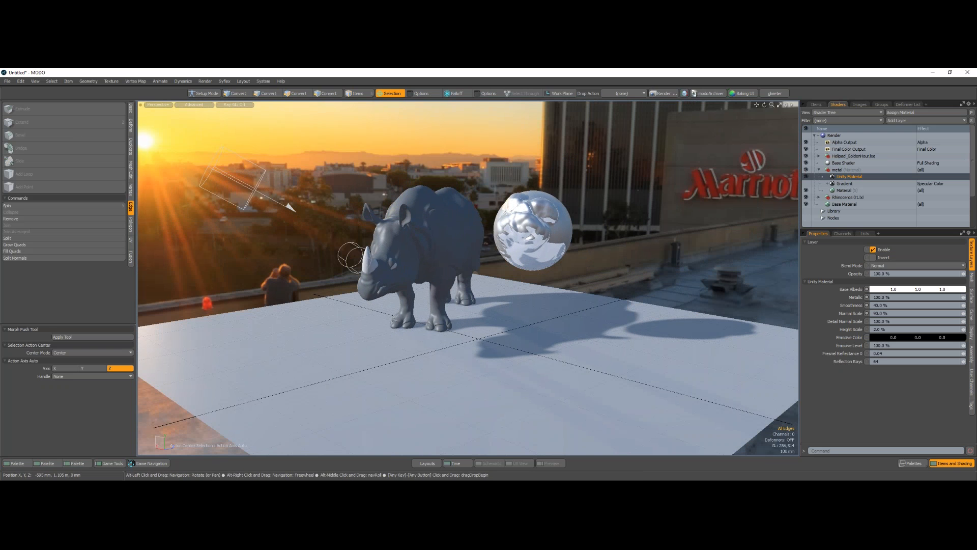
mouse_move(526, 270)
left_mouse_down("alt")
mouse_move(594, 250)
mouse_move(614, 271)
mouse_move(415, 297)
mouse_move(443, 300)
left_mouse_up("alt")
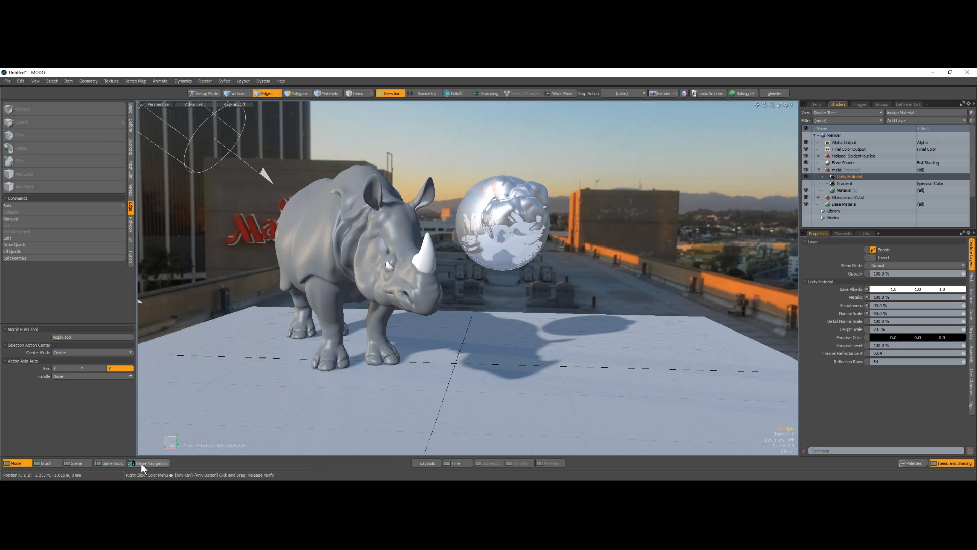
left_click_drag(325, 391, 319, 393, "ctrl+alt")
left_click_drag(319, 393, 379, 377, "alt")
left_click(150, 463)
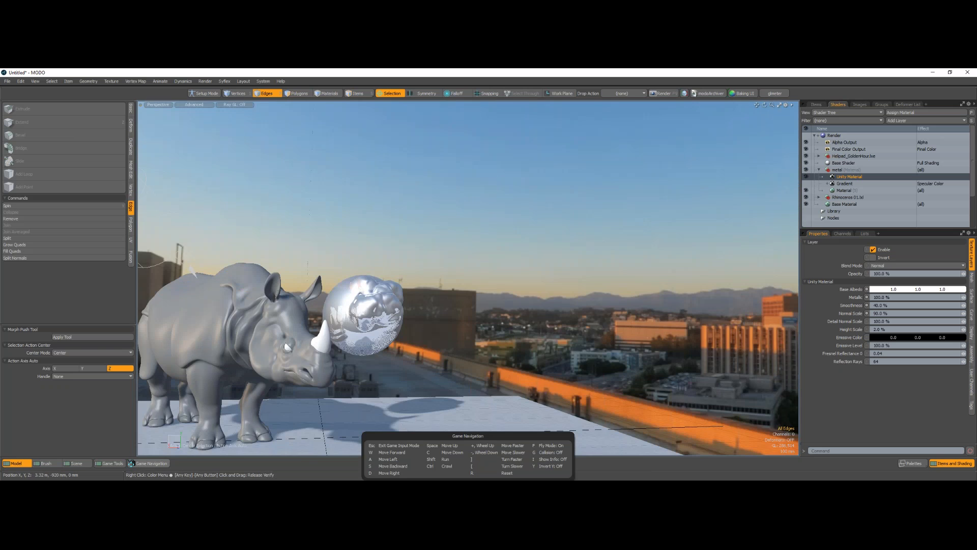
key("w")
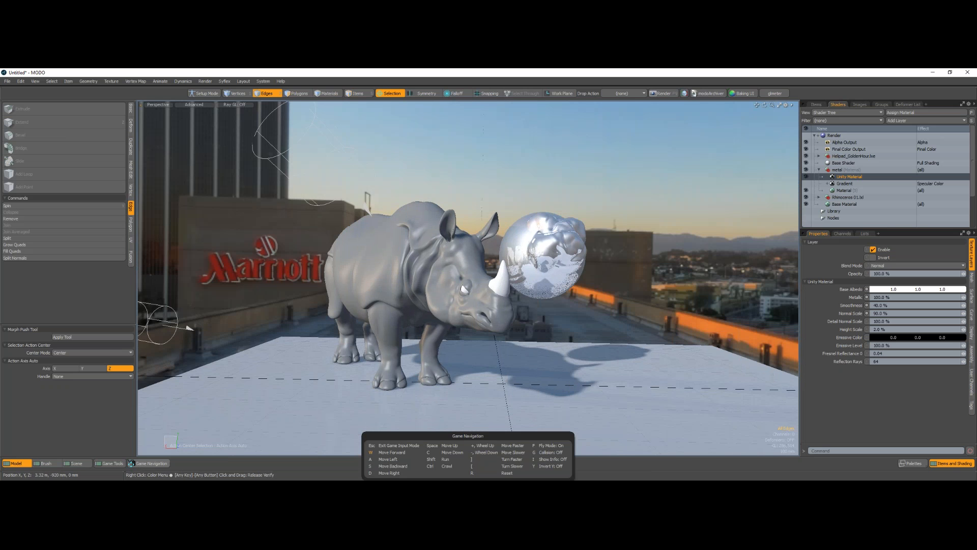
key("s")
key("d")
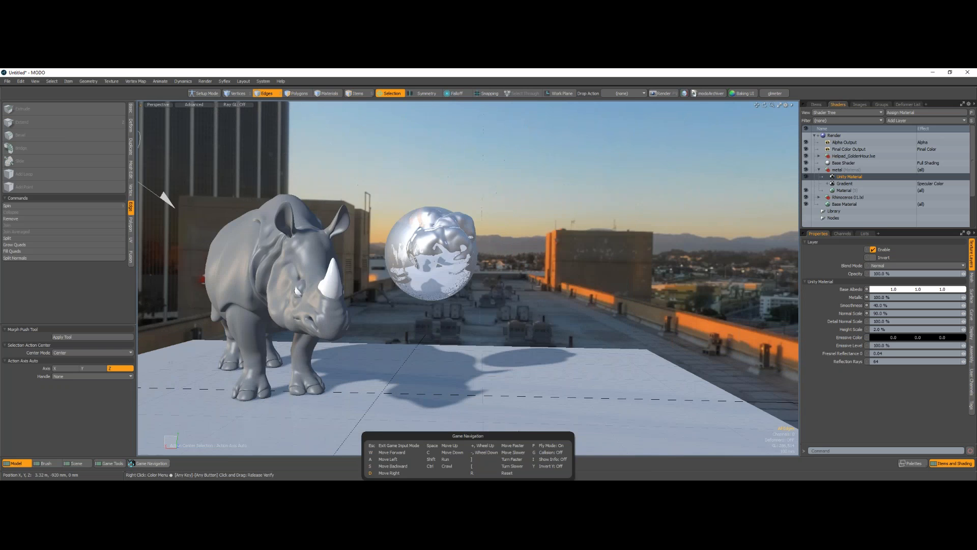
key("d")
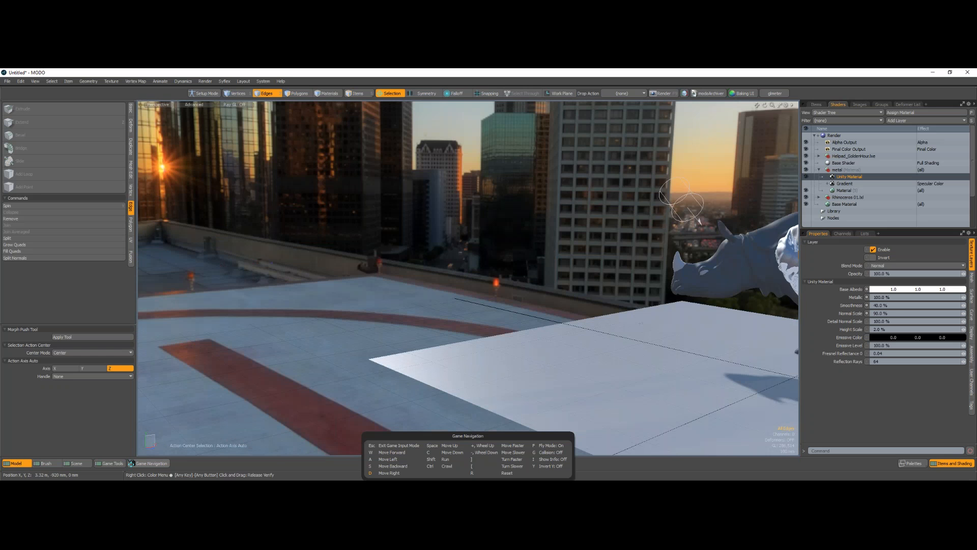
key("d")
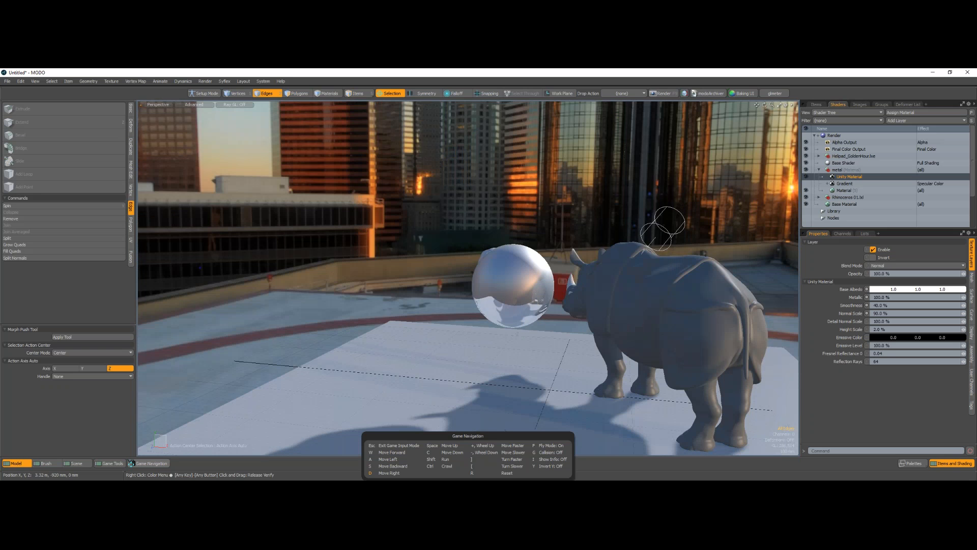
key("d")
key("d")
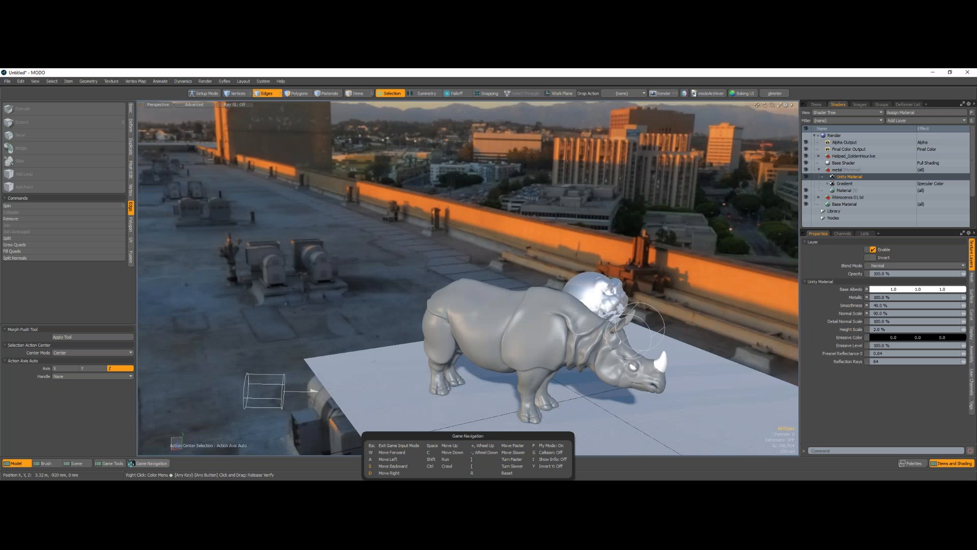
key("w")
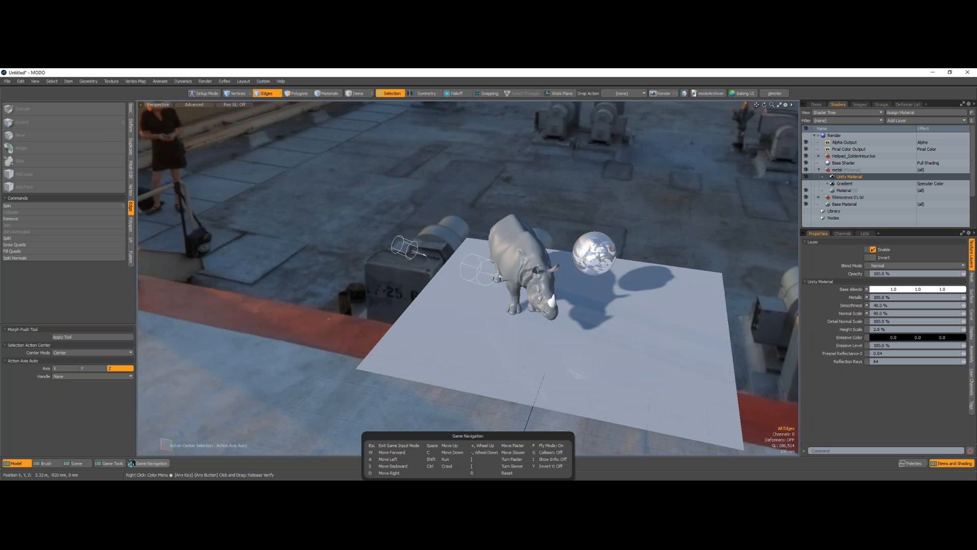
Turn collision on in Game Navigation and move repeatedly toward and away from the rhino and sphere
key("s")
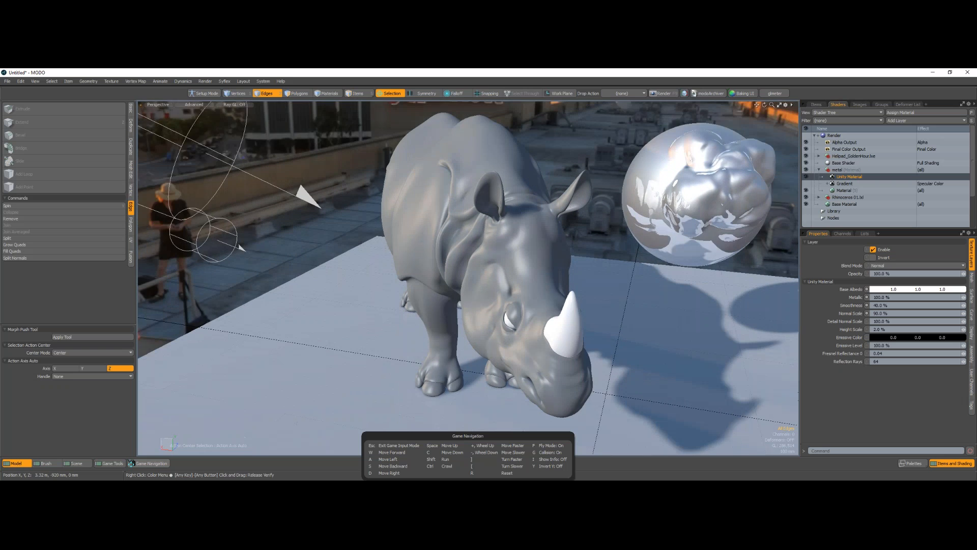
key("w")
key("s")
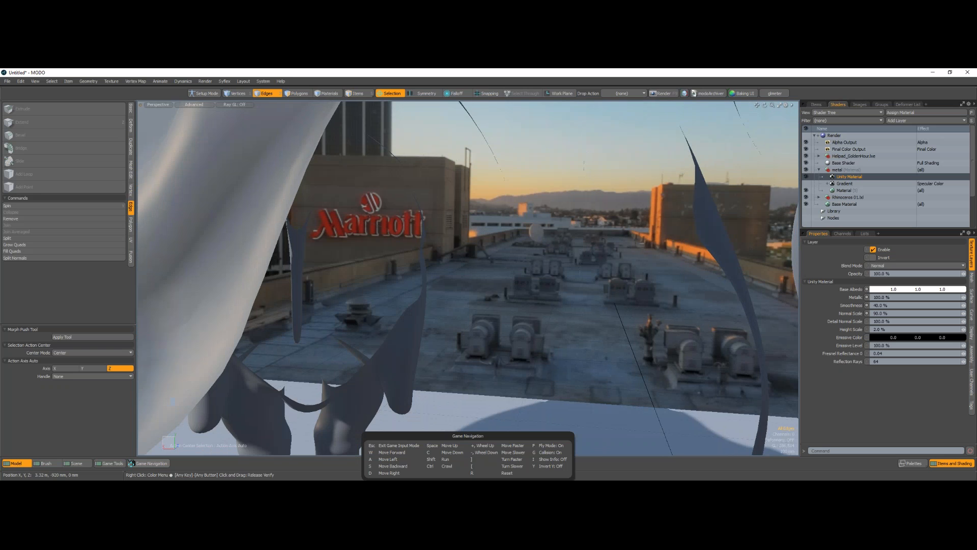
key("w")
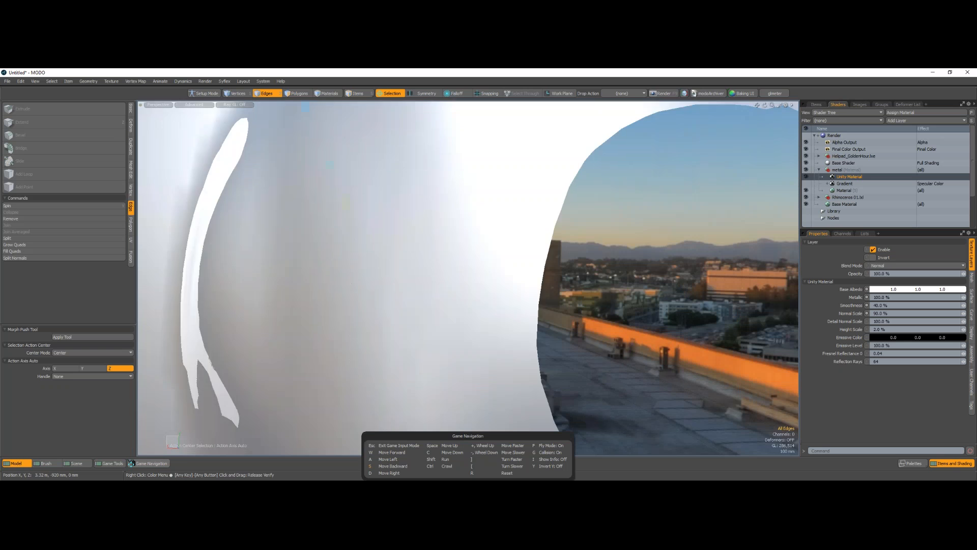
key("s")
key("w")
key("s")
key("s")
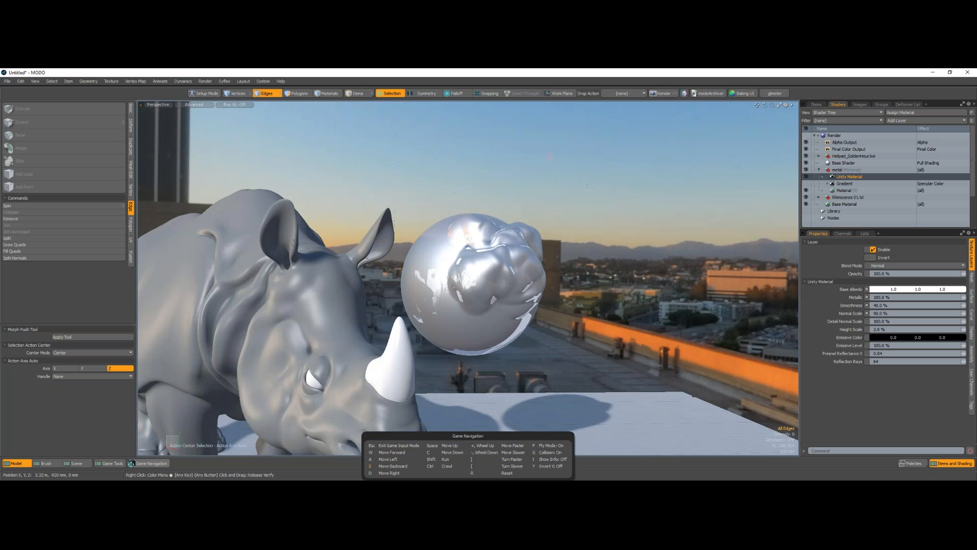
key("s")
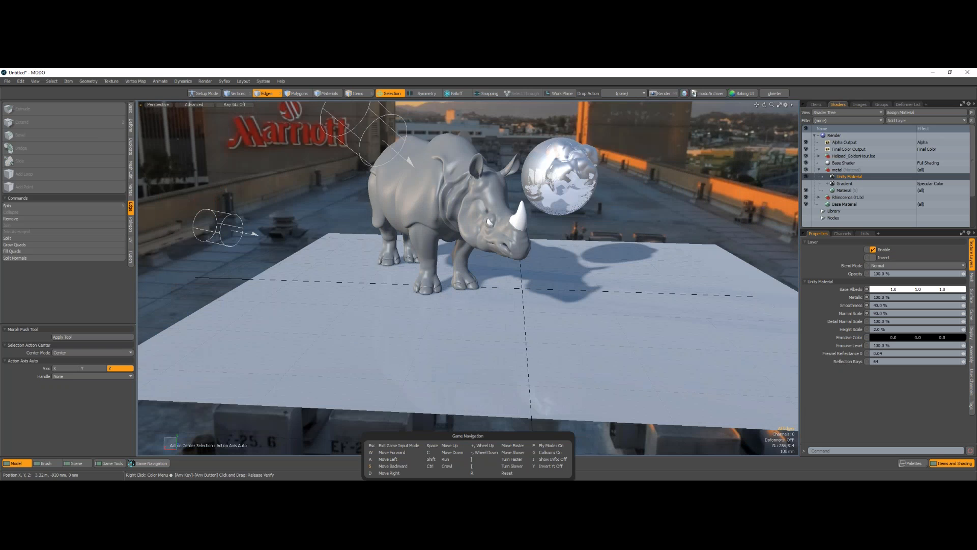
key("w")
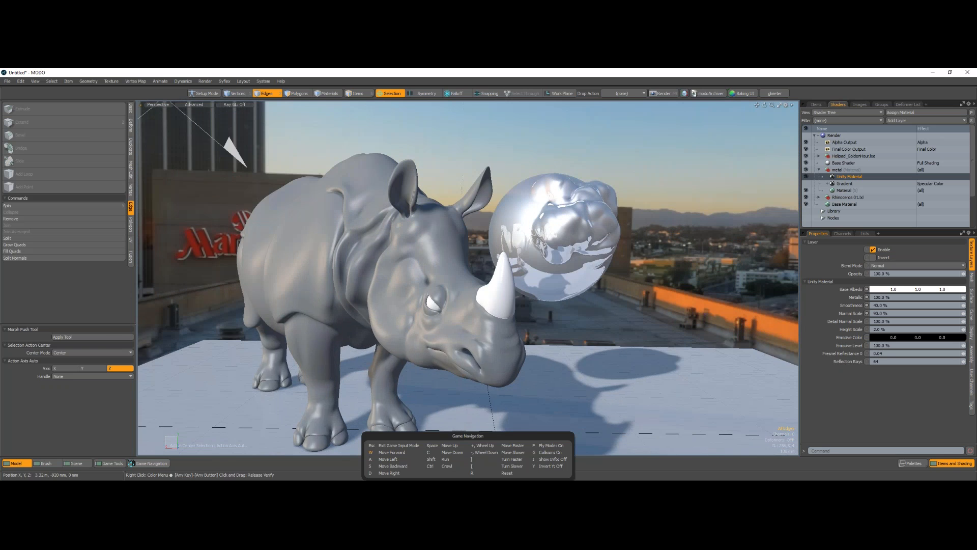
Try running and crawling movement speeds around the rhino and sphere, and exit Game Navigation
key("w")
key("s")
key("shift+w")
key("s")
key("d")
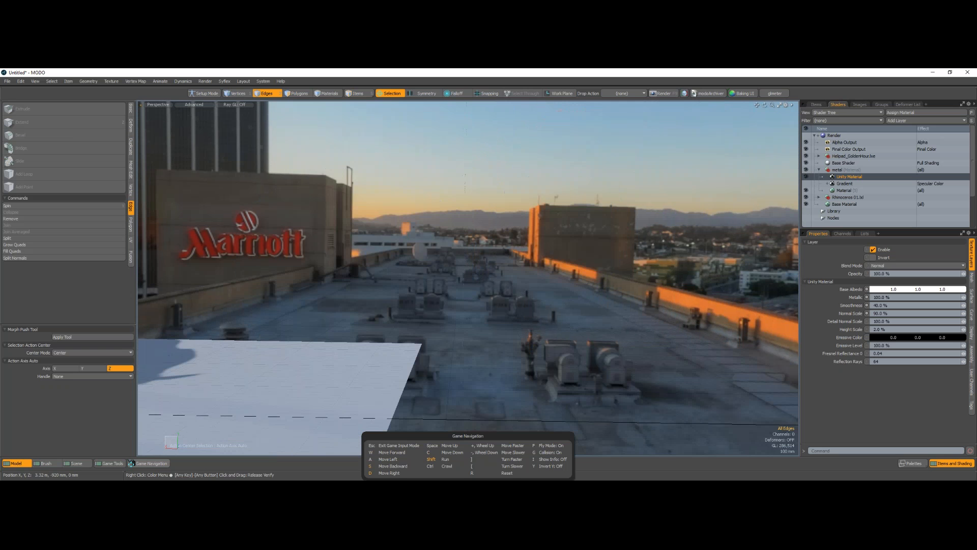
key("shift+w")
key("shift+s")
key("ctrl+w")
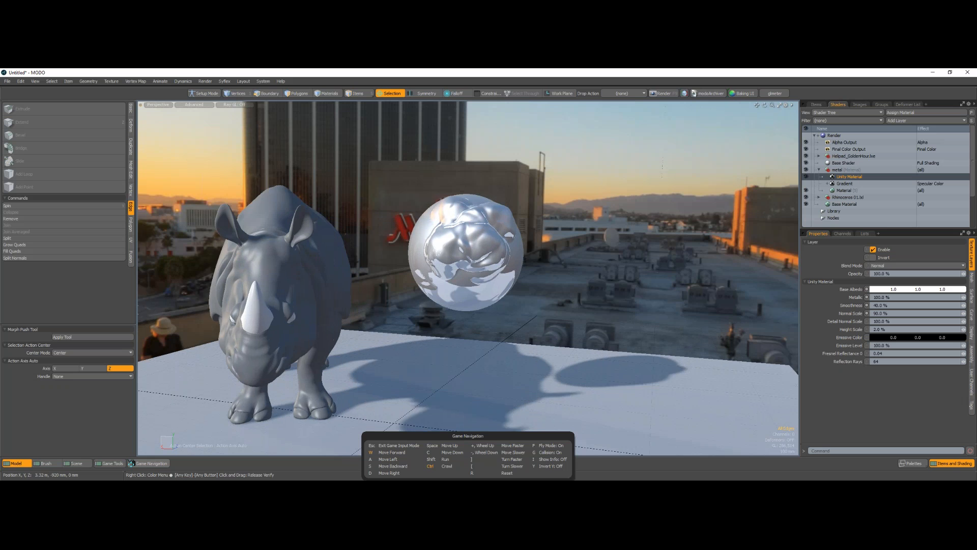
key("s")
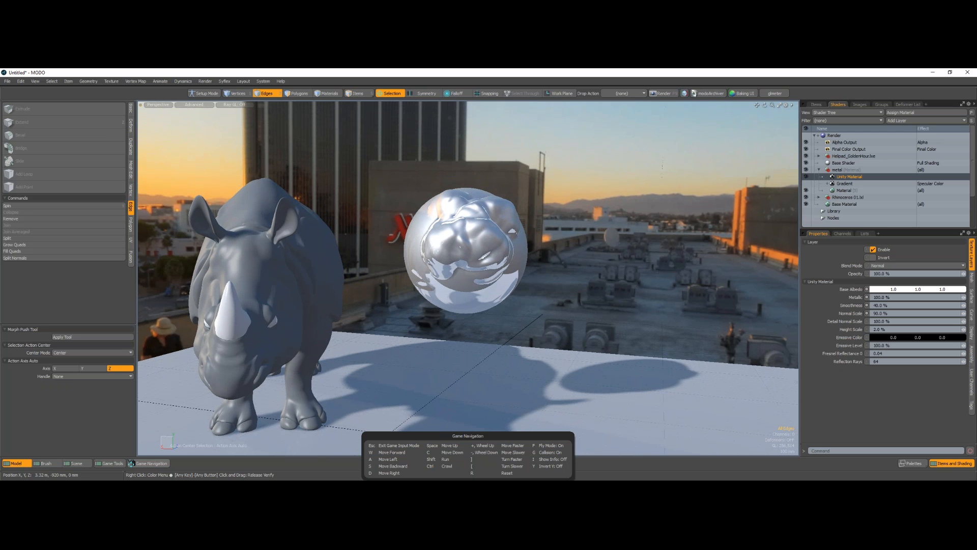
key("Escape")
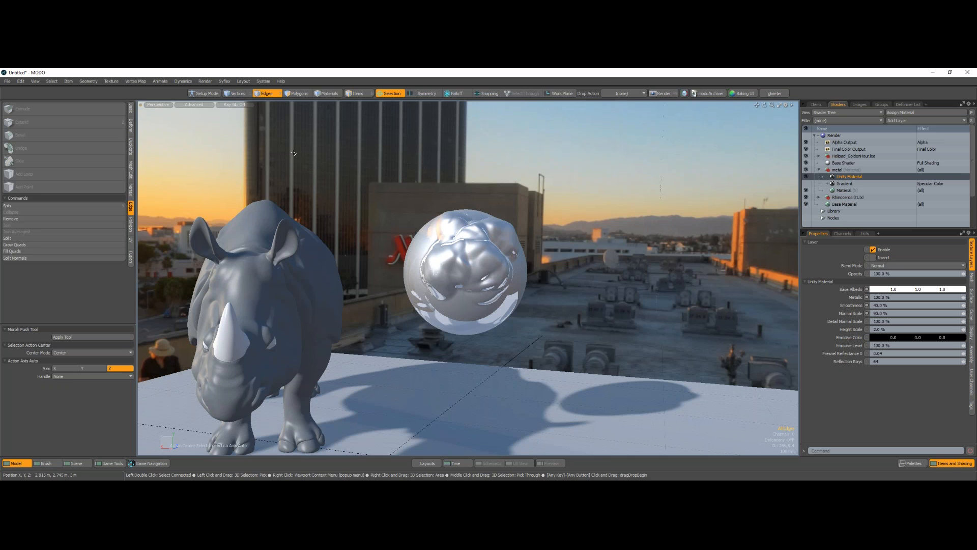
Show the layout tabs and open the project location chooser, closing it without entering a folder
left_click(86, 85)
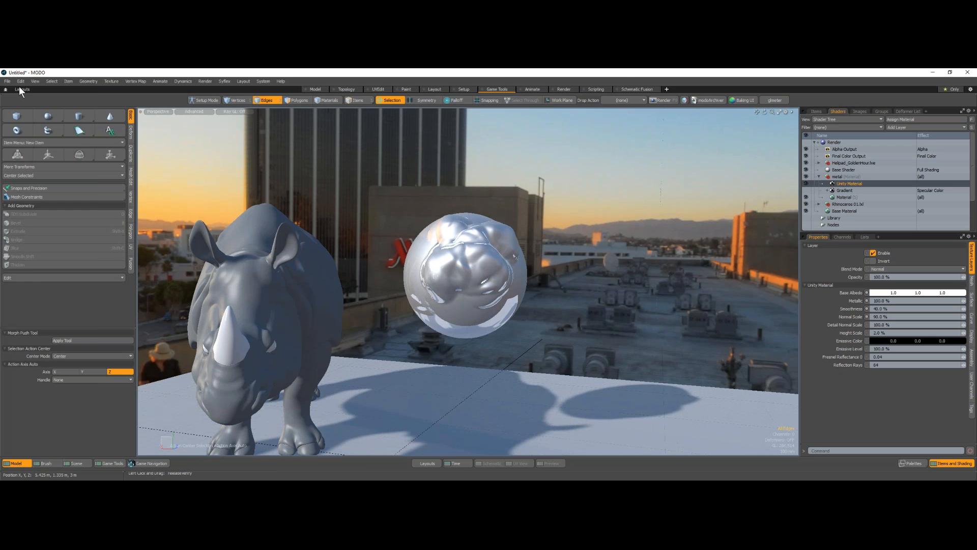
left_click(7, 82)
left_click(49, 199)
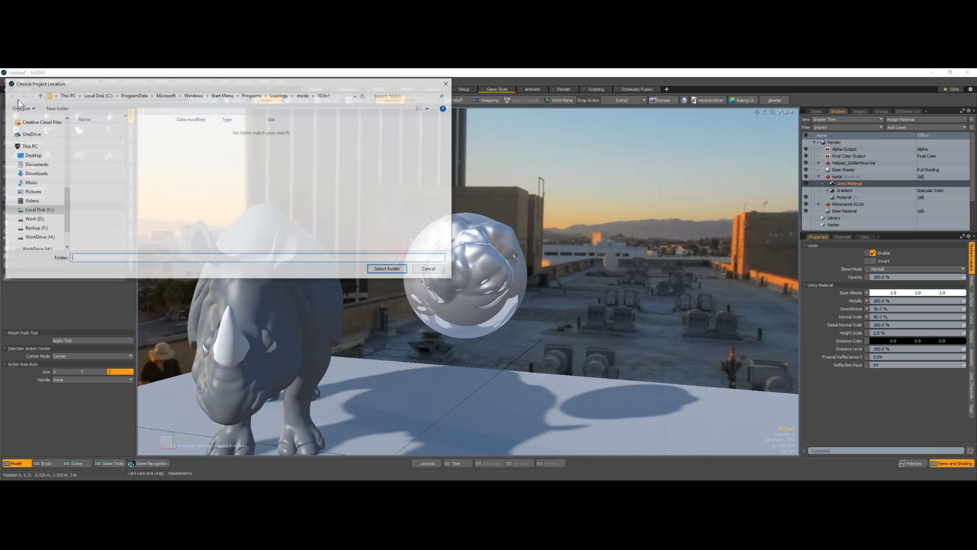
left_click(395, 272)
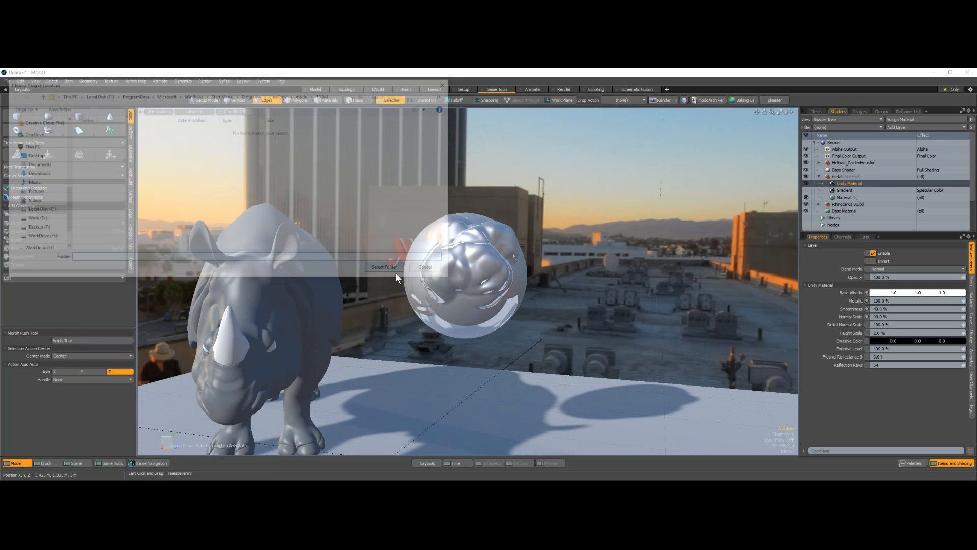
left_click(719, 289)
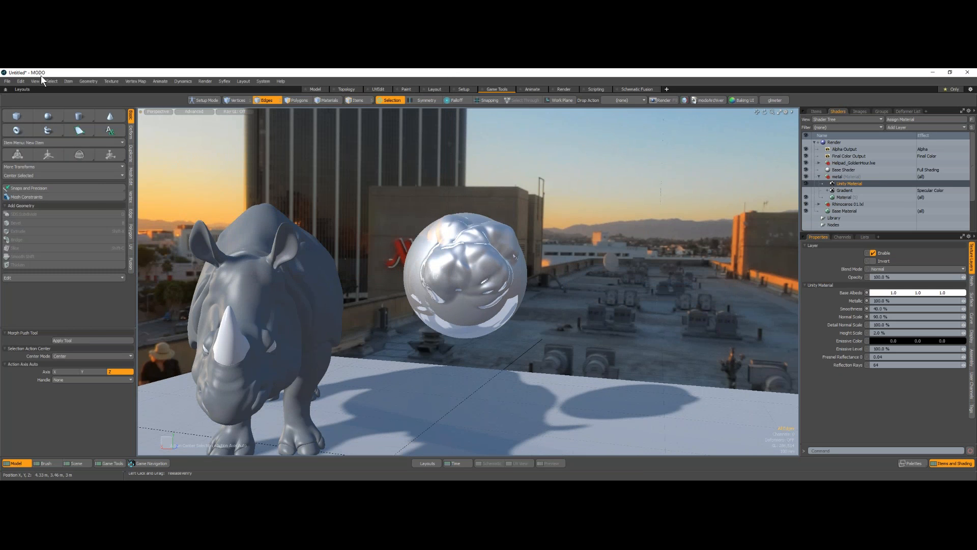
Try to set the project location to a folder named sdfdssdfdsf and cancel the chooser
left_click(8, 82)
left_click(23, 95)
type("sdfdssdfdsf")
left_click(389, 269)
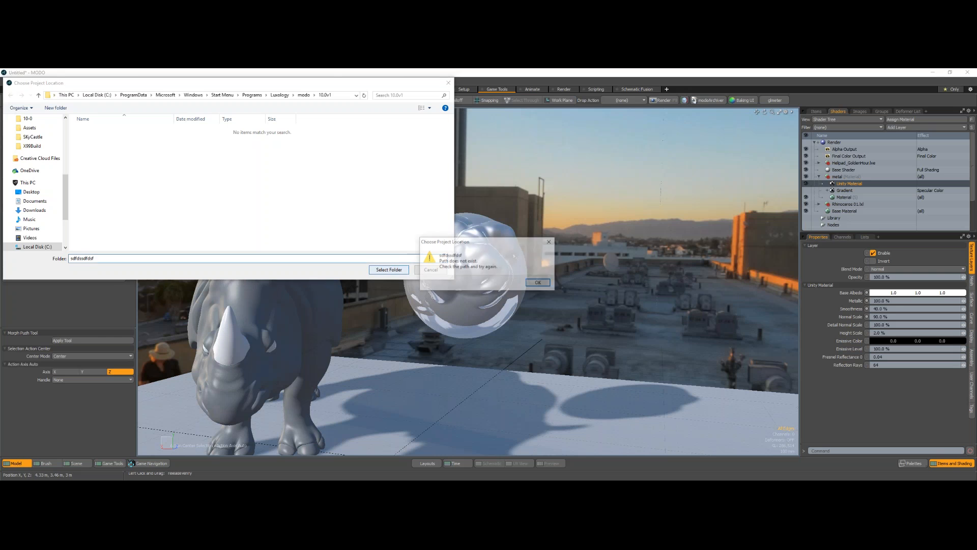
left_click(542, 285)
left_click(430, 269)
Create a new empty scene
left_click(8, 82)
left_click(13, 103)
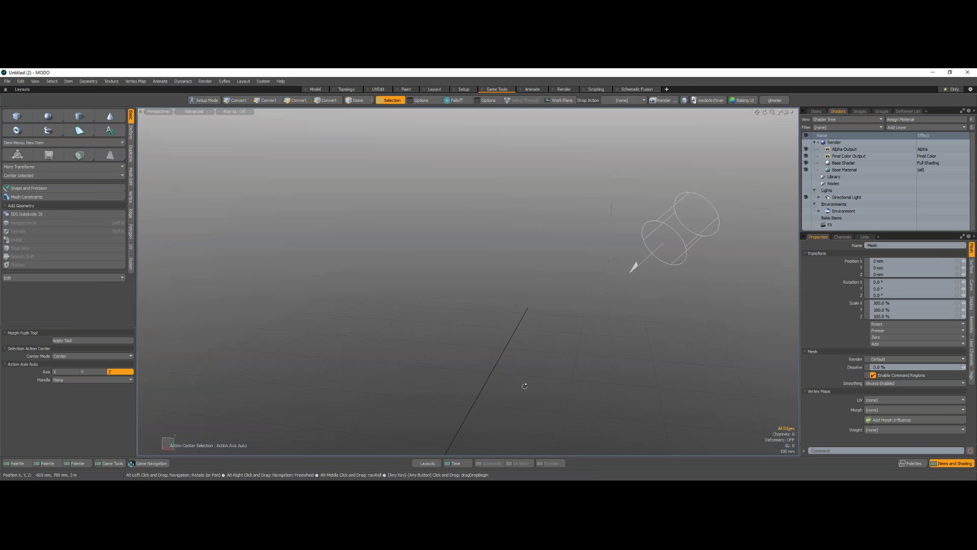
Add a unit cube to the empty scene and select one of its top edges
left_click_drag(525, 385, 432, 265, "alt")
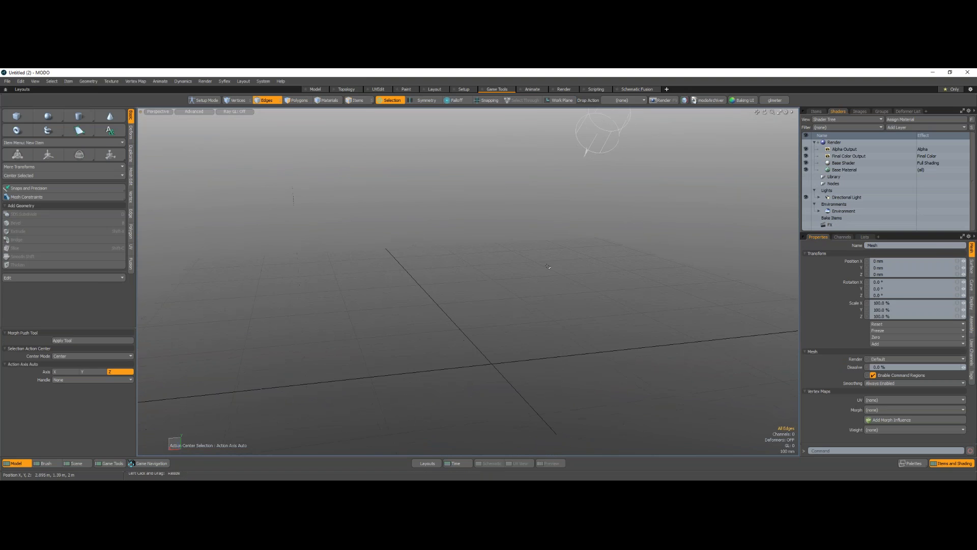
left_click(17, 117)
left_click_drag(489, 331, 423, 286, "alt")
left_click(439, 274)
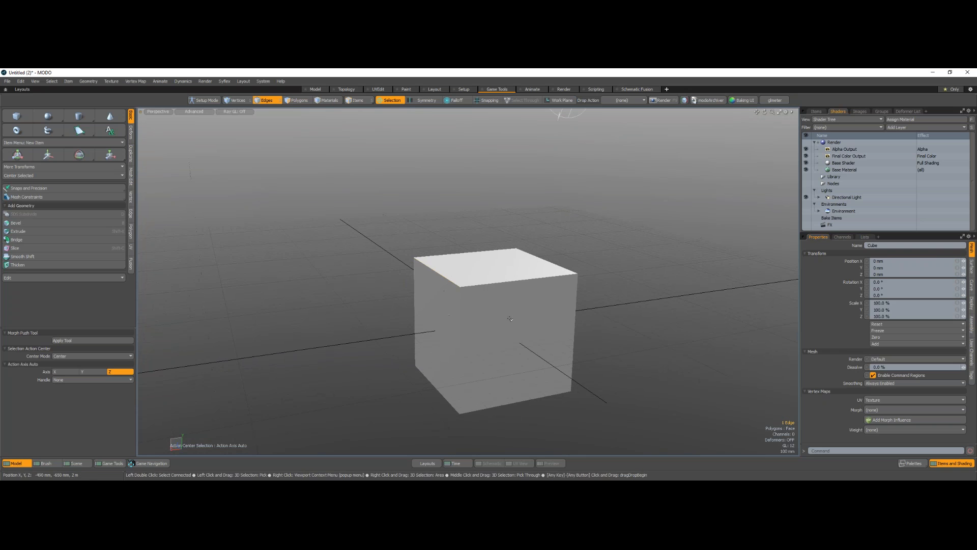
Check the cube's other vertex maps and look through the vertex map commands for smoothing options
left_click(864, 237)
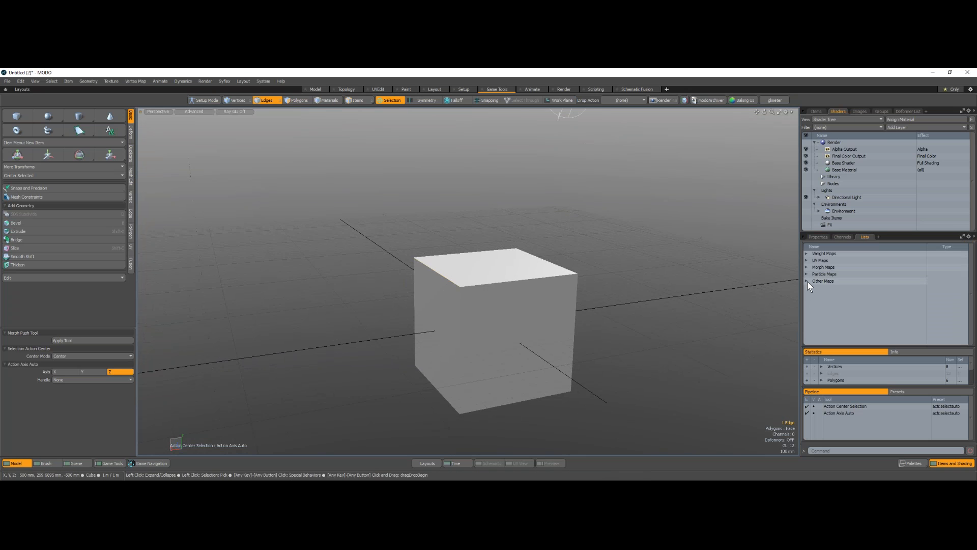
left_click(807, 281)
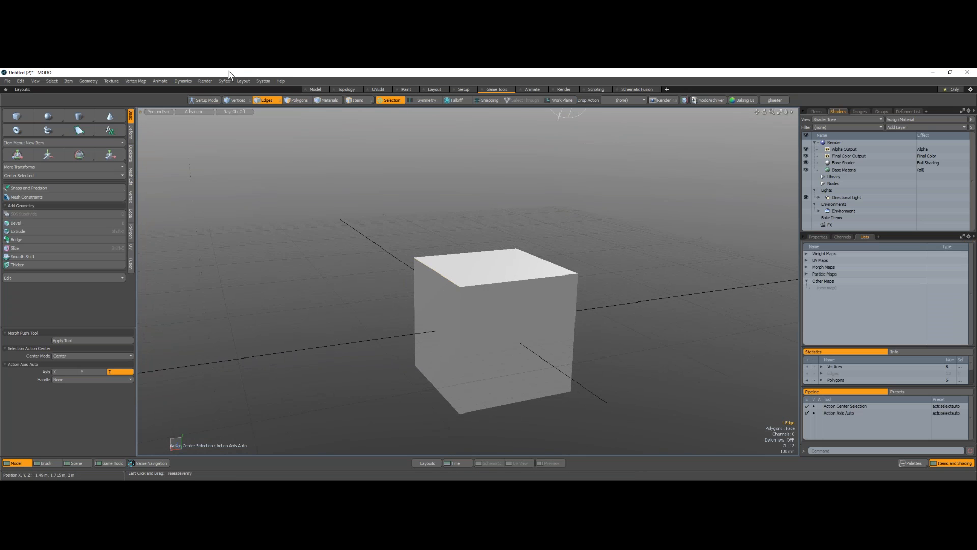
left_click(136, 81)
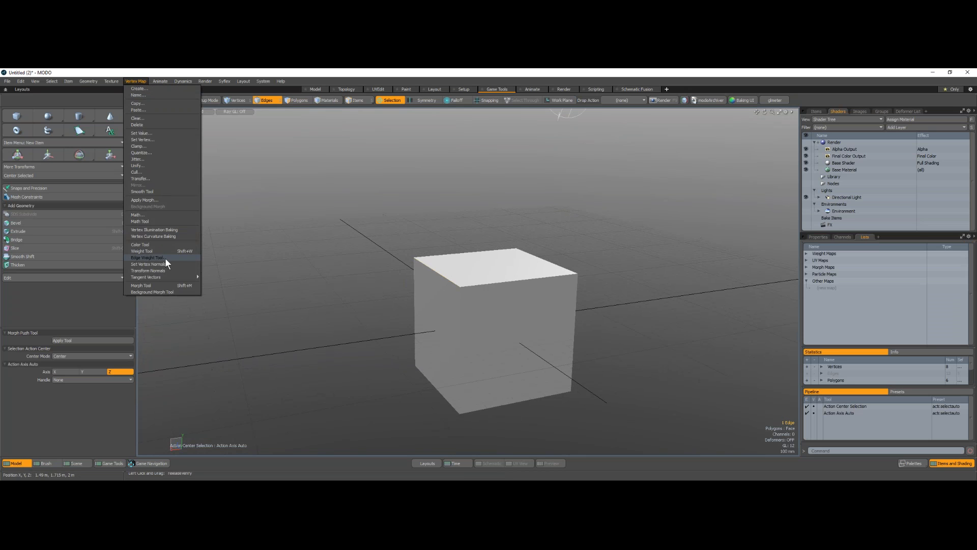
left_click(297, 234)
Raise the Base Material's smoothing angle to about 206° to smooth the shading across the cube's edges
left_click(817, 237)
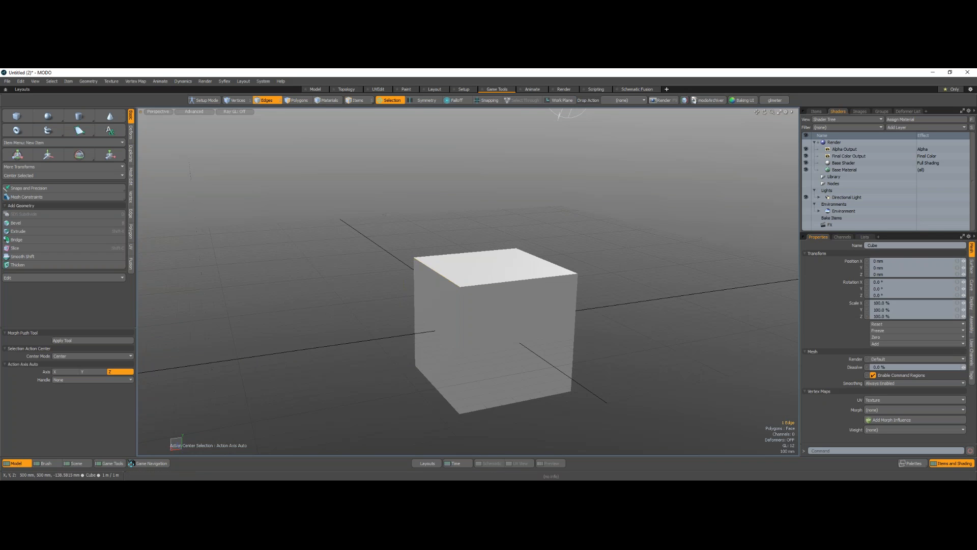
left_click(848, 169)
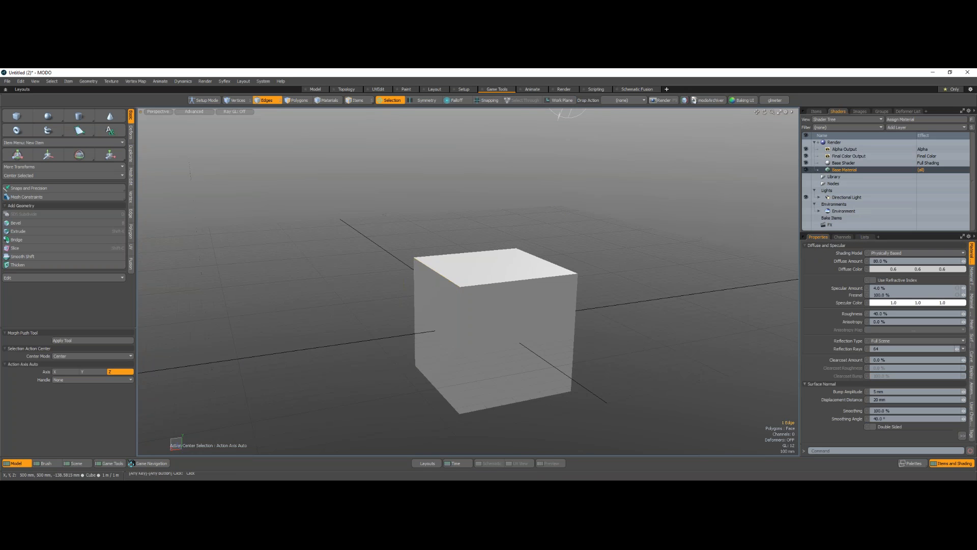
left_click_drag(963, 418, 970, 418)
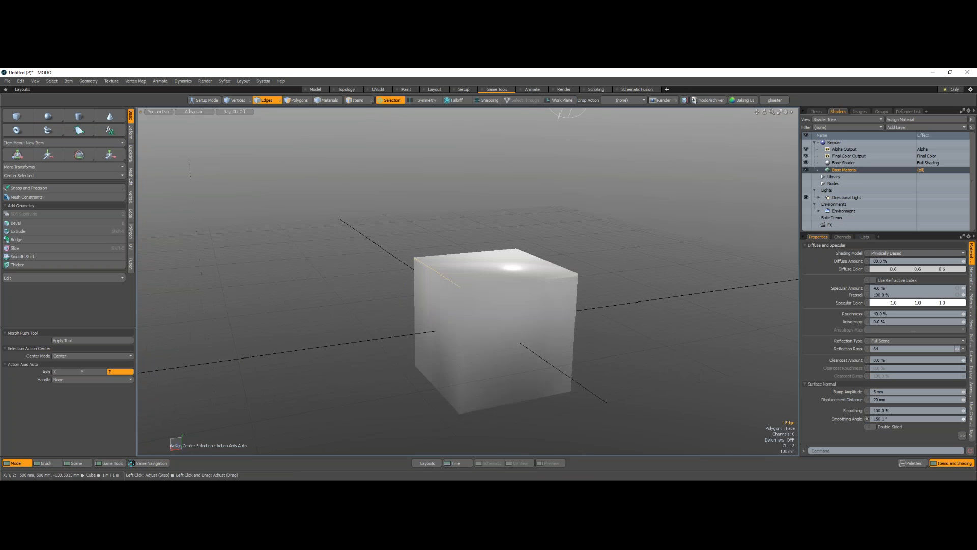
left_click_drag(524, 330, 544, 348, "alt")
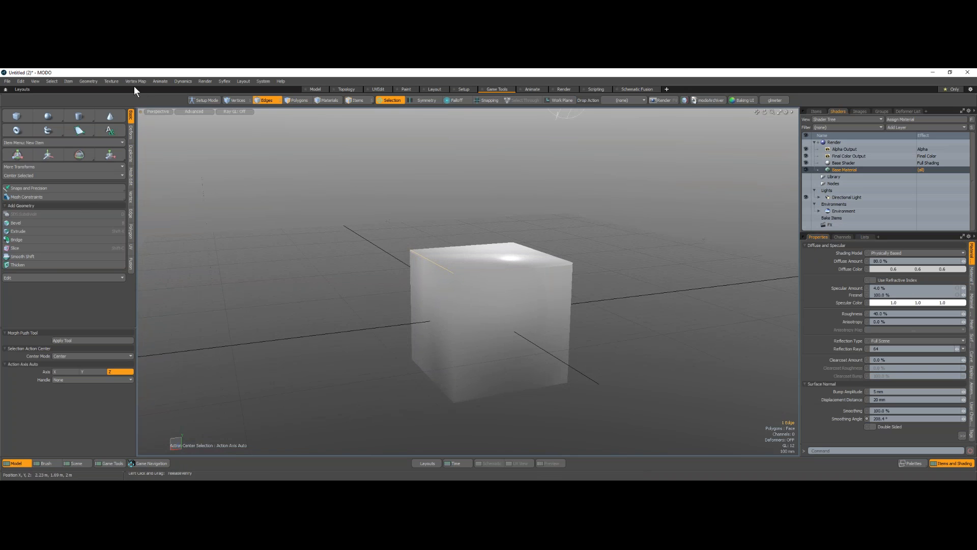
Select all of the cube's edges and harden them with the Hard Edge Smoothing tools
left_click(118, 462)
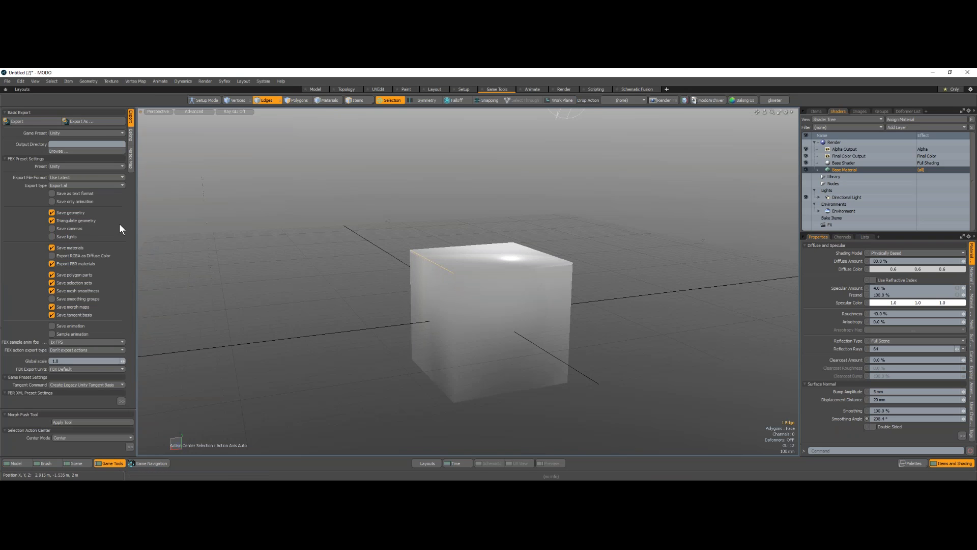
left_click(131, 158)
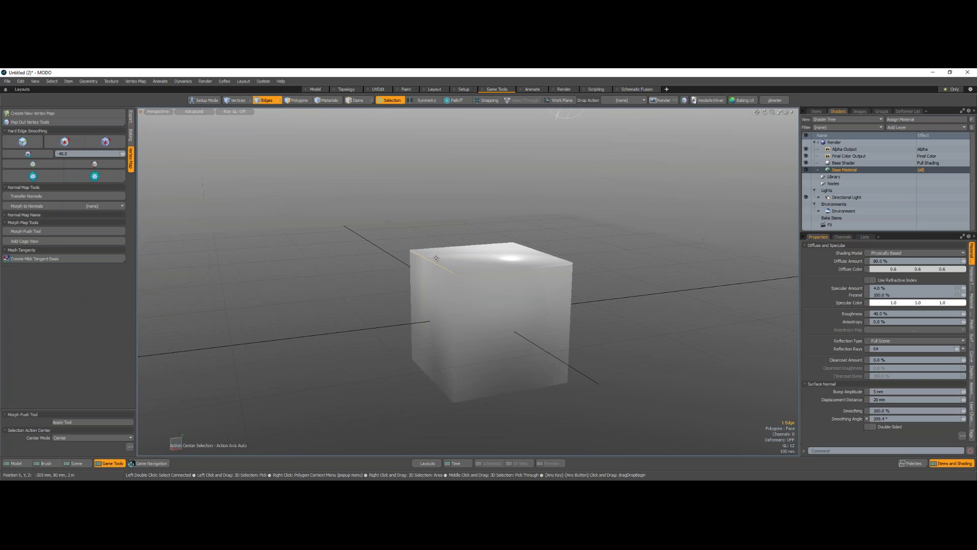
double_click(436, 258)
left_click(64, 142)
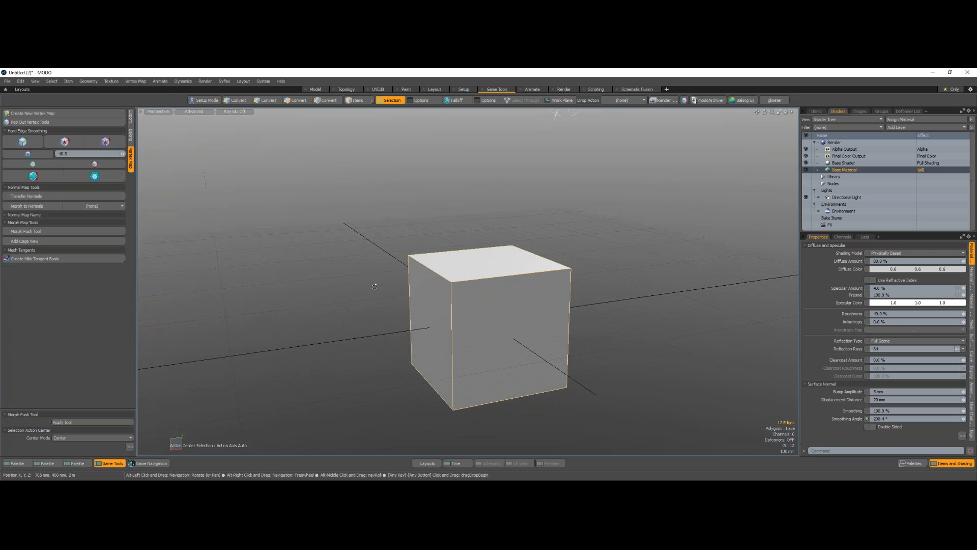
left_click_drag(347, 242, 351, 238, "alt")
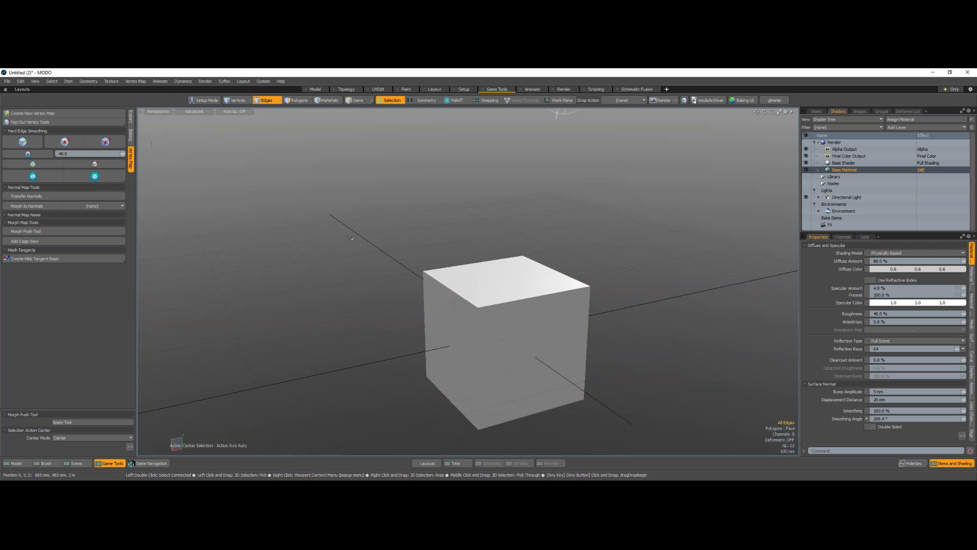
Try to delete the Vertex Normal map from the cube's other vertex maps
left_click(865, 237)
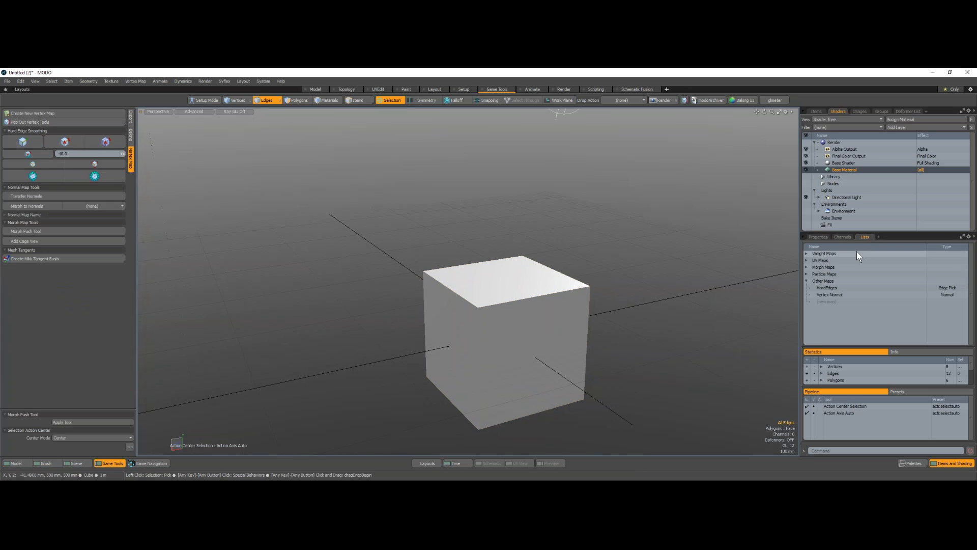
left_click(831, 293)
right_click(831, 292)
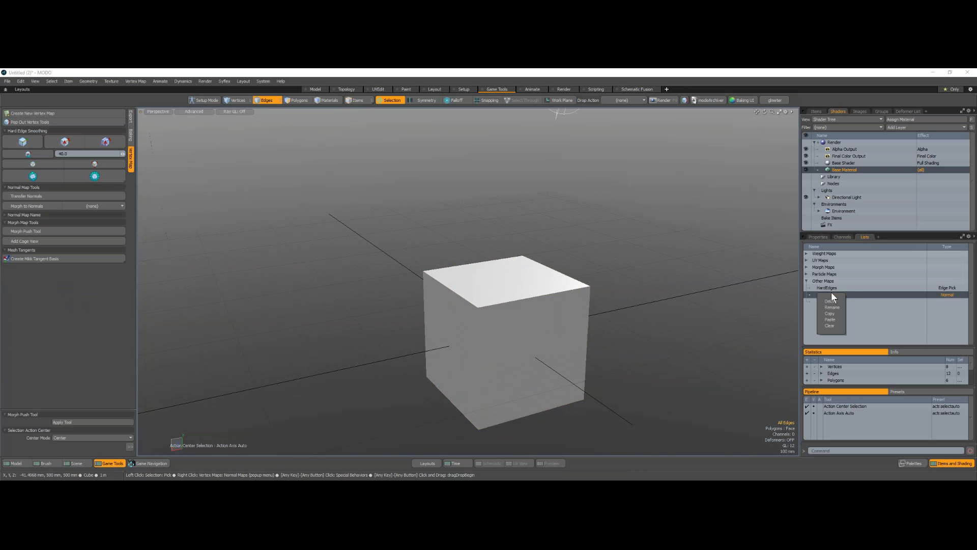
left_click(836, 300)
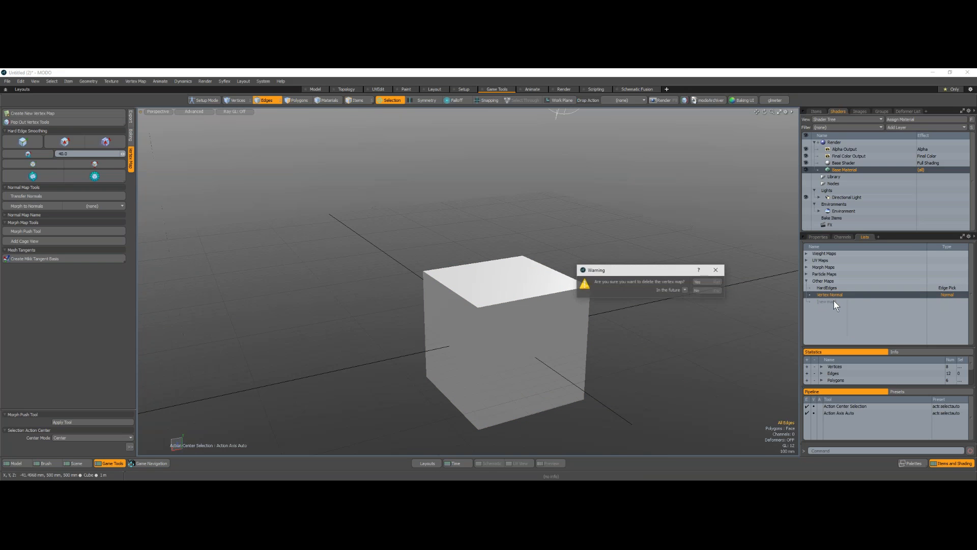
left_click(698, 278)
left_click_drag(607, 333, 677, 269, "alt")
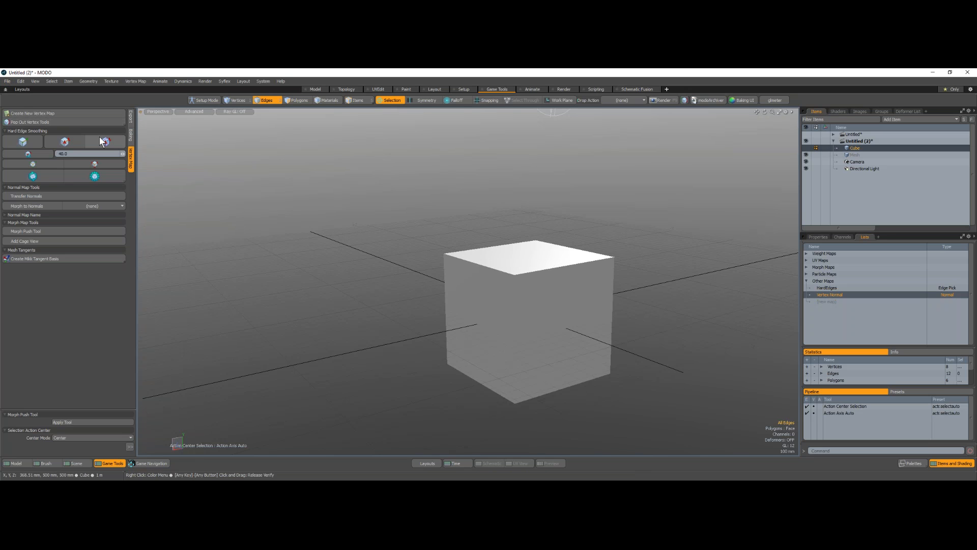
Add the Low Full Figure mesh from the Human mesh presets to the scene
key("F6")
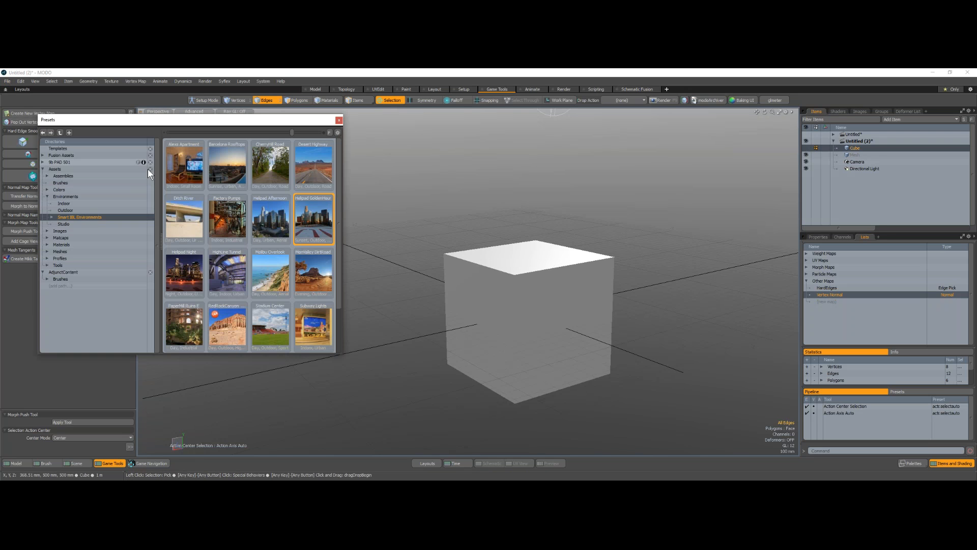
left_click(47, 251)
left_click(69, 264)
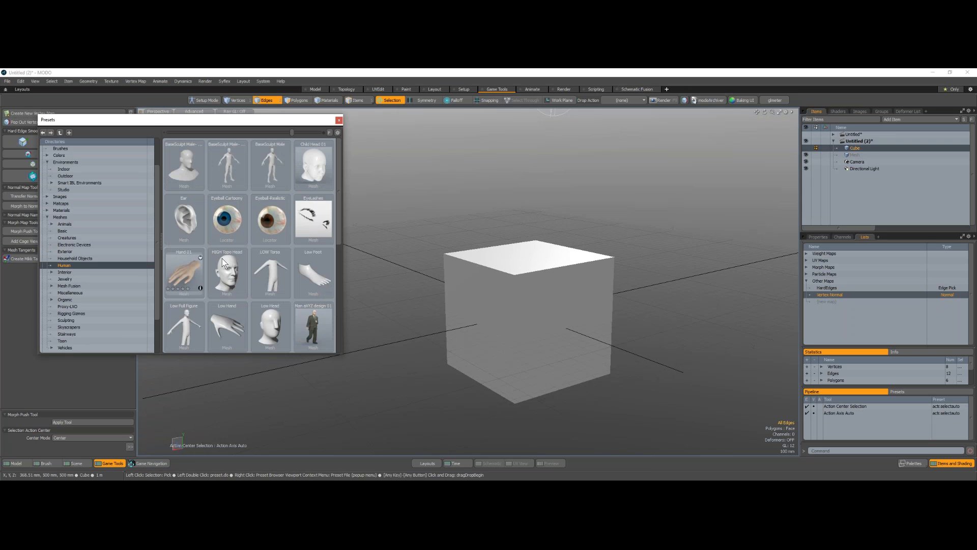
double_click(189, 322)
left_click(339, 120)
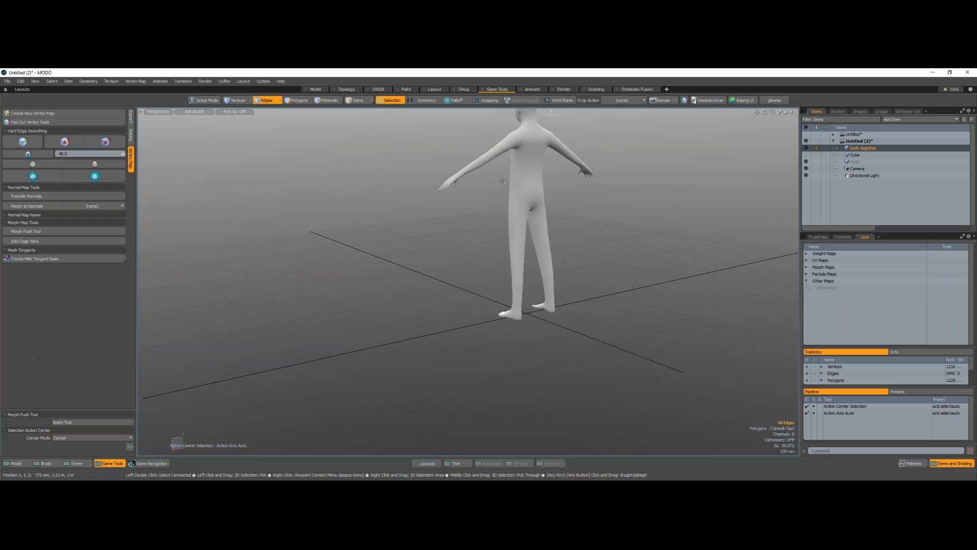
left_click_drag(516, 223, 464, 338, "alt+shift")
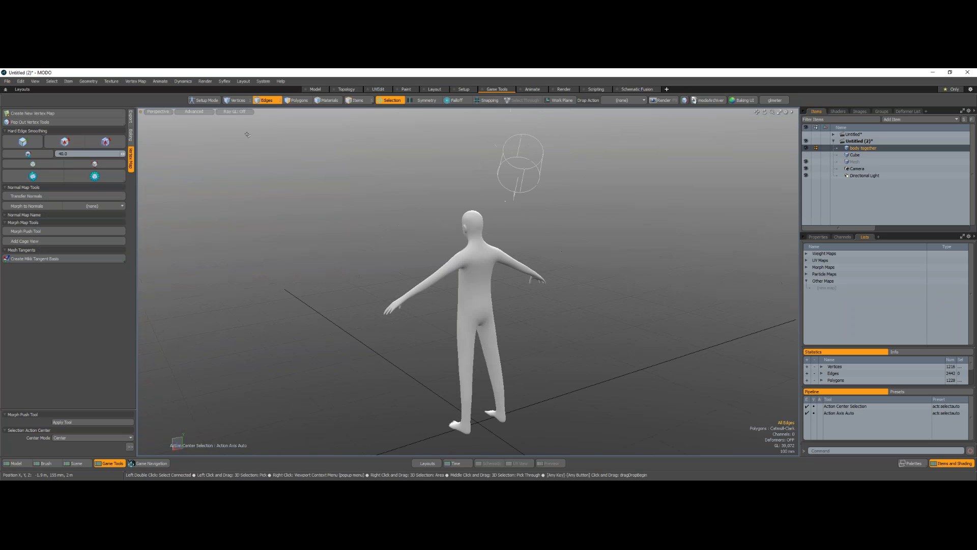
Enlarge the mesh statistics list and expand the figure's edge categories to look for selection sets
left_click(52, 81)
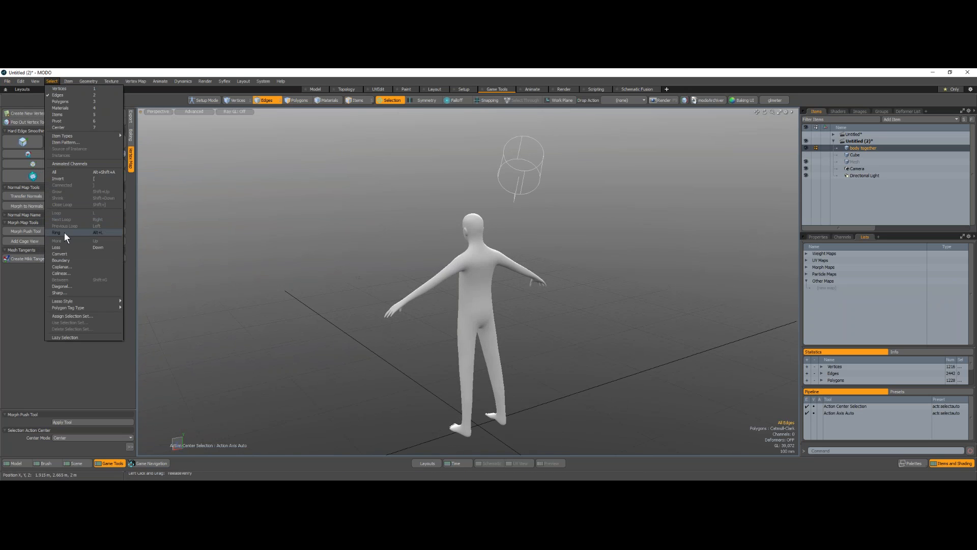
left_click(906, 228)
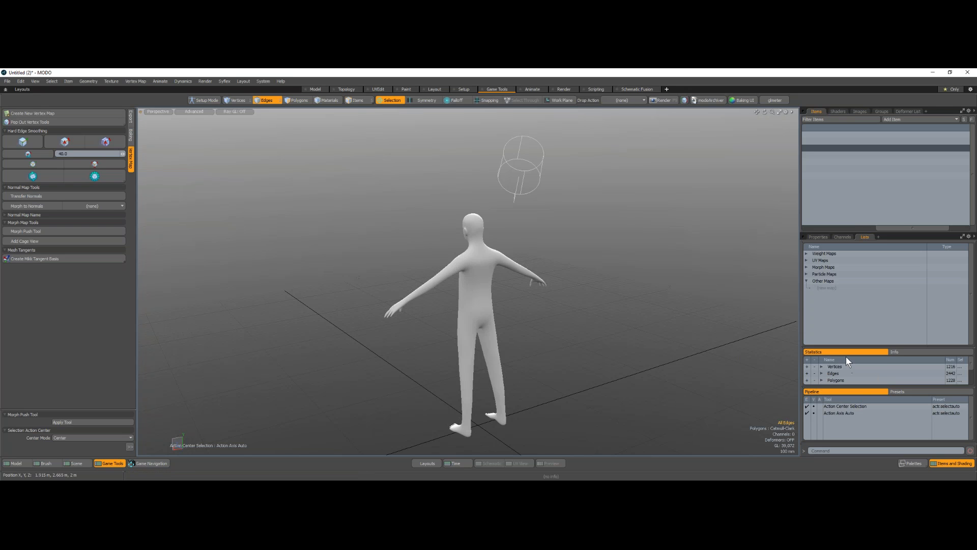
left_click_drag(840, 347, 820, 264)
left_click(821, 290)
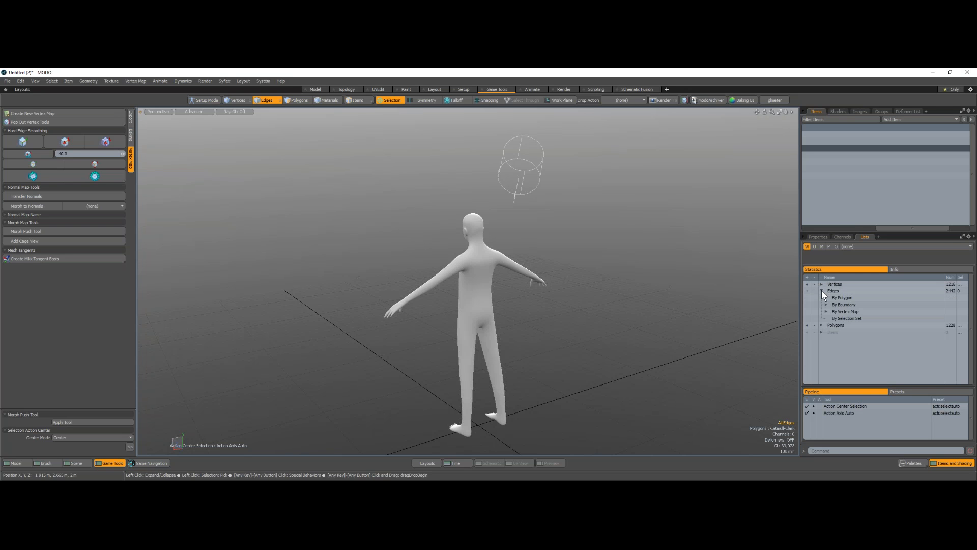
left_click(820, 325)
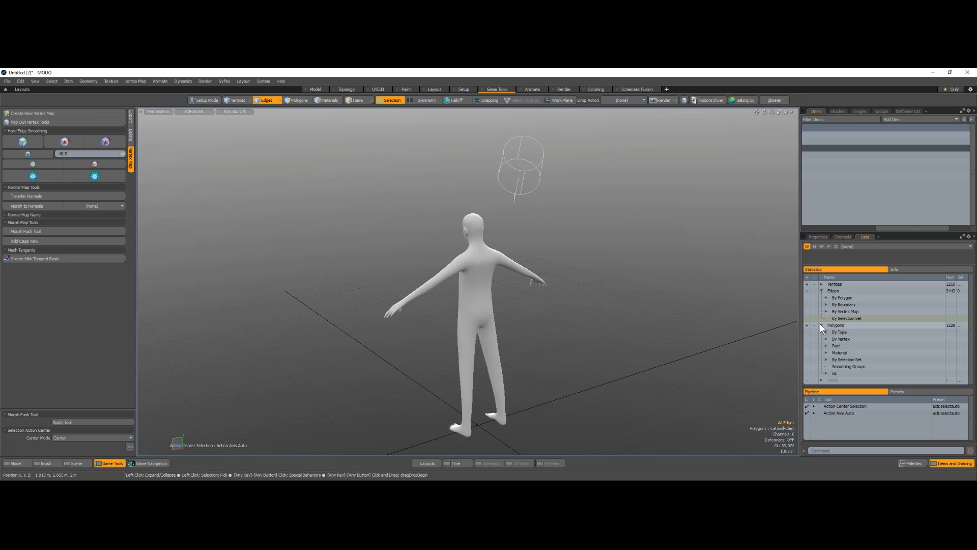
left_click(821, 325)
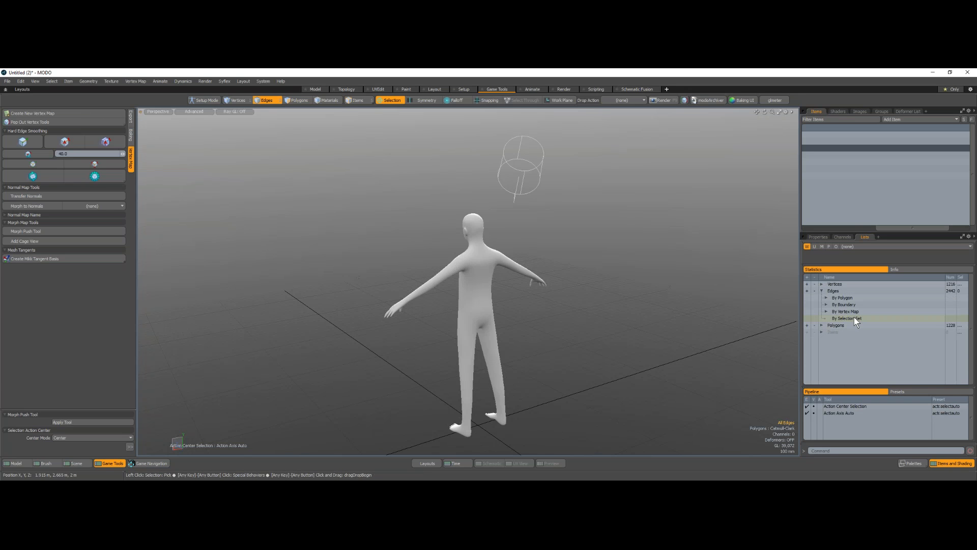
left_click_drag(489, 291, 570, 316)
key("F6")
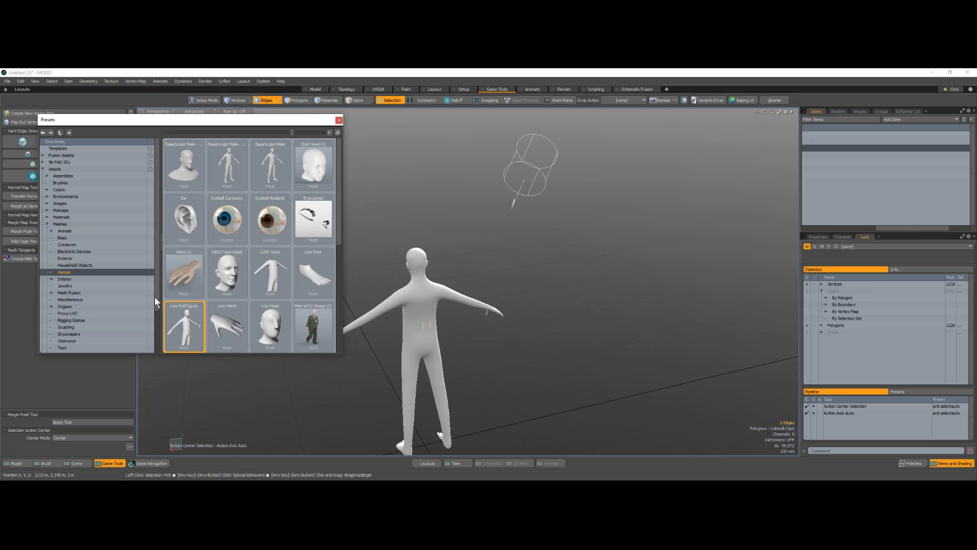
left_click(340, 121)
Search WorkDrive (H:) for pelt and open the scene pelttest.lxo from the 901EventDemos peltertest folder
left_click(7, 82)
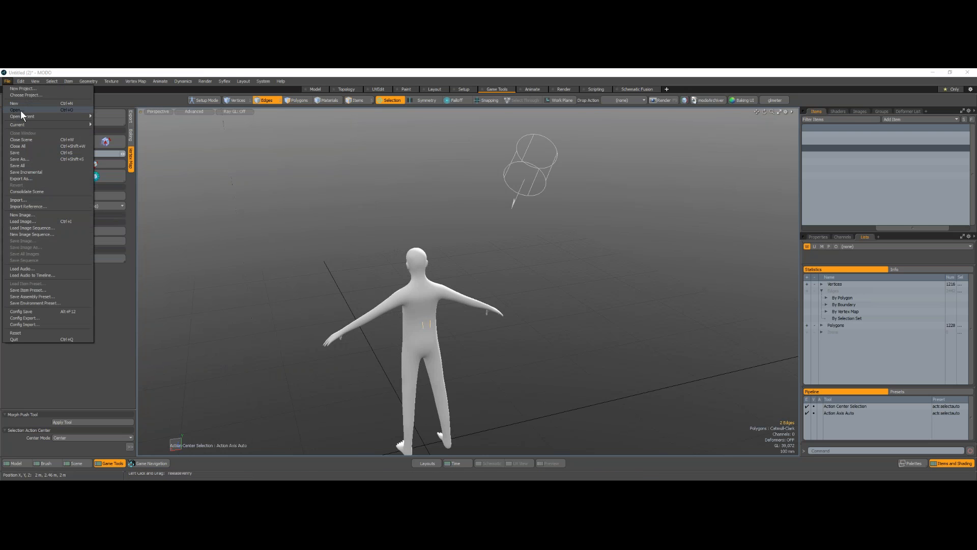
left_click(20, 110)
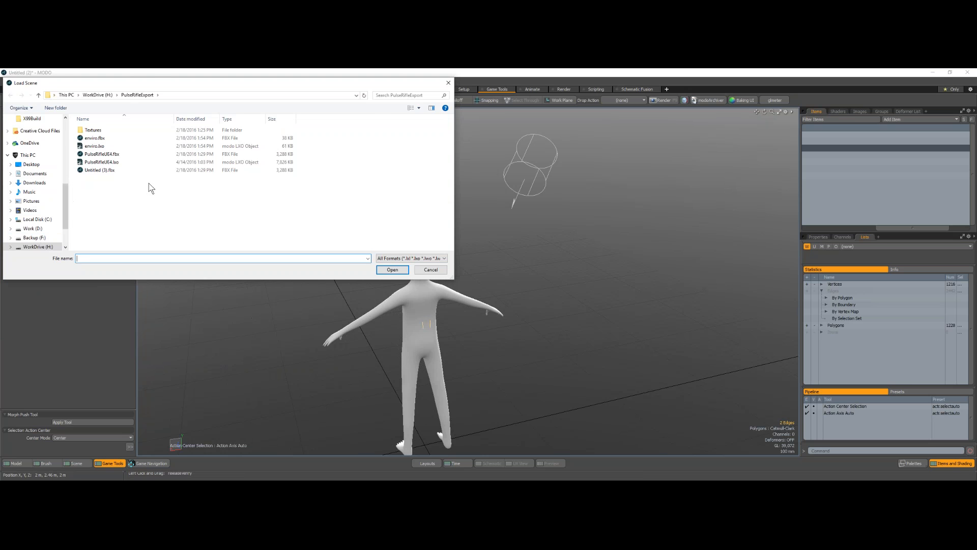
left_click(98, 94)
left_click(386, 94)
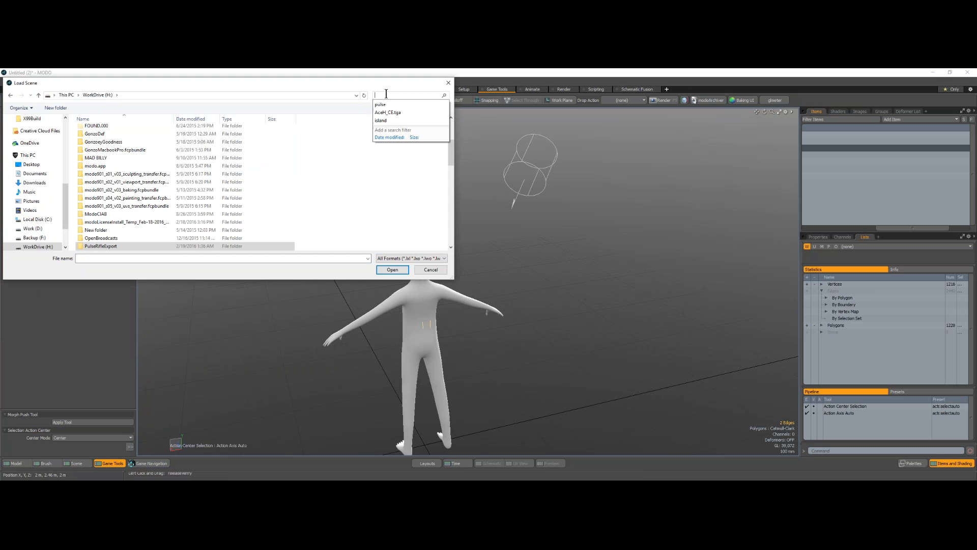
type("pelt")
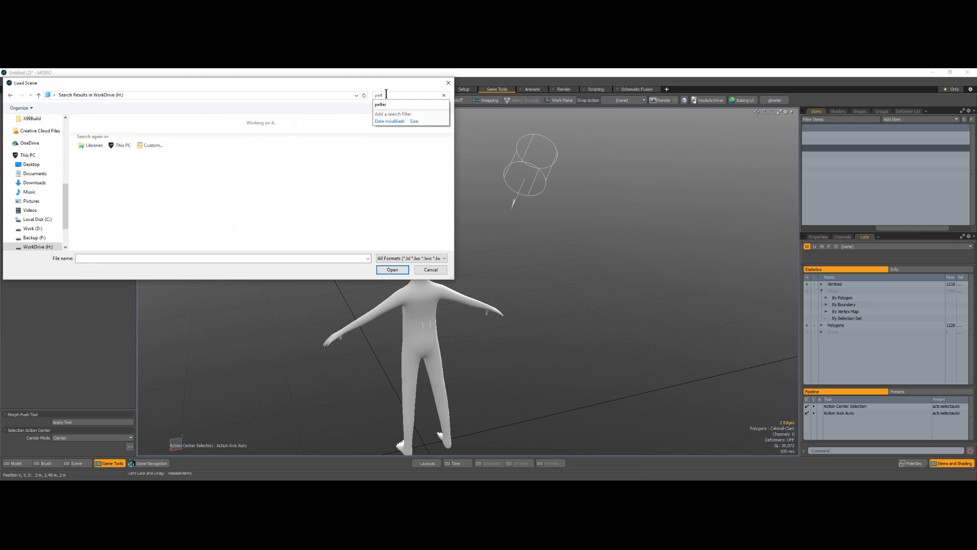
double_click(117, 168)
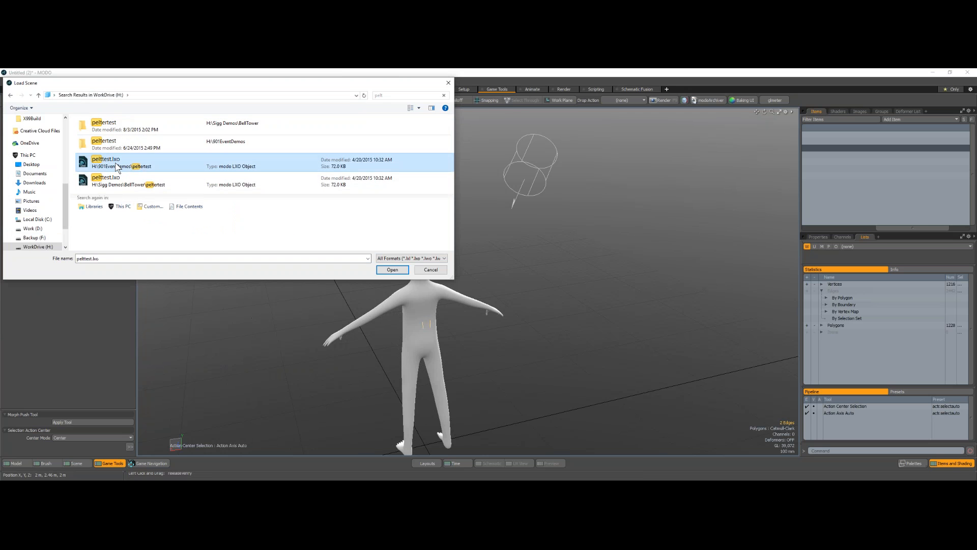
left_click(708, 291)
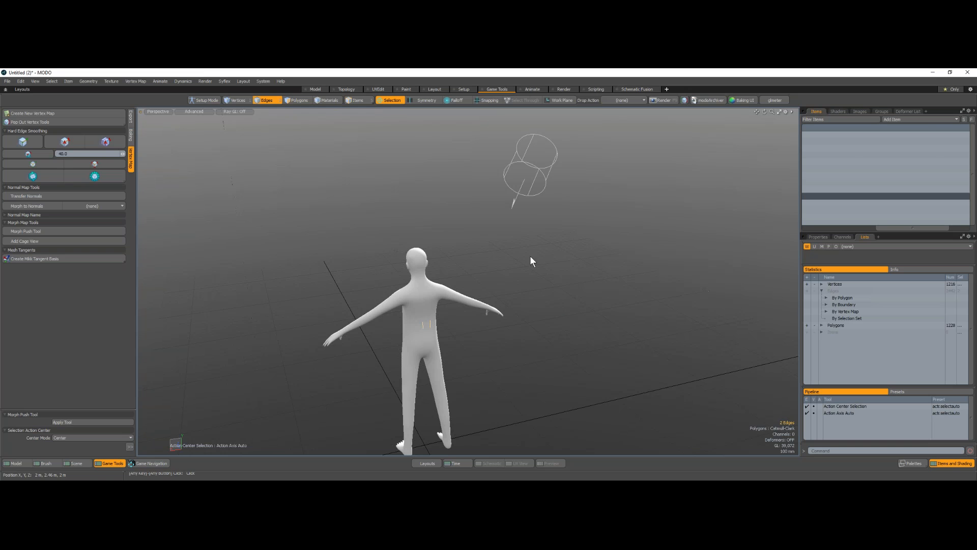
Select the edges of the bodyUnwrap selection set on the body together mesh
left_click(837, 111)
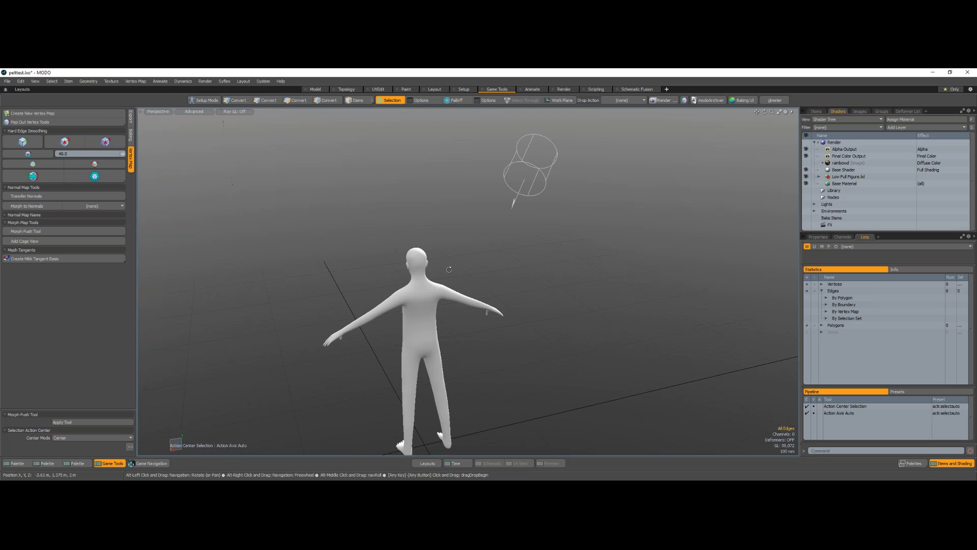
left_click(825, 318)
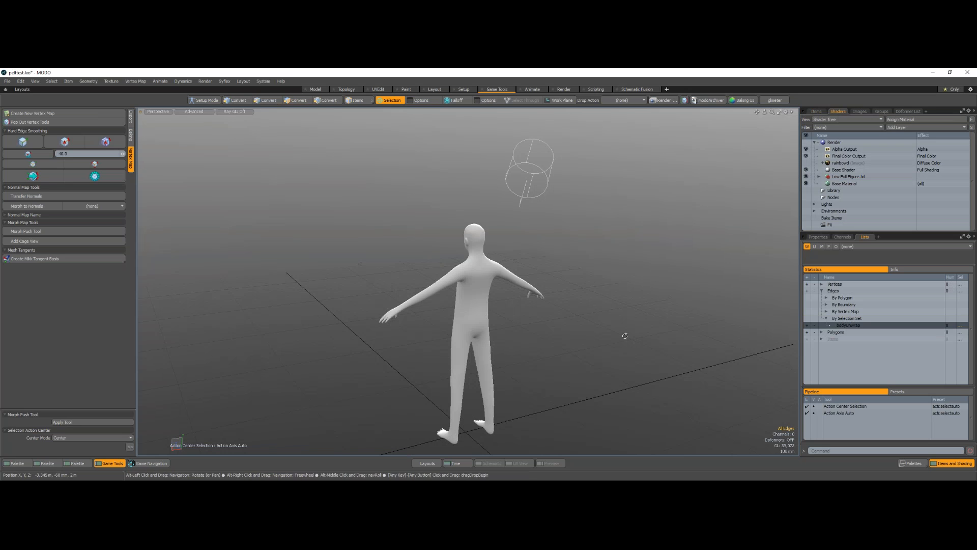
left_click(807, 324)
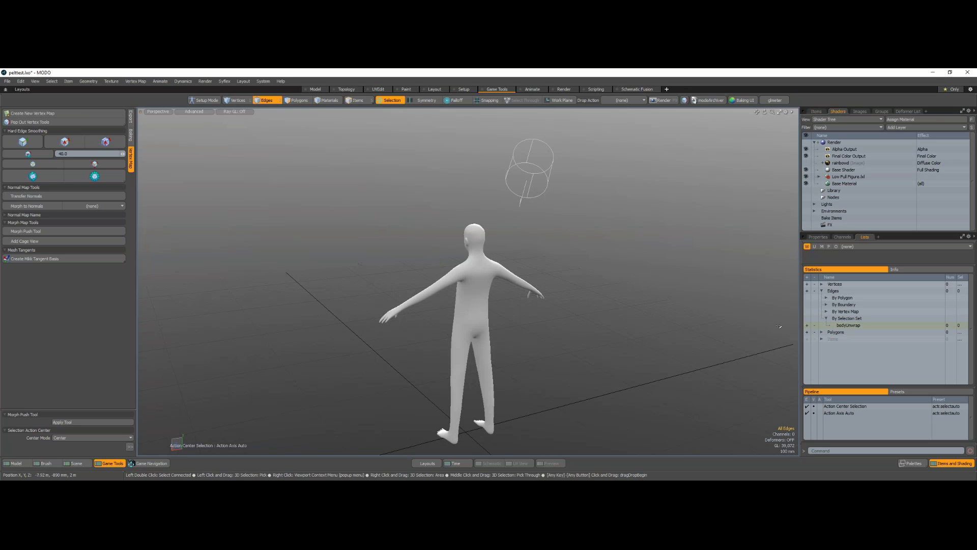
left_click_drag(691, 356, 631, 351, "alt")
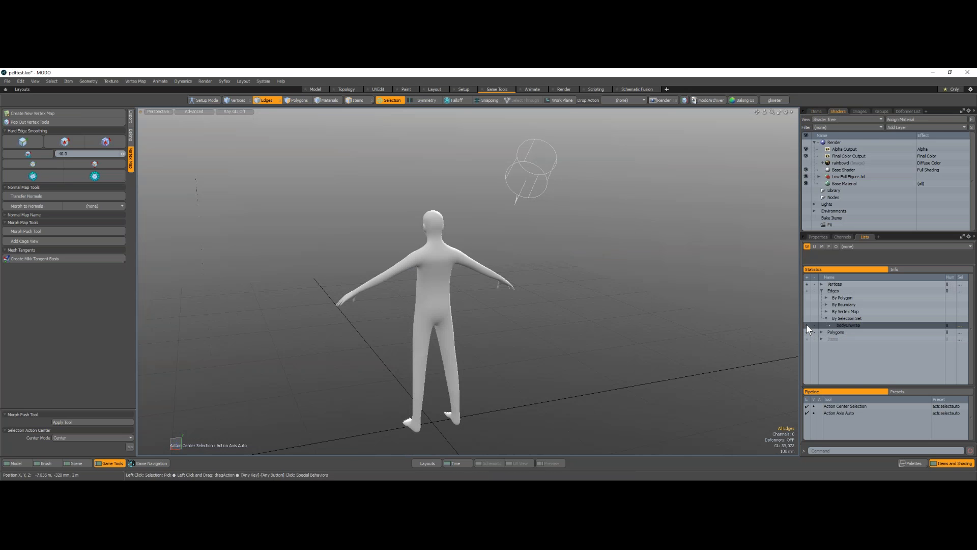
left_click(816, 111)
left_click(815, 154)
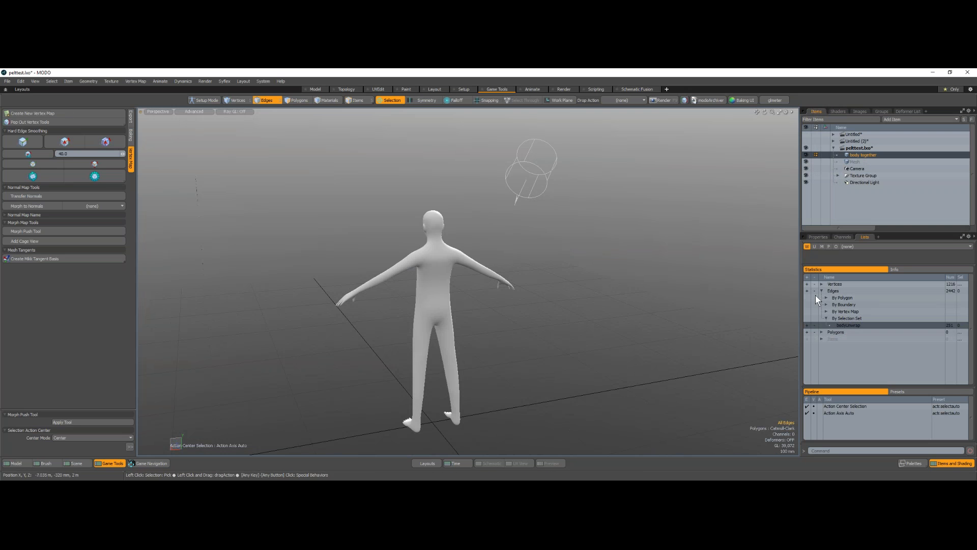
left_click(807, 325)
Add complete edge loops around both upper thighs to the selected seam edges
left_click_drag(478, 309, 476, 251, "alt")
scroll(493, 312, "up", 4)
key("l")
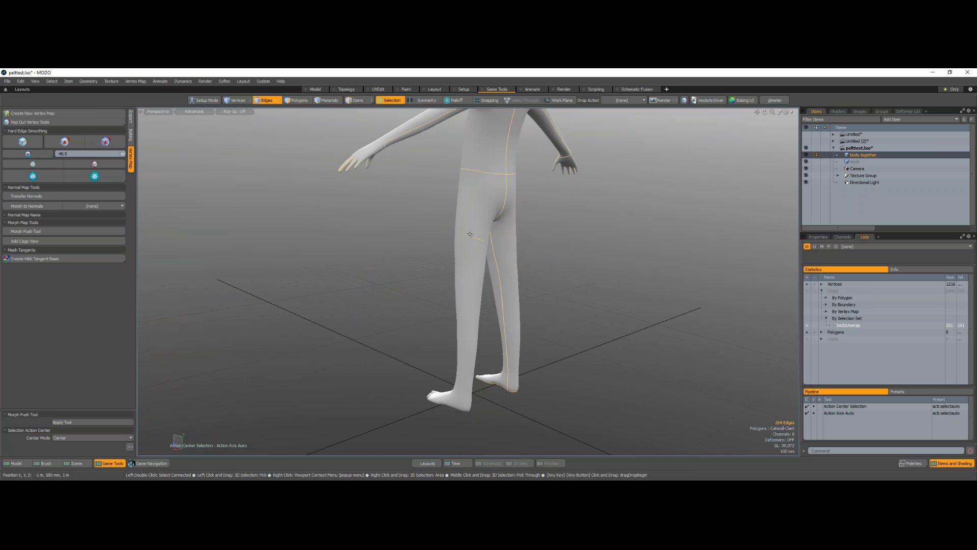
left_click(469, 237, "shift")
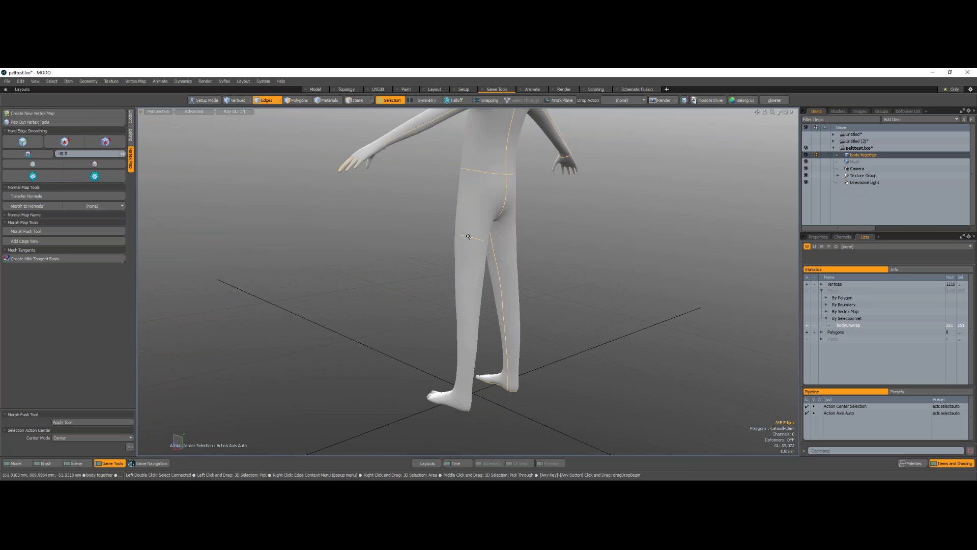
key("l")
left_click(506, 240, "shift")
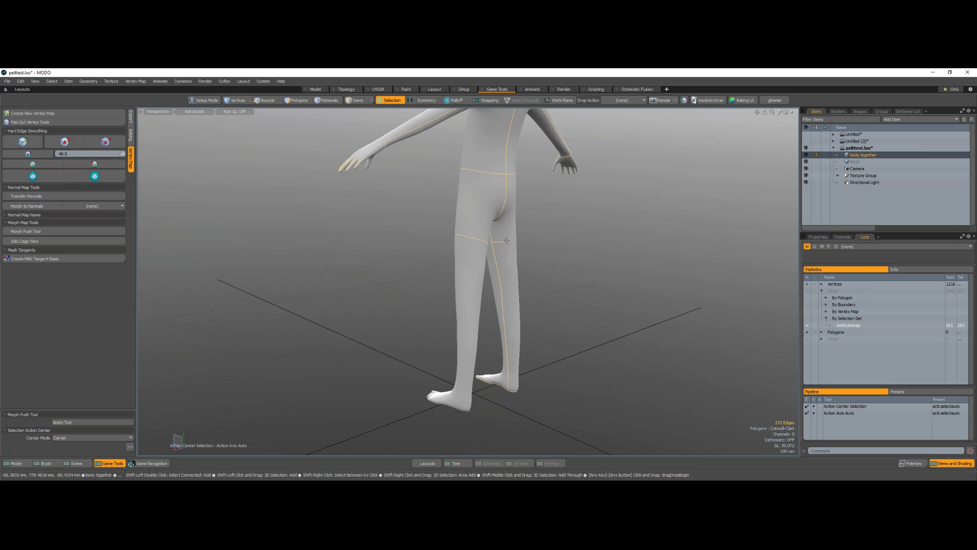
key("l")
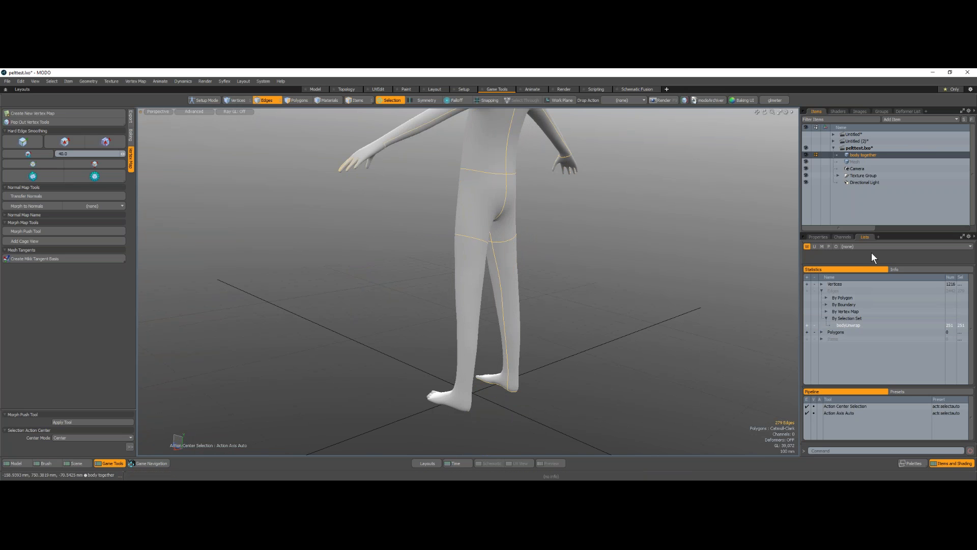
Enlarge the vertex map list and open the Texture UV map in the UV Editor
left_click_drag(855, 265, 855, 356)
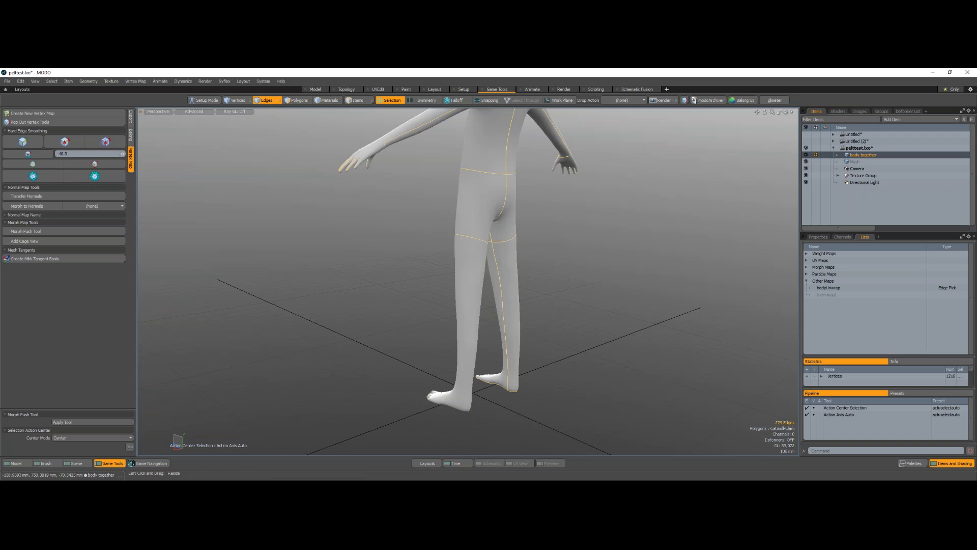
left_click(806, 260)
double_click(827, 267)
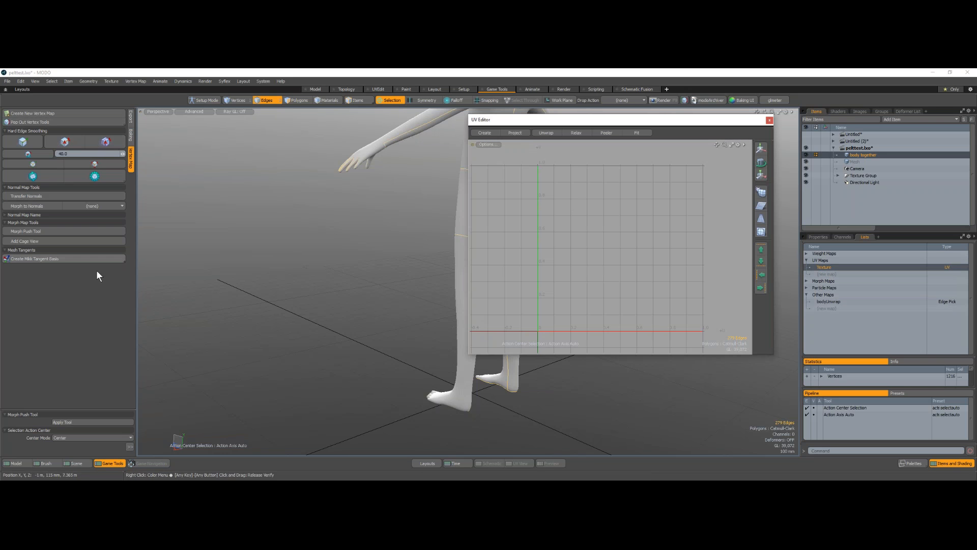
Unwrap the figure along the selected seam edges into separate UV islands with the Unwrap Tool
left_click(14, 463)
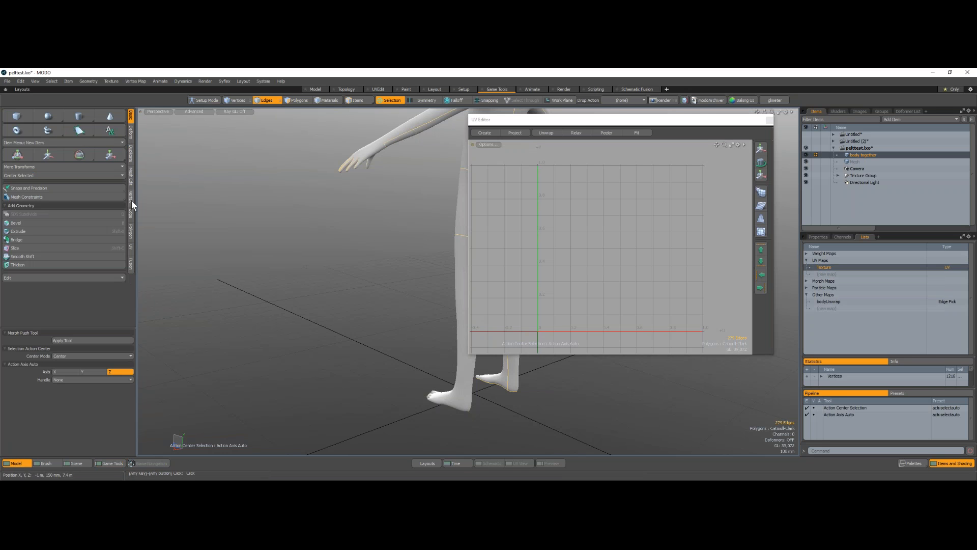
left_click(15, 133)
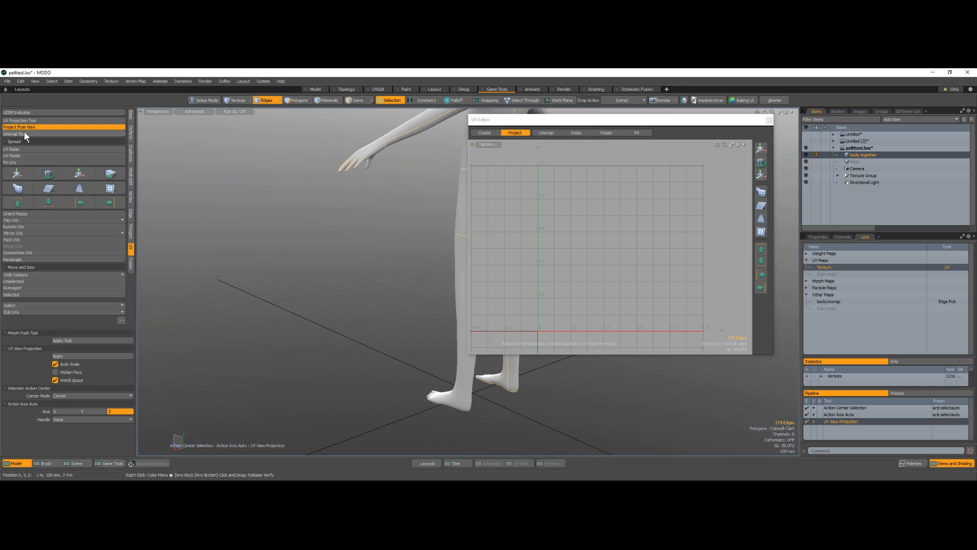
left_click(474, 215)
left_click_drag(604, 333, 585, 293, "alt")
left_click_drag(585, 293, 710, 223, "ctrl+alt")
key("q")
key("space")
key("space")
key("space")
key("space")
Select all polygons of the upper-body UV island in the UV Editor, undoing any trial transform
double_click(624, 246)
key("w")
key("ctrl+z")
key("ctrl+z")
key("ctrl+z")
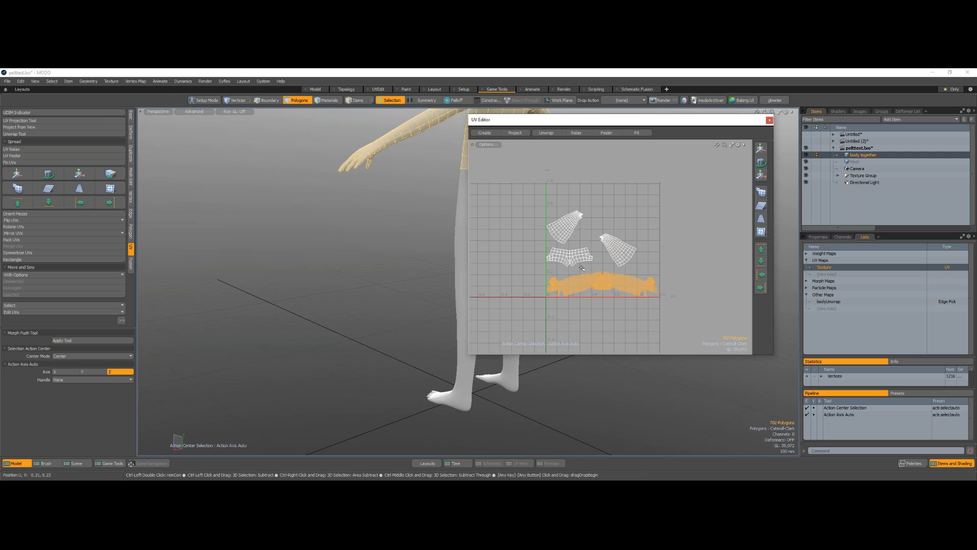
key("ctrl+space")
left_click(320, 283)
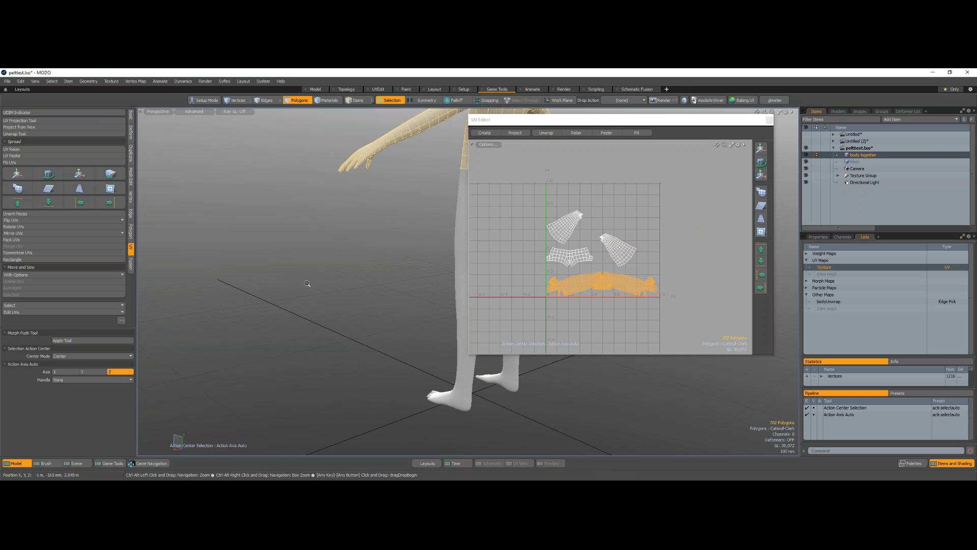
Cut the selected upper-body polygons from the figure and paste them into a new mesh item
left_click_drag(308, 284, 294, 288, "ctrl+alt")
key("h")
key("n")
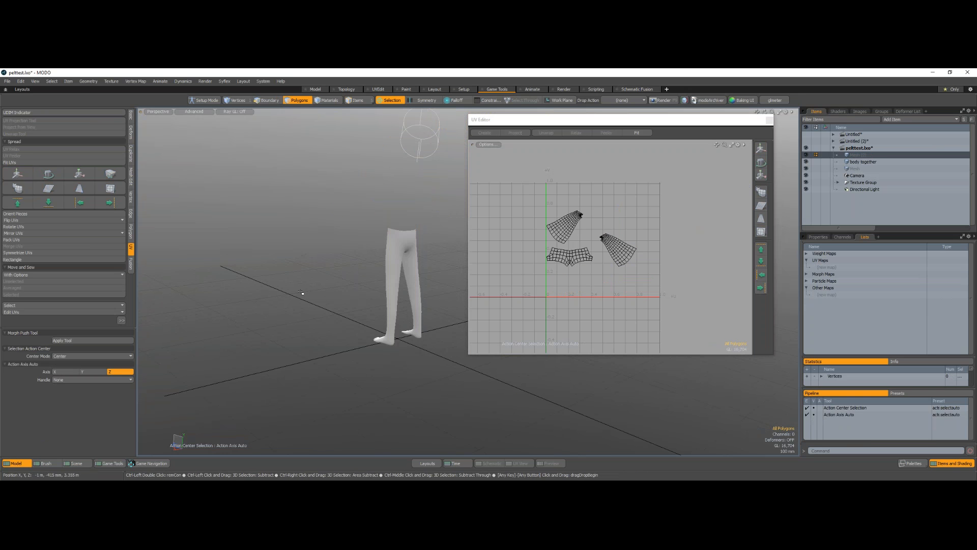
key("ctrl+v")
Select both the new mesh and body together, and pack their UVs into the Normalized region
left_click(870, 162, "ctrl")
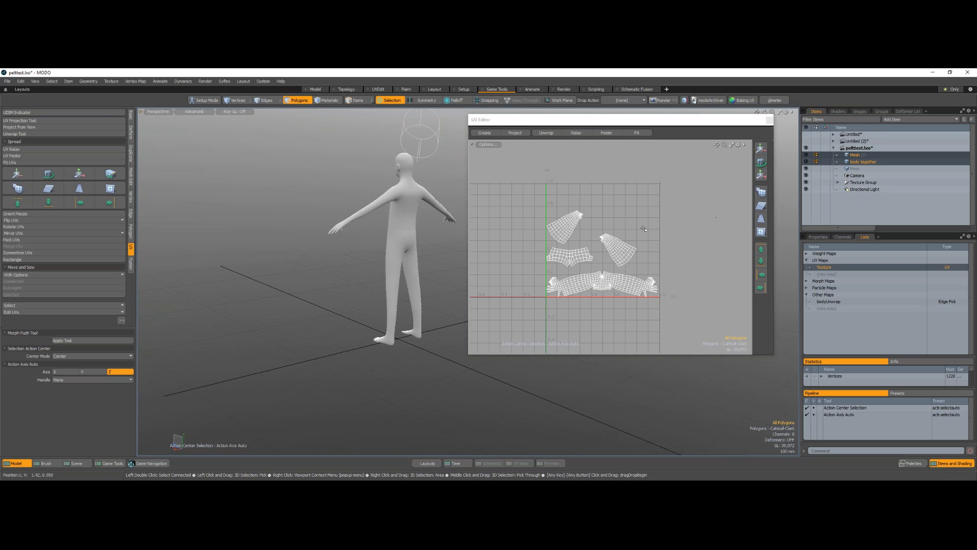
left_click(59, 240)
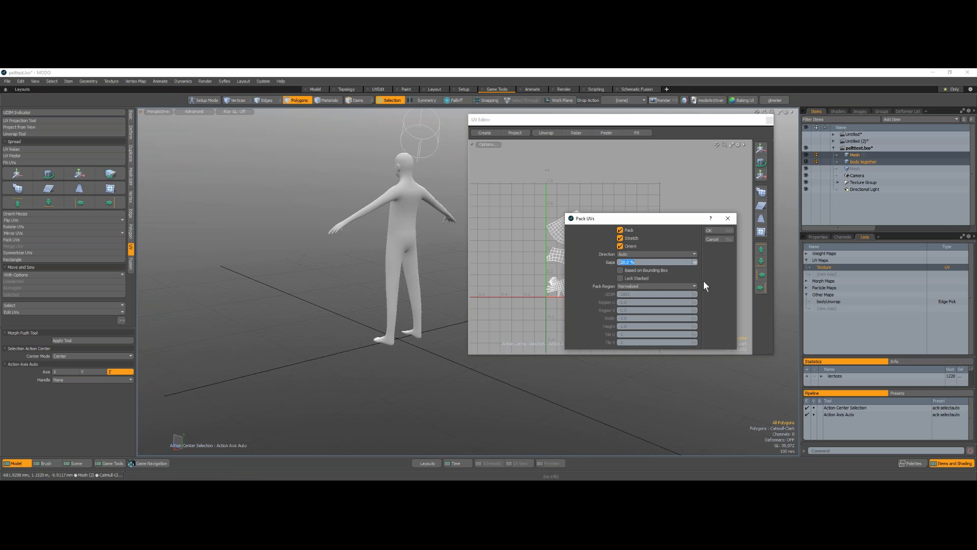
left_click(717, 231)
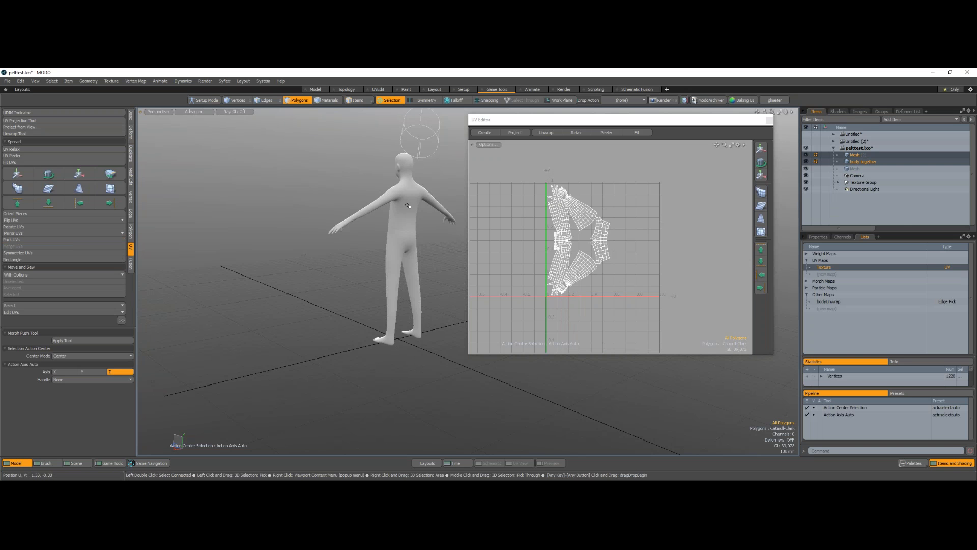
Repack the UVs of both meshes with the pack region set to Tiles, spreading the islands along U
left_click(25, 239)
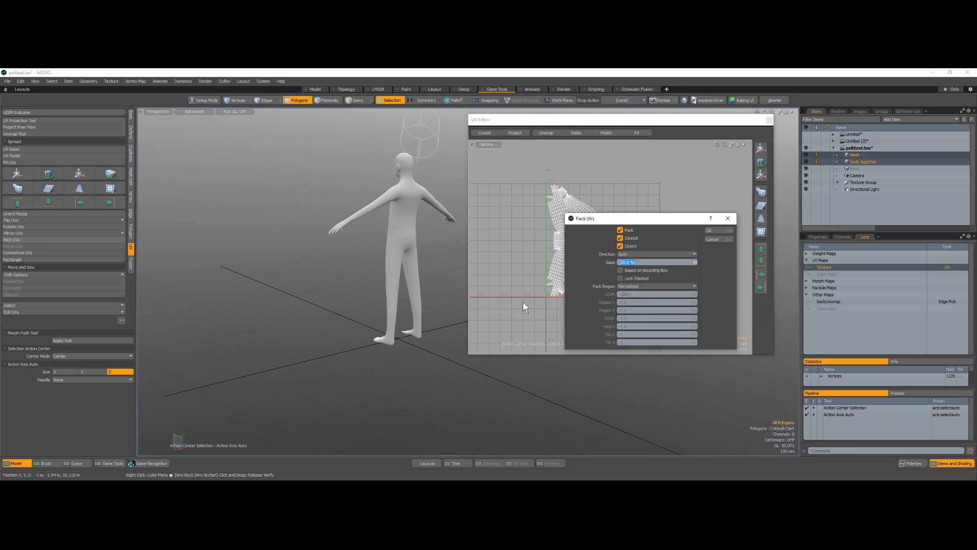
left_click(640, 286)
left_click(637, 309)
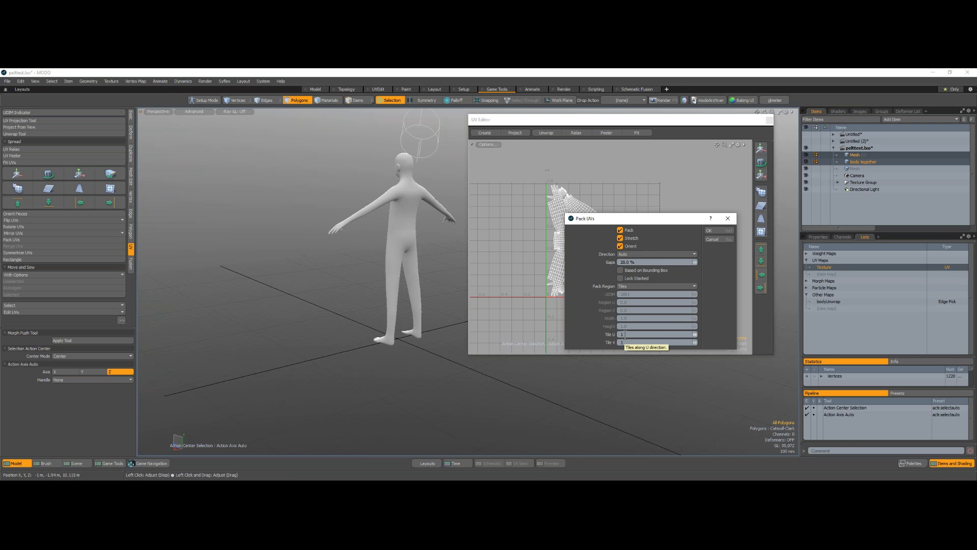
left_click_drag(623, 334, 598, 334)
left_click(716, 232)
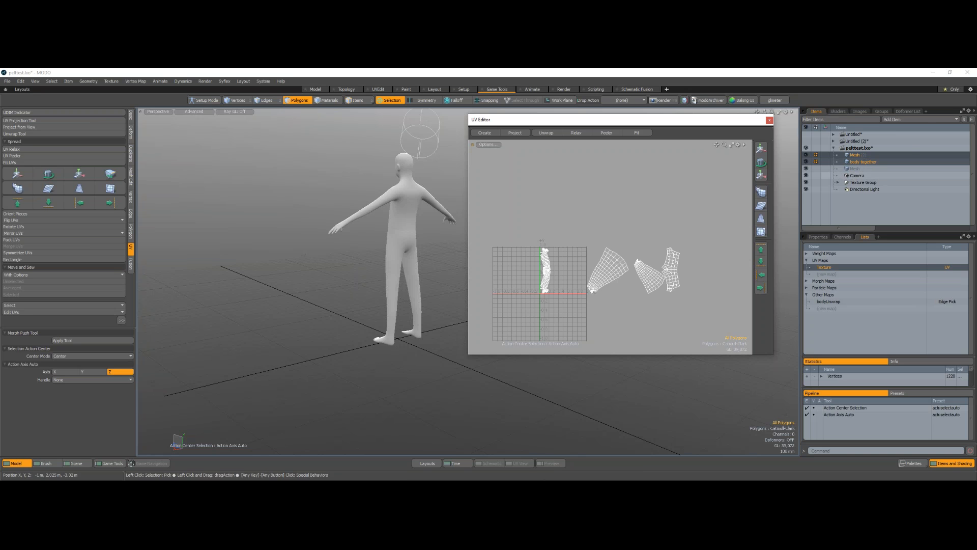
Close the UV Editor, then open the render preview and orbit it to frame the whole figure
left_click(769, 120)
left_click(834, 112)
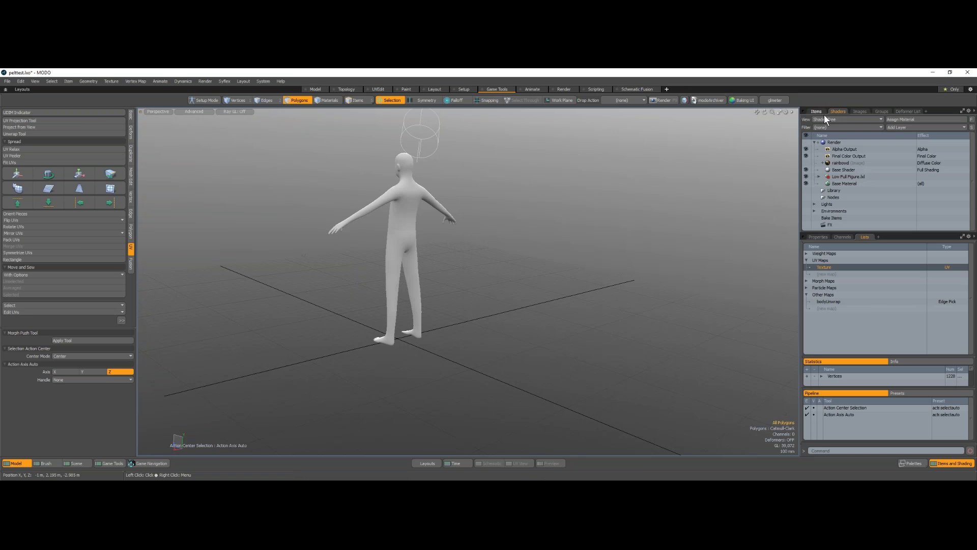
left_click(819, 237)
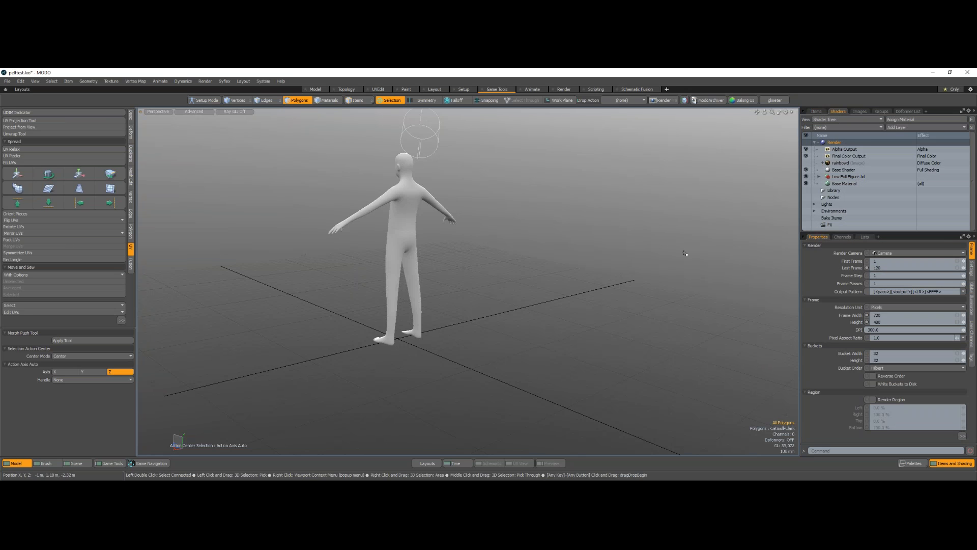
key("F8")
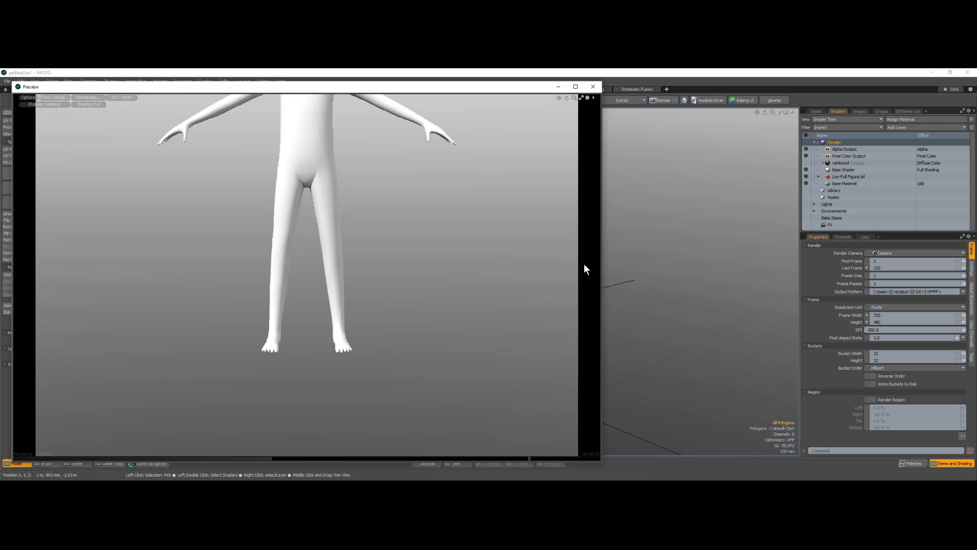
left_click_drag(338, 279, 366, 306, "alt+shift")
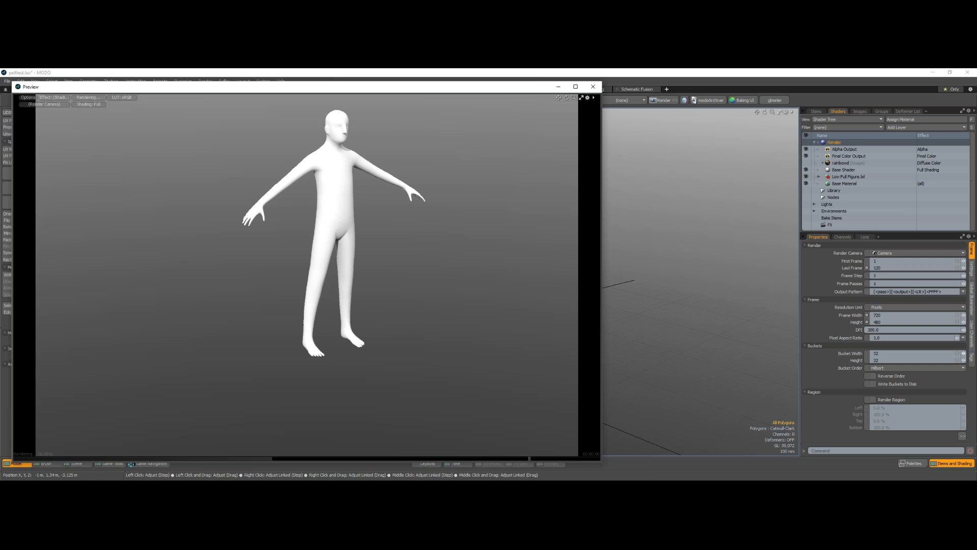
Enable the Stereoscopic option in the render camera's effects and reopen the render preview
left_click(817, 142)
left_click(829, 148)
left_click(972, 288)
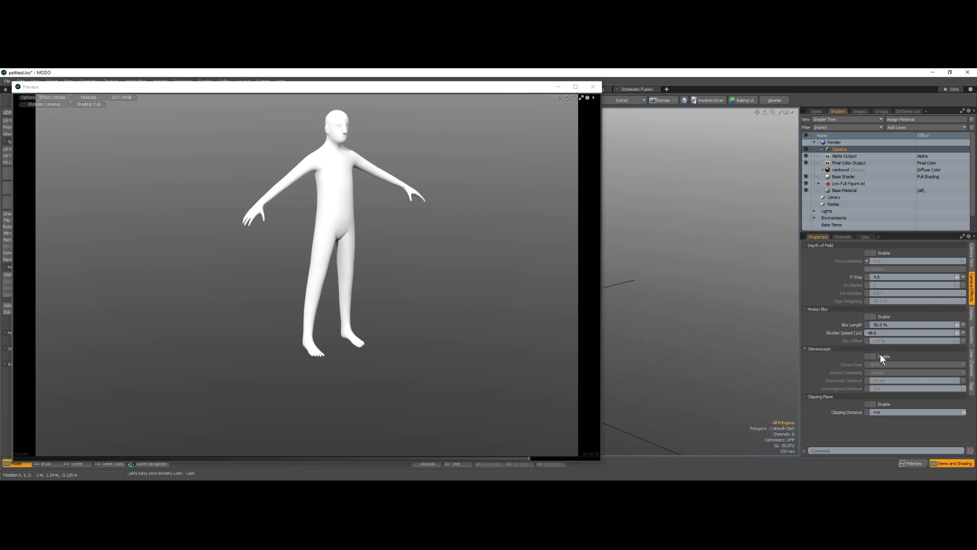
left_click(874, 356)
left_click(881, 374)
left_click(814, 437)
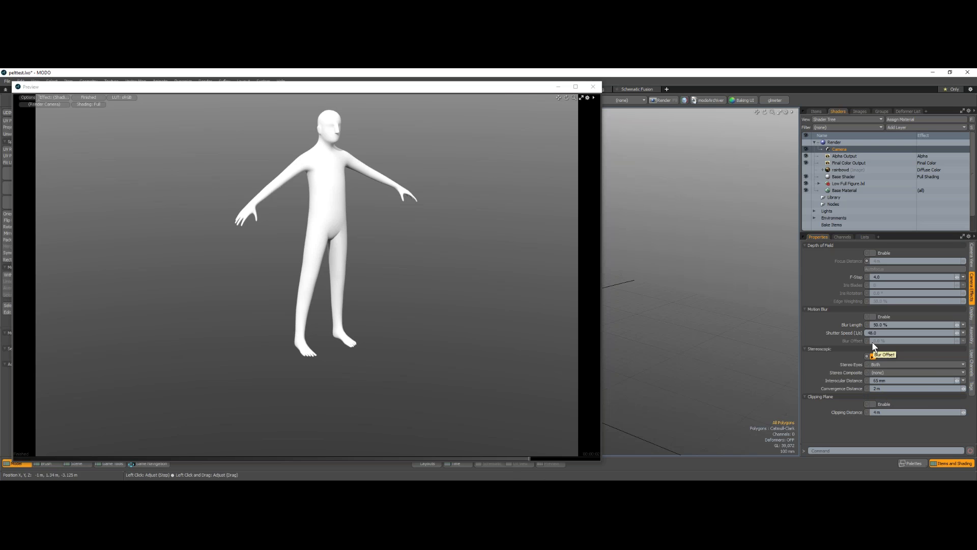
left_click(873, 356)
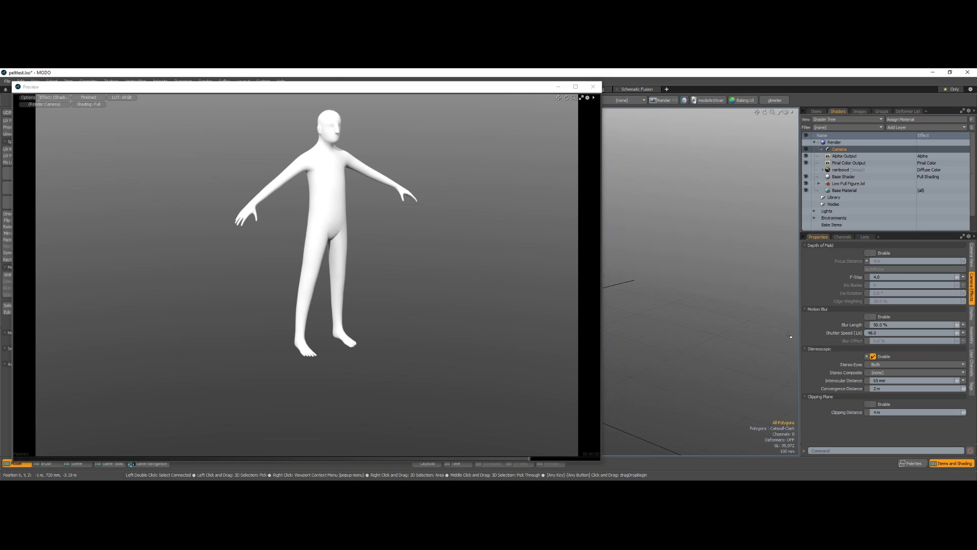
key("F8")
key("F8")
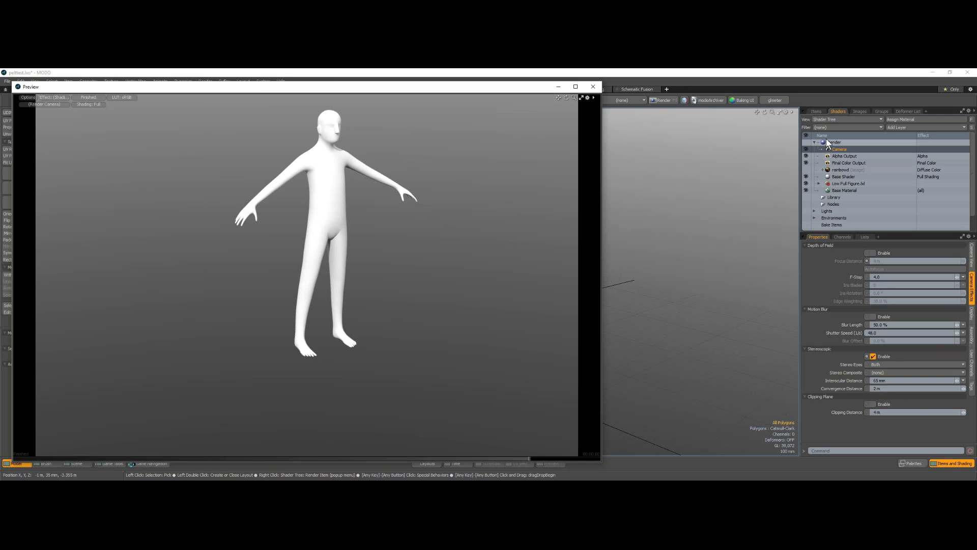
Set the camera's projection type to Spherical VR and move the camera in close to the figure
left_click(971, 255)
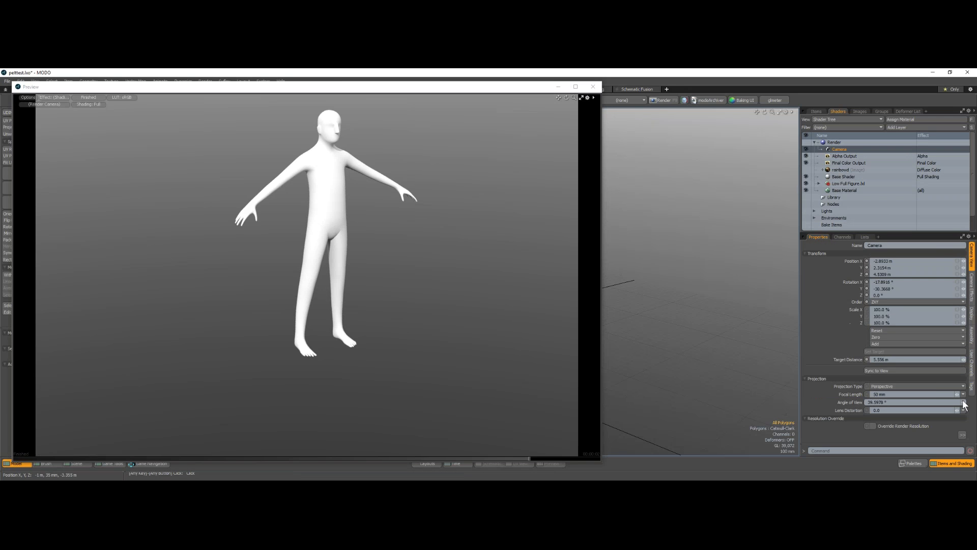
left_click(932, 387)
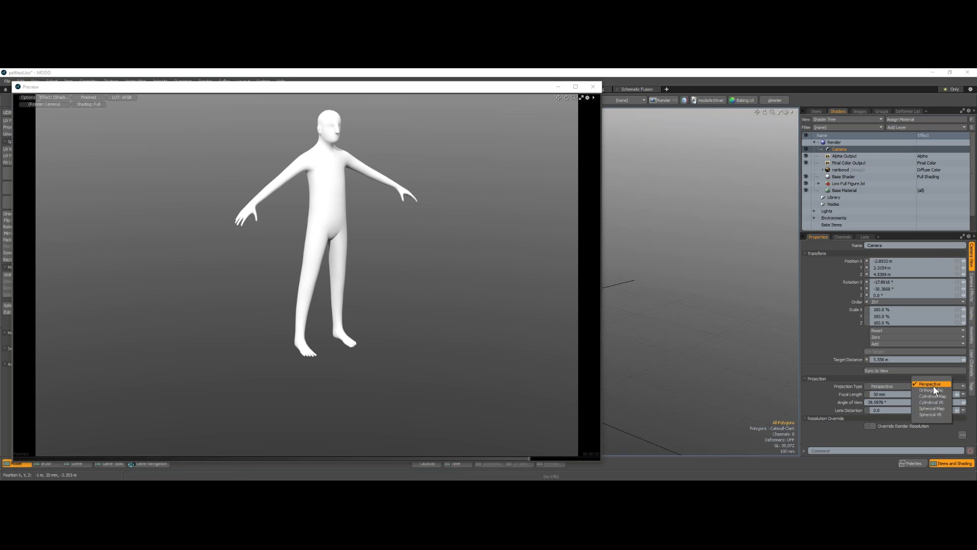
left_click(939, 414)
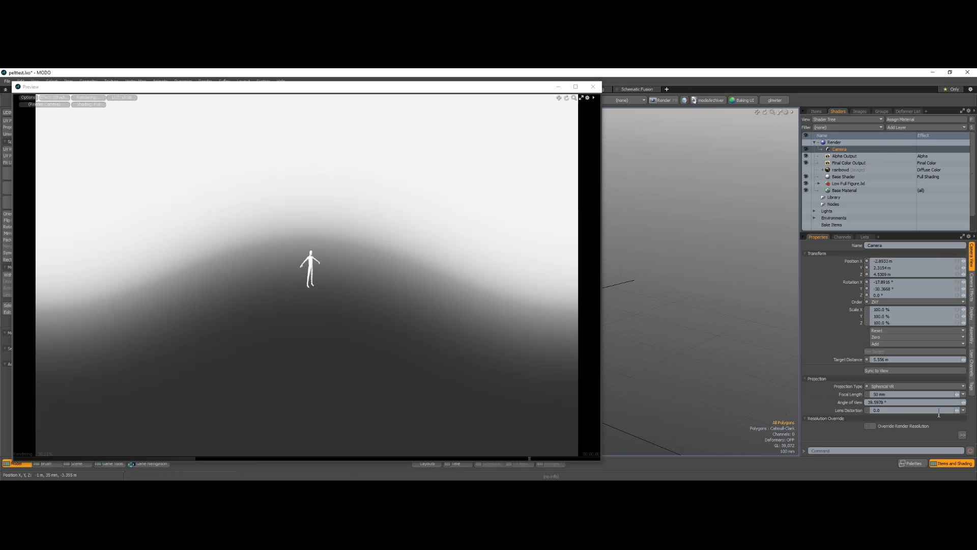
left_click_drag(310, 274, 227, 283, "ctrl+alt")
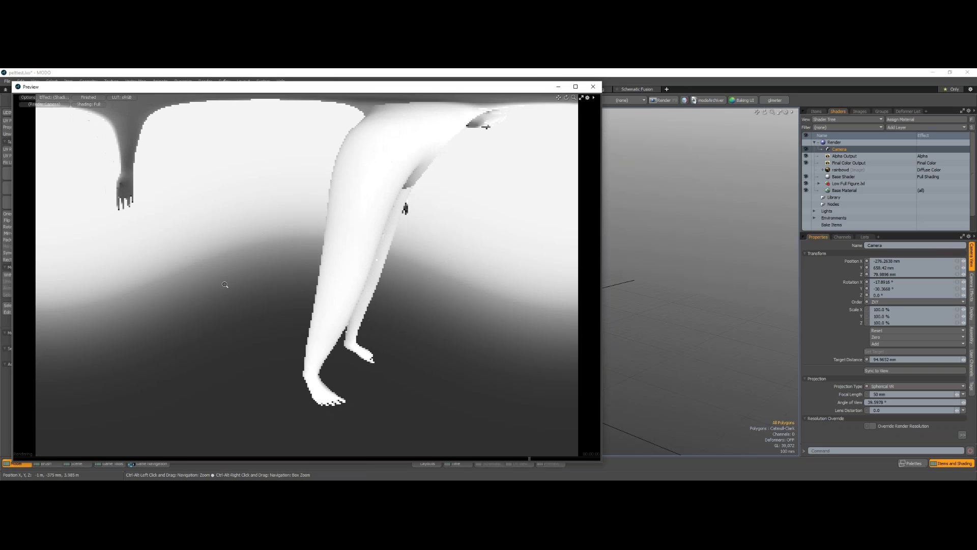
left_click_drag(406, 272, 486, 295, "ctrl+alt")
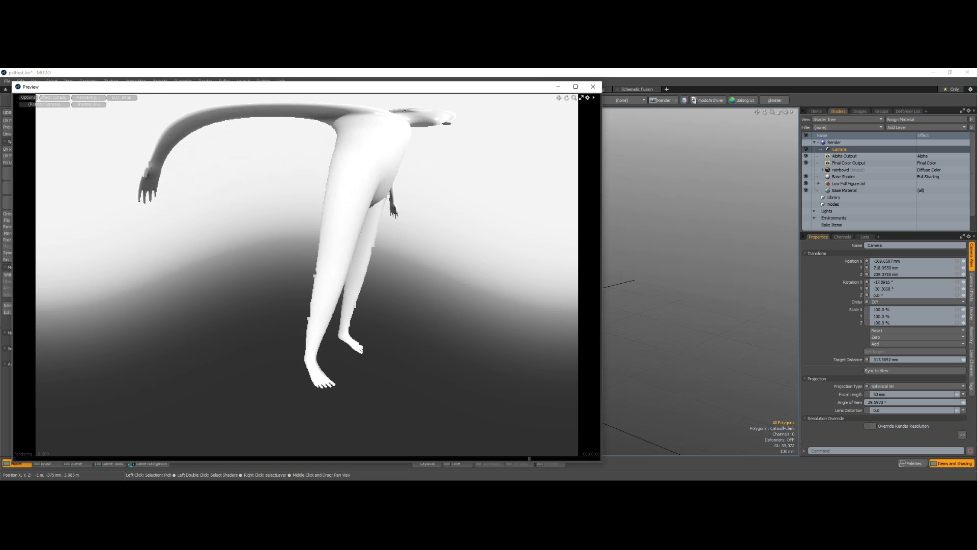
Load the Helipad GoldenHour preset from the Smart IBL Environments and close the preset browser
key("F6")
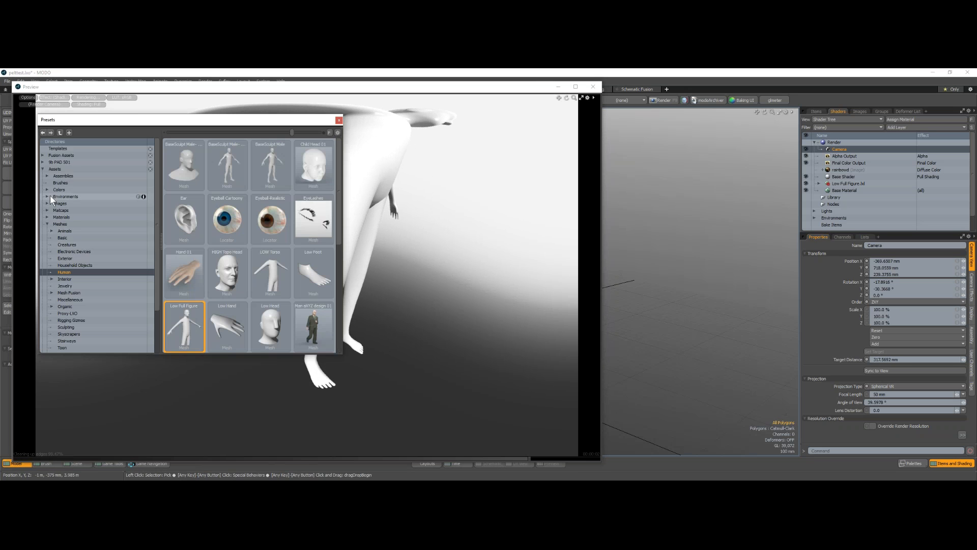
left_click(45, 196)
left_click(66, 211)
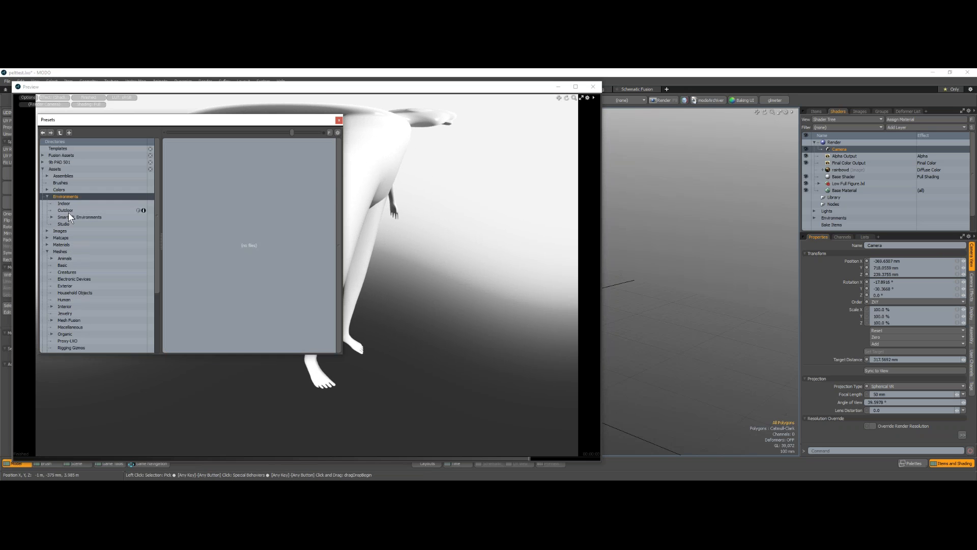
left_click(69, 217)
double_click(314, 223)
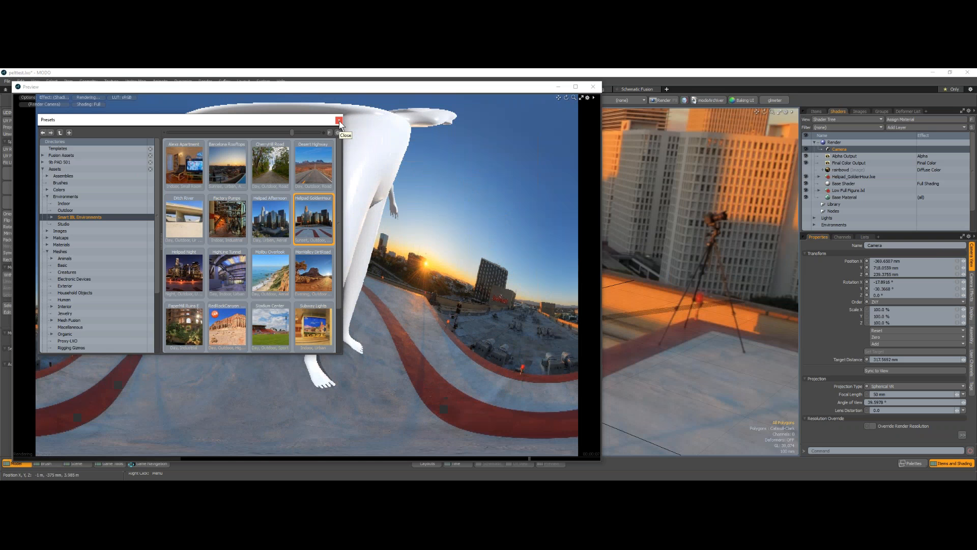
left_click(339, 120)
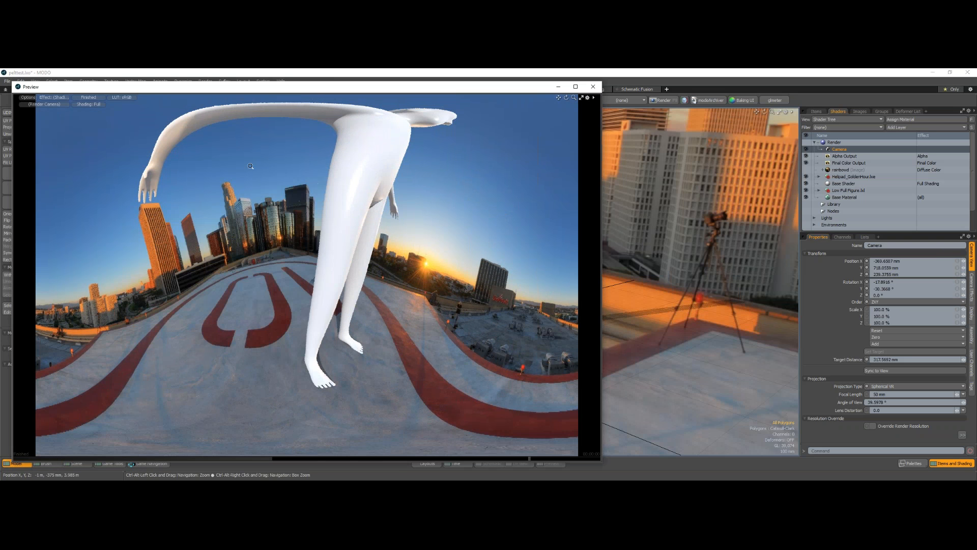
Pull the VR camera back until the whole figure shows, then close the render preview and view the figure within the helipad environment
left_click_drag(351, 169, 287, 180, "ctrl+alt")
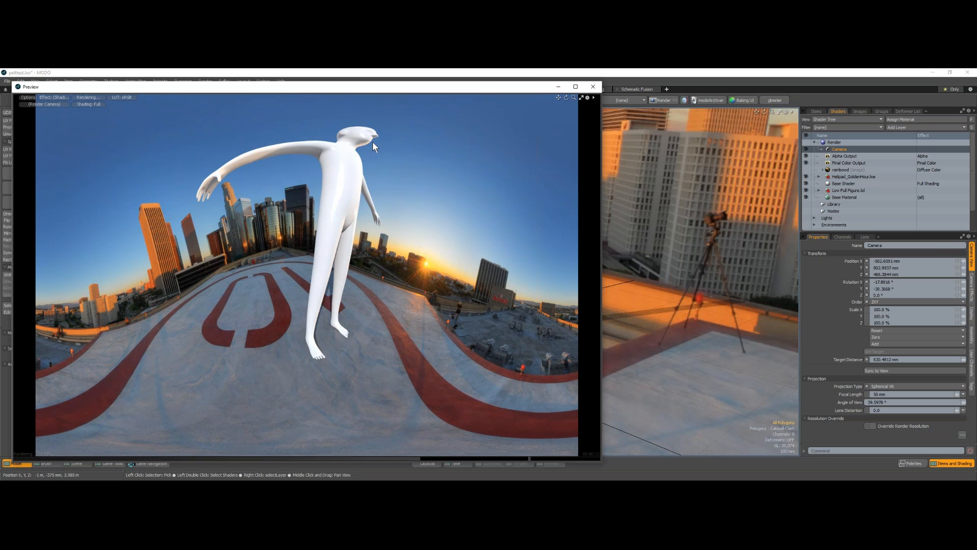
left_click(592, 87)
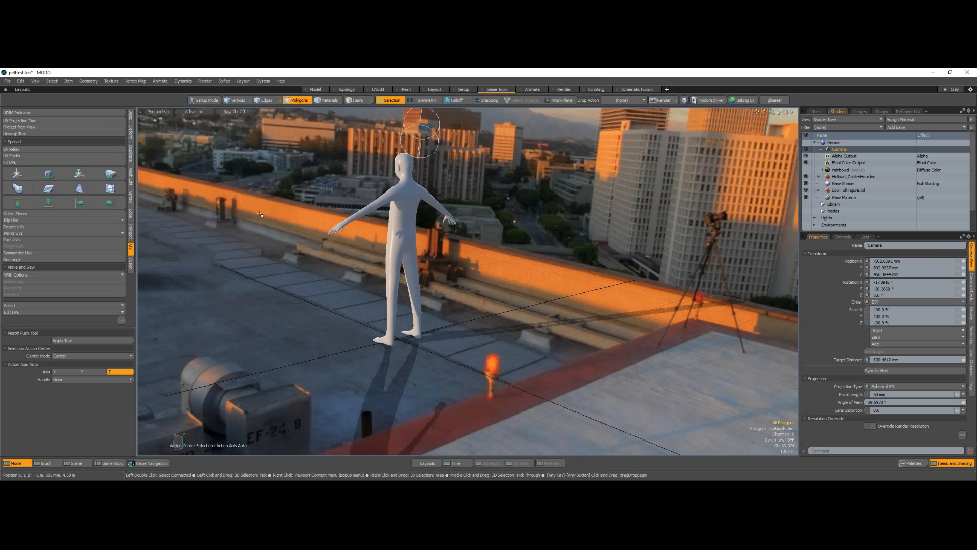
left_click_drag(283, 256, 714, 409, "alt")
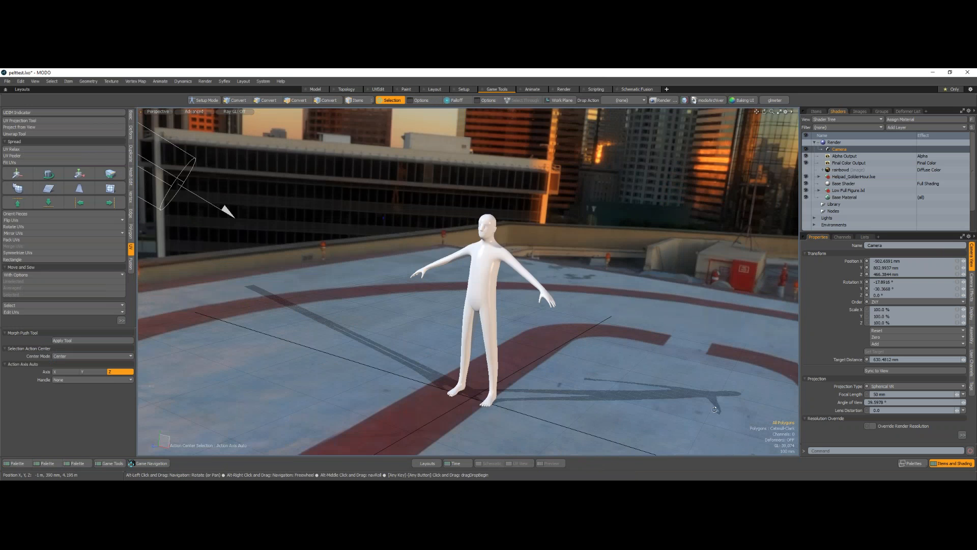
scroll(714, 409, "up", 5)
left_click_drag(585, 382, 573, 351, "alt")
scroll(693, 217, "down", 4)
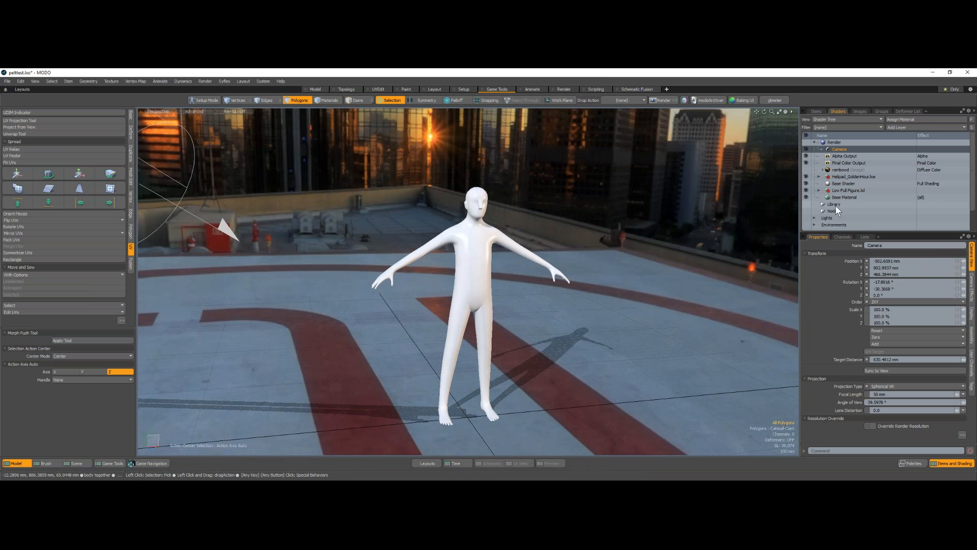
Try enabling the rainbowd diffuse image layer in the shader tree
left_click(835, 170)
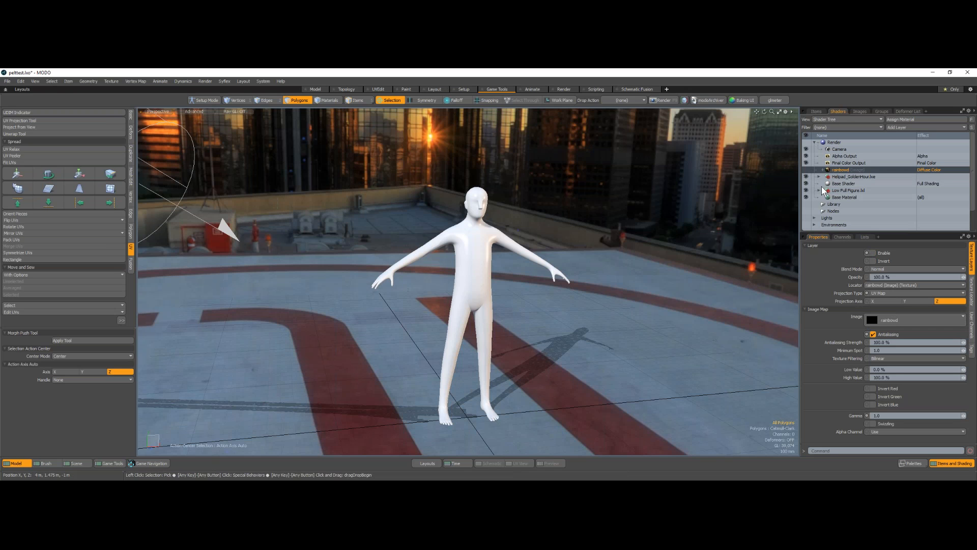
left_click(806, 170)
left_click(844, 177)
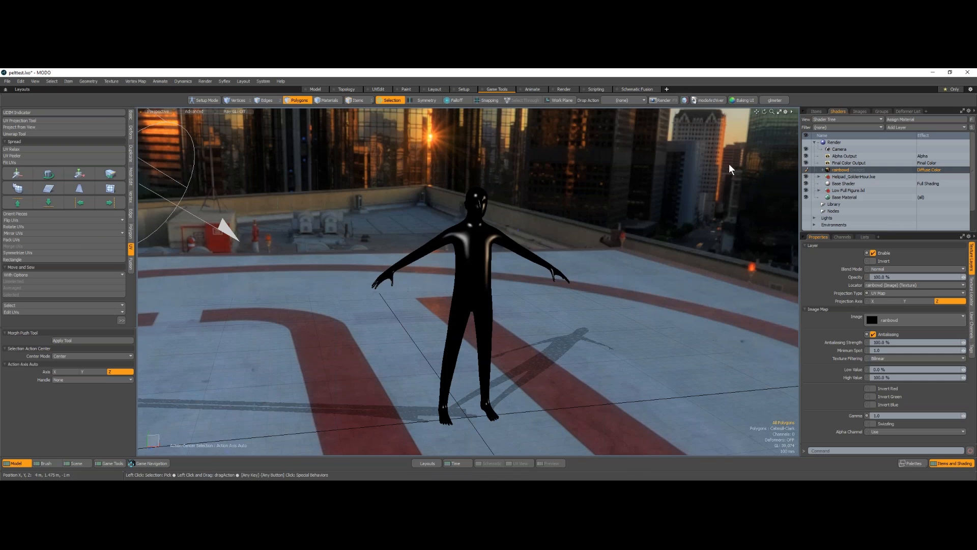
Close the pelttest.lxo scene without saving its changes and bring up the basic modelling tools
left_click(7, 83)
left_click(22, 140)
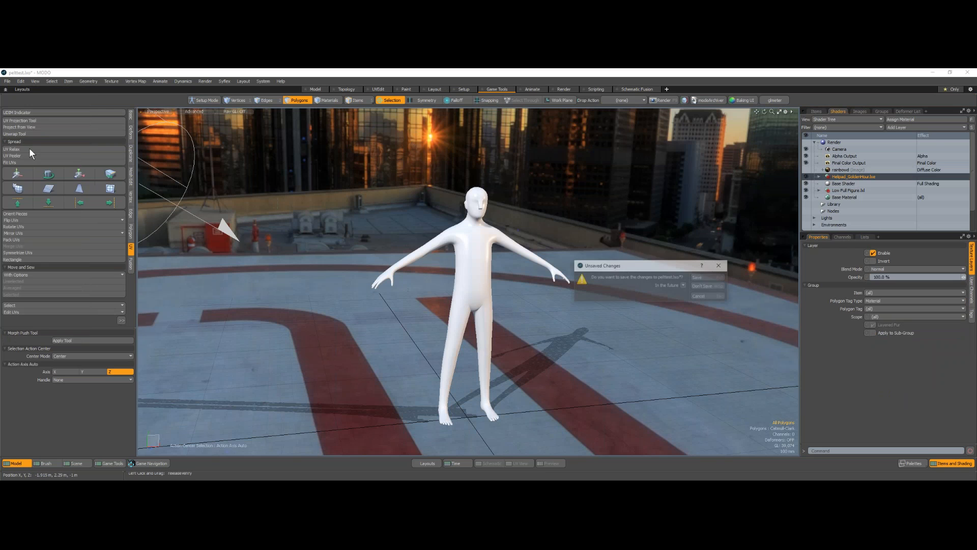
left_click(703, 286)
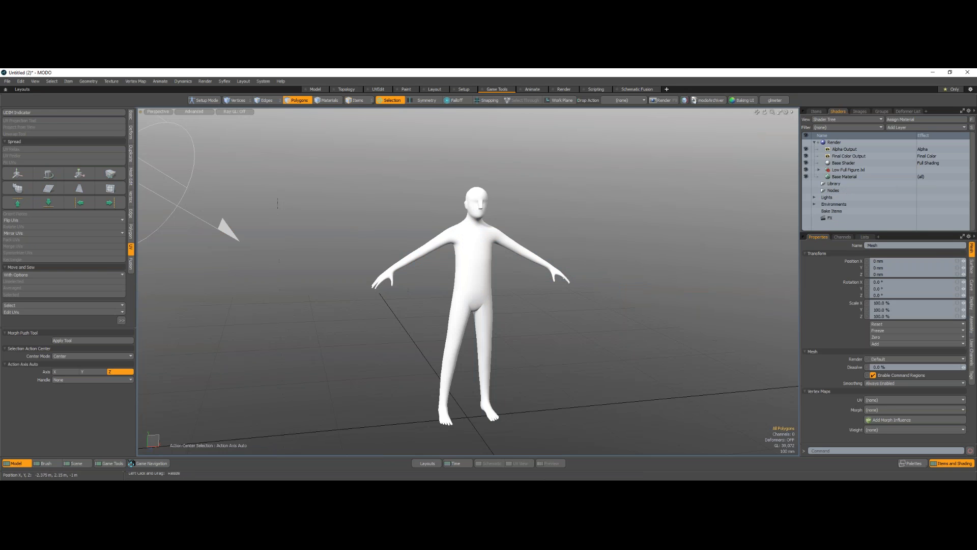
left_click(130, 115)
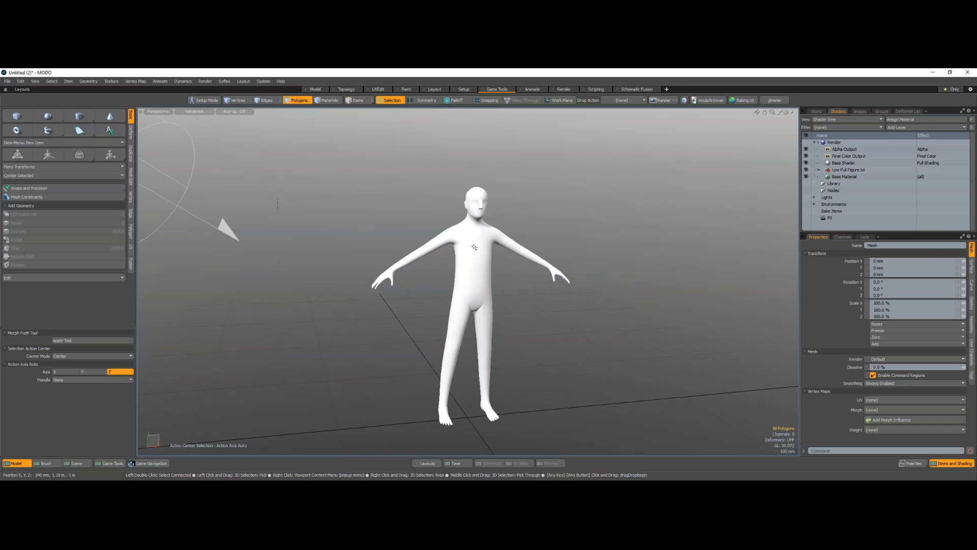
Create a new Targa image in the Documents folder and add it to the shader tree as an image map layer
left_click(819, 170)
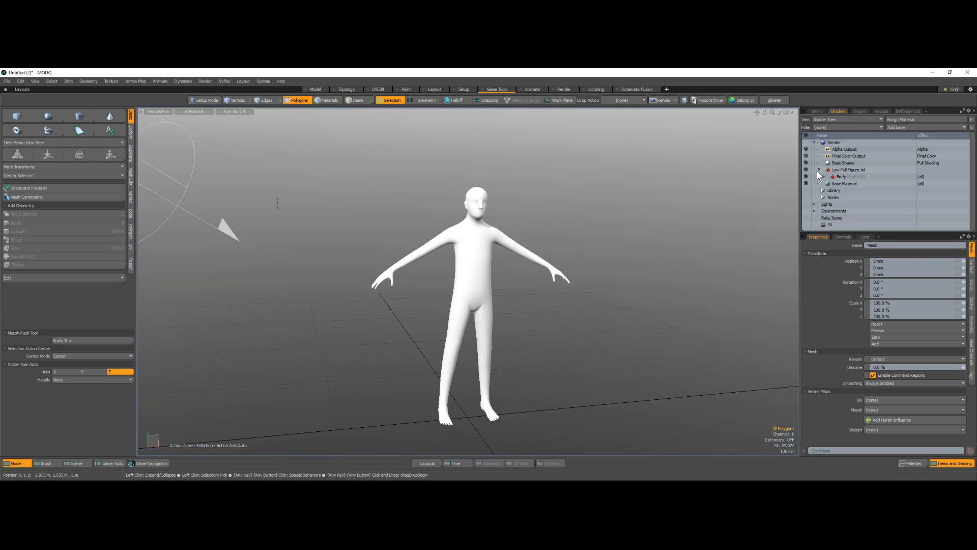
left_click(925, 128)
mouse_move(920, 176)
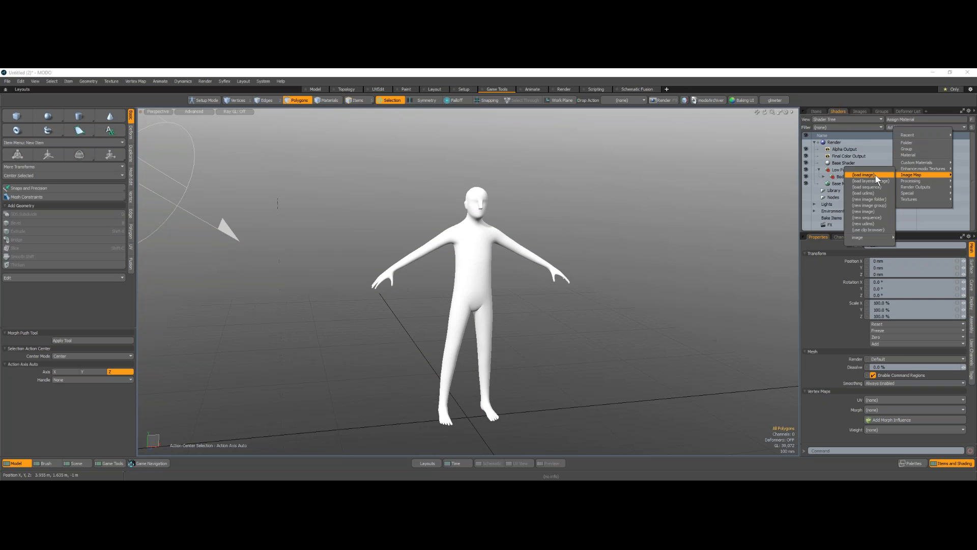
left_click(864, 211)
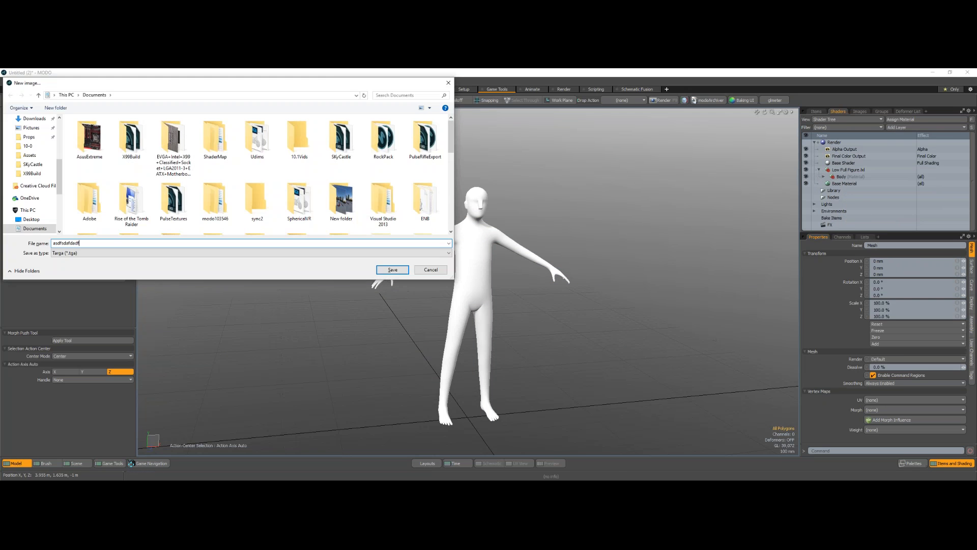
left_click(392, 270)
left_click(714, 271)
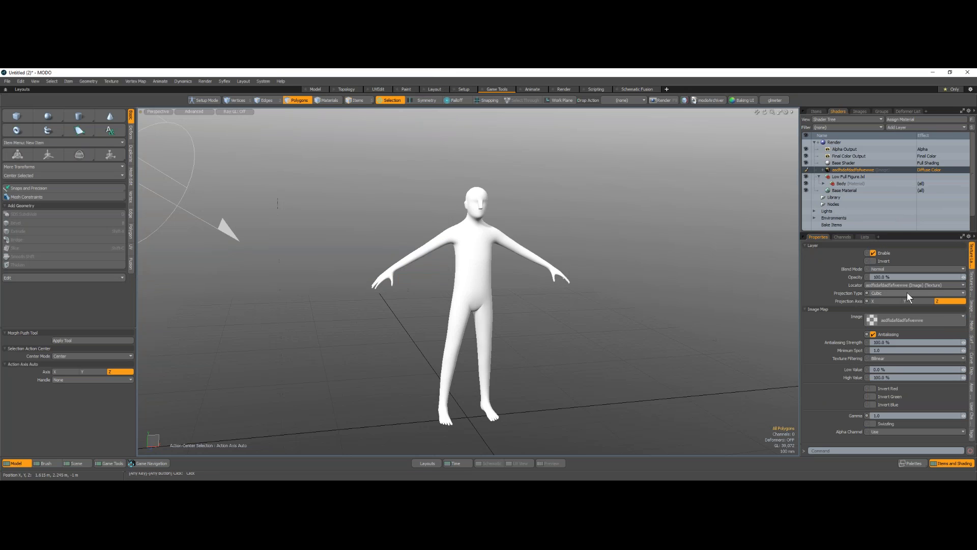
Examine the colorspace options offered for the new image and dismiss the auto-save message
left_click(972, 308)
left_click(872, 285)
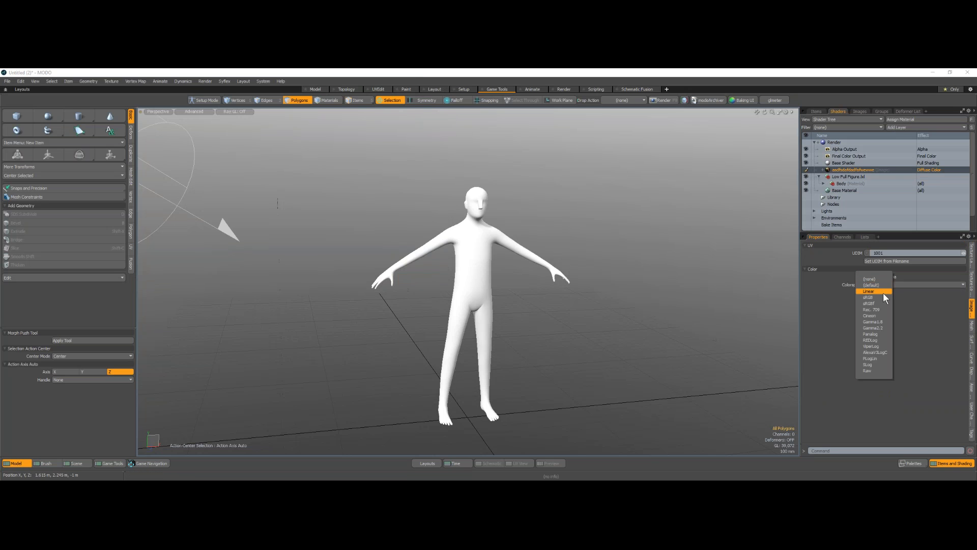
left_click(750, 316)
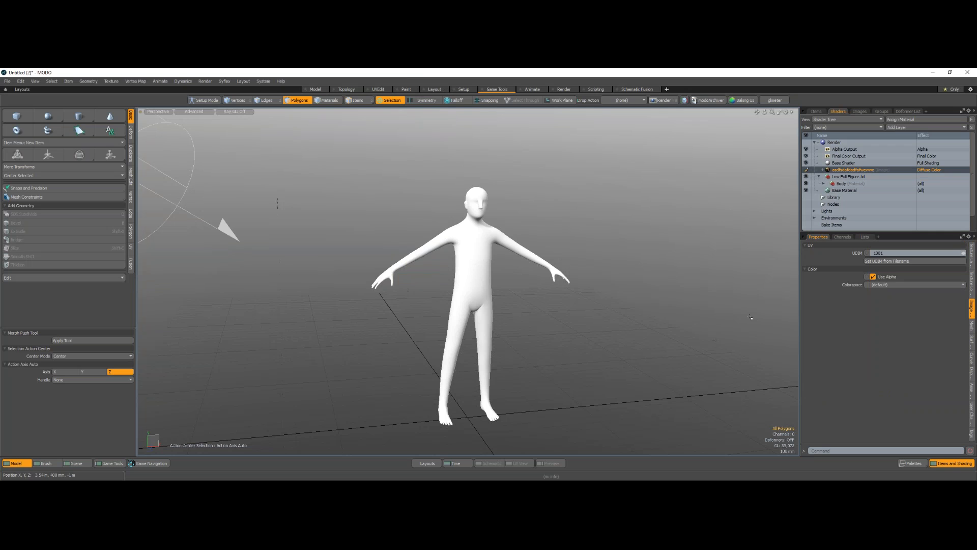
left_click(881, 284)
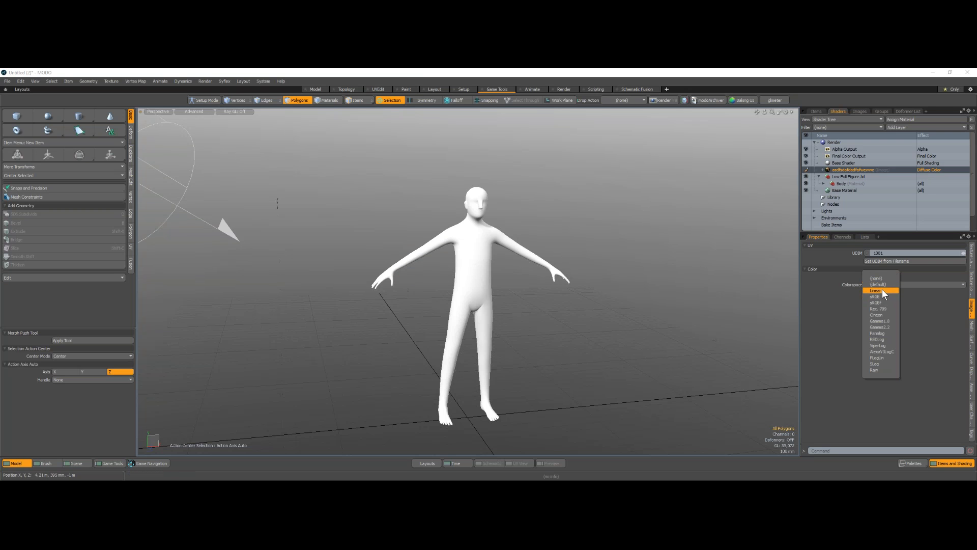
left_click(816, 367)
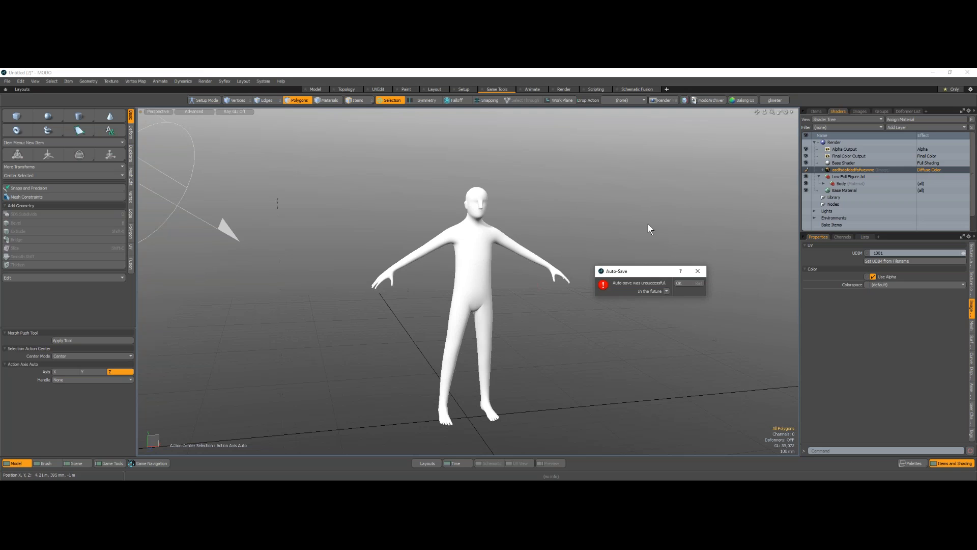
left_click(697, 272)
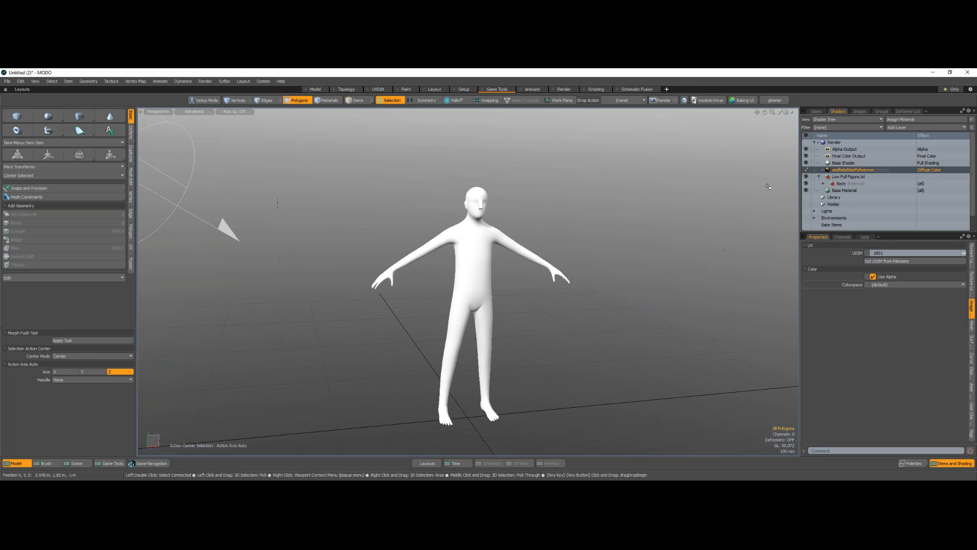